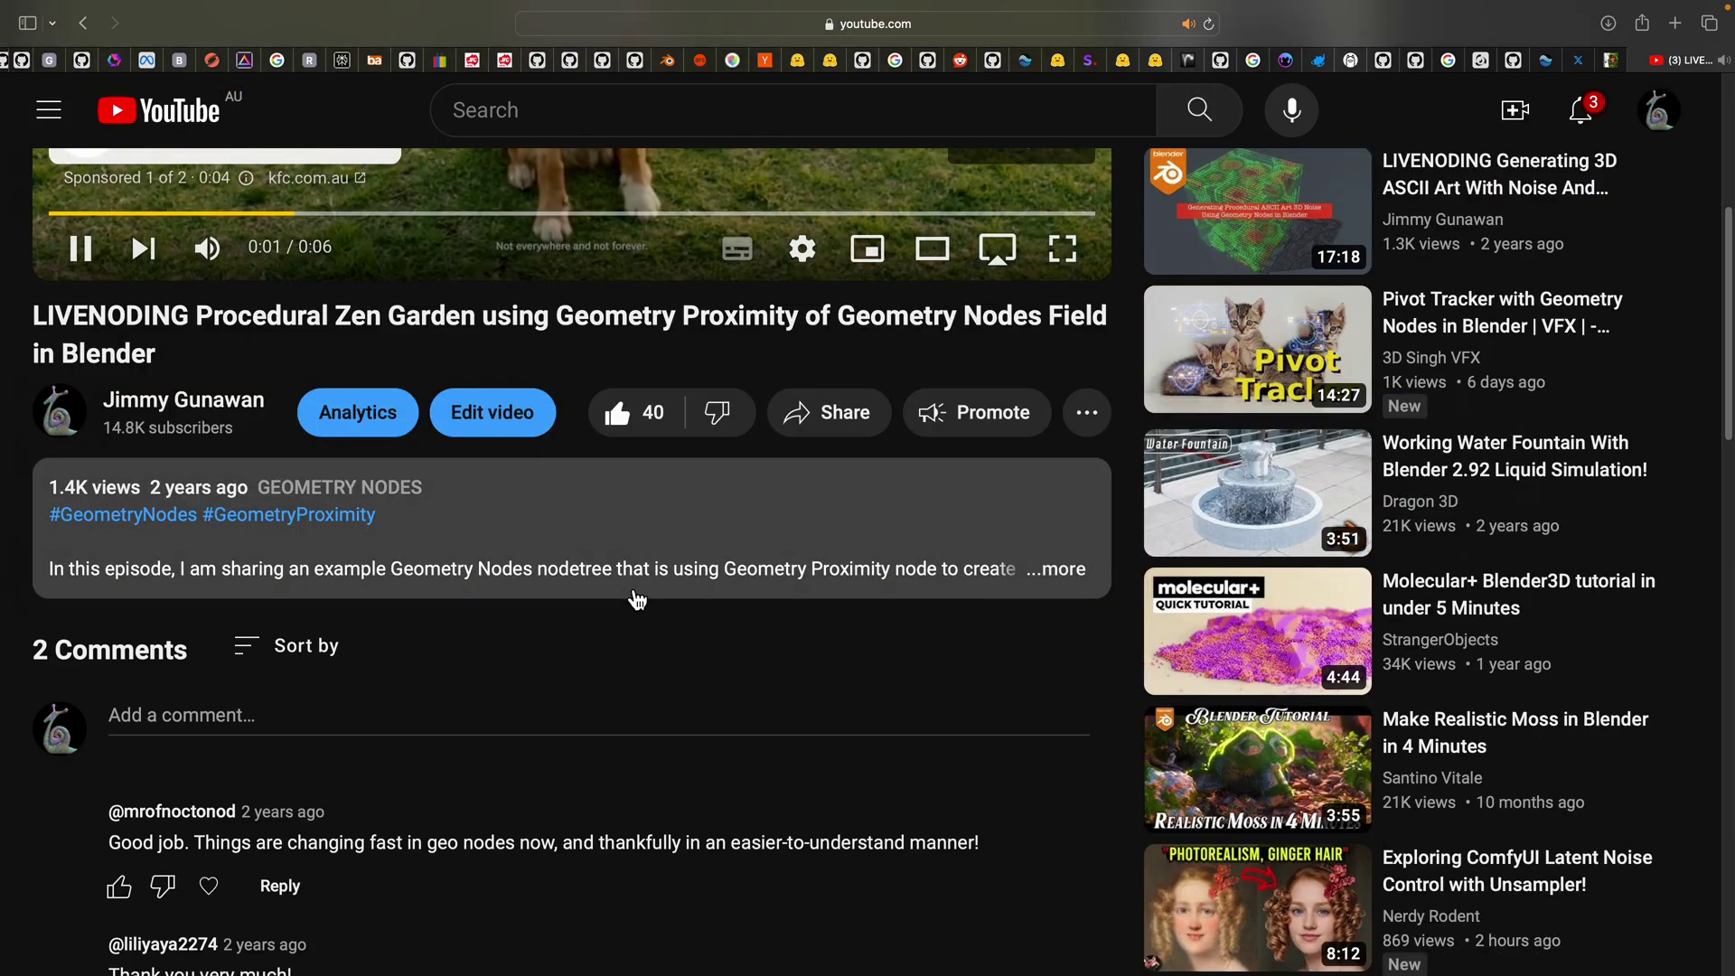
Return from the zen garden video to the search results and switch to Blender
{"action": "scroll", "coordinate": [637, 599], "scroll_direction": "up", "scroll_amount": 5}
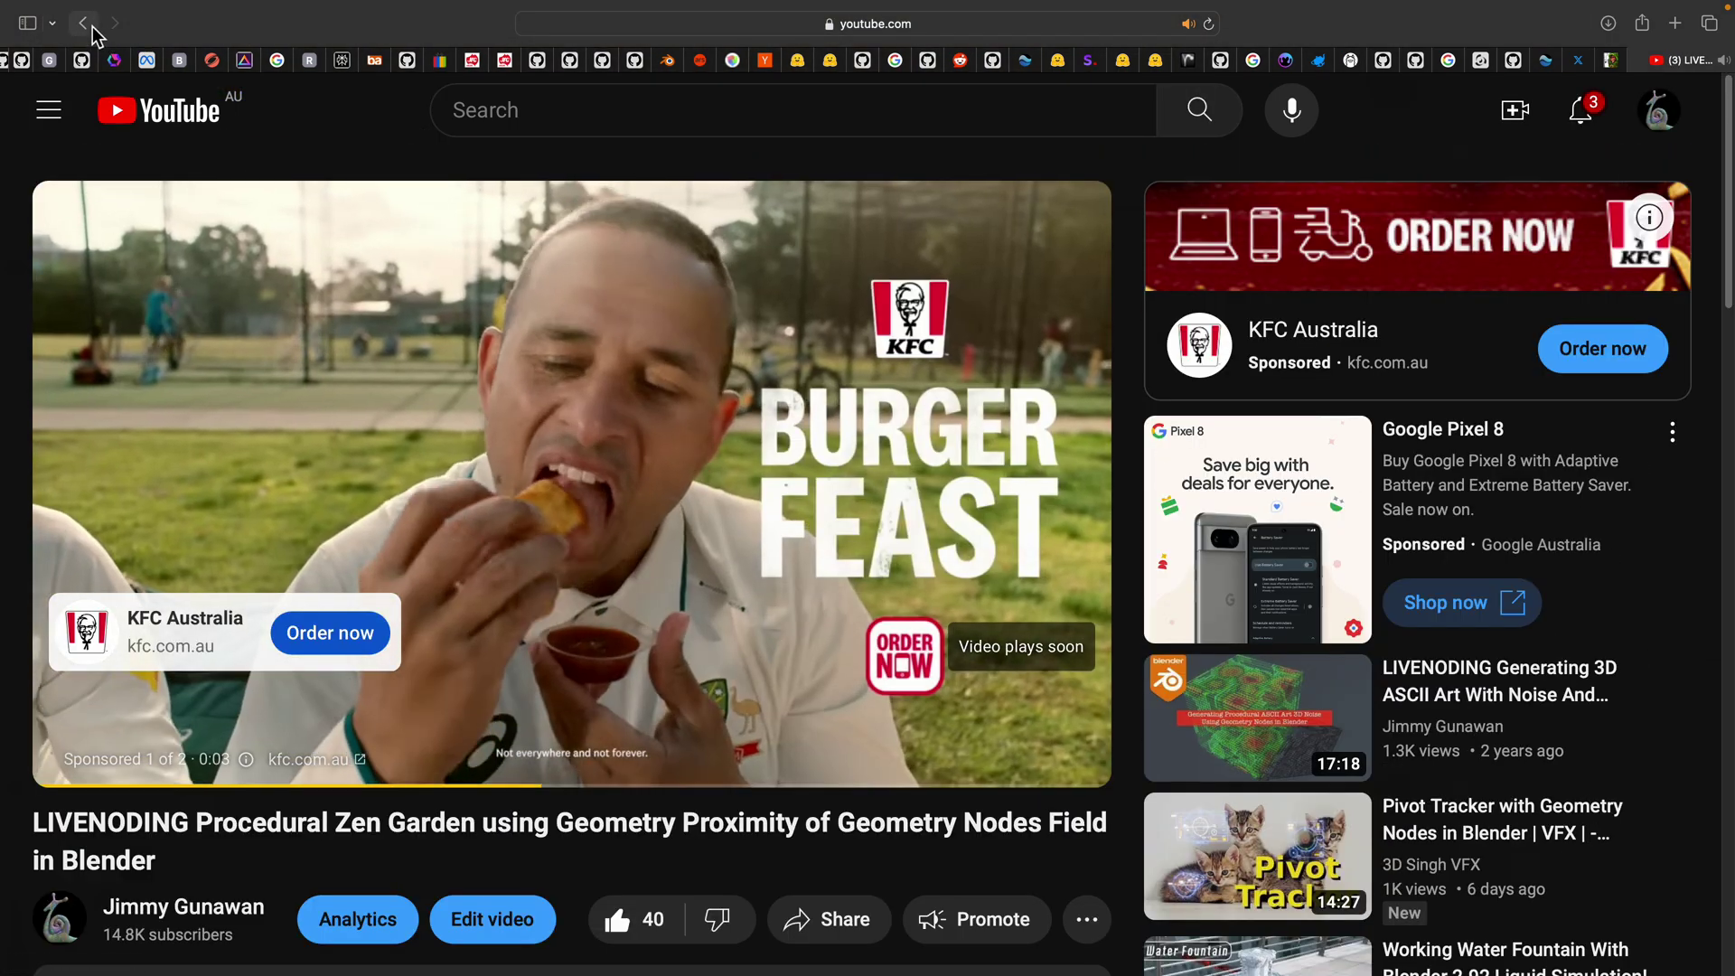
{"action": "left_click", "coordinate": [83, 22]}
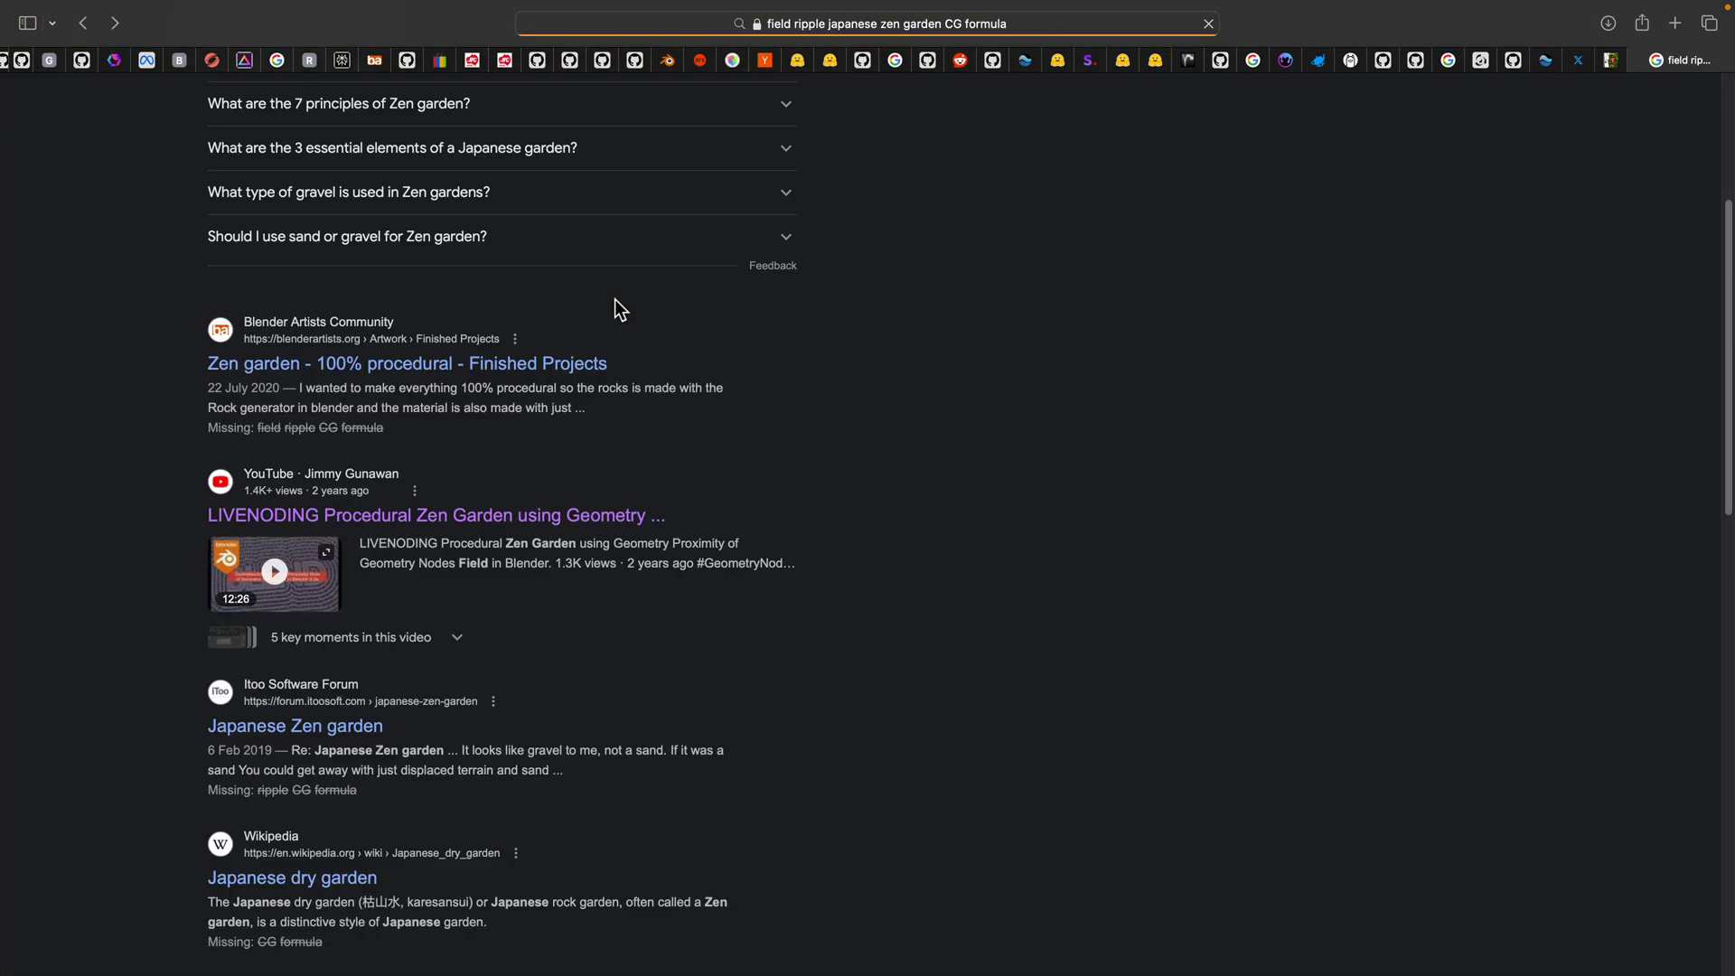
{"action": "key", "text": "ctrl+Right"}
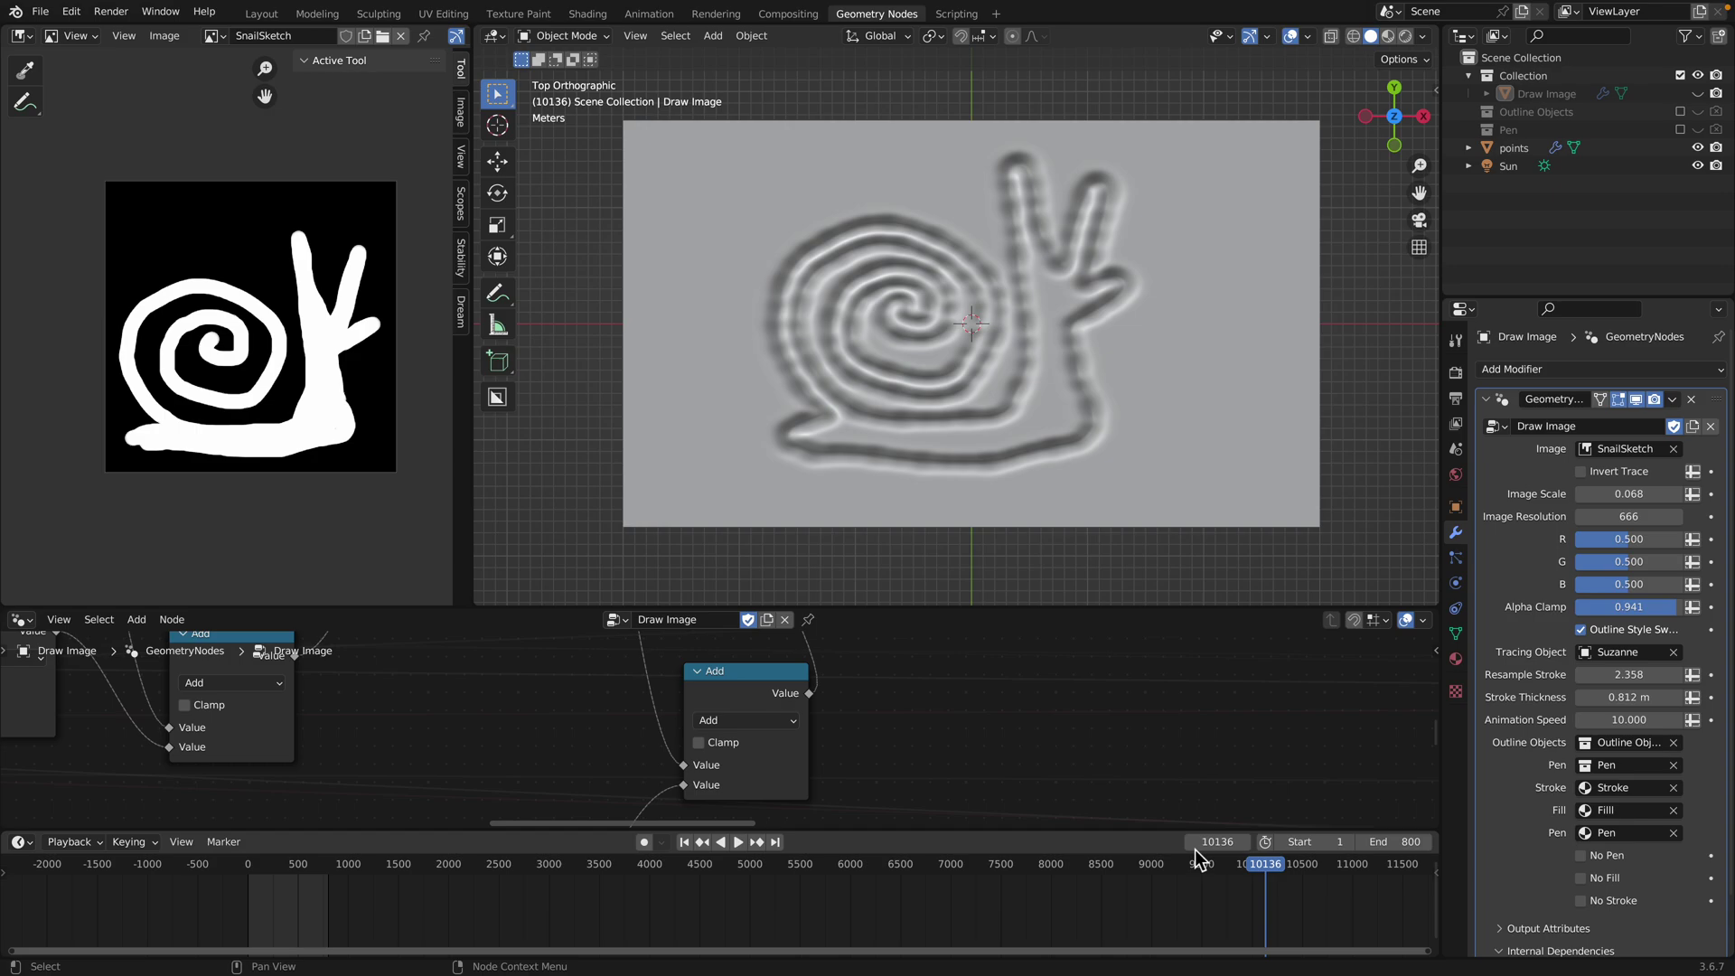
Rewind the timeline and play the ripple animation around the snail drawing, stopping at frame 99
{"action": "key", "text": "space"}
{"action": "left_click", "coordinate": [1158, 869]}
{"action": "left_click_drag", "start_coordinate": [1157, 865], "coordinate": [1120, 865]}
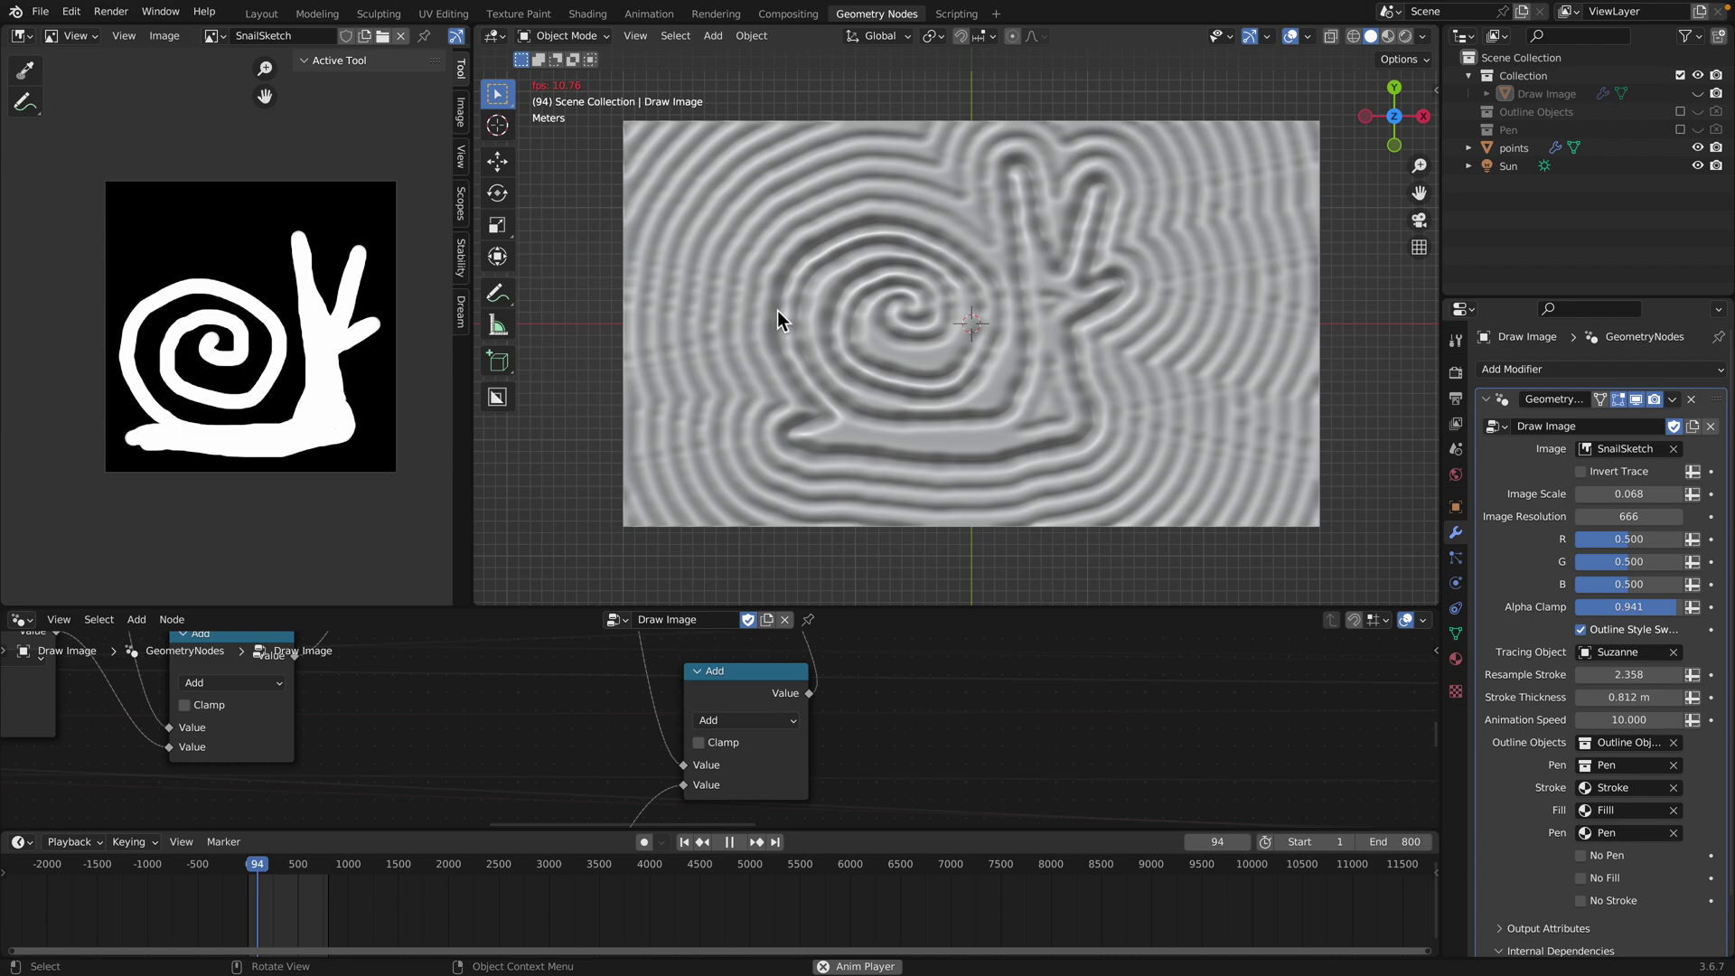
{"action": "key", "text": "space"}
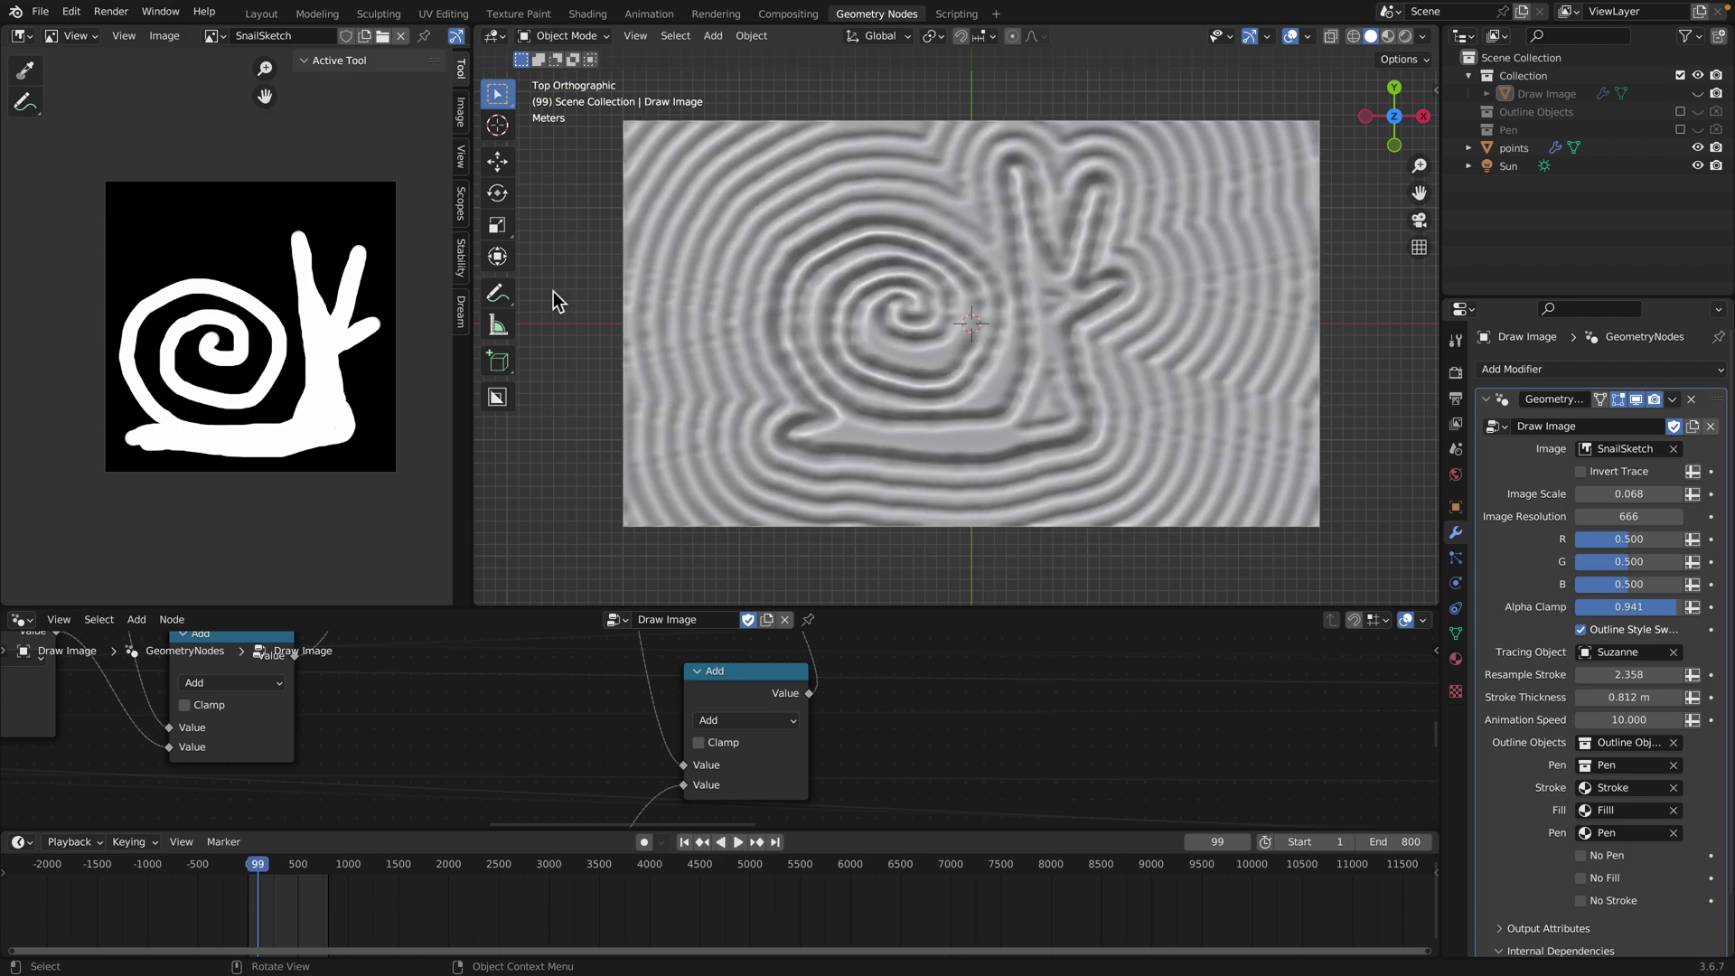
Widen the image editor showing SnailSketch and switch it to Paint mode
{"action": "left_click_drag", "start_coordinate": [476, 298], "coordinate": [503, 299]}
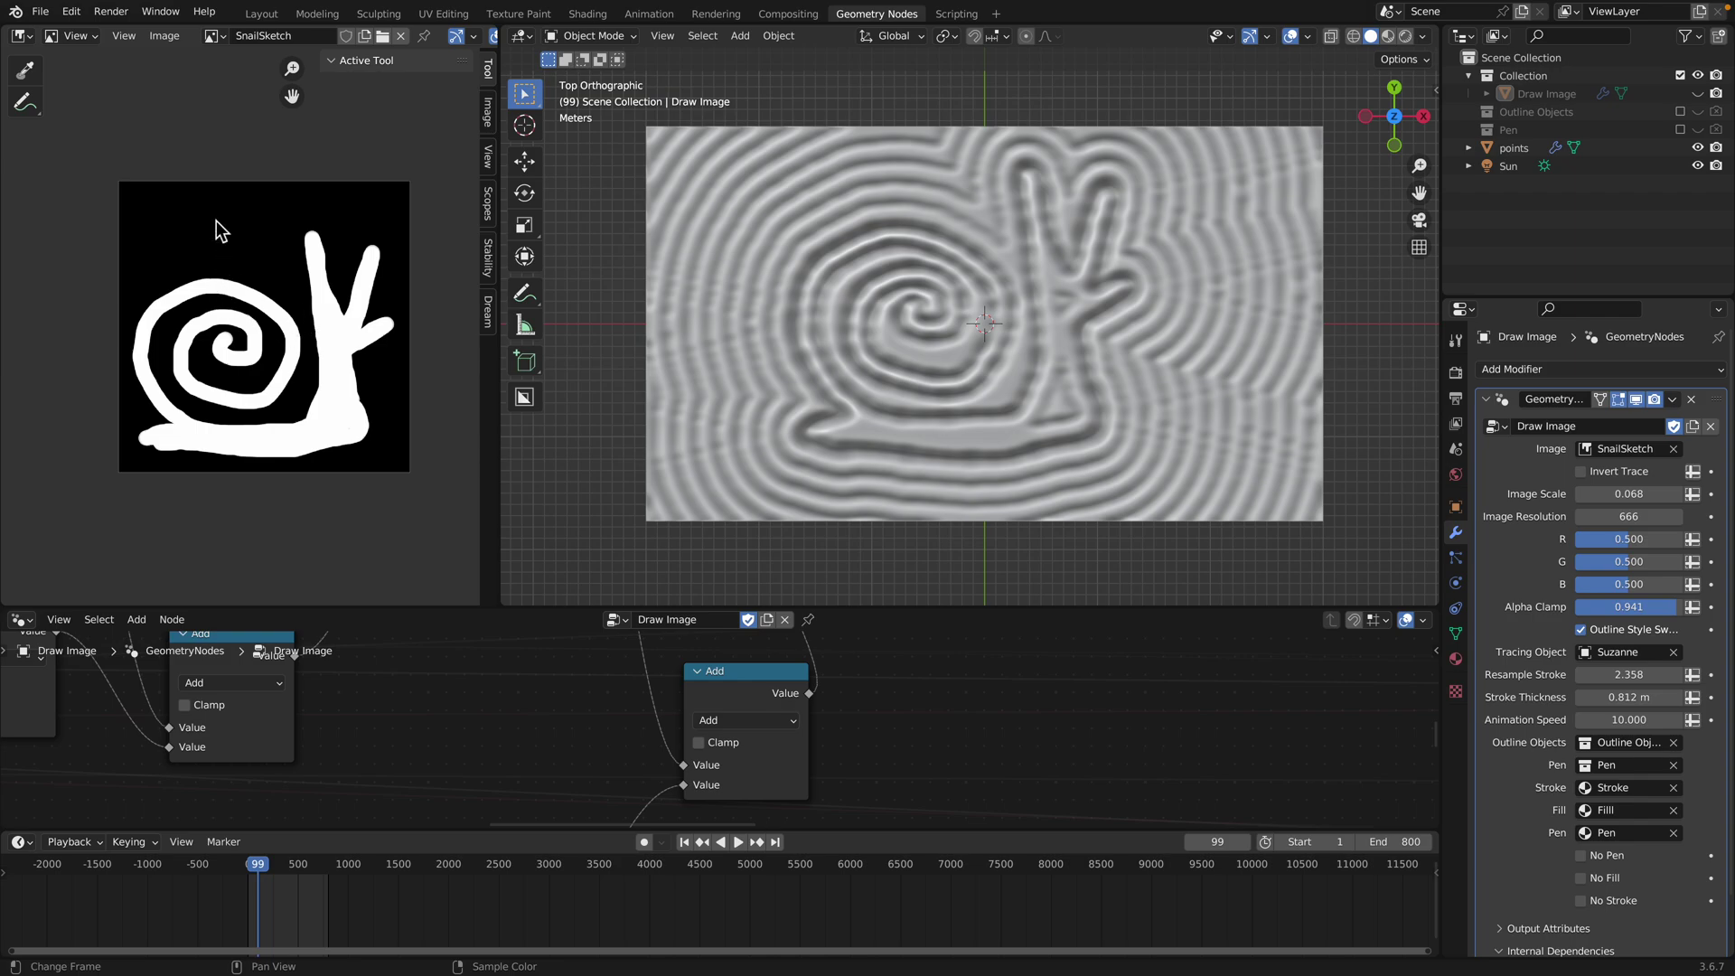
{"action": "left_click", "coordinate": [56, 42]}
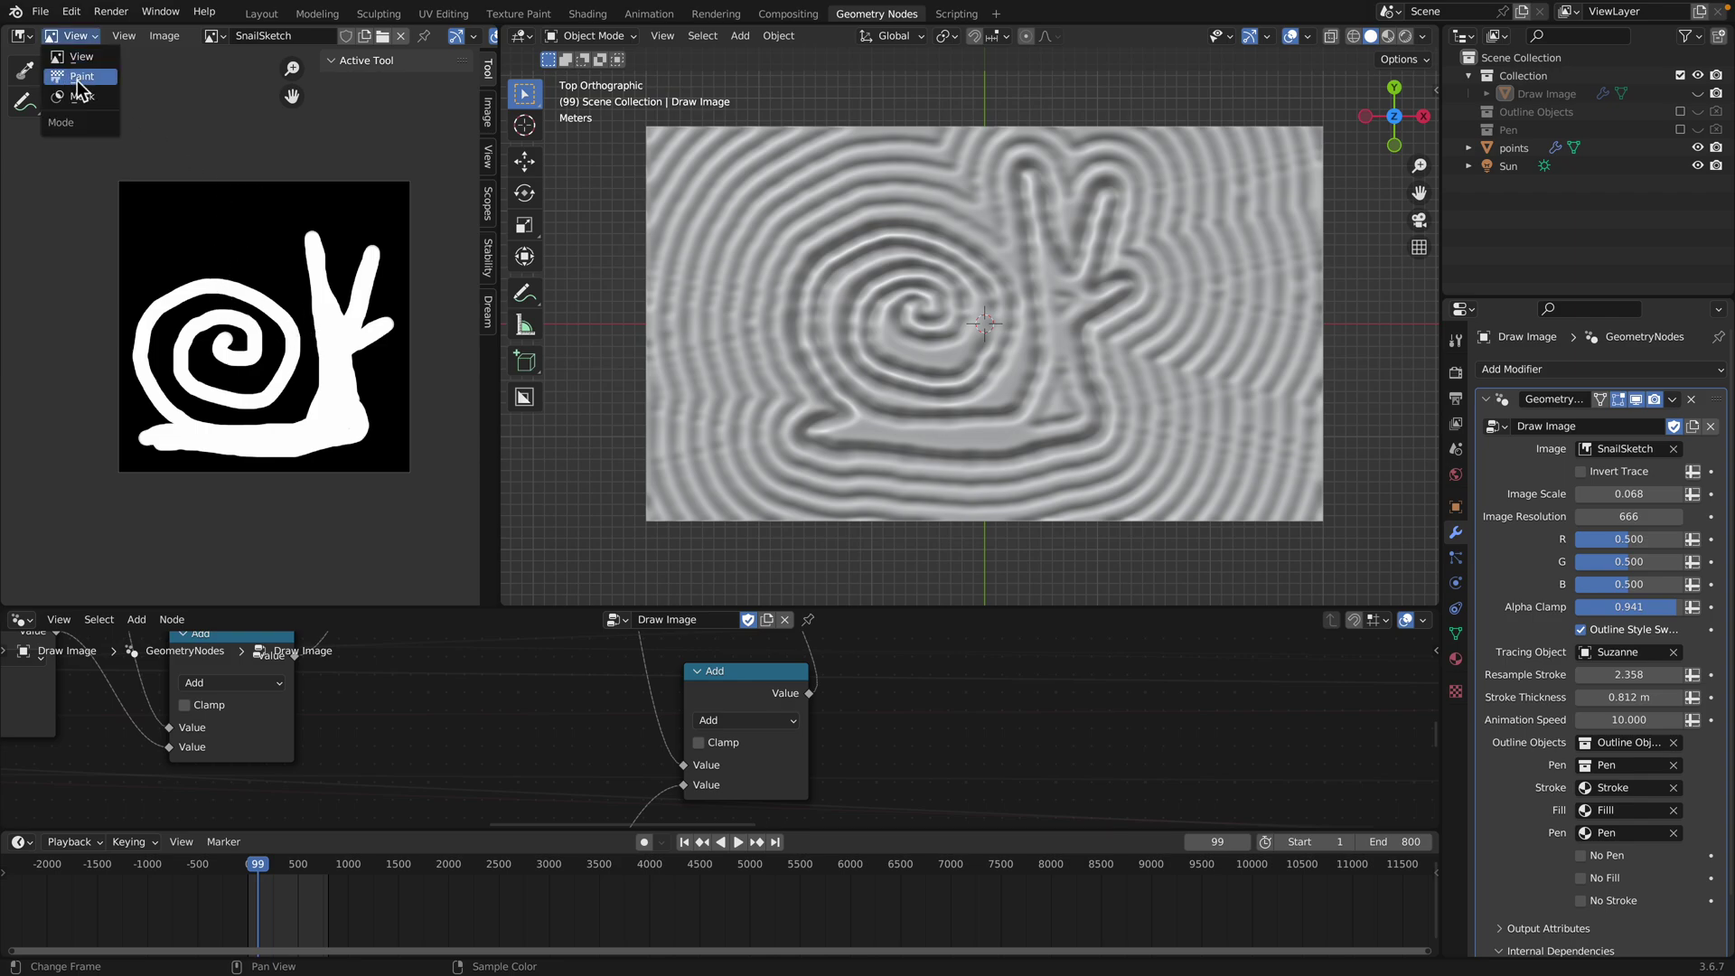
{"action": "left_click", "coordinate": [81, 78]}
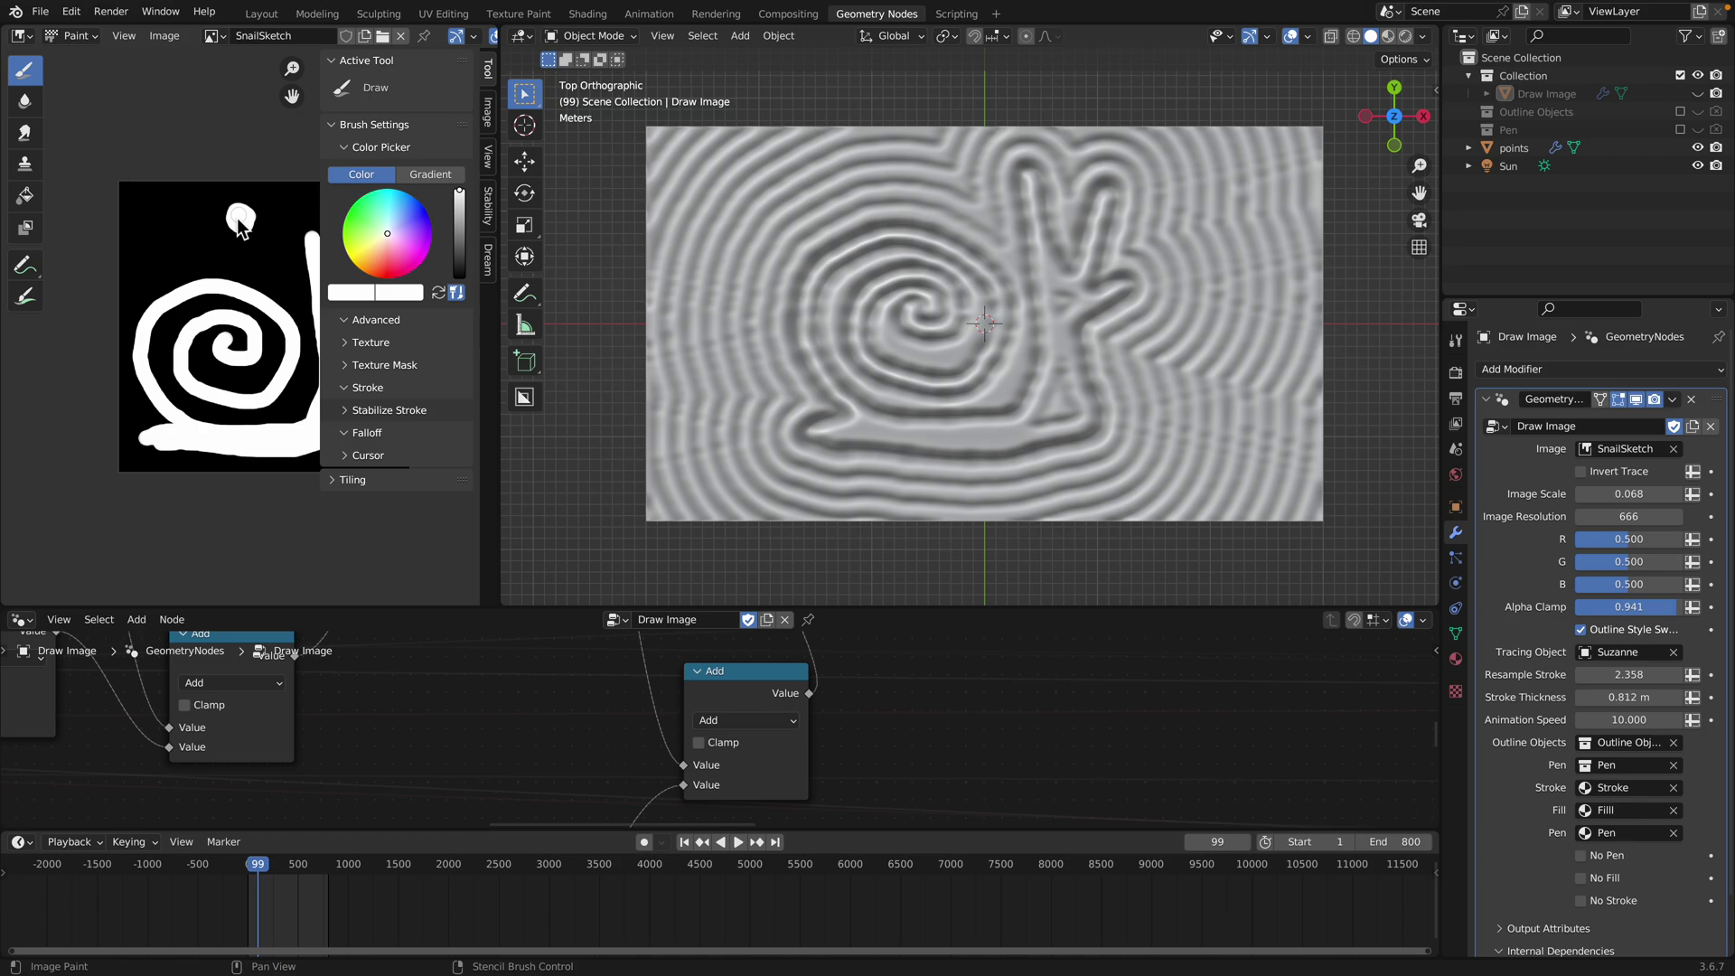
Paint white round spots and short strokes on the black area around the snail and fill in the spiral's centre
{"action": "left_click", "coordinate": [239, 220]}
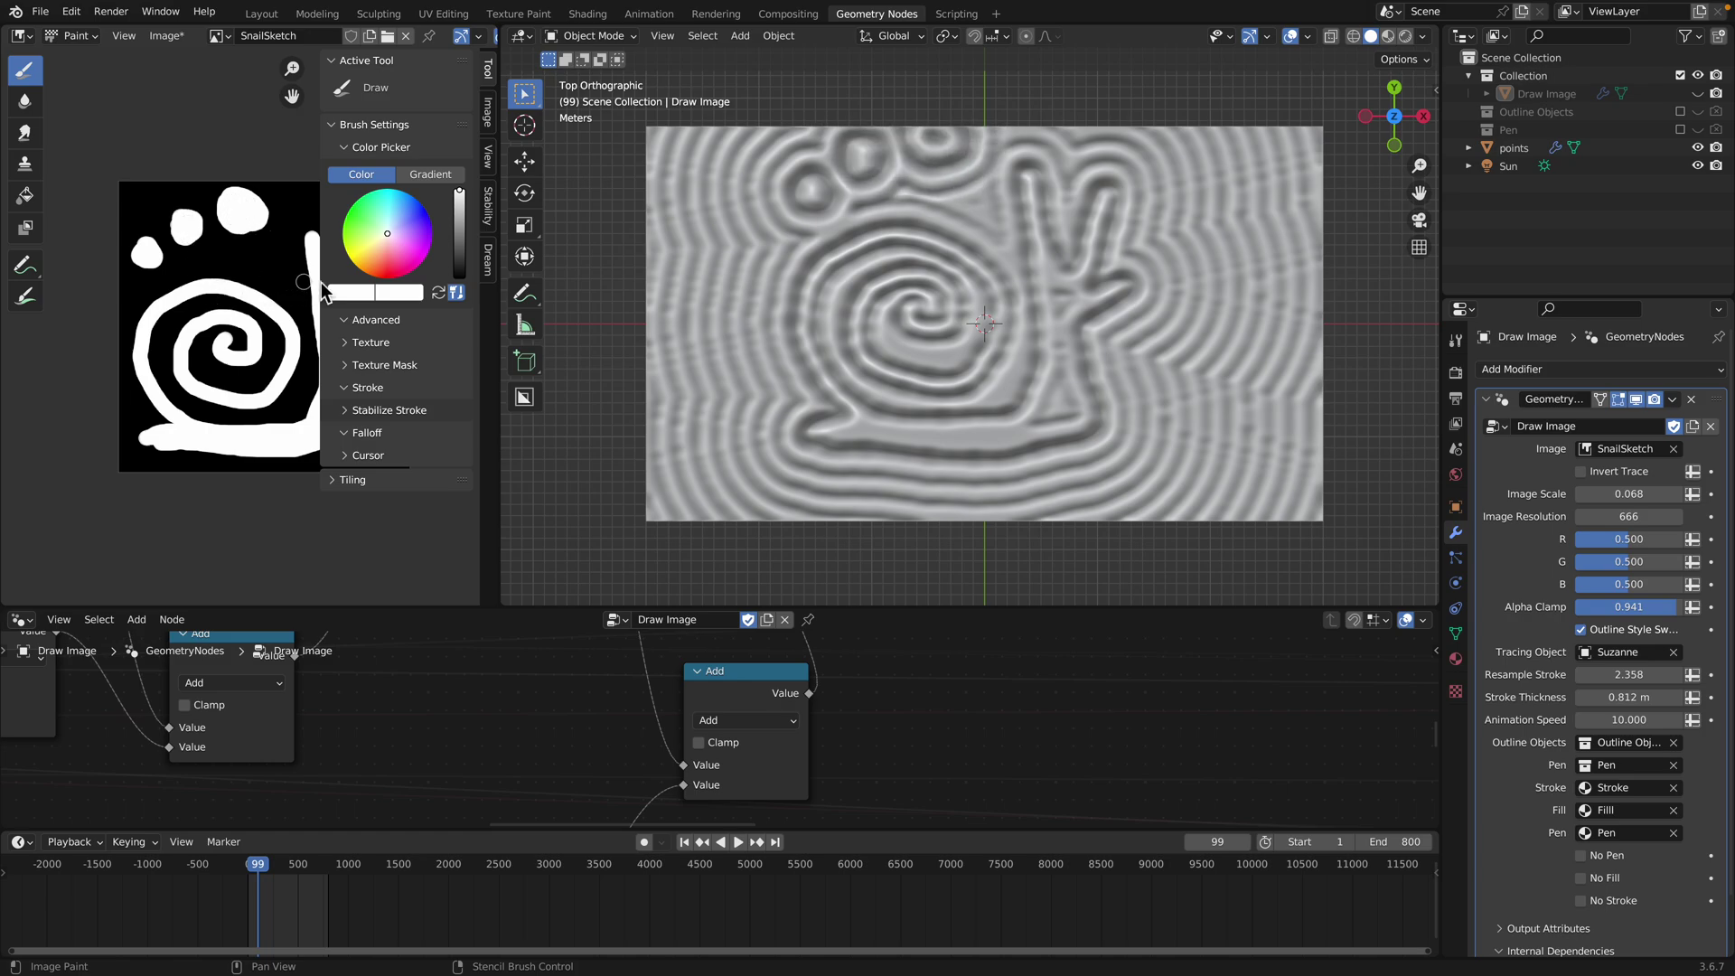
{"action": "left_click_drag", "start_coordinate": [327, 284], "coordinate": [410, 283]}
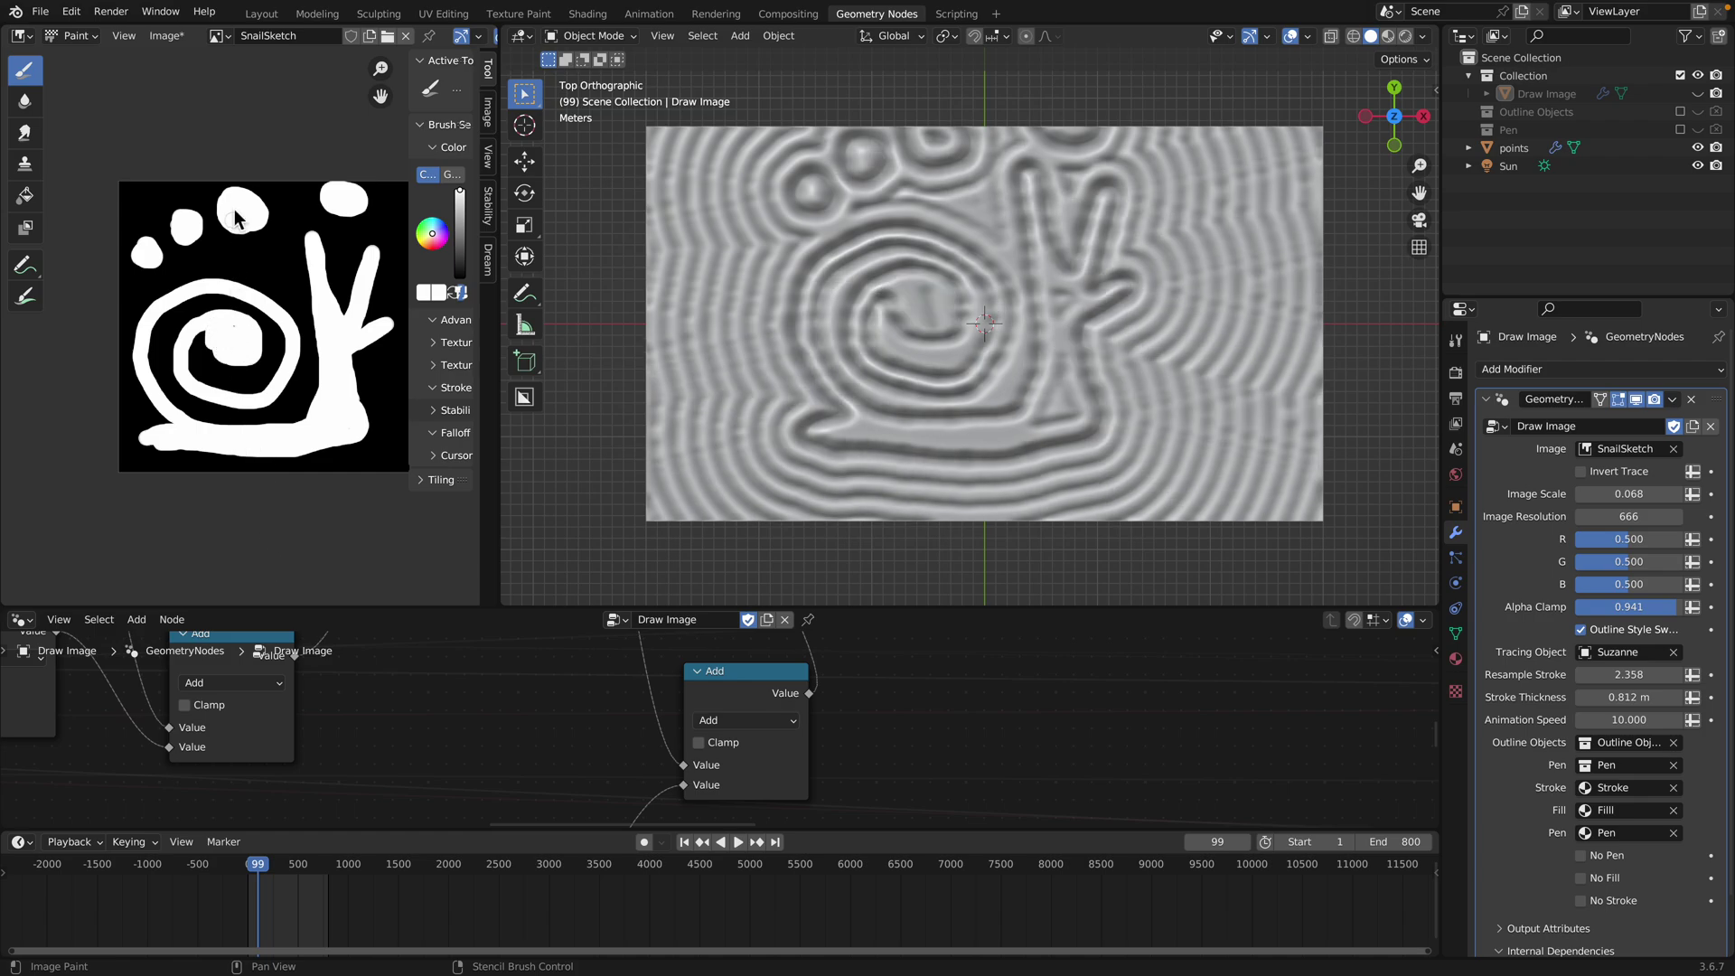
{"action": "left_click_drag", "start_coordinate": [263, 253], "coordinate": [283, 287]}
{"action": "left_click", "coordinate": [208, 269]}
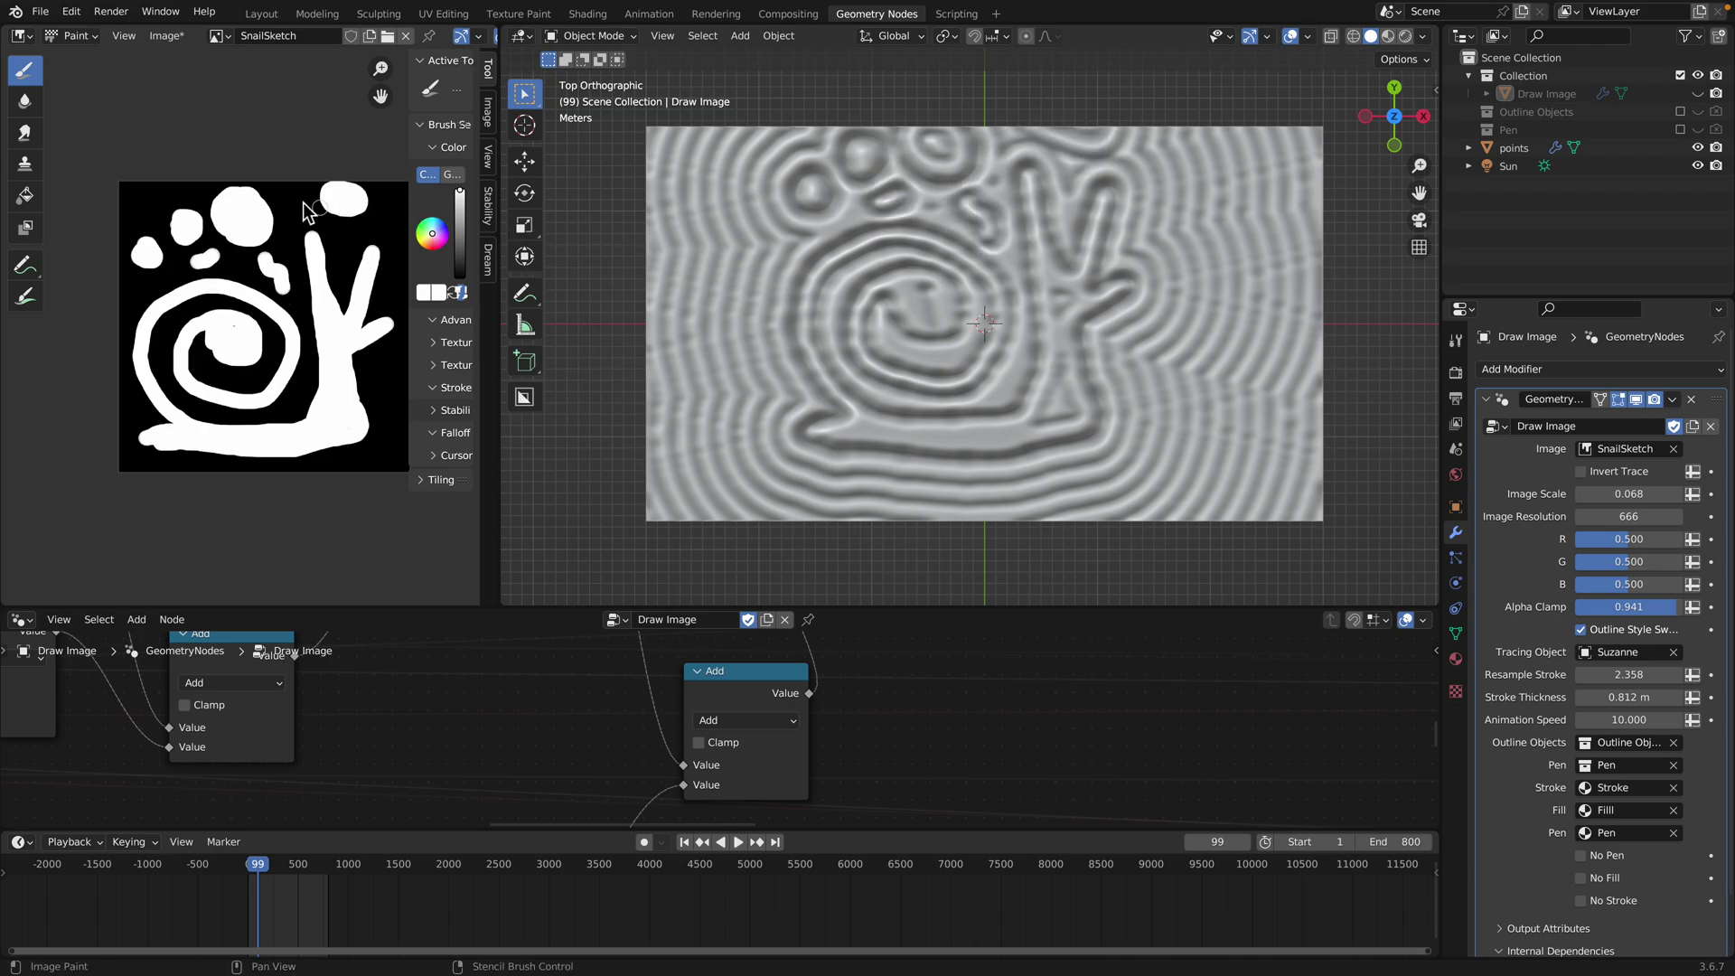
{"action": "left_click_drag", "start_coordinate": [137, 214], "coordinate": [156, 195]}
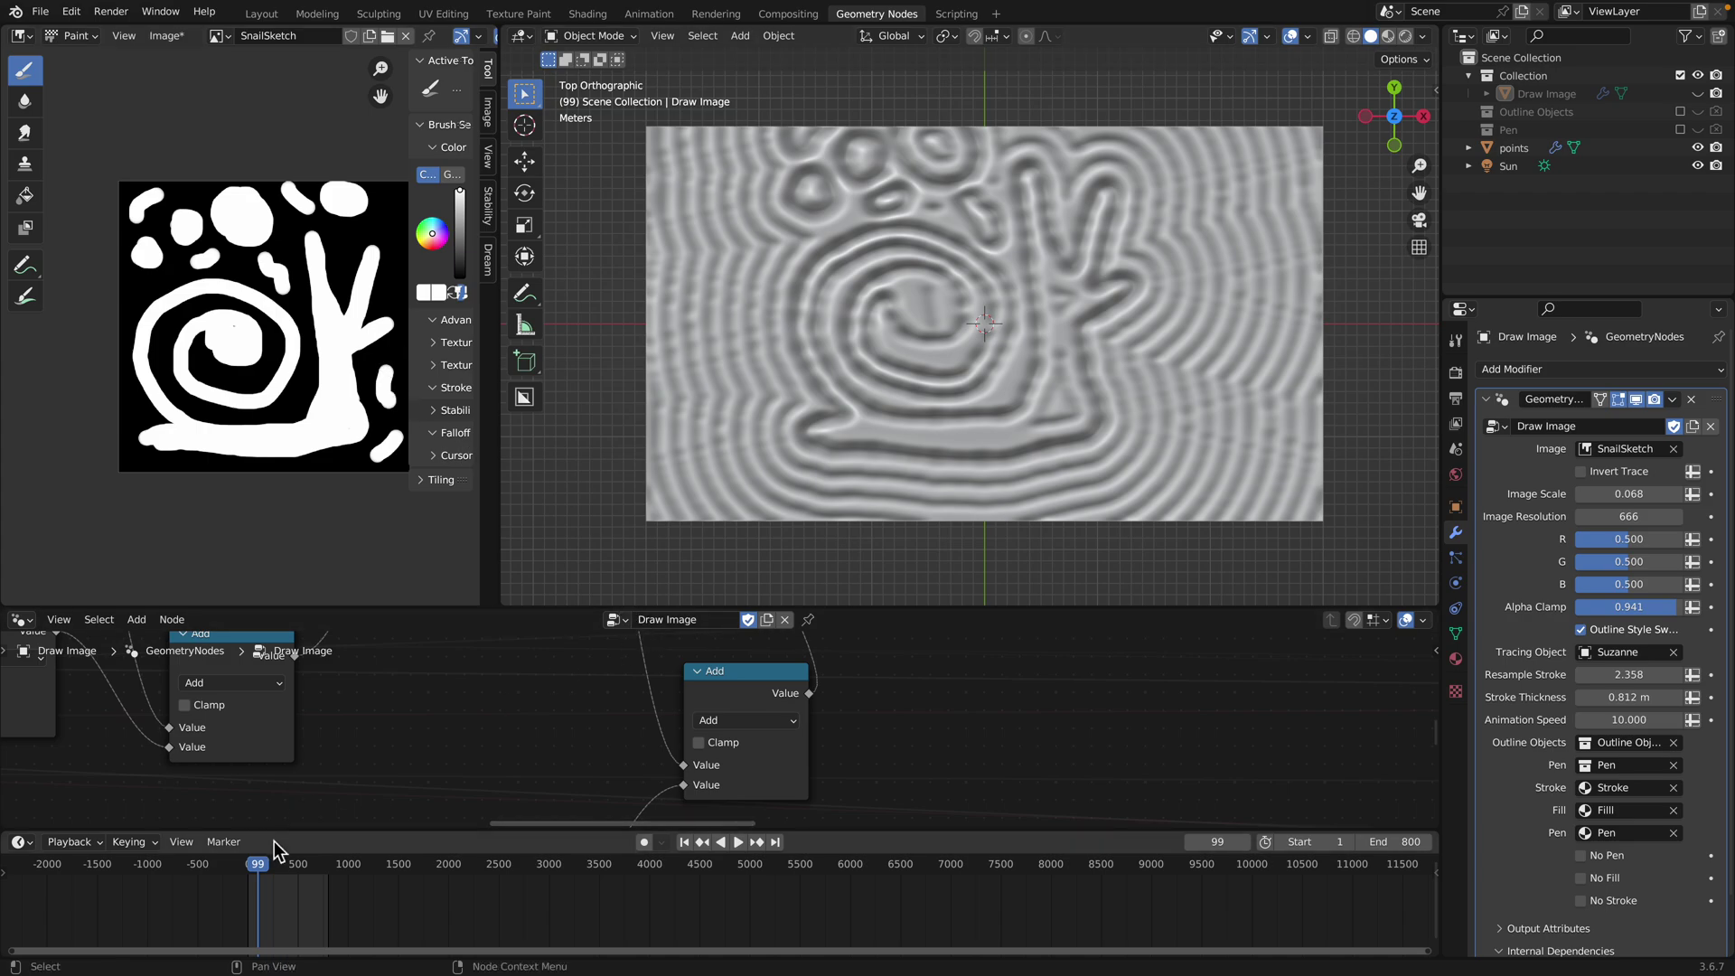
Advance the ripple animation to frame 356 and hide the image editor's sidebar
{"action": "mouse_move", "coordinate": [258, 877]}
{"action": "left_mouse_down"}
{"action": "mouse_move", "coordinate": [599, 887]}
{"action": "mouse_move", "coordinate": [1343, 861]}
{"action": "mouse_move", "coordinate": [283, 869]}
{"action": "left_mouse_up"}
{"action": "key", "text": "space"}
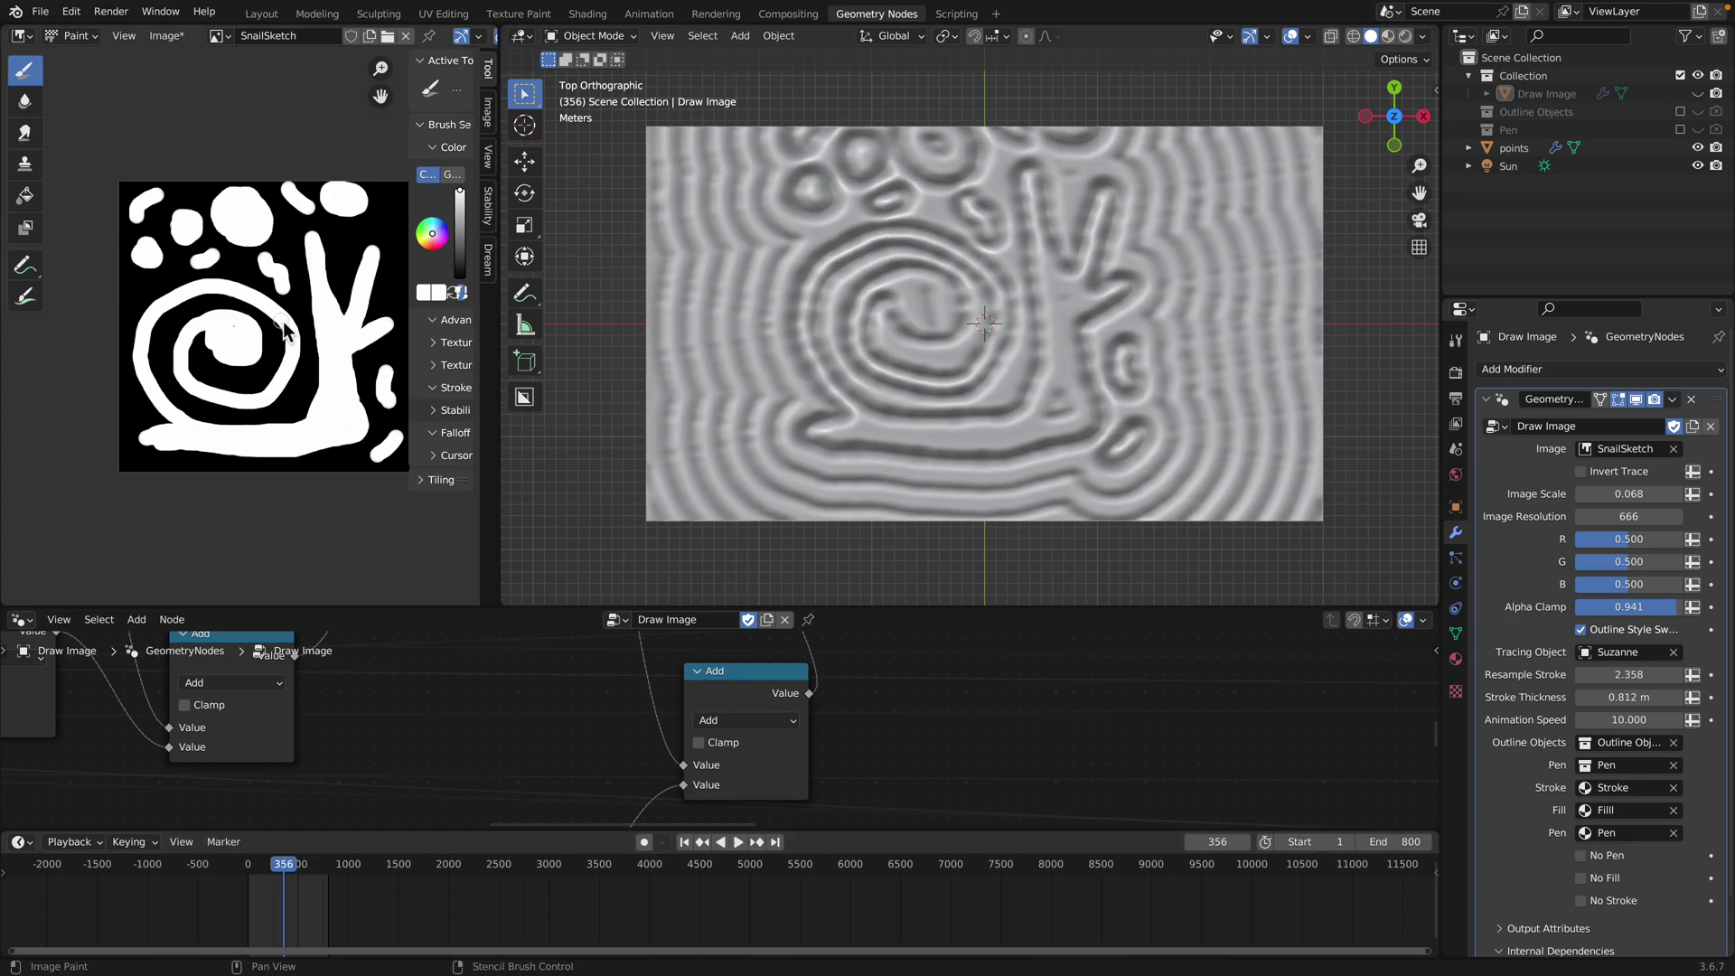
{"action": "key", "text": "n"}
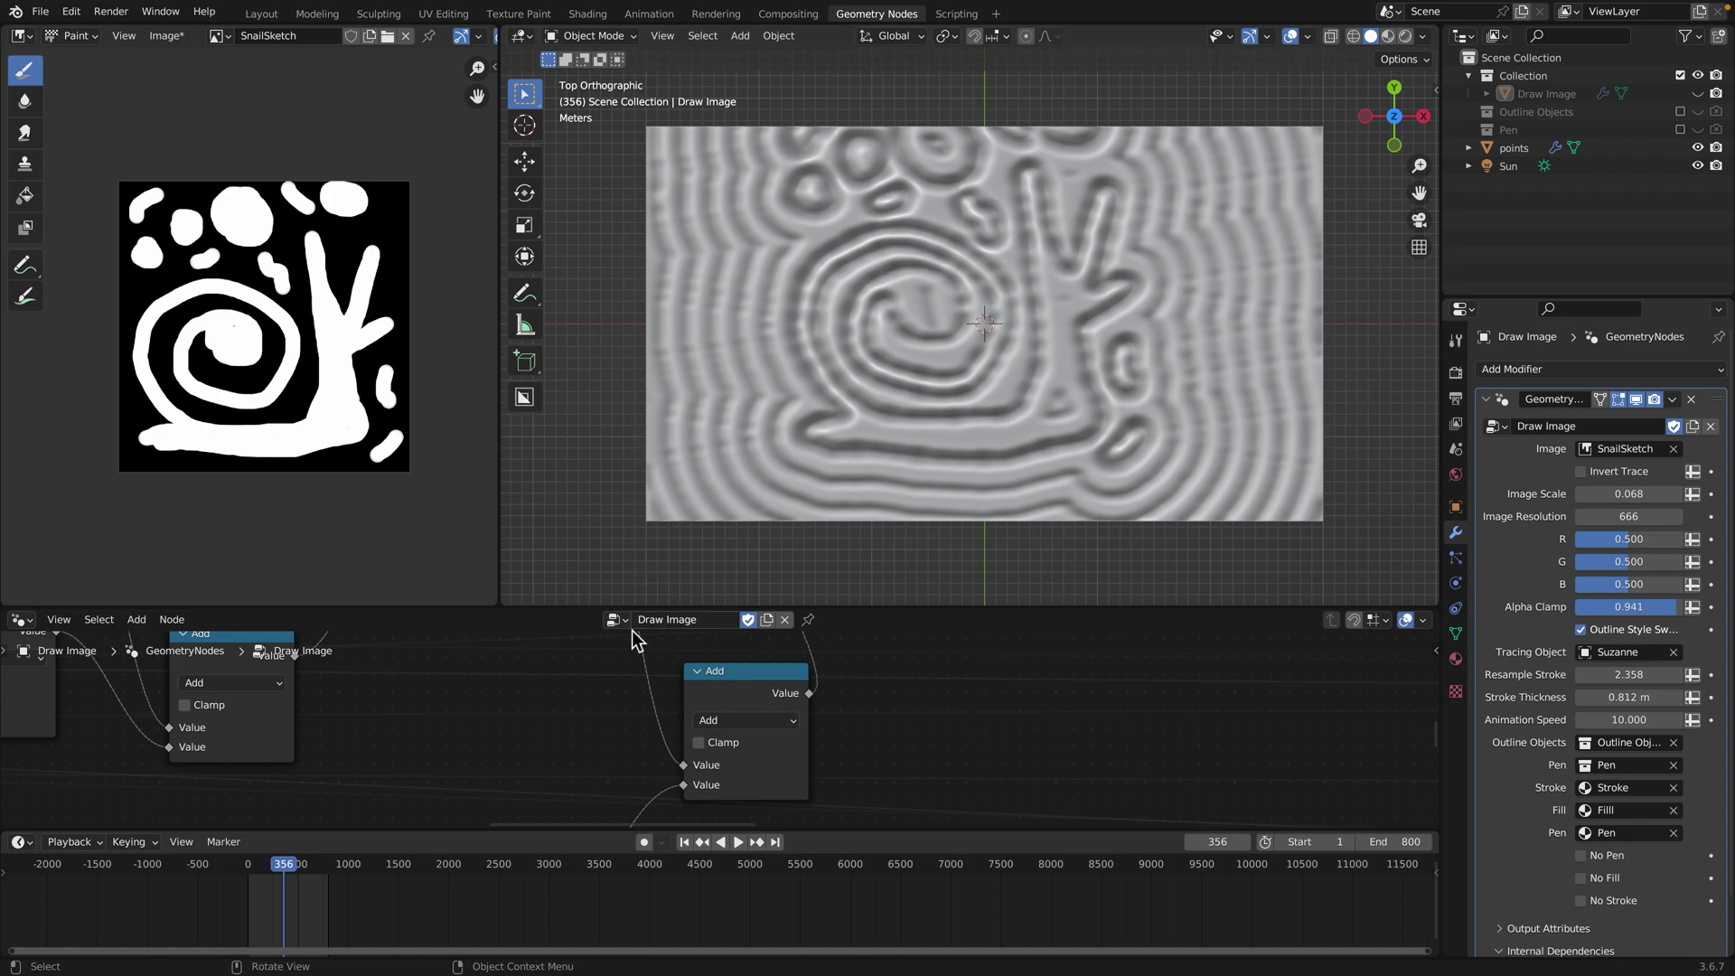
Enlarge the node editor and bring the whole Draw Image node tree into view
{"action": "scroll", "coordinate": [655, 732], "scroll_direction": "down", "scroll_amount": 1}
{"action": "scroll", "coordinate": [640, 717], "scroll_direction": "down", "scroll_amount": 8}
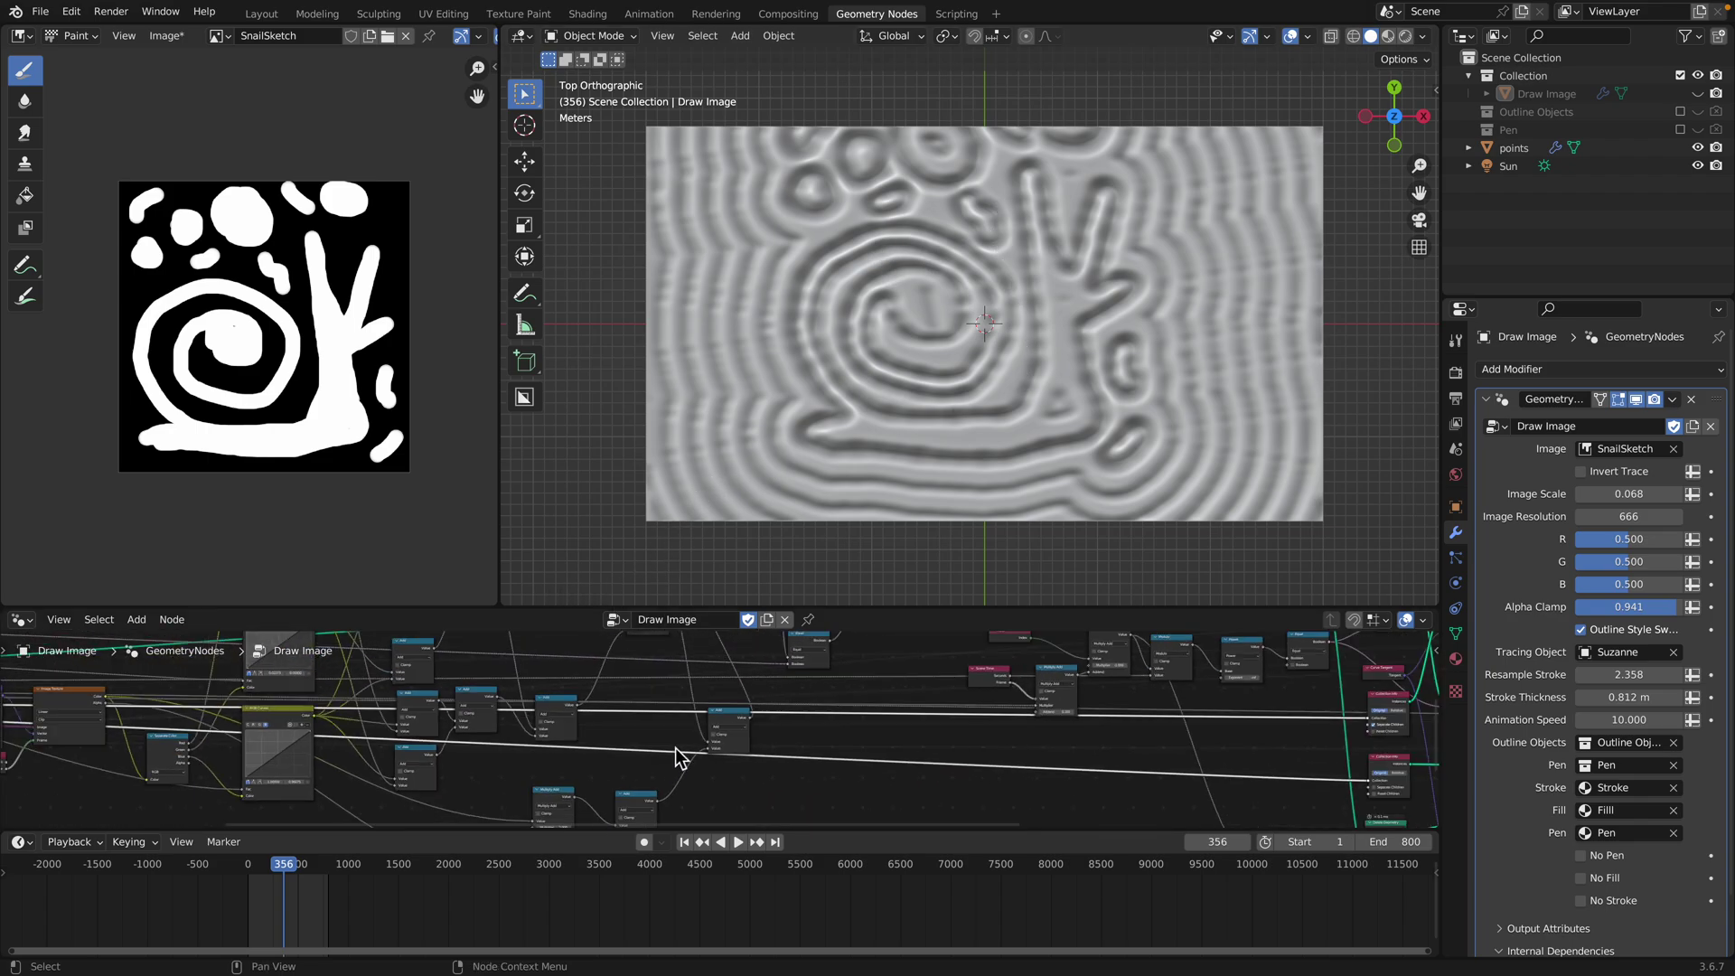
{"action": "scroll", "coordinate": [714, 668], "scroll_direction": "down", "scroll_amount": 1}
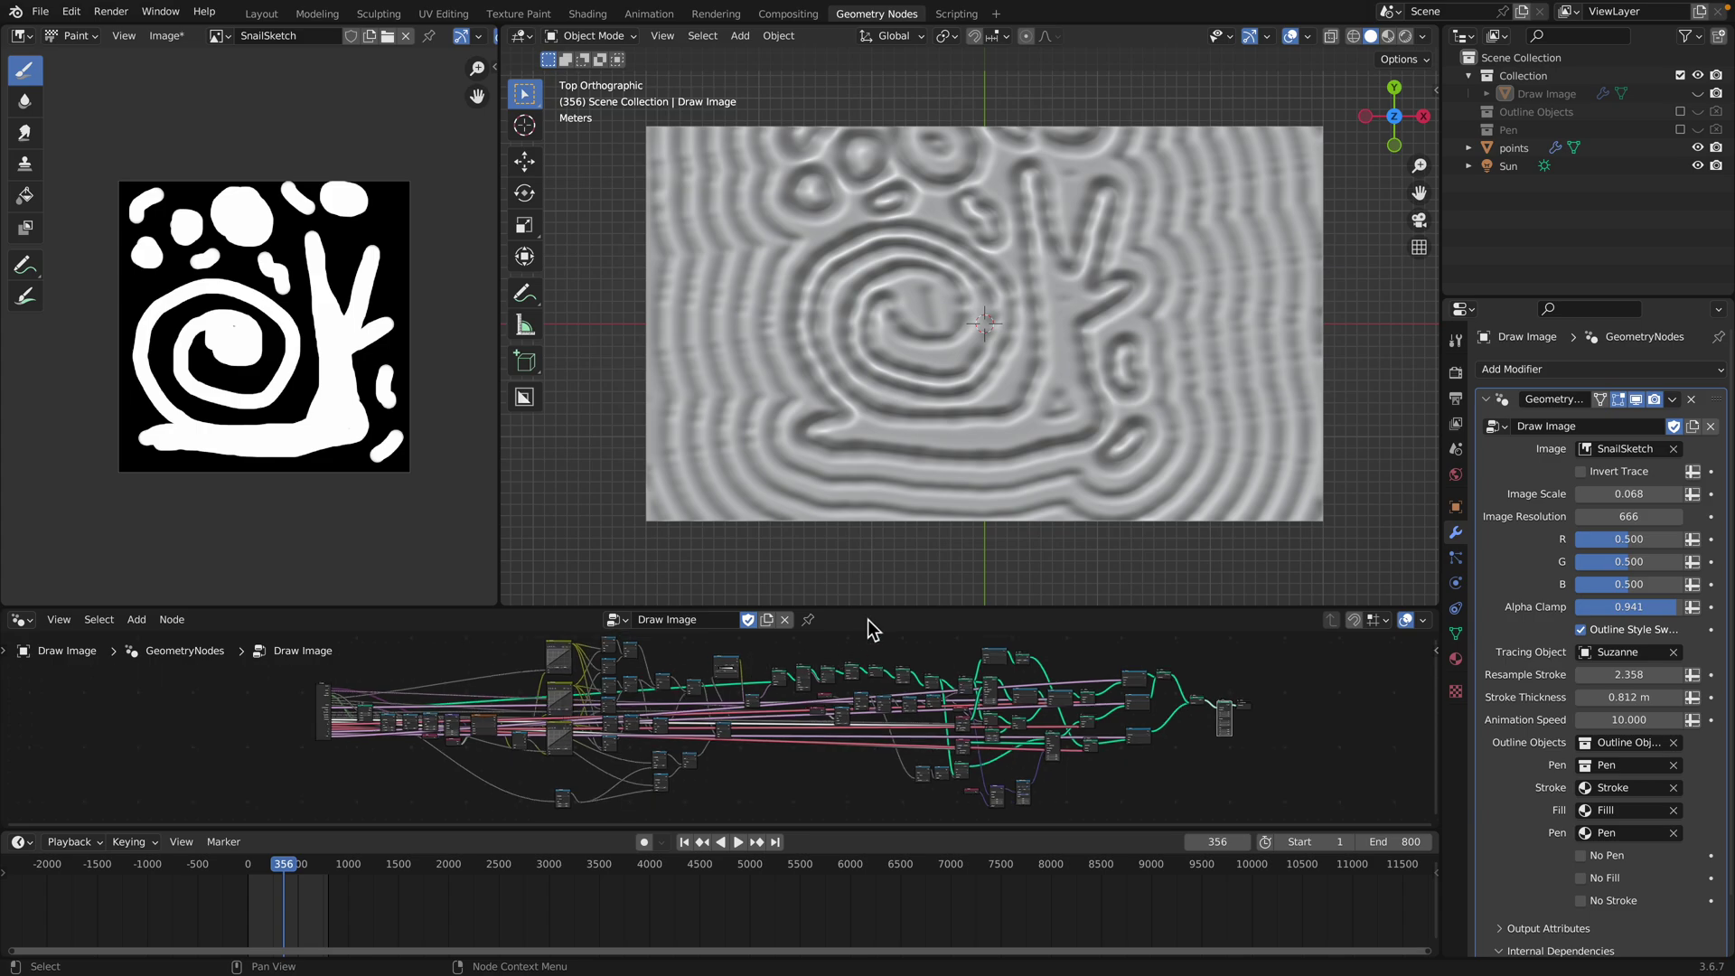
{"action": "left_click_drag", "start_coordinate": [871, 613], "coordinate": [871, 553]}
{"action": "scroll", "coordinate": [795, 643], "scroll_direction": "up", "scroll_amount": 1}
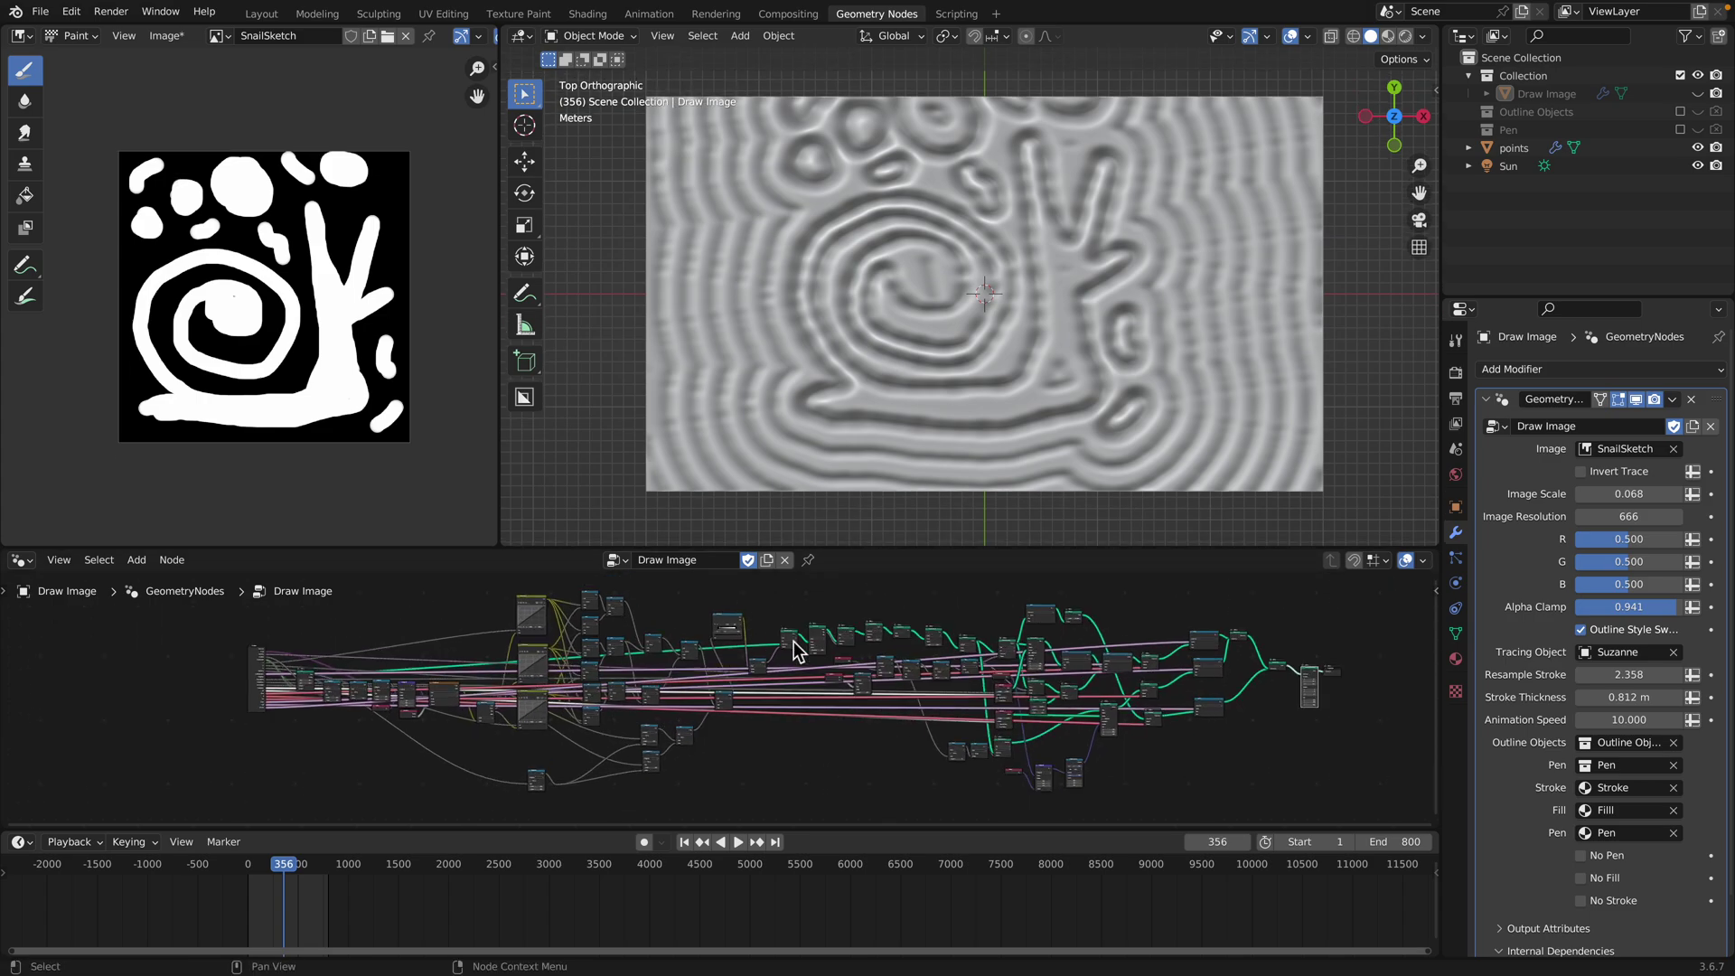
{"action": "scroll", "coordinate": [794, 648], "scroll_direction": "up", "scroll_amount": 1}
{"action": "scroll", "coordinate": [651, 893], "scroll_direction": "up", "scroll_amount": 3}
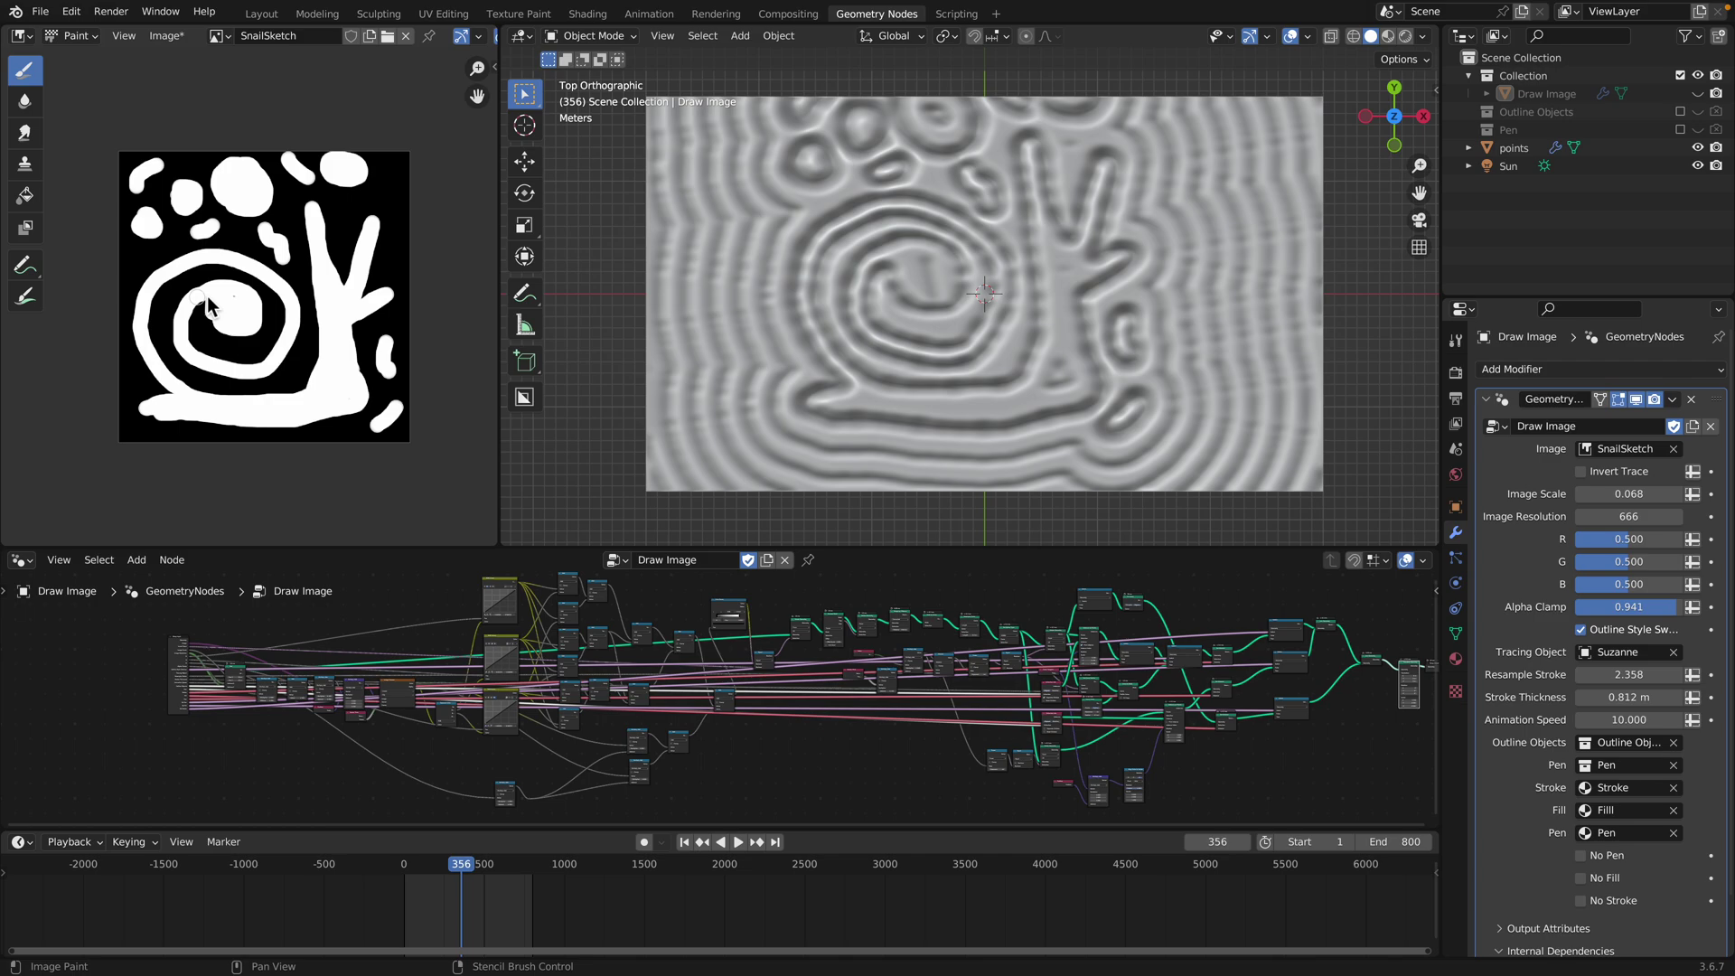
Replay the ripples to frame 354 and paint more white spots around the snail's eye stalks in SnailSketch
{"action": "left_click_drag", "start_coordinate": [417, 867], "coordinate": [457, 865]}
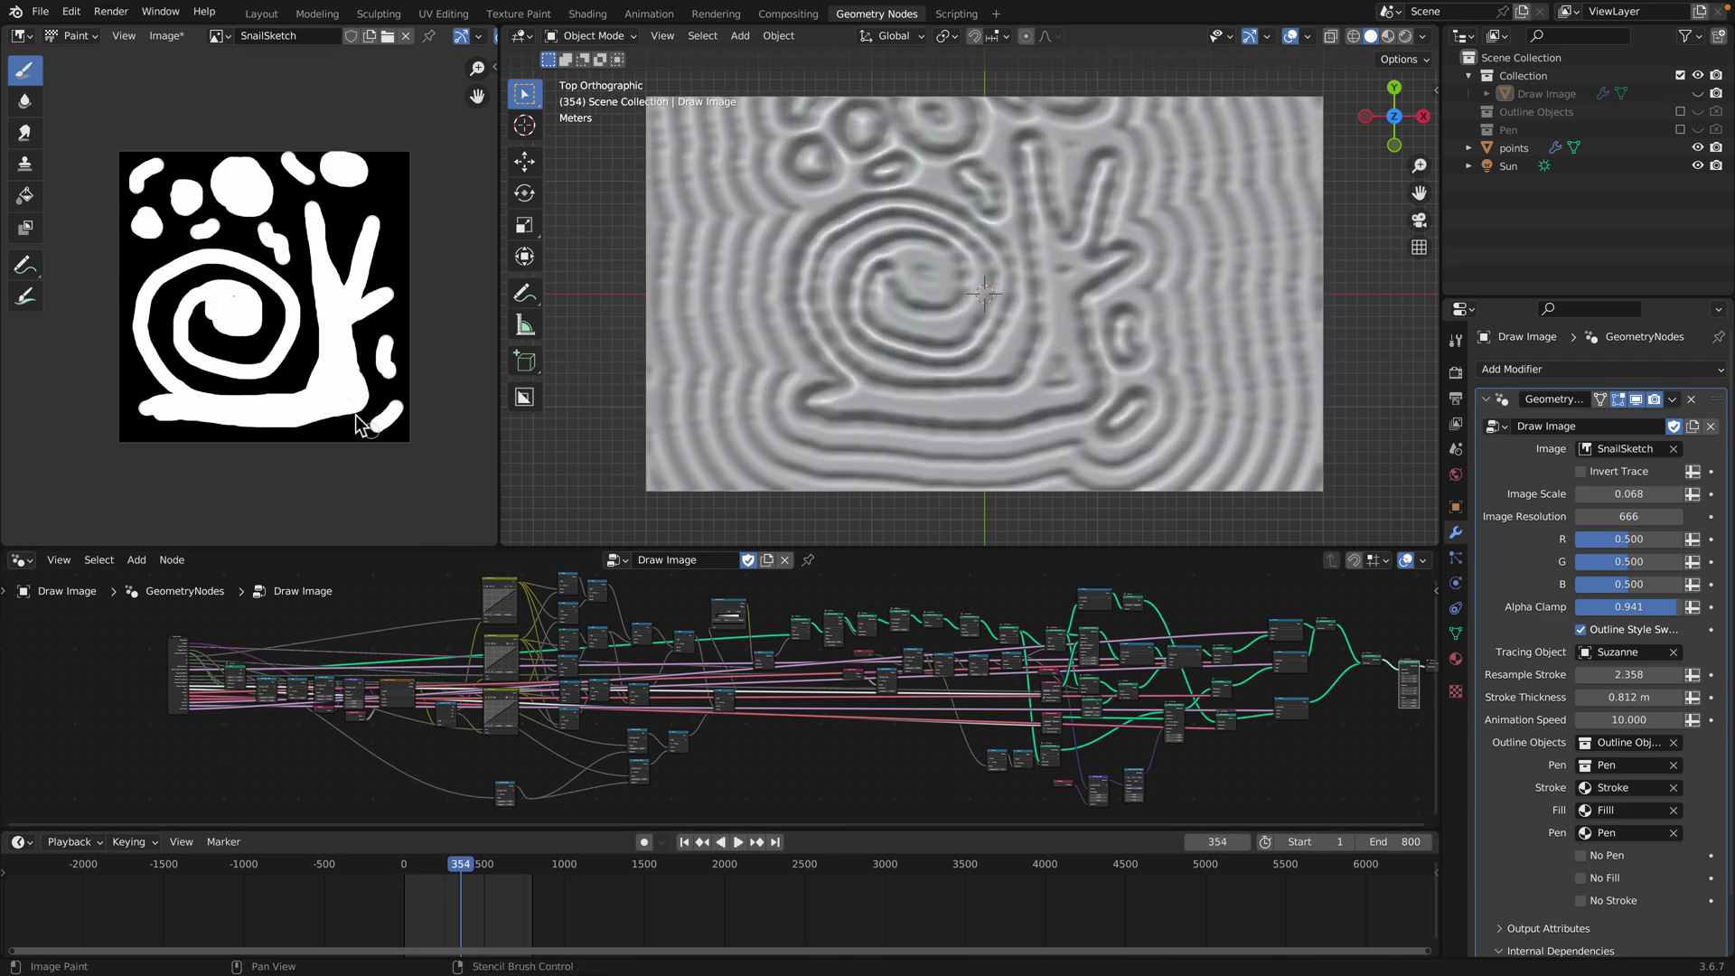
{"action": "key", "text": "space"}
{"action": "scroll", "coordinate": [331, 341], "scroll_direction": "up", "scroll_amount": 1}
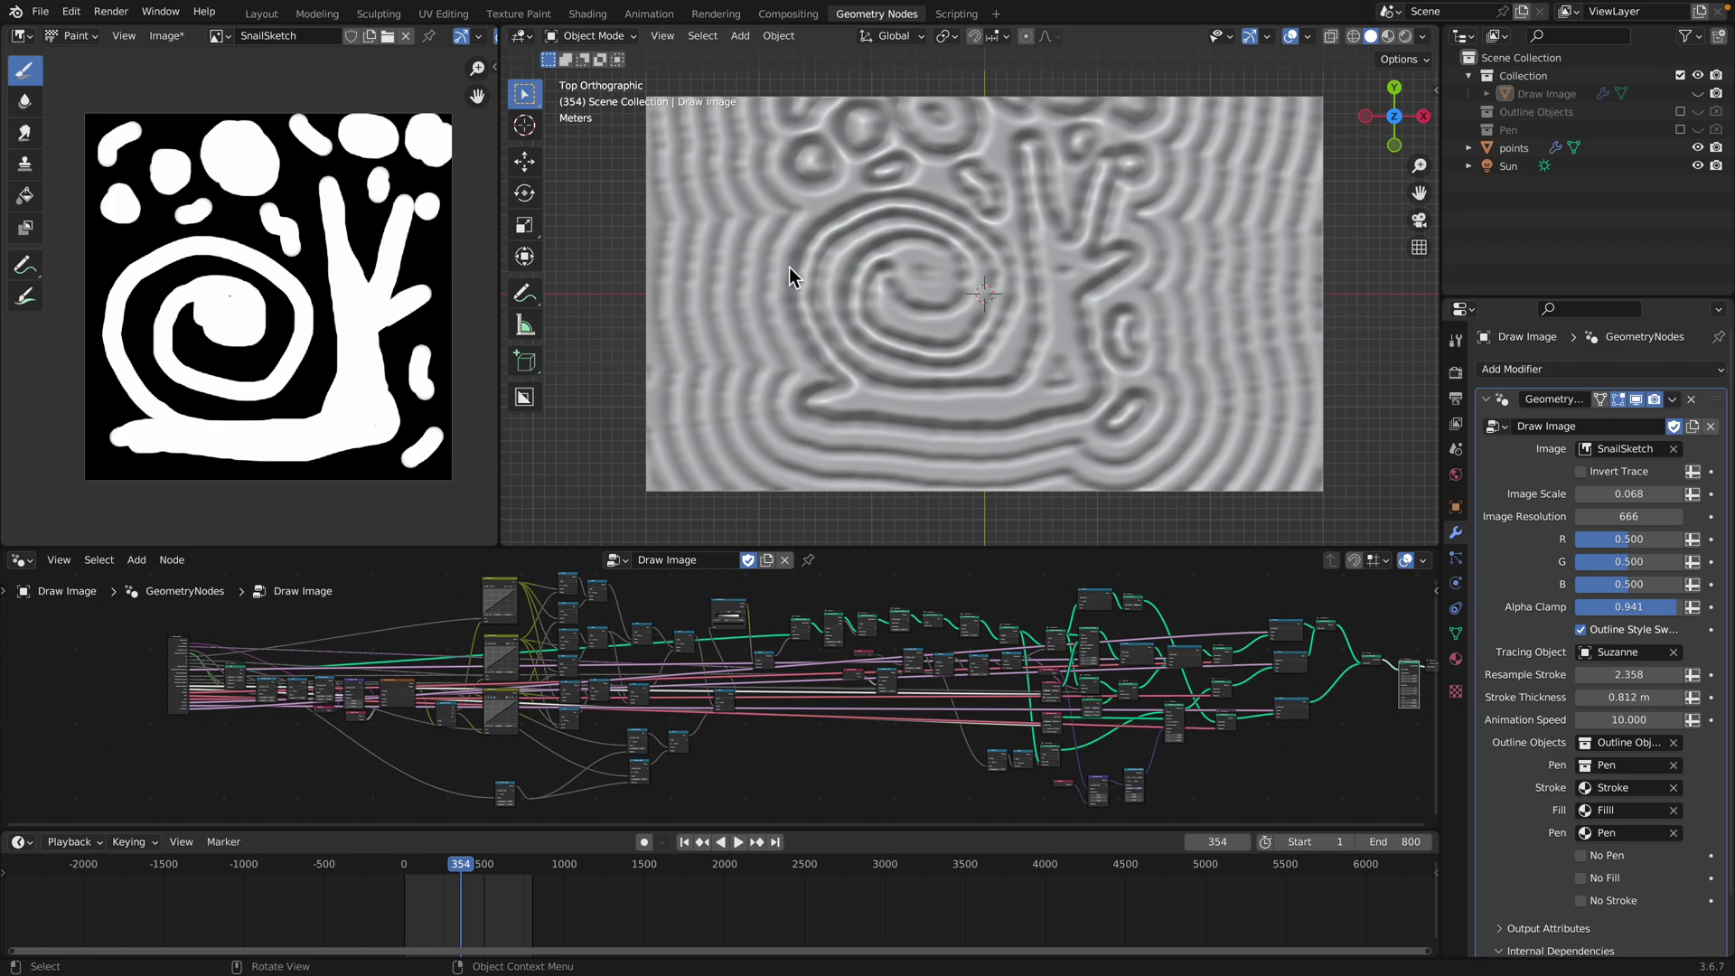
{"action": "scroll", "coordinate": [799, 630], "scroll_direction": "down", "scroll_amount": 1}
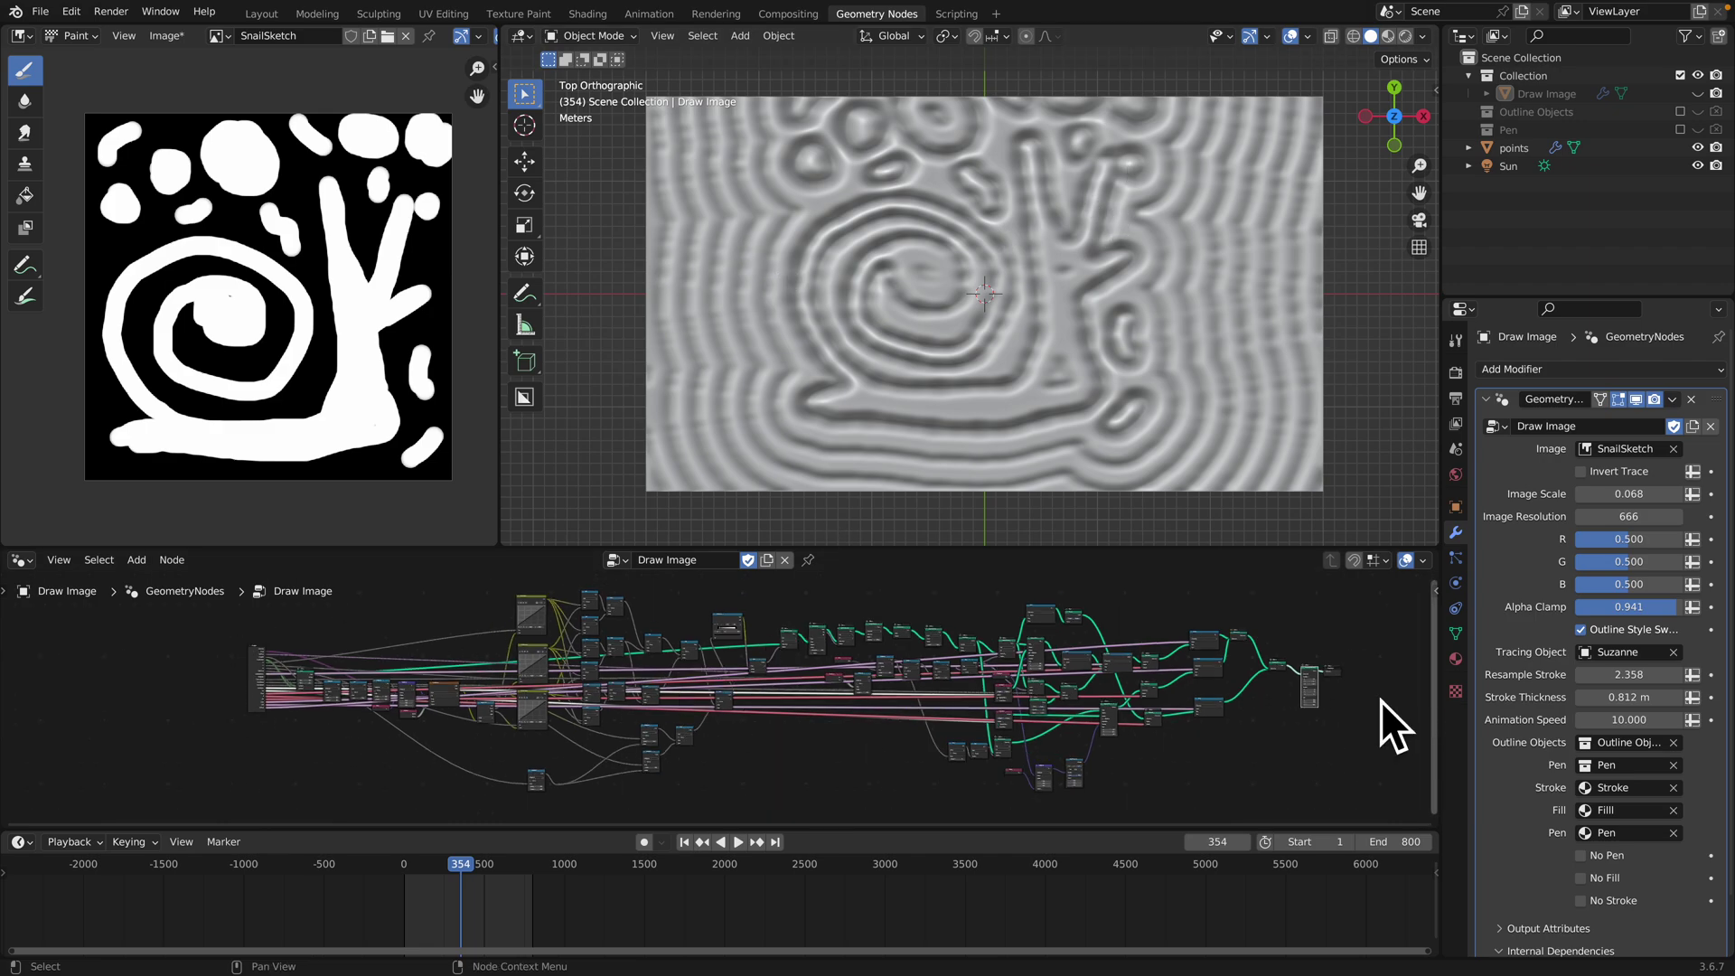
Switch to the browser and view the Draw Image product page on Gumroad
{"action": "key", "text": "ctrl+Left"}
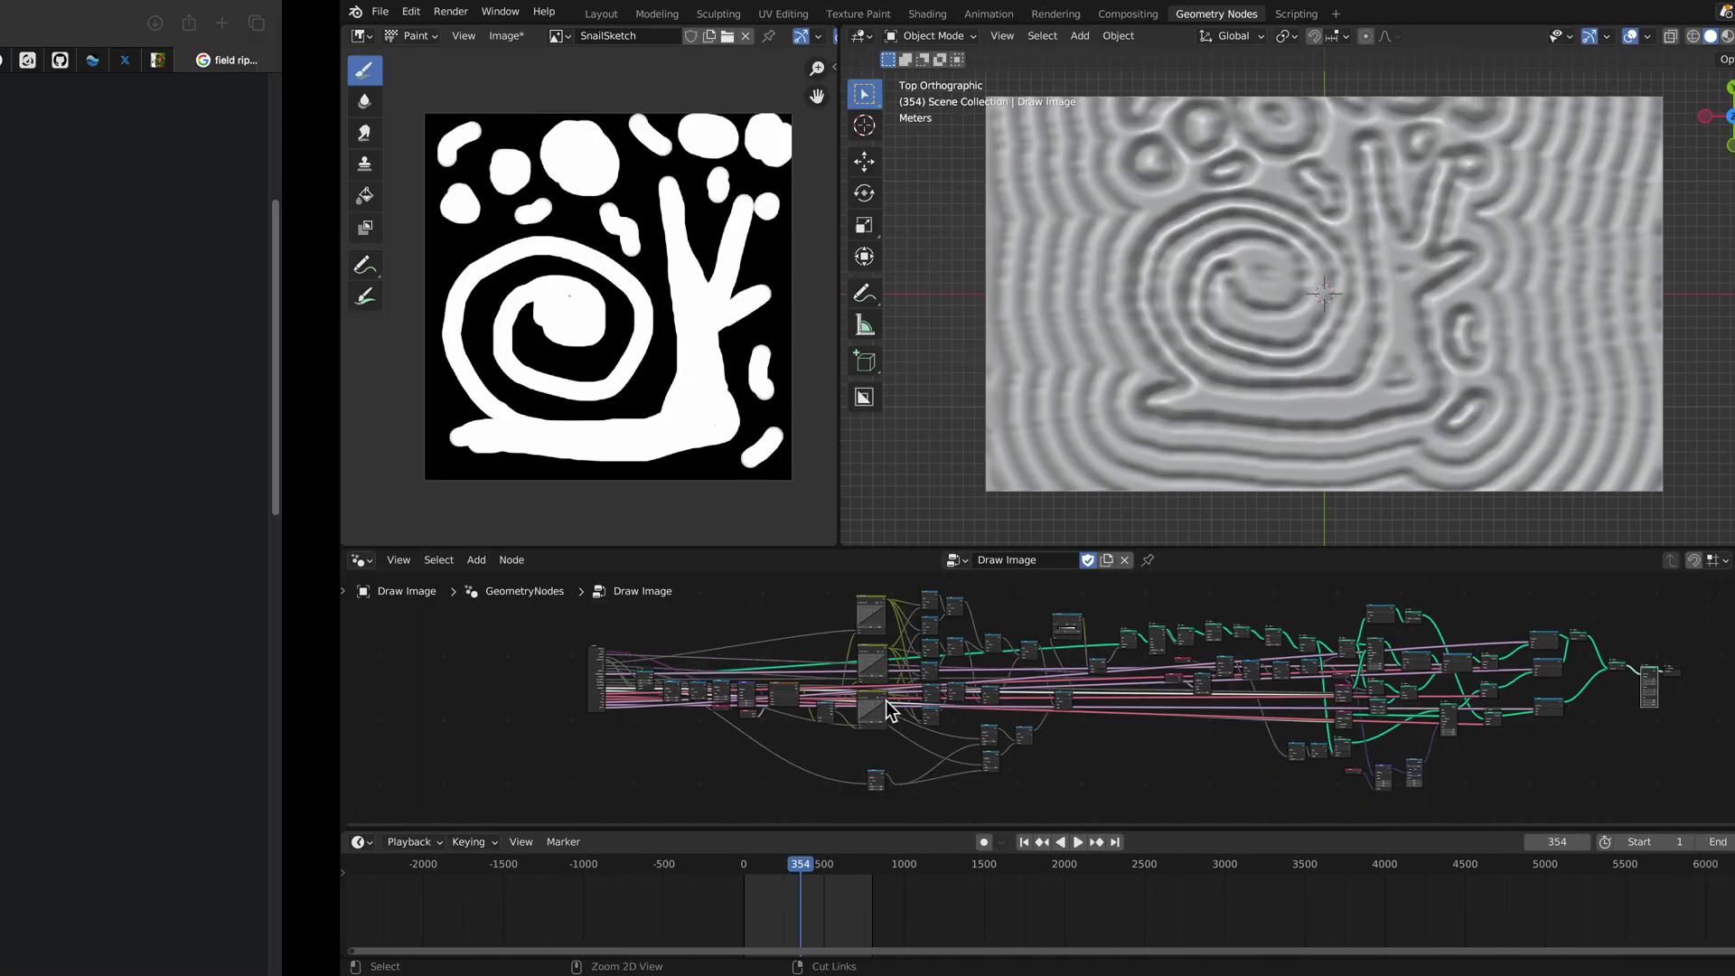
{"action": "left_click", "coordinate": [1614, 68]}
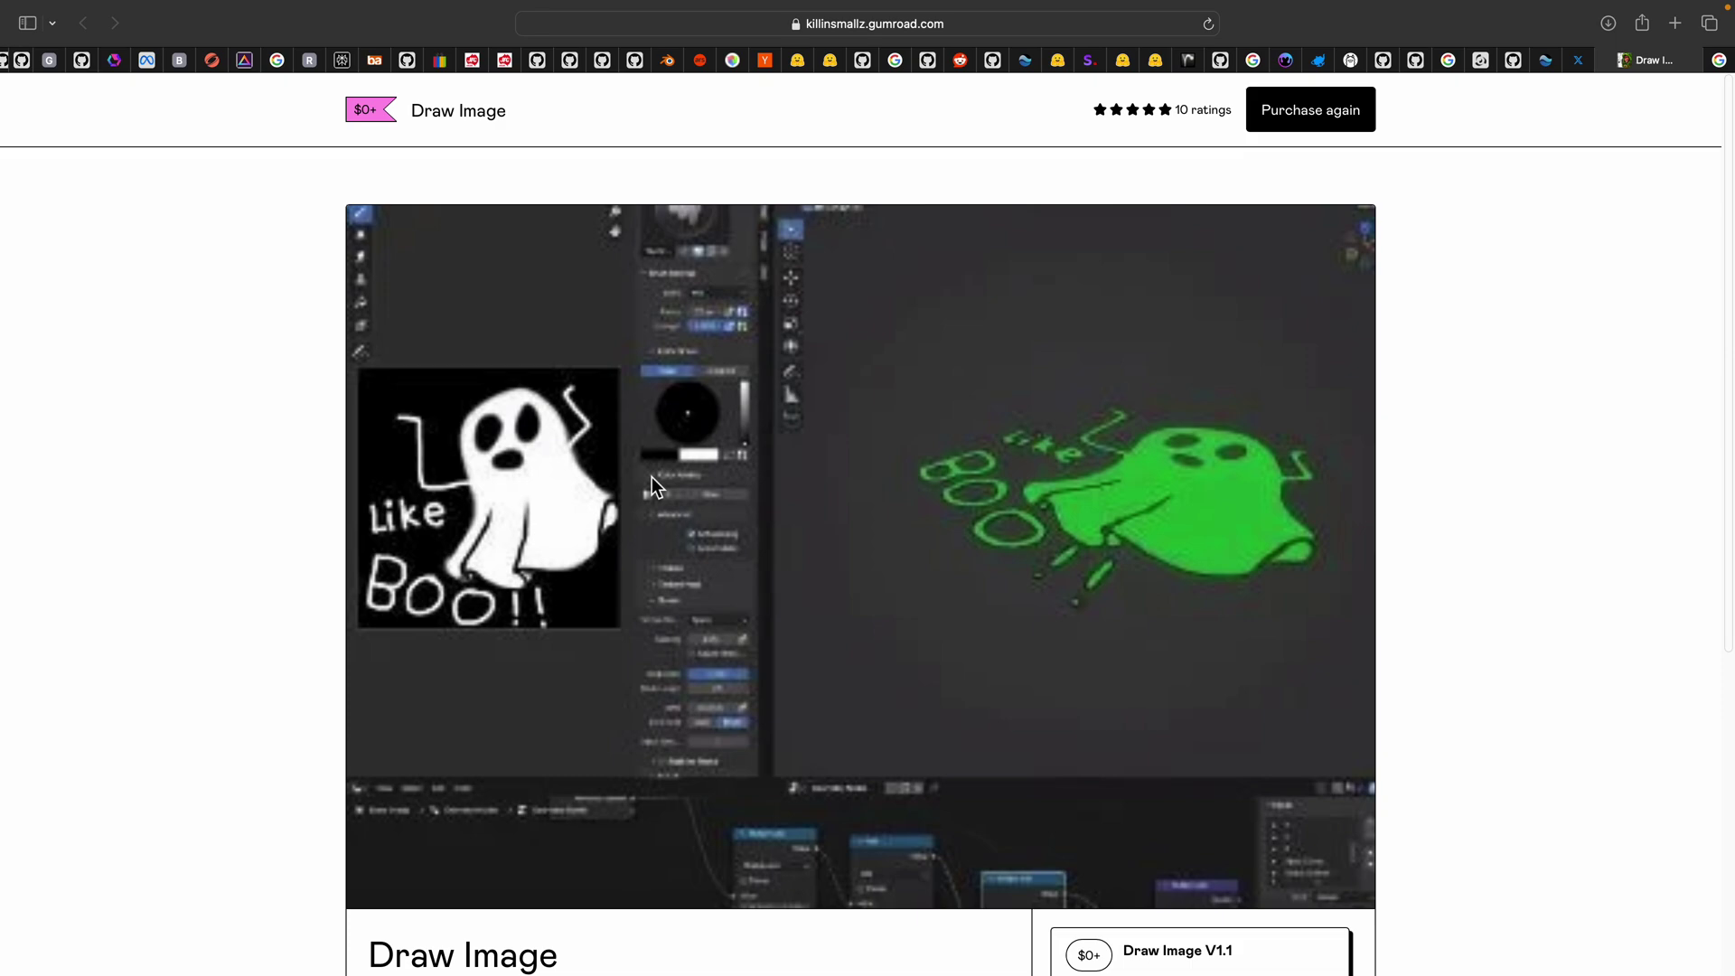
{"action": "scroll", "coordinate": [550, 646], "scroll_direction": "down", "scroll_amount": 5}
{"action": "left_click_drag", "start_coordinate": [401, 649], "coordinate": [565, 651]}
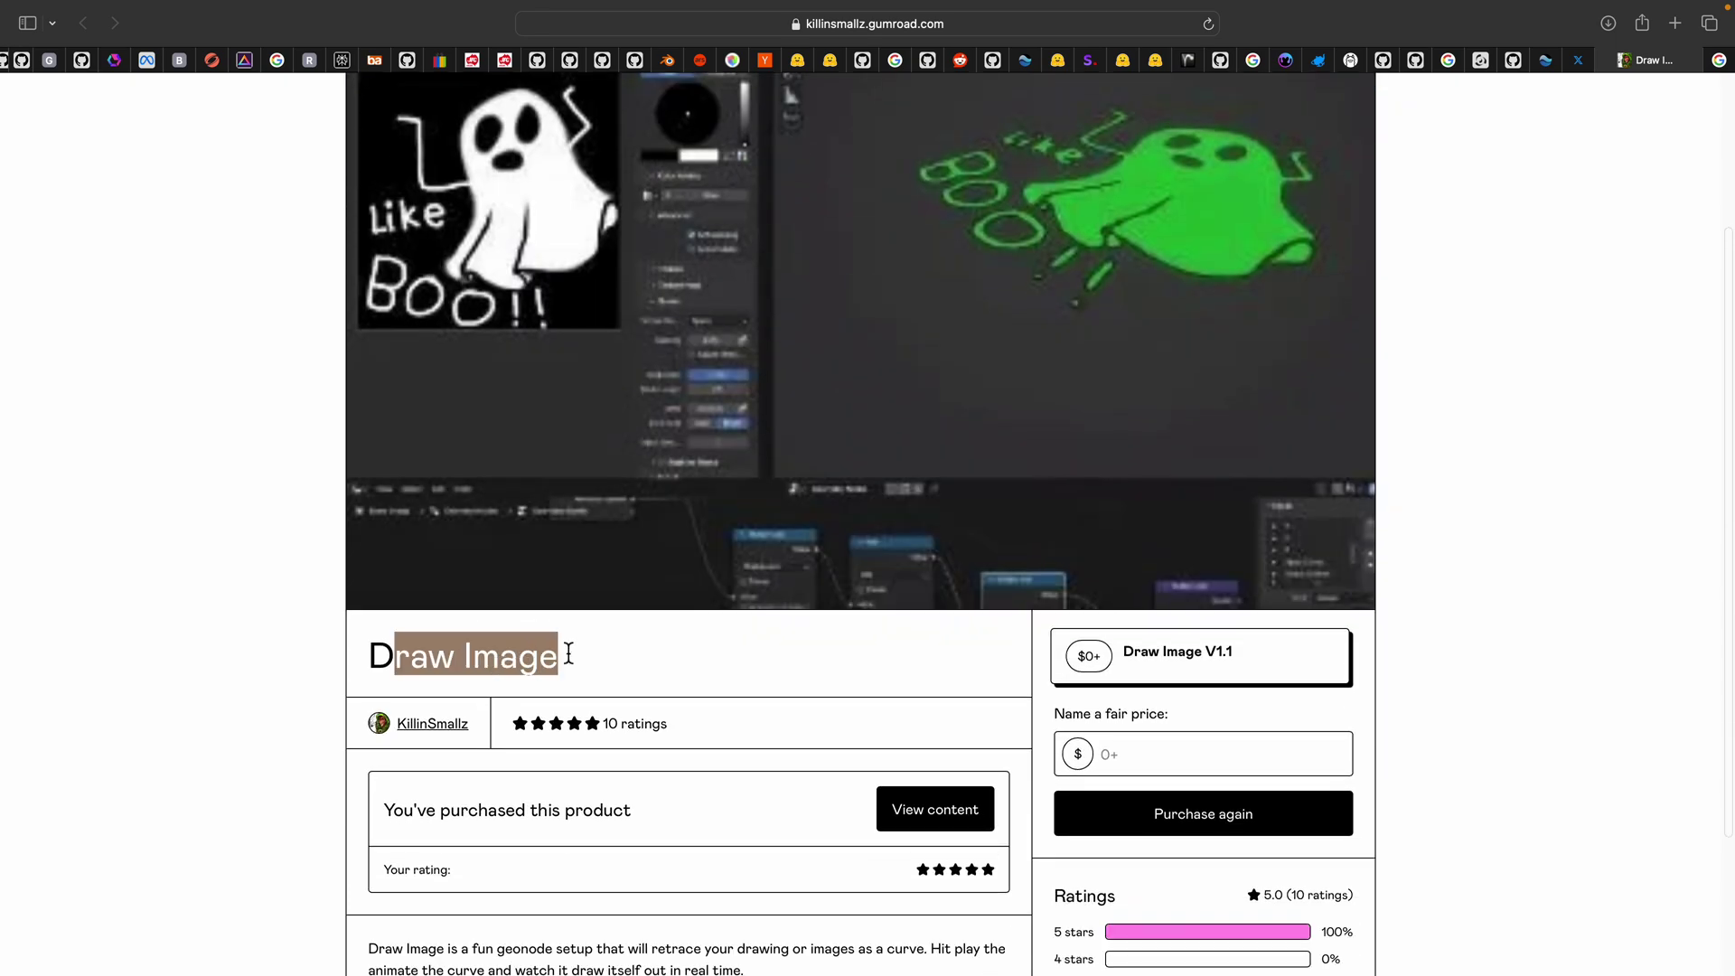
{"action": "left_click", "coordinate": [565, 650]}
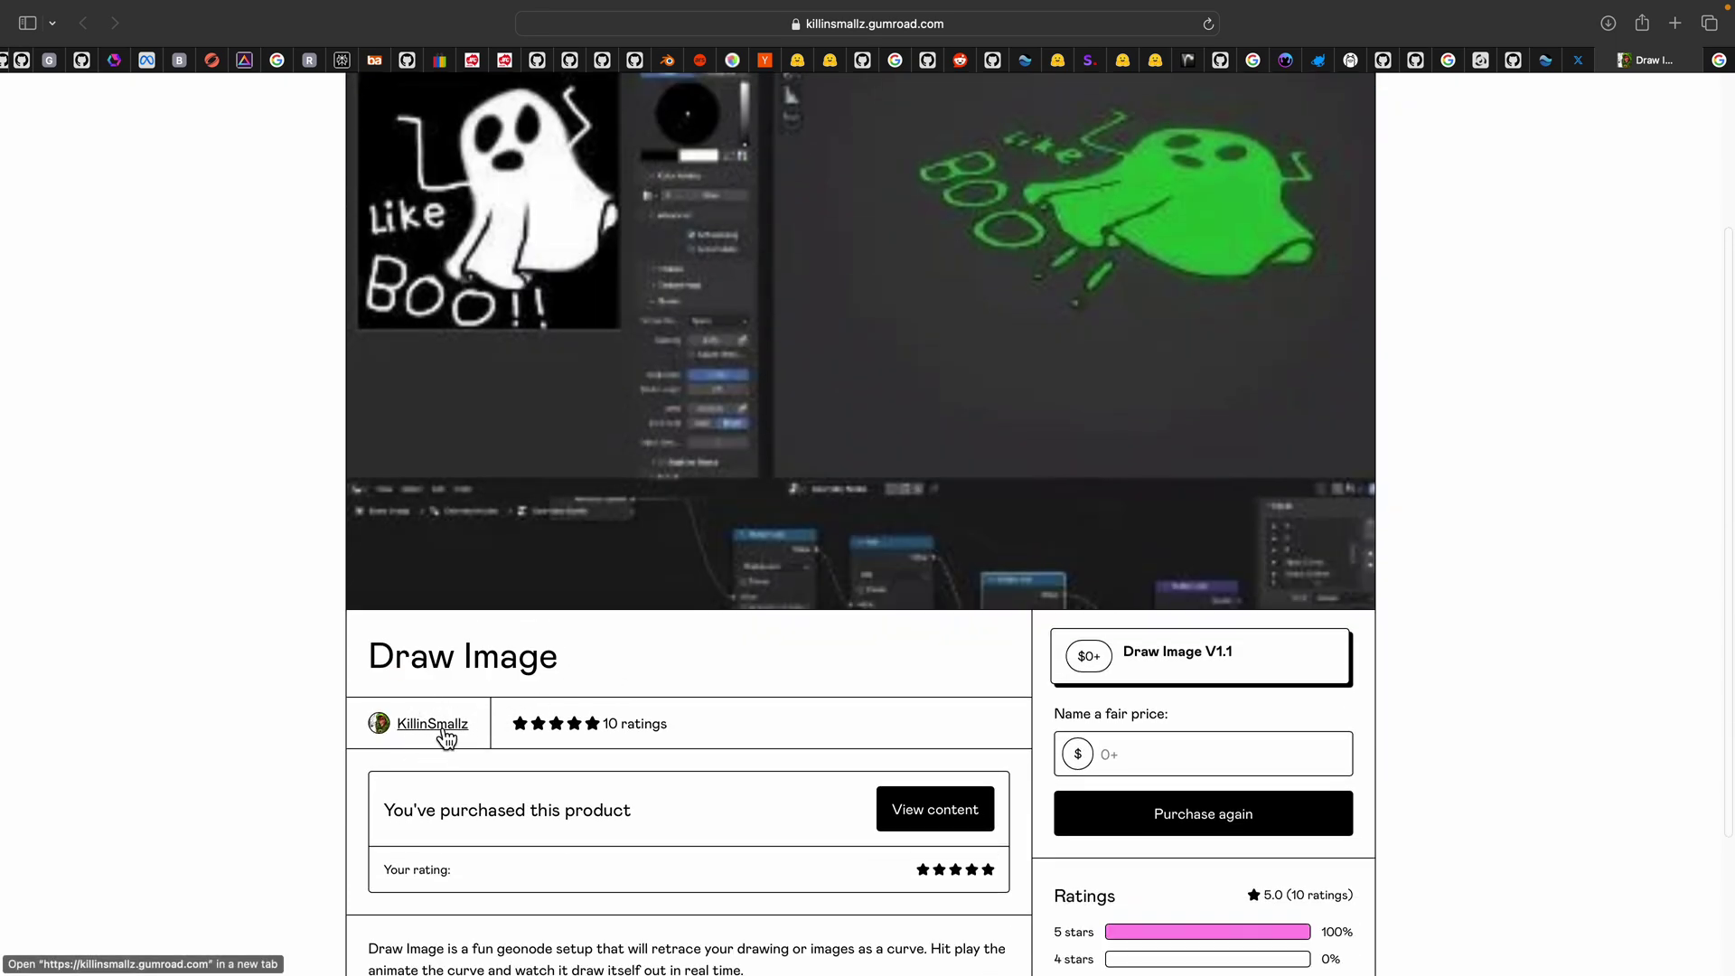
Open the Draw Image creator's Gumroad profile, read the bio, and return to the product page
{"action": "left_click", "coordinate": [439, 726]}
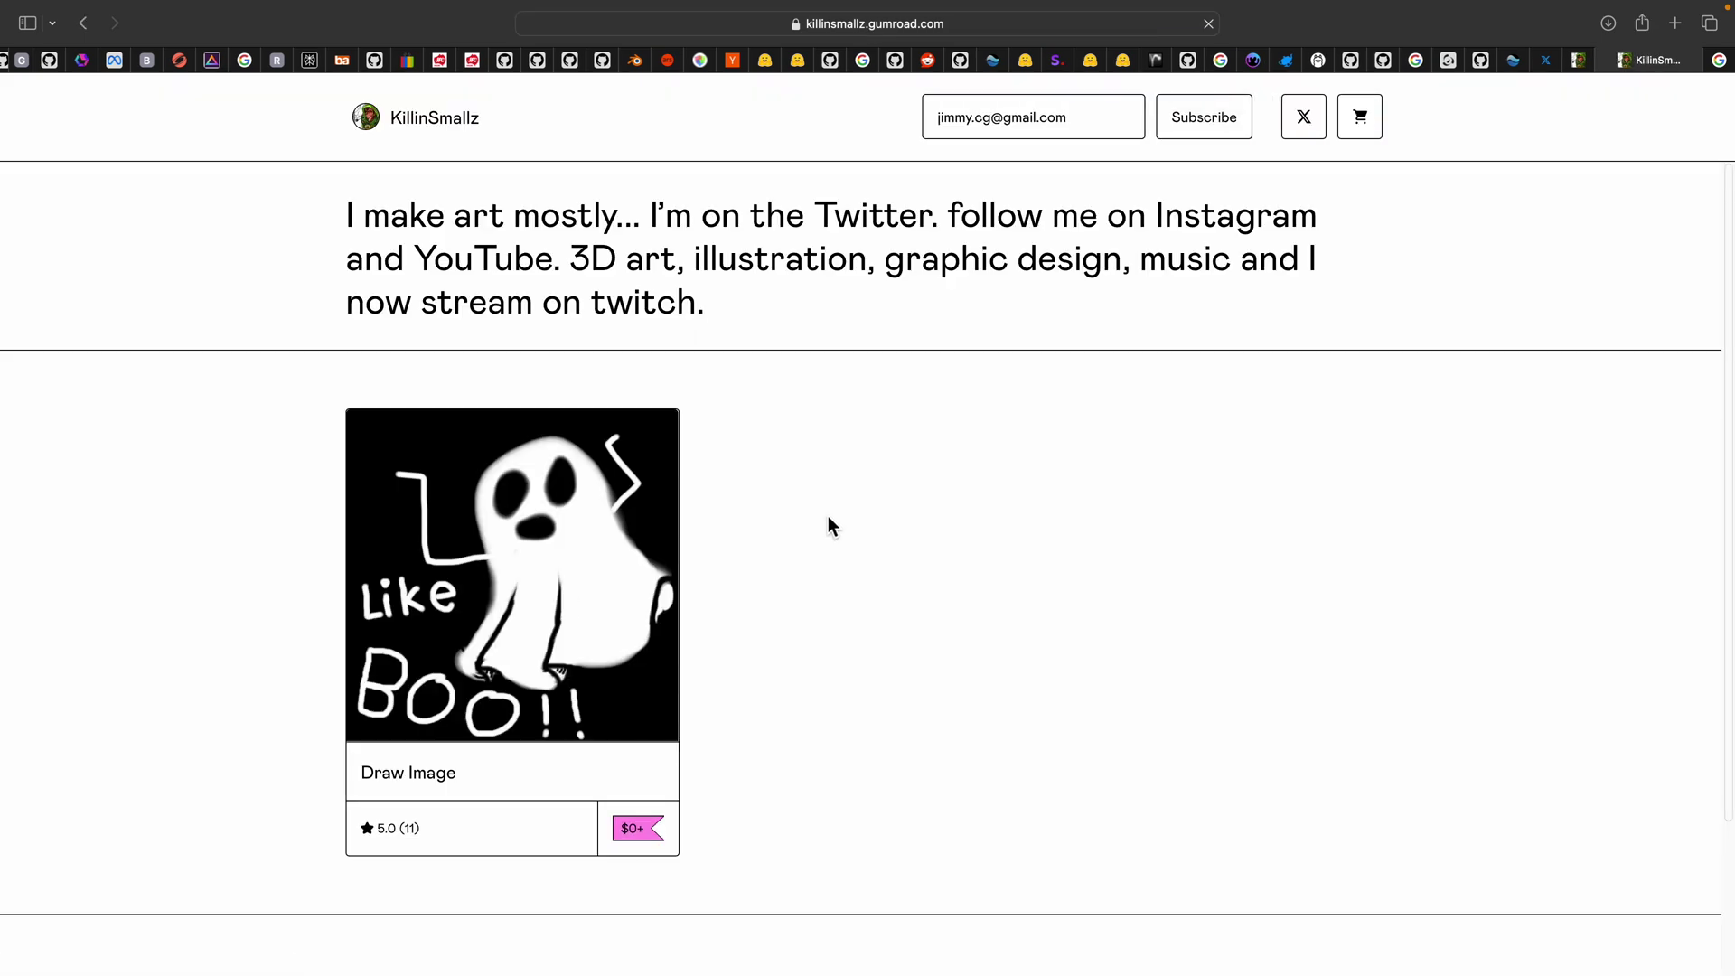
{"action": "scroll", "coordinate": [833, 533], "scroll_direction": "down", "scroll_amount": 3}
{"action": "scroll", "coordinate": [838, 533], "scroll_direction": "up", "scroll_amount": 4}
{"action": "left_click_drag", "start_coordinate": [584, 263], "coordinate": [1140, 250]}
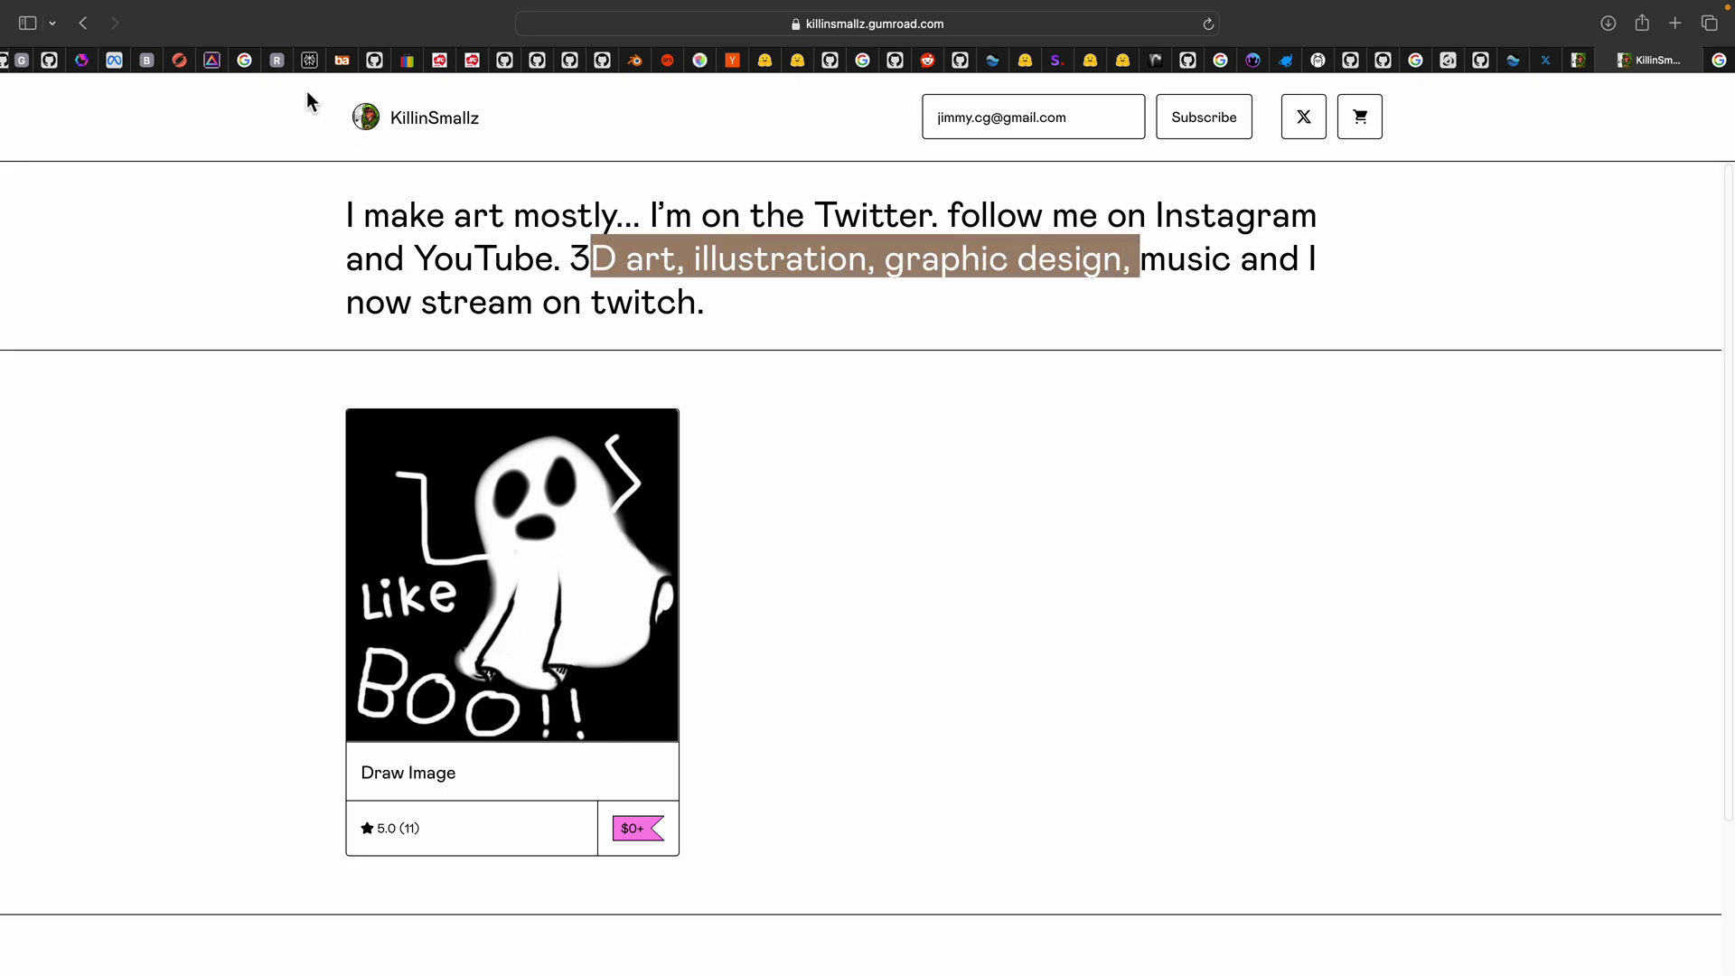
{"action": "left_click", "coordinate": [83, 24]}
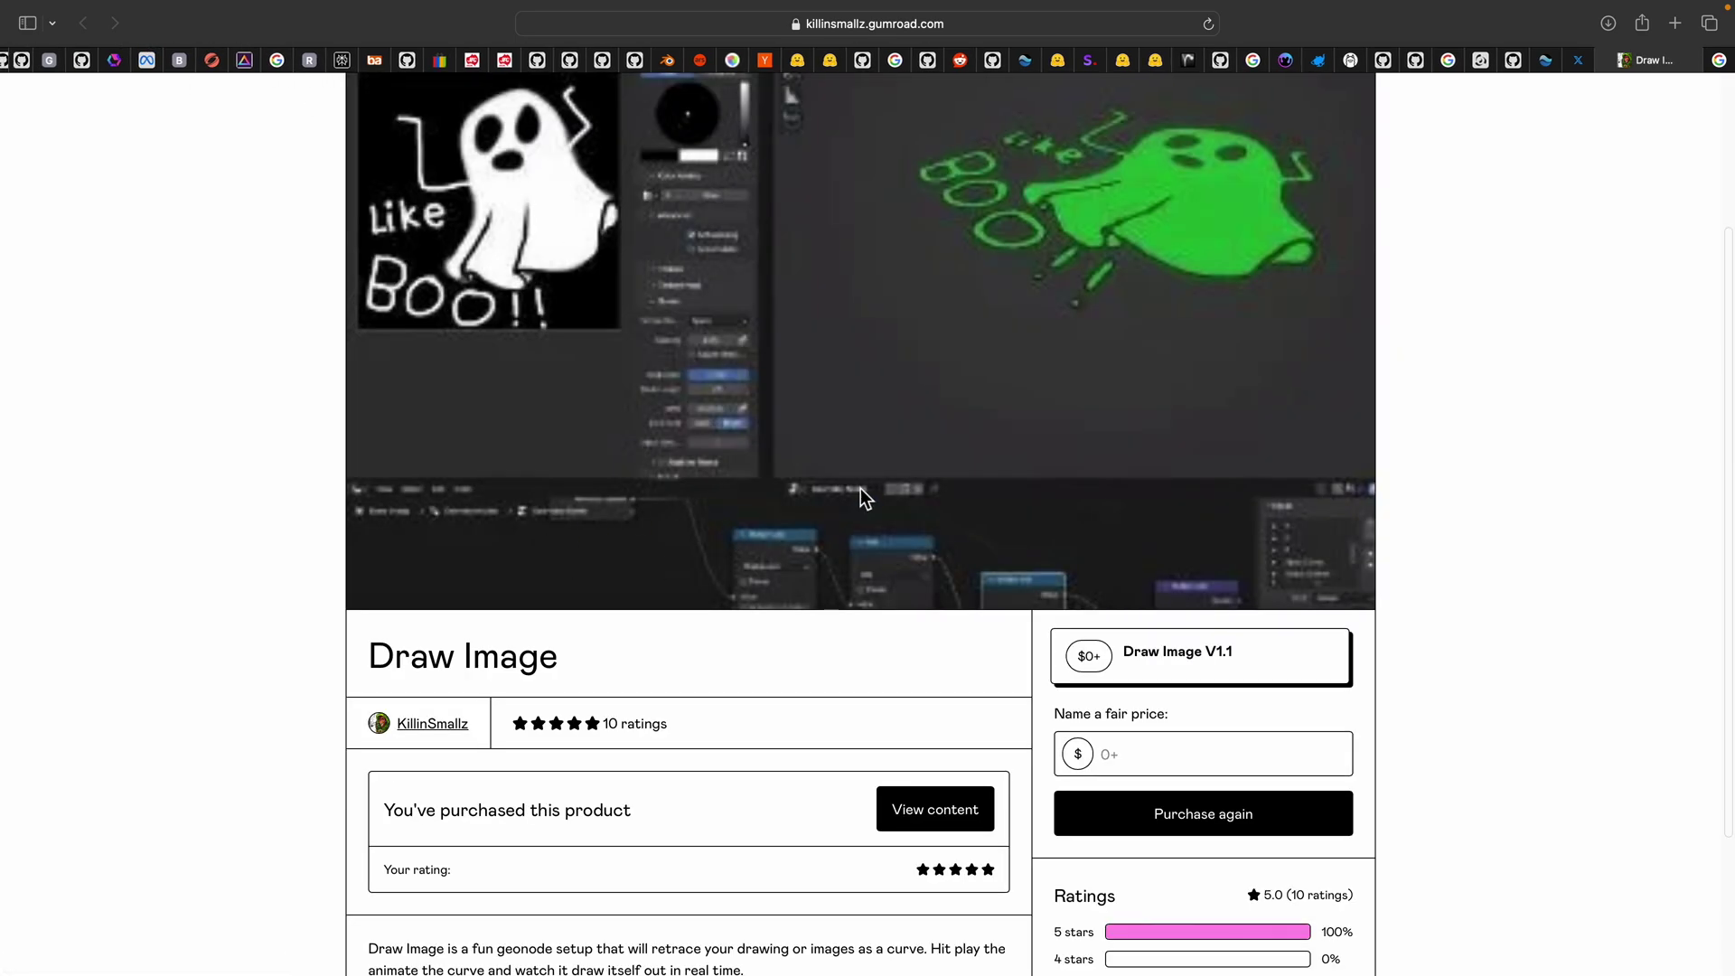
Go to the creator's X feed and open the reposted post about adding a Build Modifier to line art
{"action": "left_click", "coordinate": [1580, 68]}
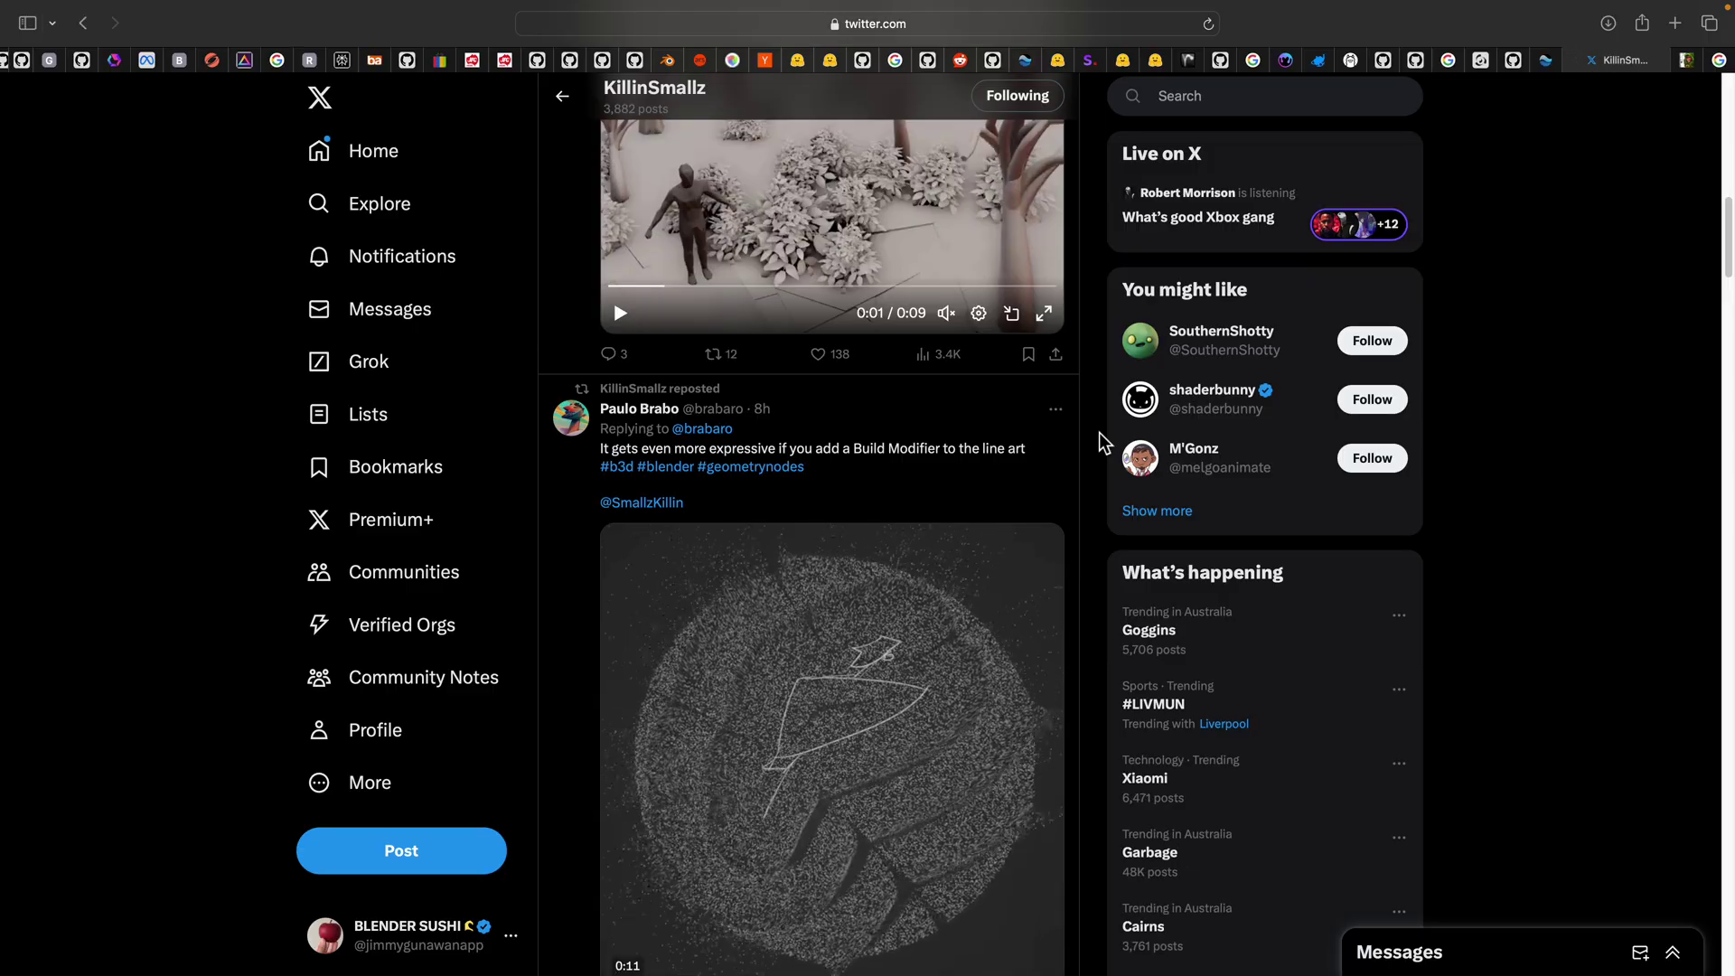
{"action": "scroll", "coordinate": [814, 479], "scroll_direction": "up", "scroll_amount": 1}
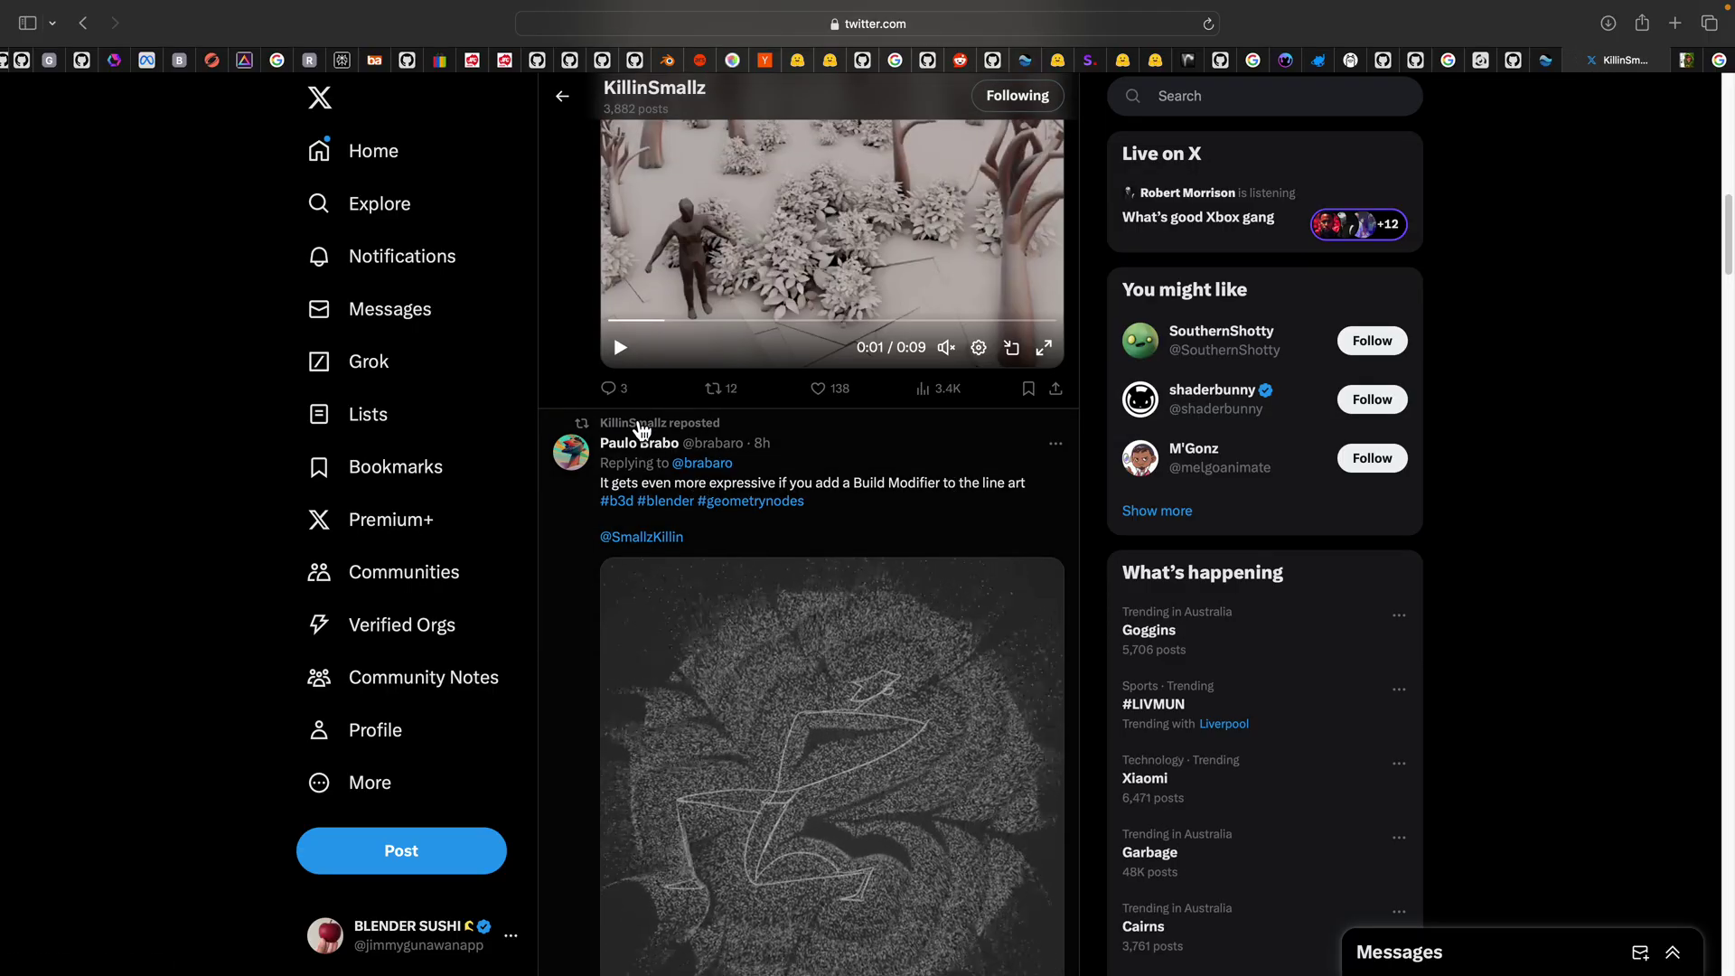
{"action": "left_click", "coordinate": [701, 489]}
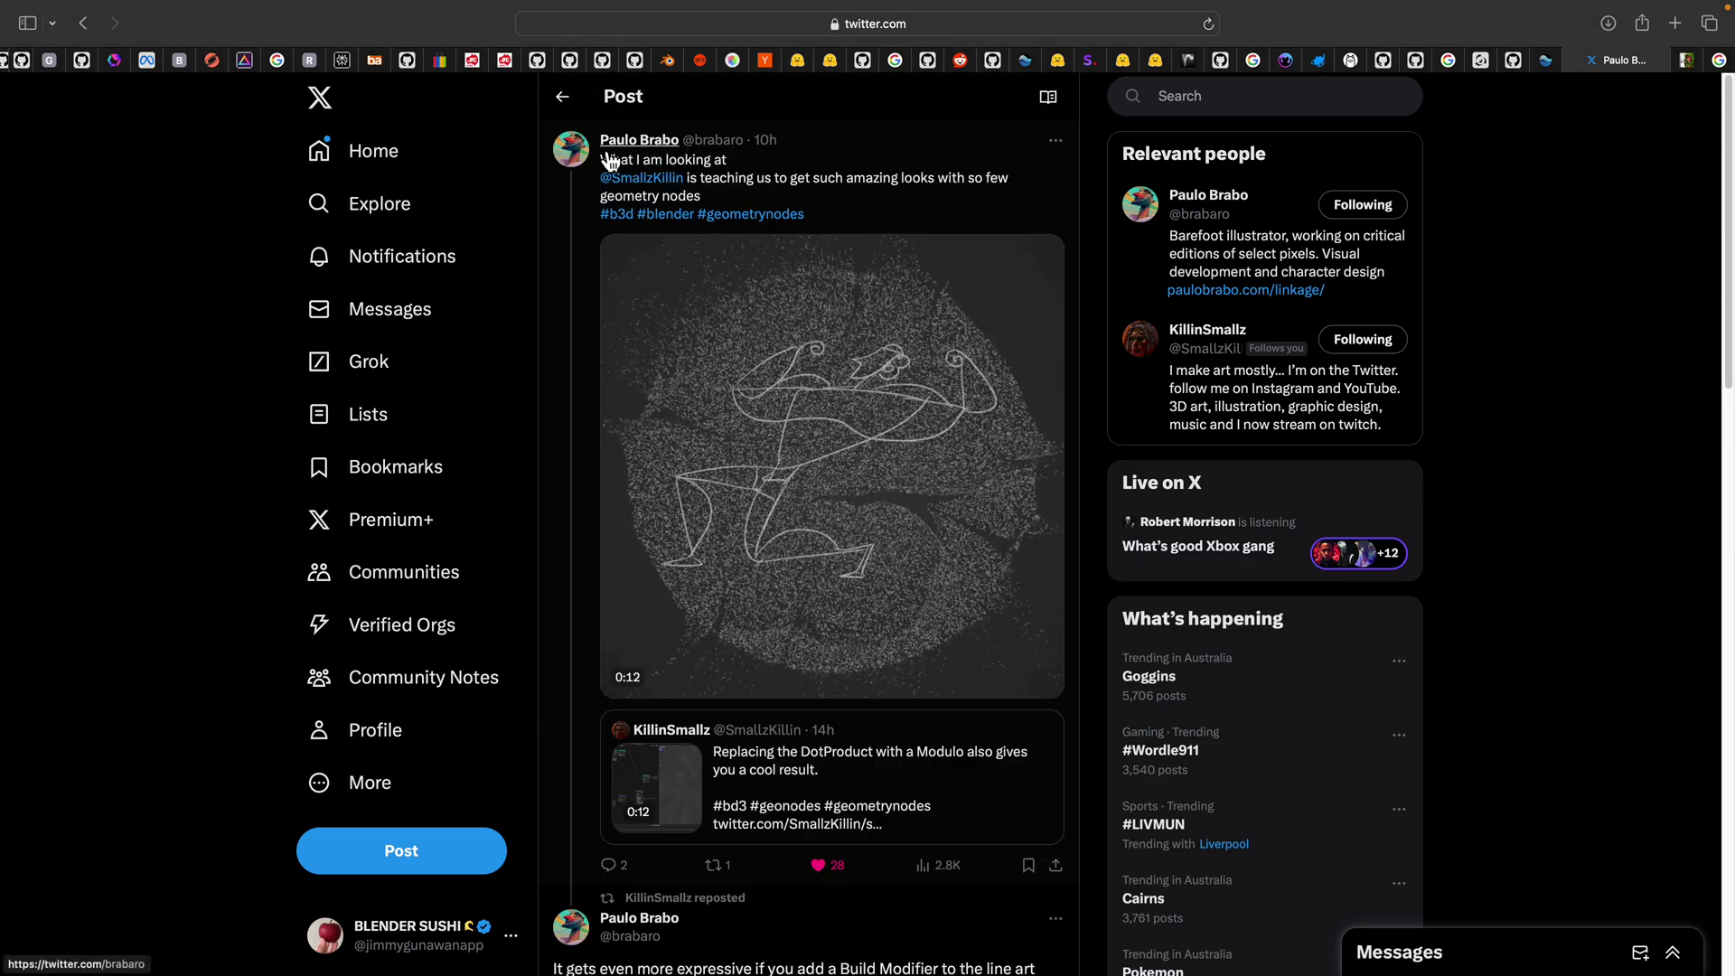
Open the Draw Image creator's X profile and view the pinned post's demo video in full screen
{"action": "left_click", "coordinate": [639, 181]}
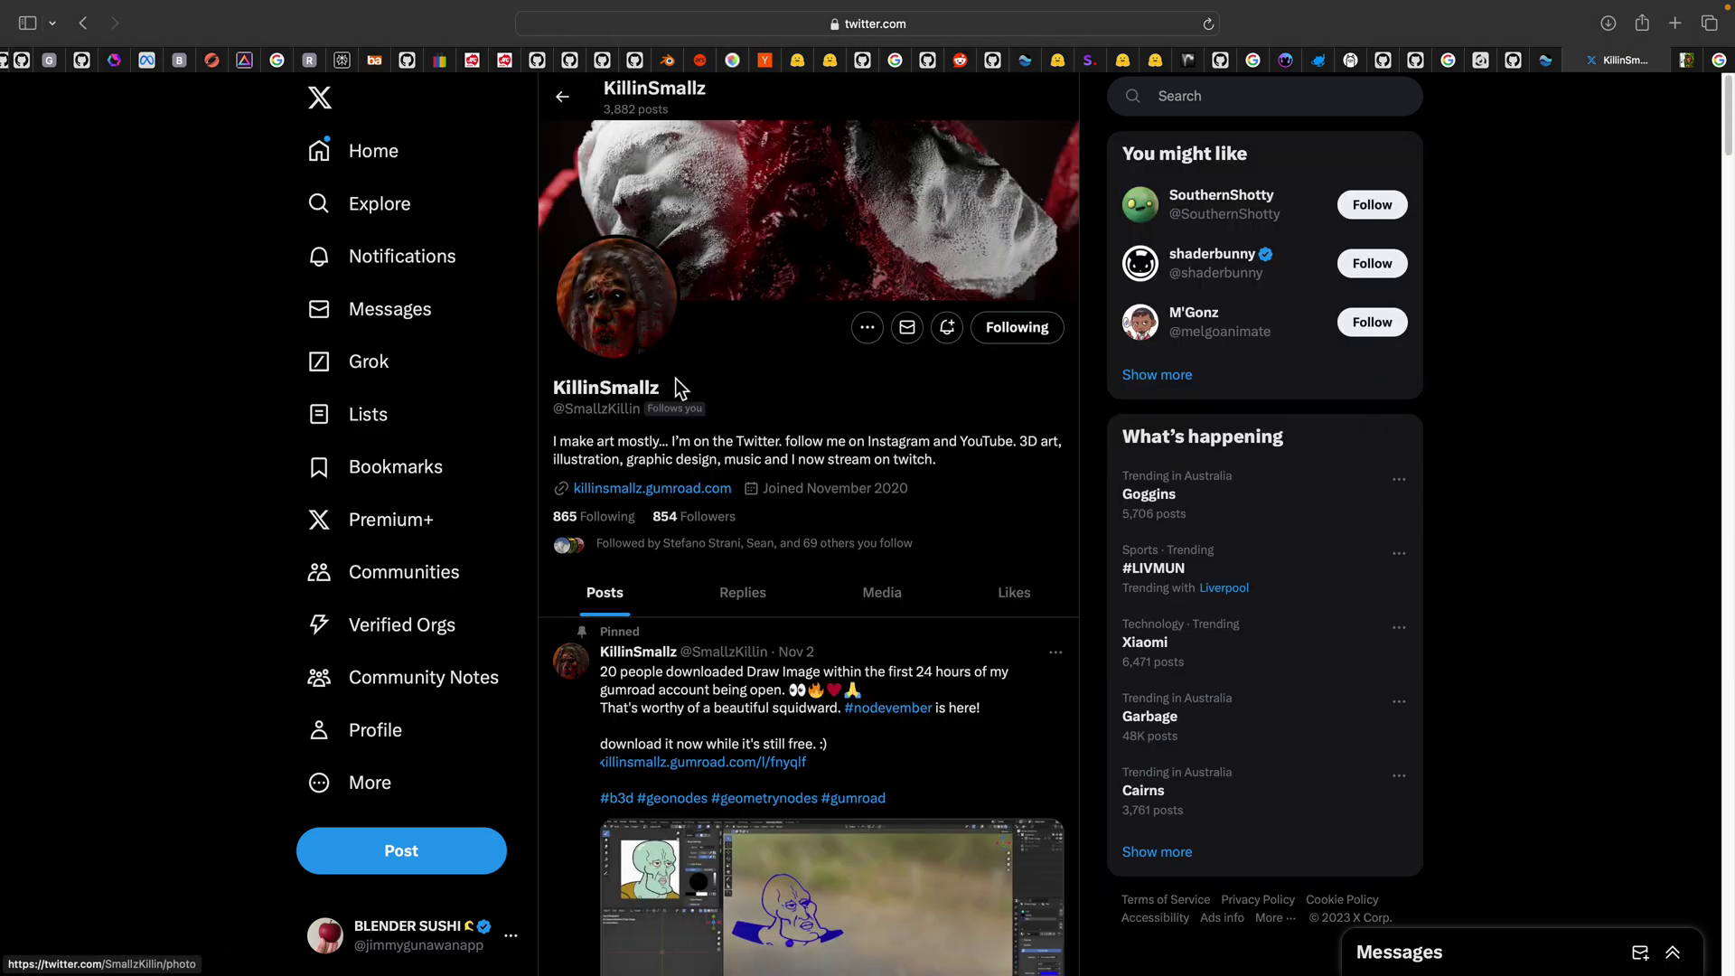
{"action": "scroll", "coordinate": [832, 592], "scroll_direction": "down", "scroll_amount": 2}
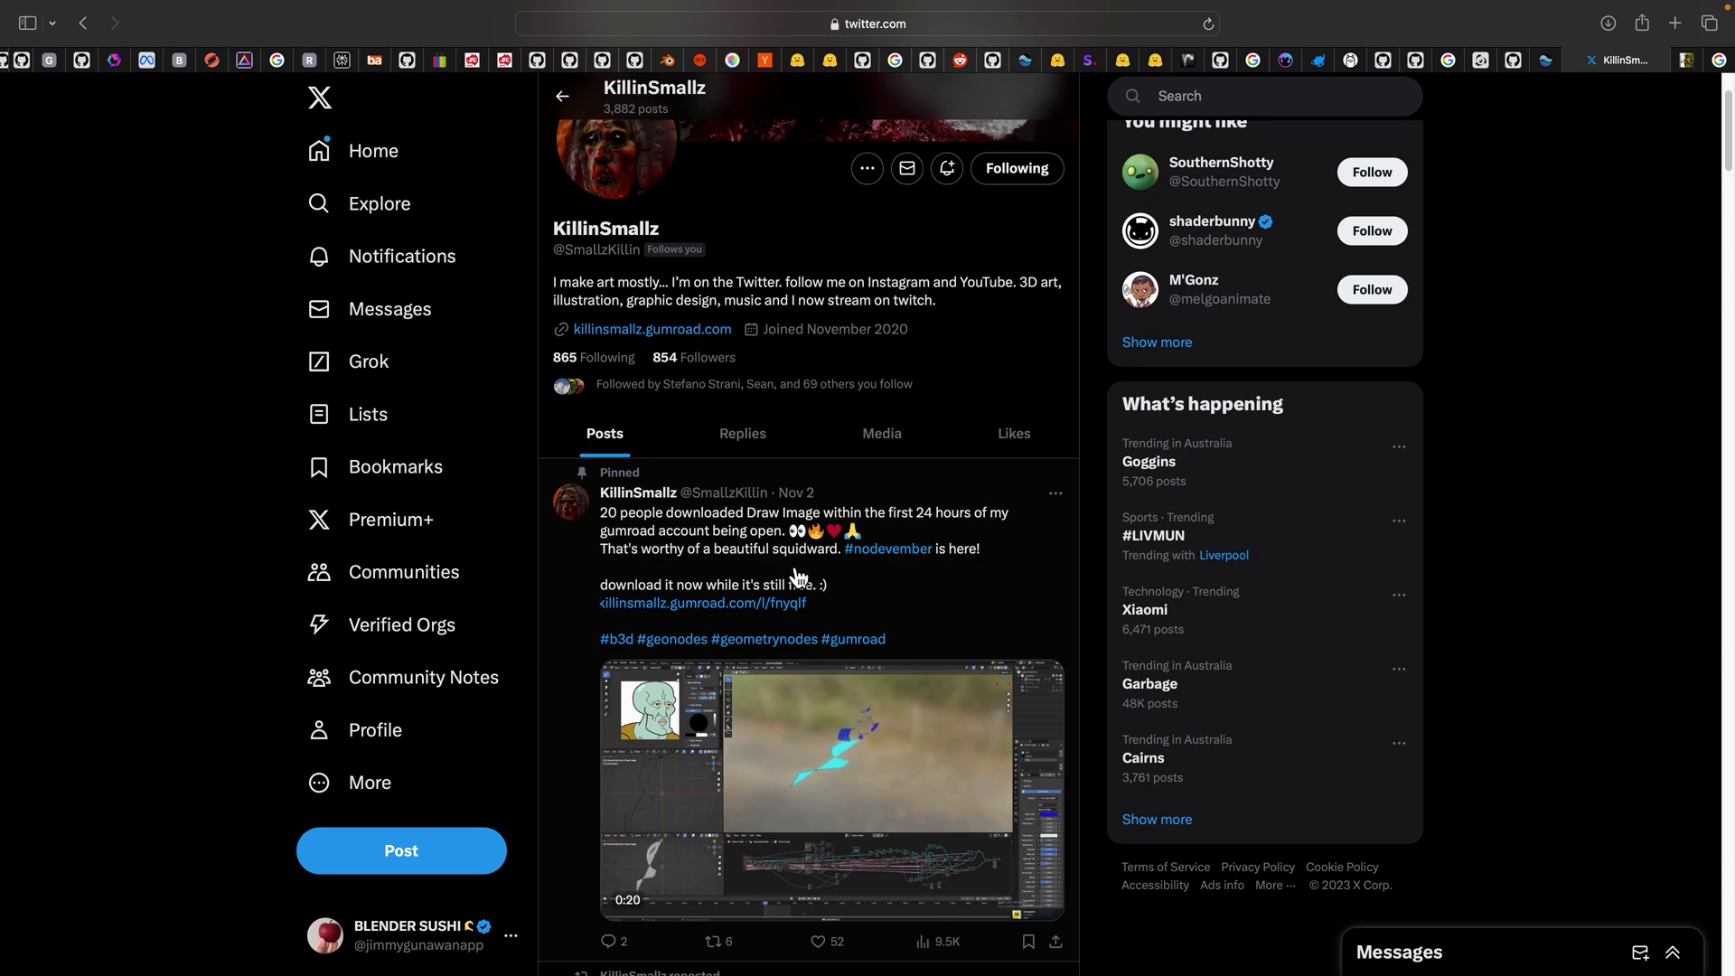
{"action": "scroll", "coordinate": [798, 577], "scroll_direction": "down", "scroll_amount": 2}
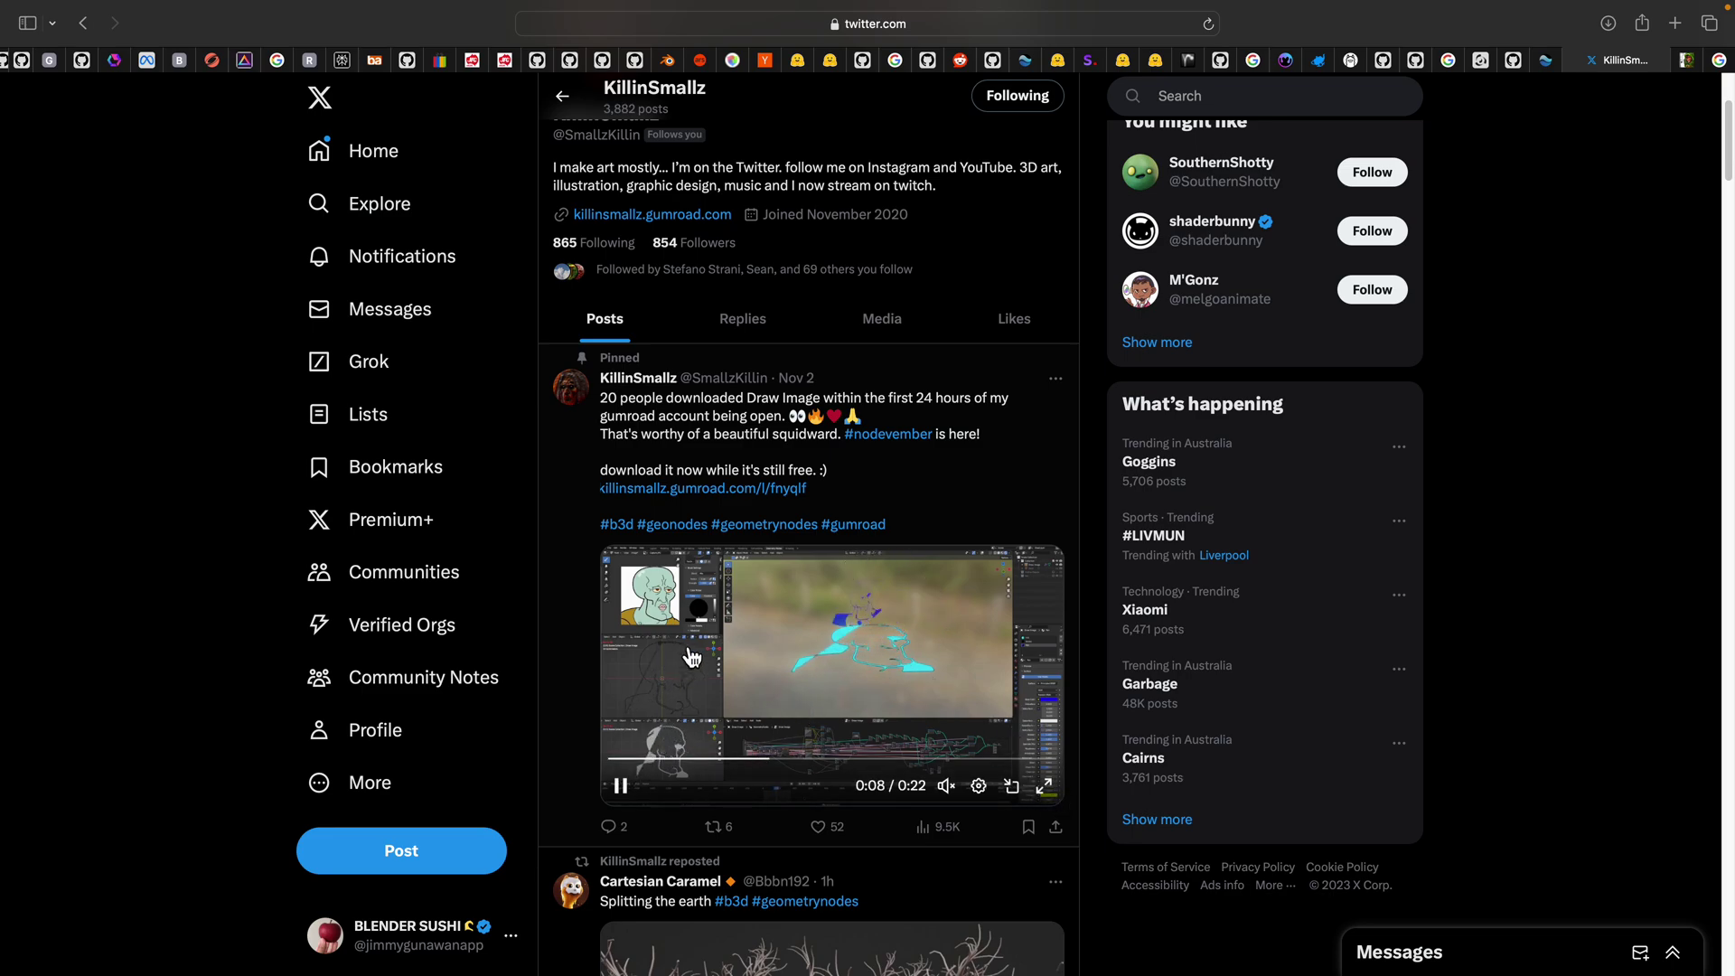
{"action": "left_click", "coordinate": [1043, 786]}
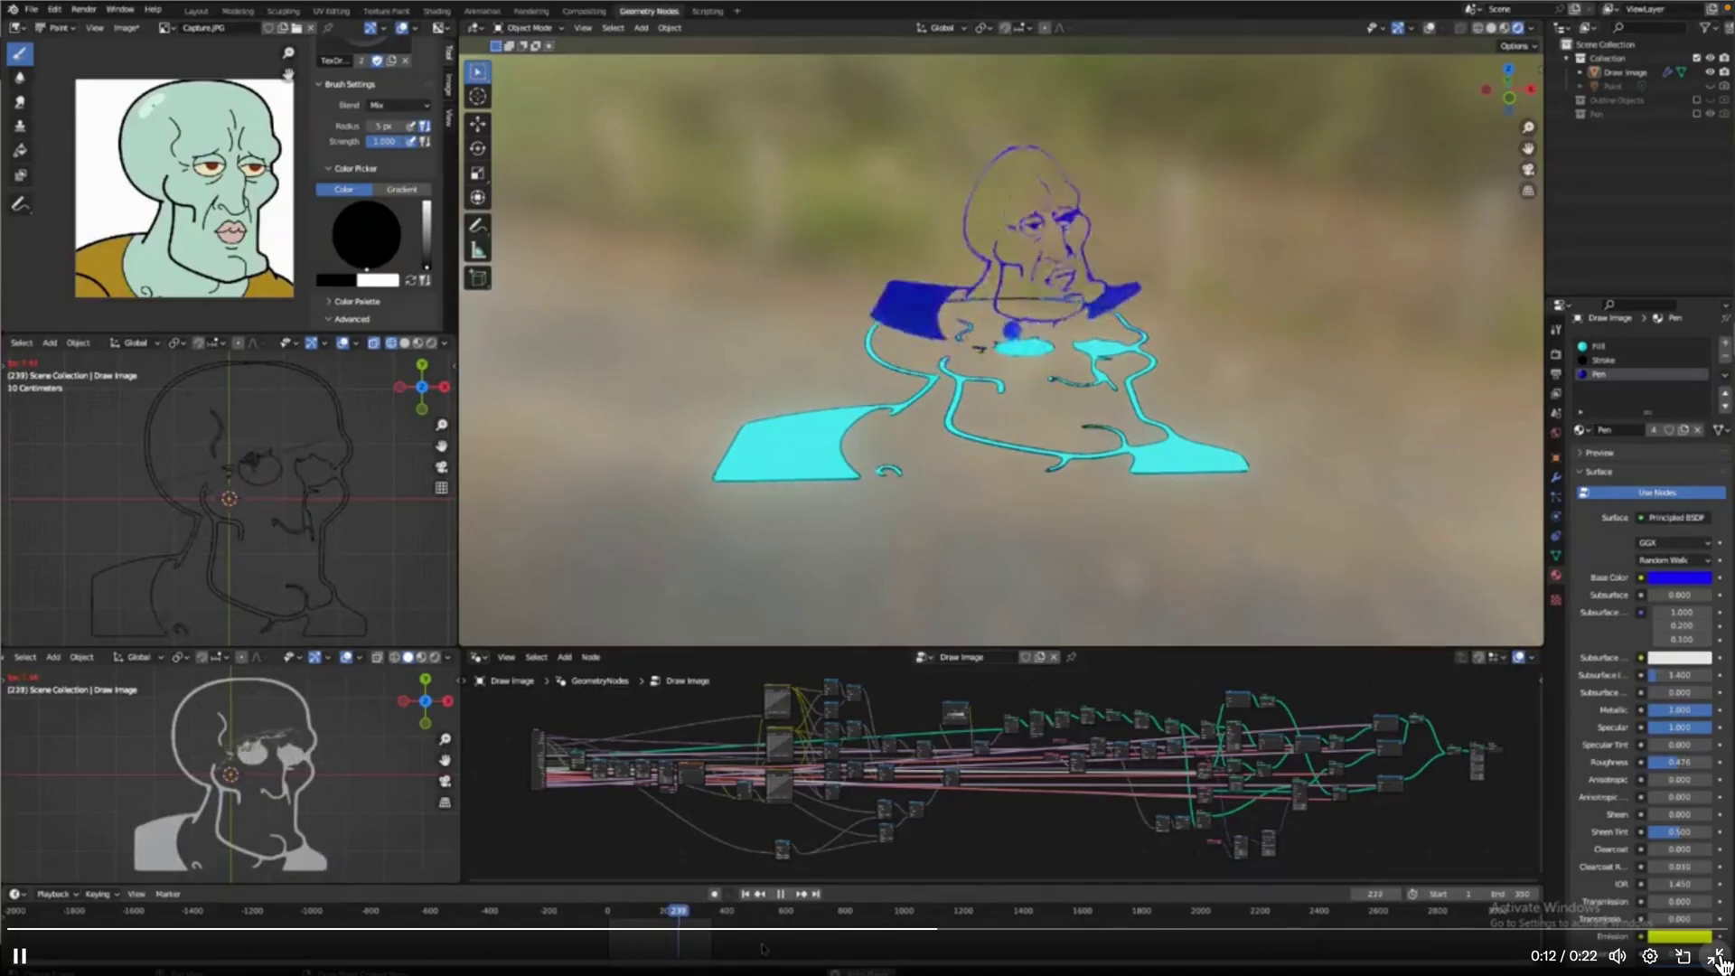
Leave the full-screen video, browse the Draw Image creator's X posts back to mid-December, and return to the profile header
{"action": "key", "text": "Escape"}
{"action": "scroll", "coordinate": [857, 708], "scroll_direction": "down", "scroll_amount": 5}
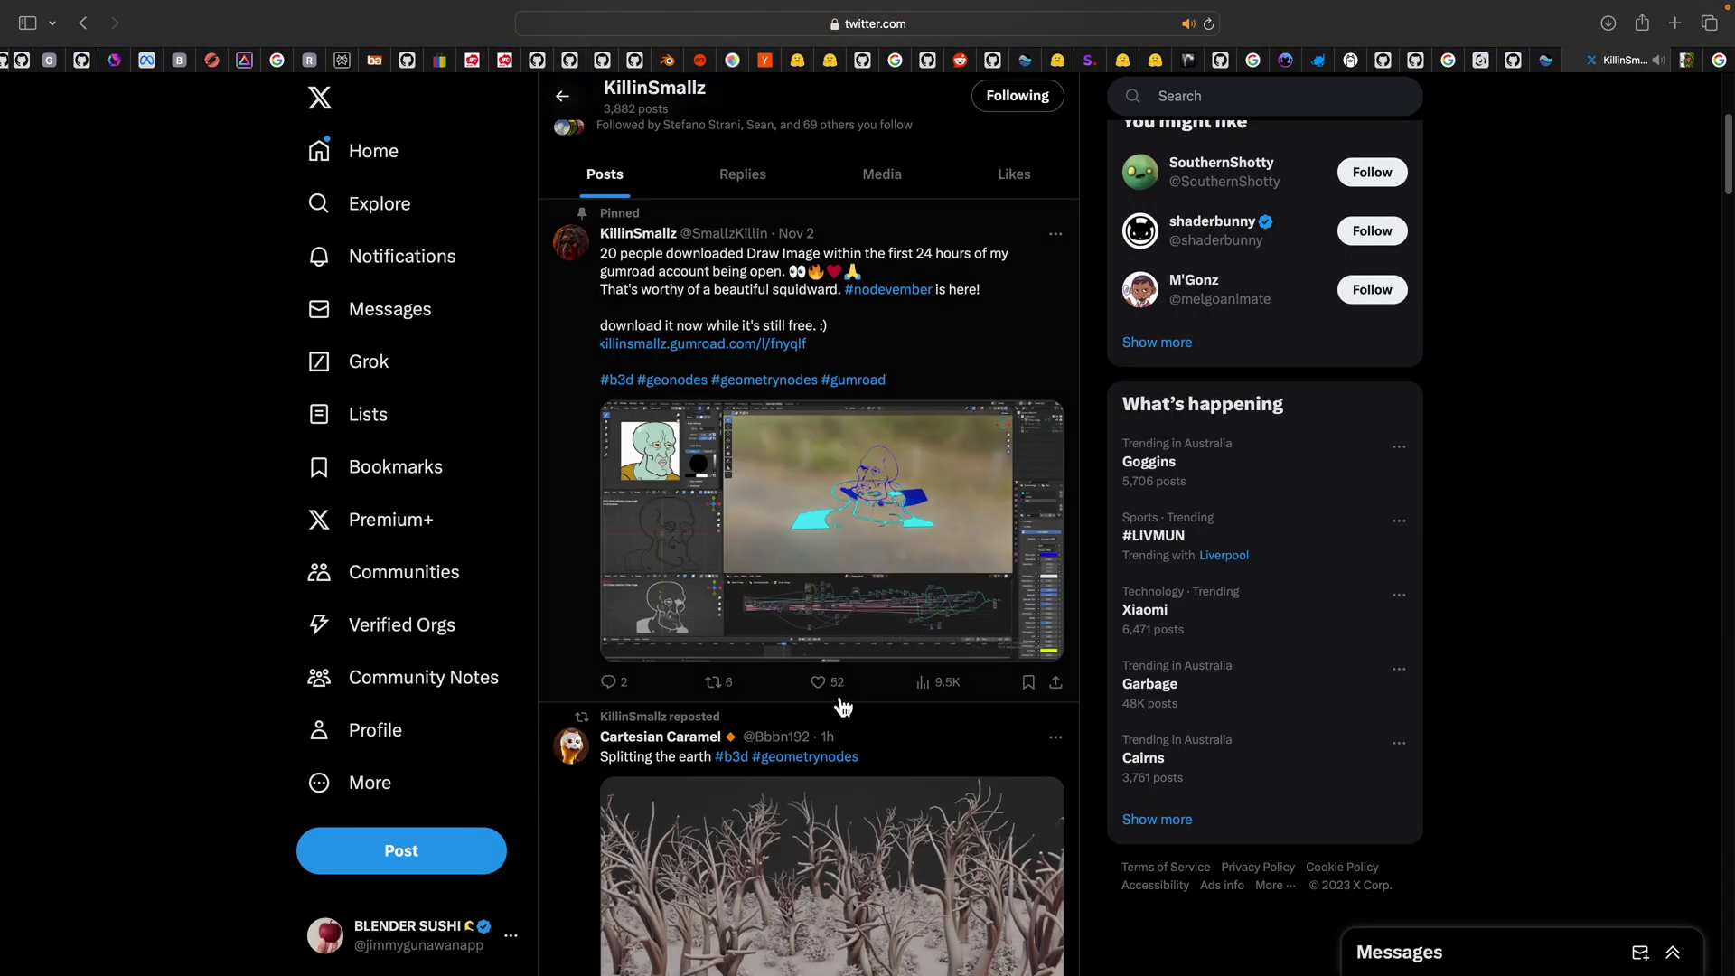
{"action": "scroll", "coordinate": [855, 703], "scroll_direction": "down", "scroll_amount": 3}
{"action": "scroll", "coordinate": [860, 714], "scroll_direction": "down", "scroll_amount": 2}
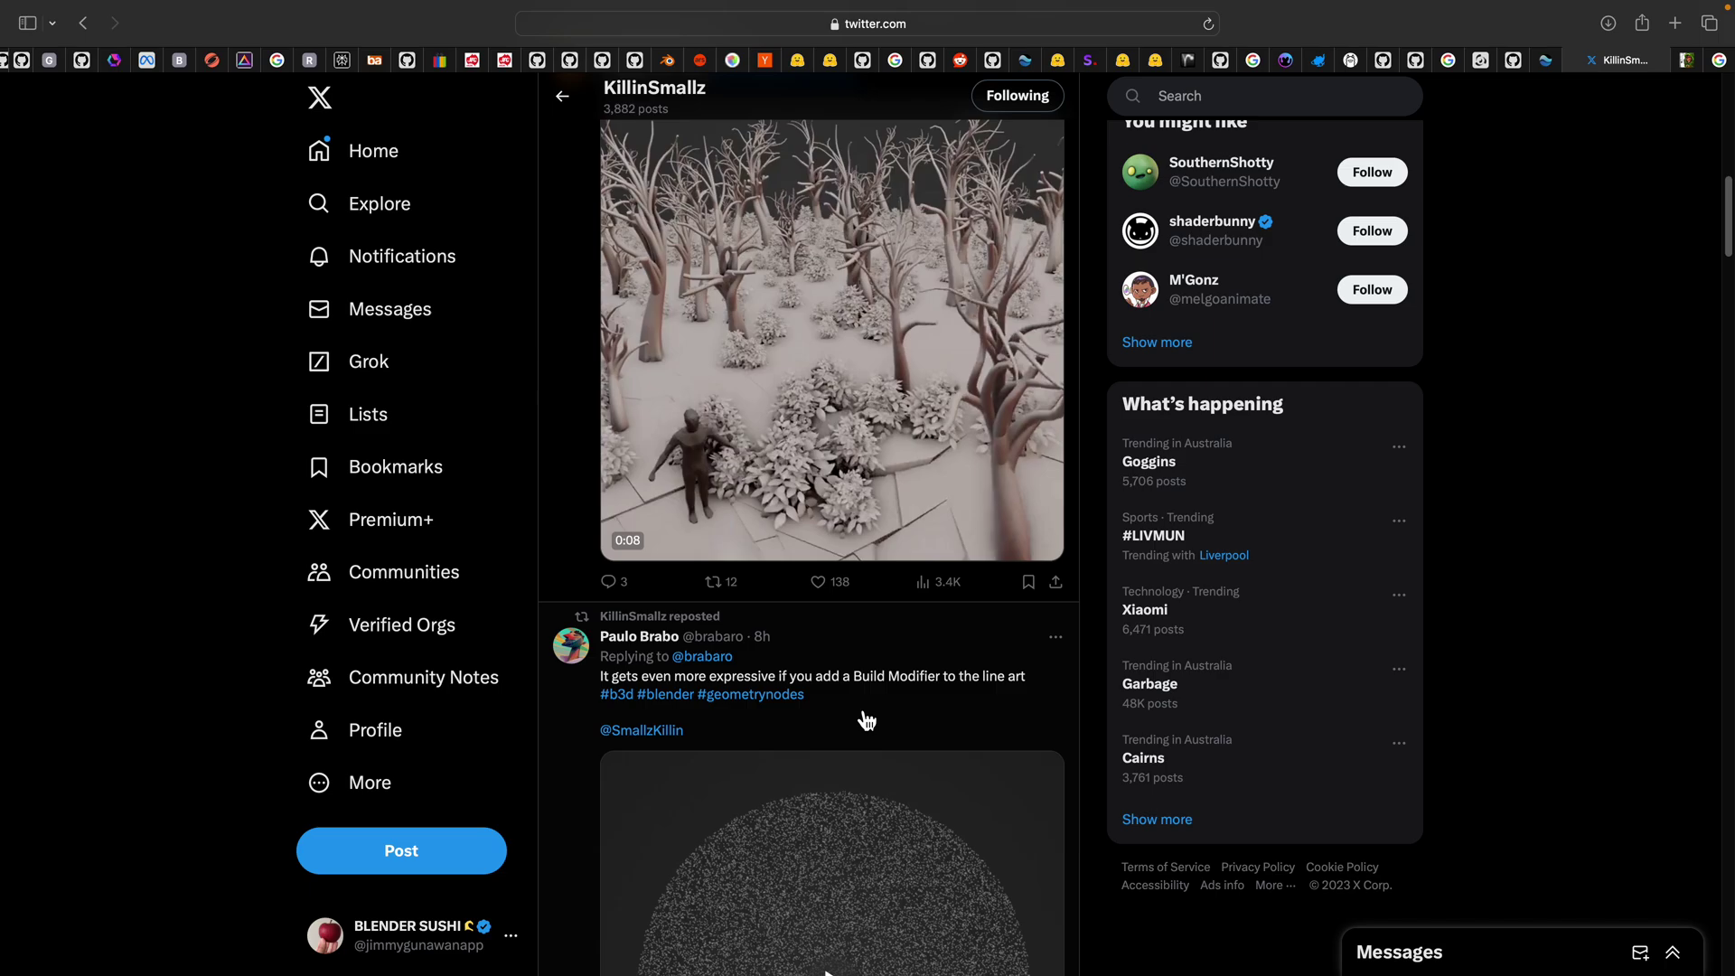
{"action": "scroll", "coordinate": [869, 720], "scroll_direction": "down", "scroll_amount": 20}
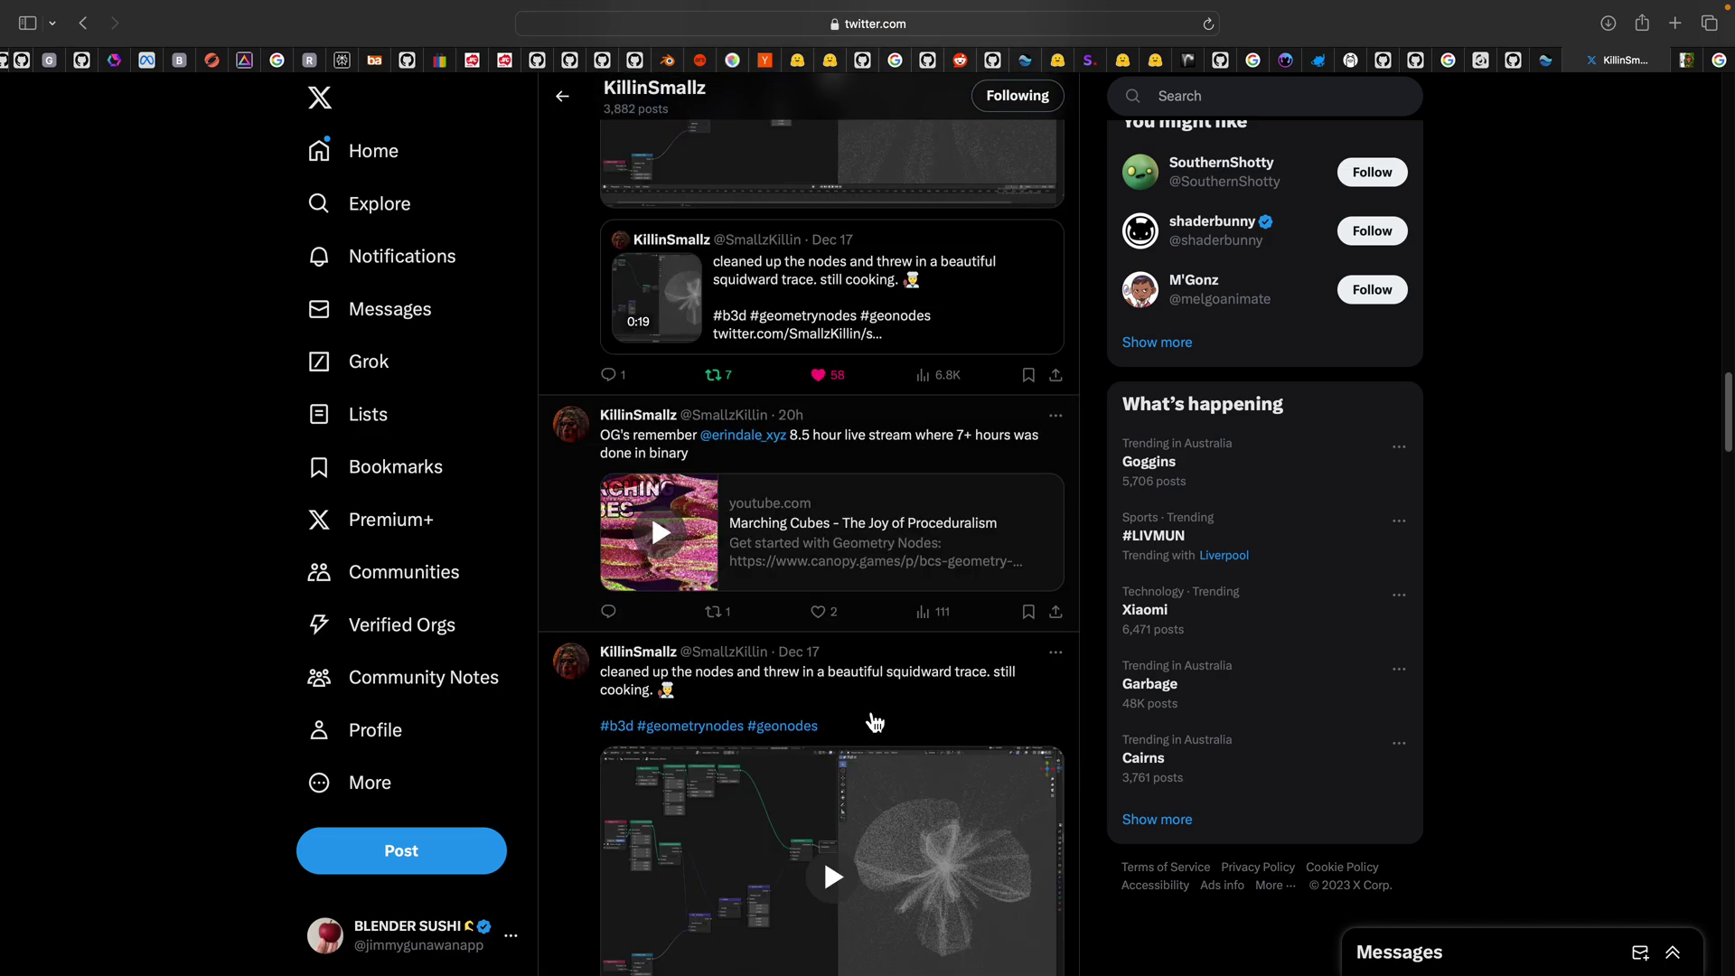
{"action": "scroll", "coordinate": [875, 723], "scroll_direction": "down", "scroll_amount": 15}
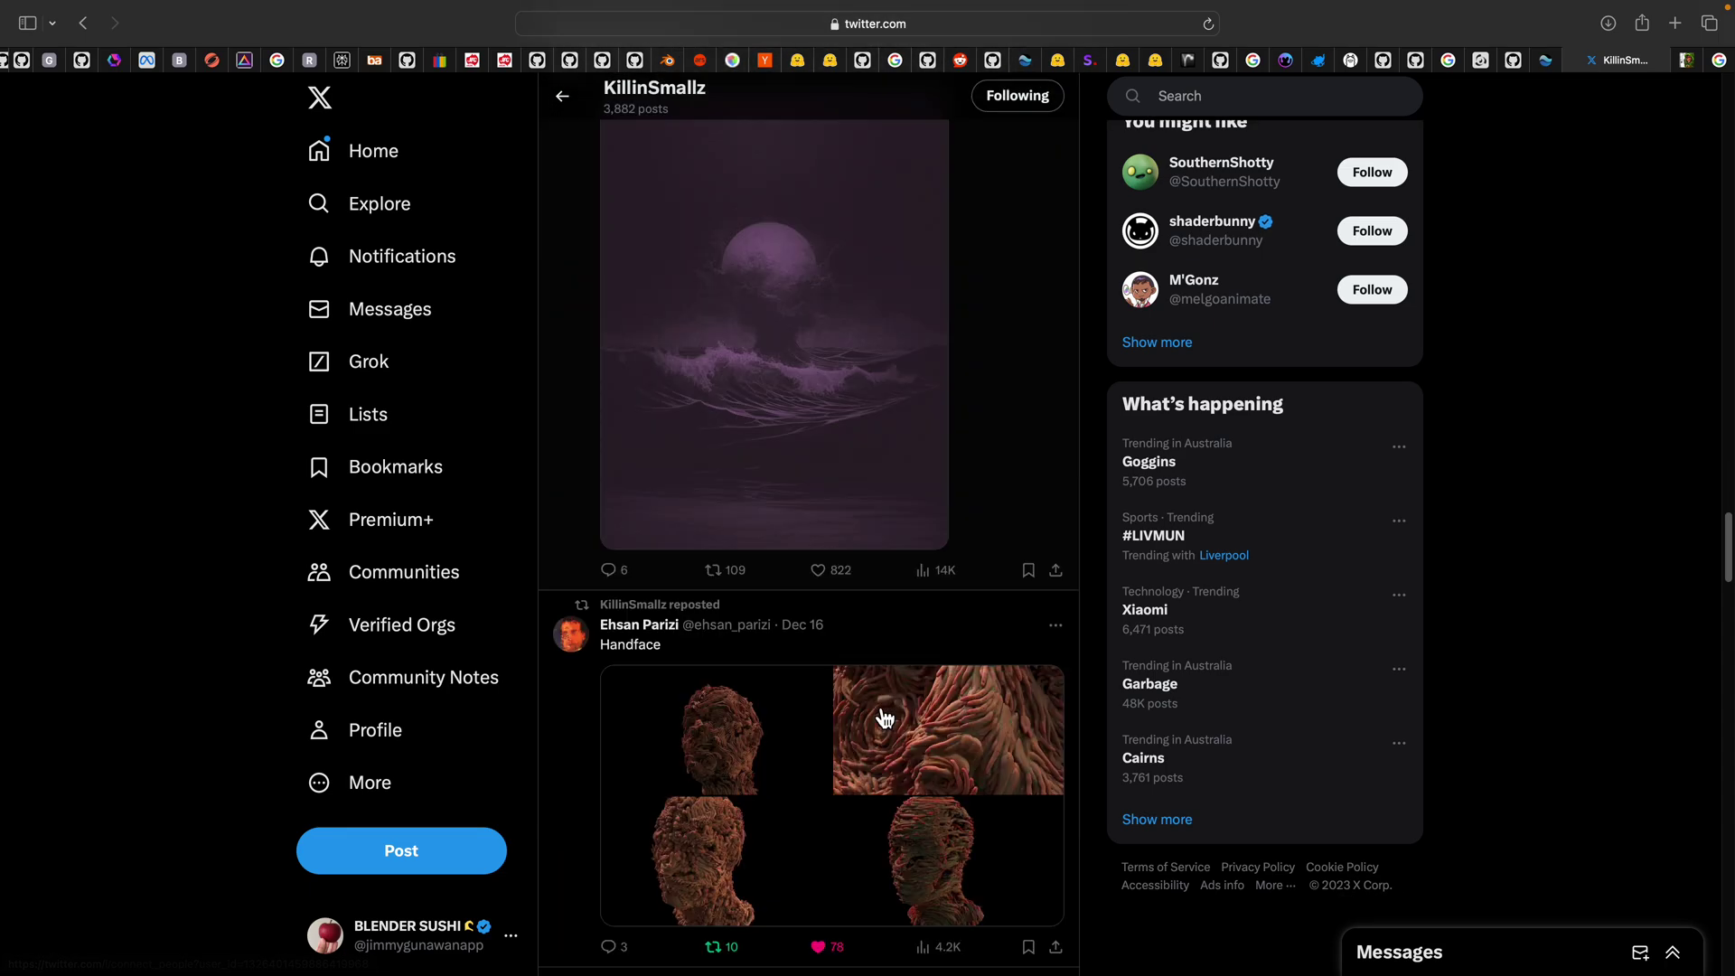
{"action": "scroll", "coordinate": [878, 710], "scroll_direction": "down", "scroll_amount": 14}
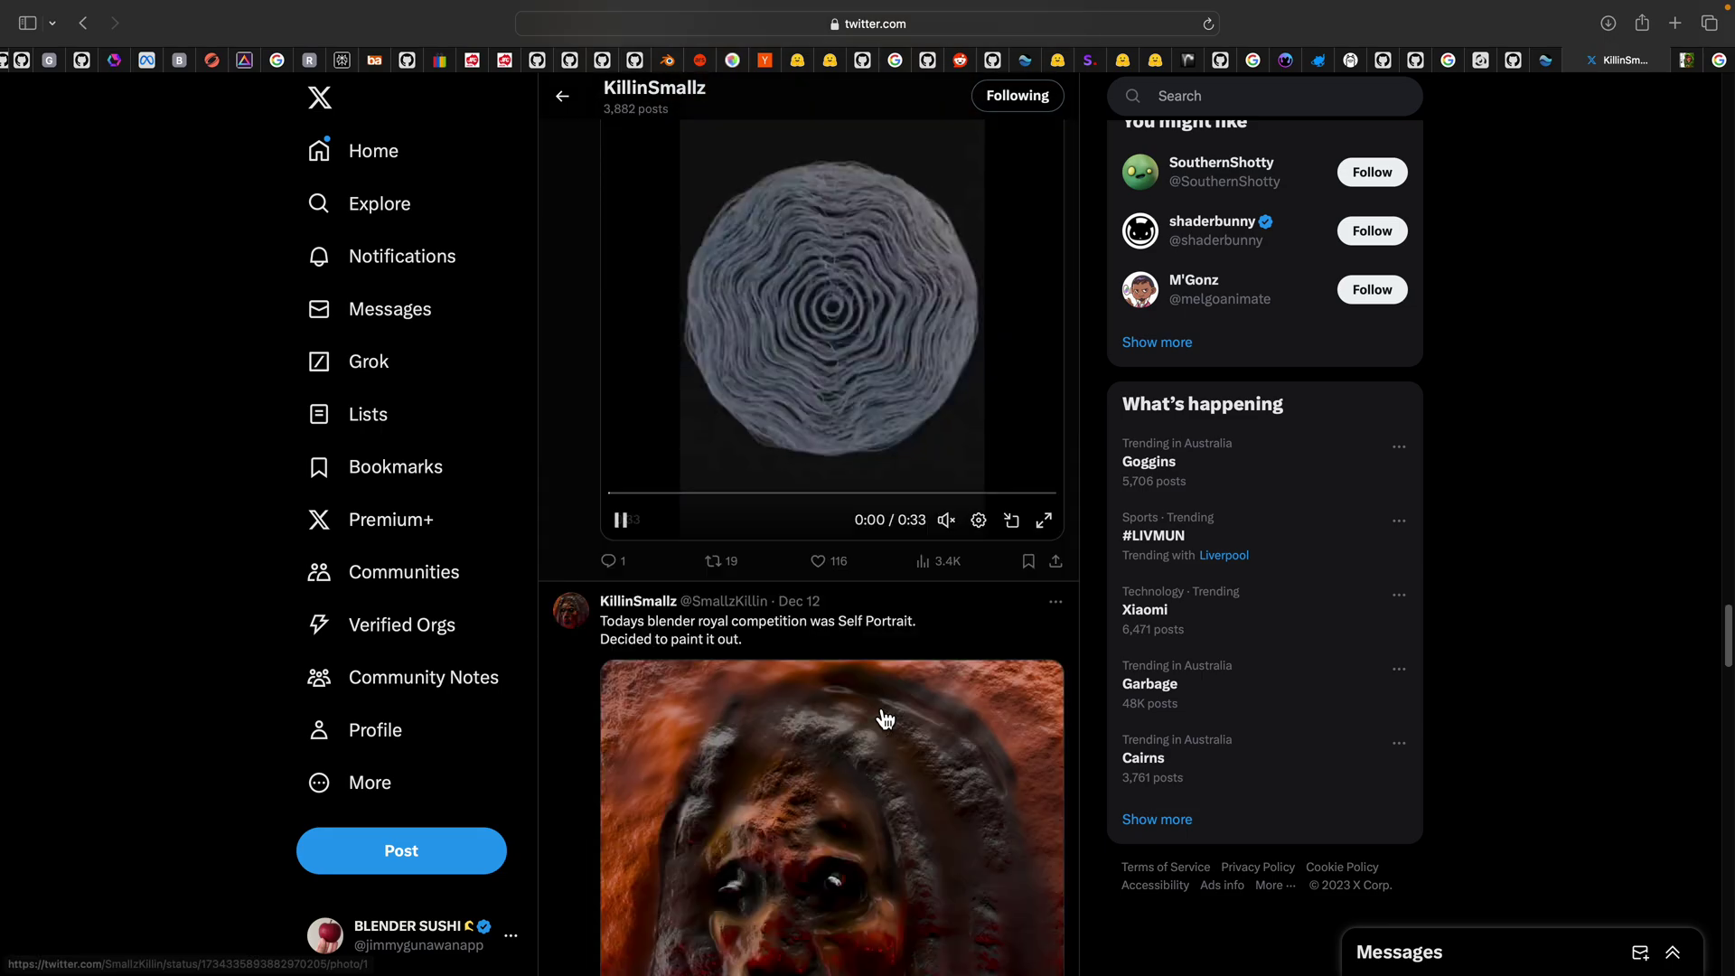
{"action": "scroll", "coordinate": [884, 714], "scroll_direction": "up", "scroll_amount": 10}
{"action": "scroll", "coordinate": [883, 713], "scroll_direction": "up", "scroll_amount": 12}
{"action": "scroll", "coordinate": [884, 714], "scroll_direction": "down", "scroll_amount": 5}
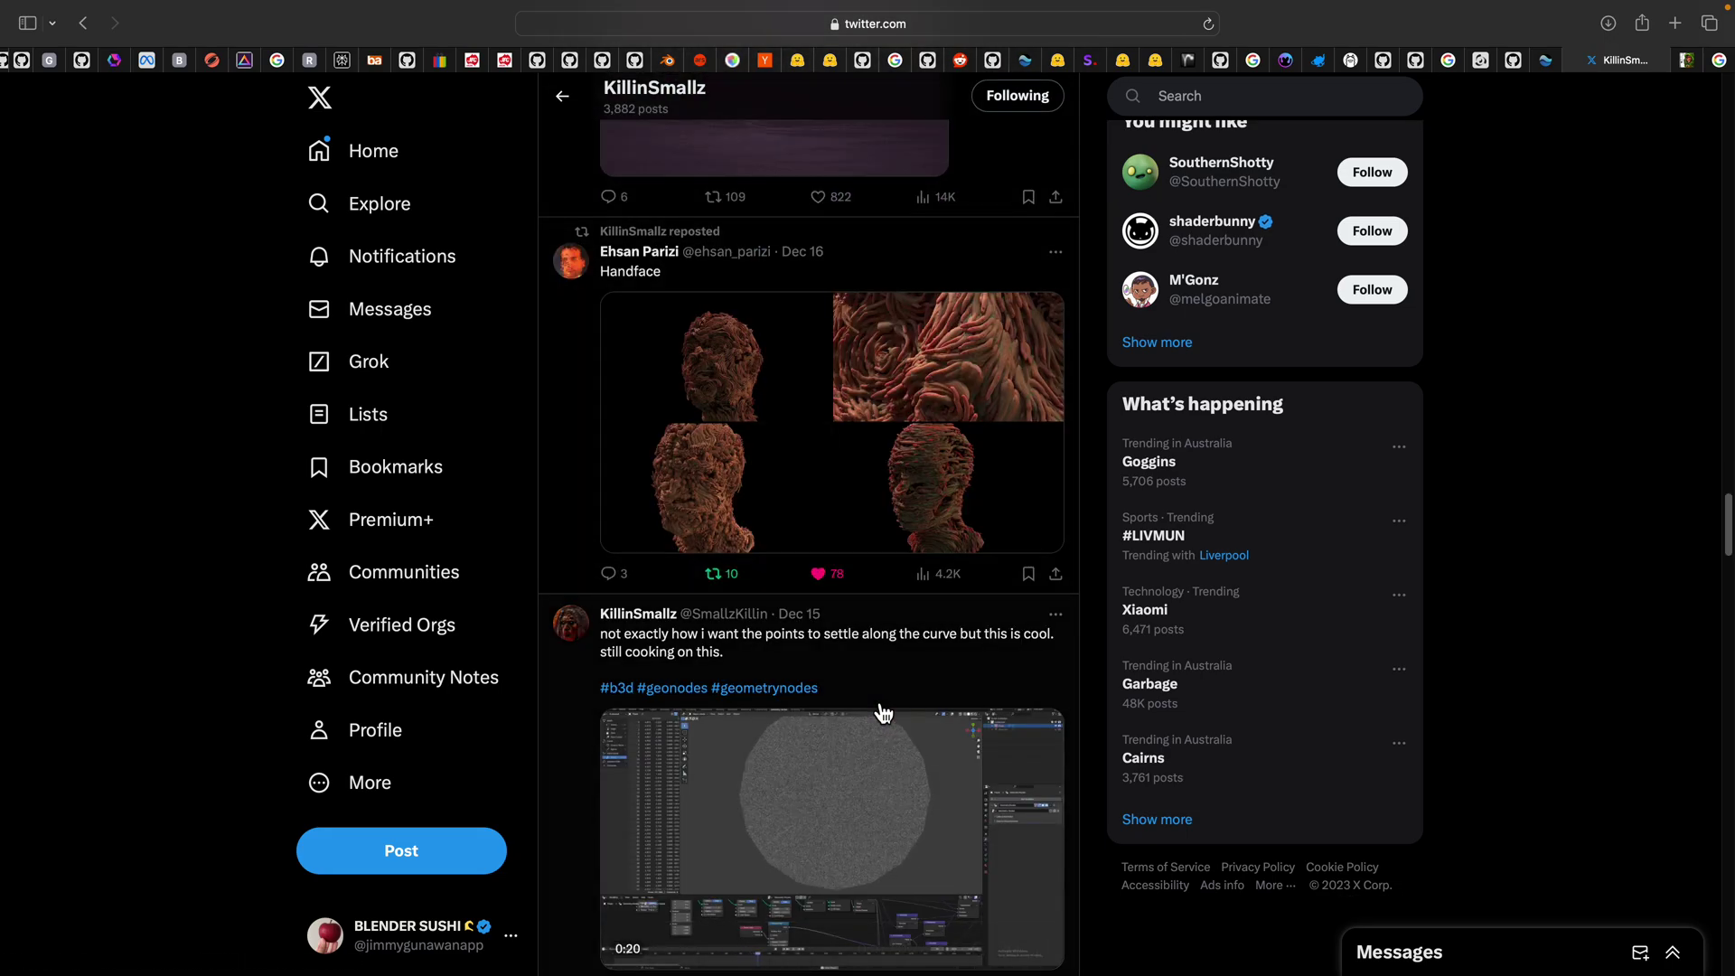
{"action": "scroll", "coordinate": [884, 714], "scroll_direction": "up", "scroll_amount": 20}
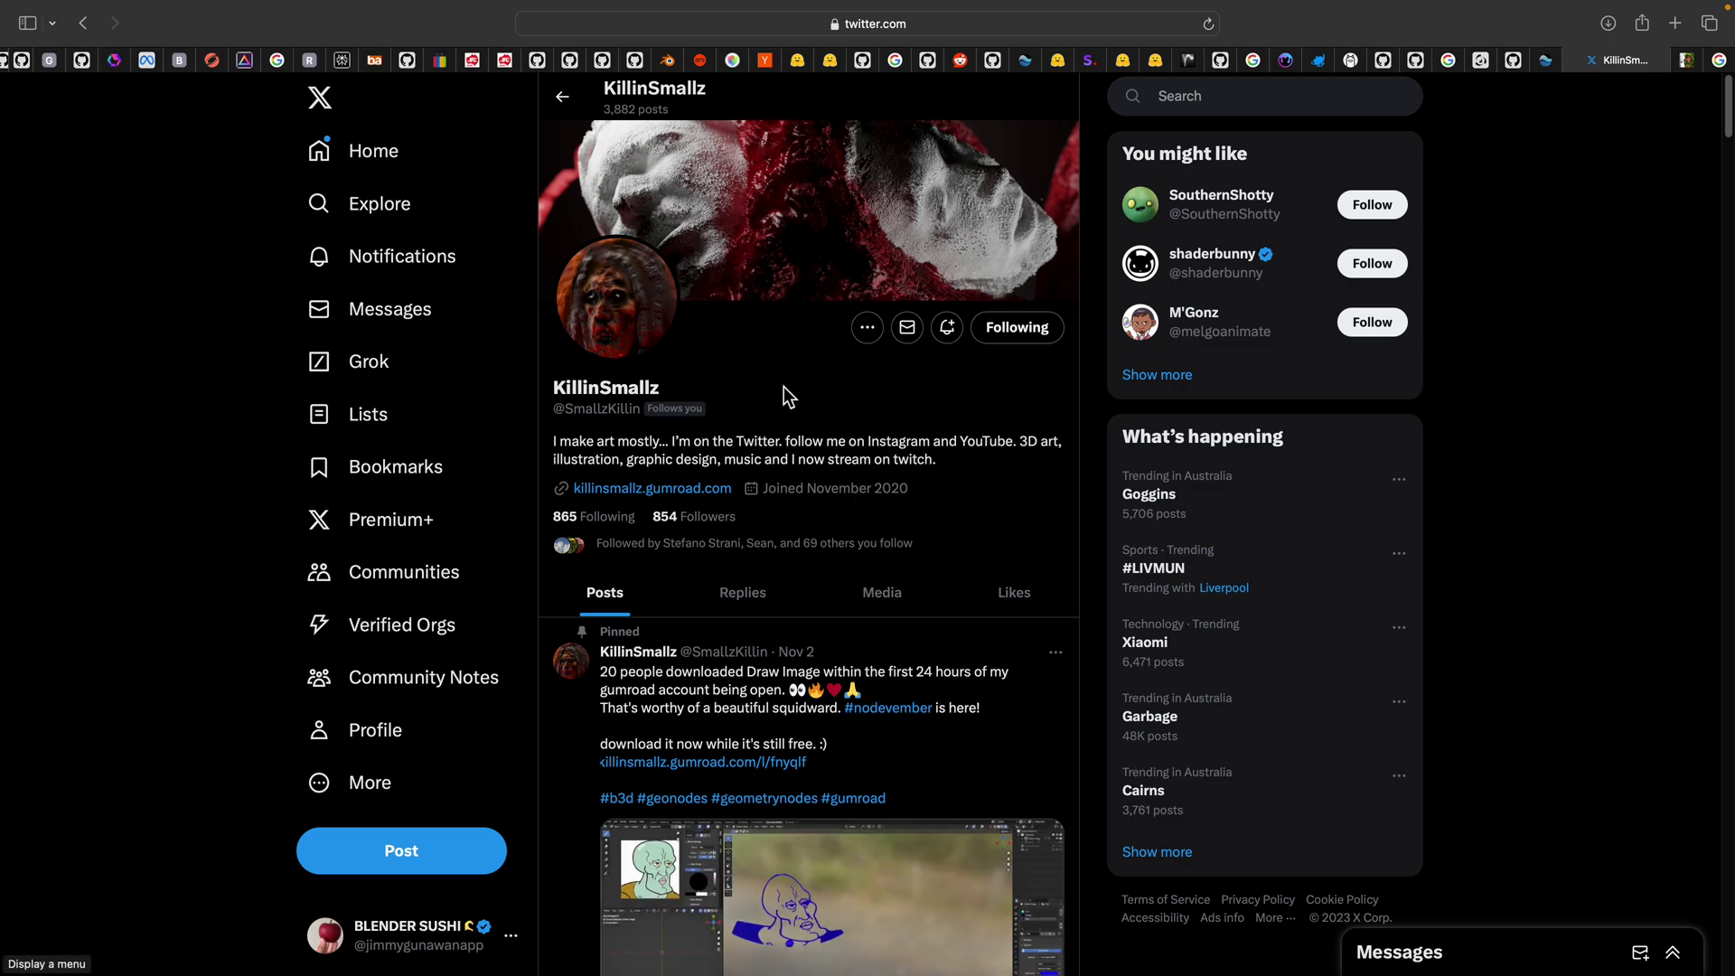
Switch to Blender and scrub and play the snail ripple animation, pausing at frame 456
{"action": "key", "text": "ctrl+Right"}
{"action": "scroll", "coordinate": [490, 869], "scroll_direction": "up", "scroll_amount": 10}
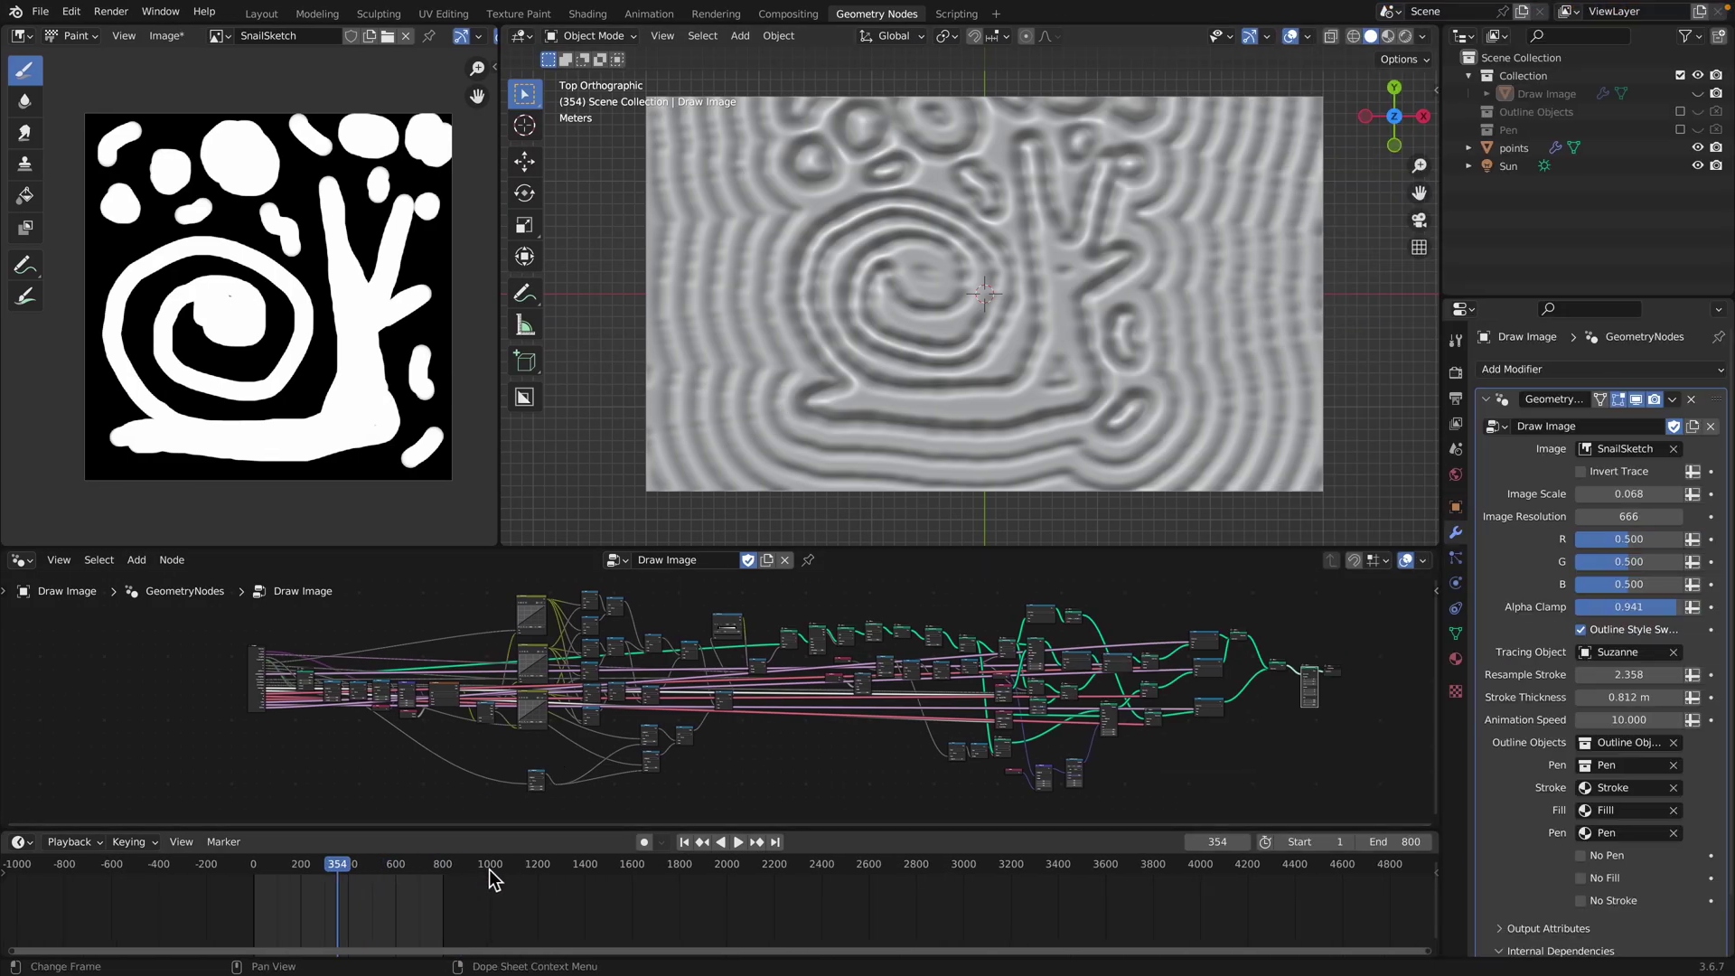
{"action": "middle_click_drag", "start_coordinate": [617, 893], "coordinate": [1012, 903]}
{"action": "key", "text": "space"}
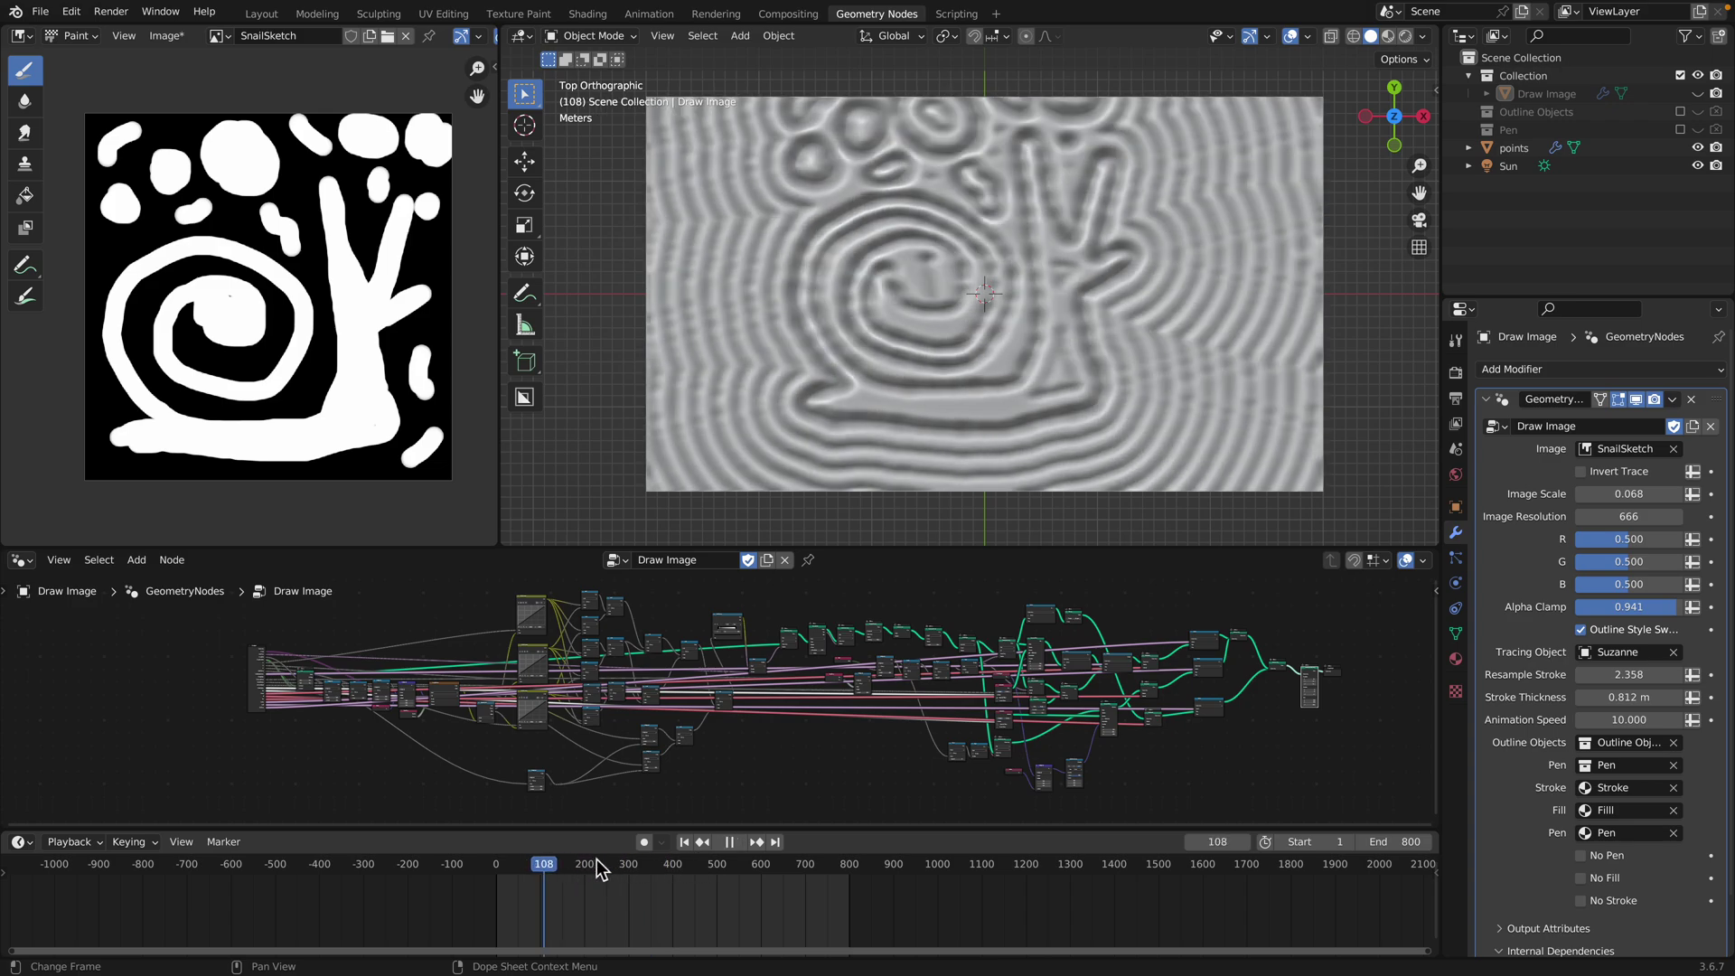
{"action": "mouse_move", "coordinate": [710, 865]}
{"action": "left_mouse_down"}
{"action": "mouse_move", "coordinate": [822, 863]}
{"action": "mouse_move", "coordinate": [658, 864]}
{"action": "mouse_move", "coordinate": [1090, 842]}
{"action": "mouse_move", "coordinate": [697, 881]}
{"action": "left_mouse_up"}
{"action": "key", "text": "space"}
{"action": "scroll", "coordinate": [636, 897], "scroll_direction": "up", "scroll_amount": 8}
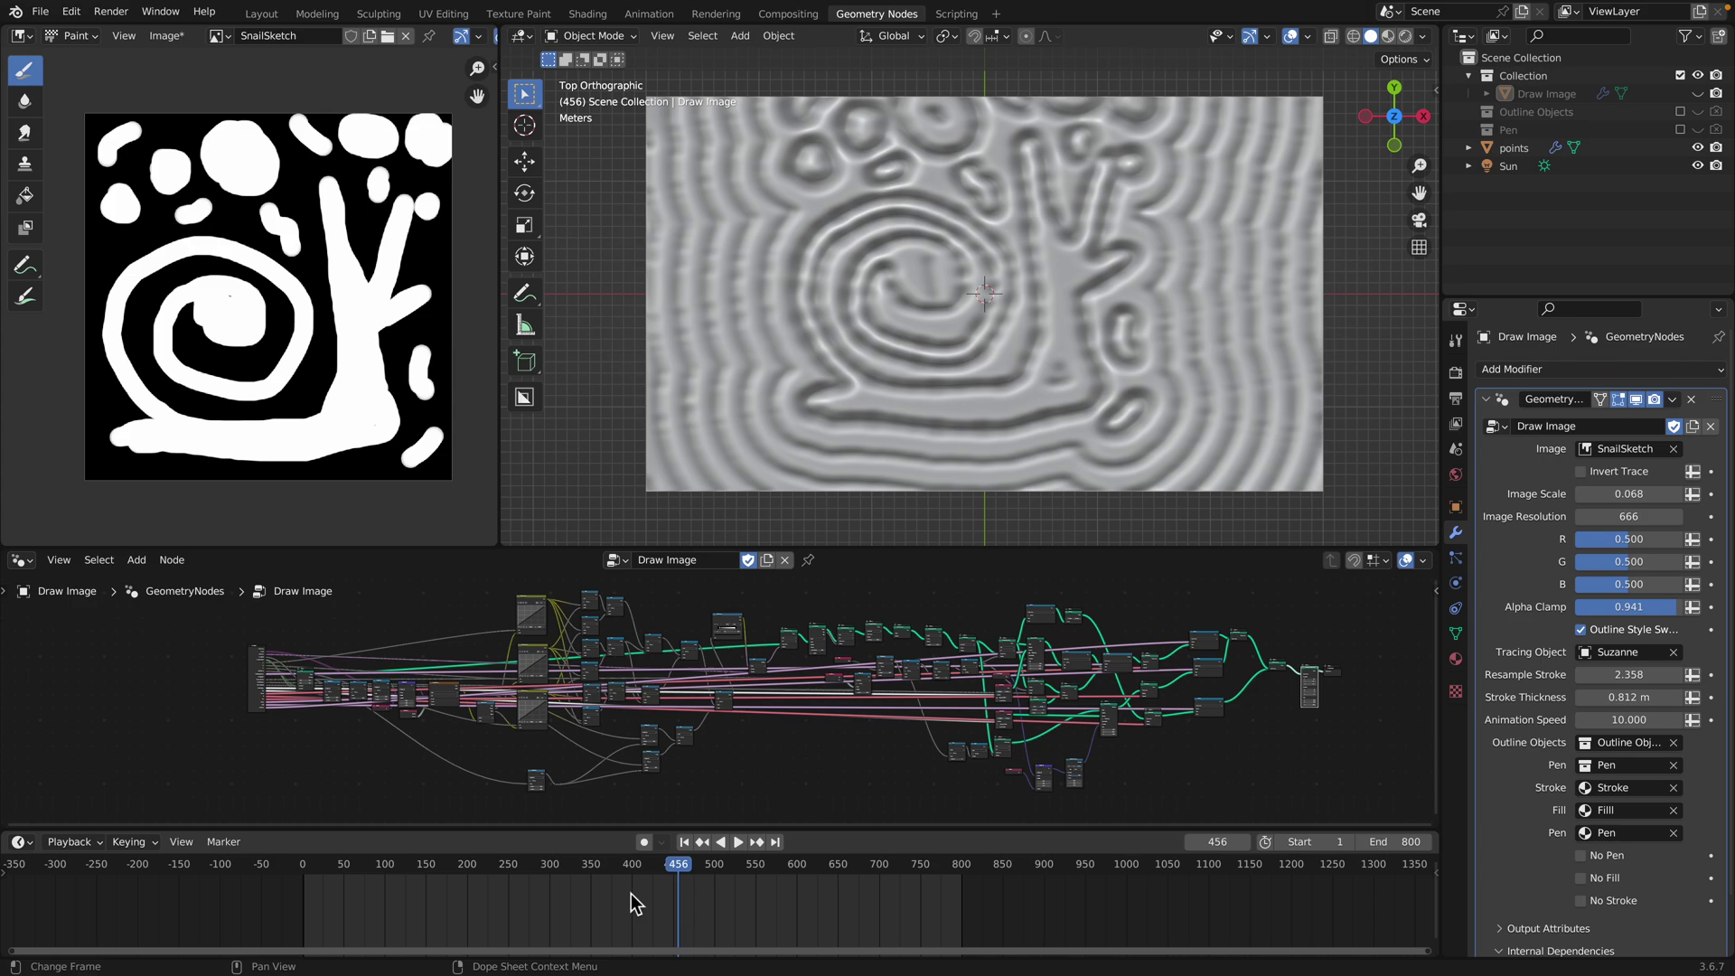
Play and scrub the ripple animation, stop at frame 525, and save the file
{"action": "middle_click_drag", "start_coordinate": [631, 893], "coordinate": [733, 890]}
{"action": "key", "text": "space"}
{"action": "left_click_drag", "start_coordinate": [469, 869], "coordinate": [846, 871]}
{"action": "left_click", "coordinate": [837, 867]}
{"action": "key", "text": "space"}
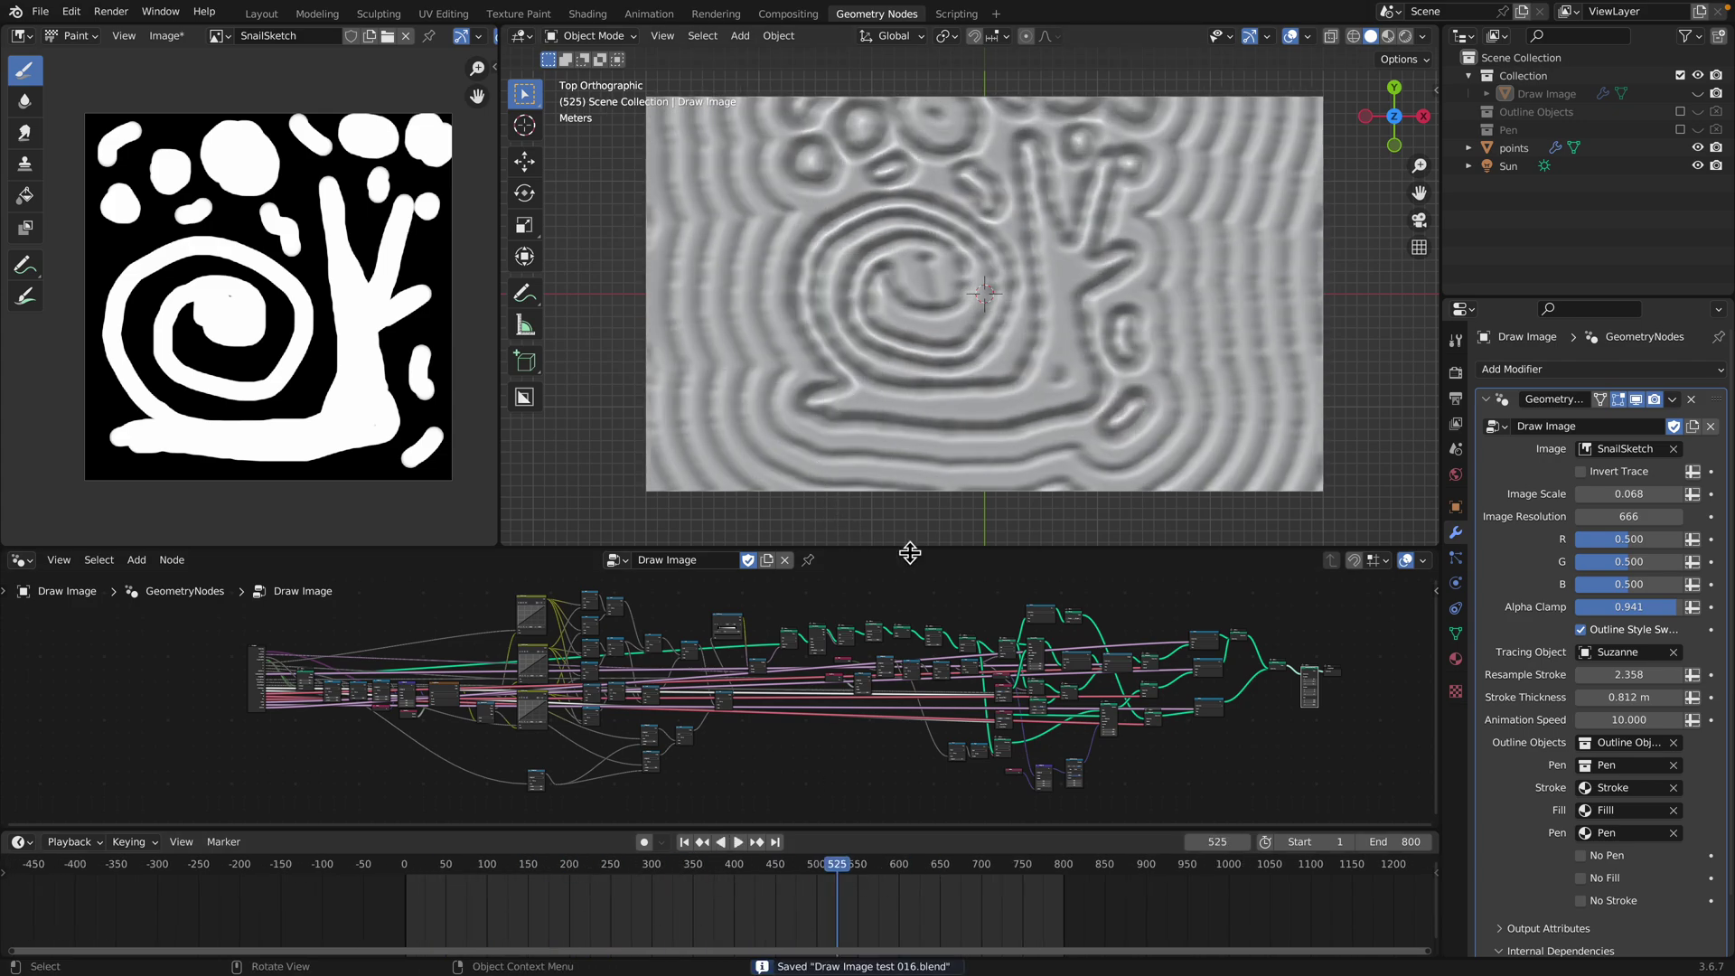
Enlarge the 3D viewport and examine the rippled surface at an angle in perspective
{"action": "left_click_drag", "start_coordinate": [910, 553], "coordinate": [910, 607]}
{"action": "middle_click_drag", "start_coordinate": [924, 457], "coordinate": [976, 356]}
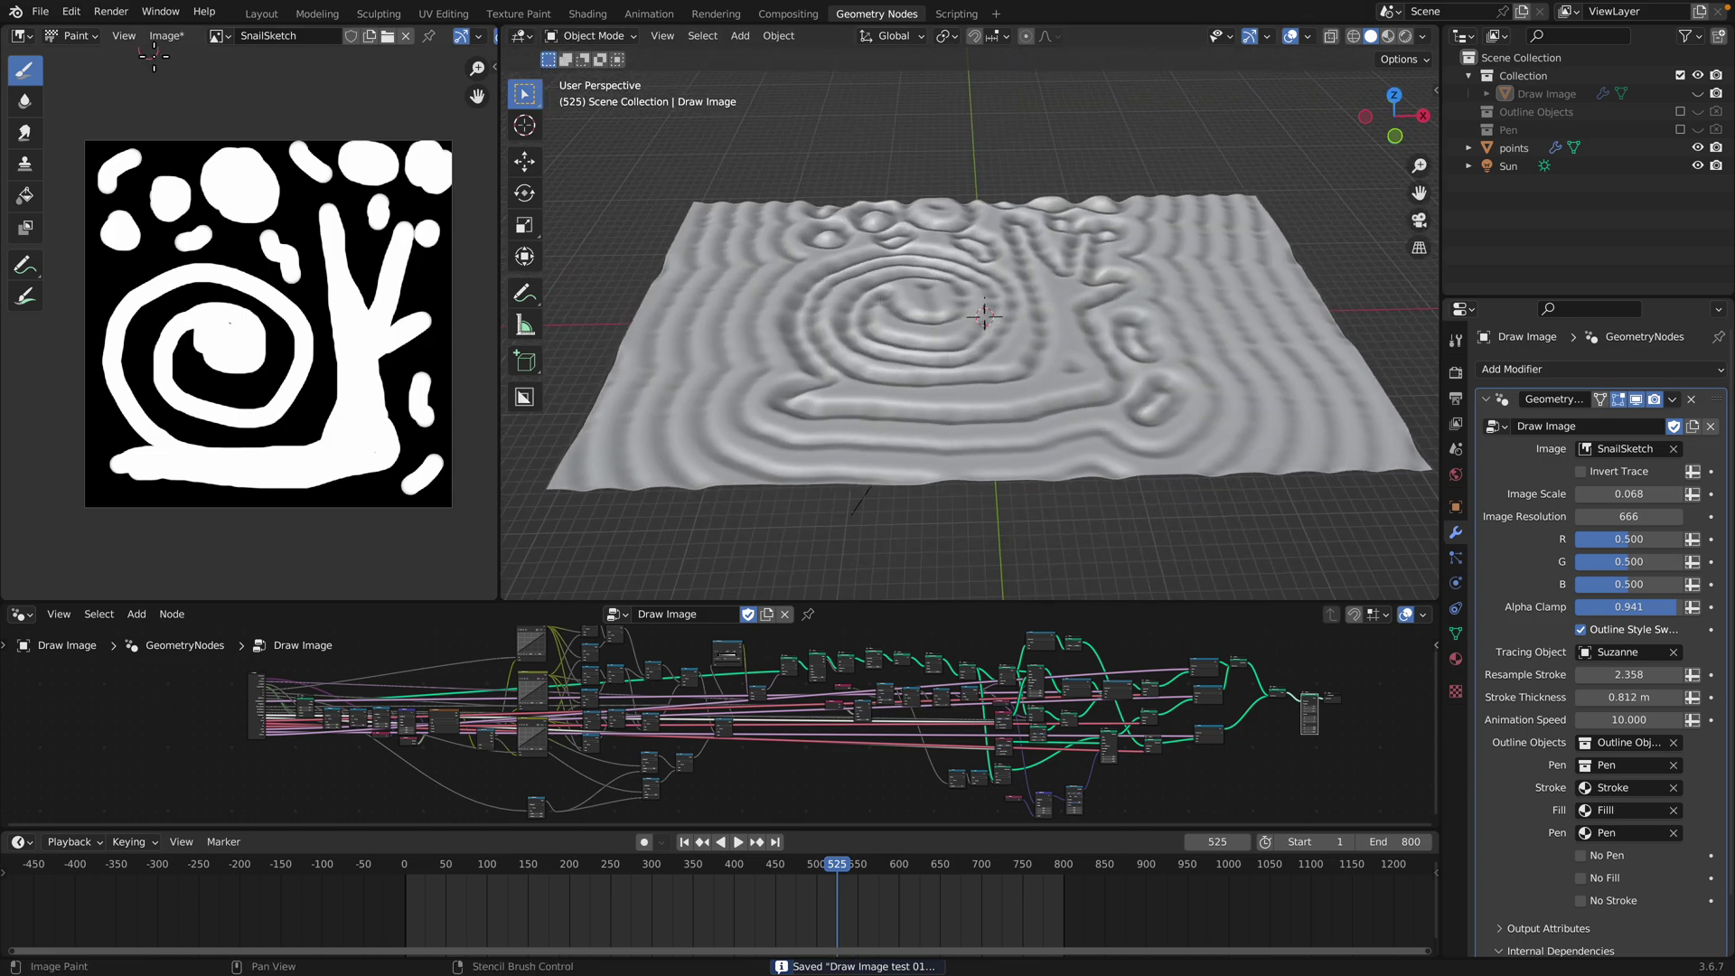
{"action": "left_click", "coordinate": [65, 36]}
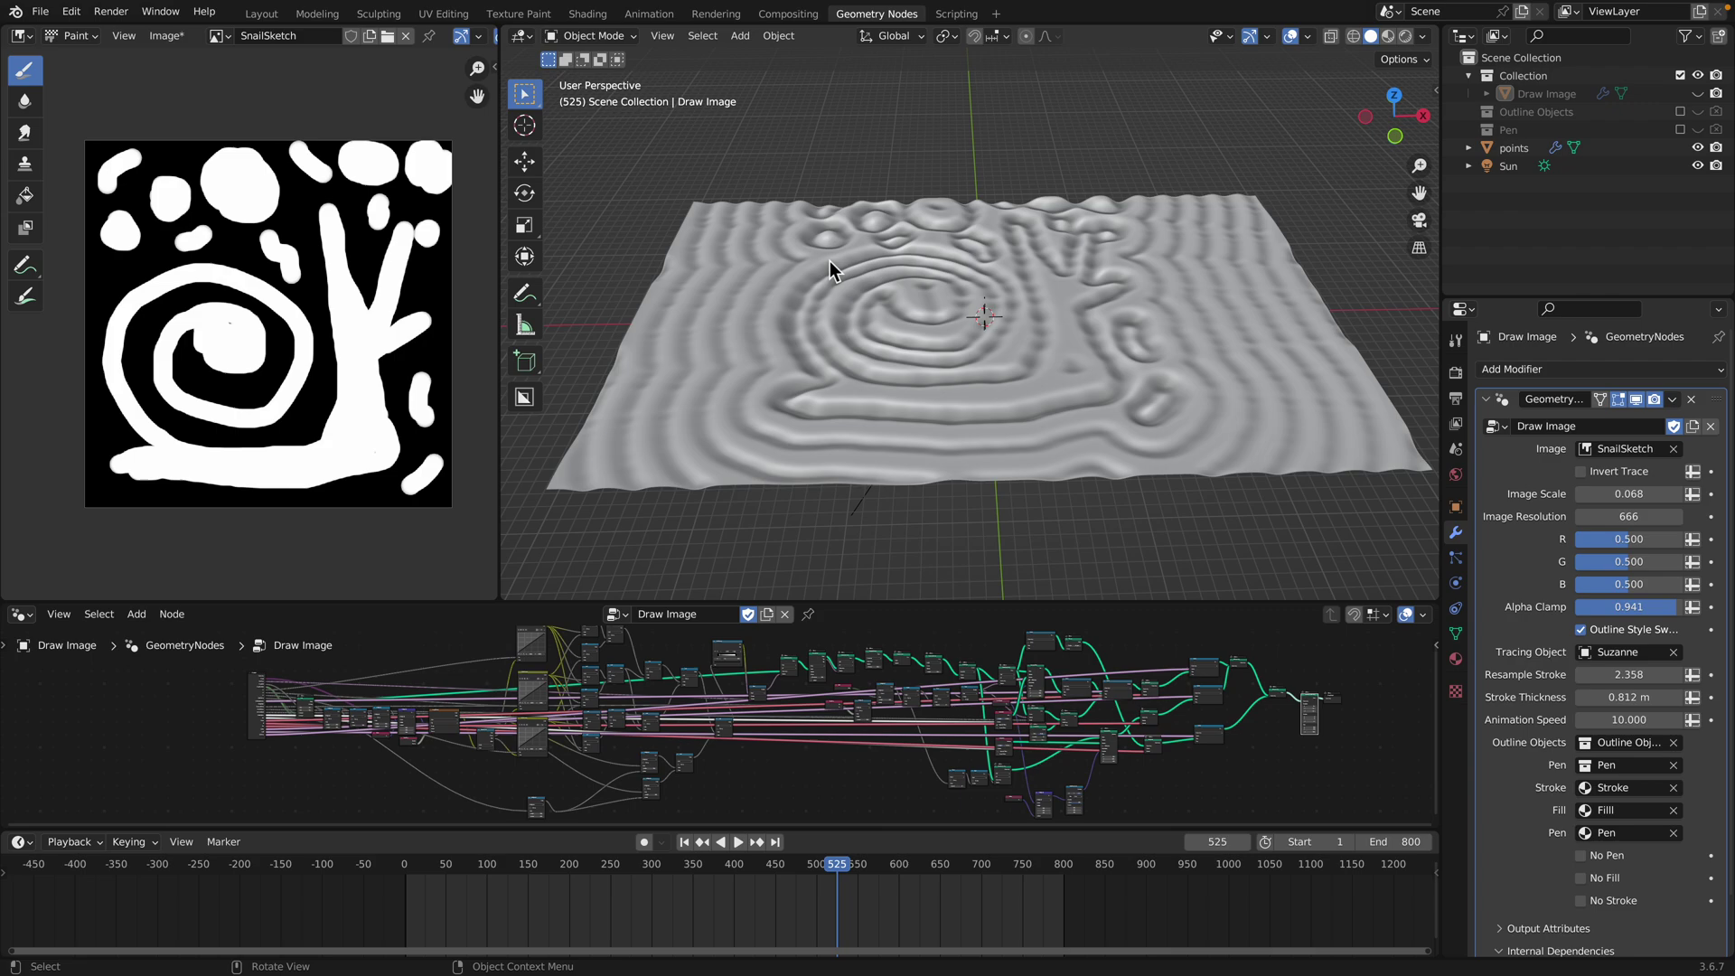
{"action": "middle_click_drag", "start_coordinate": [829, 262], "coordinate": [871, 300]}
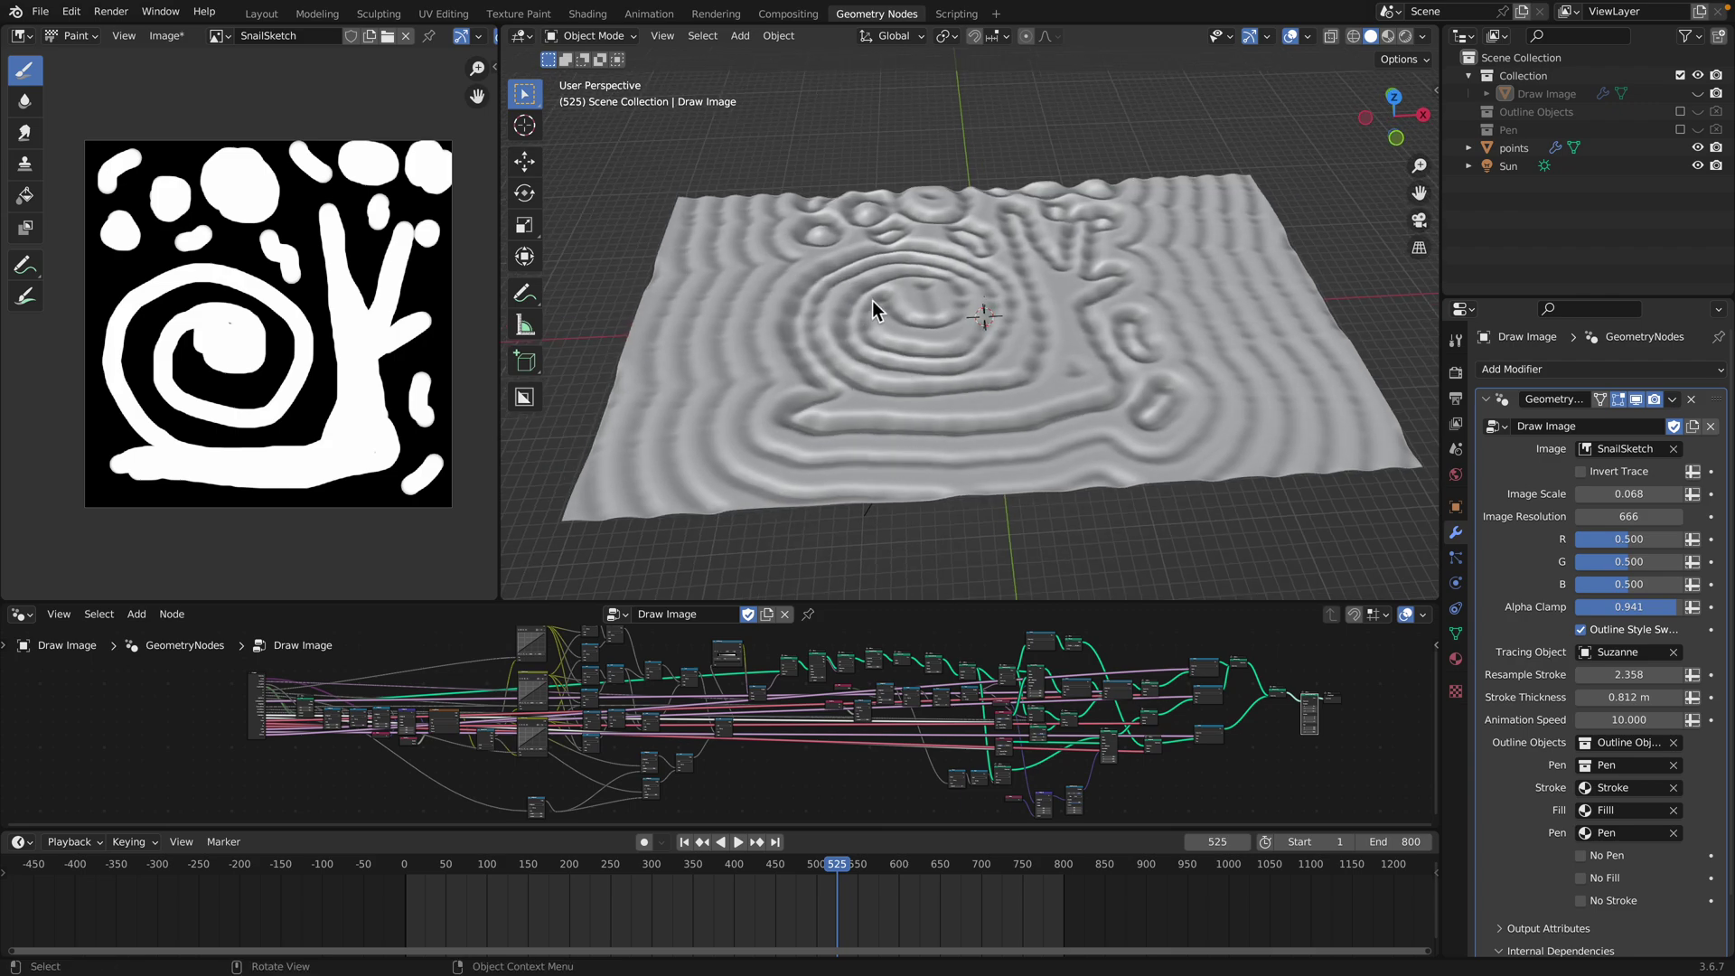
Unhide the Draw Image object and move its snail mesh up above the rippled surface
{"action": "left_click", "coordinate": [1699, 93]}
{"action": "middle_click_drag", "start_coordinate": [1173, 302], "coordinate": [1172, 346]}
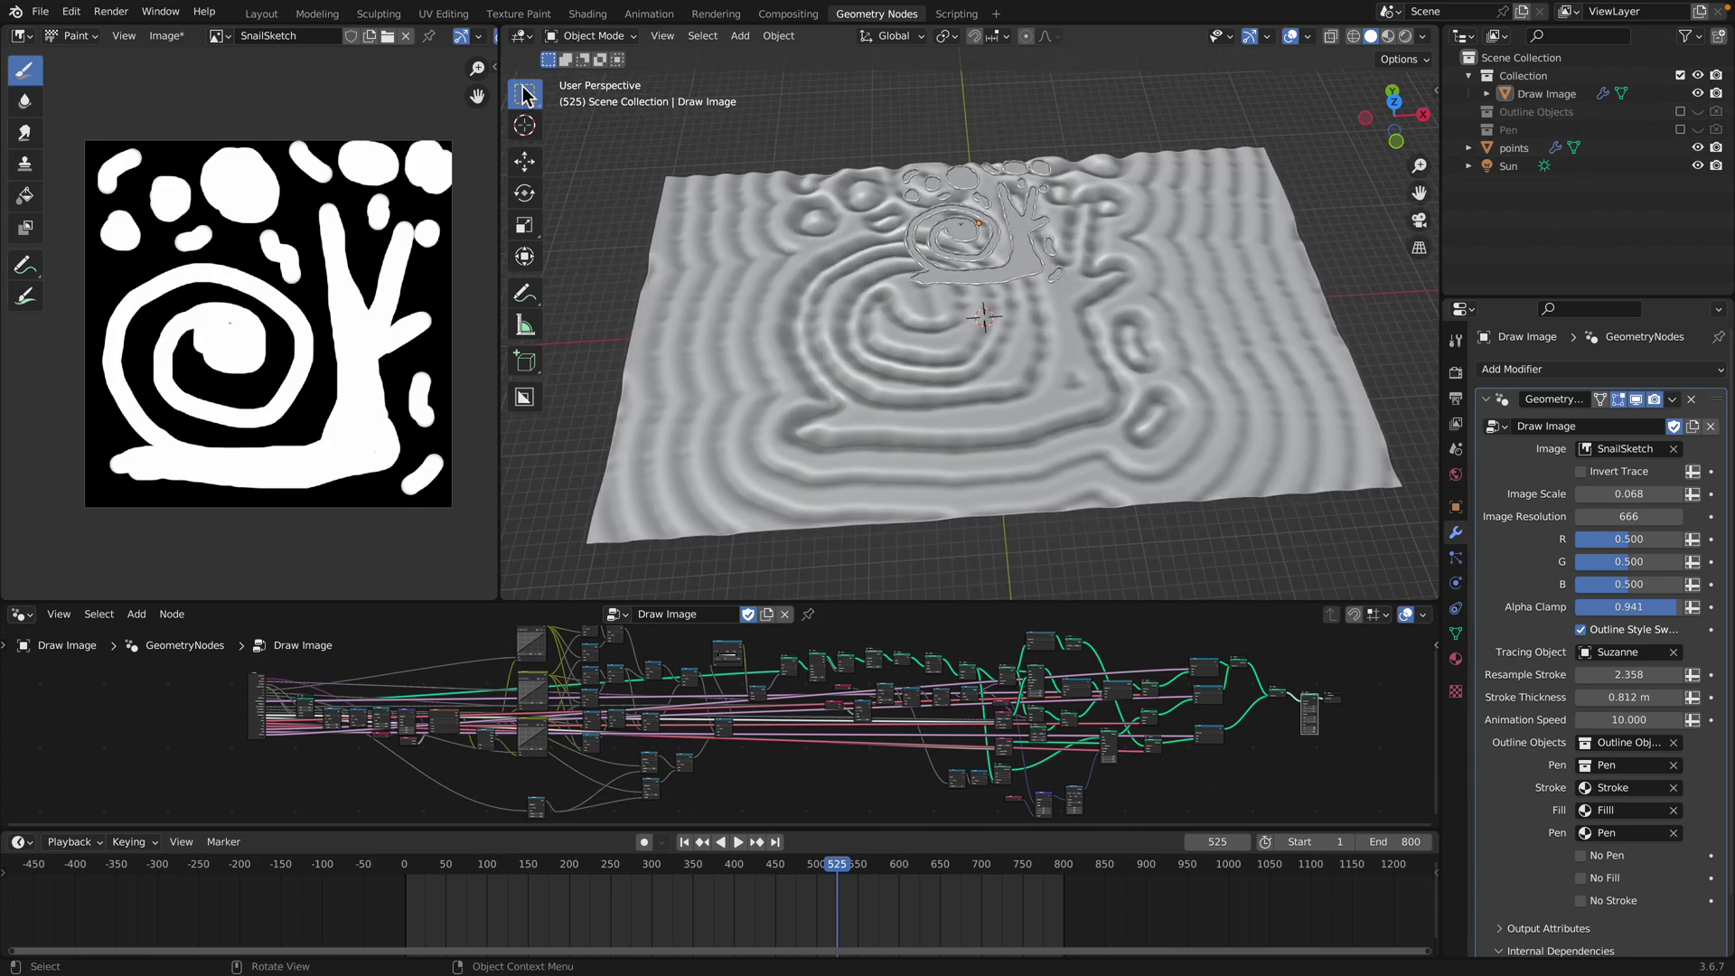
{"action": "left_click", "coordinate": [983, 244]}
{"action": "mouse_move", "coordinate": [1015, 240]}
{"action": "middle_mouse_down"}
{"action": "mouse_move", "coordinate": [1011, 397]}
{"action": "mouse_move", "coordinate": [968, 283]}
{"action": "mouse_move", "coordinate": [985, 283]}
{"action": "mouse_move", "coordinate": [984, 313]}
{"action": "mouse_move", "coordinate": [990, 266]}
{"action": "mouse_move", "coordinate": [1014, 391]}
{"action": "middle_mouse_up"}
{"action": "key", "text": "g"}
{"action": "left_click", "coordinate": [995, 209]}
{"action": "key", "text": "g"}
{"action": "mouse_move", "coordinate": [1019, 314]}
{"action": "middle_mouse_down"}
{"action": "mouse_move", "coordinate": [1021, 274]}
{"action": "mouse_move", "coordinate": [1018, 379]}
{"action": "mouse_move", "coordinate": [1039, 366]}
{"action": "mouse_move", "coordinate": [1037, 298]}
{"action": "mouse_move", "coordinate": [1034, 332]}
{"action": "middle_mouse_up"}
{"action": "left_click", "coordinate": [1017, 304]}
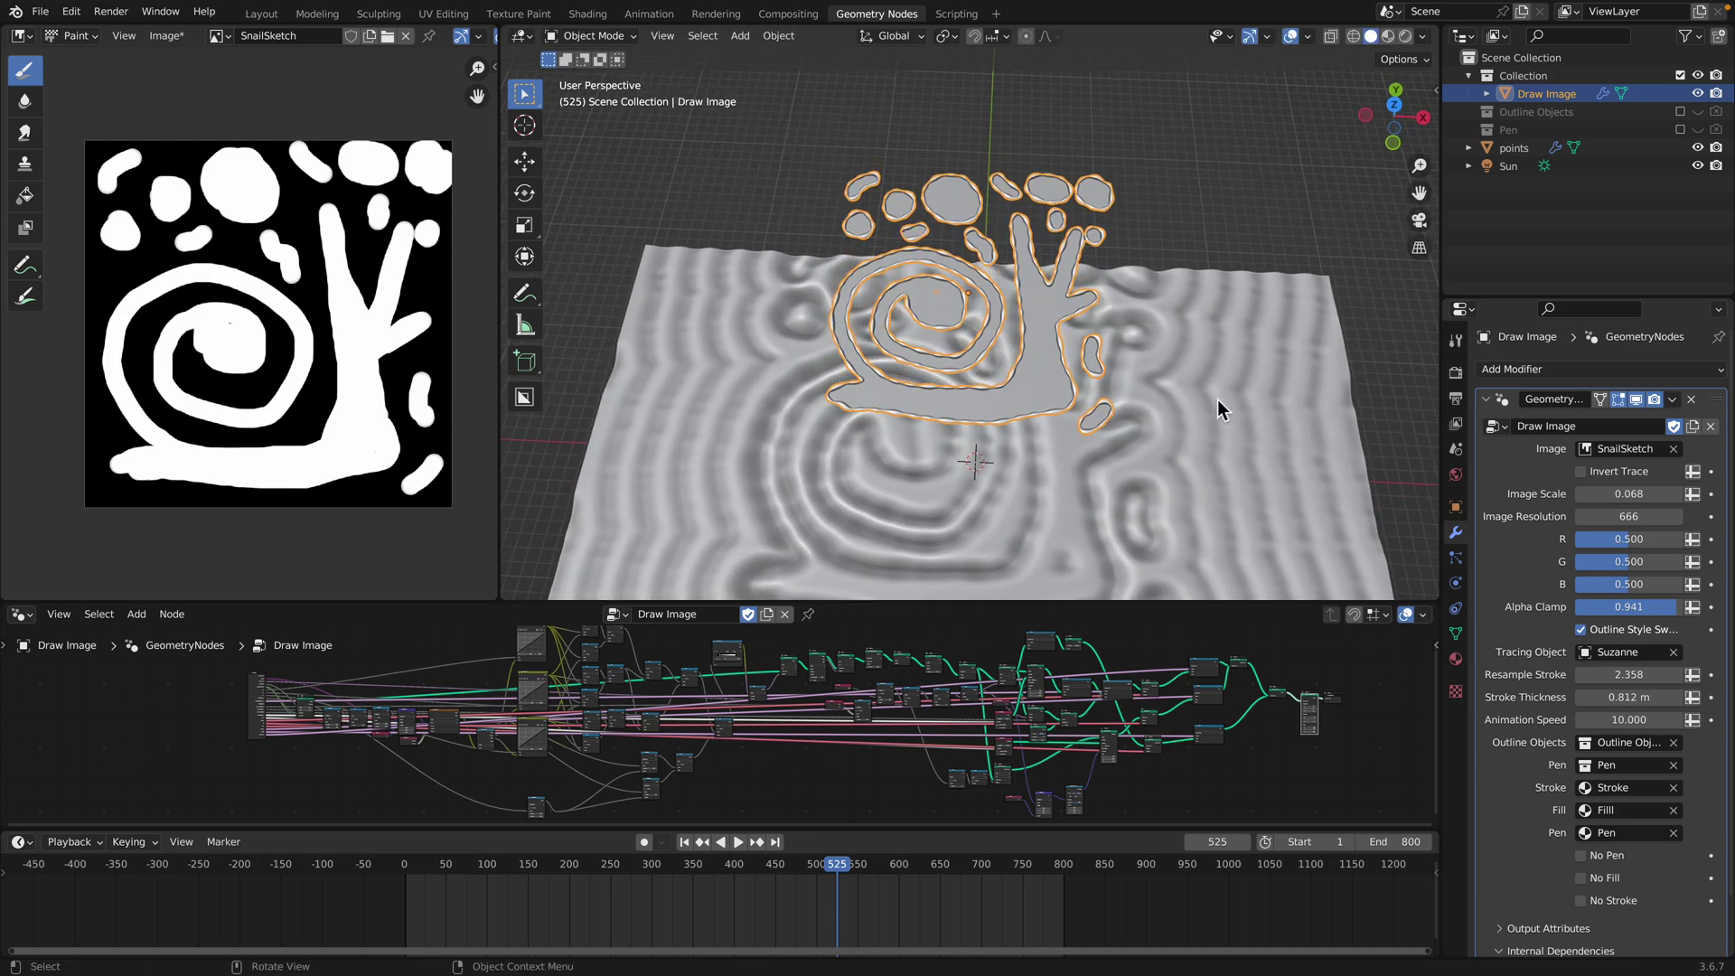
Enlarge the node editor to view the full Draw Image node tree, and shrink it back
{"action": "left_click_drag", "start_coordinate": [936, 608], "coordinate": [936, 296]}
{"action": "scroll", "coordinate": [755, 490], "scroll_direction": "up", "scroll_amount": 4}
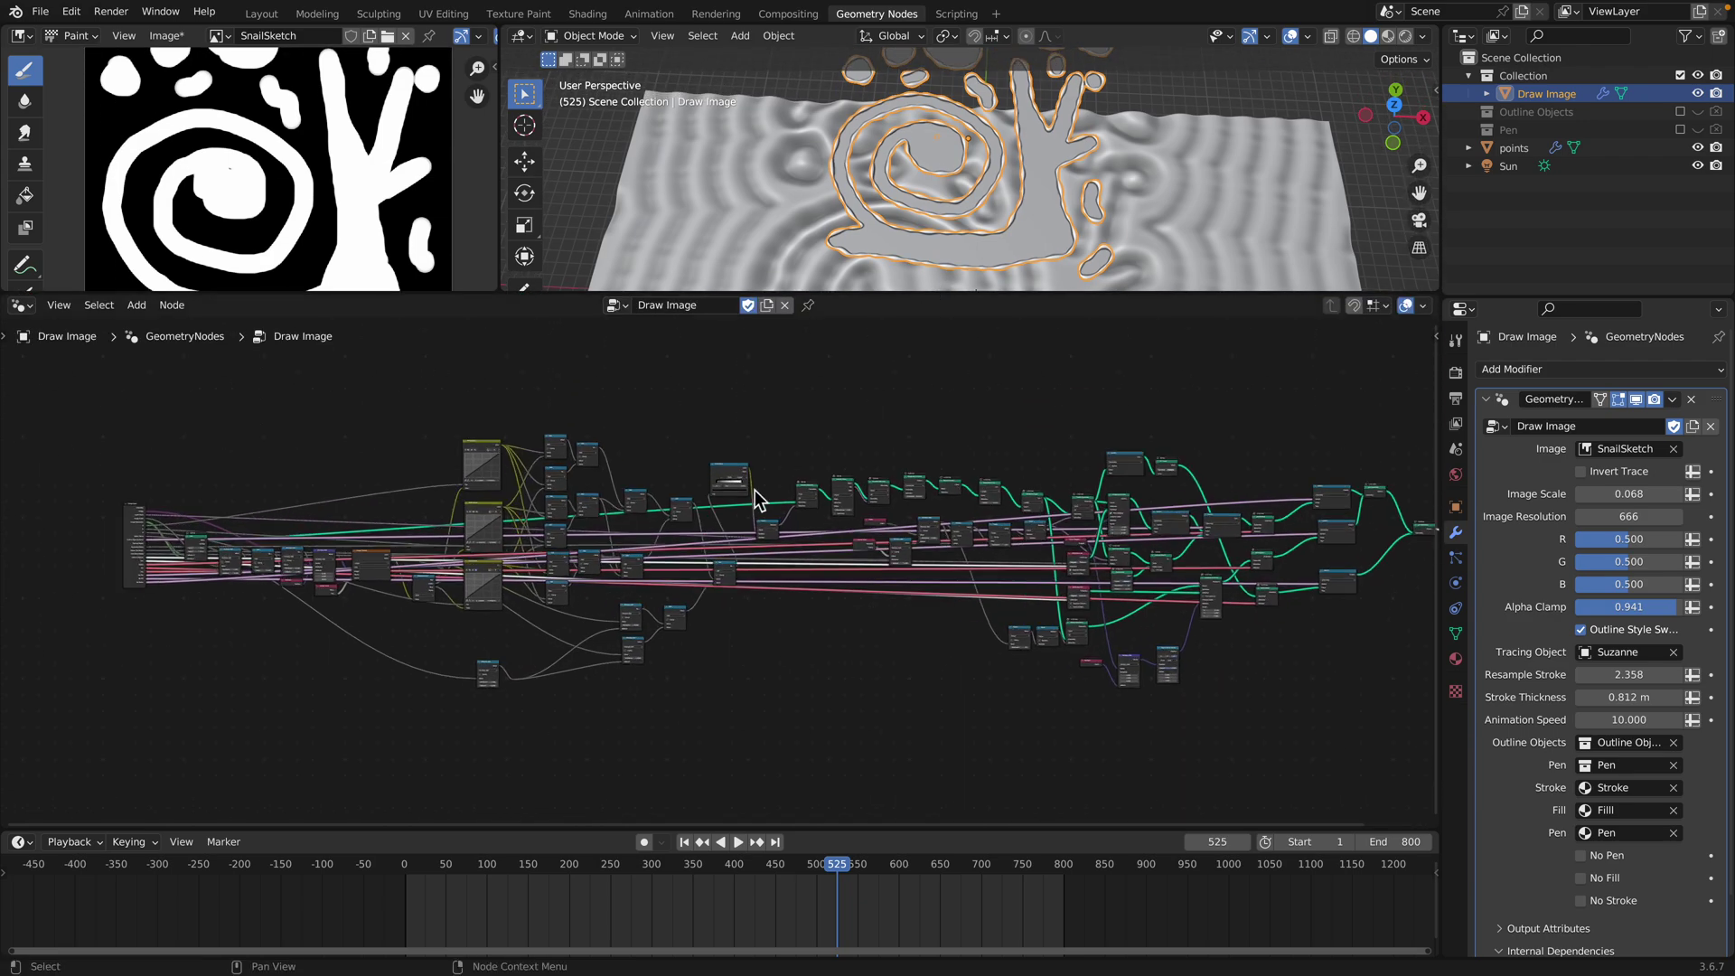
{"action": "key", "text": "Home"}
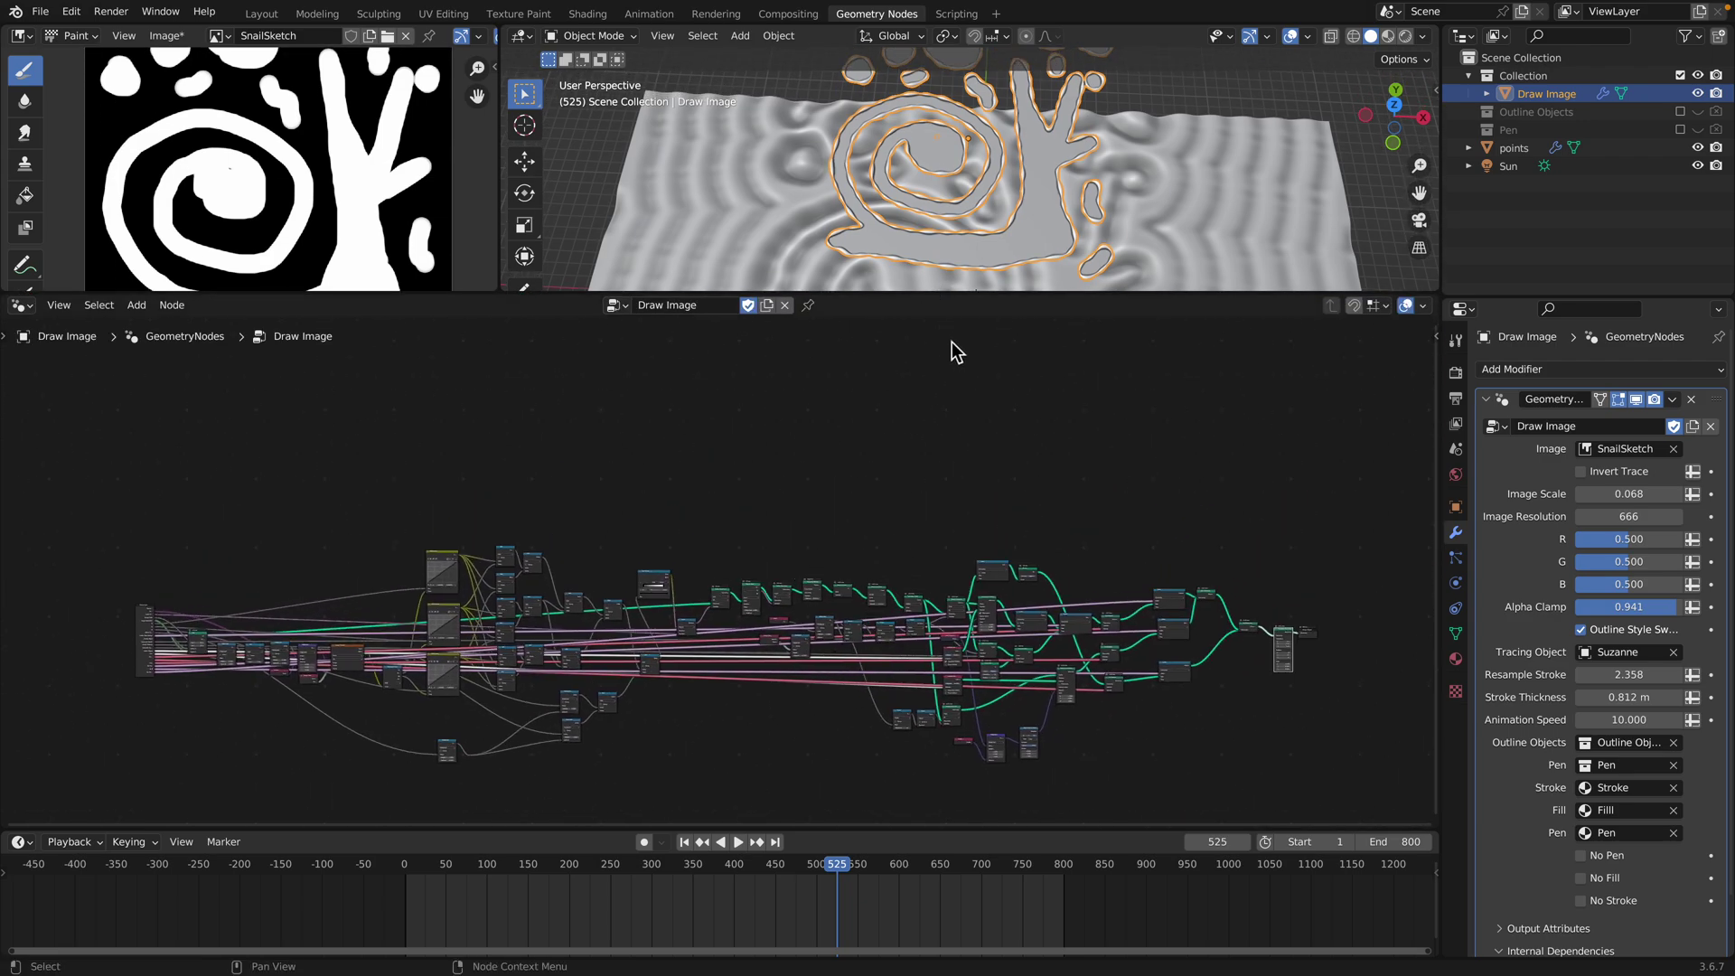
{"action": "left_click_drag", "start_coordinate": [971, 300], "coordinate": [1474, 571]}
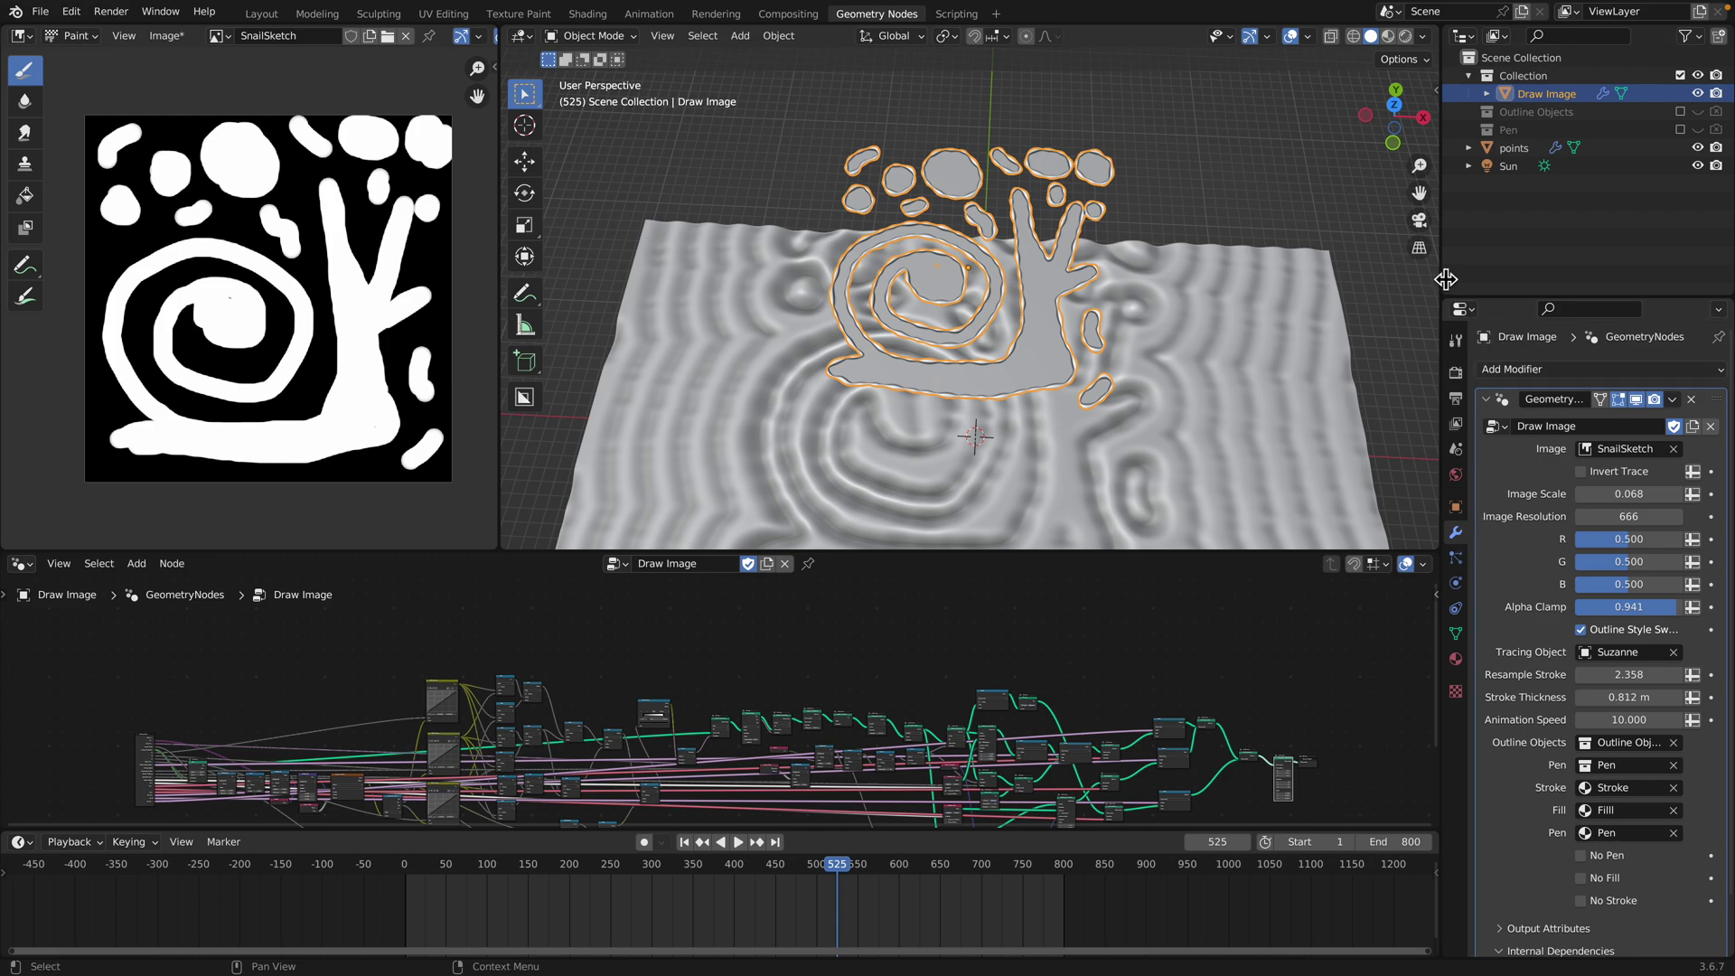
Widen the modifier properties and set the Draw Image modifier's Image Scale to -0.086
{"action": "left_click_drag", "start_coordinate": [1446, 280], "coordinate": [1312, 280]}
{"action": "scroll", "coordinate": [900, 313], "scroll_direction": "up", "scroll_amount": 4}
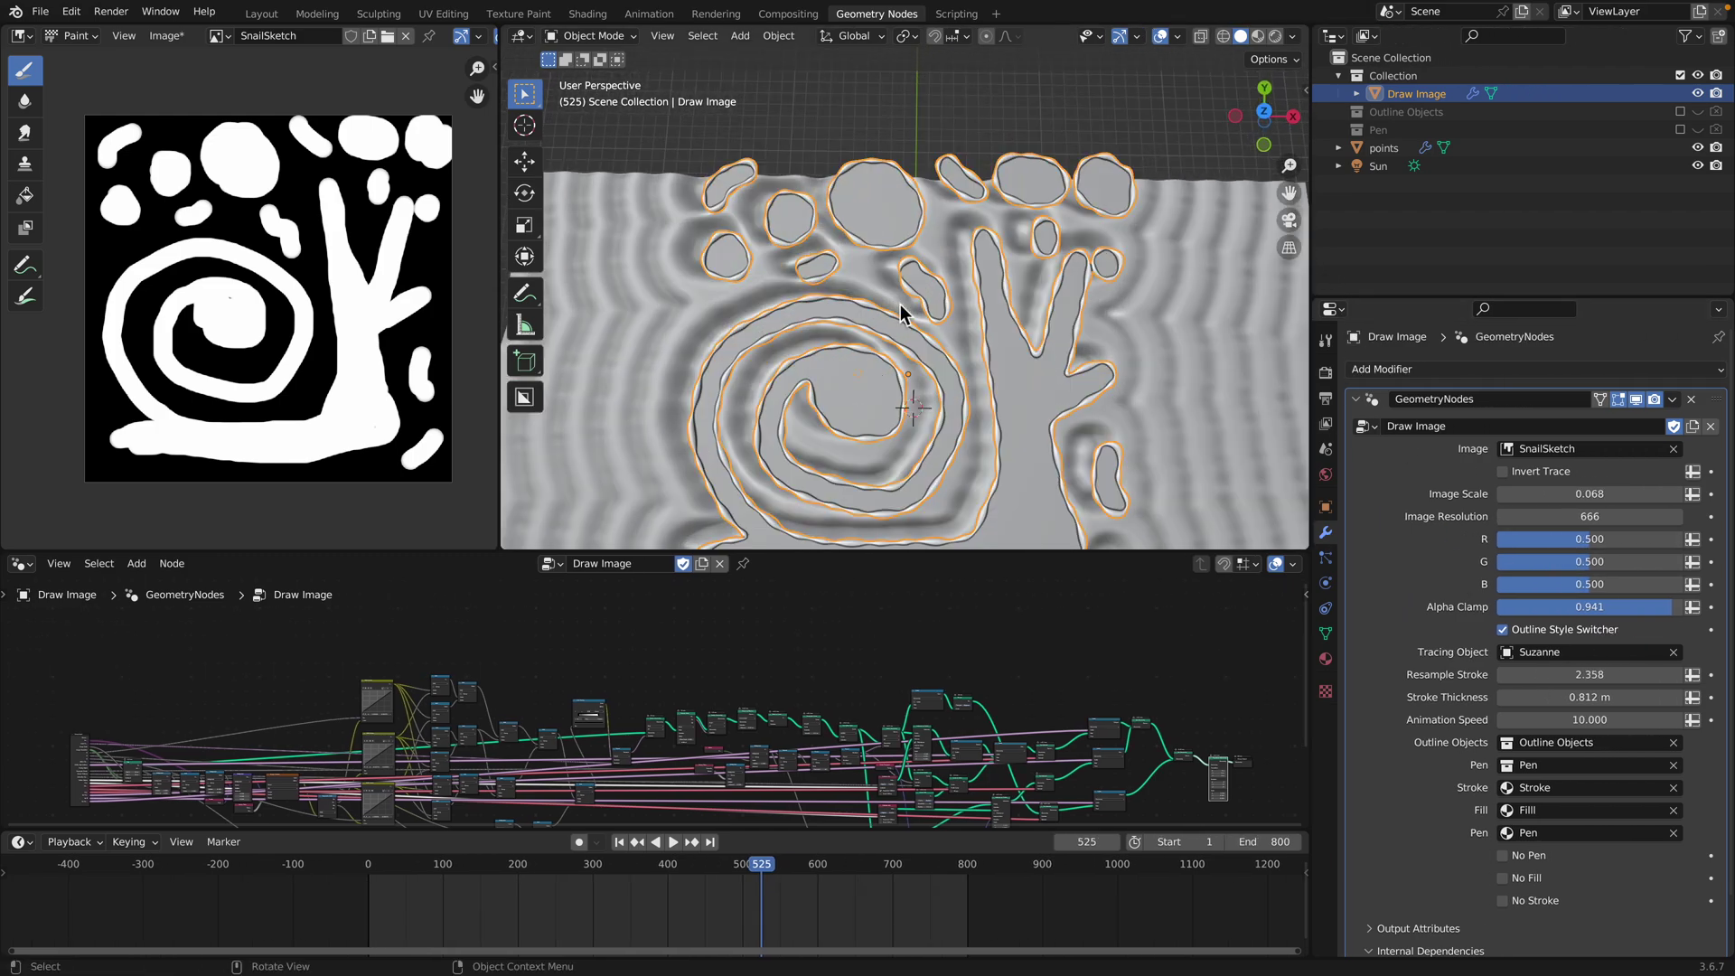
{"action": "scroll", "coordinate": [936, 334], "scroll_direction": "down", "scroll_amount": 4}
{"action": "mouse_move", "coordinate": [1577, 486]}
{"action": "left_mouse_down"}
{"action": "mouse_move", "coordinate": [1654, 488]}
{"action": "mouse_move", "coordinate": [1541, 492]}
{"action": "left_mouse_up"}
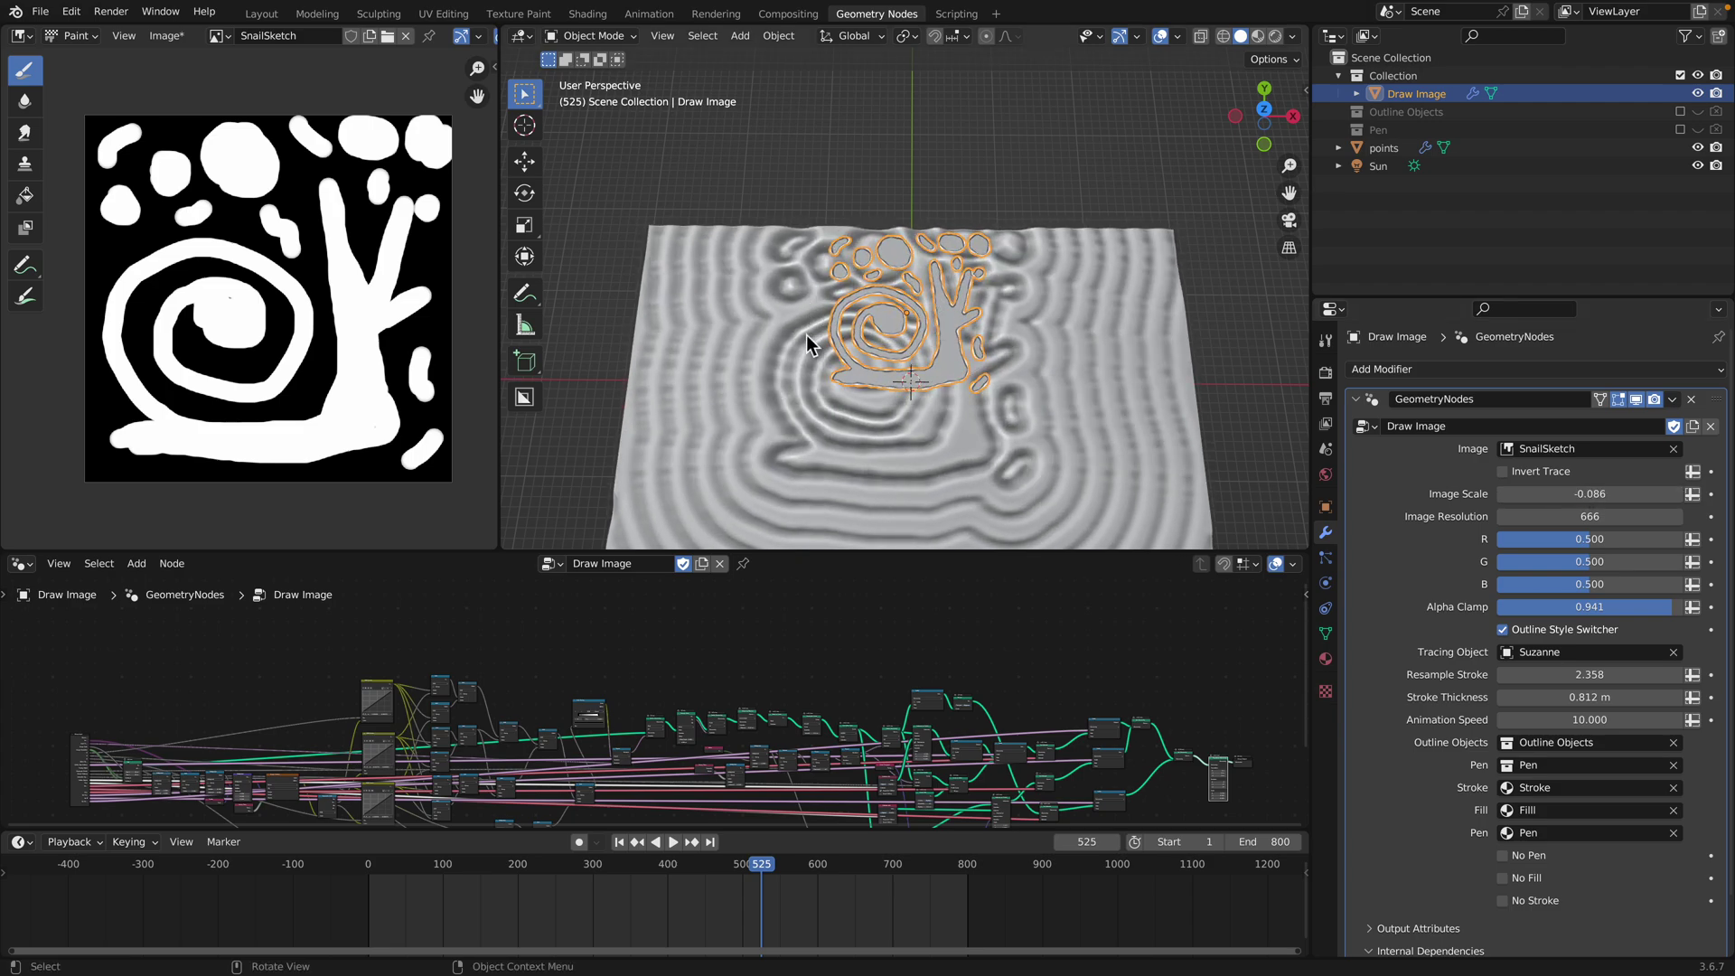
{"action": "middle_click_drag", "start_coordinate": [974, 373], "coordinate": [977, 398]}
{"action": "scroll", "coordinate": [977, 394], "scroll_direction": "up", "scroll_amount": 3}
{"action": "middle_click_drag", "start_coordinate": [836, 471], "coordinate": [839, 454]}
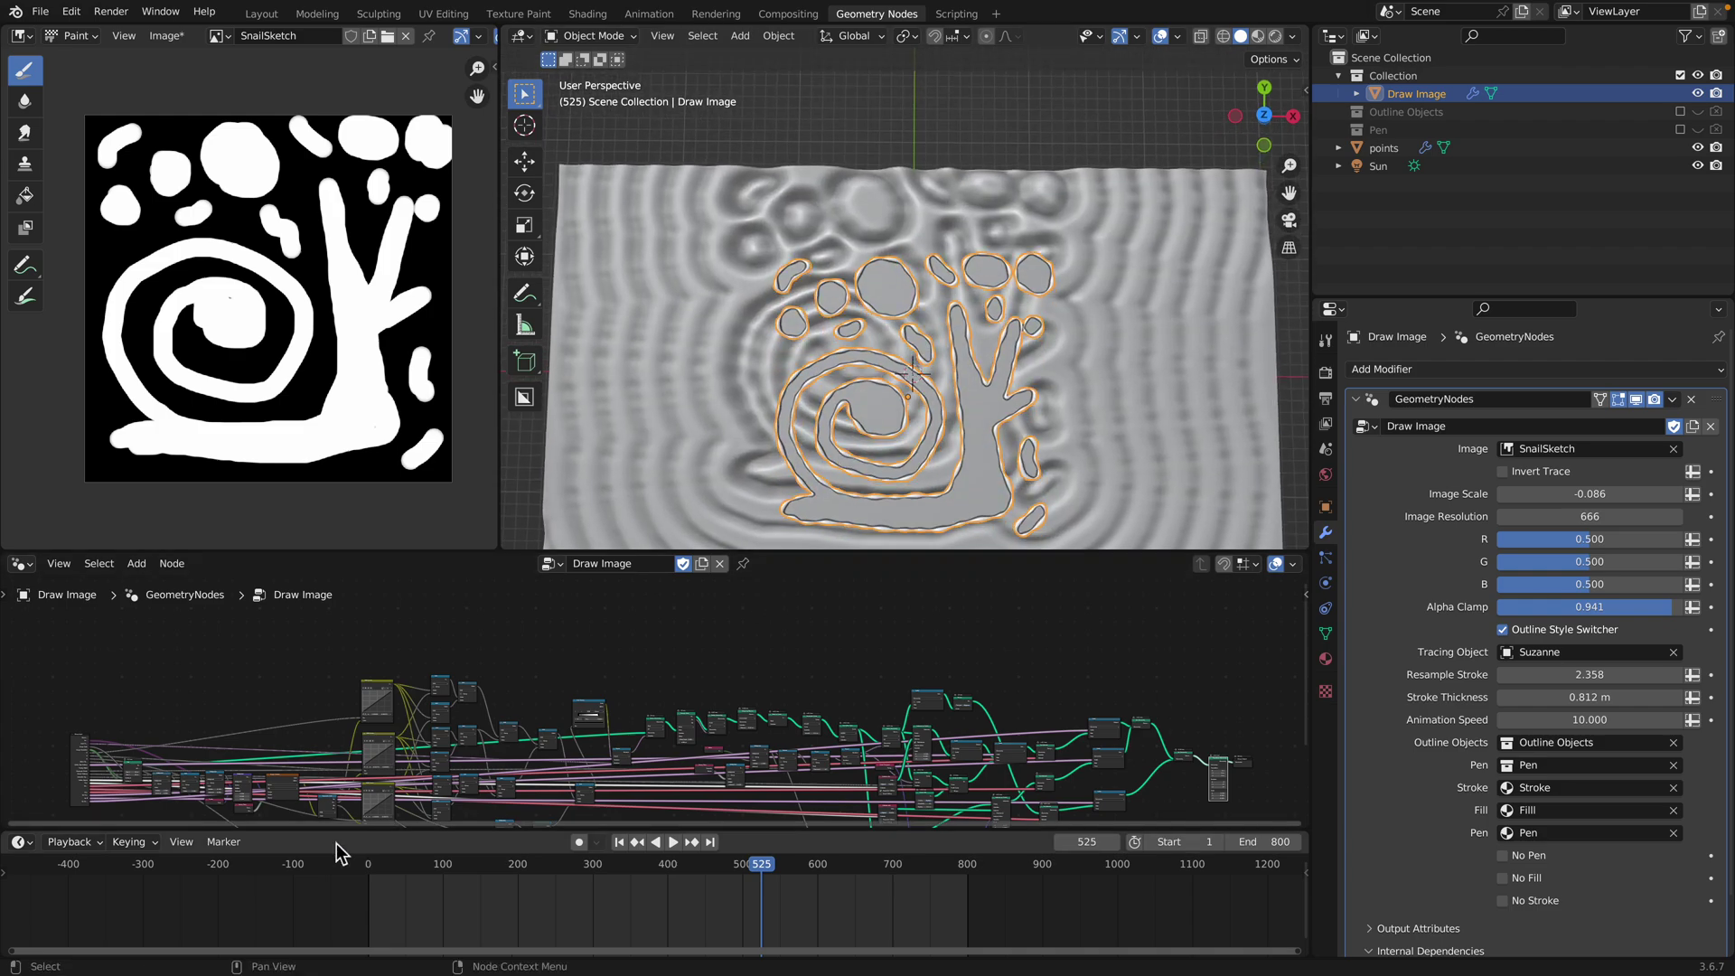
Play the drawing animation from the start and pause it at frame 47
{"action": "left_click", "coordinate": [375, 865]}
{"action": "key", "text": "space"}
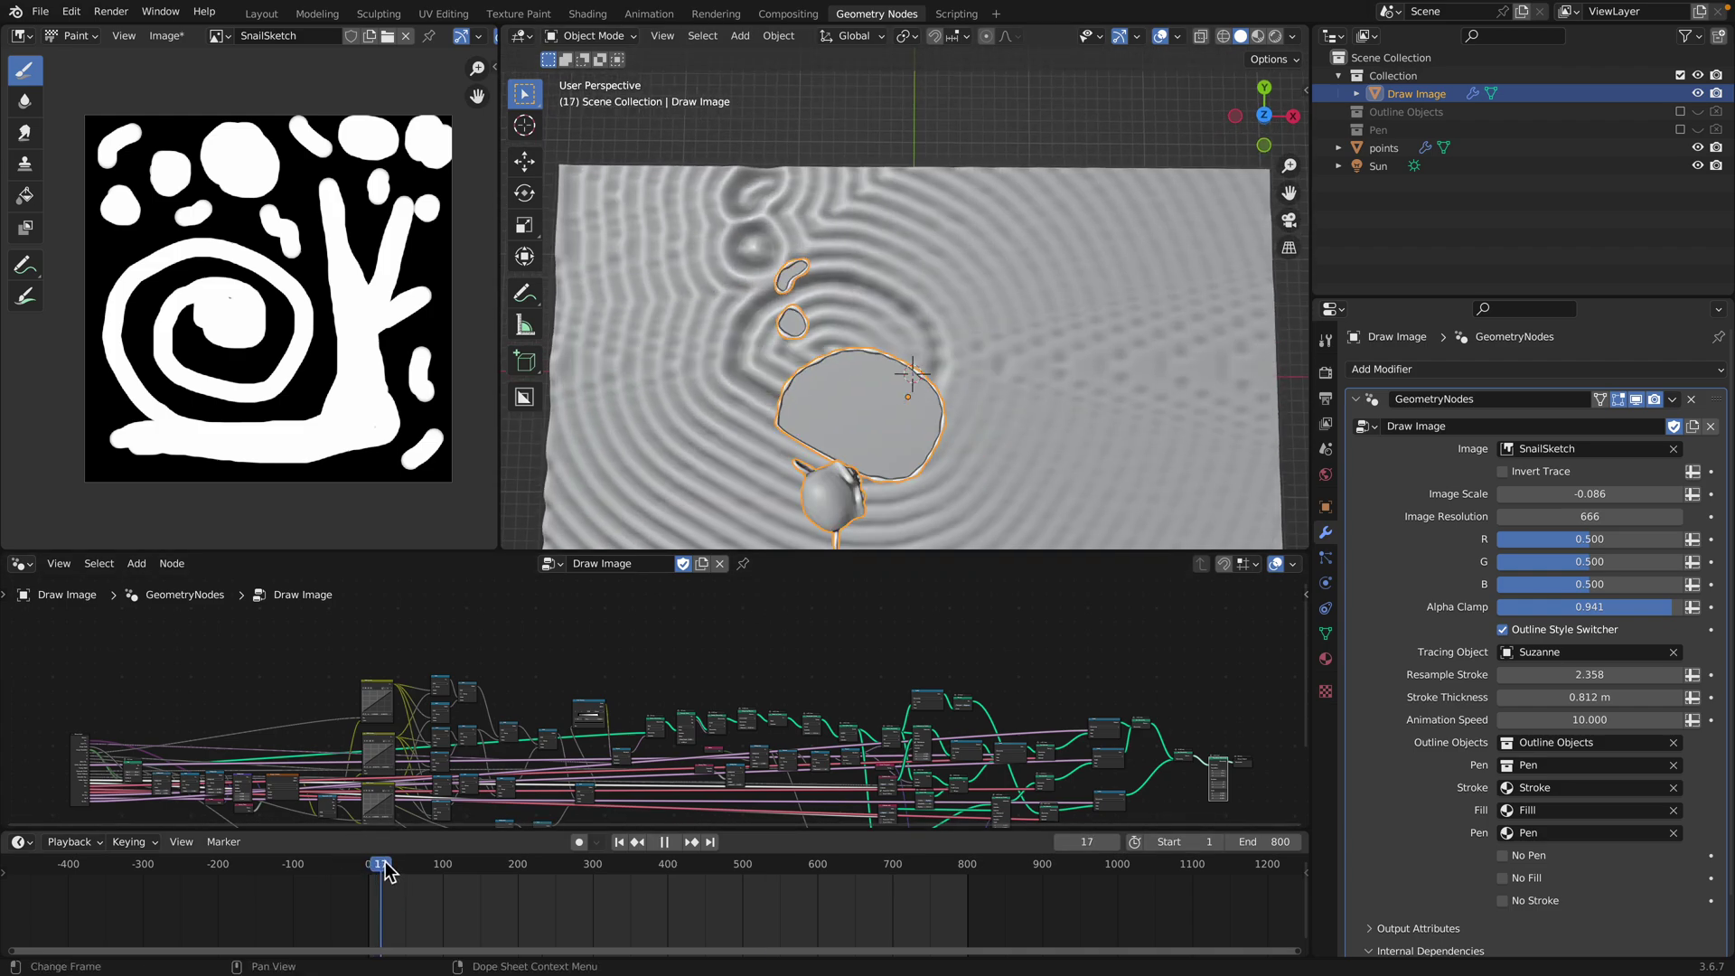
{"action": "key", "text": "space"}
{"action": "middle_click_drag", "start_coordinate": [894, 403], "coordinate": [965, 235]}
Set the viewport shading color to Random so the drawing and ripple surface are distinguishable
{"action": "left_click", "coordinate": [1294, 37]}
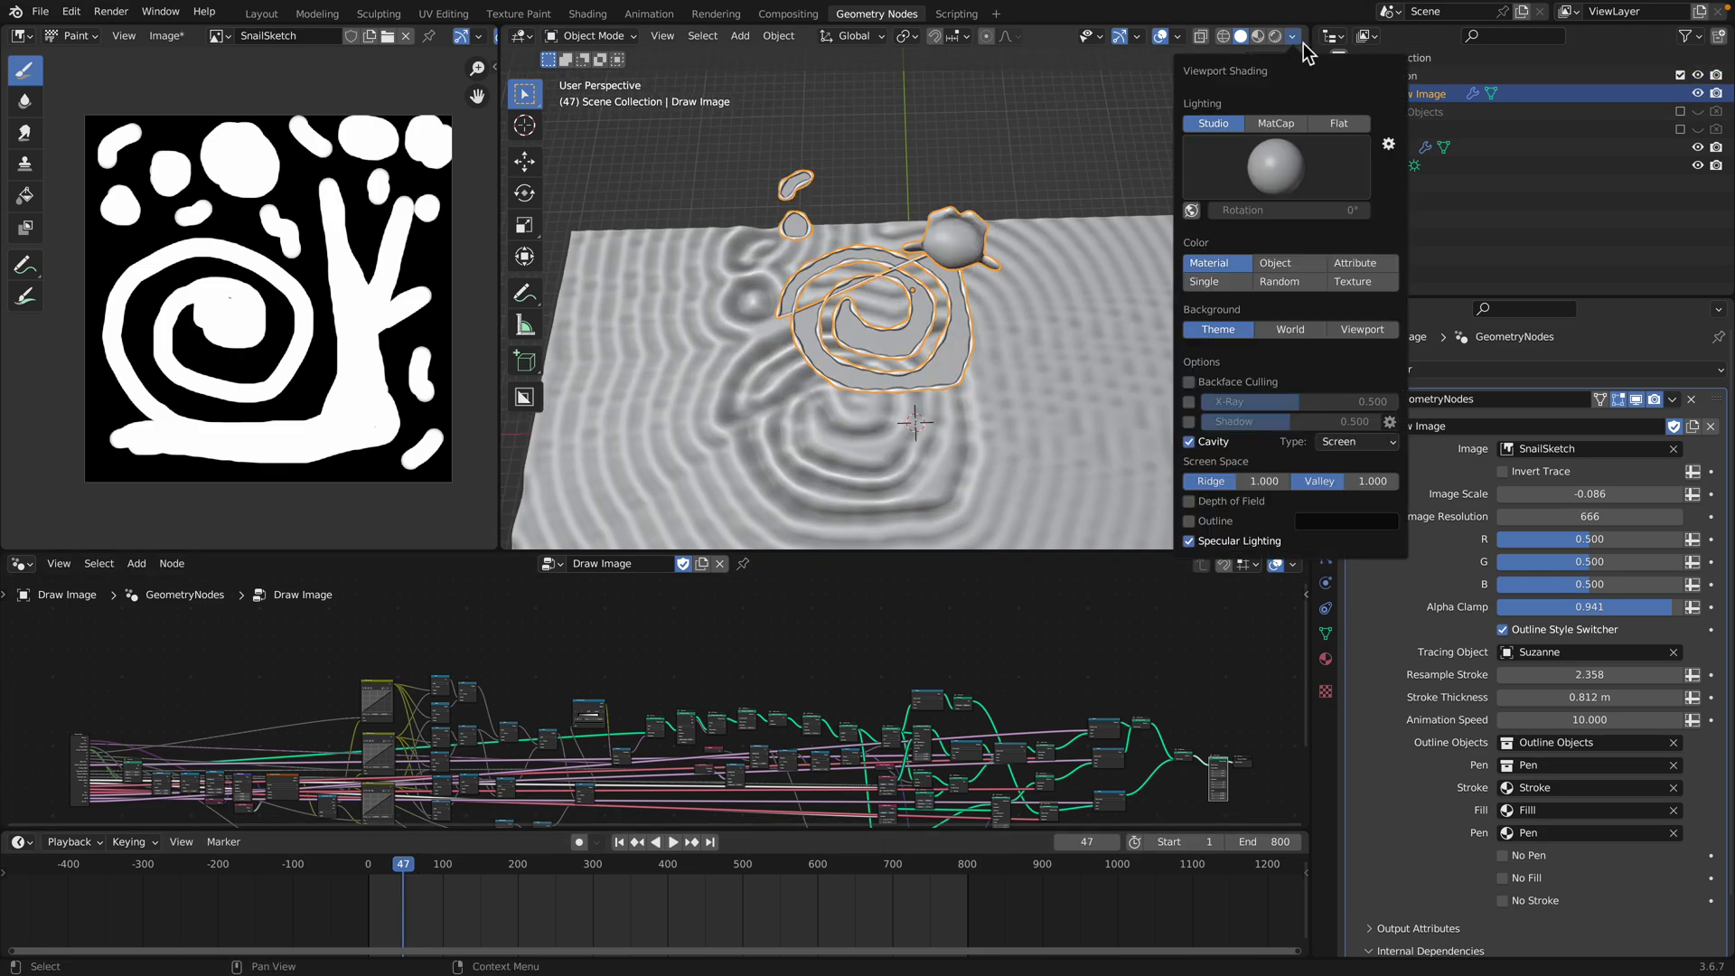
{"action": "left_click", "coordinate": [1275, 262]}
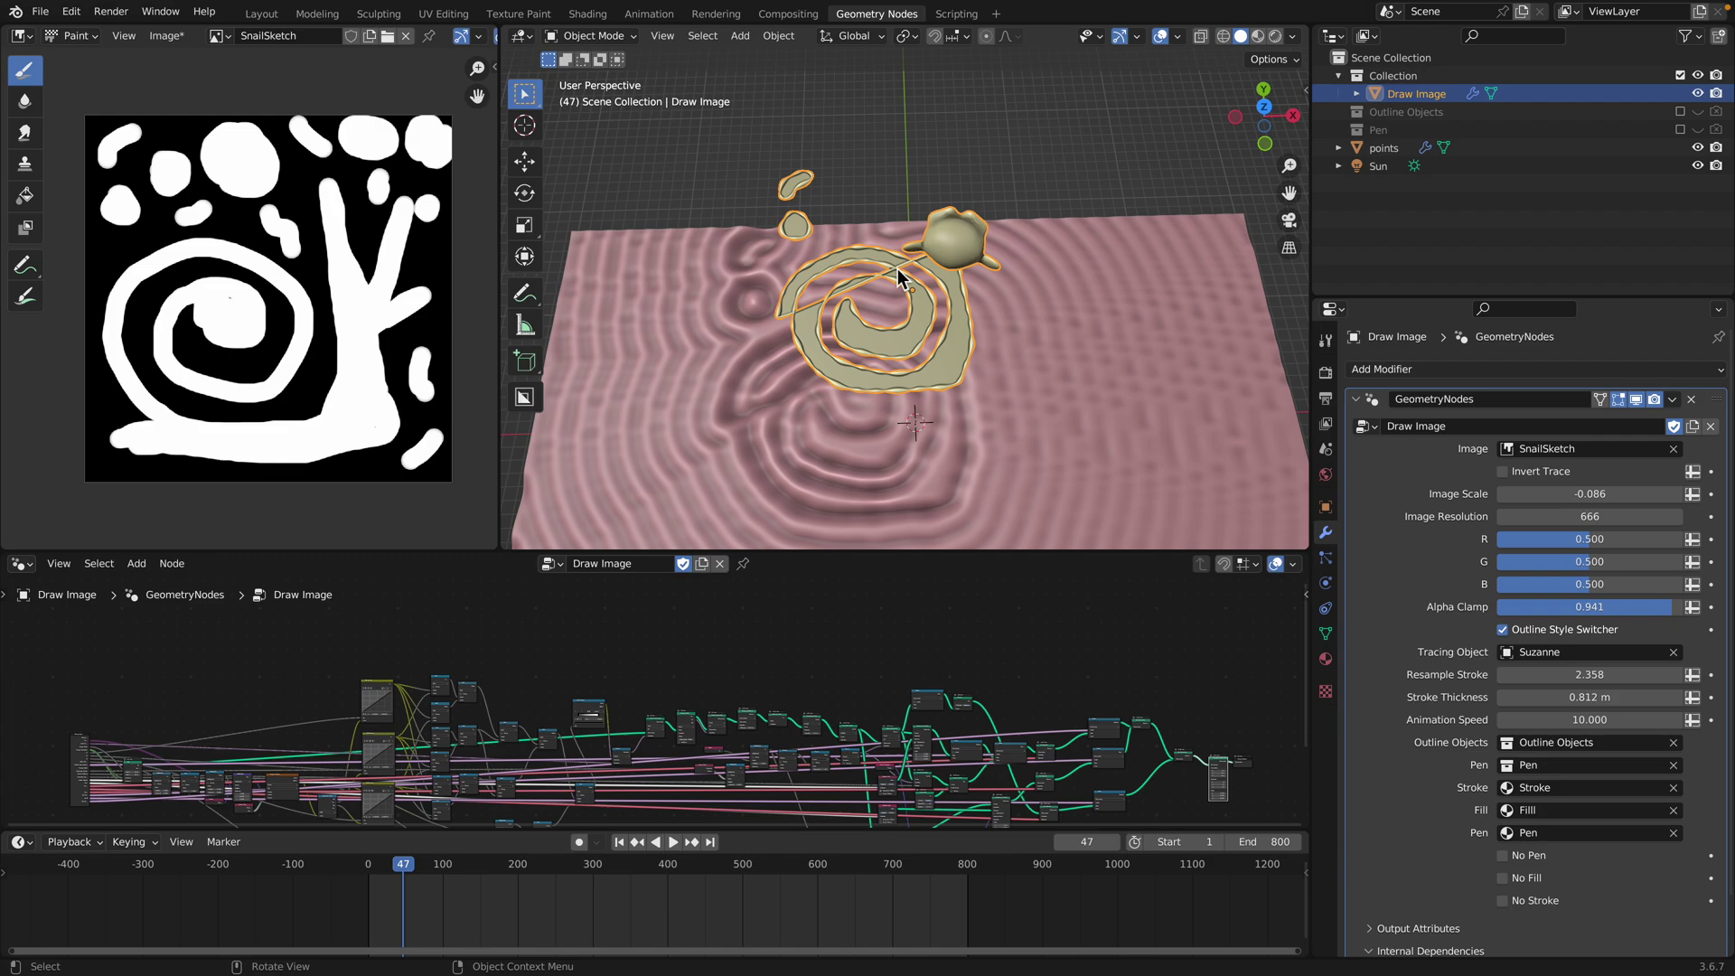
{"action": "middle_click_drag", "start_coordinate": [912, 271], "coordinate": [930, 217]}
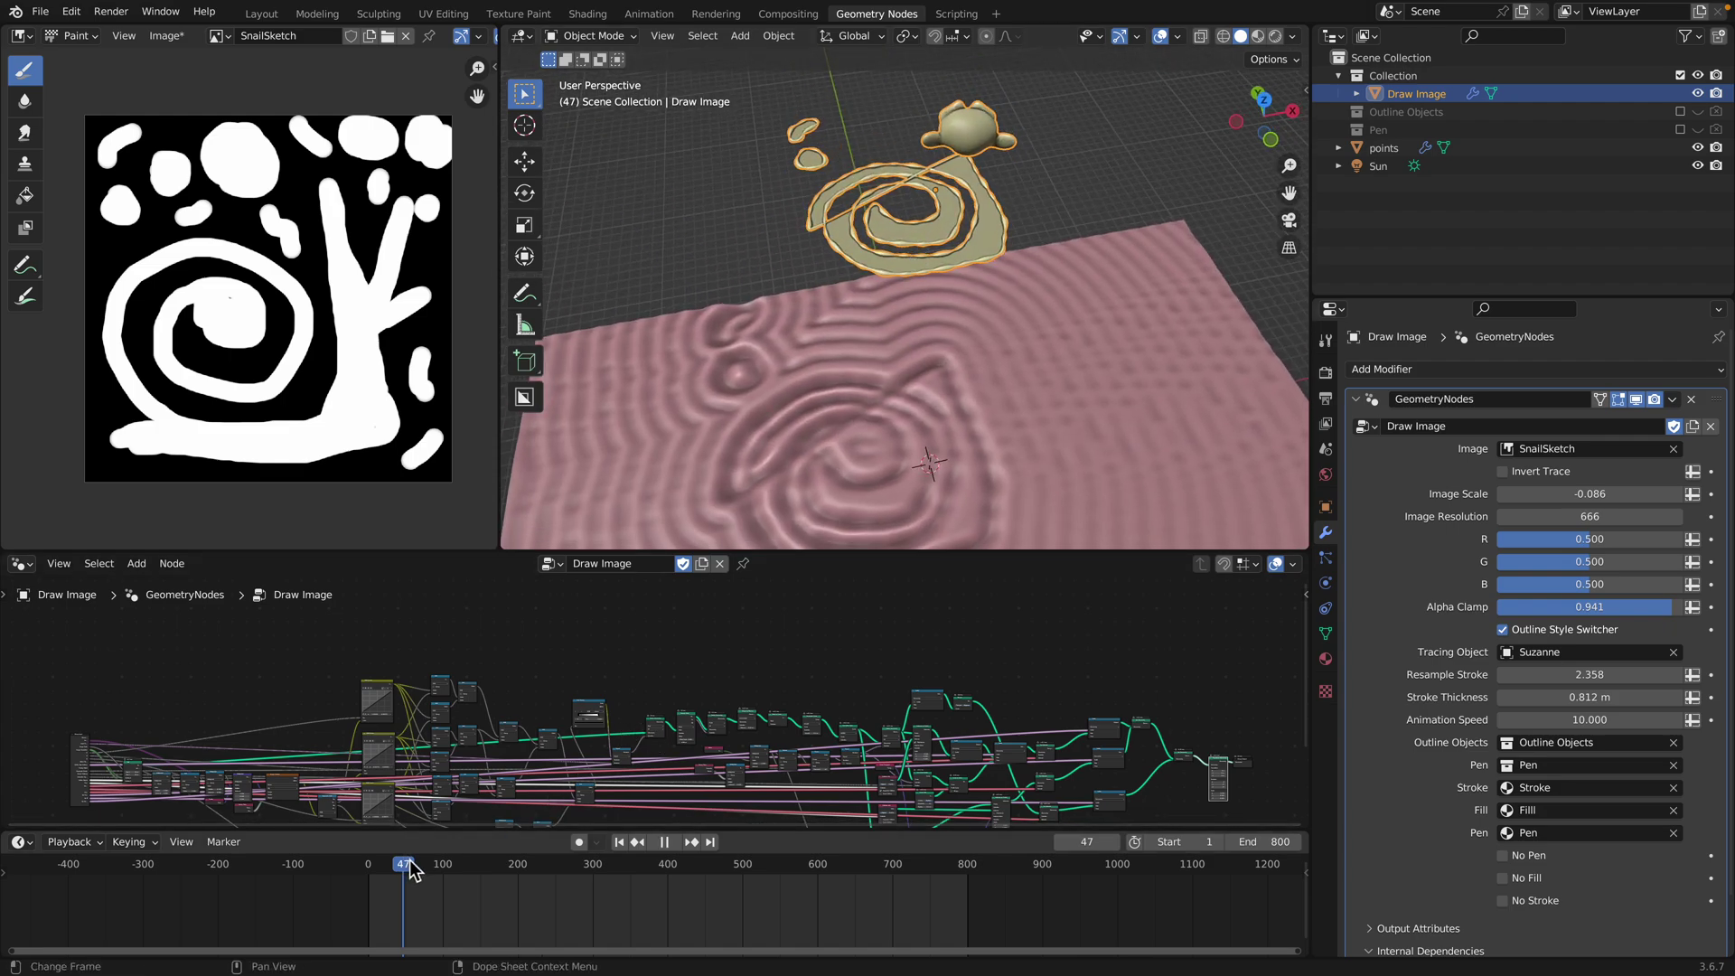
Play and scrub the tracing animation onward, pause at frame 100, and examine the drawing above the ripples
{"action": "key", "text": "space"}
{"action": "mouse_move", "coordinate": [430, 872]}
{"action": "left_mouse_down"}
{"action": "mouse_move", "coordinate": [453, 875]}
{"action": "mouse_move", "coordinate": [416, 876]}
{"action": "left_mouse_up"}
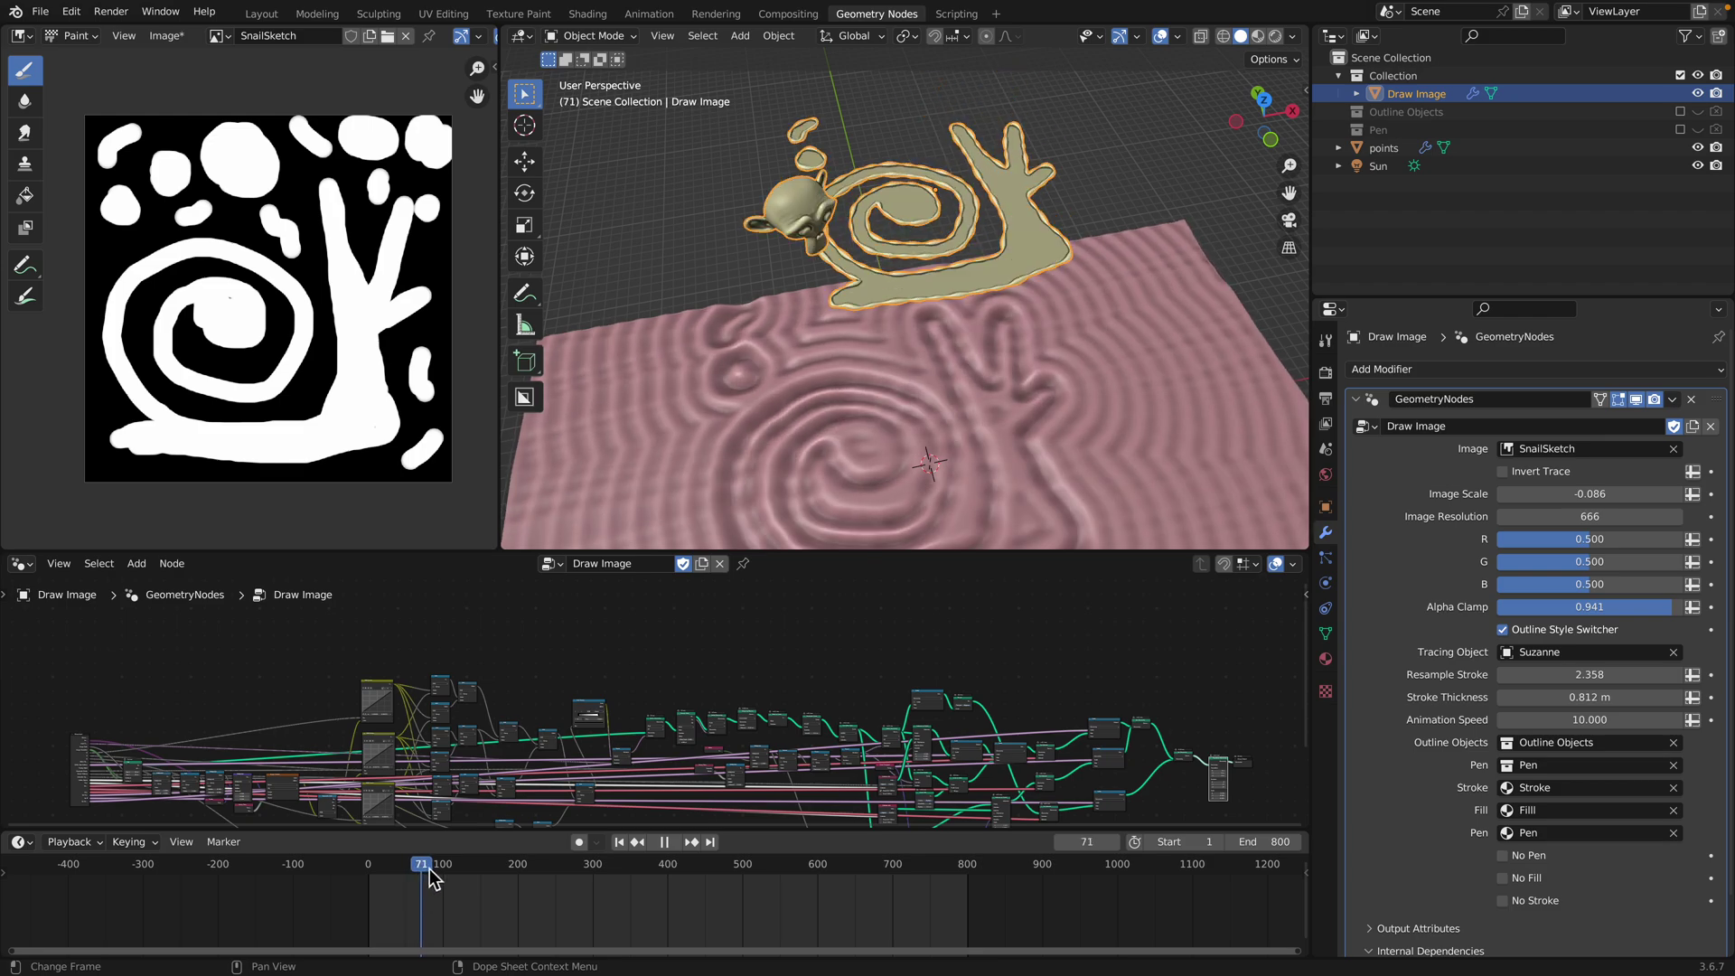
{"action": "key", "text": "space"}
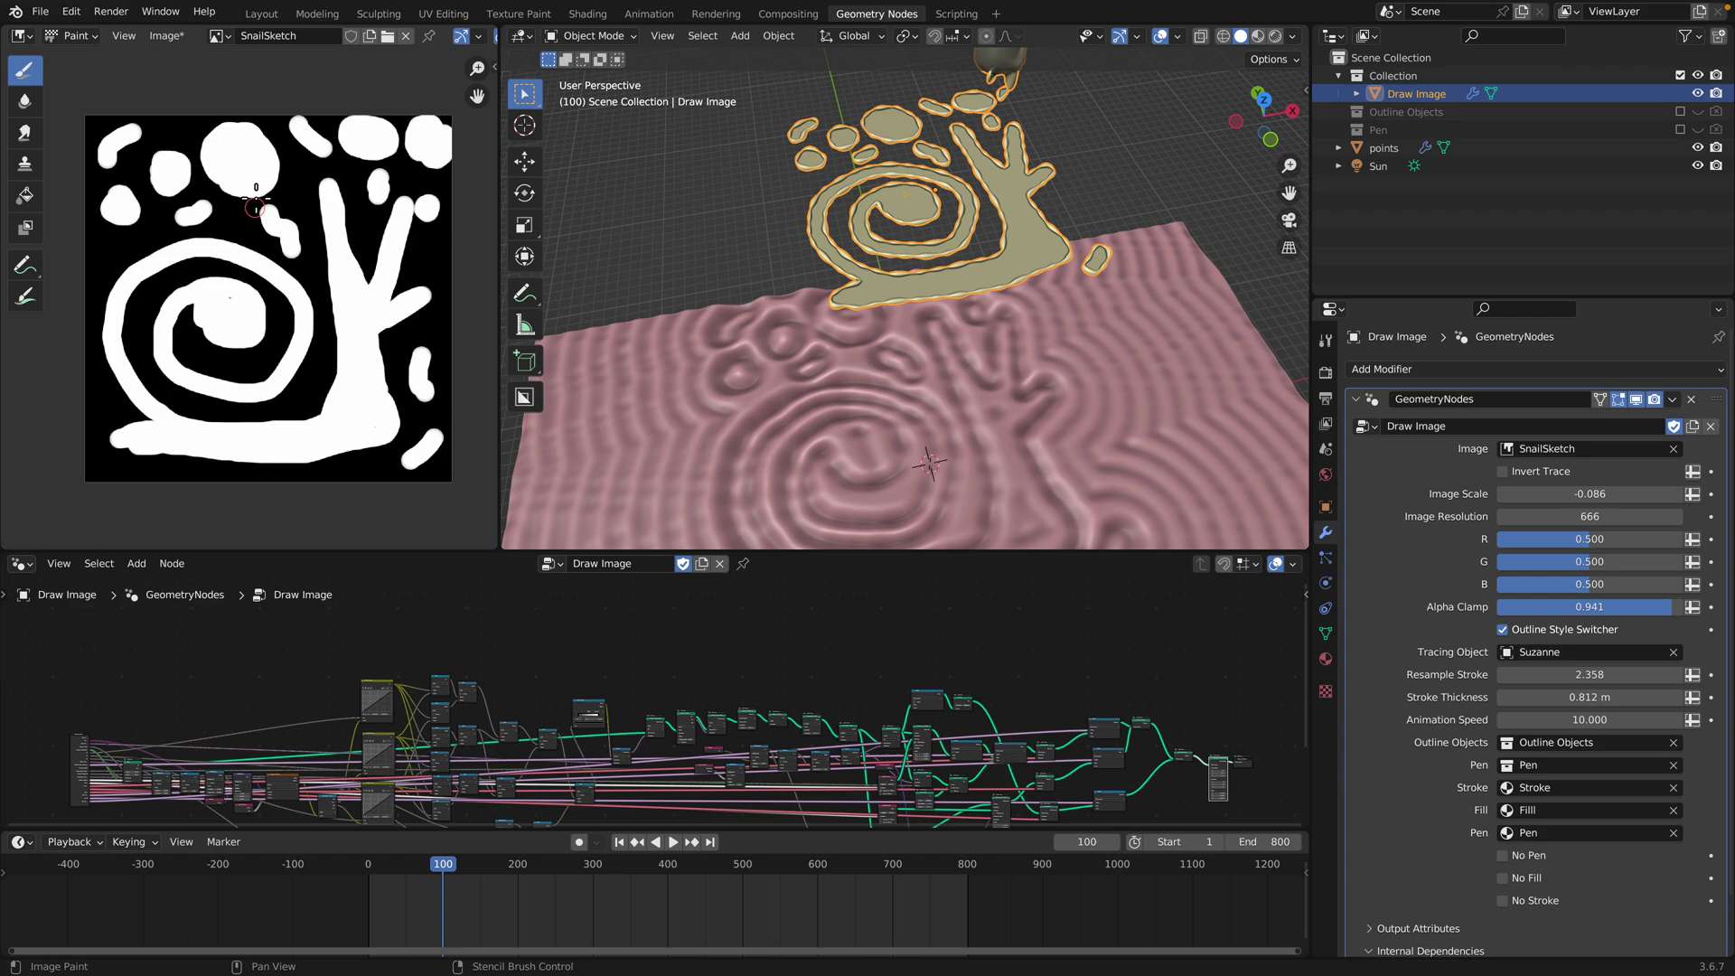
{"action": "middle_click_drag", "start_coordinate": [867, 254], "coordinate": [779, 268]}
{"action": "scroll", "coordinate": [778, 268], "scroll_direction": "up", "scroll_amount": 2}
{"action": "scroll", "coordinate": [779, 269], "scroll_direction": "down", "scroll_amount": 2}
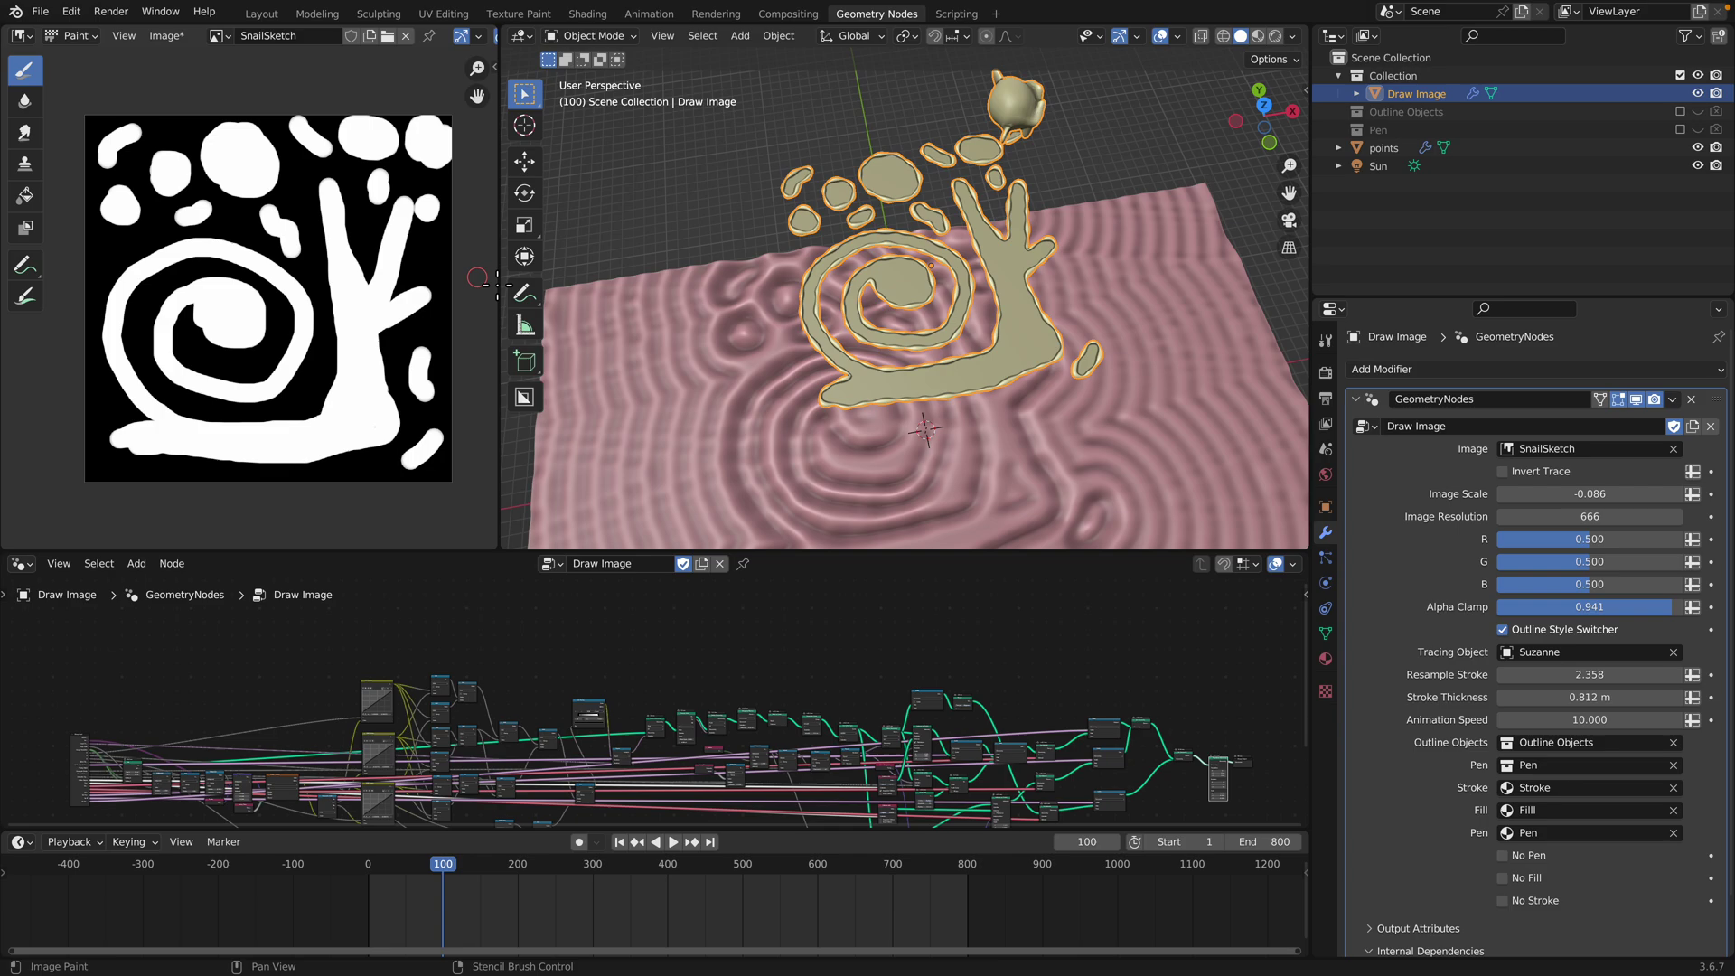
Widen the image editor, show the brush settings, and set the paint brush color to black
{"action": "left_click_drag", "start_coordinate": [505, 280], "coordinate": [603, 135]}
{"action": "key", "text": "n"}
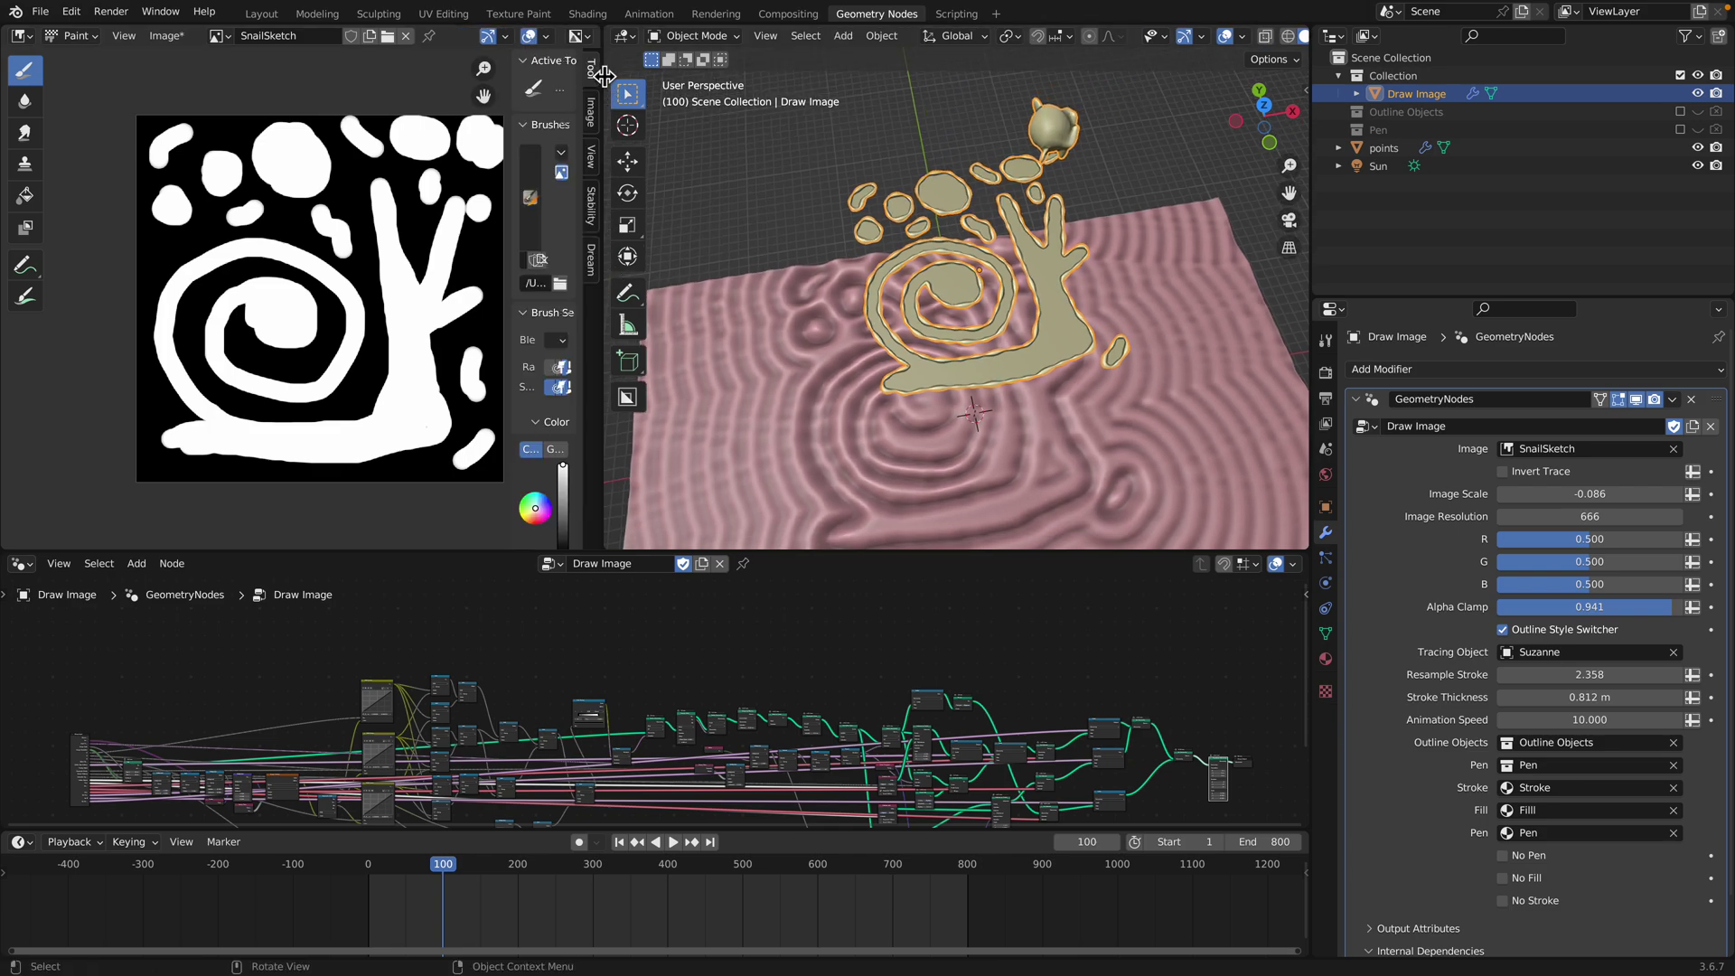
{"action": "left_click_drag", "start_coordinate": [515, 303], "coordinate": [373, 303]}
{"action": "scroll", "coordinate": [434, 317], "scroll_direction": "down", "scroll_amount": 3}
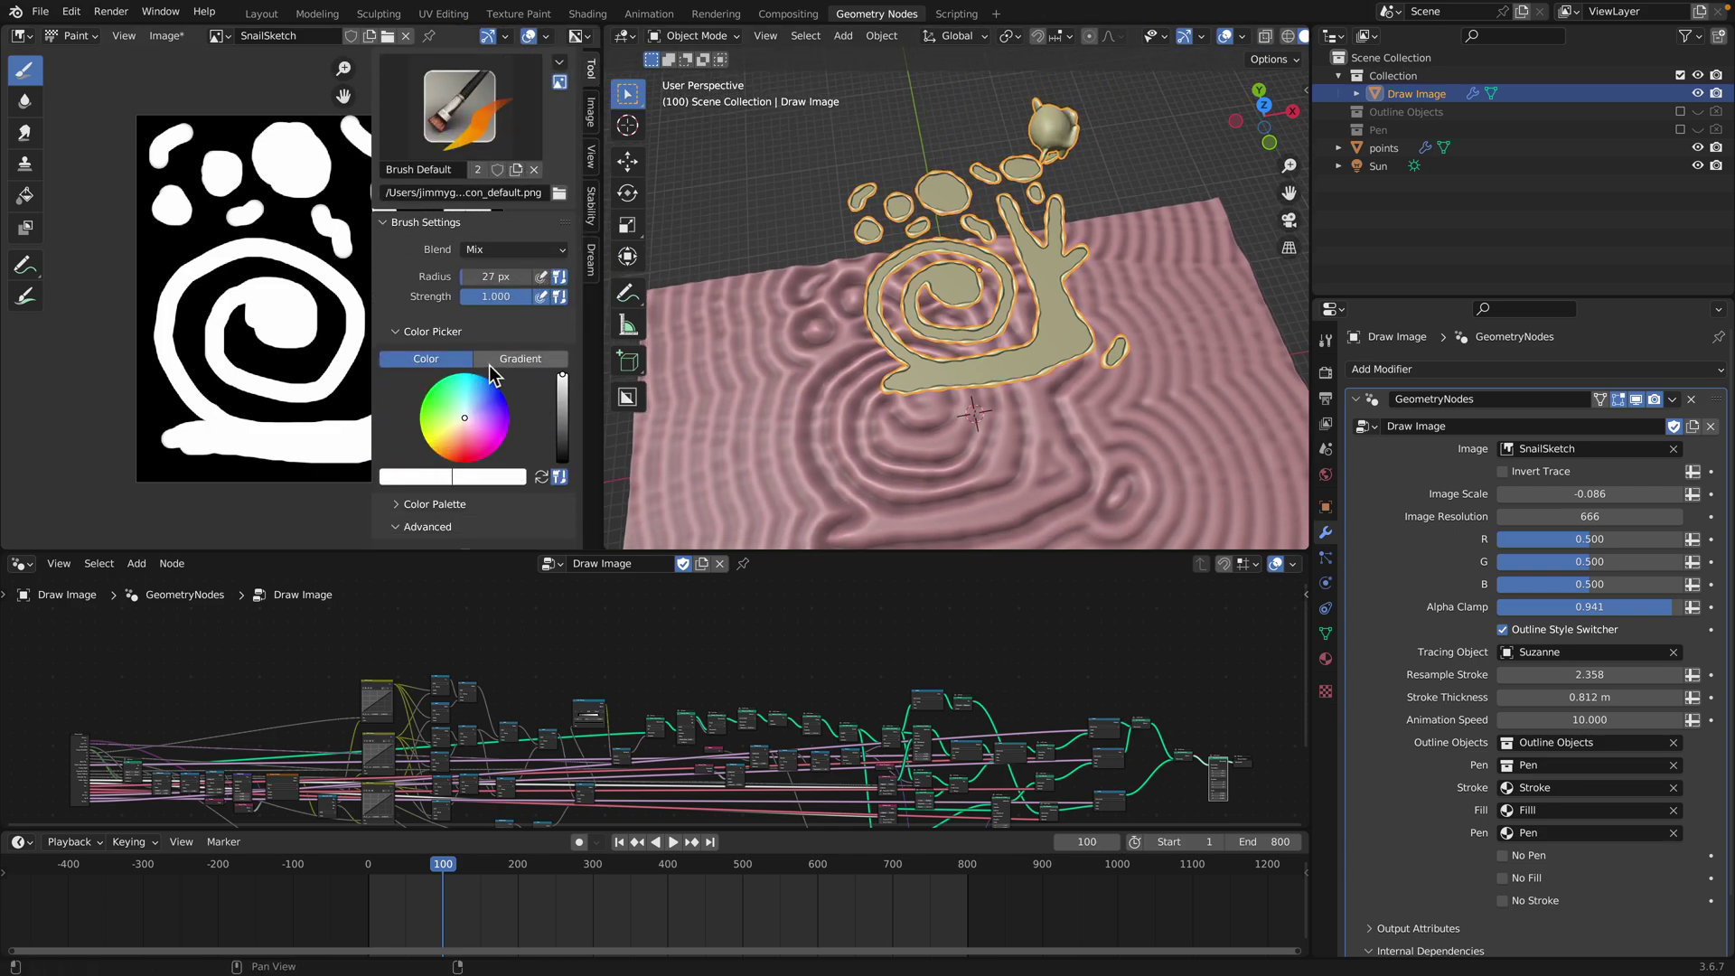
{"action": "left_click", "coordinate": [488, 387]}
{"action": "left_click_drag", "start_coordinate": [610, 246], "coordinate": [609, 274]}
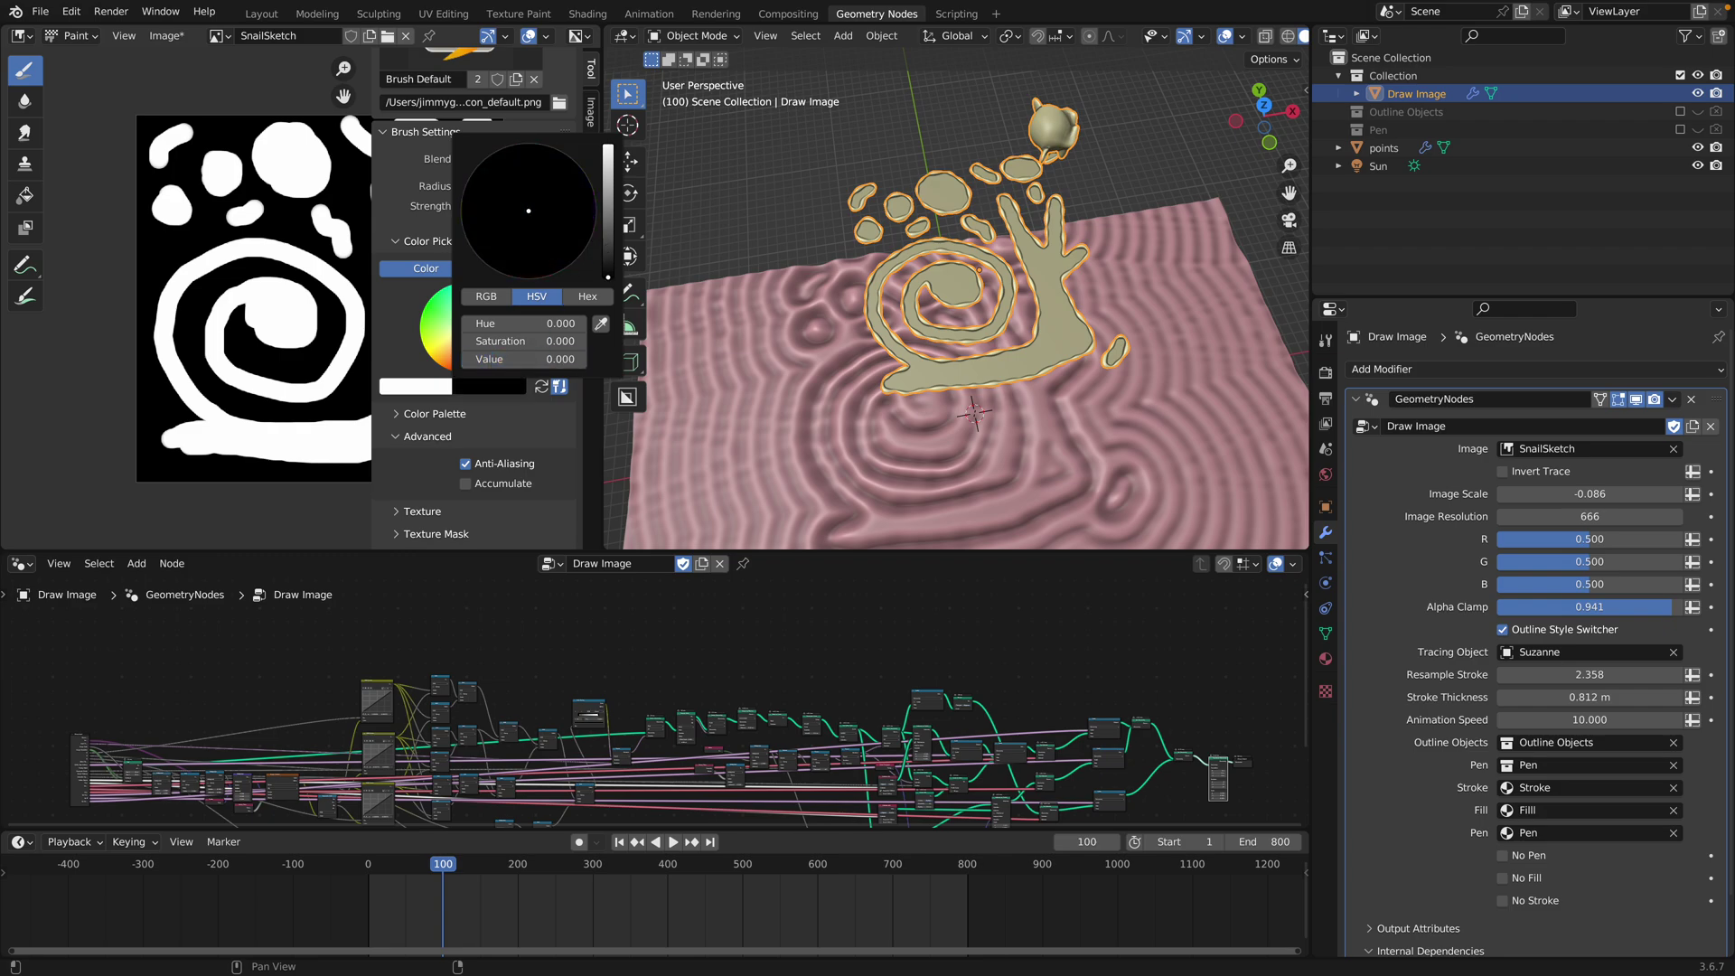
Paint round black holes in the SnailSketch image on the trunk, in the spiral's center, and in the large circle
{"action": "key", "text": "n"}
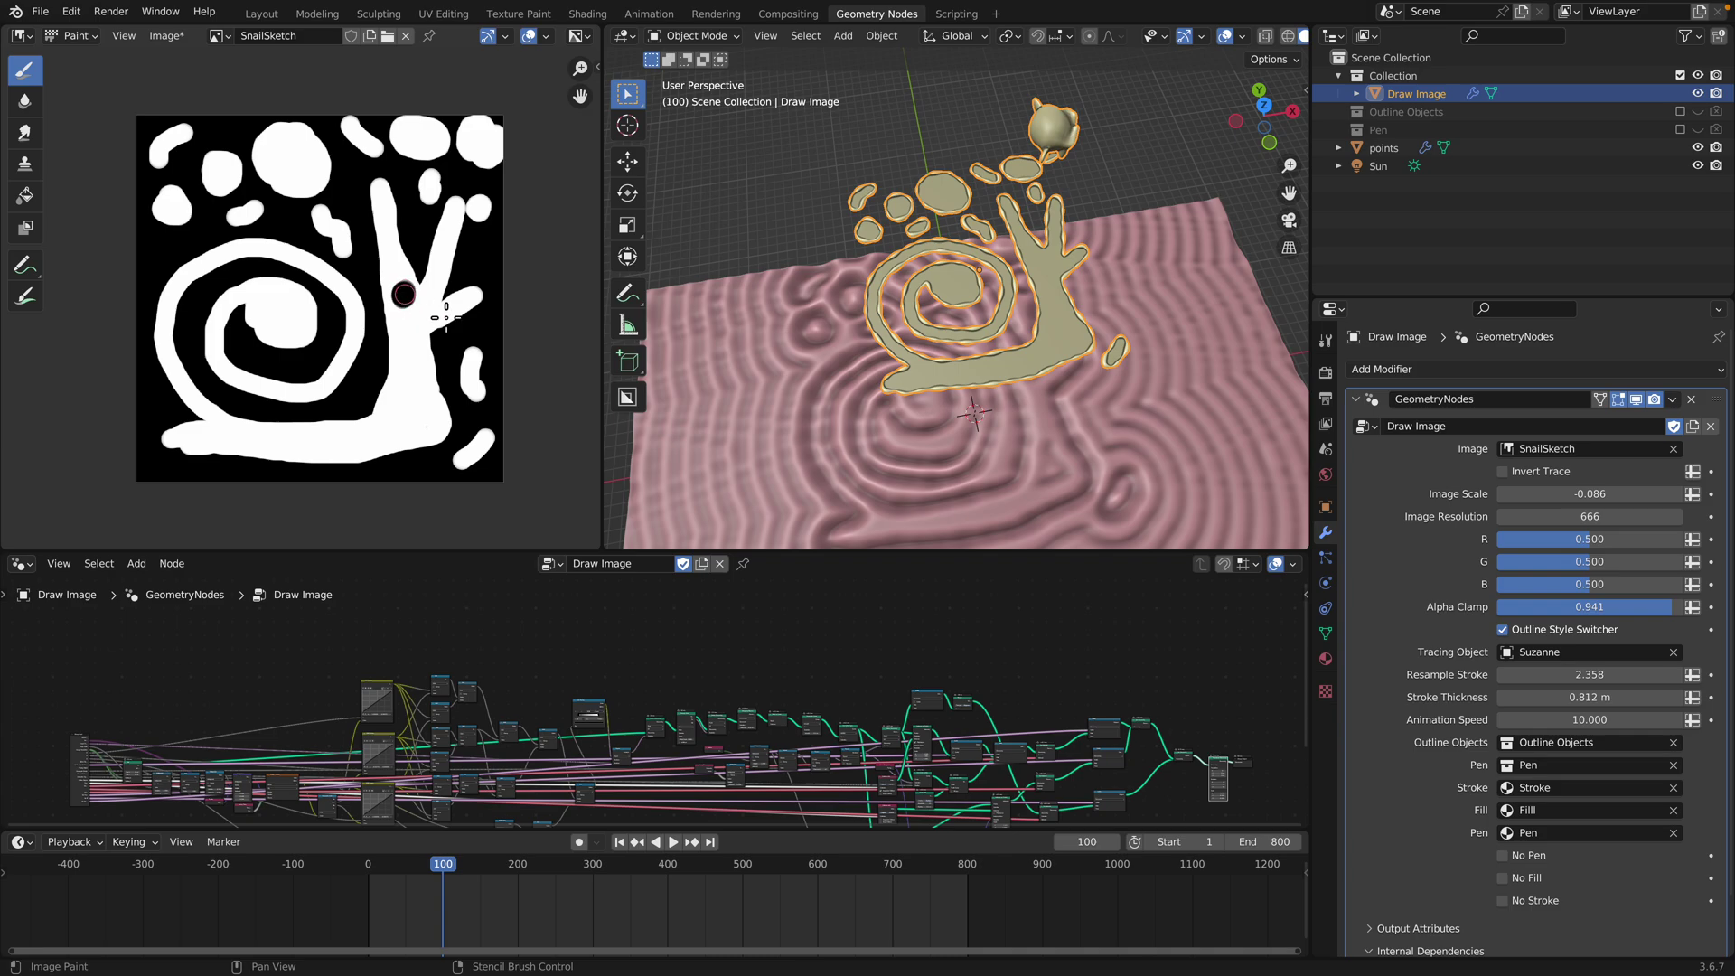
{"action": "scroll", "coordinate": [1118, 316], "scroll_direction": "up", "scroll_amount": 4}
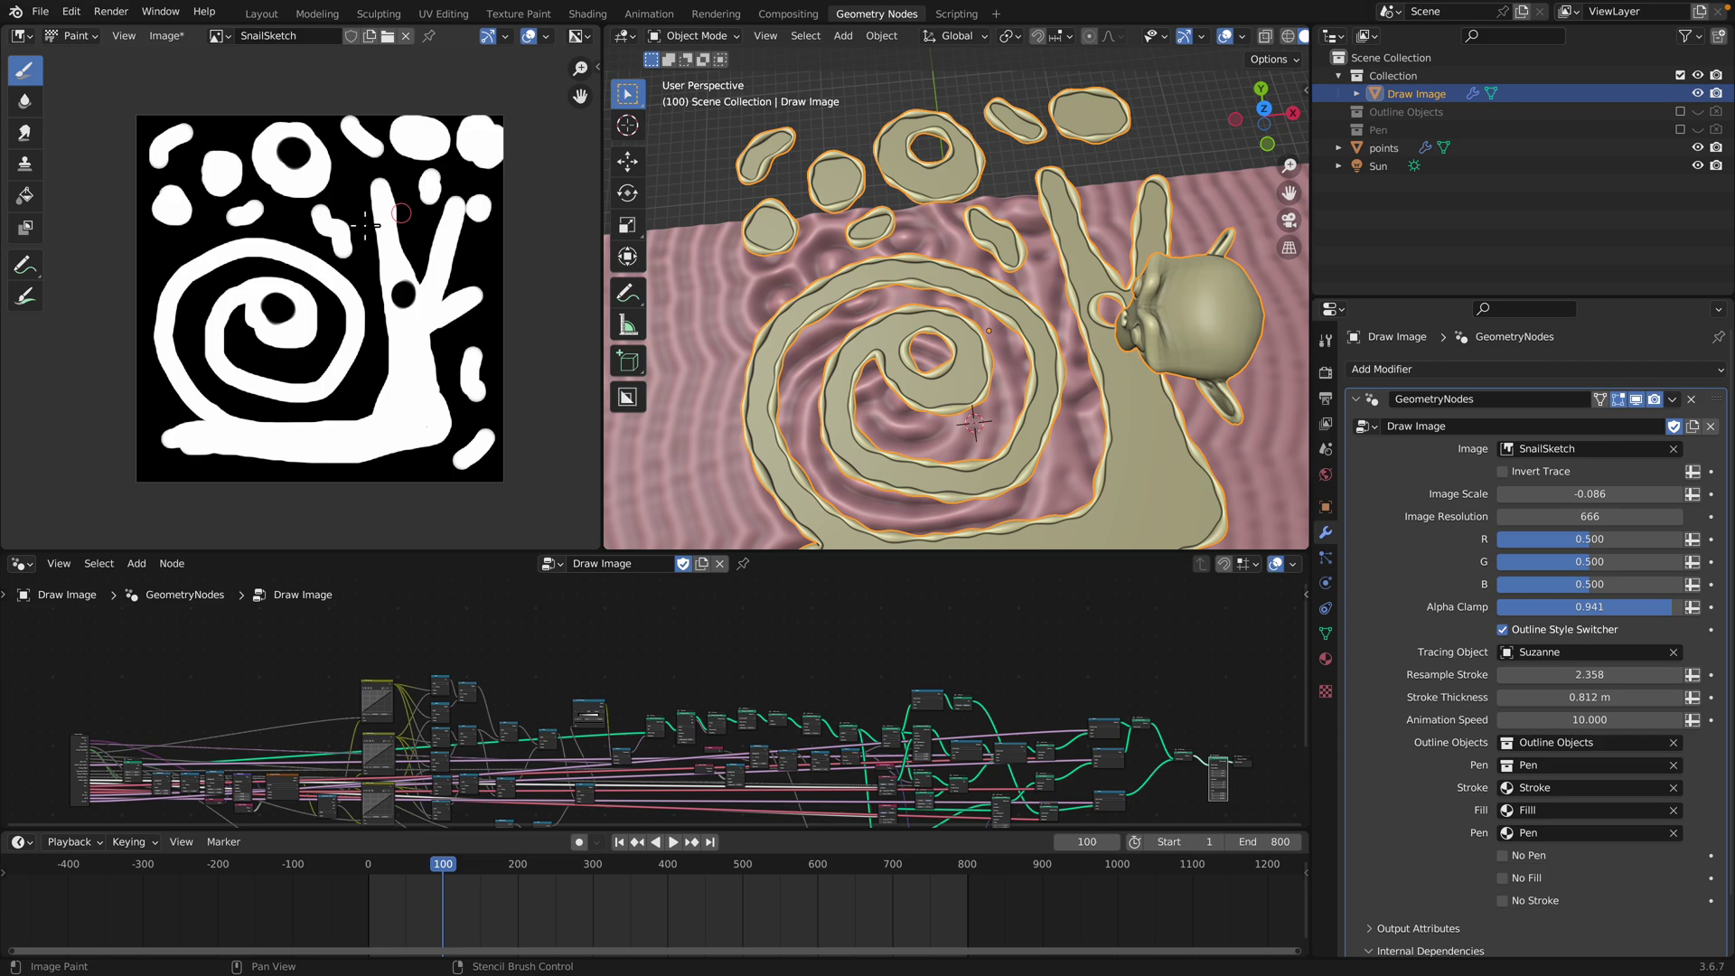
{"action": "scroll", "coordinate": [309, 233], "scroll_direction": "down", "scroll_amount": 1}
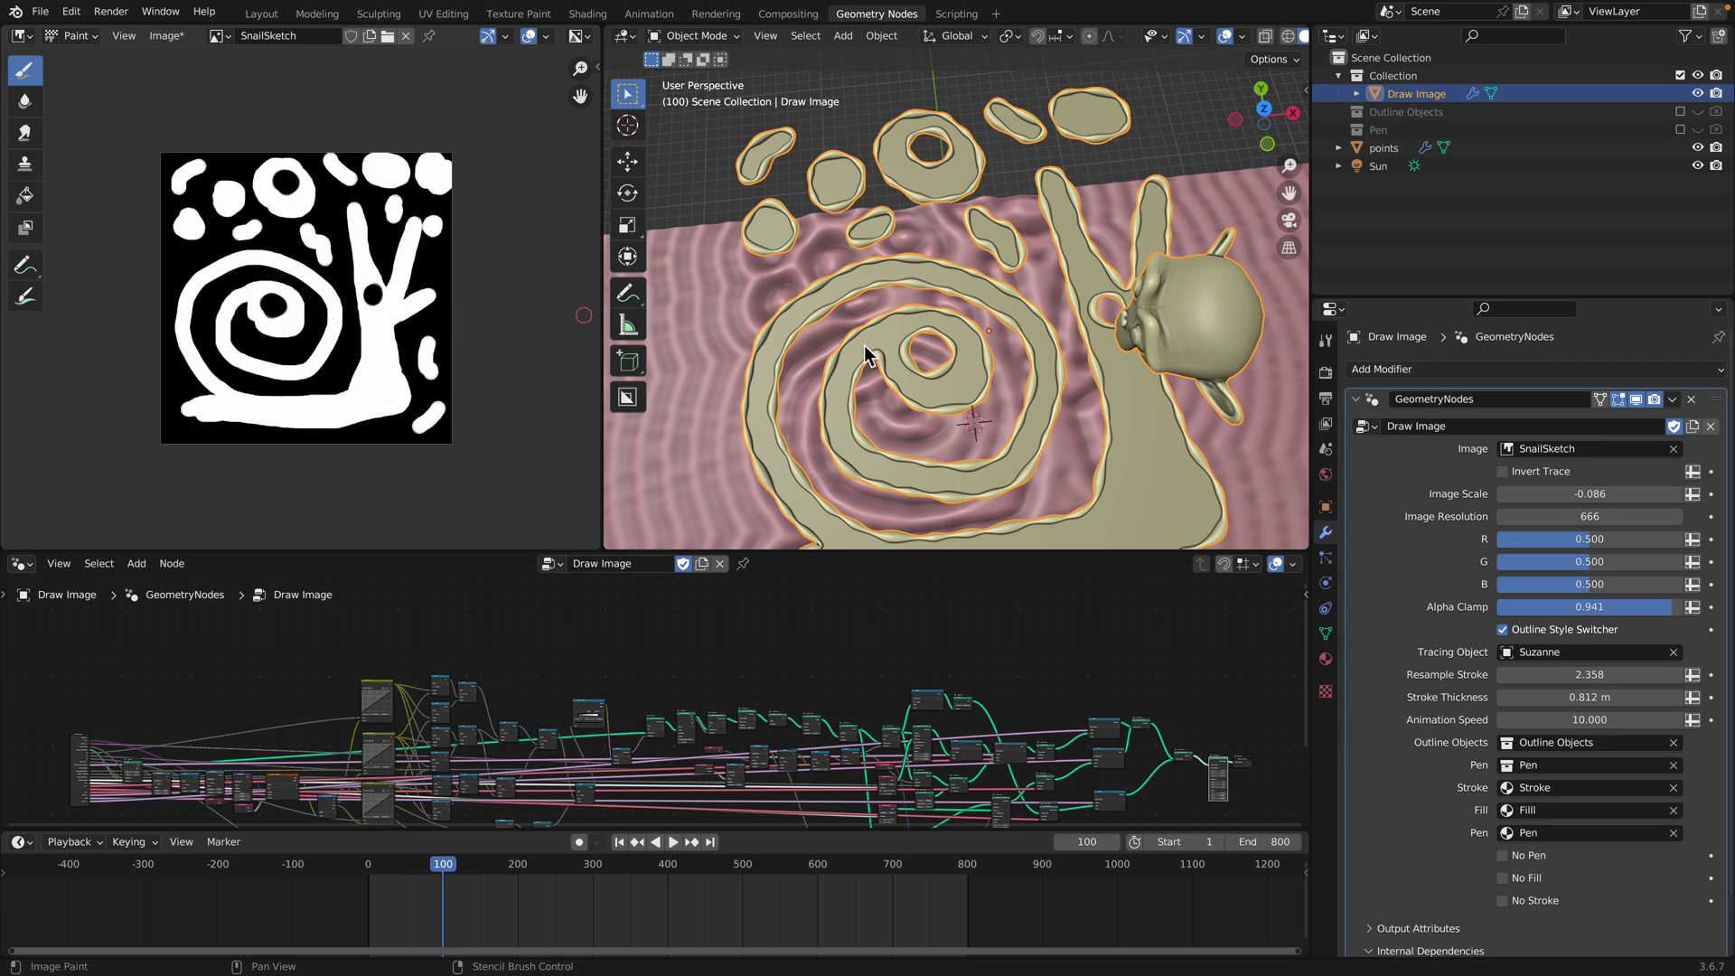
Narrow the image editor and switch it from Paint to View mode, and scrub the animation back toward the start
{"action": "scroll", "coordinate": [864, 353], "scroll_direction": "down", "scroll_amount": 2}
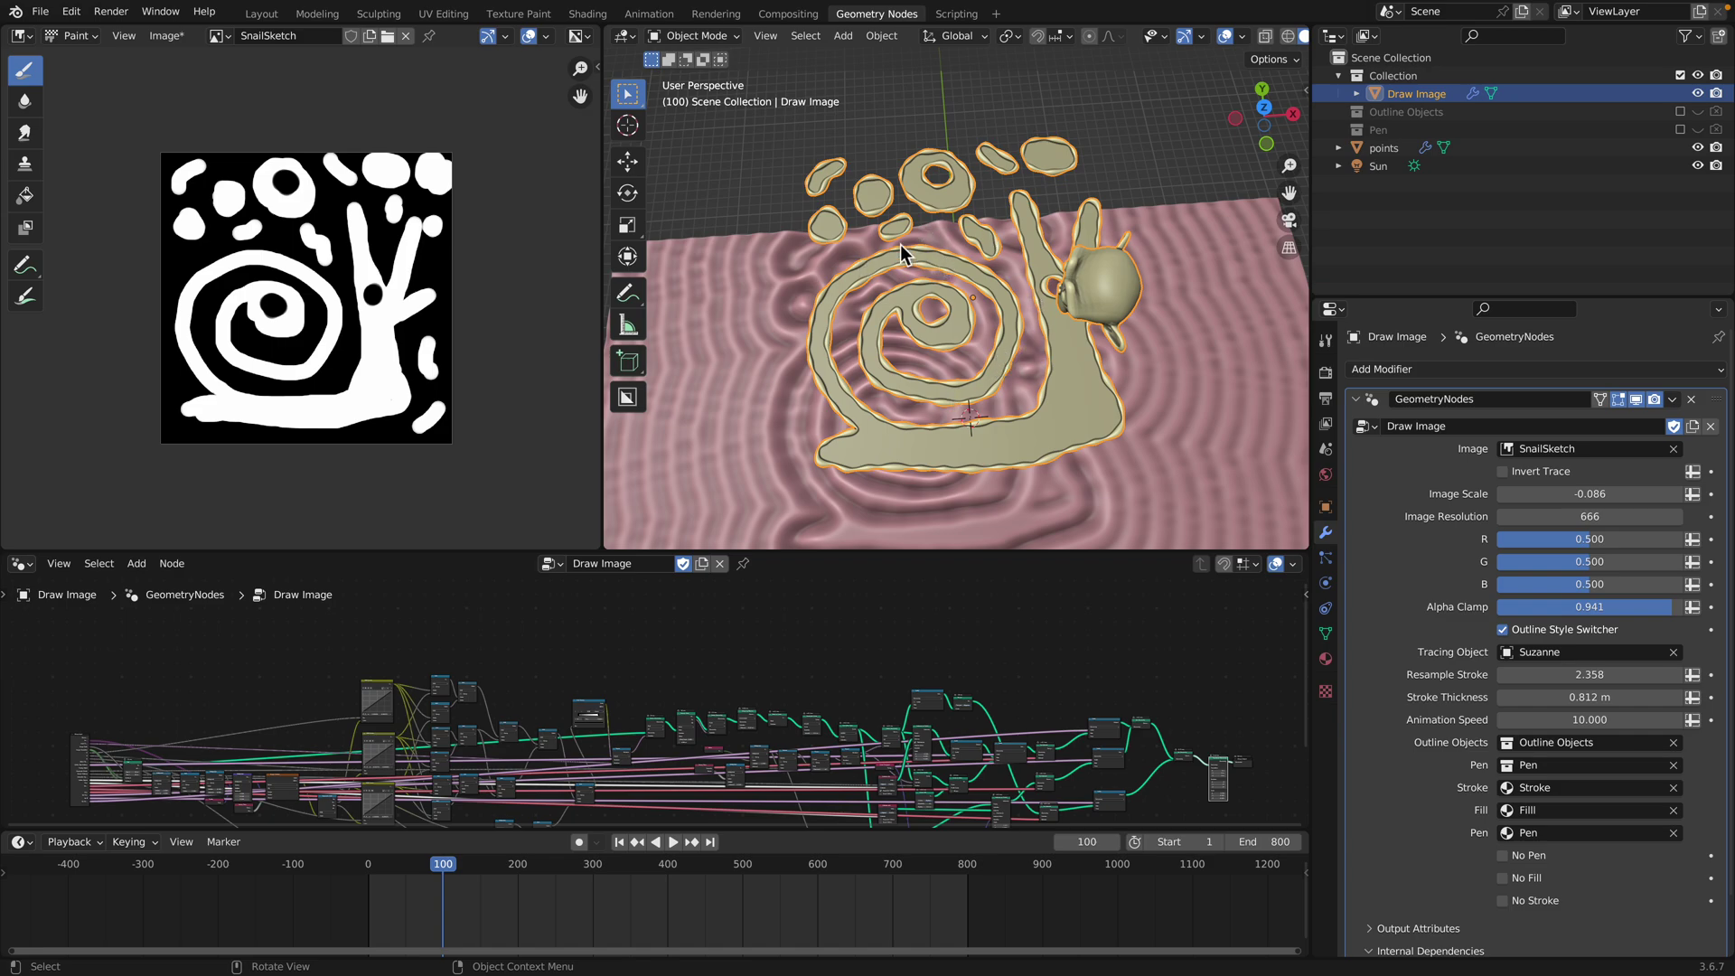
{"action": "left_click_drag", "start_coordinate": [604, 136], "coordinate": [452, 137]}
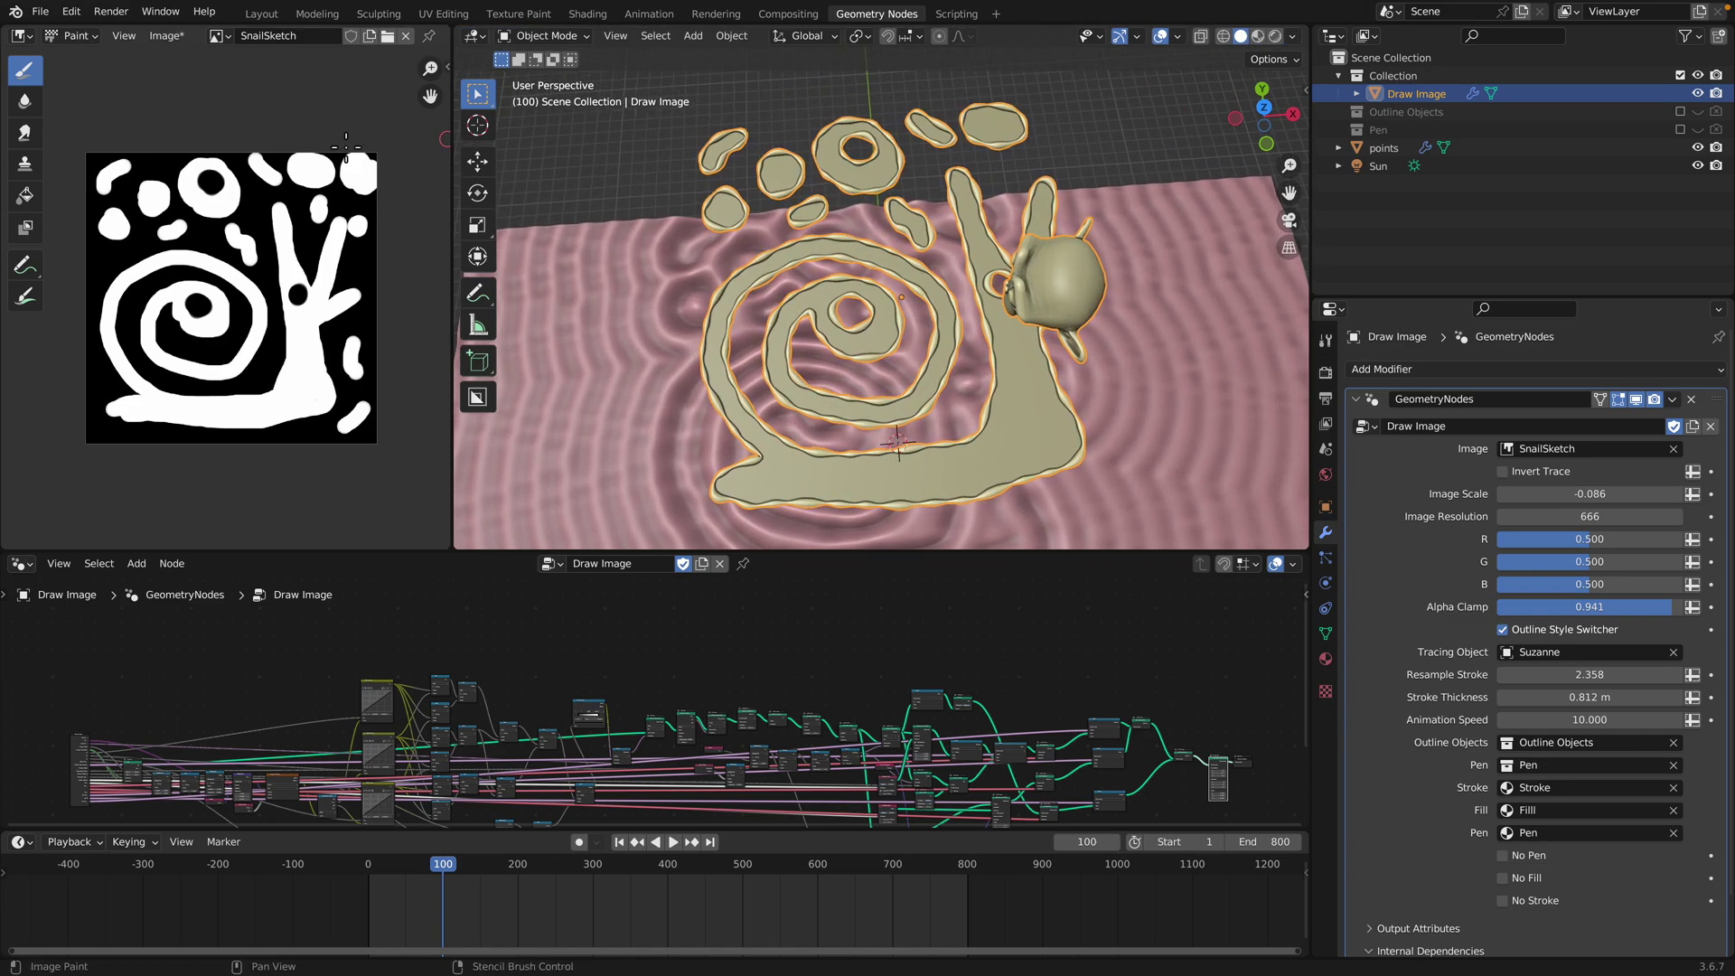
{"action": "left_click", "coordinate": [56, 38]}
{"action": "left_click", "coordinate": [70, 41]}
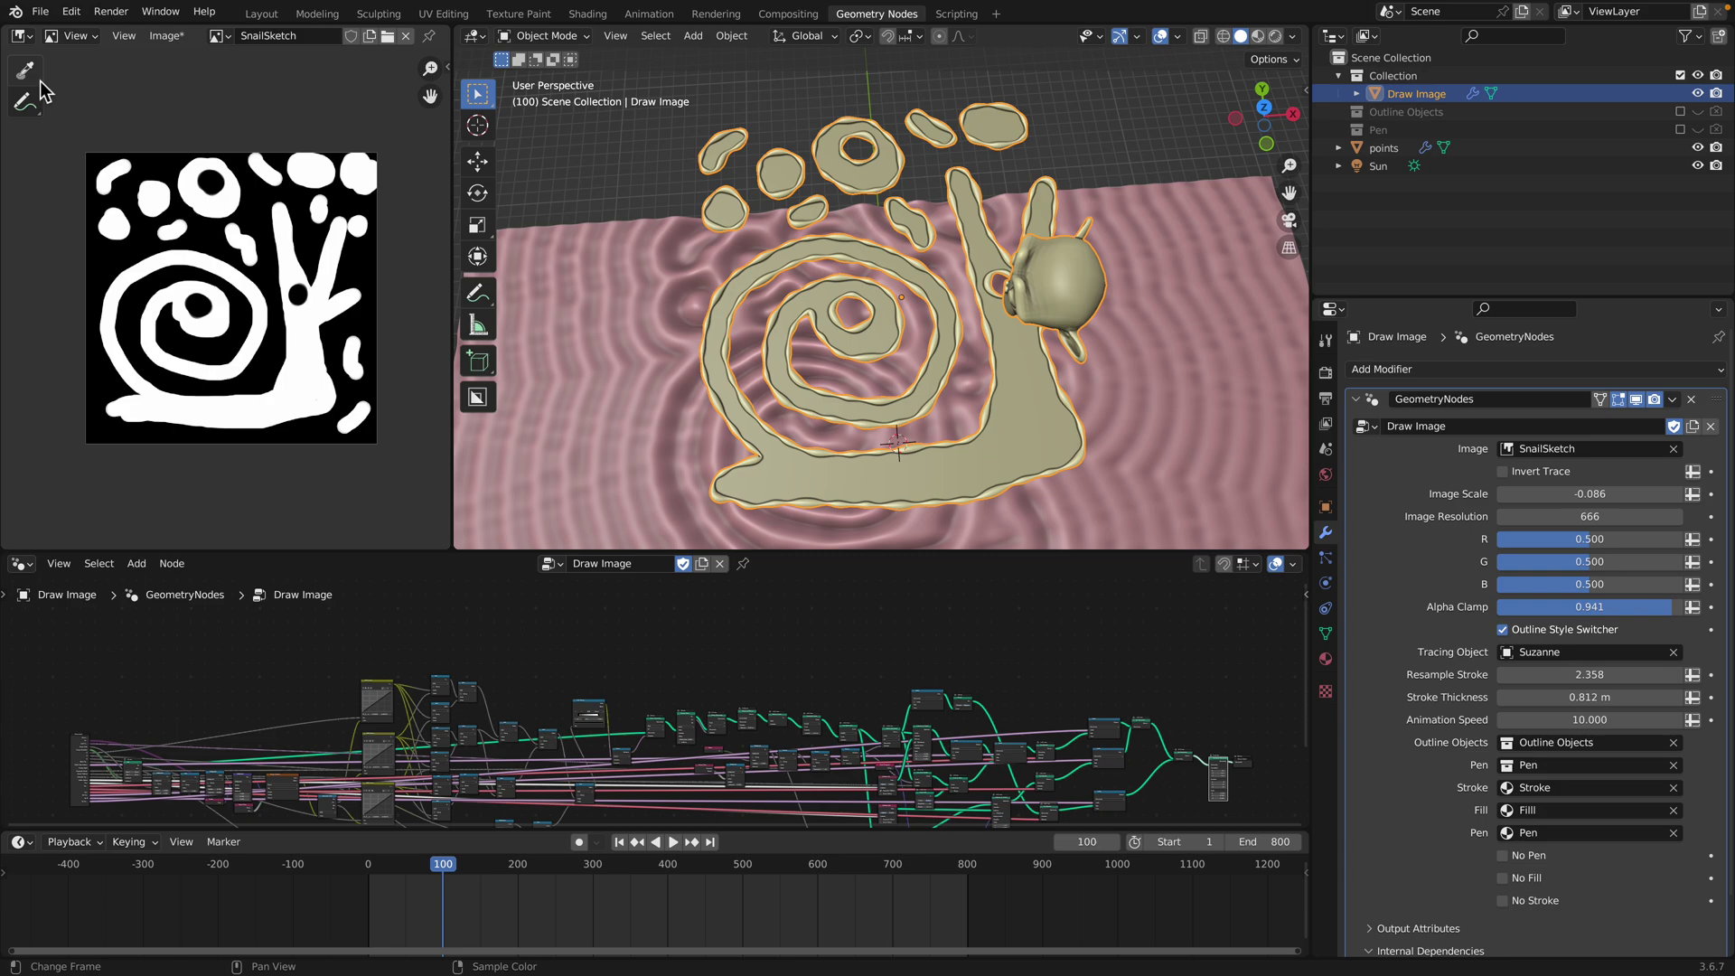
{"action": "left_click", "coordinate": [68, 36]}
{"action": "scroll", "coordinate": [940, 237], "scroll_direction": "down", "scroll_amount": 2}
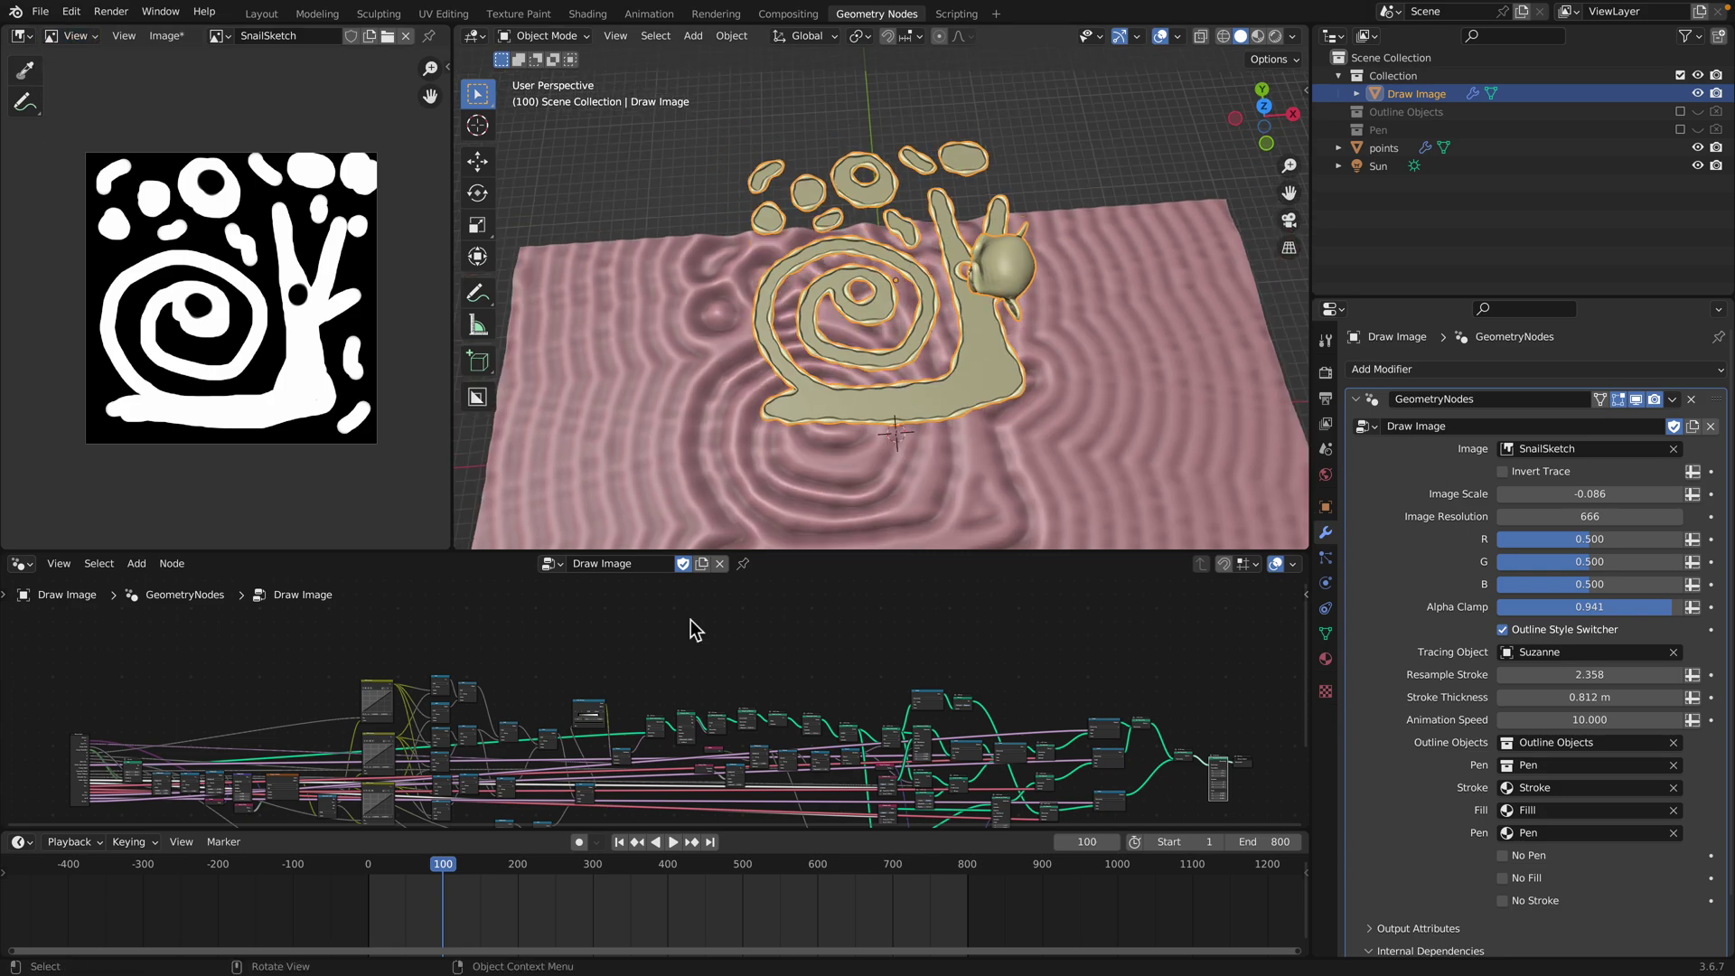
{"action": "mouse_move", "coordinate": [402, 869]}
{"action": "left_mouse_down"}
{"action": "mouse_move", "coordinate": [430, 868]}
{"action": "mouse_move", "coordinate": [376, 869]}
{"action": "left_mouse_up"}
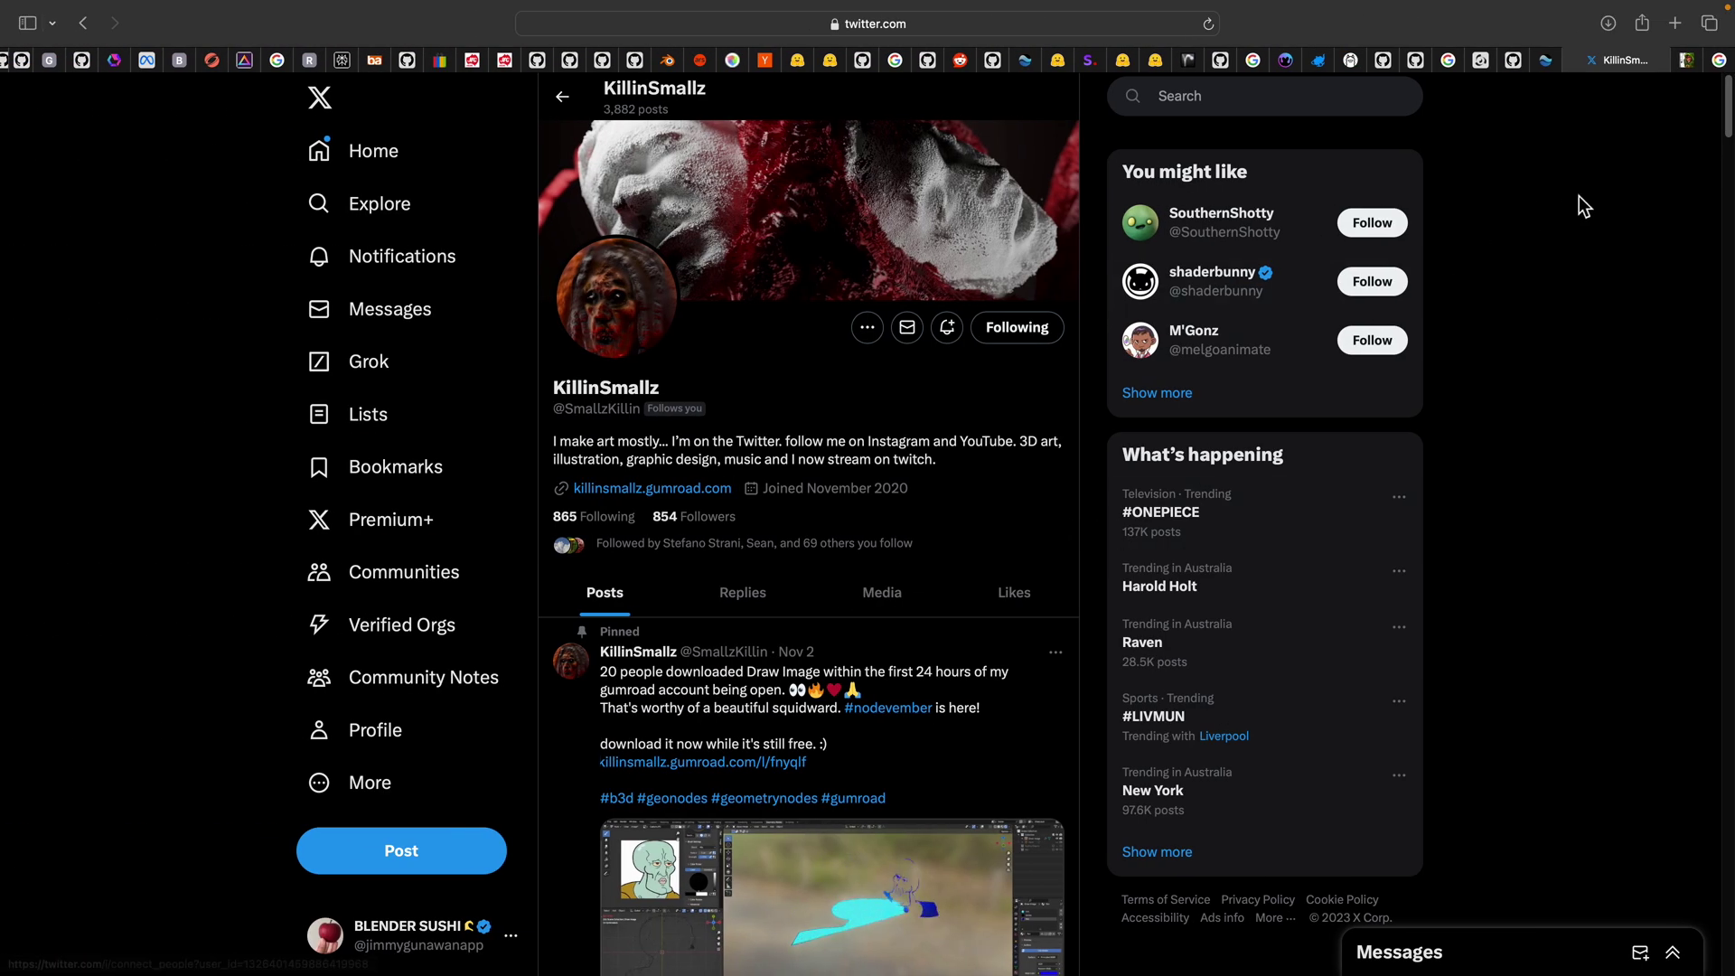
In the web browser, examine the Draw Image V1.1 product page on Gumroad, including its pay-what-you-want price field
{"action": "left_click", "coordinate": [1684, 64]}
{"action": "scroll", "coordinate": [477, 257], "scroll_direction": "up", "scroll_amount": 1}
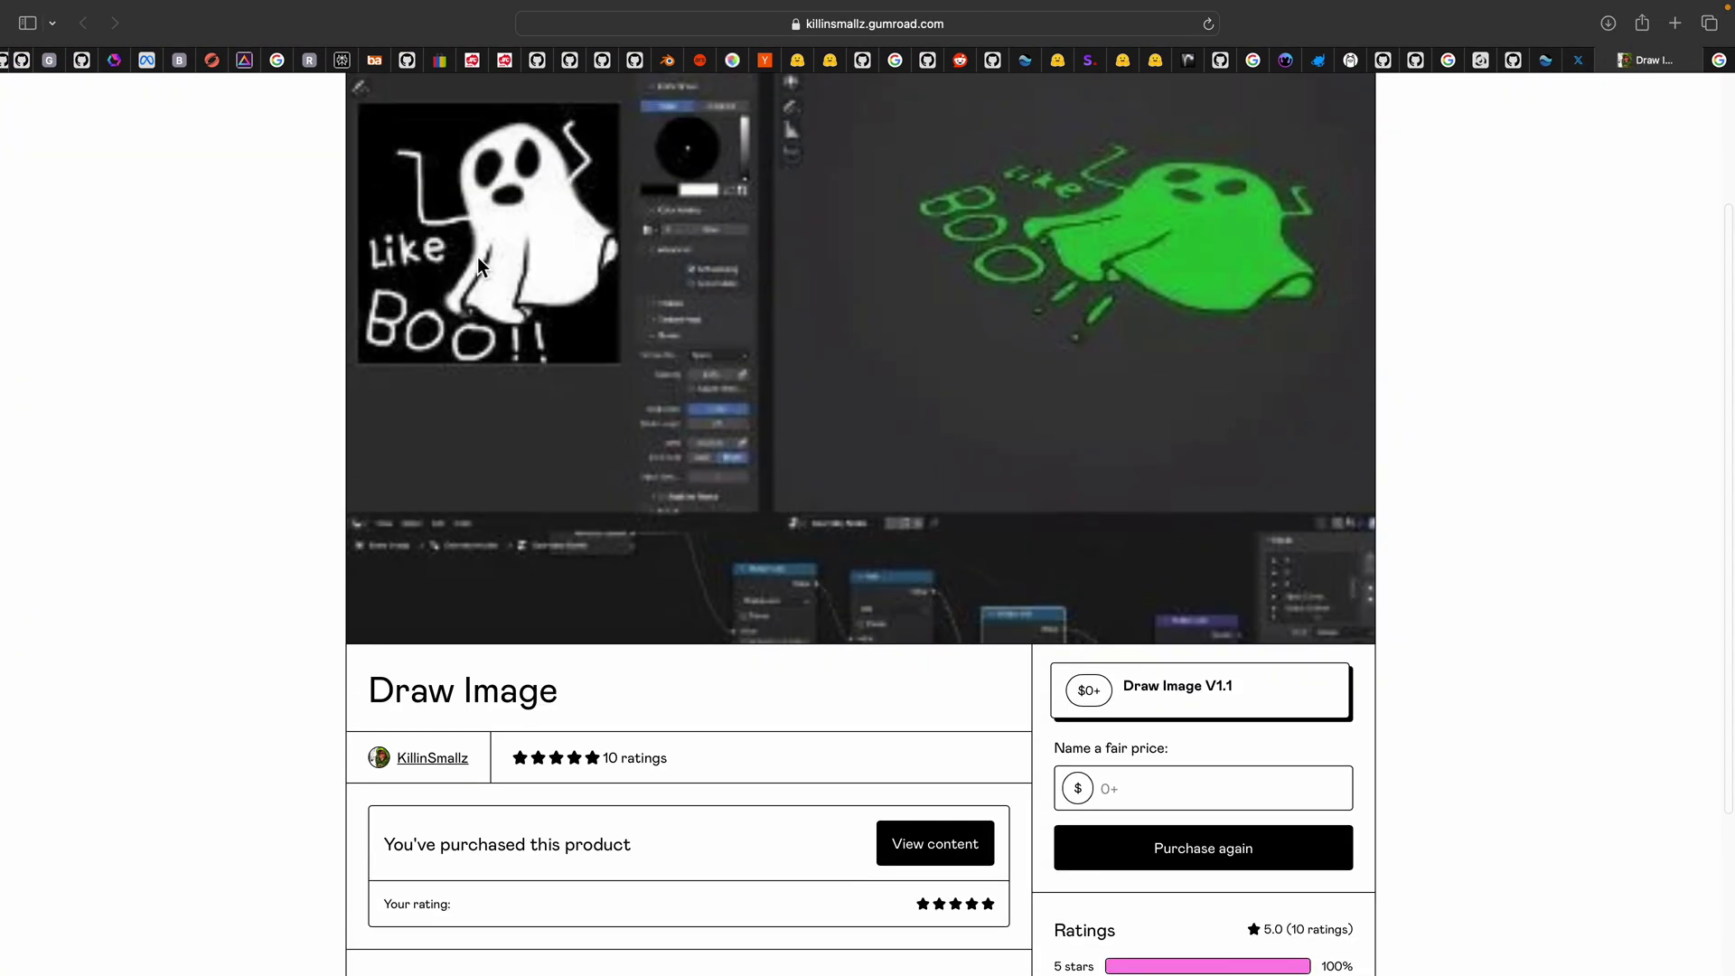
{"action": "left_click", "coordinate": [1164, 798]}
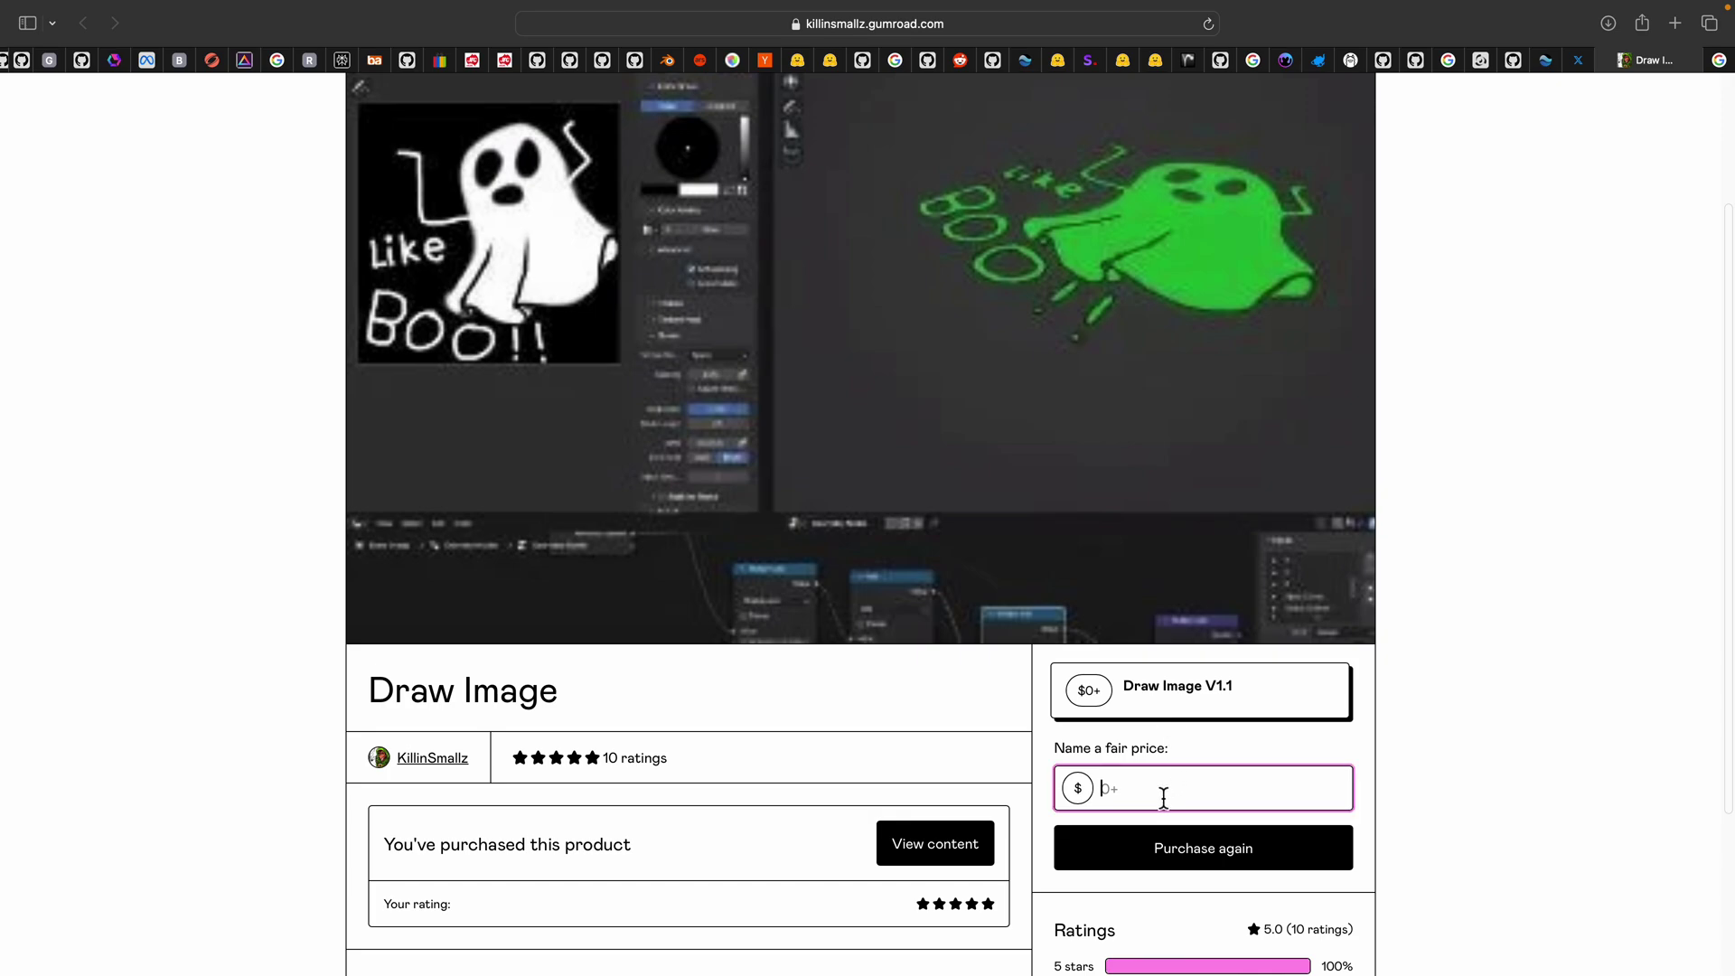
{"action": "left_click", "coordinate": [1447, 778]}
{"action": "scroll", "coordinate": [1449, 750], "scroll_direction": "down", "scroll_amount": 1}
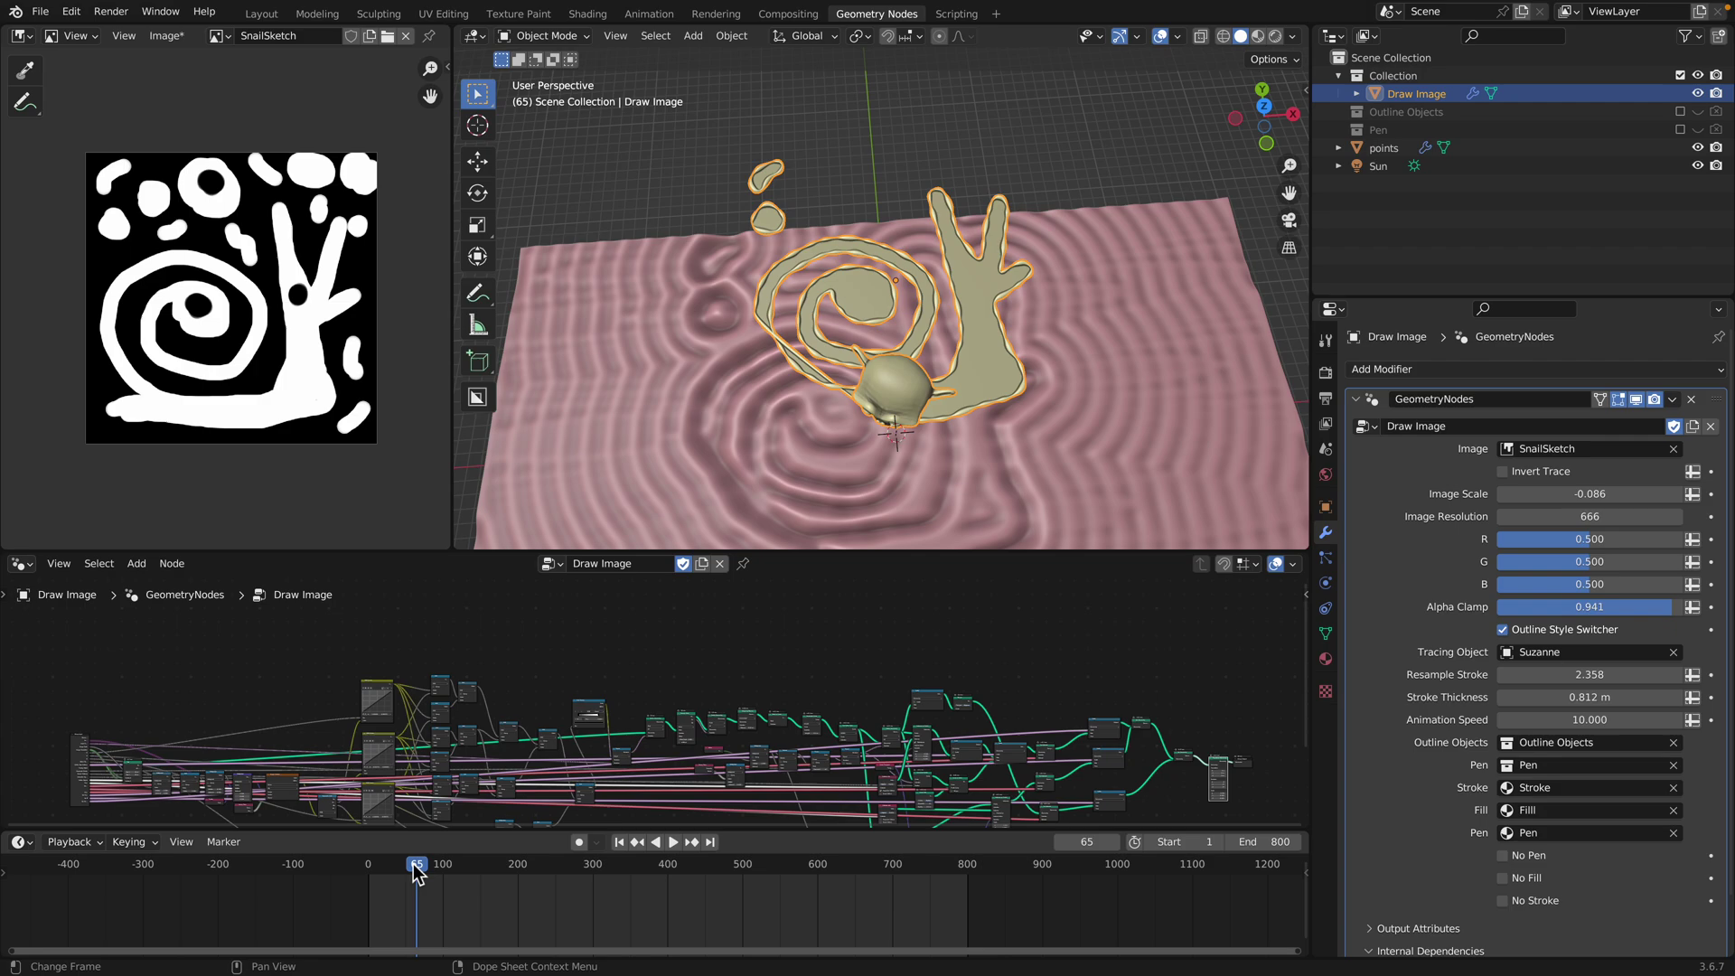
Play the tracing animation, pause it at frame 229, and examine the completed snail drawing up close
{"action": "key", "text": "space"}
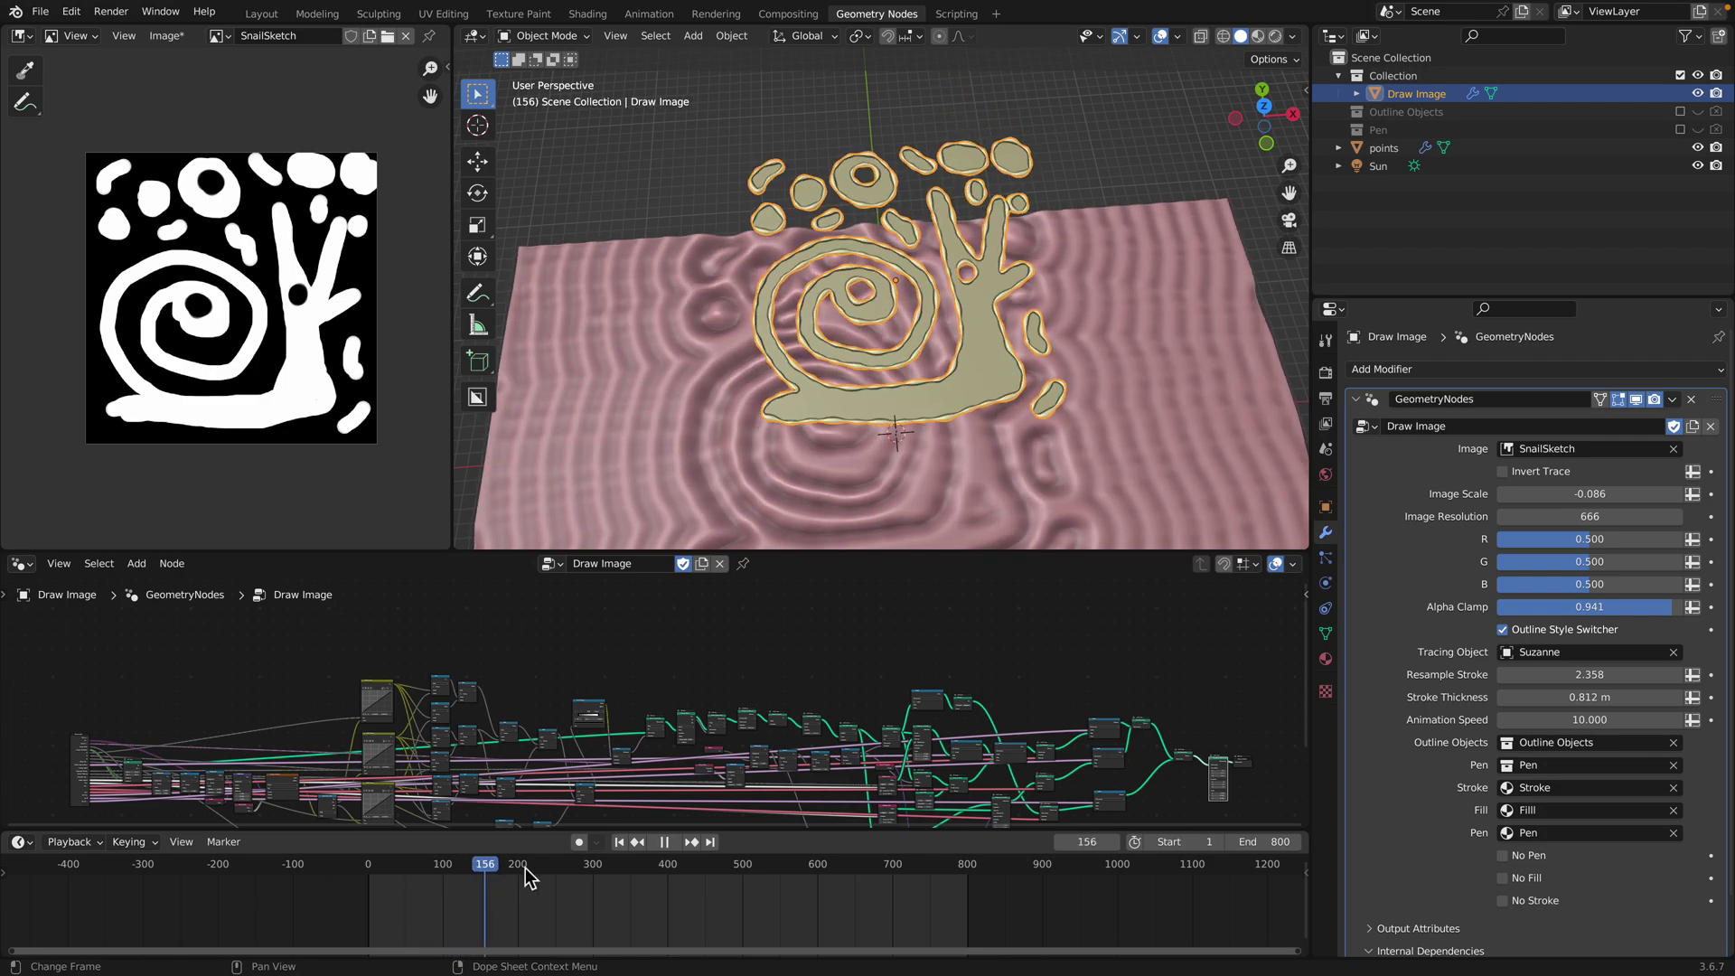
{"action": "key", "text": "space"}
{"action": "scroll", "coordinate": [994, 308], "scroll_direction": "up", "scroll_amount": 3}
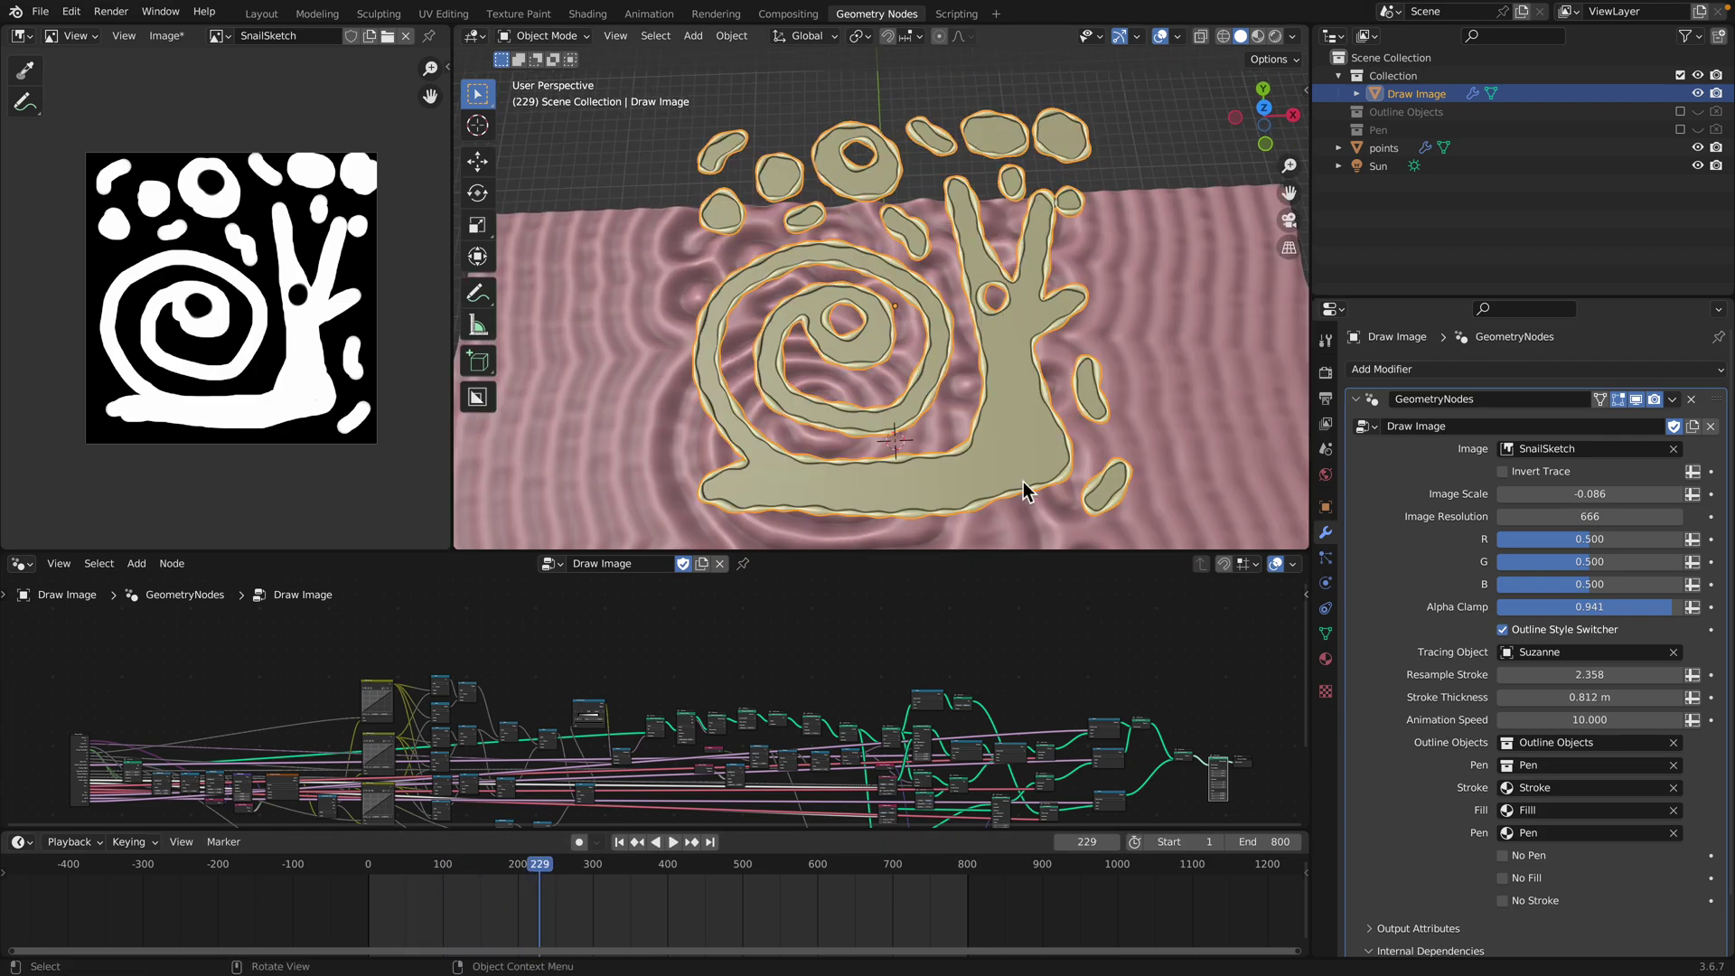
Make the 3D viewport taller and set the Draw Image modifier's Image Scale to 0.060
{"action": "left_click_drag", "start_coordinate": [1075, 553], "coordinate": [1097, 615]}
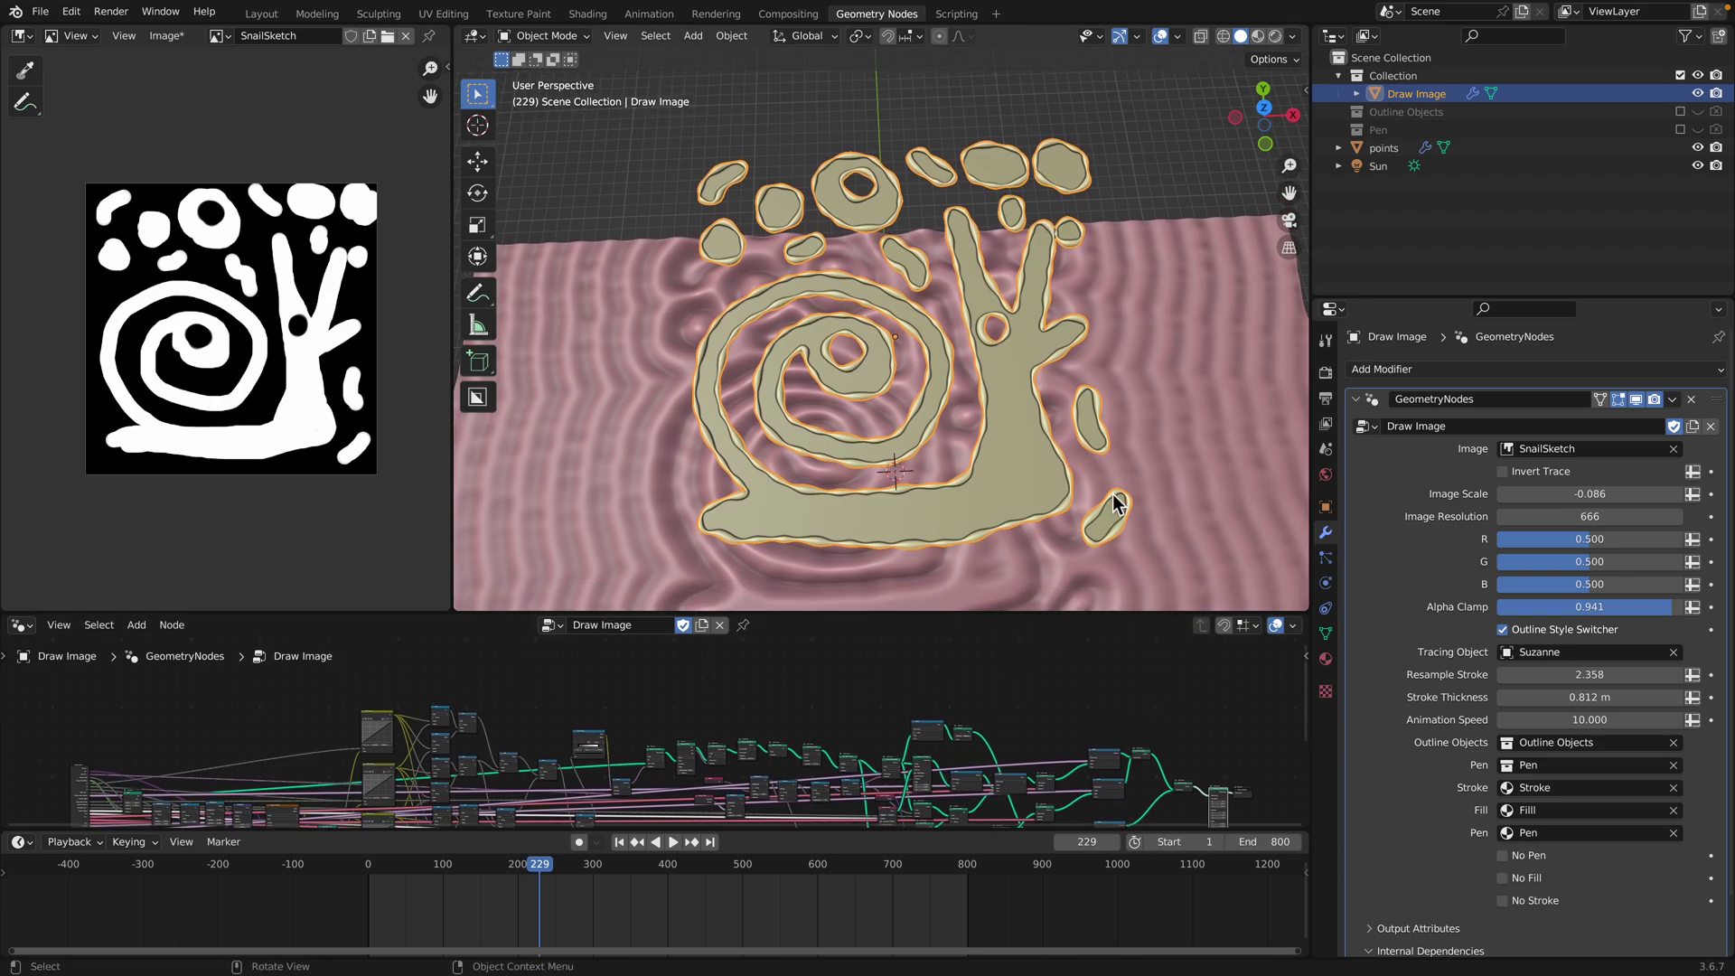
{"action": "left_click_drag", "start_coordinate": [1572, 508], "coordinate": [1722, 494]}
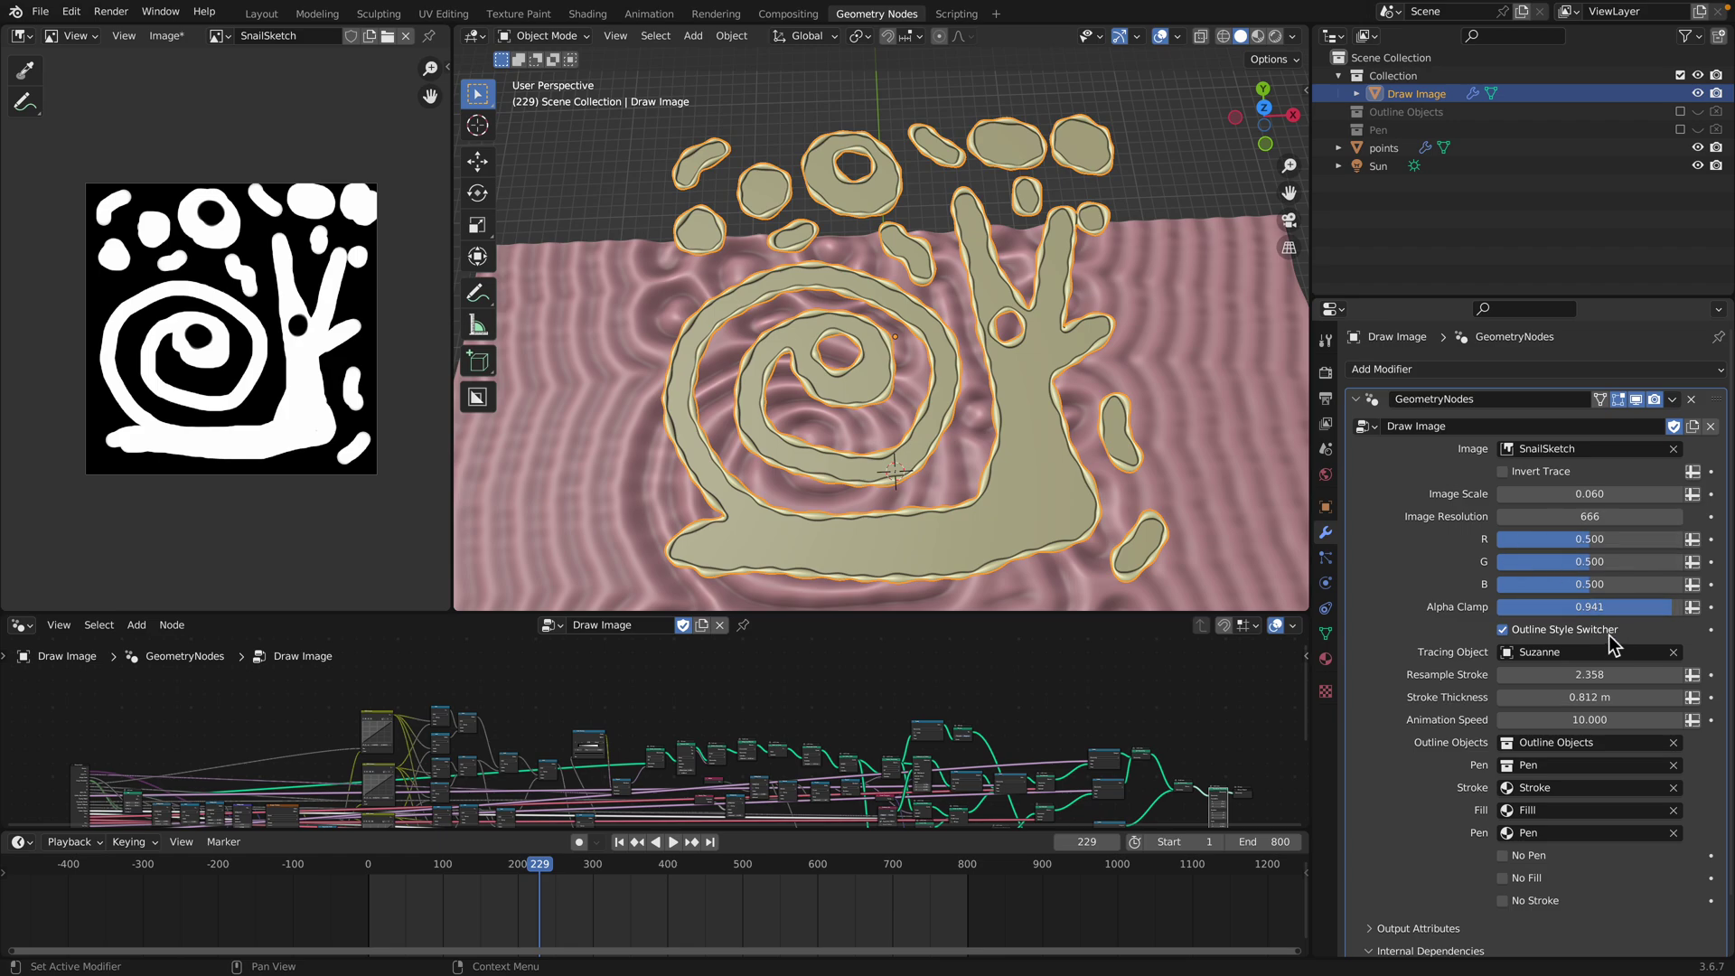
{"action": "scroll", "coordinate": [1595, 625], "scroll_direction": "down", "scroll_amount": 2}
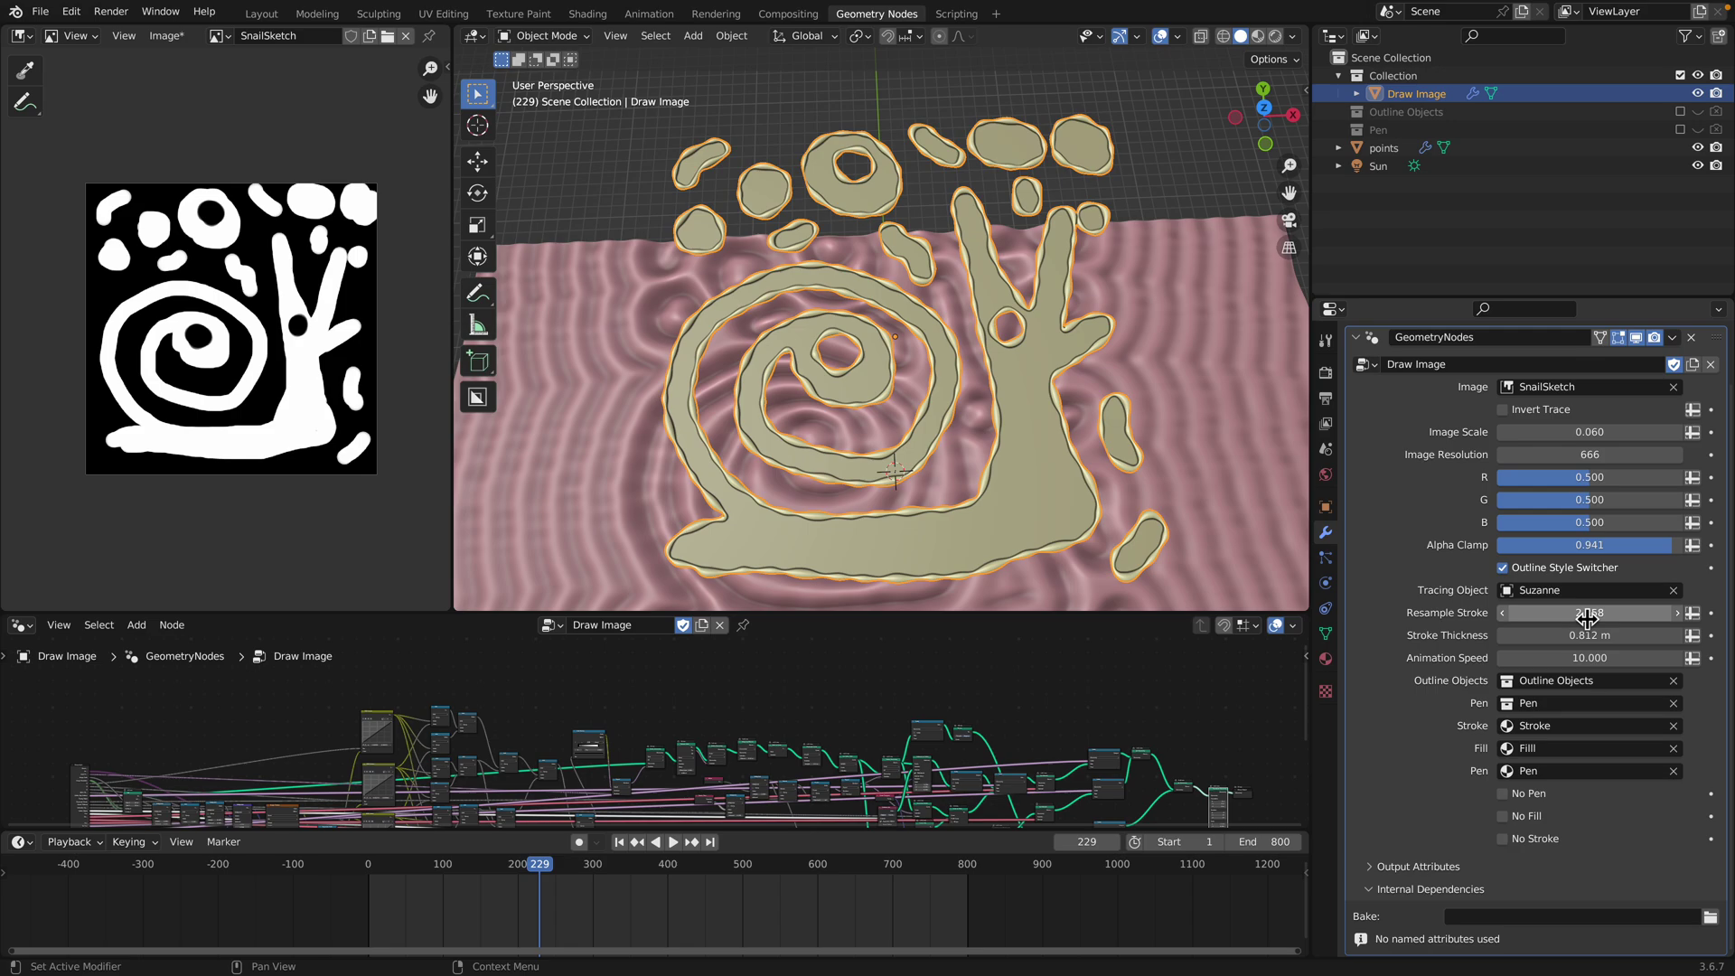
Set the modifier's Resample Stroke to 3.620 and Stroke Thickness to 0.772 m, and clear its Fill material
{"action": "left_click_drag", "start_coordinate": [1592, 617], "coordinate": [1708, 619]}
{"action": "key", "text": "Return"}
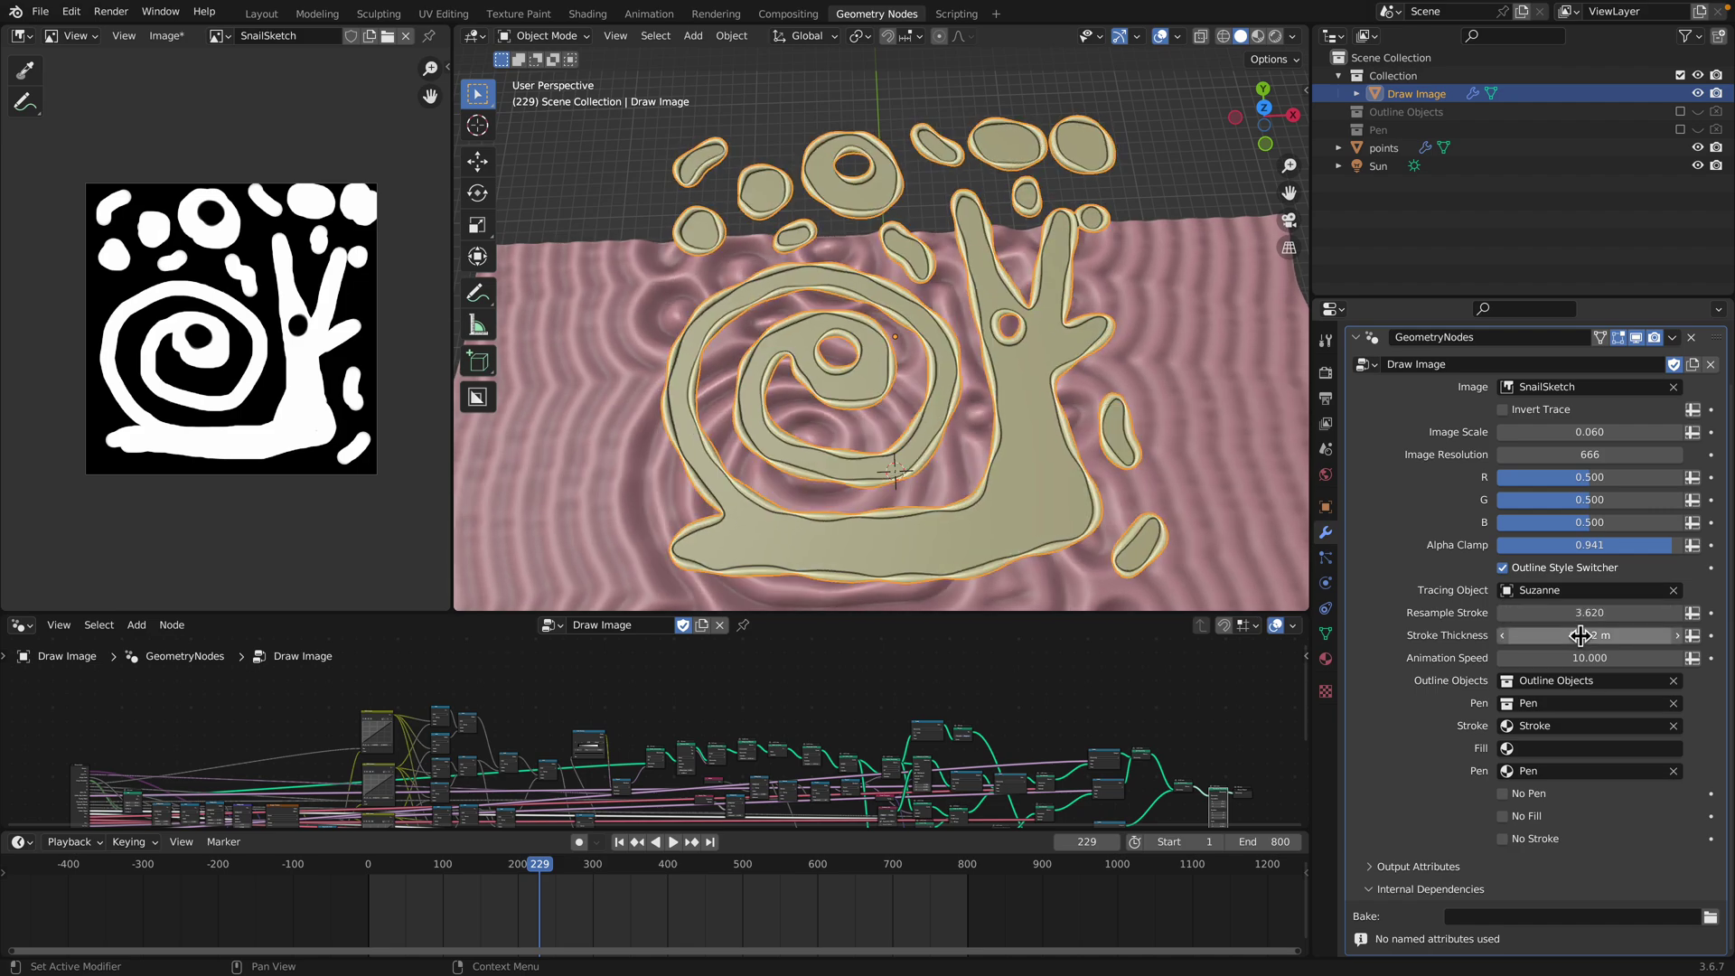
{"action": "mouse_move", "coordinate": [1590, 635]}
{"action": "left_mouse_down"}
{"action": "mouse_move", "coordinate": [1662, 635]}
{"action": "mouse_move", "coordinate": [1576, 638]}
{"action": "left_mouse_up"}
{"action": "scroll", "coordinate": [1088, 453], "scroll_direction": "down", "scroll_amount": 2}
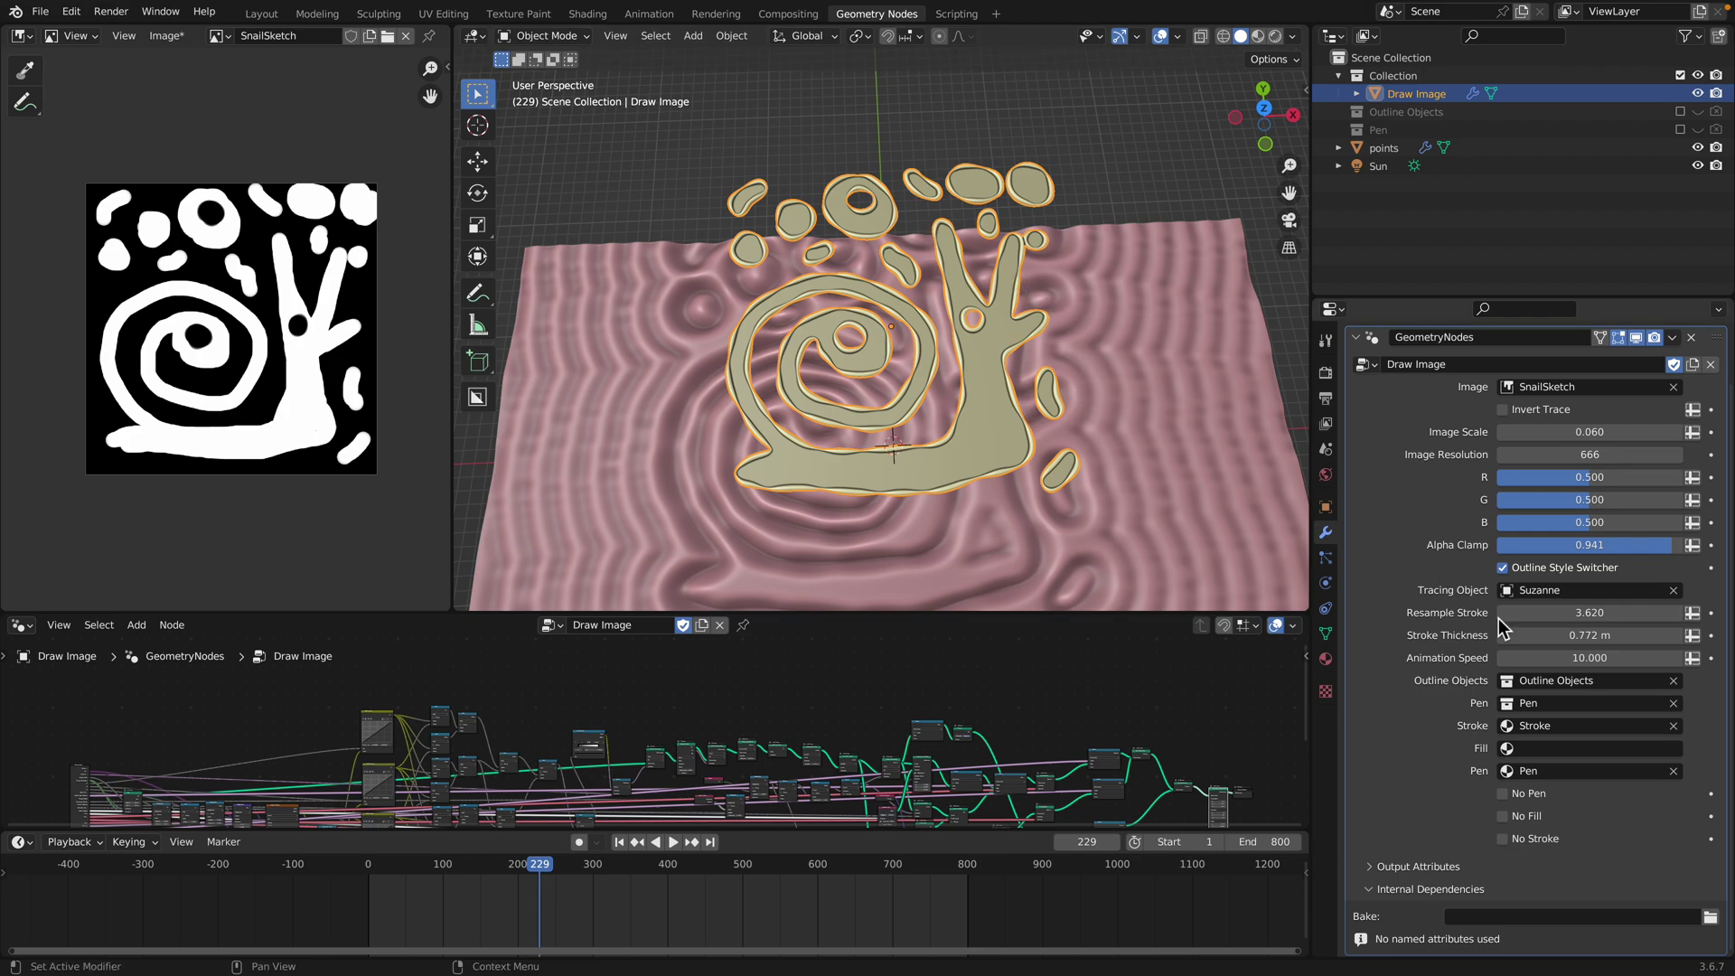
Set the Animation Speed to 5 and scrub through the tracing animation to check the new pace
{"action": "double_click", "coordinate": [1595, 659]}
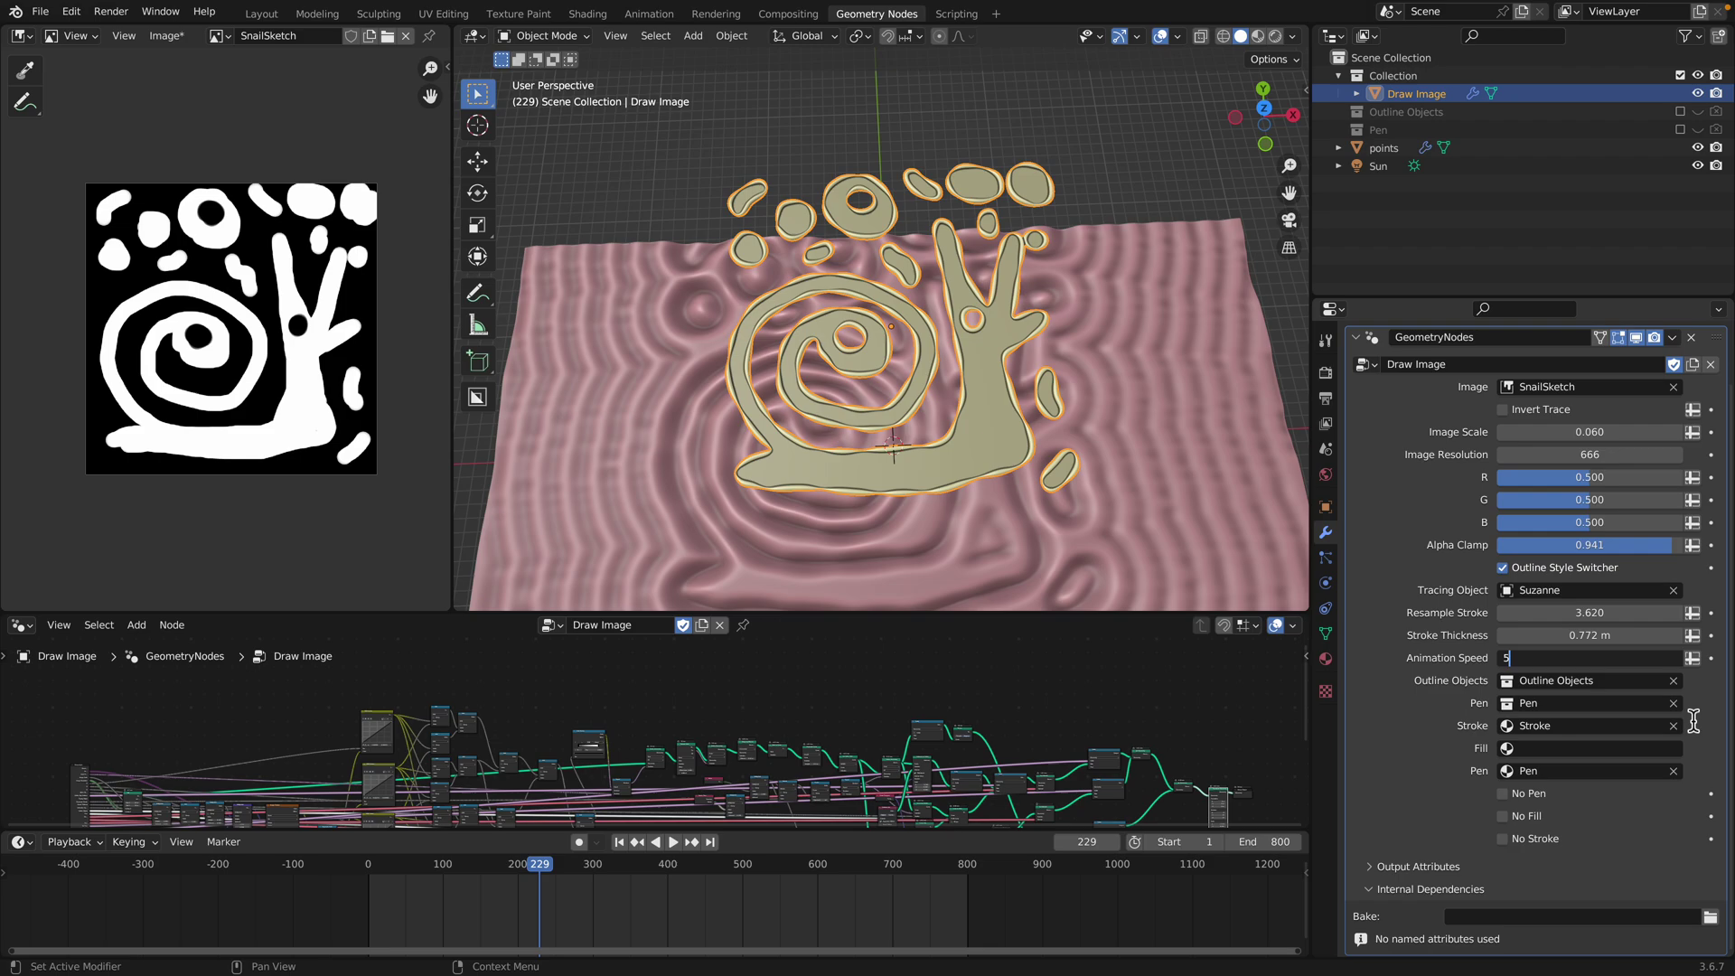
{"action": "key", "text": "Return"}
{"action": "left_click_drag", "start_coordinate": [375, 874], "coordinate": [569, 869]}
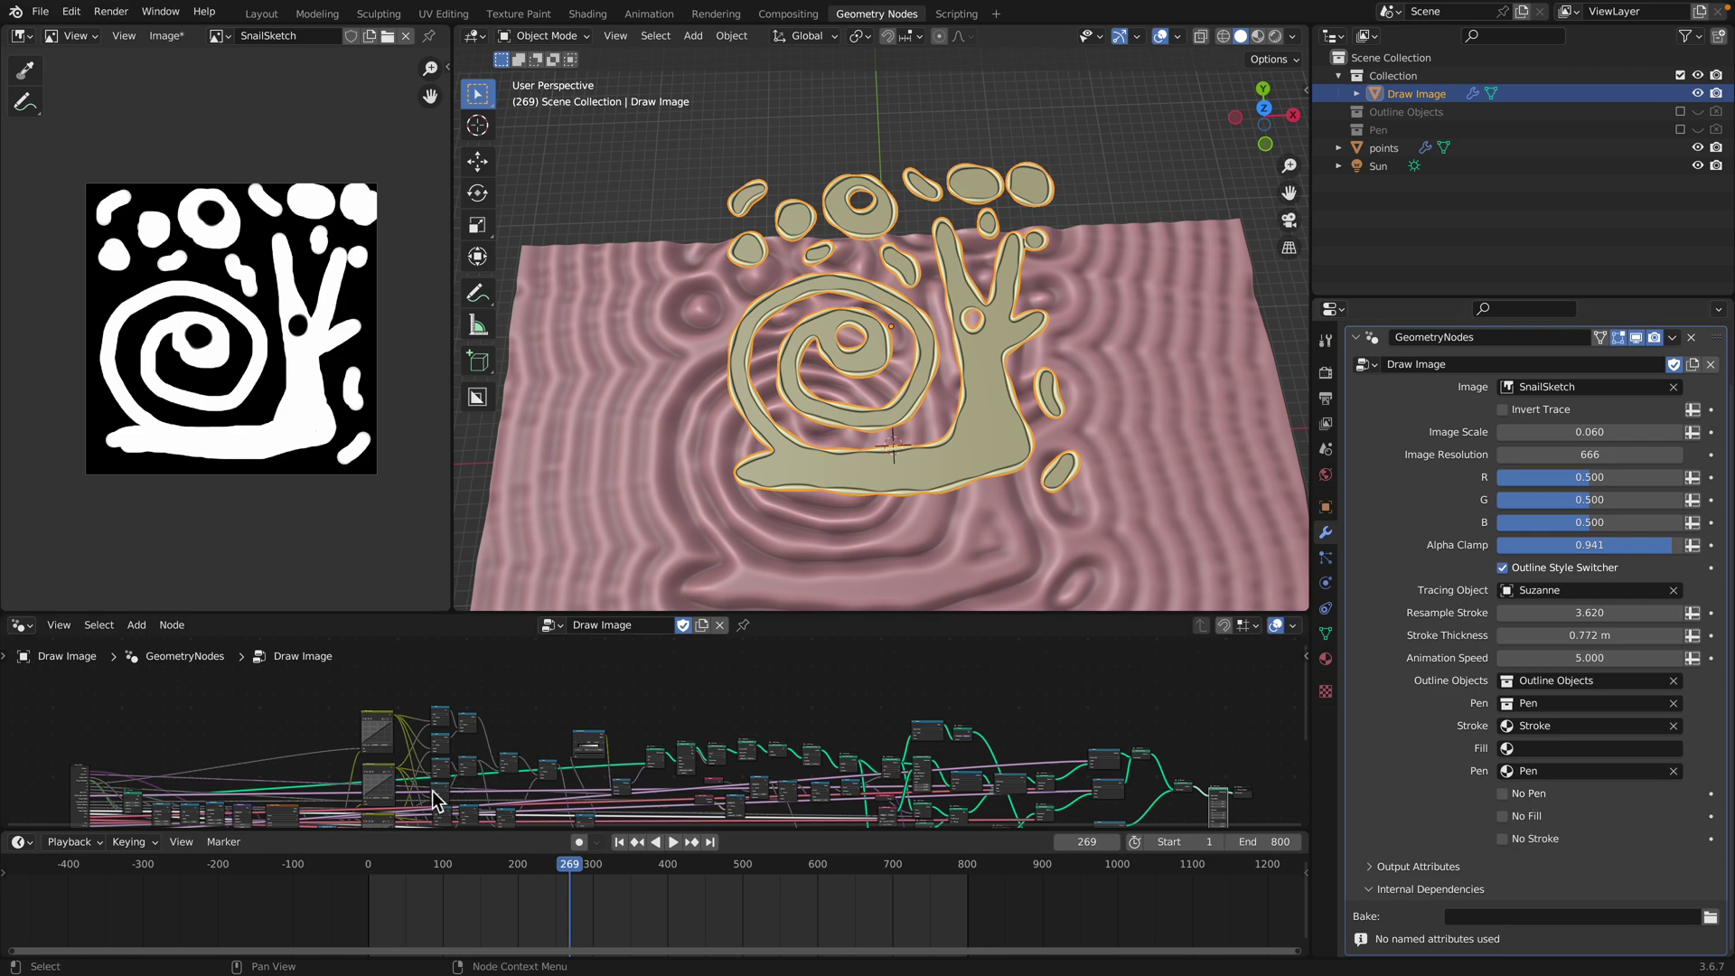
{"action": "left_click_drag", "start_coordinate": [480, 863], "coordinate": [493, 865]}
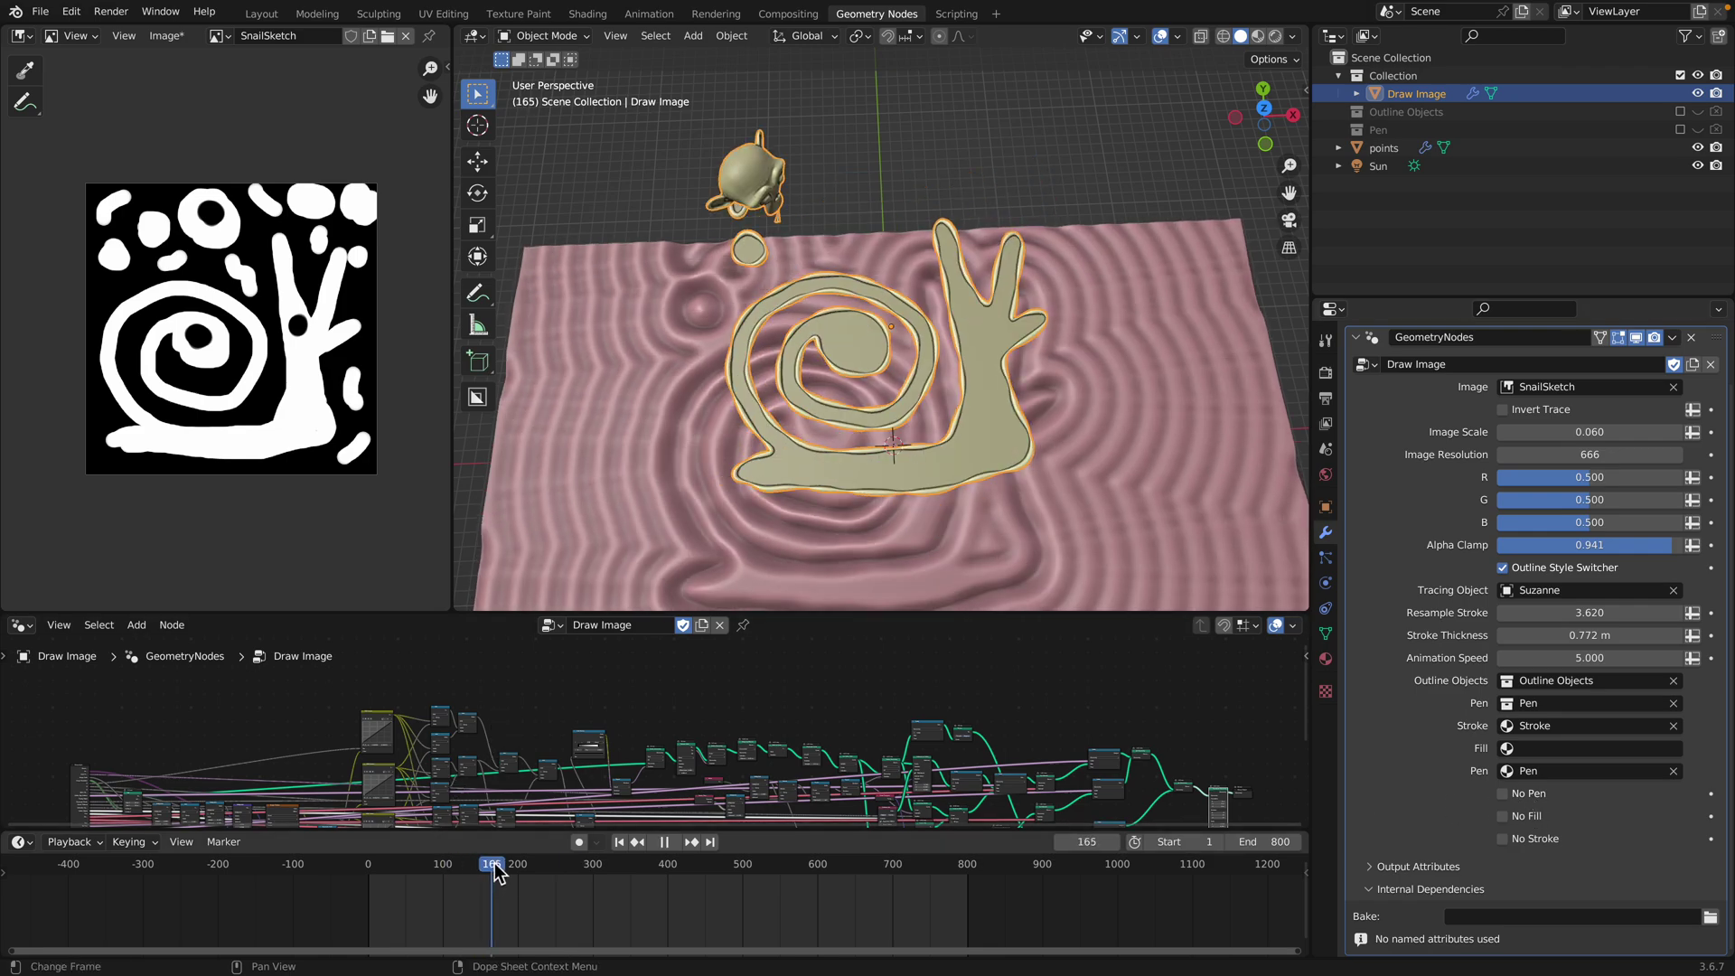
Enable No Pen to hide the tracing Suzanne, and play and scrub the animation to frame 207
{"action": "left_click", "coordinate": [1503, 794]}
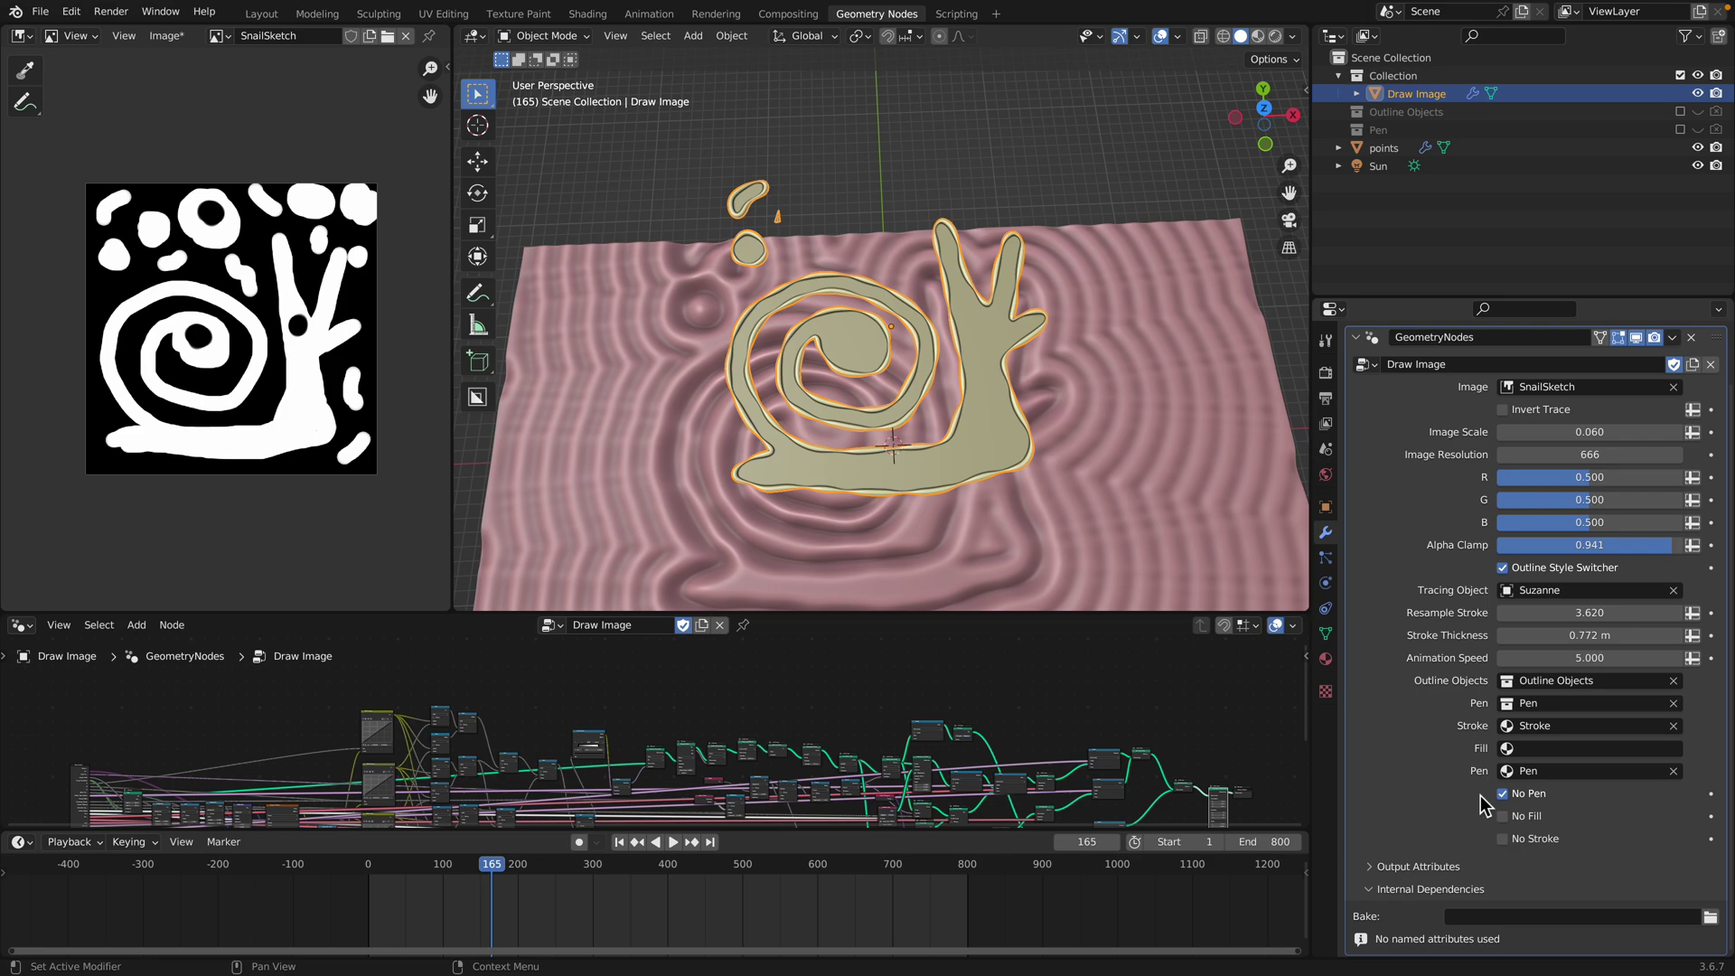
{"action": "key", "text": "space"}
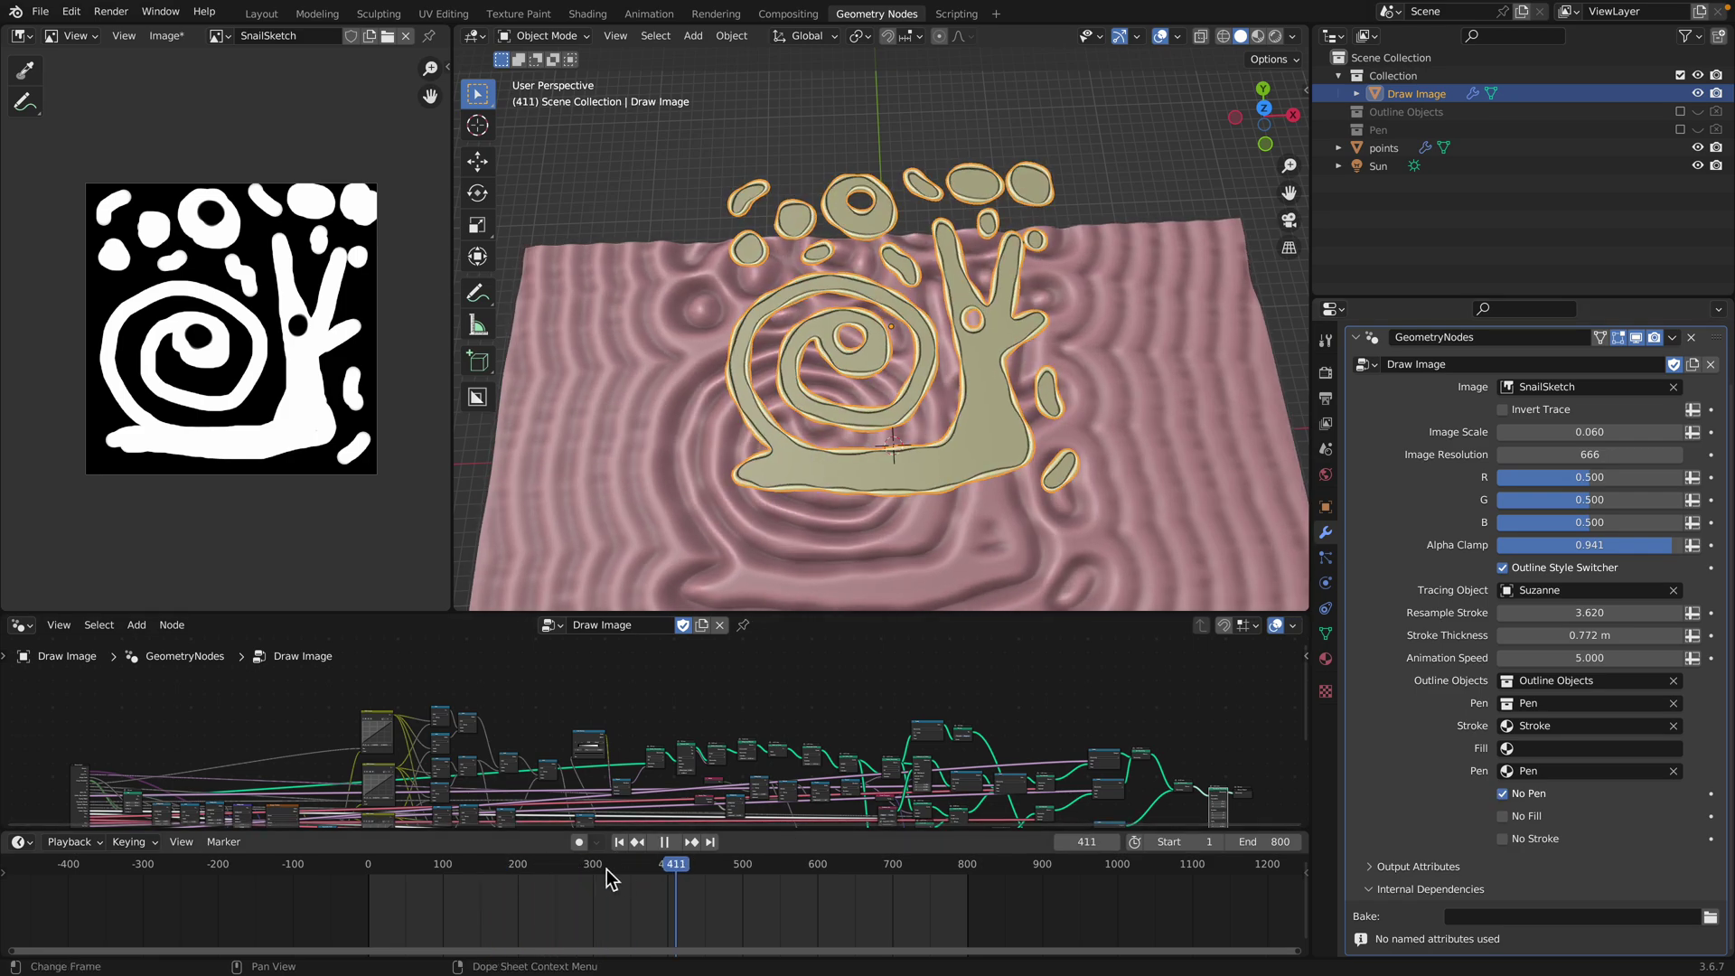
{"action": "left_click_drag", "start_coordinate": [606, 869], "coordinate": [522, 868]}
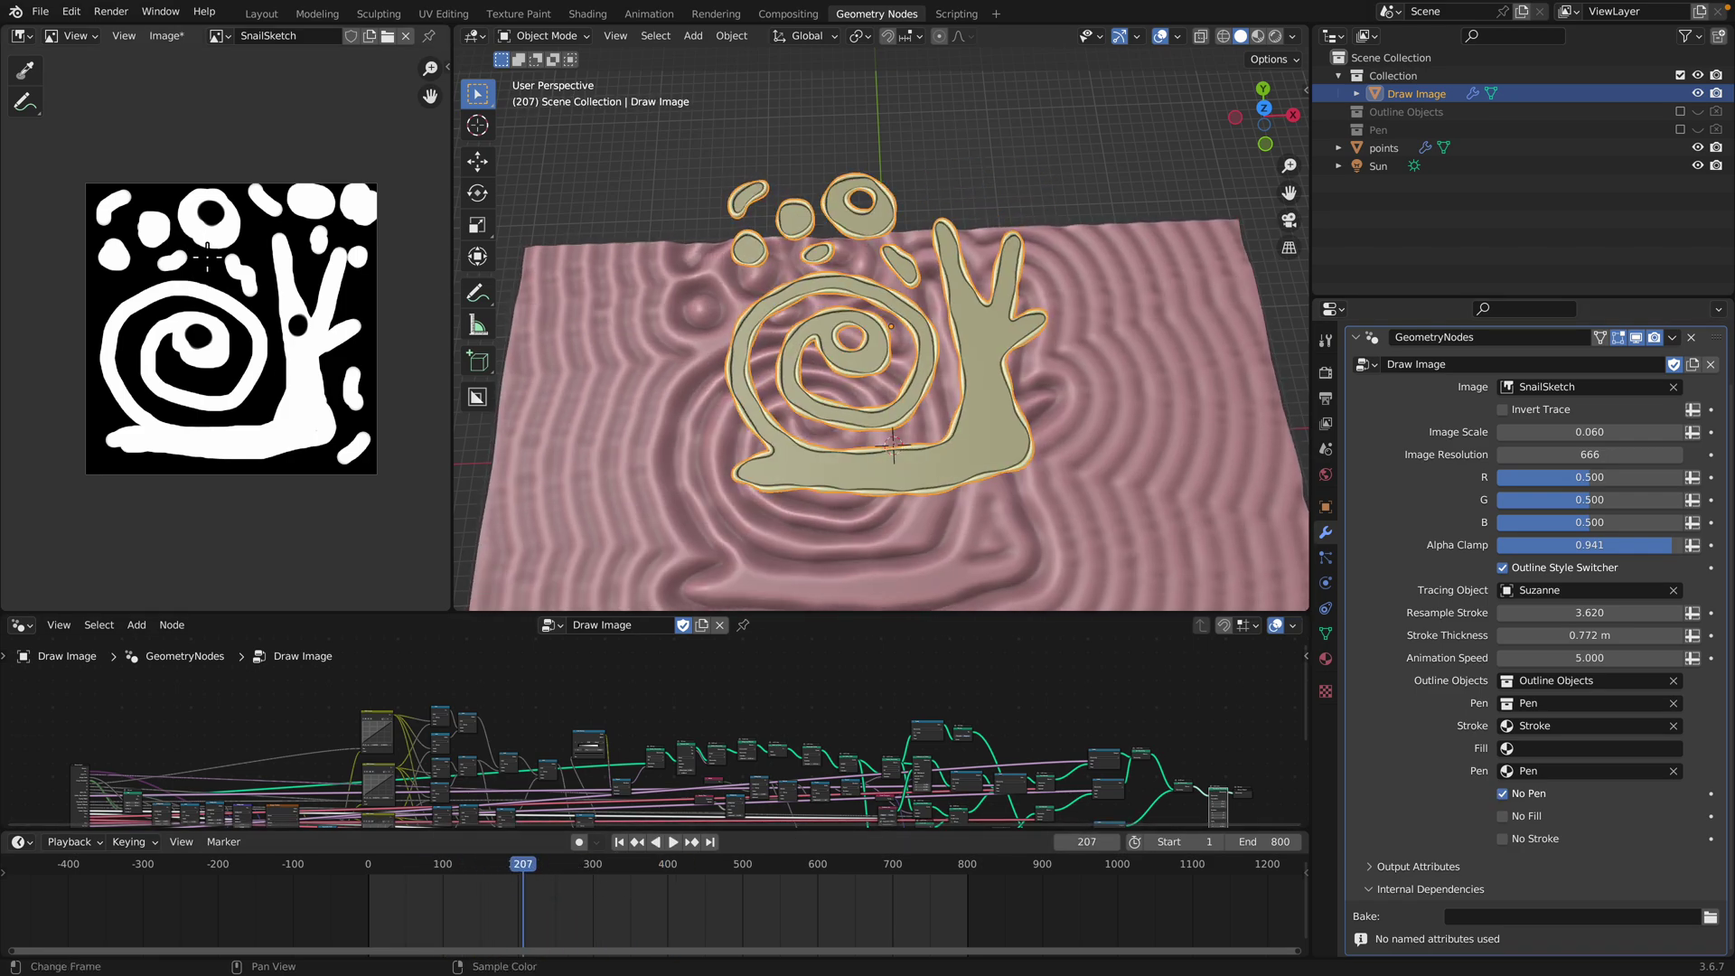
Save the project under the incremented file name Draw Image test 017.blend
{"action": "left_click", "coordinate": [40, 11]}
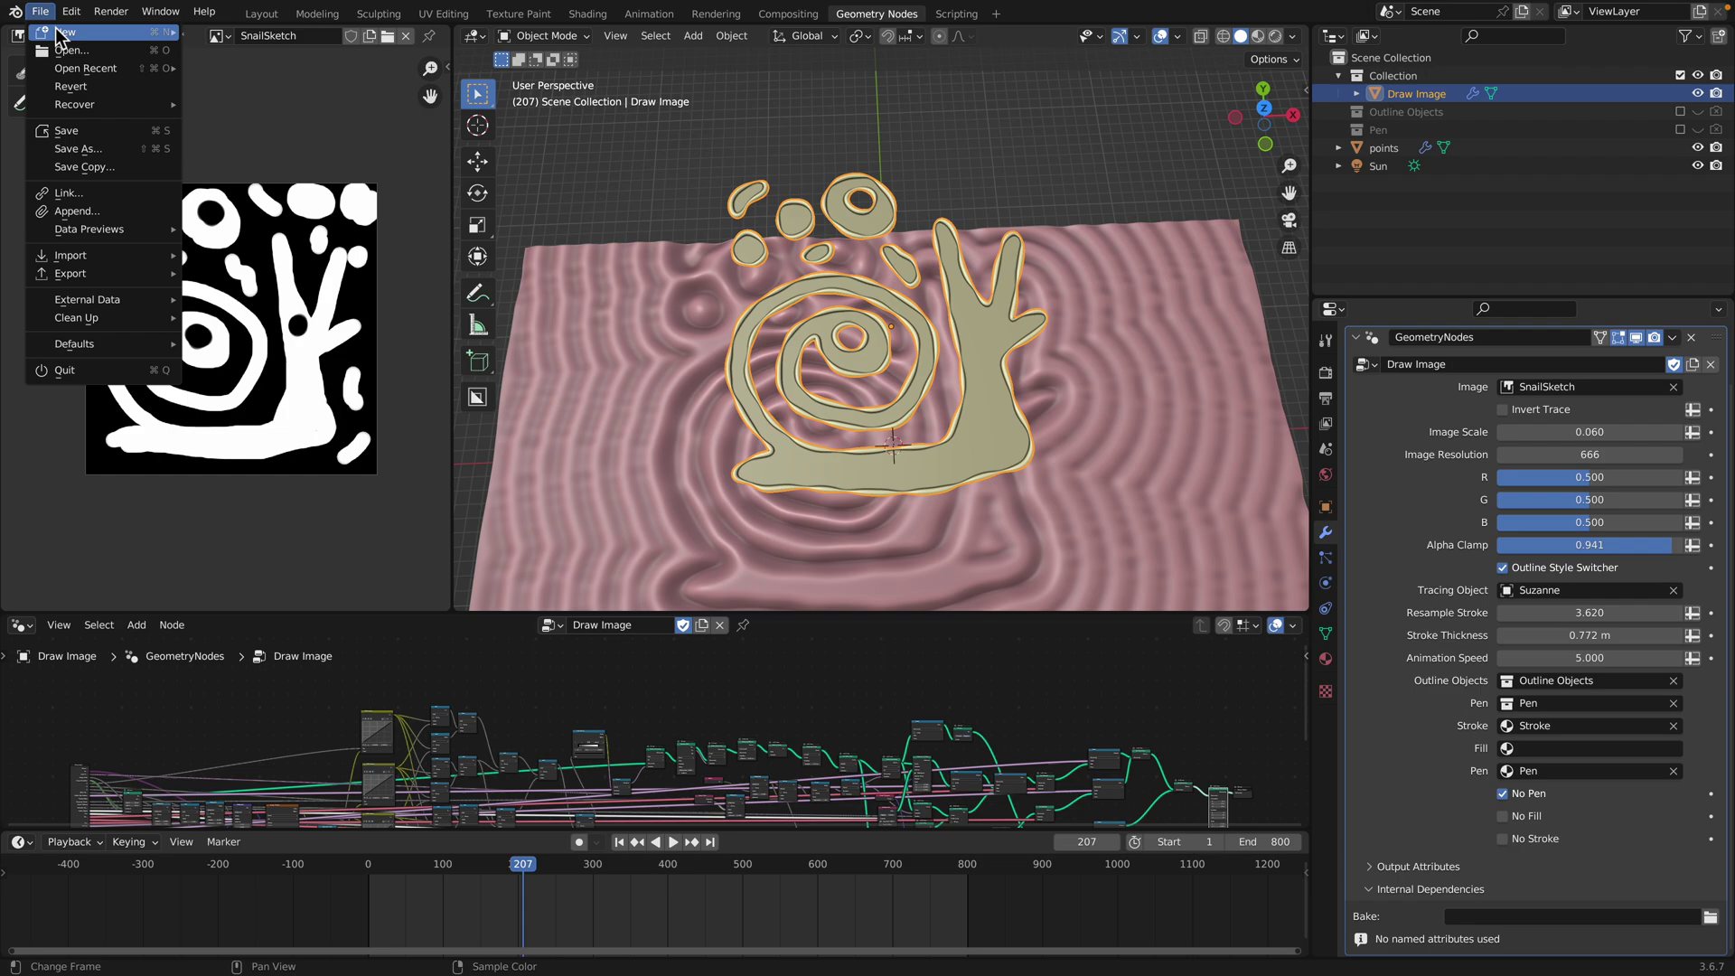
{"action": "left_click", "coordinate": [101, 148]}
{"action": "left_click", "coordinate": [1092, 823]}
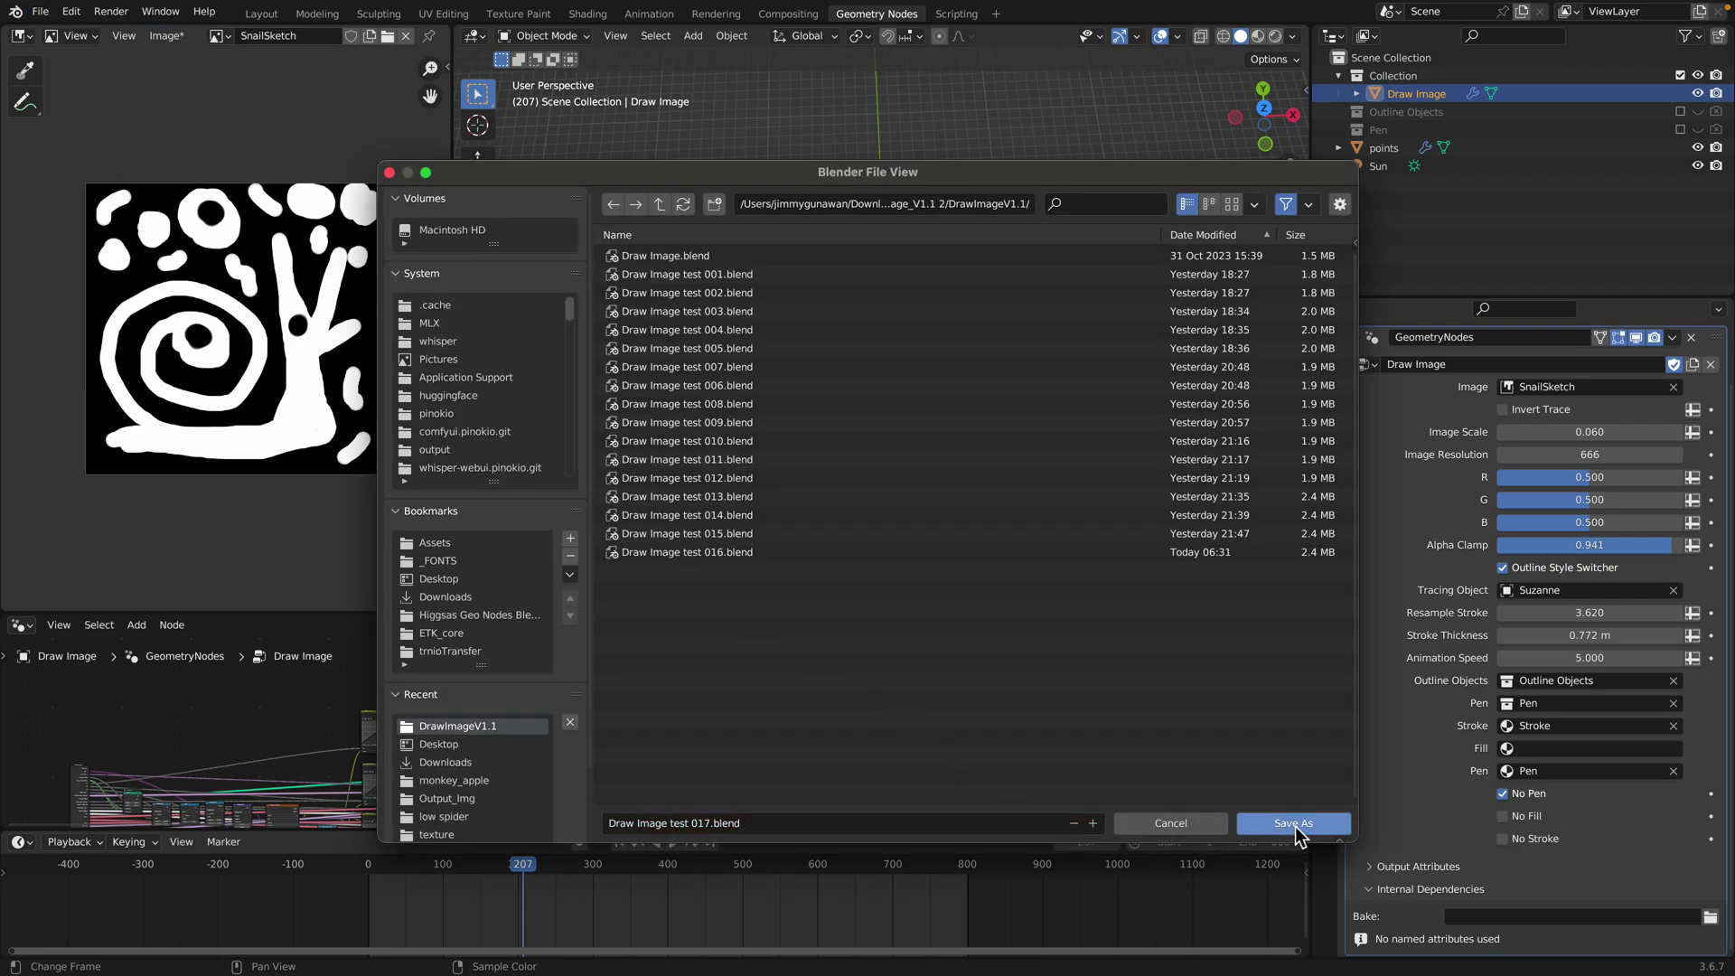
{"action": "left_click", "coordinate": [1287, 822]}
{"action": "left_click", "coordinate": [168, 35]}
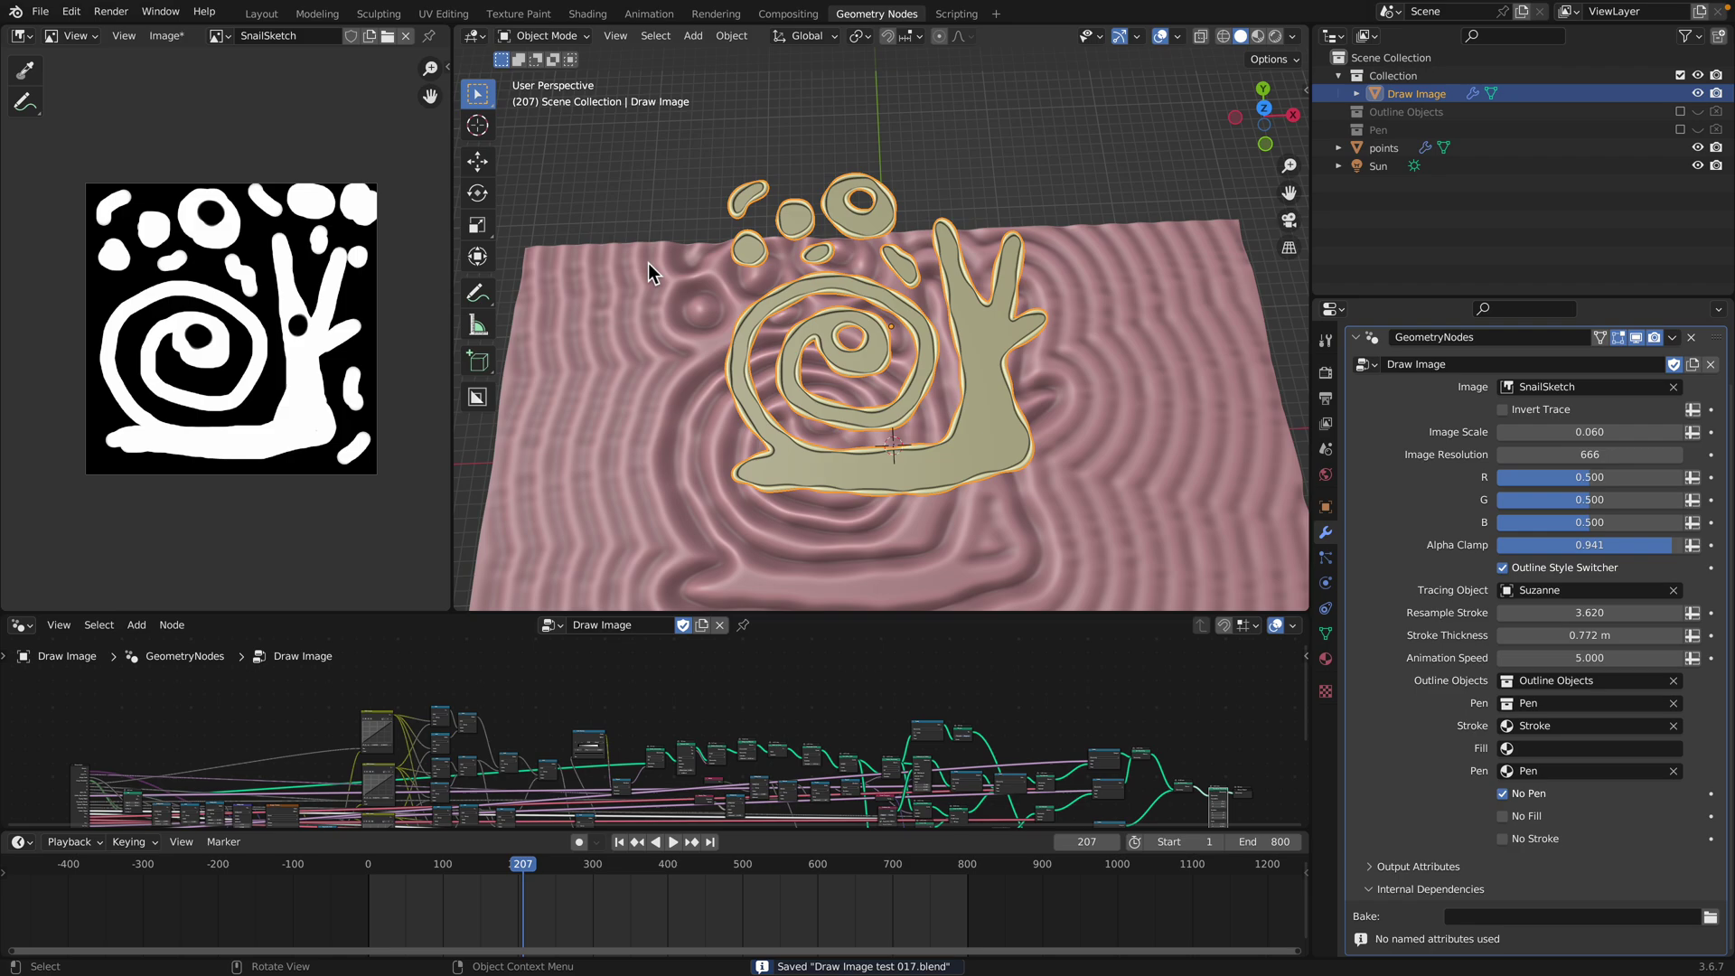
Scrub the animation to frame 359 and examine the drawing and the ripple surface beneath it from several angles
{"action": "left_click_drag", "start_coordinate": [406, 870], "coordinate": [637, 872]}
{"action": "scroll", "coordinate": [1124, 314], "scroll_direction": "down", "scroll_amount": 4}
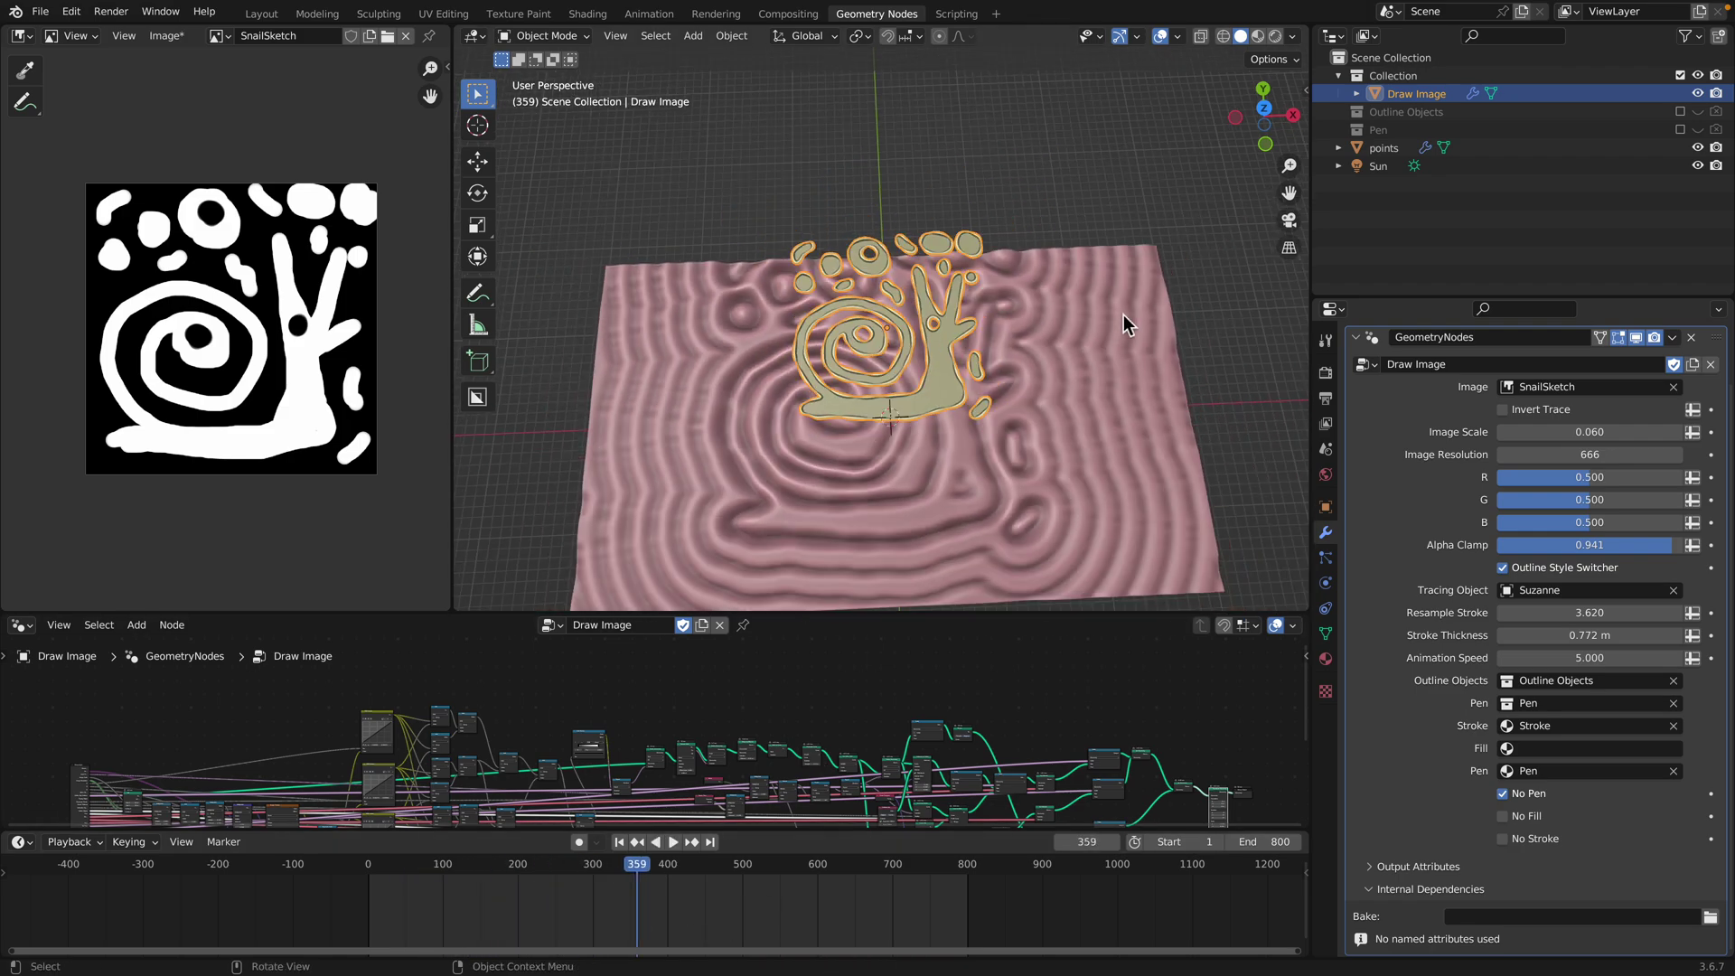
{"action": "middle_click_drag", "start_coordinate": [1025, 448], "coordinate": [1017, 373]}
{"action": "middle_click_drag", "start_coordinate": [924, 278], "coordinate": [929, 224]}
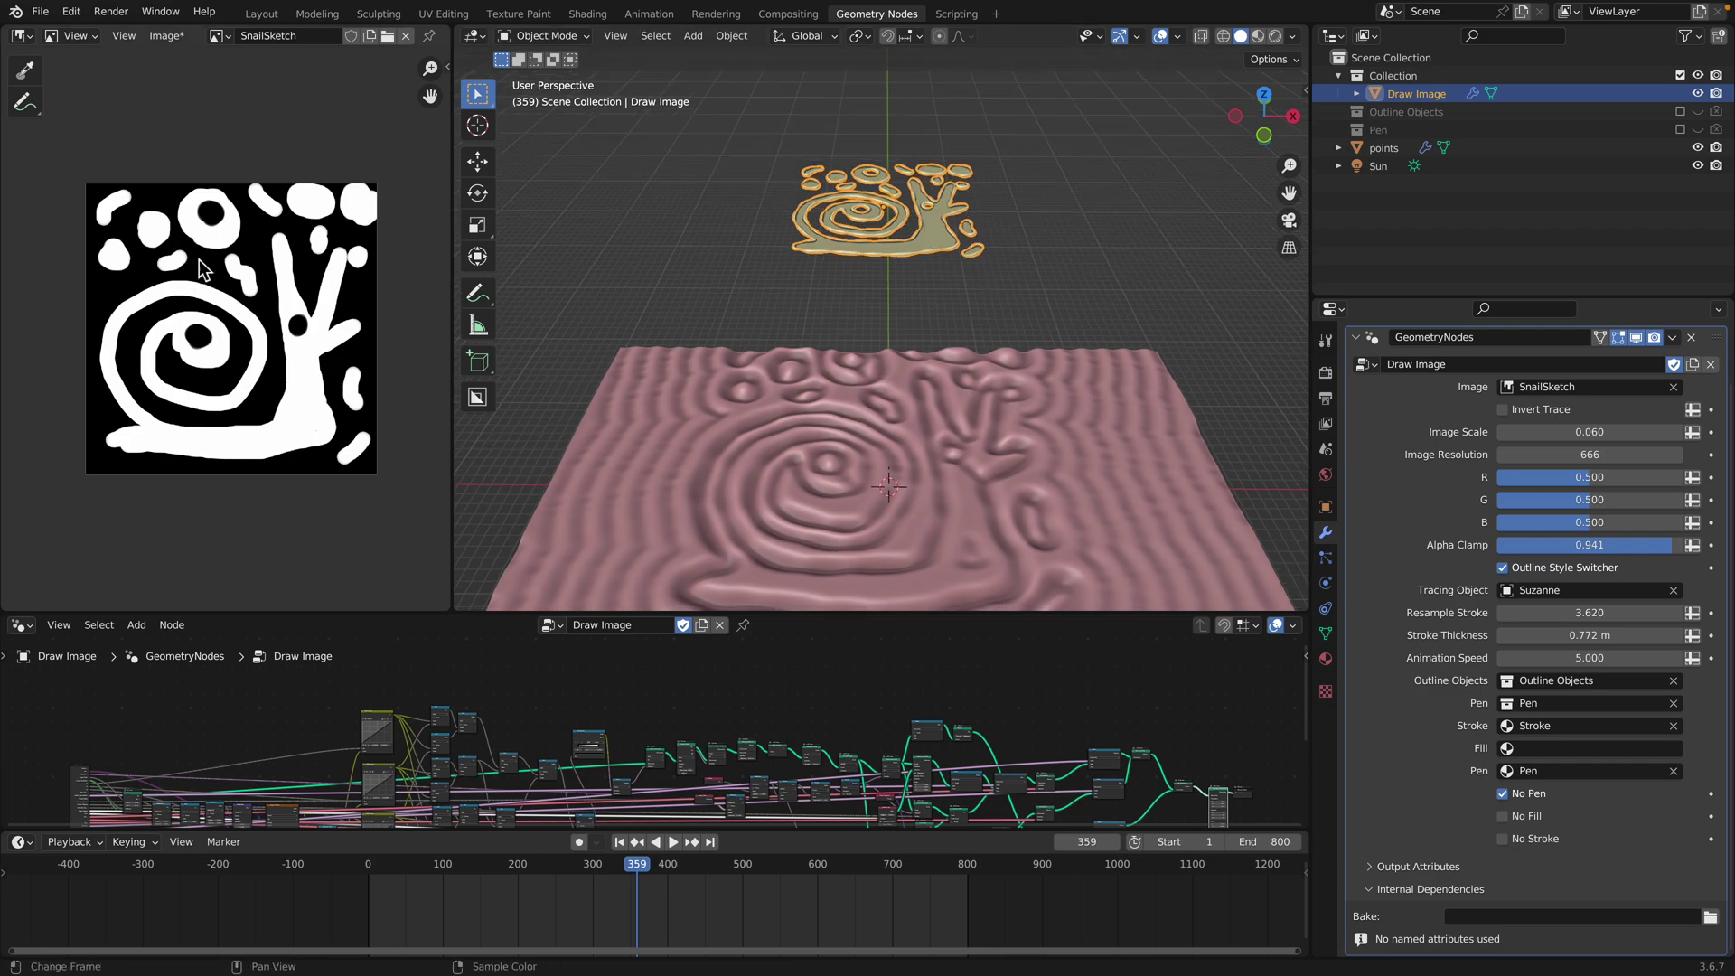
{"action": "scroll", "coordinate": [892, 289], "scroll_direction": "up", "scroll_amount": 2}
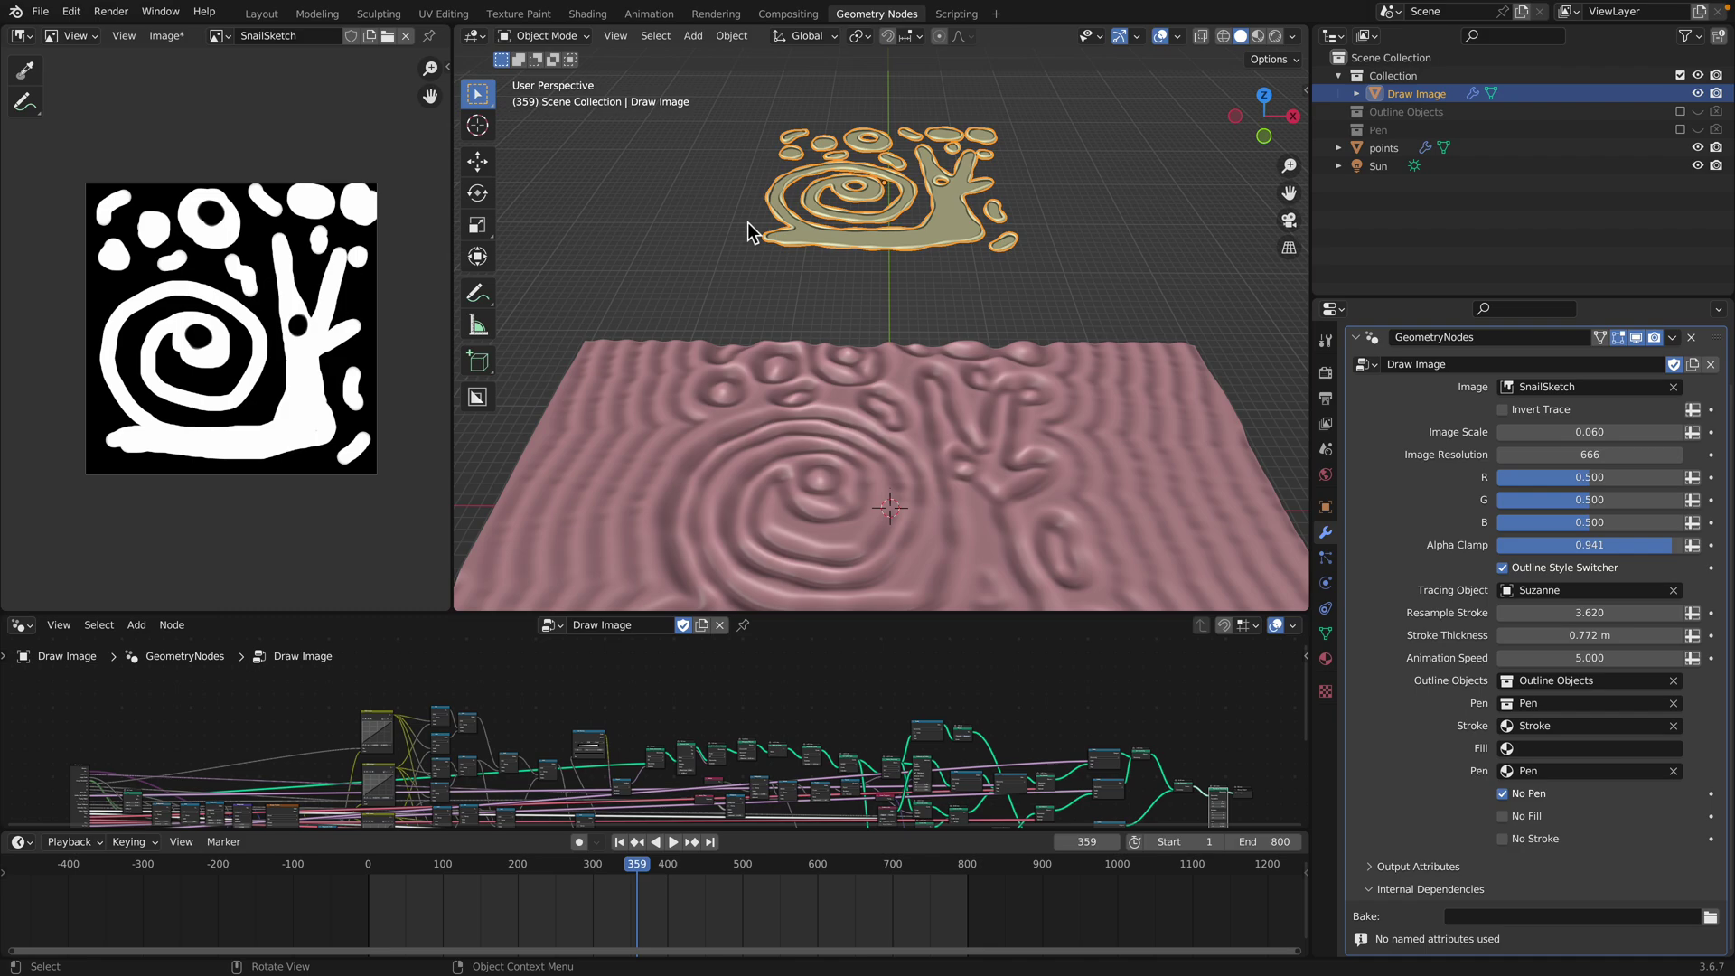
{"action": "middle_click_drag", "start_coordinate": [936, 363], "coordinate": [956, 490]}
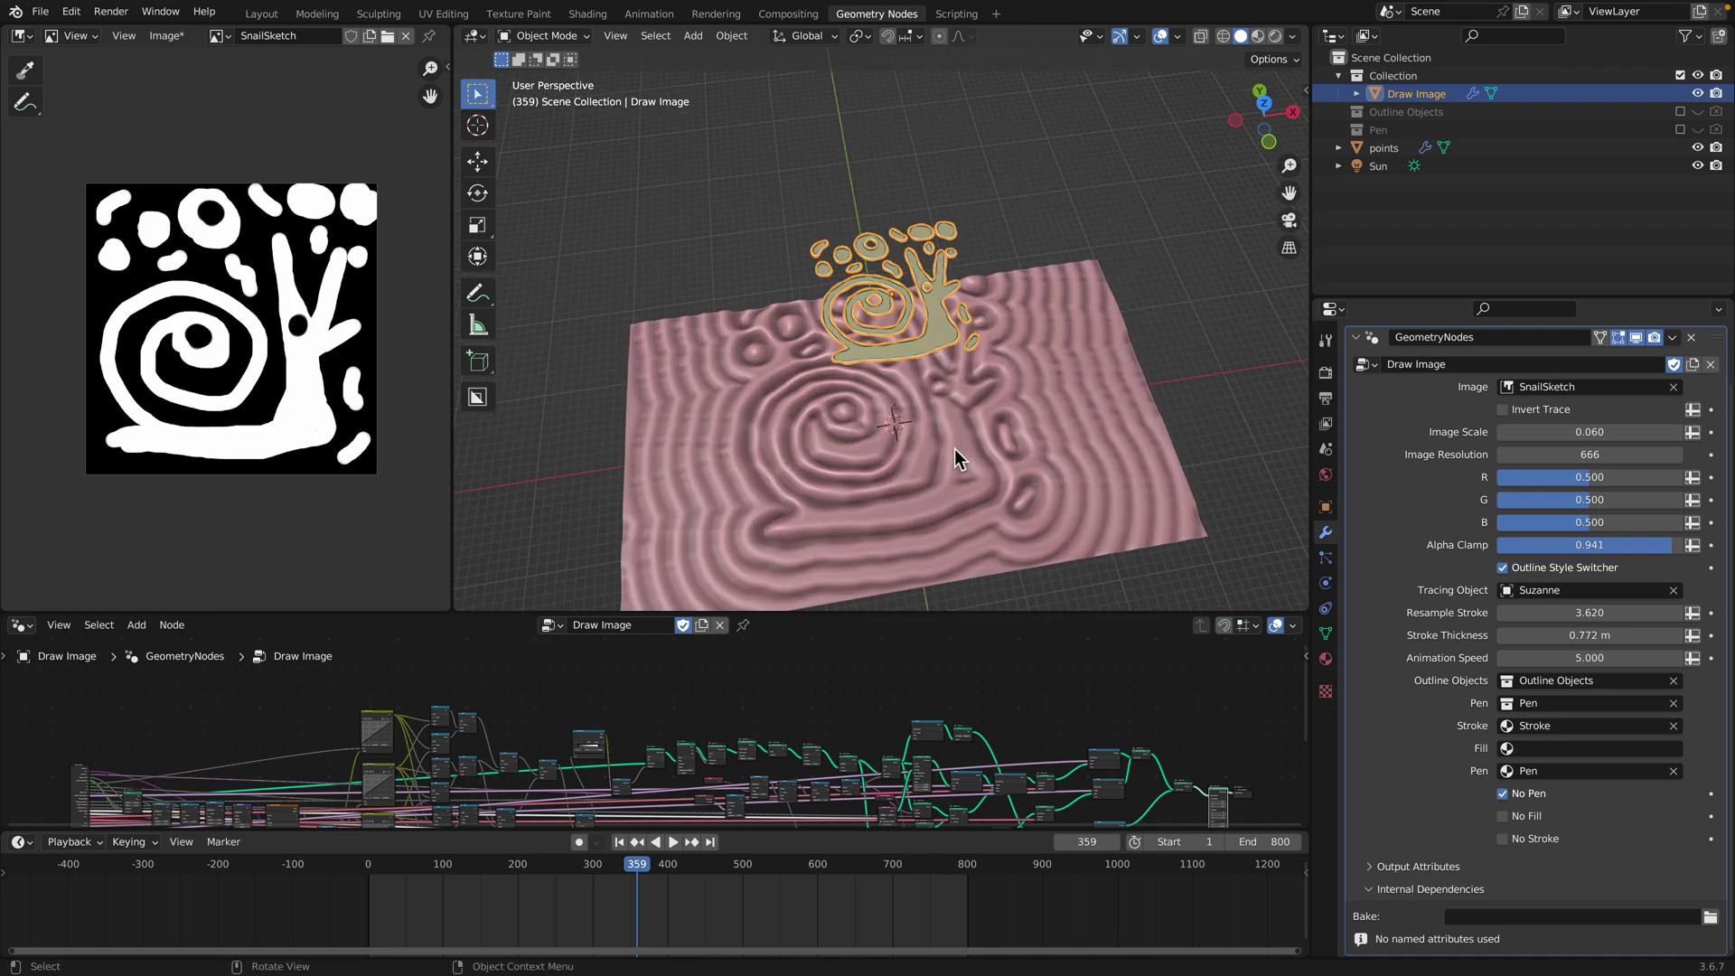
{"action": "scroll", "coordinate": [924, 354], "scroll_direction": "up", "scroll_amount": 5}
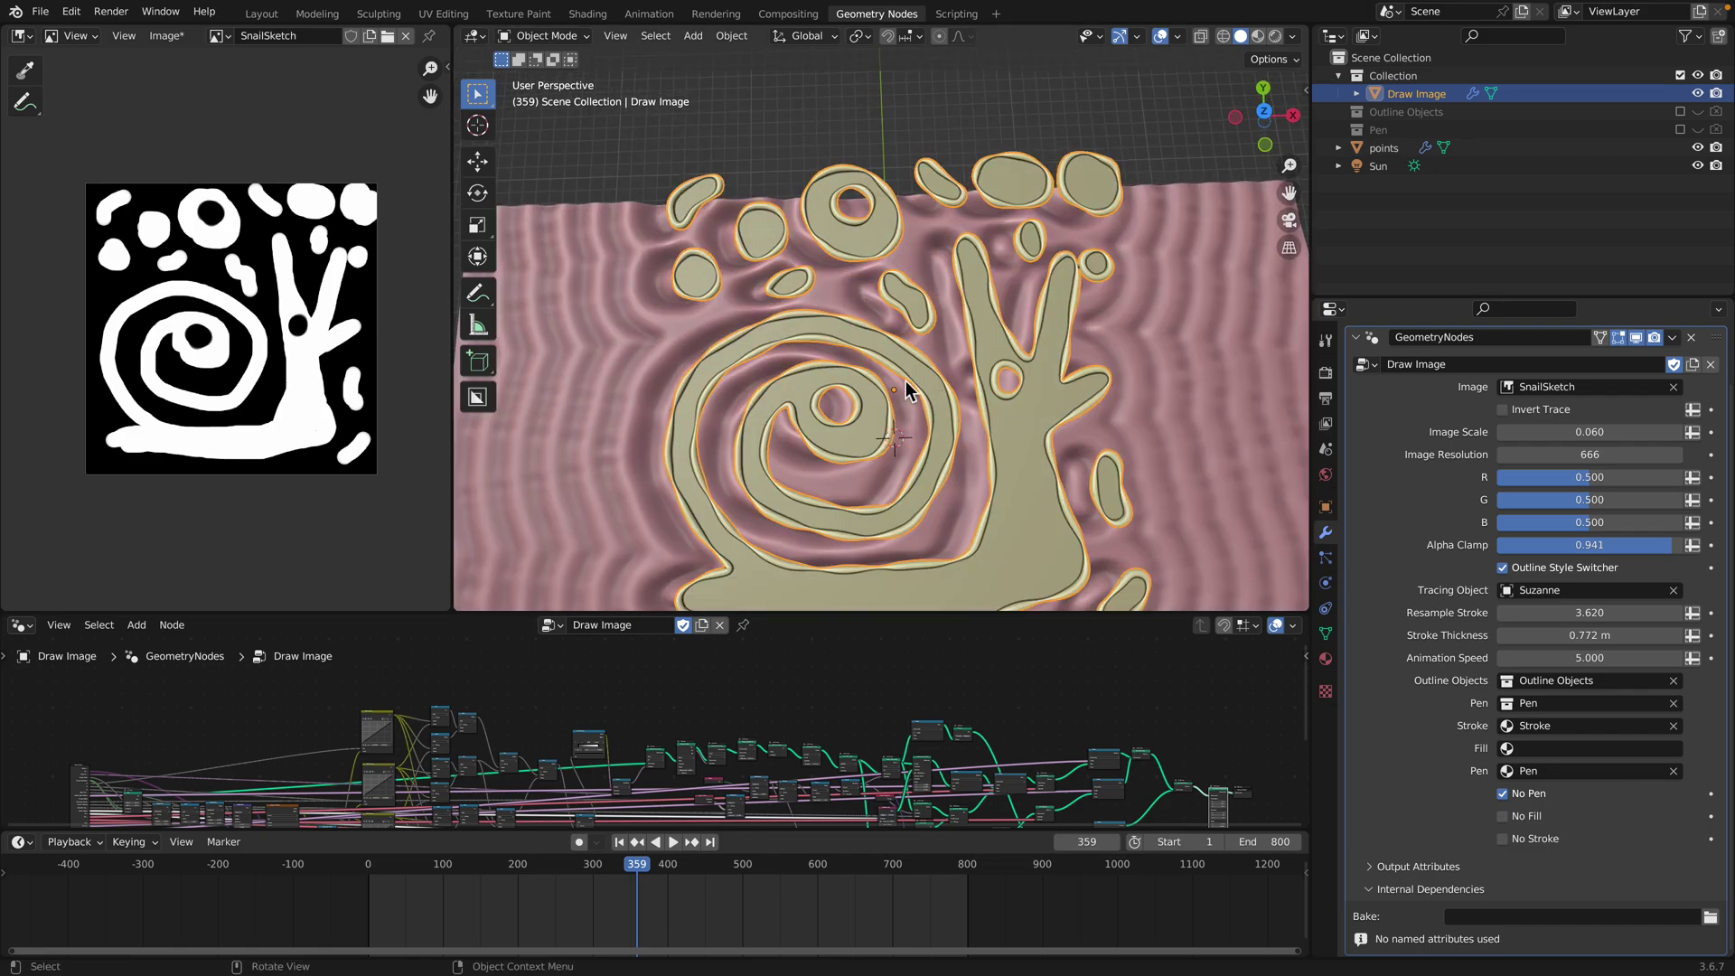
Enlarge the node editor and move the Grid, first Multiply Add, and Add nodes apart near the group's input
{"action": "left_click_drag", "start_coordinate": [929, 613], "coordinate": [941, 248]}
{"action": "middle_click_drag", "start_coordinate": [636, 457], "coordinate": [867, 414]}
{"action": "scroll", "coordinate": [651, 443], "scroll_direction": "up", "scroll_amount": 8}
{"action": "scroll", "coordinate": [784, 425], "scroll_direction": "up", "scroll_amount": 7}
{"action": "middle_click_drag", "start_coordinate": [176, 542], "coordinate": [479, 475]}
{"action": "scroll", "coordinate": [650, 484], "scroll_direction": "up", "scroll_amount": 6}
{"action": "scroll", "coordinate": [664, 482], "scroll_direction": "down", "scroll_amount": 1}
{"action": "scroll", "coordinate": [470, 479], "scroll_direction": "up", "scroll_amount": 1}
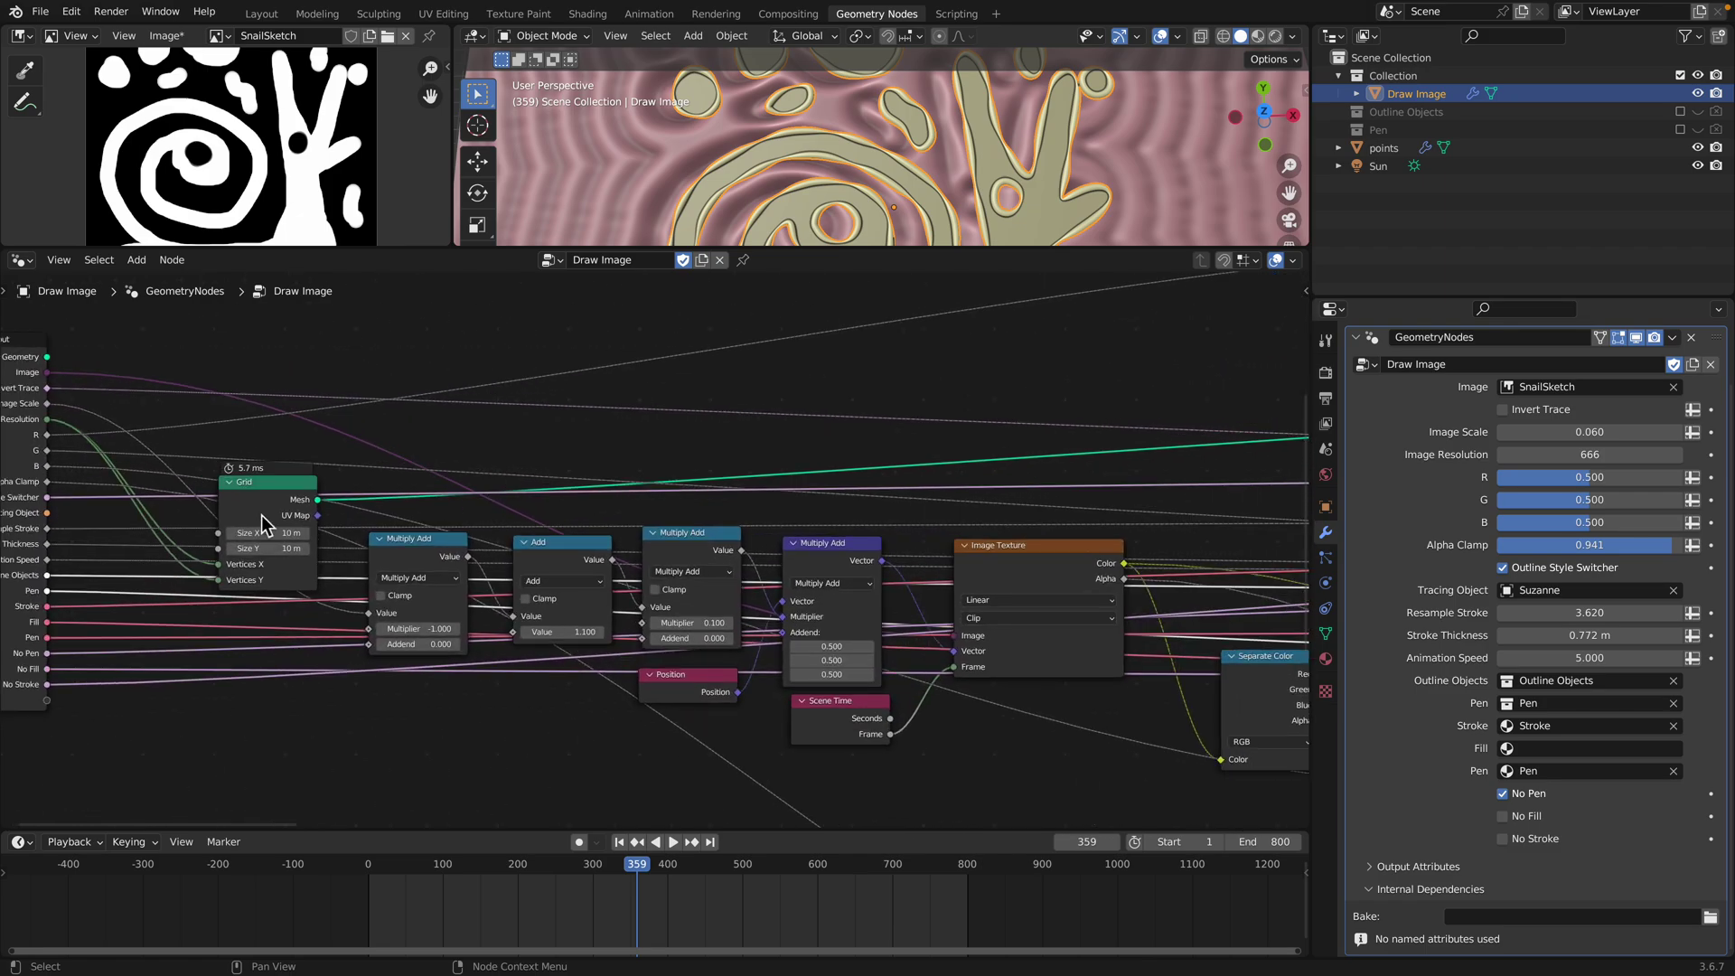
{"action": "left_click_drag", "start_coordinate": [258, 491], "coordinate": [219, 455]}
{"action": "left_click_drag", "start_coordinate": [409, 539], "coordinate": [384, 535]}
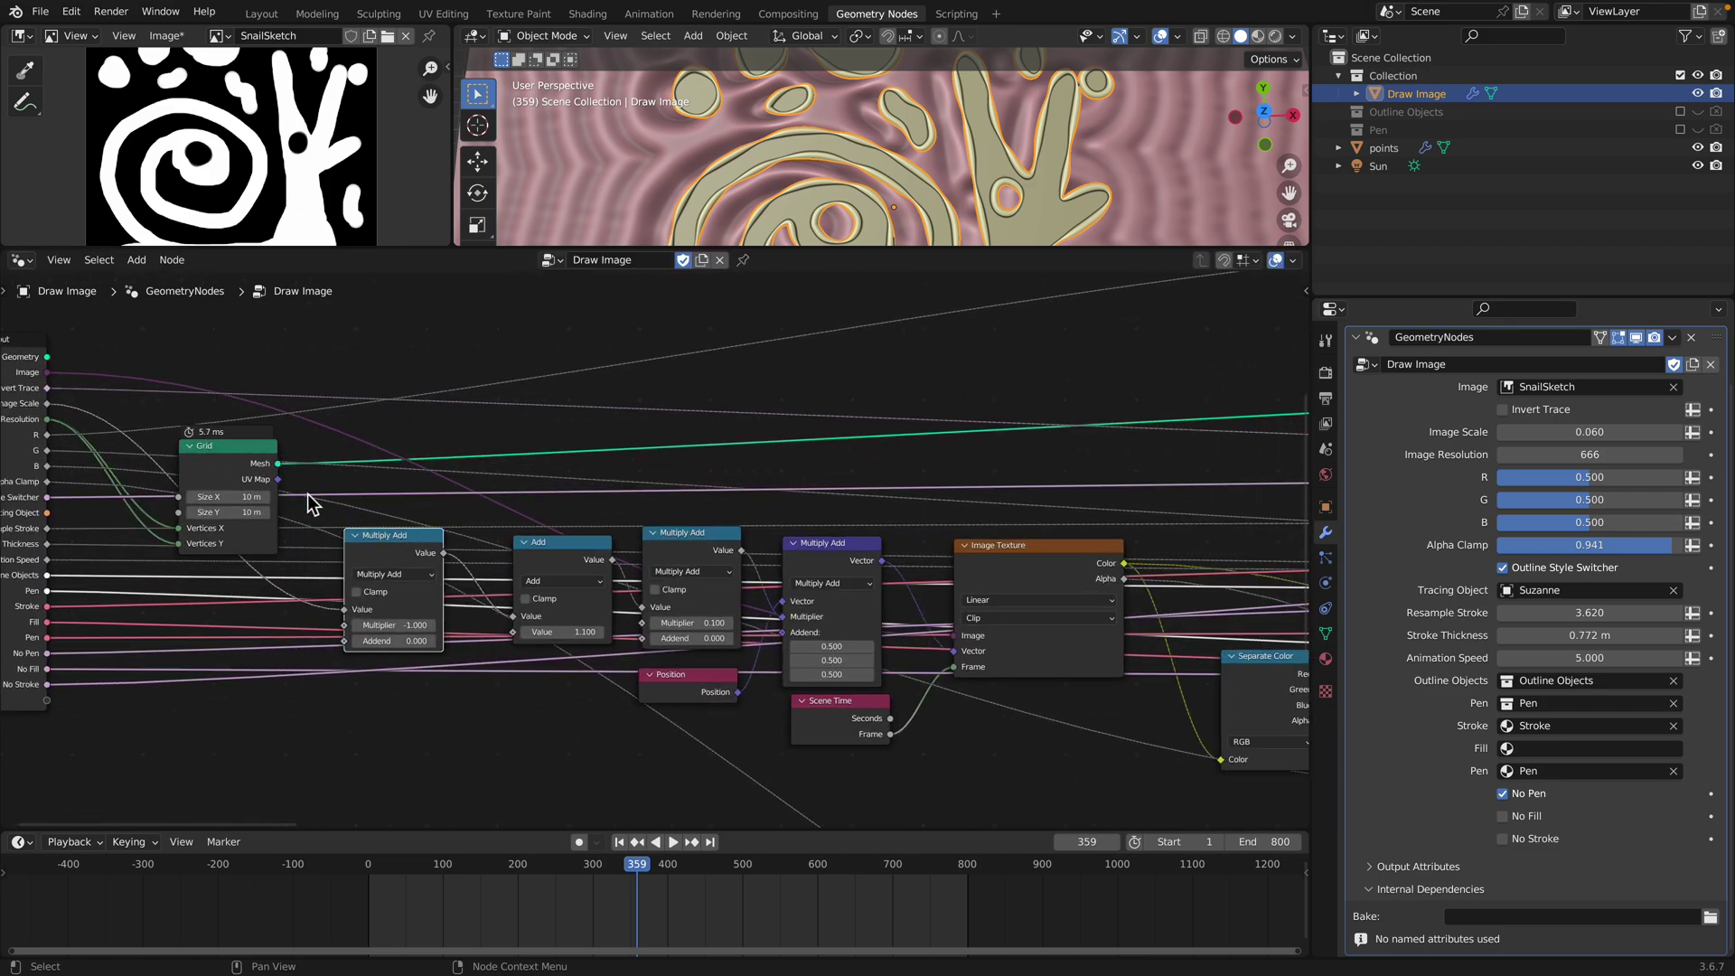
{"action": "left_click_drag", "start_coordinate": [533, 533], "coordinate": [514, 515]}
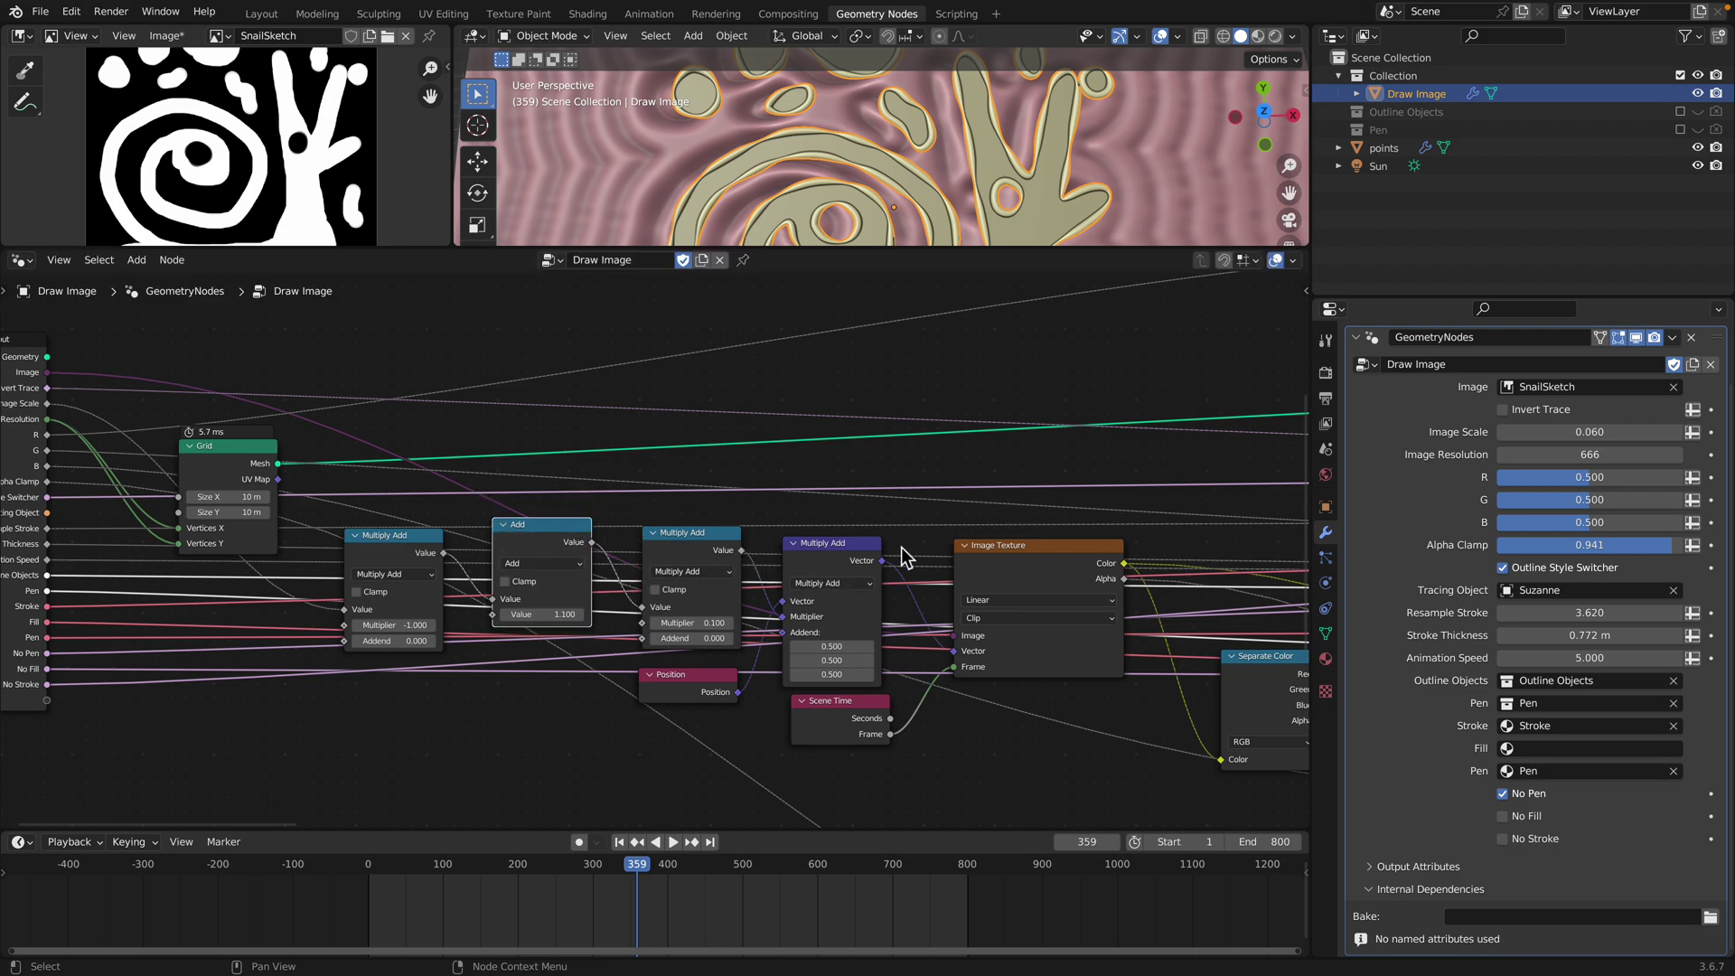
Select the Image Texture node and examine how it feeds the Separate Color and RGB Curves nodes
{"action": "middle_click_drag", "start_coordinate": [904, 557], "coordinate": [506, 542]}
{"action": "left_click", "coordinate": [683, 564]}
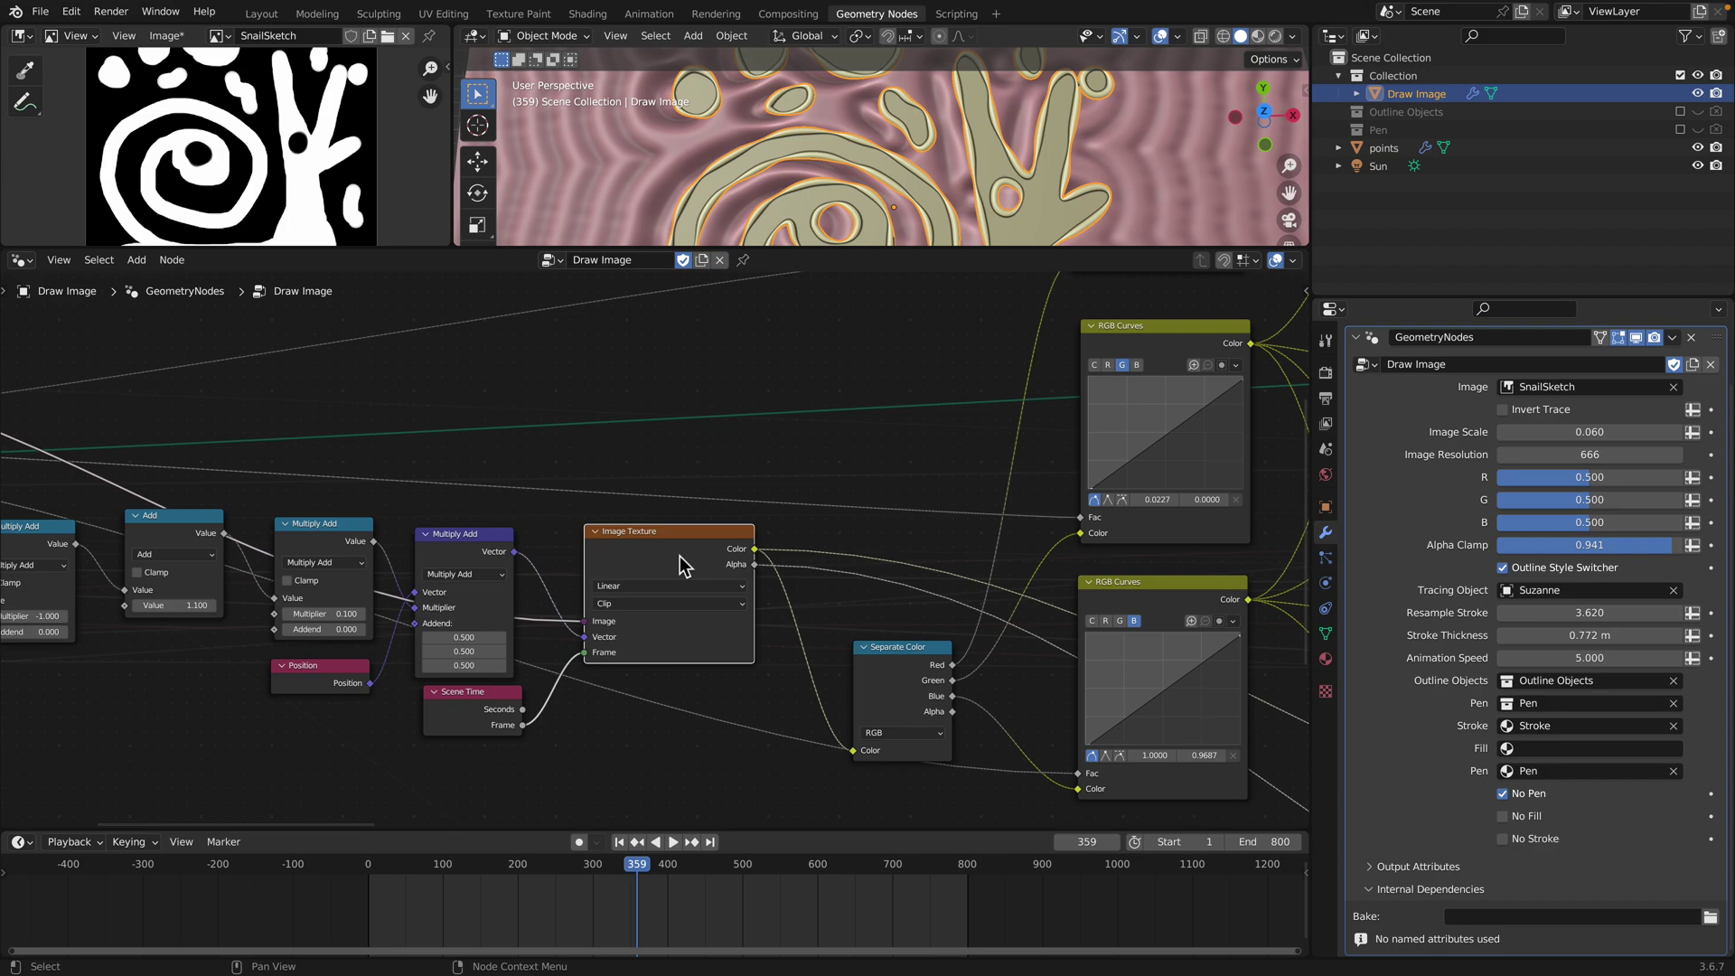
{"action": "scroll", "coordinate": [210, 170], "scroll_direction": "down", "scroll_amount": 2}
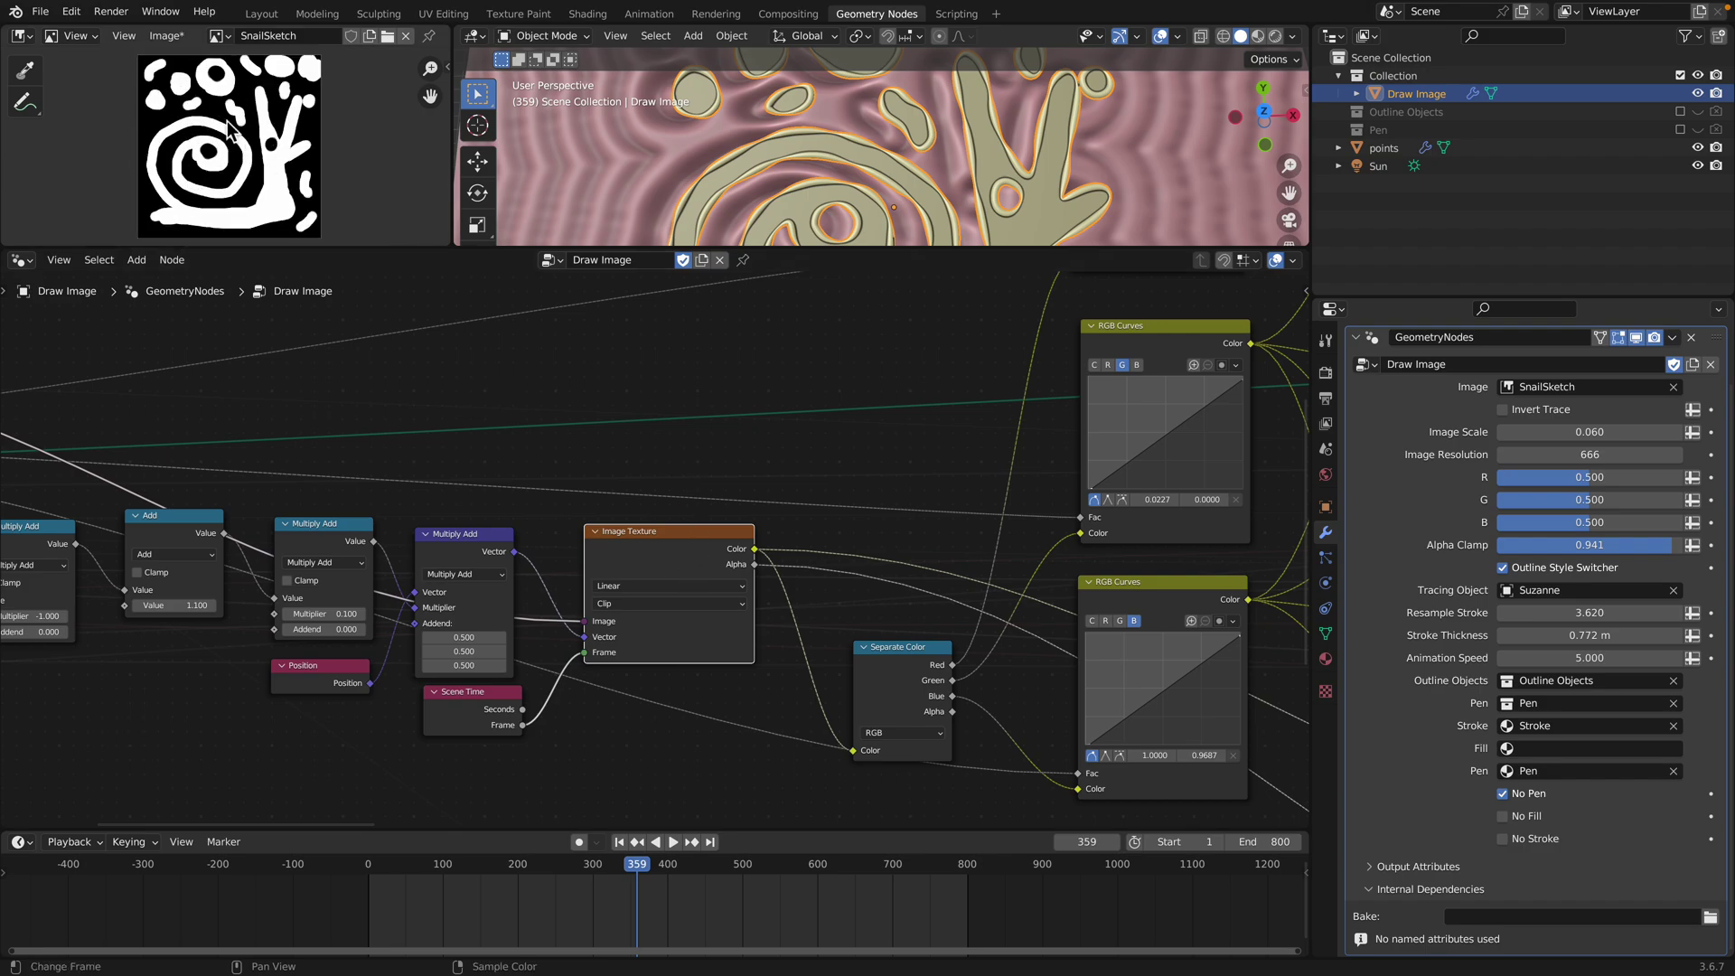
{"action": "middle_click_drag", "start_coordinate": [750, 520], "coordinate": [408, 507]}
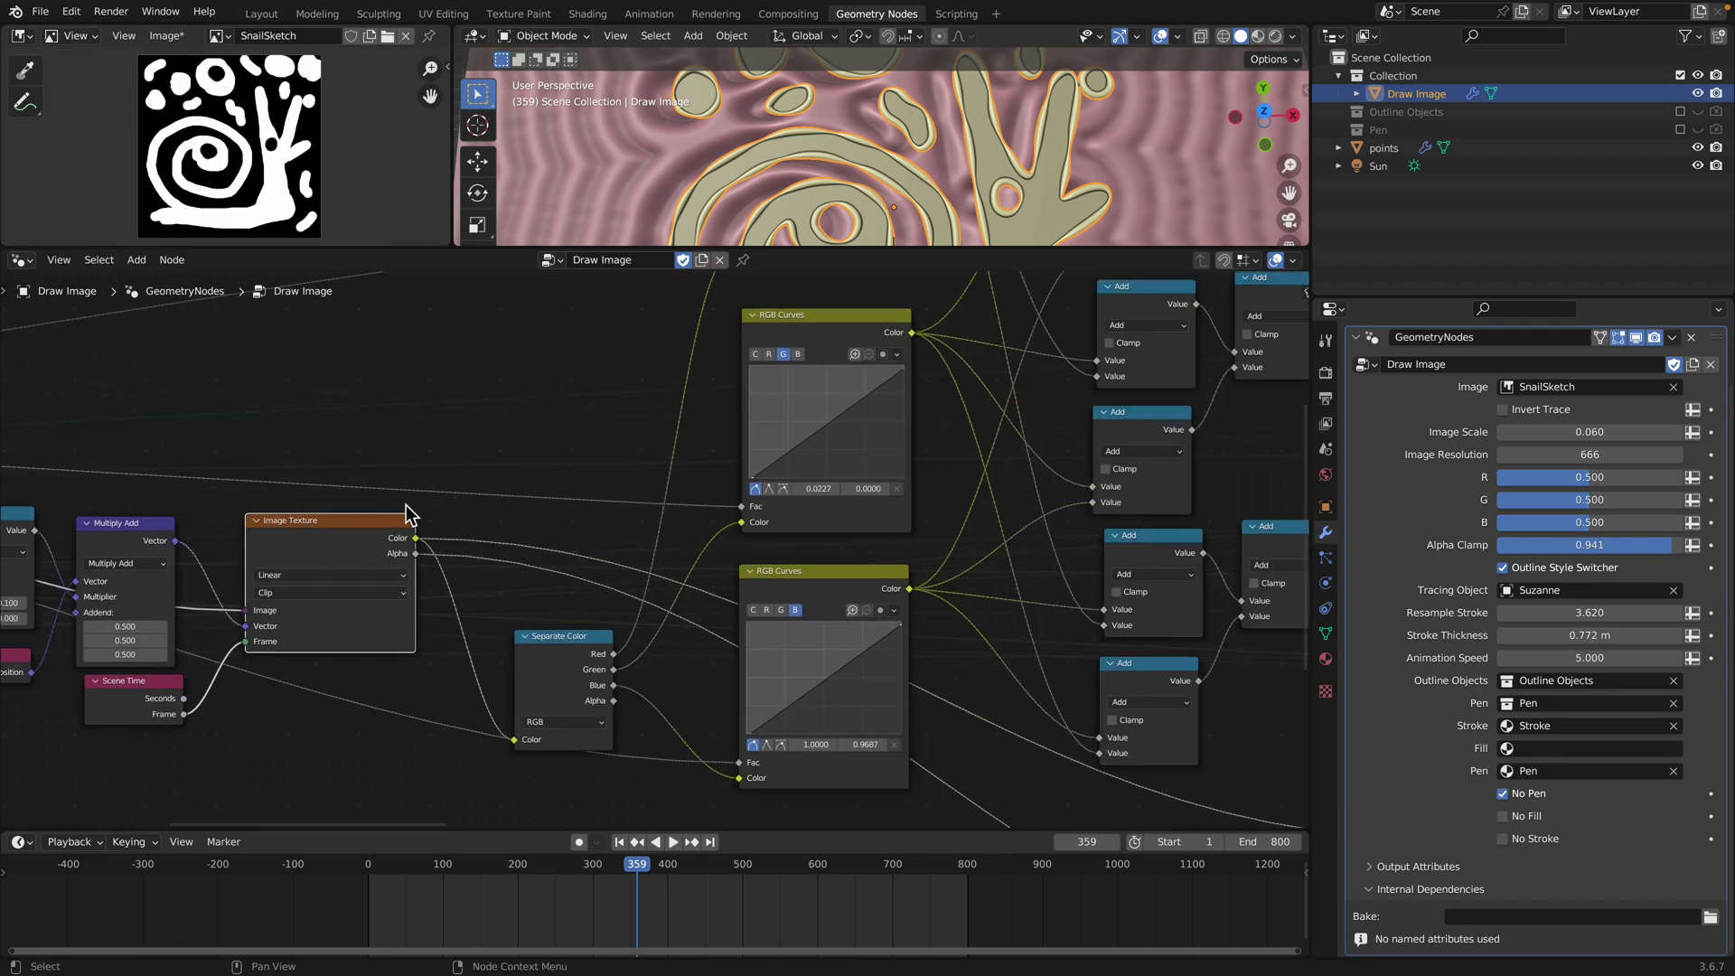
Examine how the RGB Curves outputs pass through the chain of Add nodes to the Color Ramp
{"action": "scroll", "coordinate": [430, 600], "scroll_direction": "down", "scroll_amount": 4}
{"action": "middle_click_drag", "start_coordinate": [556, 429], "coordinate": [379, 521]}
{"action": "middle_click_drag", "start_coordinate": [464, 644], "coordinate": [434, 735]}
{"action": "scroll", "coordinate": [497, 455], "scroll_direction": "up", "scroll_amount": 3}
{"action": "middle_click_drag", "start_coordinate": [497, 455], "coordinate": [503, 404]}
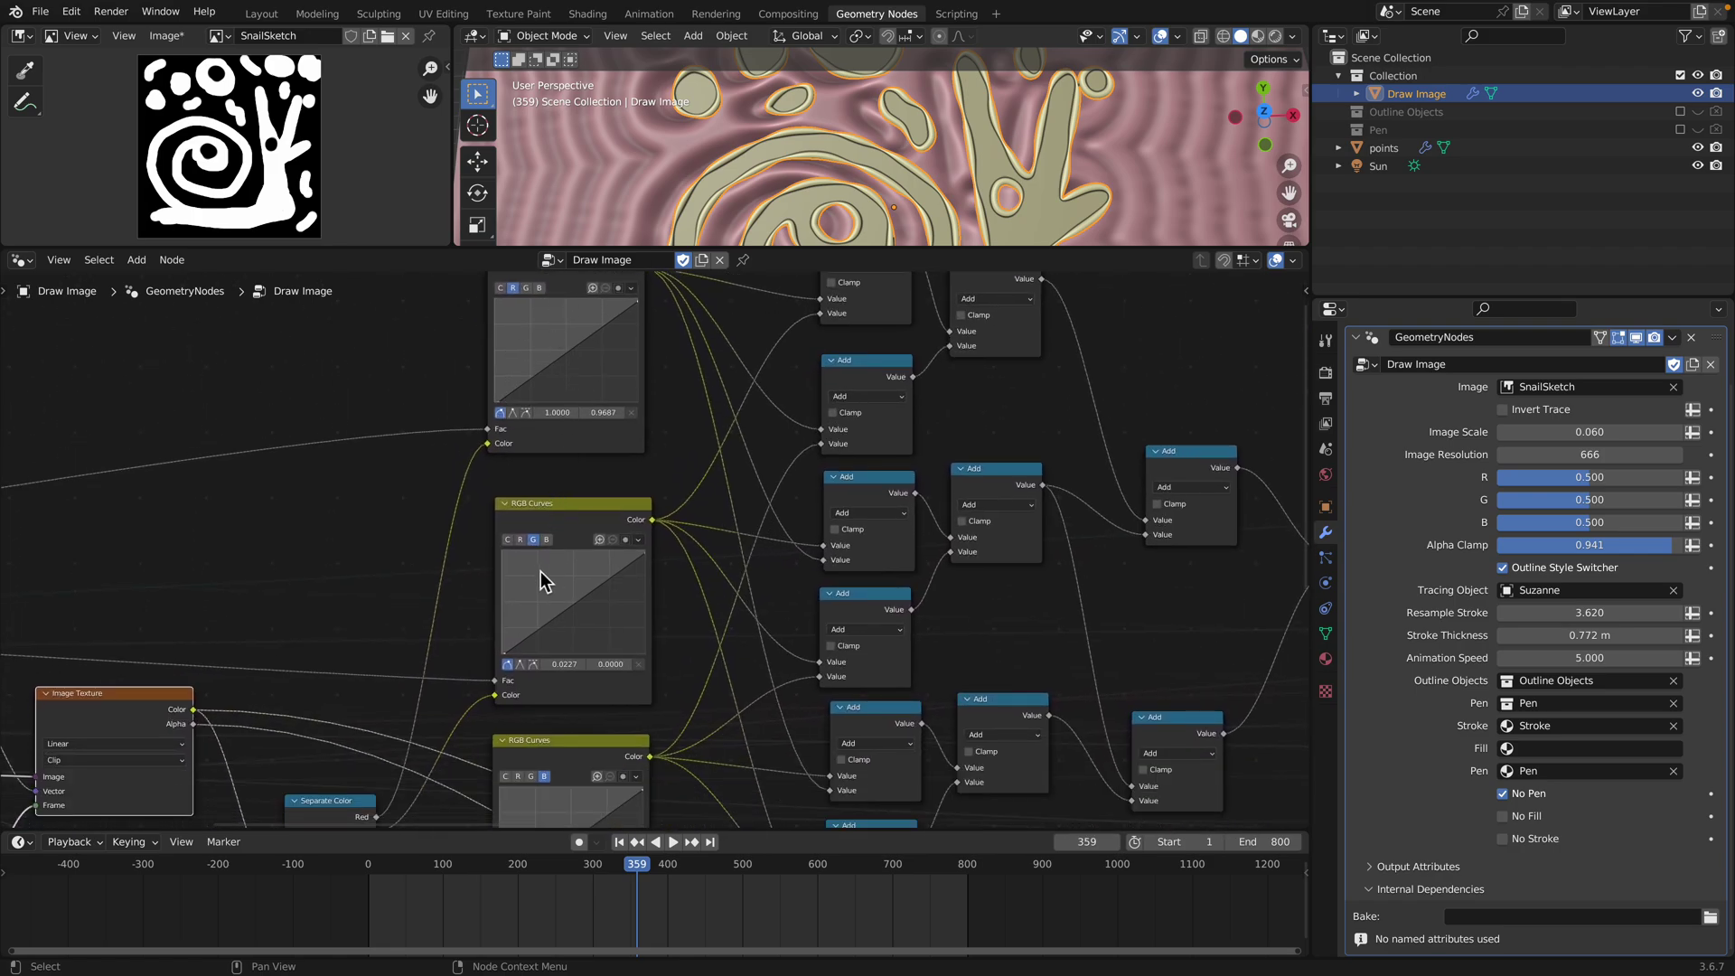
{"action": "middle_click_drag", "start_coordinate": [533, 570], "coordinate": [371, 631]}
{"action": "scroll", "coordinate": [492, 525], "scroll_direction": "down", "scroll_amount": 2}
{"action": "middle_click_drag", "start_coordinate": [484, 523], "coordinate": [367, 608]}
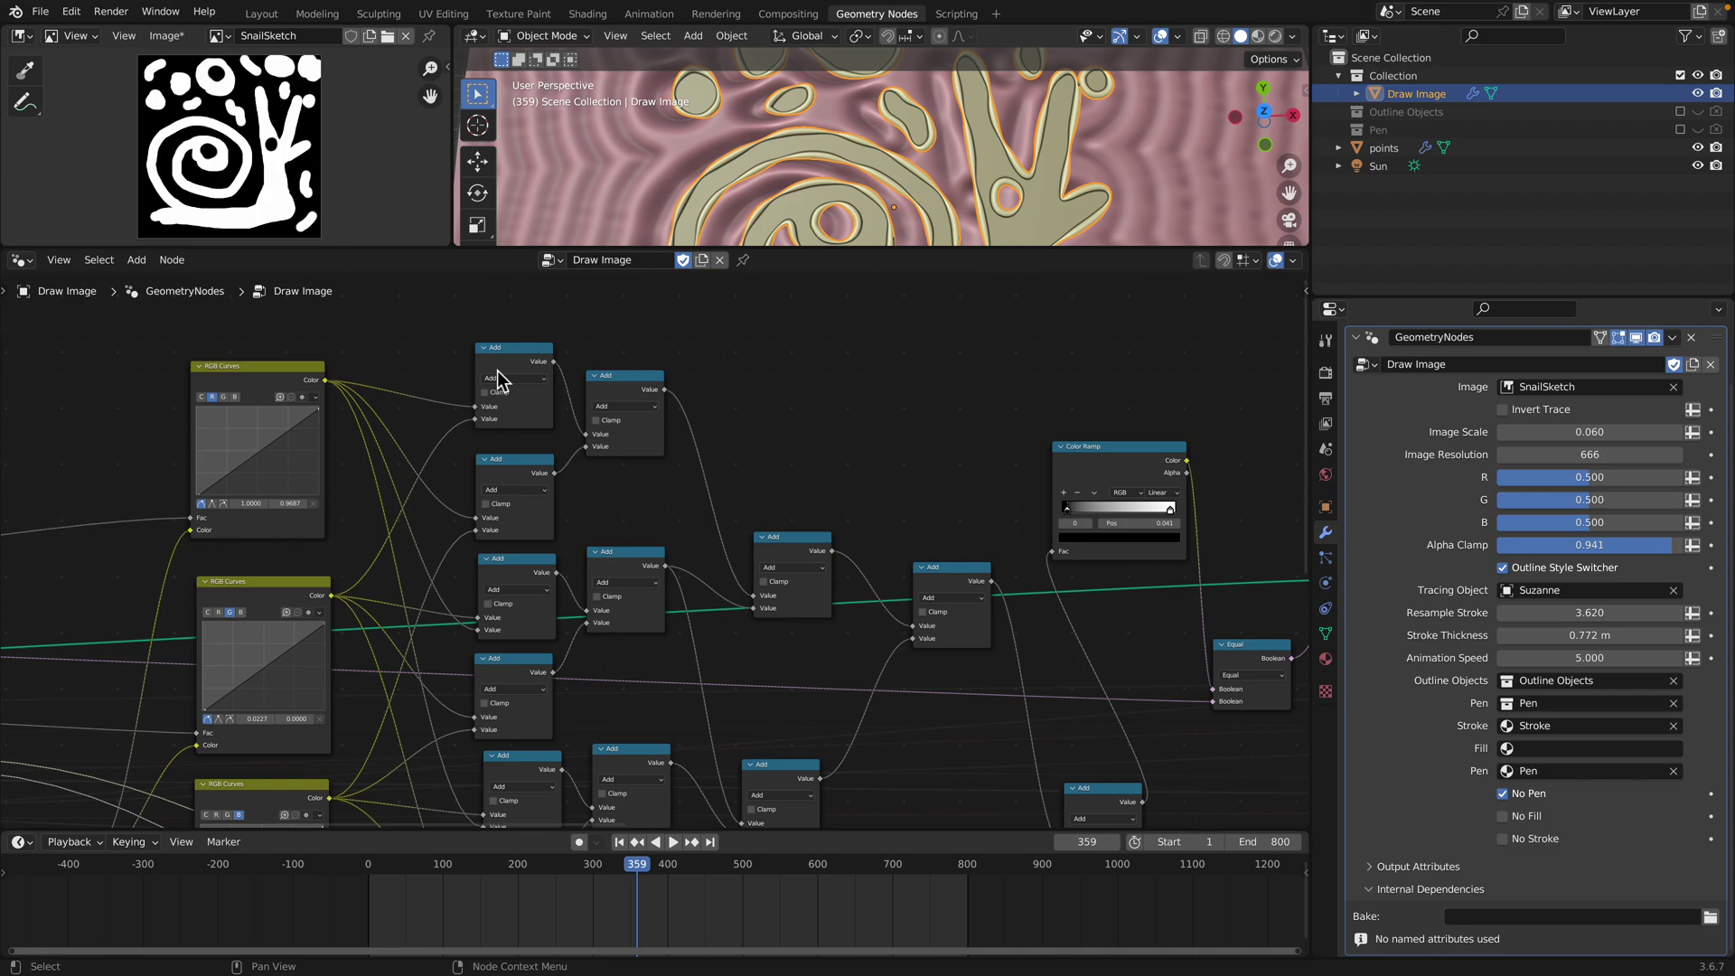
{"action": "scroll", "coordinate": [497, 370], "scroll_direction": "up", "scroll_amount": 1}
{"action": "middle_click_drag", "start_coordinate": [770, 487], "coordinate": [378, 631]}
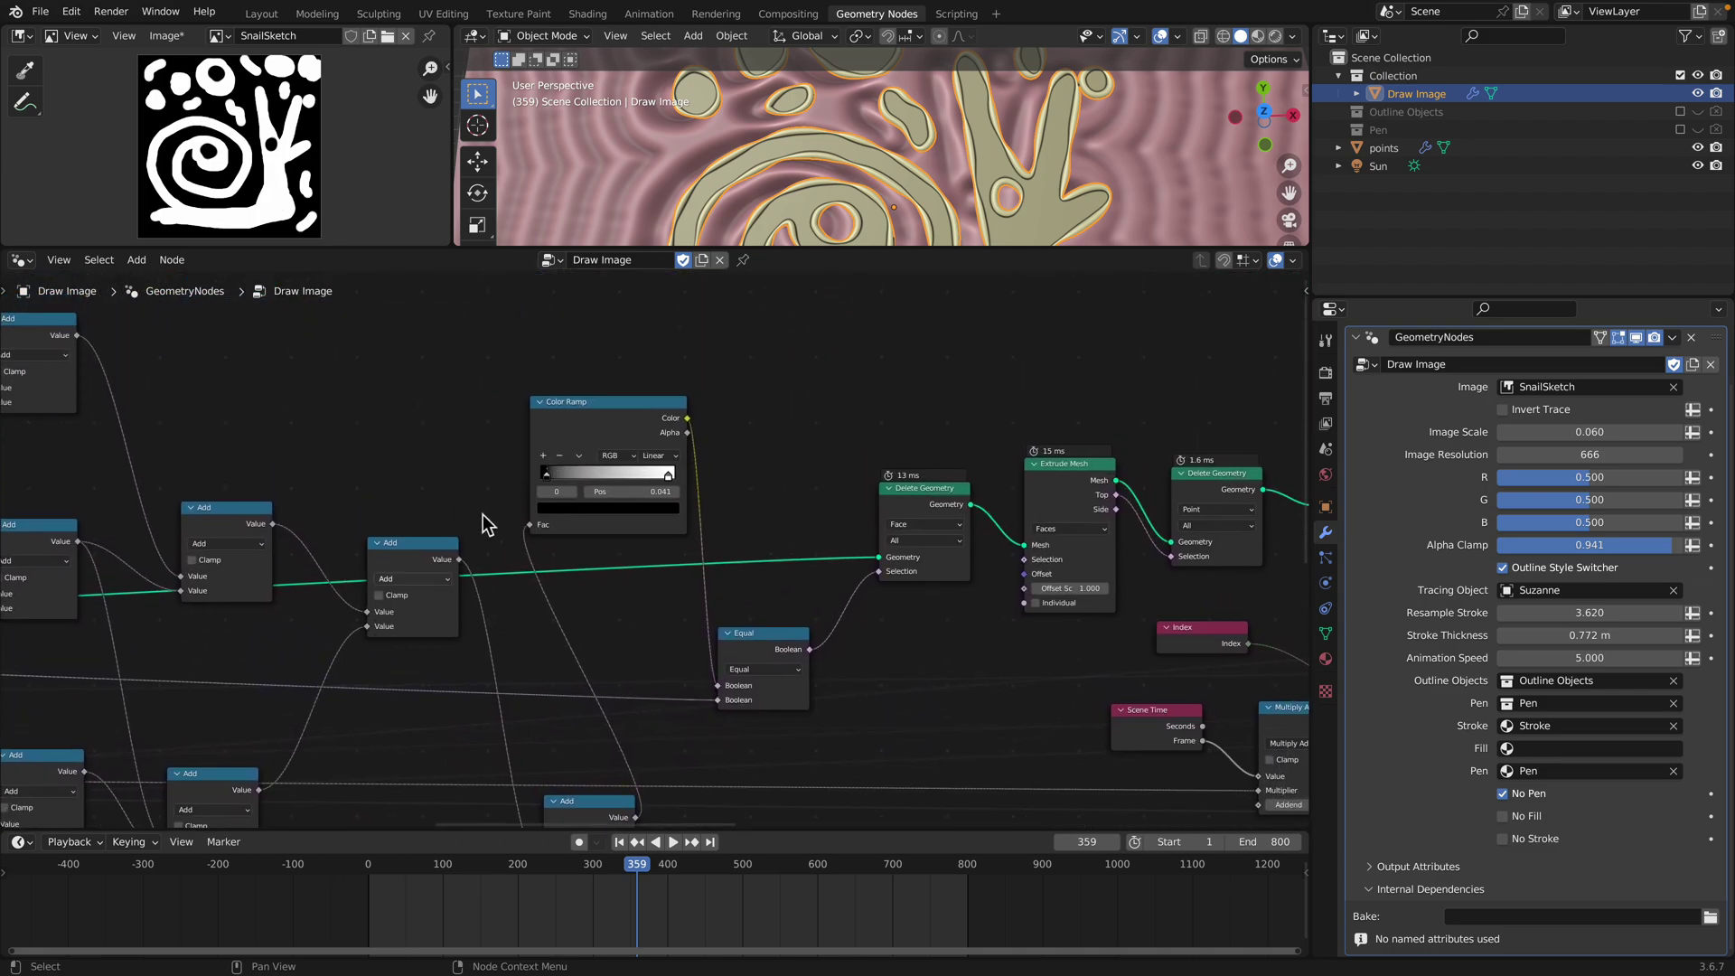
Nudge the Color Ramp, Equal, first Delete Geometry, and Extrude Mesh nodes slightly within the tree
{"action": "left_click_drag", "start_coordinate": [588, 419], "coordinate": [608, 399]}
{"action": "left_click_drag", "start_coordinate": [762, 640], "coordinate": [776, 622]}
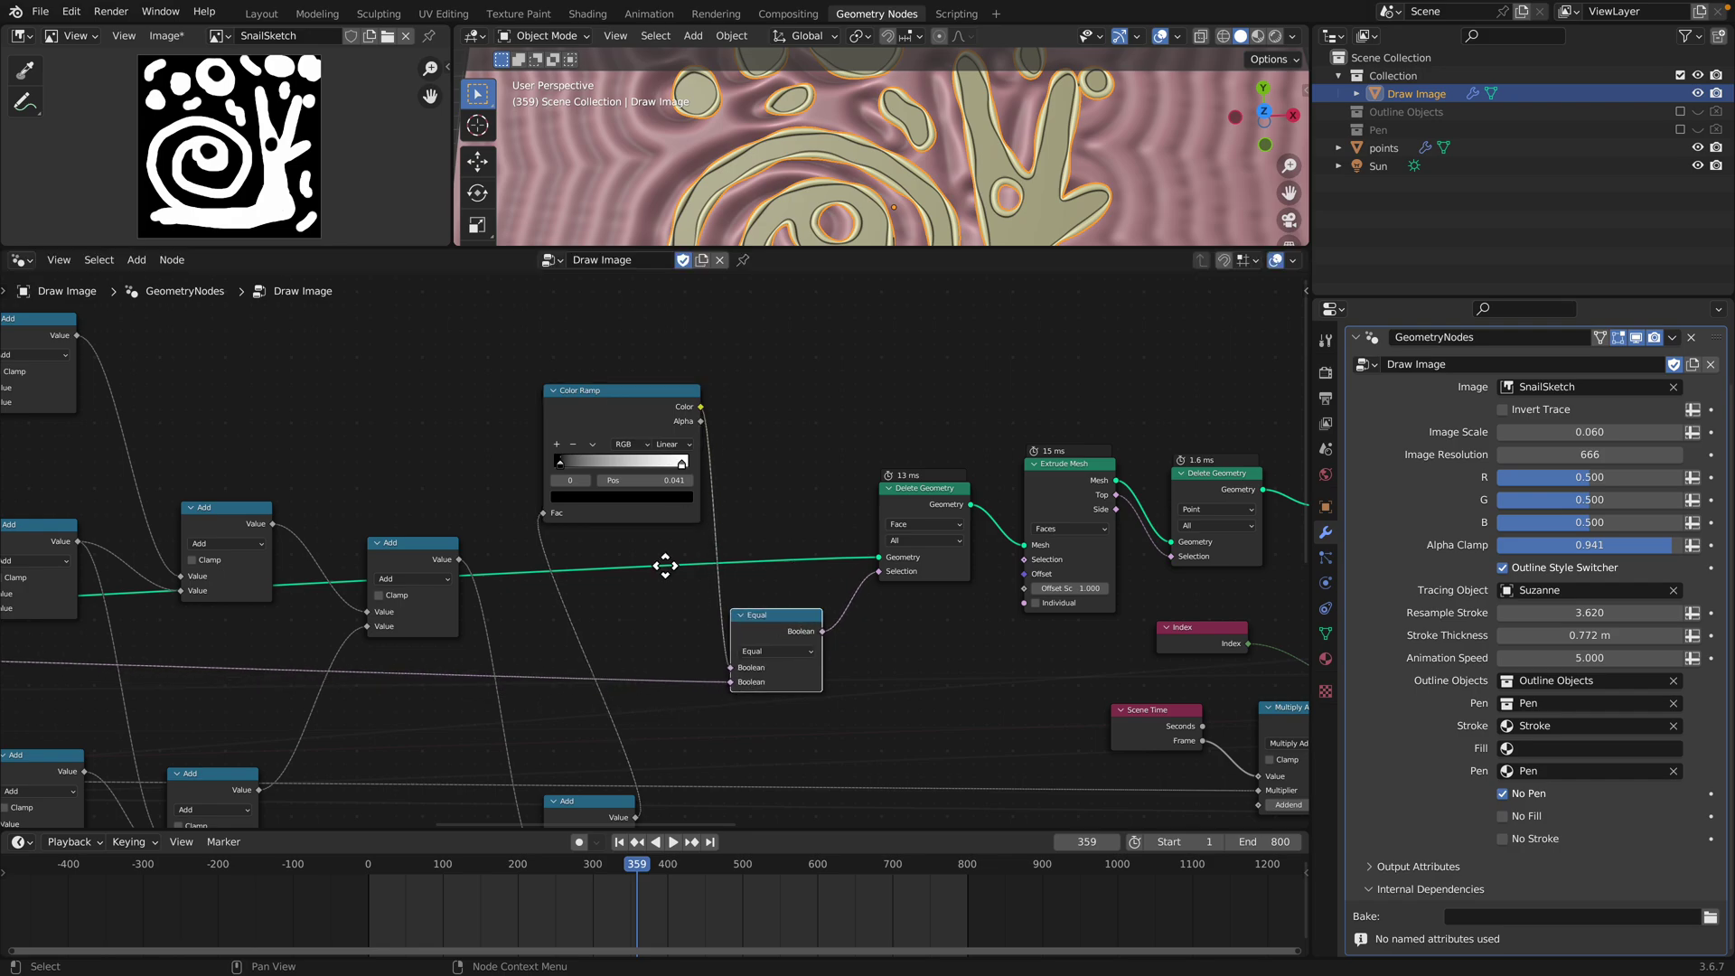
{"action": "middle_click_drag", "start_coordinate": [666, 565], "coordinate": [259, 586]}
{"action": "left_click_drag", "start_coordinate": [531, 526], "coordinate": [539, 496]}
{"action": "left_click_drag", "start_coordinate": [673, 499], "coordinate": [674, 495]}
Examine the rest of the tree from the mesh-to-curve nodes through the Switch and Set Material nodes to the final Join Geometry
{"action": "middle_click_drag", "start_coordinate": [763, 521], "coordinate": [496, 501]}
{"action": "middle_click_drag", "start_coordinate": [757, 487], "coordinate": [636, 404]}
{"action": "scroll", "coordinate": [443, 442], "scroll_direction": "down", "scroll_amount": 2}
{"action": "middle_click_drag", "start_coordinate": [213, 371], "coordinate": [233, 404]}
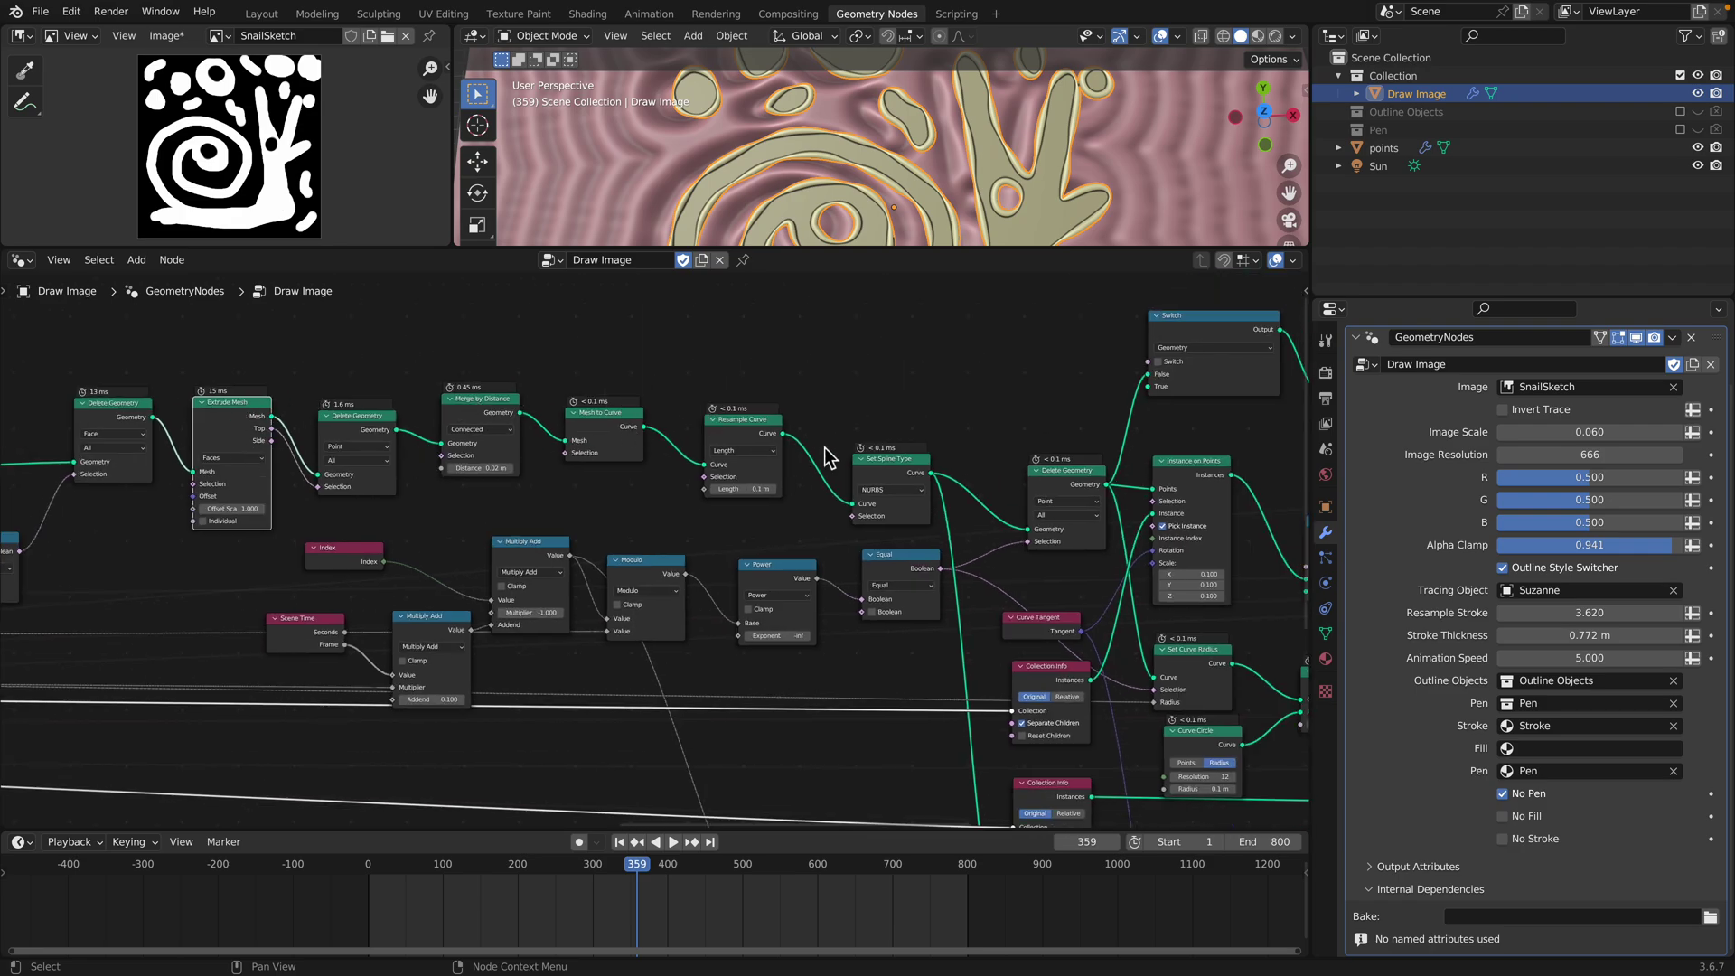
{"action": "middle_click_drag", "start_coordinate": [960, 453], "coordinate": [572, 422]}
{"action": "middle_click_drag", "start_coordinate": [784, 491], "coordinate": [705, 458]}
{"action": "middle_click_drag", "start_coordinate": [934, 530], "coordinate": [807, 551]}
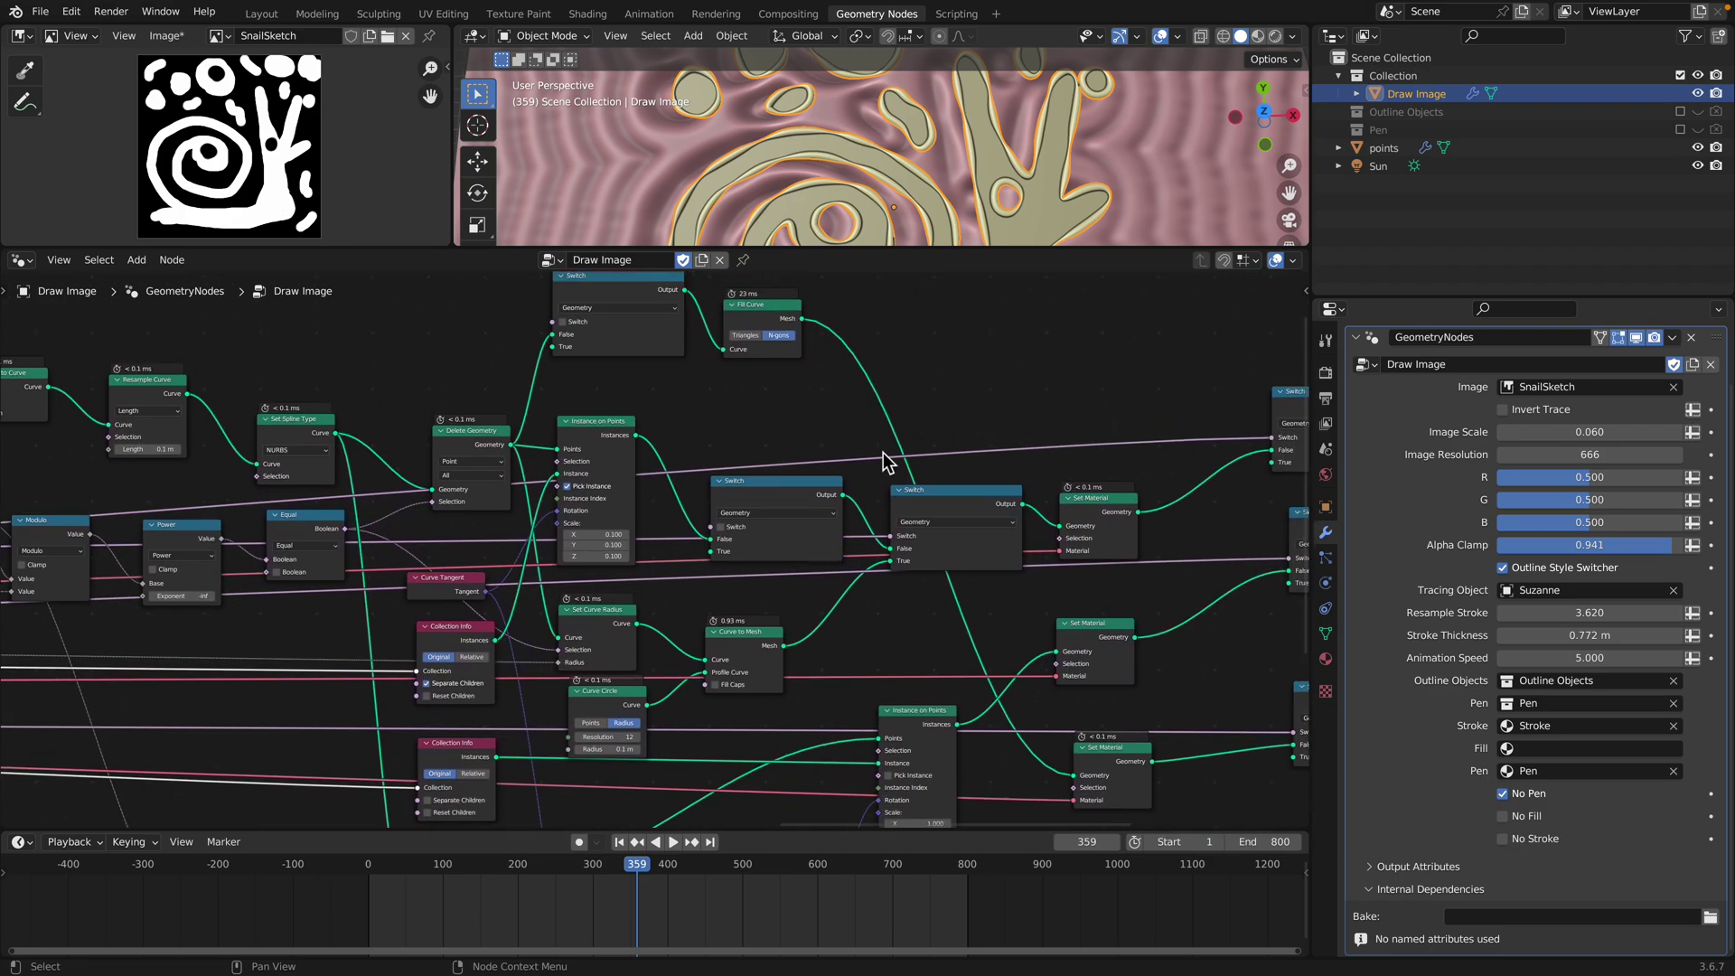
{"action": "middle_click_drag", "start_coordinate": [867, 474], "coordinate": [411, 434]}
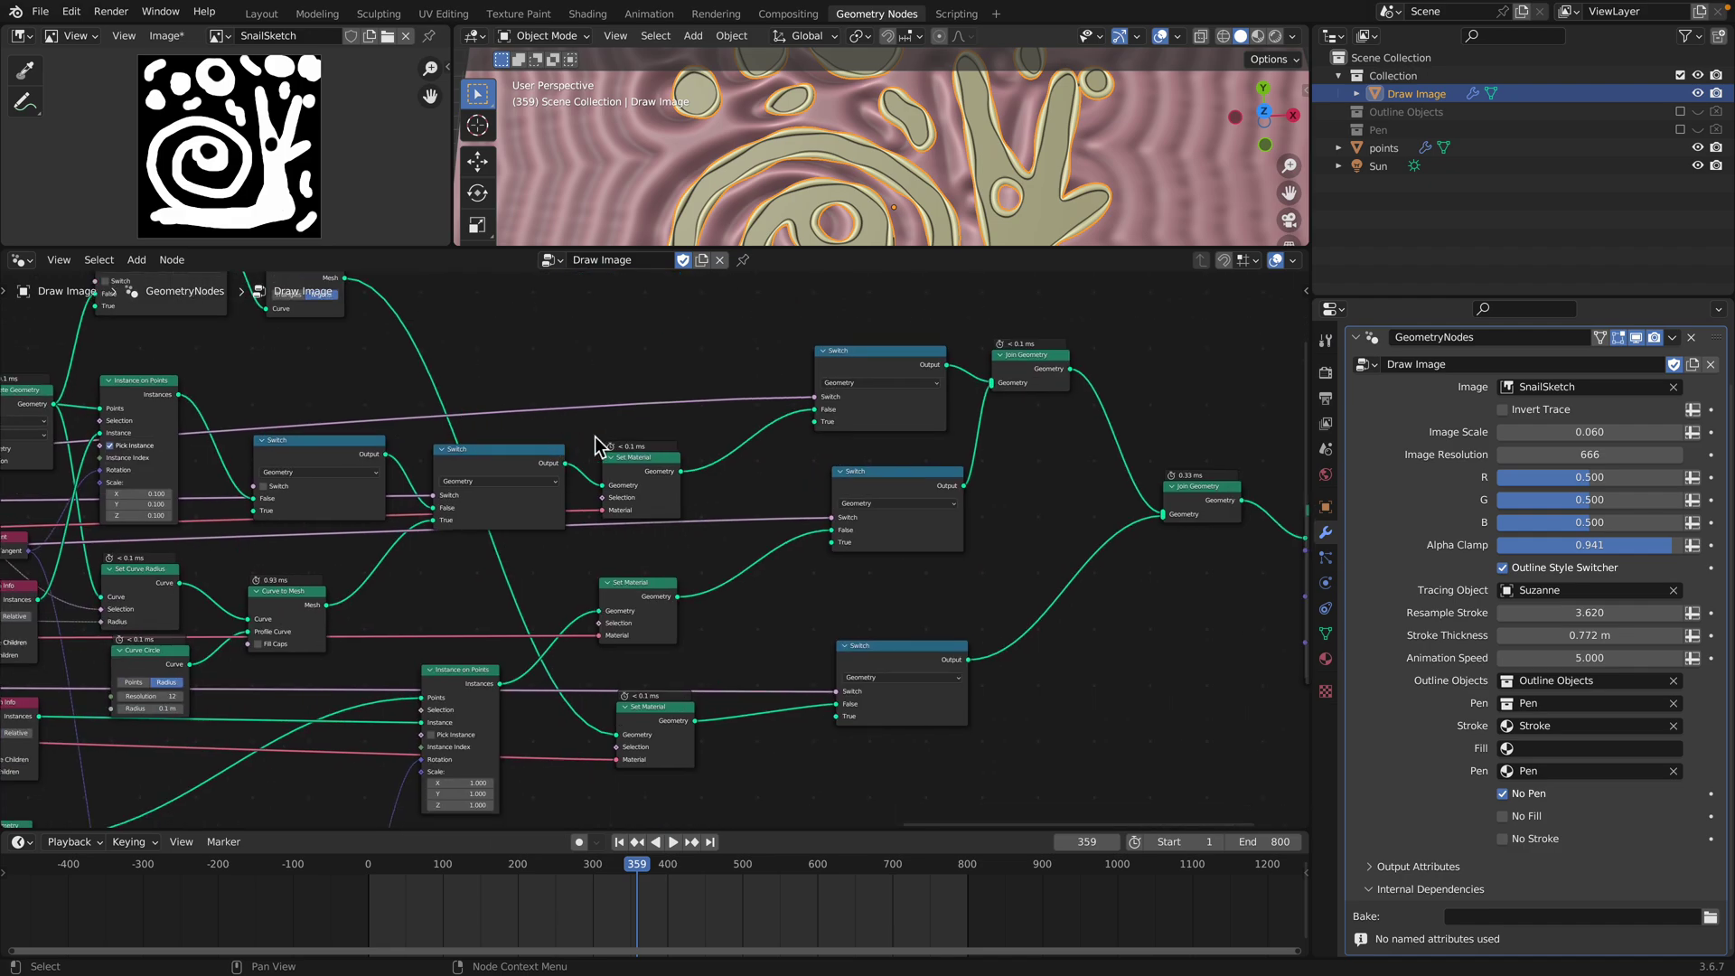
{"action": "scroll", "coordinate": [778, 570], "scroll_direction": "down", "scroll_amount": 5}
{"action": "middle_click_drag", "start_coordinate": [829, 581], "coordinate": [947, 616]}
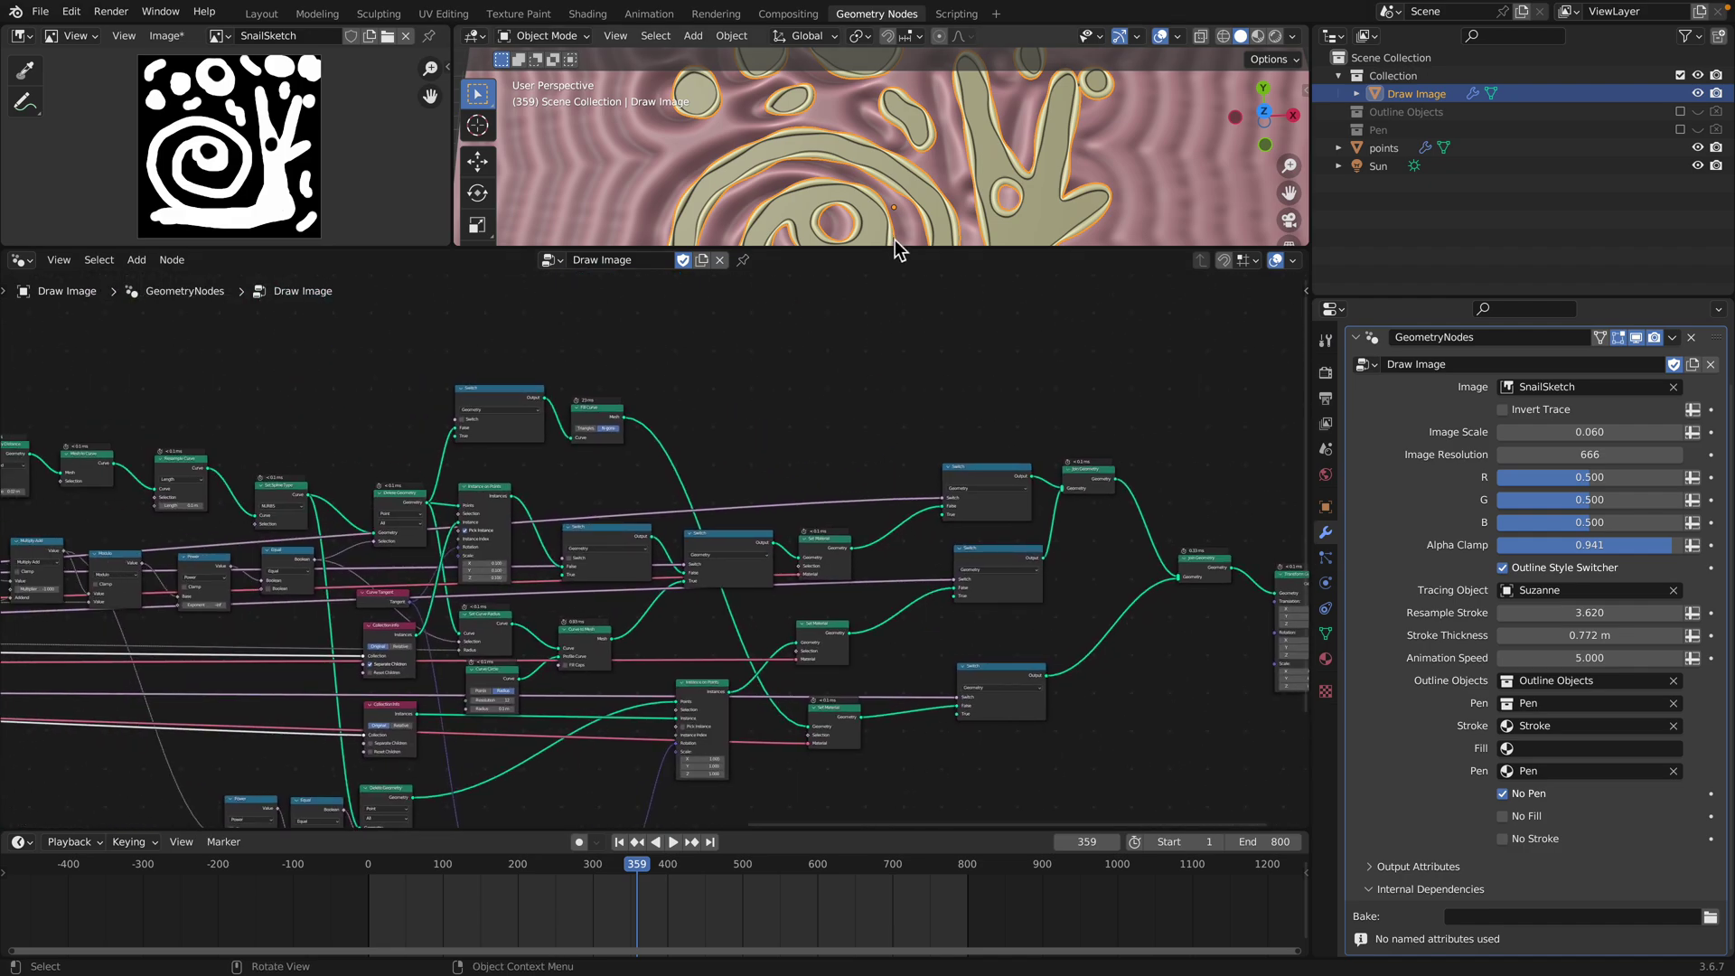
Select the ripple surface object in the enlarged viewport and display its geometry node tree in an enlarged node editor
{"action": "left_click_drag", "start_coordinate": [906, 249], "coordinate": [945, 615]}
{"action": "scroll", "coordinate": [823, 565], "scroll_direction": "down", "scroll_amount": 2}
{"action": "middle_click_drag", "start_coordinate": [903, 418], "coordinate": [989, 217]}
{"action": "left_click", "coordinate": [669, 377]}
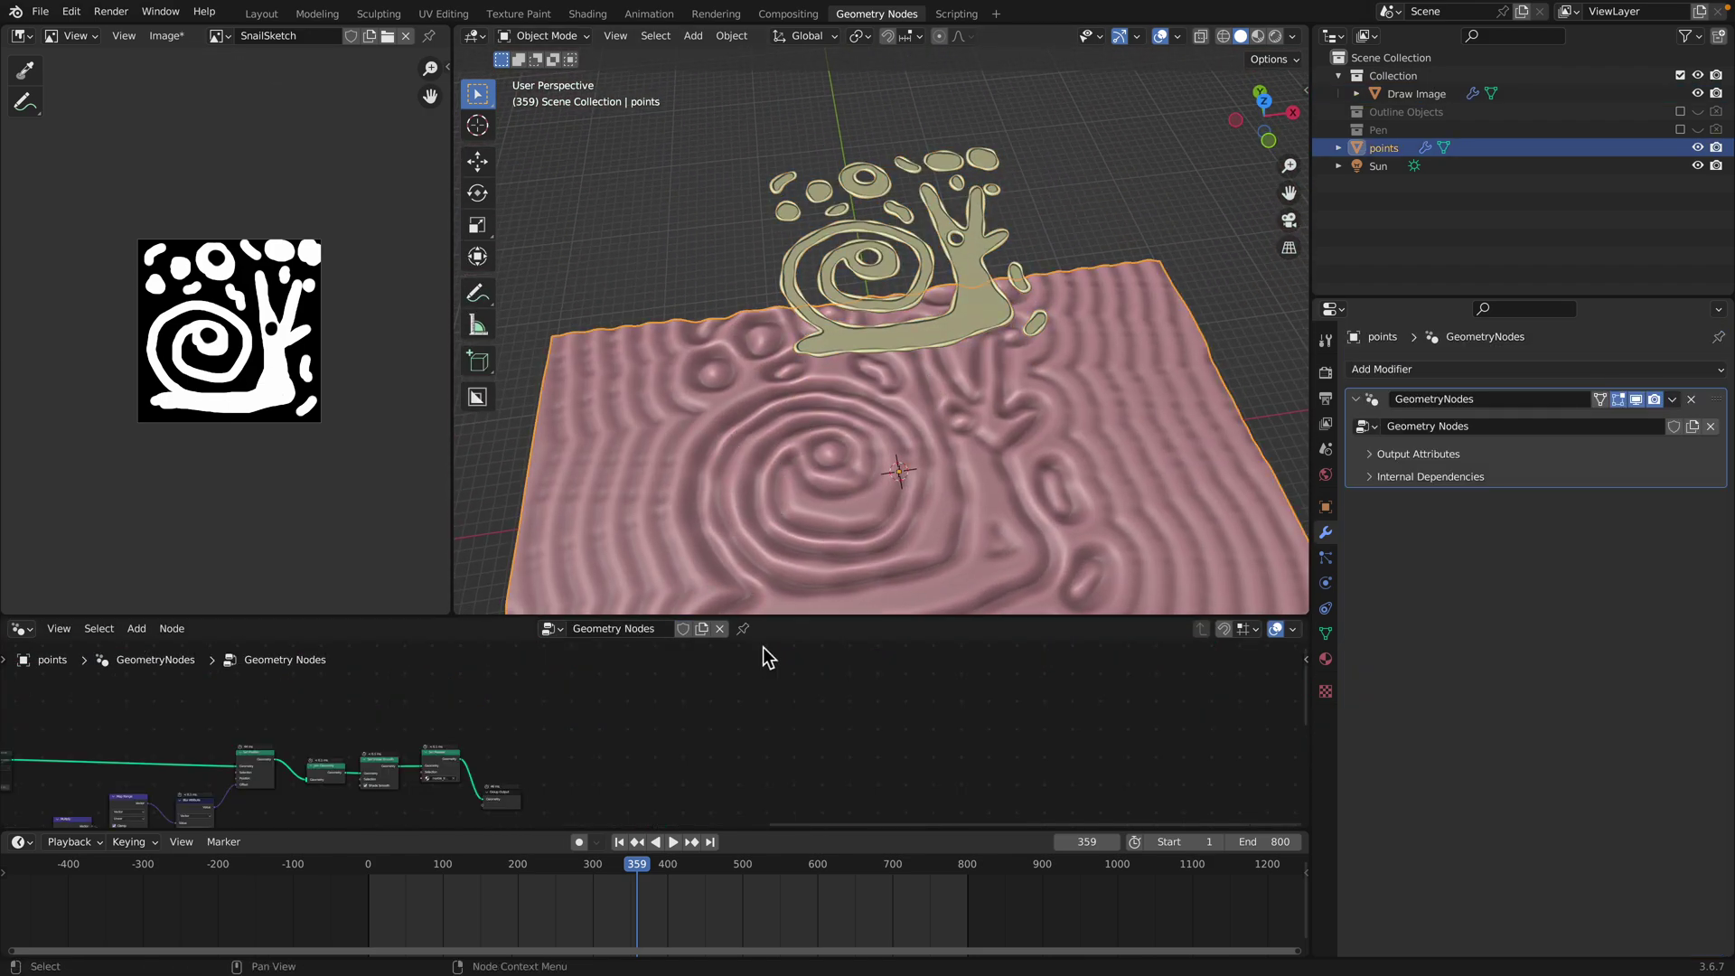
{"action": "left_click_drag", "start_coordinate": [778, 617], "coordinate": [763, 348]}
{"action": "middle_click_drag", "start_coordinate": [422, 581], "coordinate": [944, 488]}
{"action": "middle_click_drag", "start_coordinate": [609, 515], "coordinate": [999, 517]}
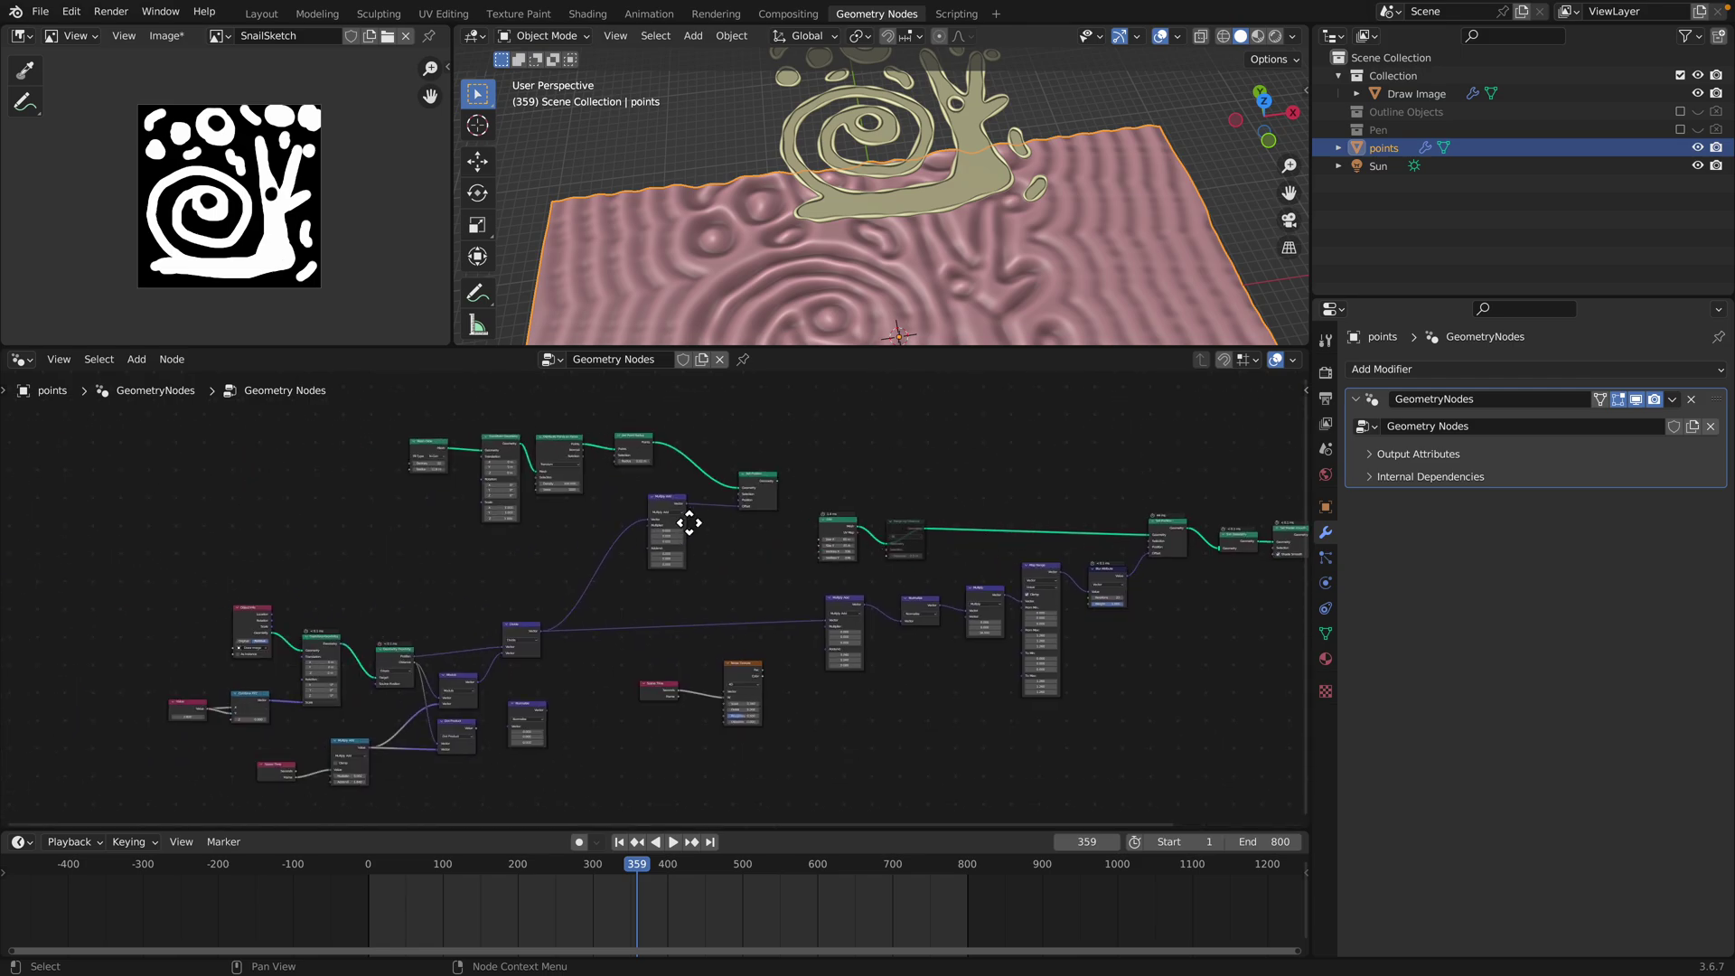
{"action": "middle_click_drag", "start_coordinate": [690, 522], "coordinate": [832, 583]}
Rearrange the point branch by moving its Mesh Circle, Transform Geometry, Distribute Points on Faces, Set Point Radius, Set Position, and Multiply Add nodes
{"action": "scroll", "coordinate": [682, 582], "scroll_direction": "up", "scroll_amount": 3}
{"action": "middle_click_drag", "start_coordinate": [690, 581], "coordinate": [766, 691]}
{"action": "scroll", "coordinate": [657, 615], "scroll_direction": "up", "scroll_amount": 5}
{"action": "left_click", "coordinate": [518, 556]}
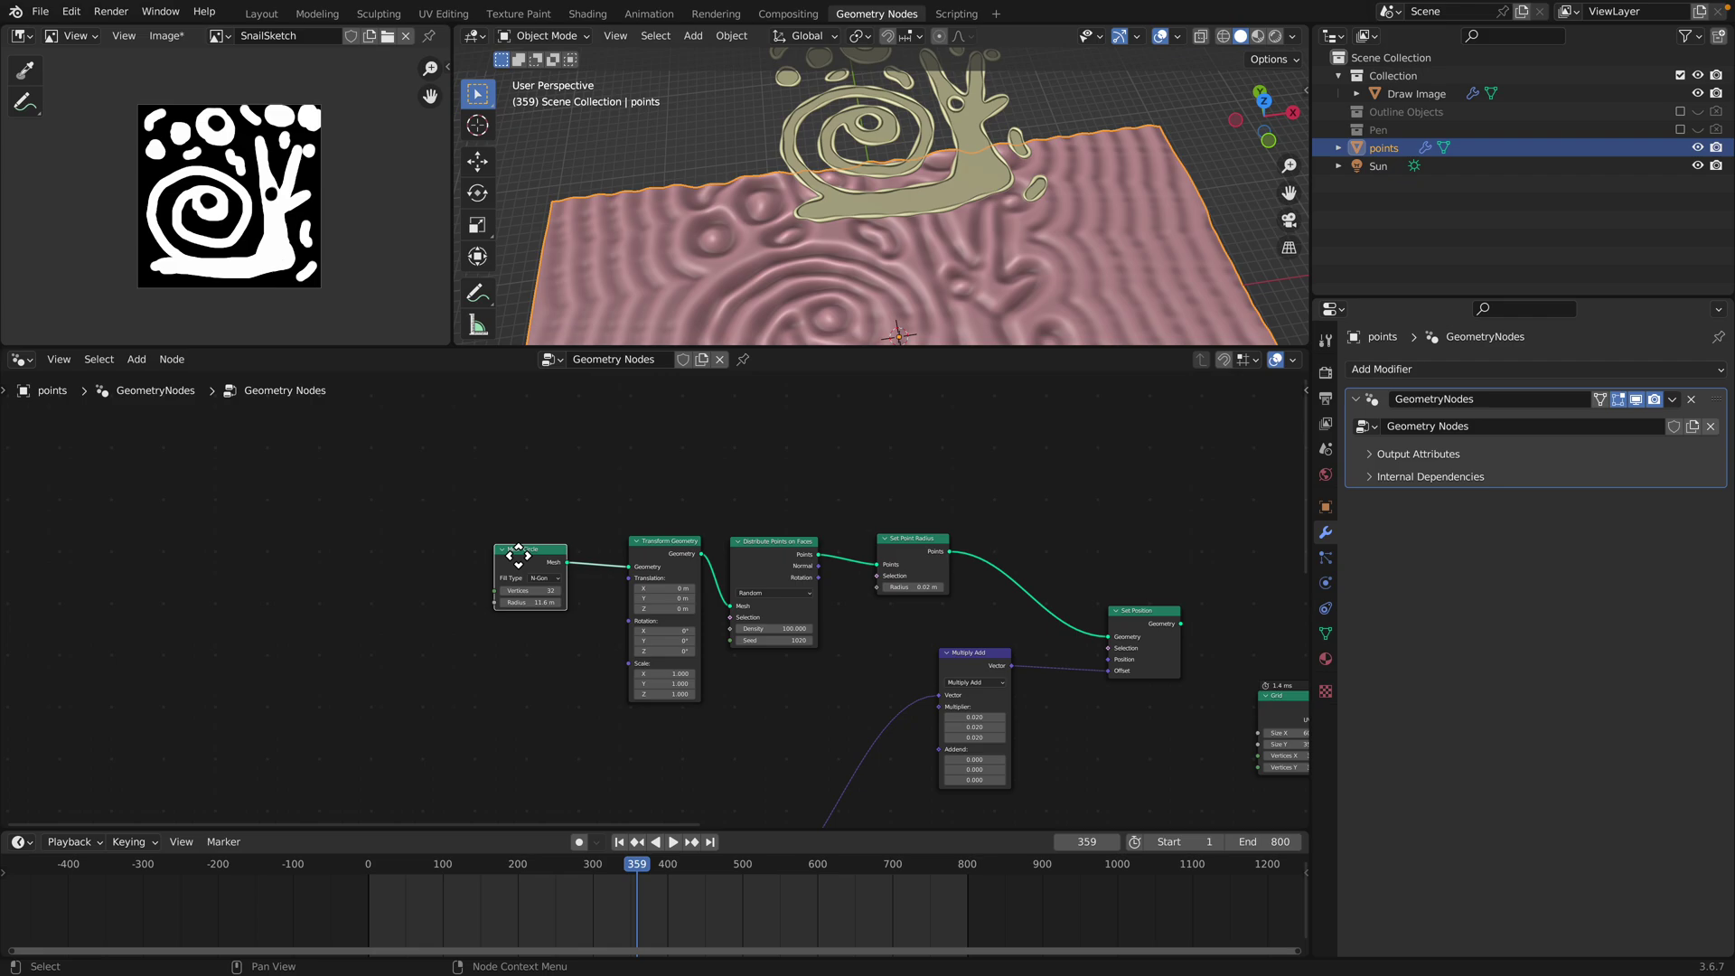
{"action": "left_click_drag", "start_coordinate": [518, 554], "coordinate": [425, 477]}
{"action": "left_click_drag", "start_coordinate": [637, 547], "coordinate": [567, 515]}
{"action": "left_click_drag", "start_coordinate": [734, 540], "coordinate": [655, 475]}
{"action": "left_click_drag", "start_coordinate": [914, 541], "coordinate": [897, 483]}
{"action": "middle_click_drag", "start_coordinate": [1100, 639], "coordinate": [865, 551]}
{"action": "left_click_drag", "start_coordinate": [899, 524], "coordinate": [881, 498]}
{"action": "left_click_drag", "start_coordinate": [717, 585], "coordinate": [698, 607]}
Enlarge the viewport and select the Draw Image drawing, followed by the ripple surface beneath it
{"action": "scroll", "coordinate": [749, 631], "scroll_direction": "down", "scroll_amount": 2}
{"action": "middle_click_drag", "start_coordinate": [648, 669], "coordinate": [748, 632]}
{"action": "scroll", "coordinate": [749, 631], "scroll_direction": "down", "scroll_amount": 1}
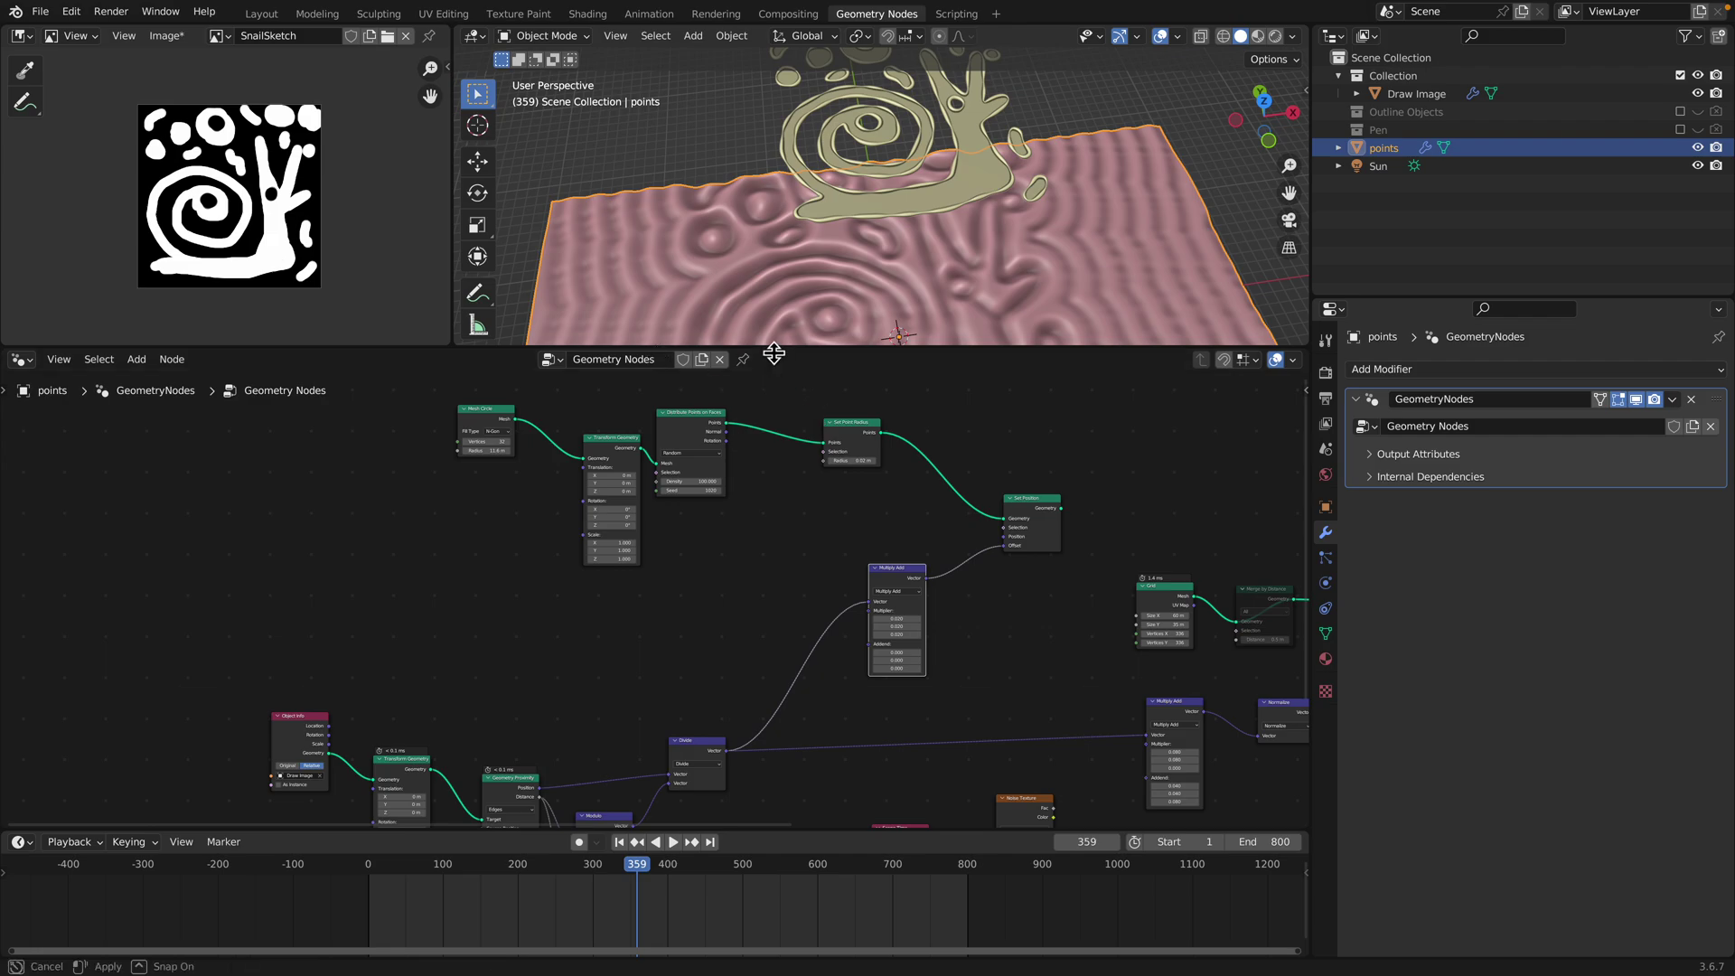
{"action": "left_click_drag", "start_coordinate": [768, 347], "coordinate": [786, 545]}
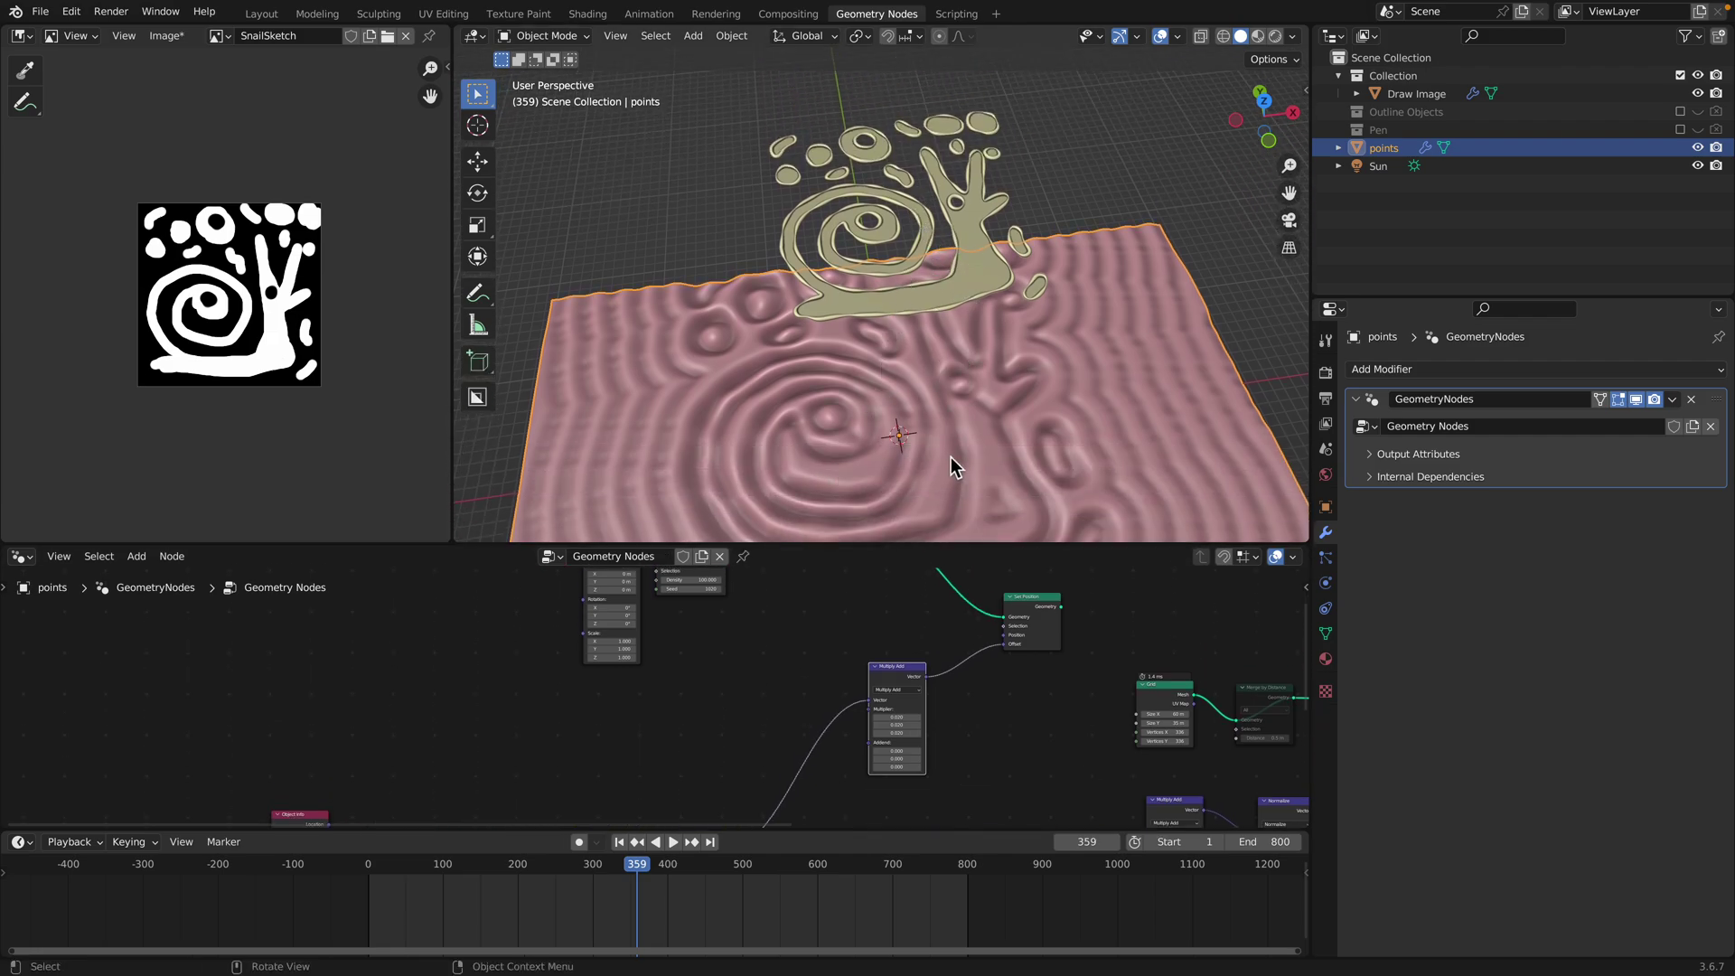
{"action": "left_click", "coordinate": [941, 194]}
{"action": "left_click", "coordinate": [967, 365]}
Enlarge the node editor and spread the Geometry Proximity, Divide, Modulo, Dot Product, and Normalize nodes apart
{"action": "left_click_drag", "start_coordinate": [949, 546], "coordinate": [904, 280]}
{"action": "middle_click_drag", "start_coordinate": [553, 732], "coordinate": [698, 537]}
{"action": "scroll", "coordinate": [694, 539], "scroll_direction": "up", "scroll_amount": 5}
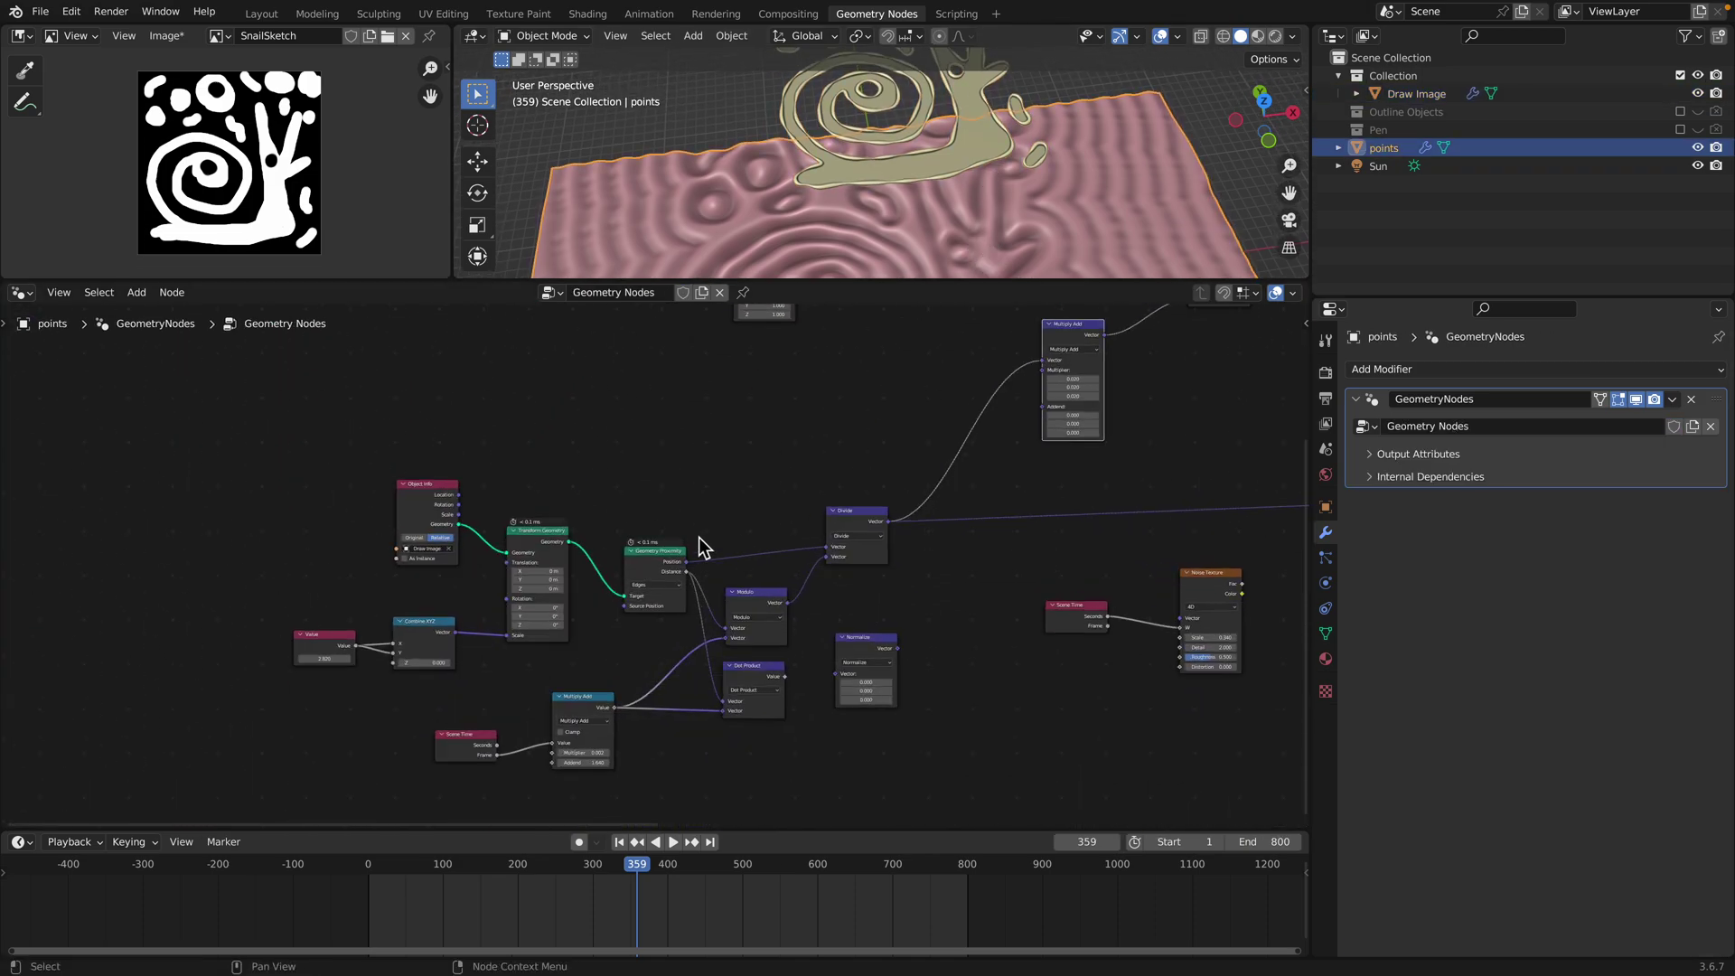
{"action": "left_click_drag", "start_coordinate": [343, 461], "coordinate": [385, 490]}
{"action": "left_click_drag", "start_coordinate": [670, 545], "coordinate": [647, 498]}
{"action": "middle_click_drag", "start_coordinate": [701, 481], "coordinate": [687, 524]}
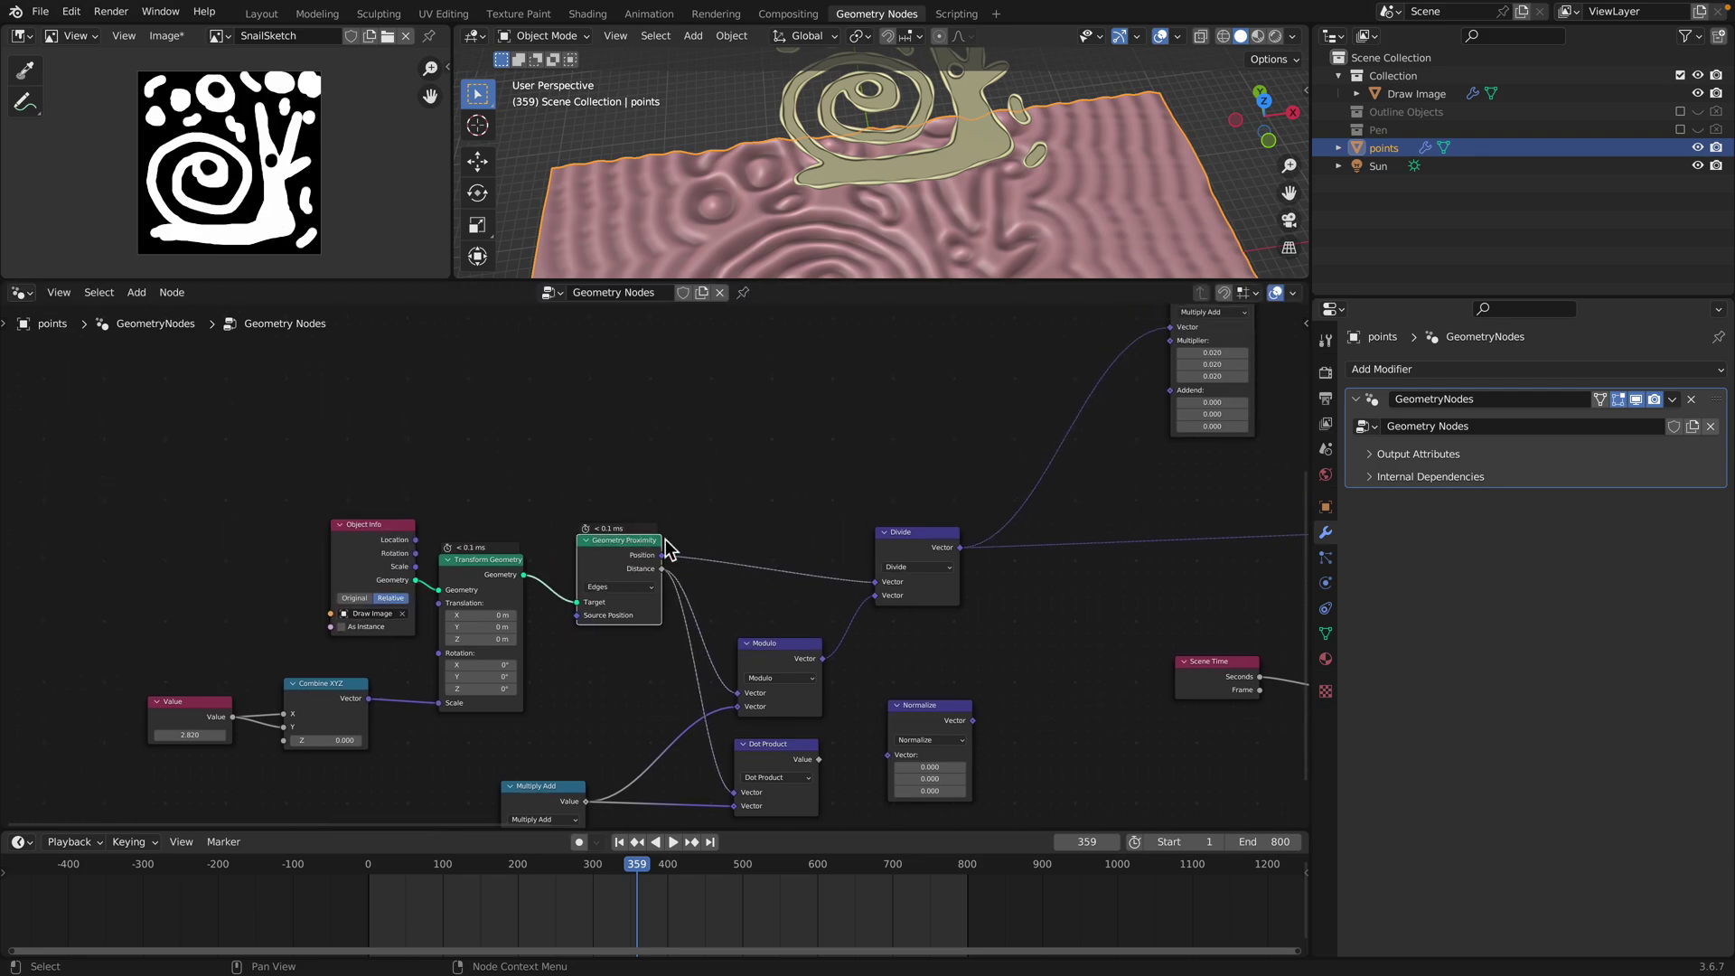
{"action": "left_click_drag", "start_coordinate": [633, 542], "coordinate": [633, 523]}
{"action": "left_click_drag", "start_coordinate": [912, 546], "coordinate": [887, 497]}
{"action": "left_click_drag", "start_coordinate": [792, 656], "coordinate": [800, 608]}
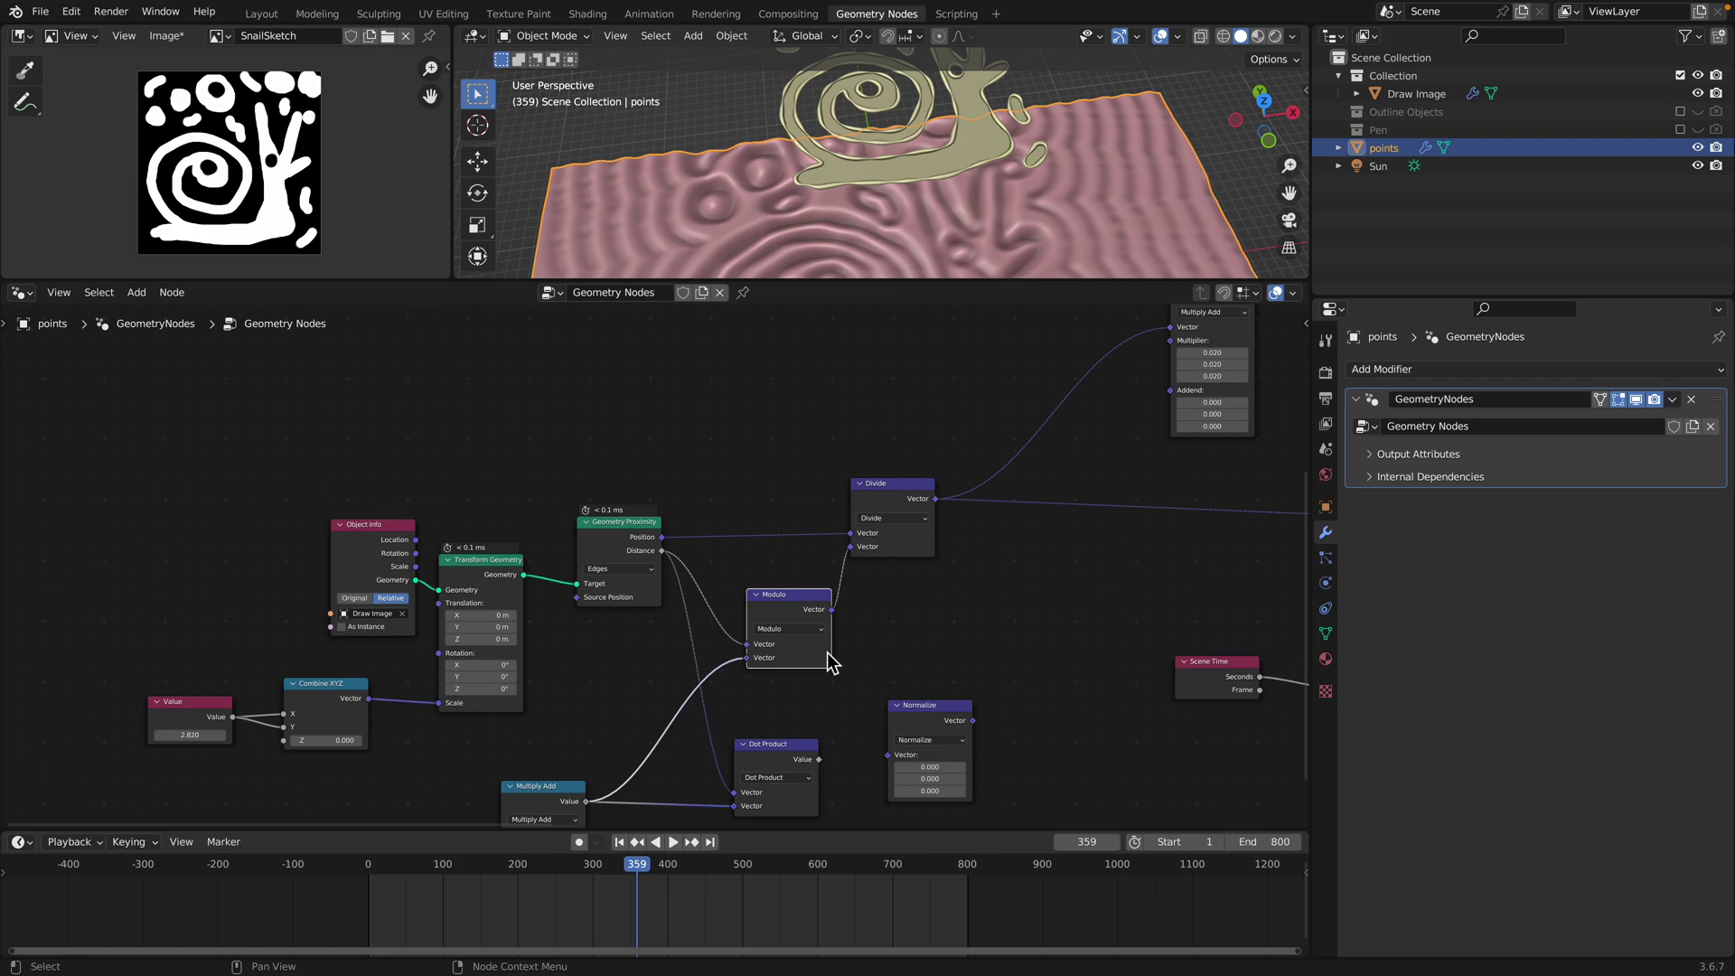
{"action": "left_click_drag", "start_coordinate": [796, 761], "coordinate": [815, 792]}
{"action": "left_click_drag", "start_coordinate": [964, 731], "coordinate": [1009, 767]}
Extend the node editor over the timeline and move the Scene Time and Multiply Add nodes feeding Modulo downward
{"action": "middle_click_drag", "start_coordinate": [882, 687], "coordinate": [896, 640]}
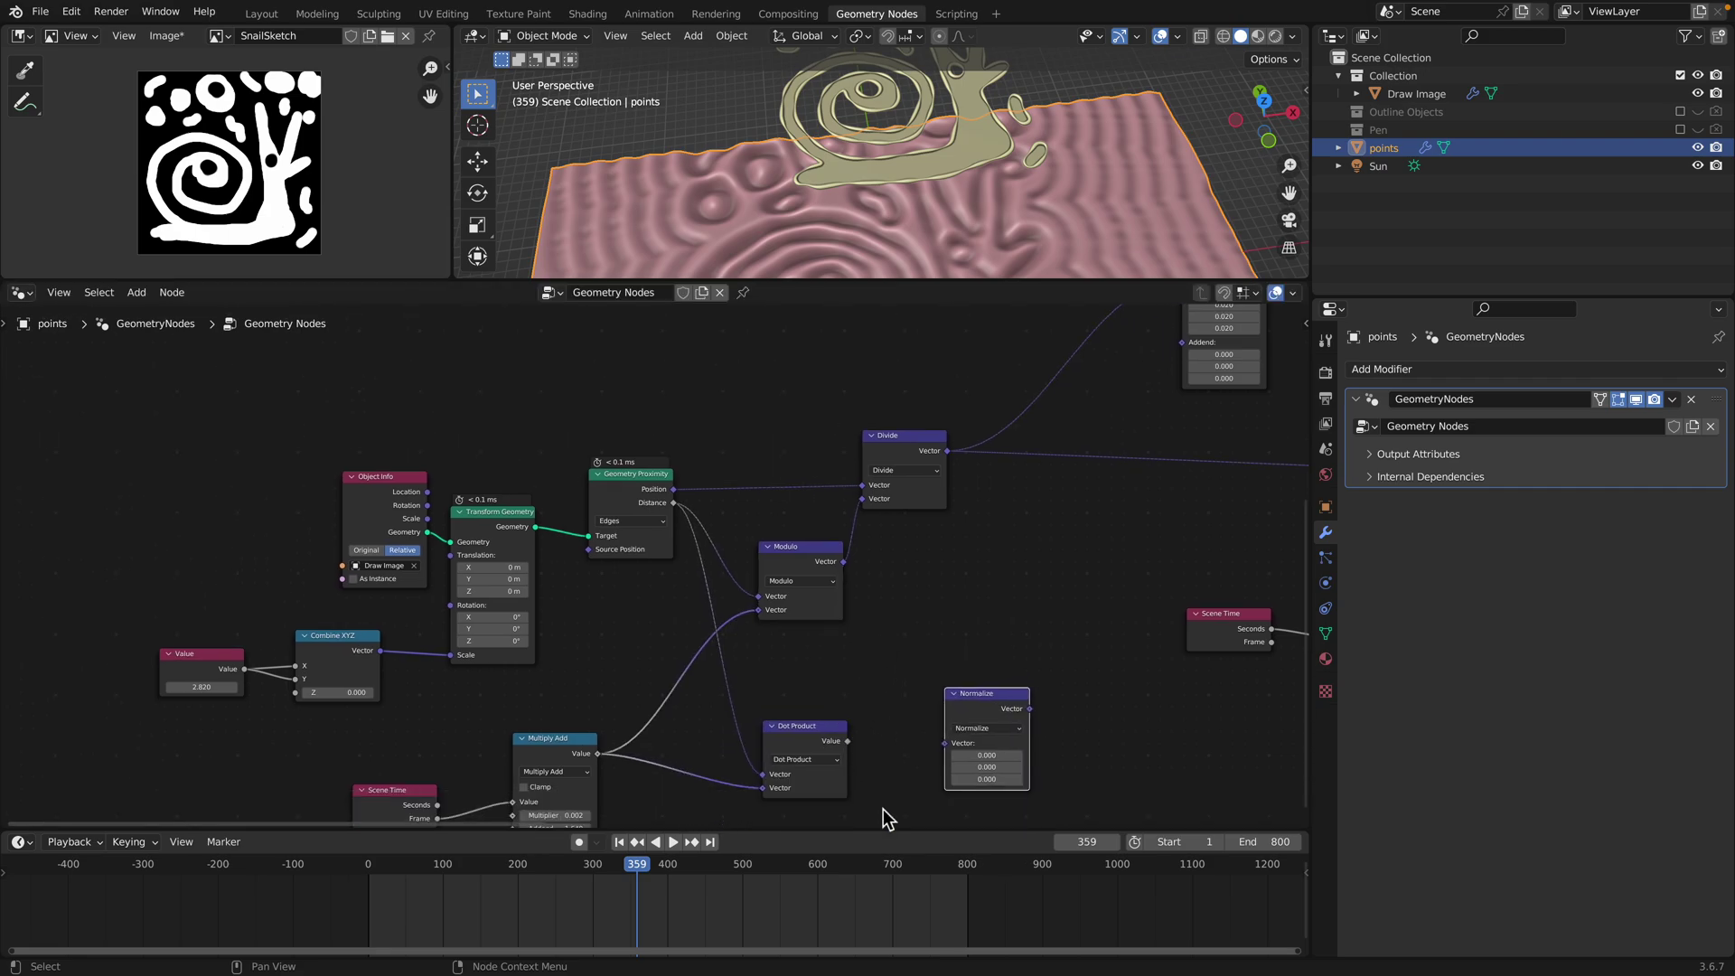
{"action": "left_click_drag", "start_coordinate": [892, 833], "coordinate": [891, 868]}
{"action": "middle_click_drag", "start_coordinate": [756, 710], "coordinate": [774, 662]}
{"action": "middle_click_drag", "start_coordinate": [340, 628], "coordinate": [451, 656]}
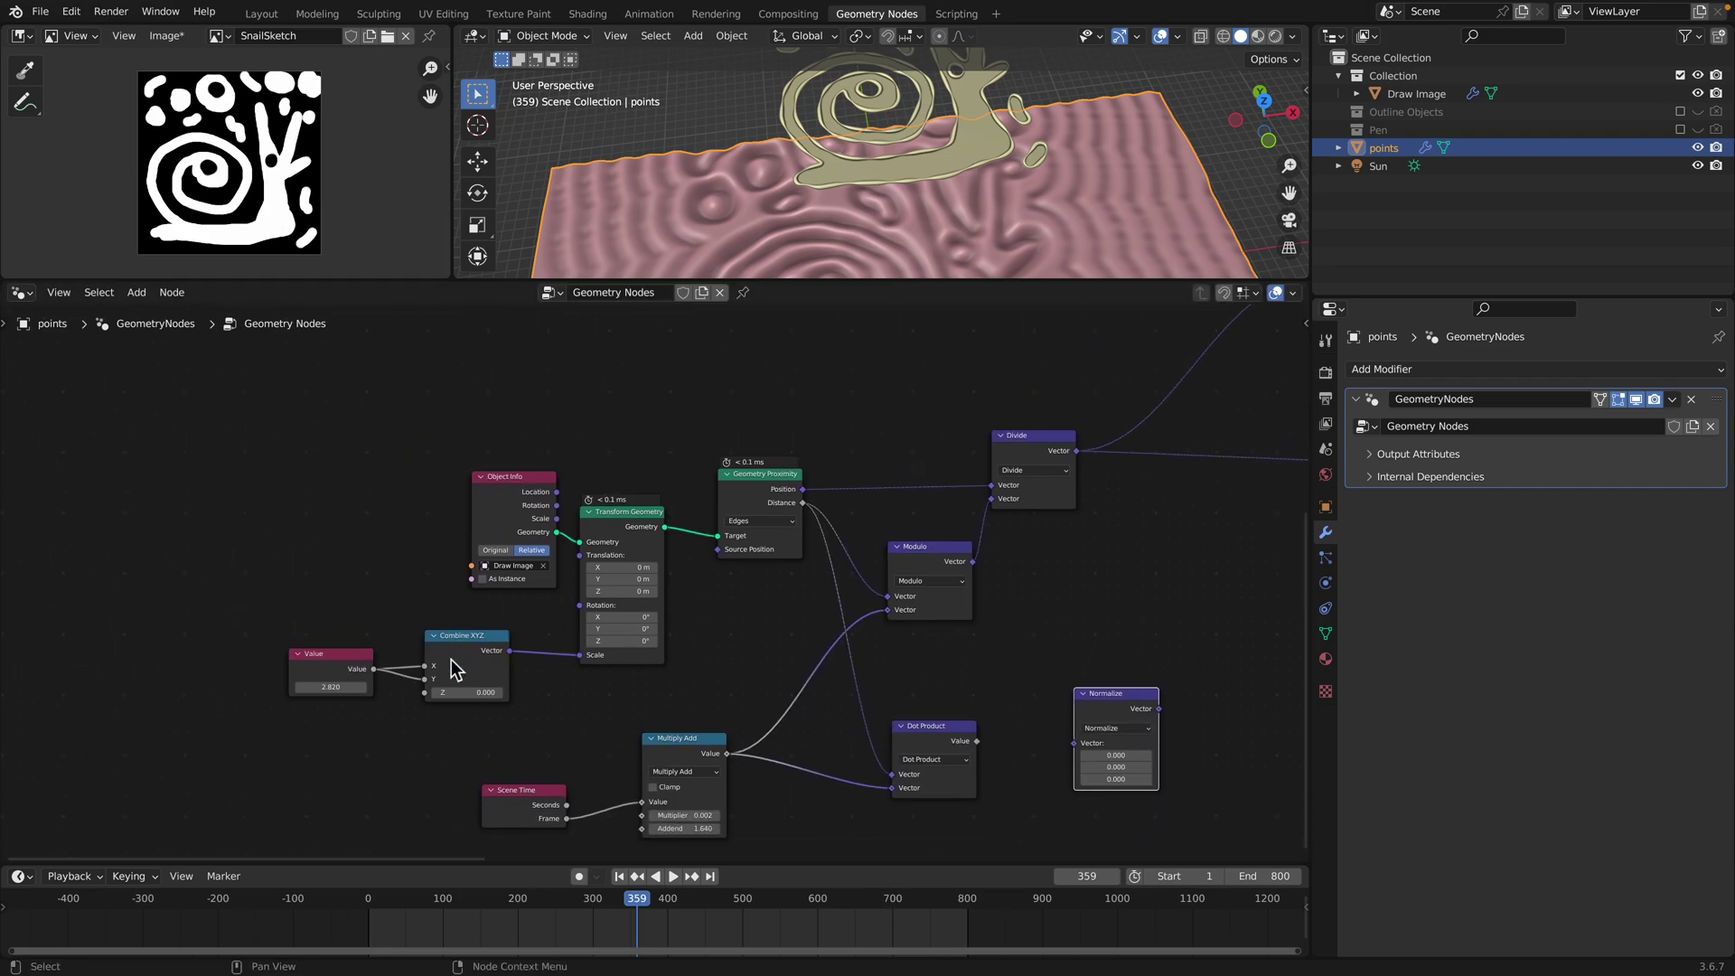
{"action": "left_click_drag", "start_coordinate": [537, 797], "coordinate": [538, 819]}
{"action": "left_click_drag", "start_coordinate": [676, 763], "coordinate": [675, 778]}
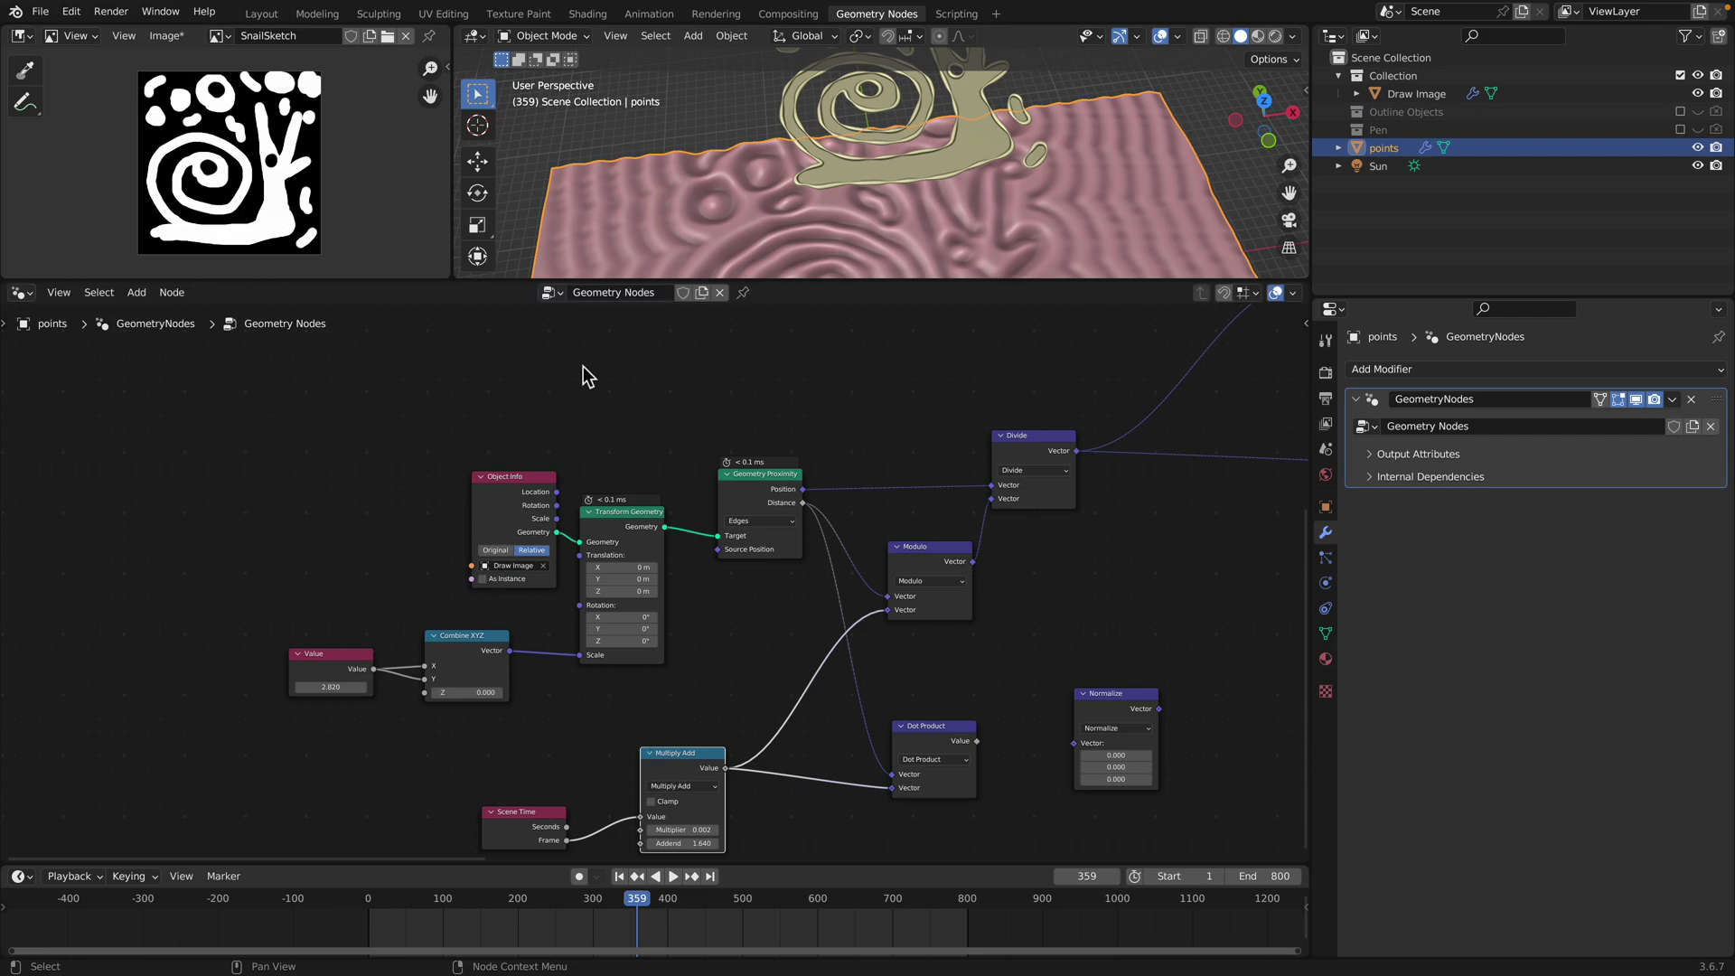
Enlarge the viewport and examine the ripple surface from a steeper angle alongside the Geometry Proximity nodes
{"action": "left_click_drag", "start_coordinate": [655, 280], "coordinate": [654, 394]}
{"action": "middle_click_drag", "start_coordinate": [653, 478], "coordinate": [528, 534]}
{"action": "scroll", "coordinate": [816, 346], "scroll_direction": "down", "scroll_amount": 1}
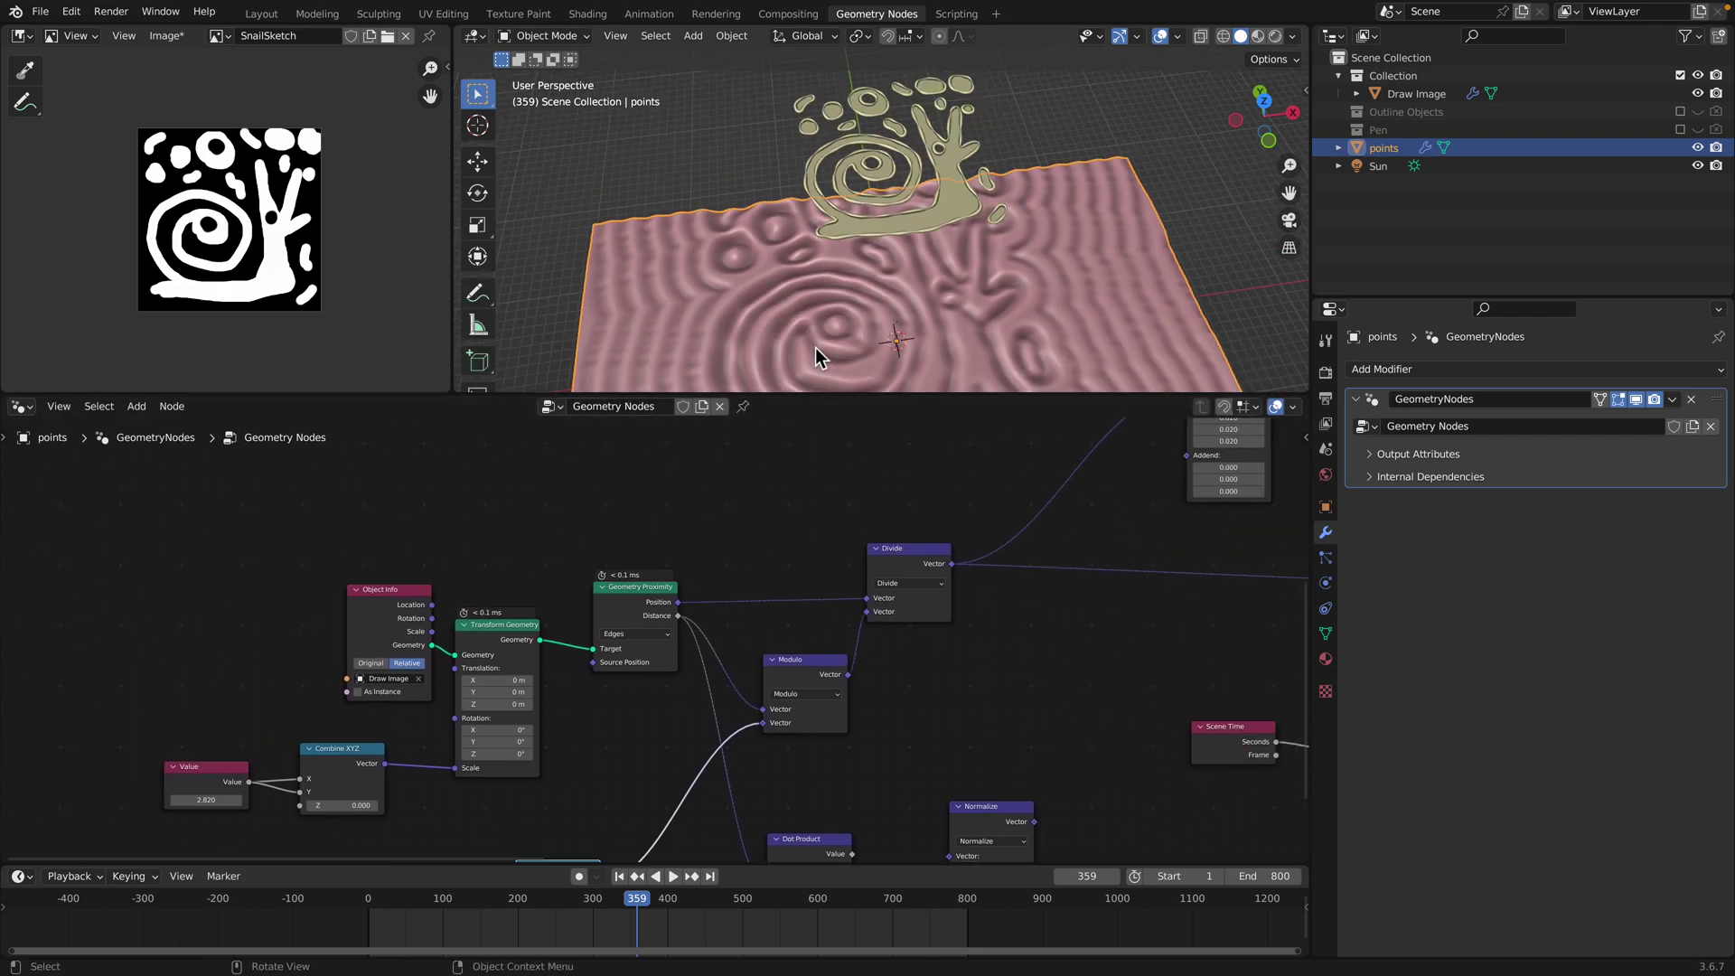
{"action": "mouse_move", "coordinate": [958, 299]}
{"action": "middle_mouse_down", "text": "shift"}
{"action": "mouse_move", "coordinate": [968, 256]}
{"action": "mouse_move", "coordinate": [949, 281]}
{"action": "middle_mouse_up", "text": "shift"}
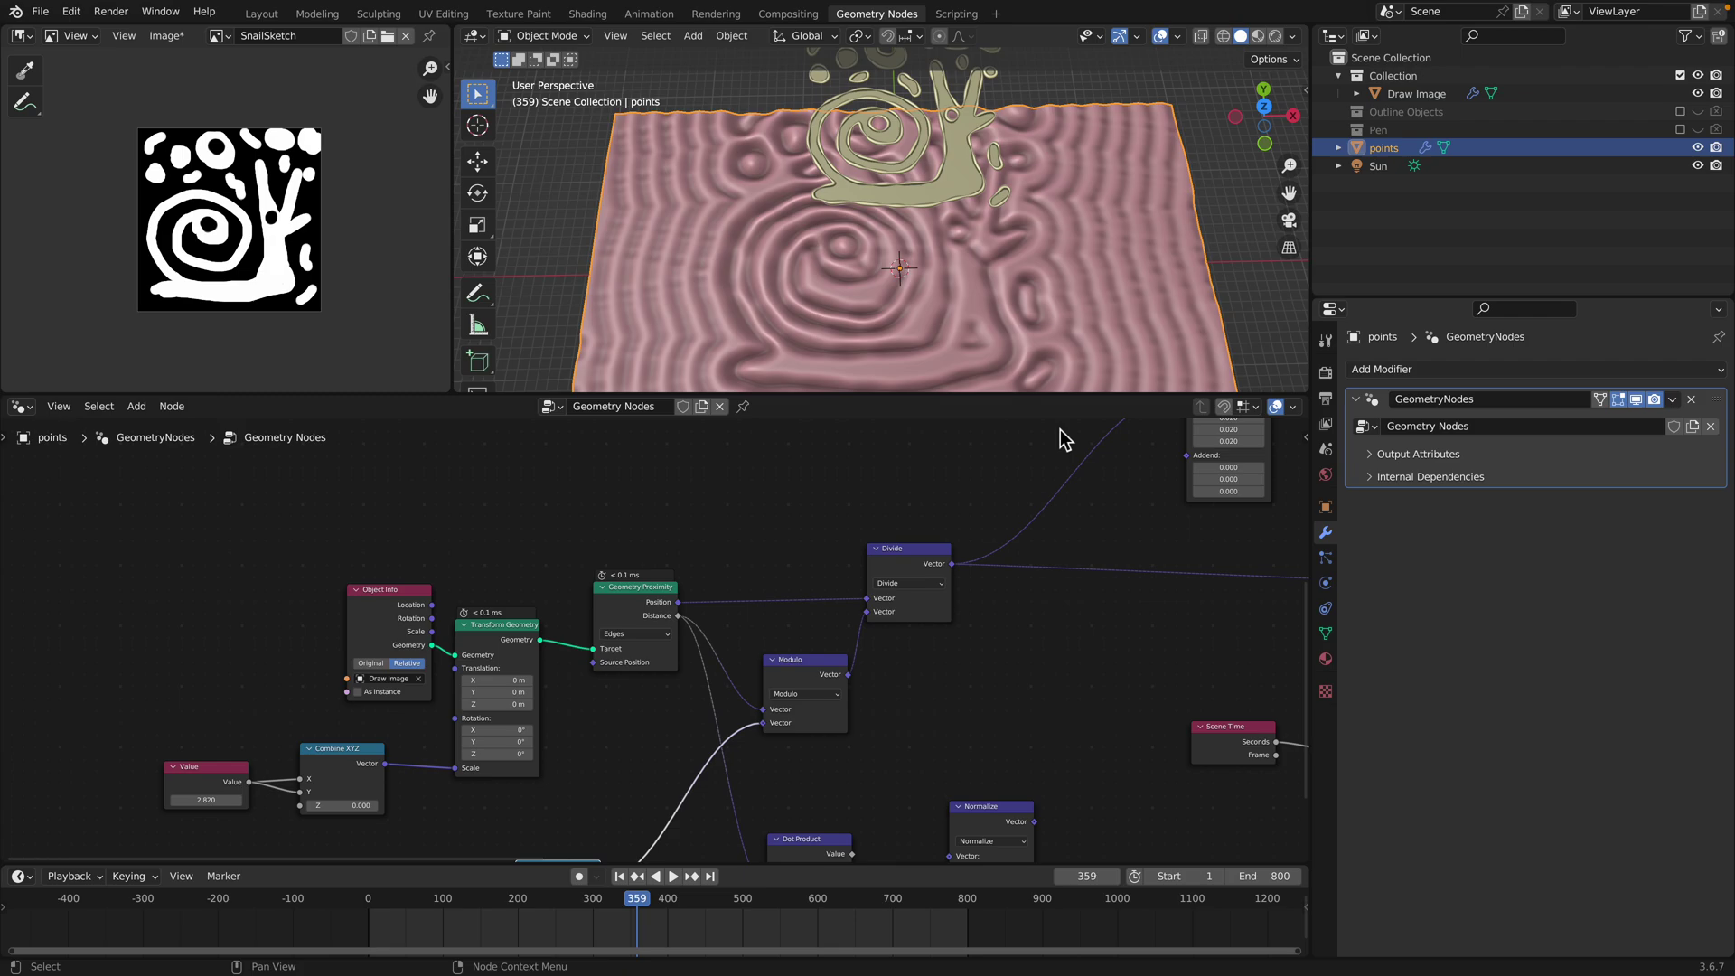
Move the Group Output beside the point branch and connect that branch's Set Position geometry to it
{"action": "middle_click_drag", "start_coordinate": [1260, 488], "coordinate": [823, 571]}
{"action": "middle_click_drag", "start_coordinate": [882, 621], "coordinate": [509, 805]}
{"action": "scroll", "coordinate": [647, 689], "scroll_direction": "down", "scroll_amount": 1}
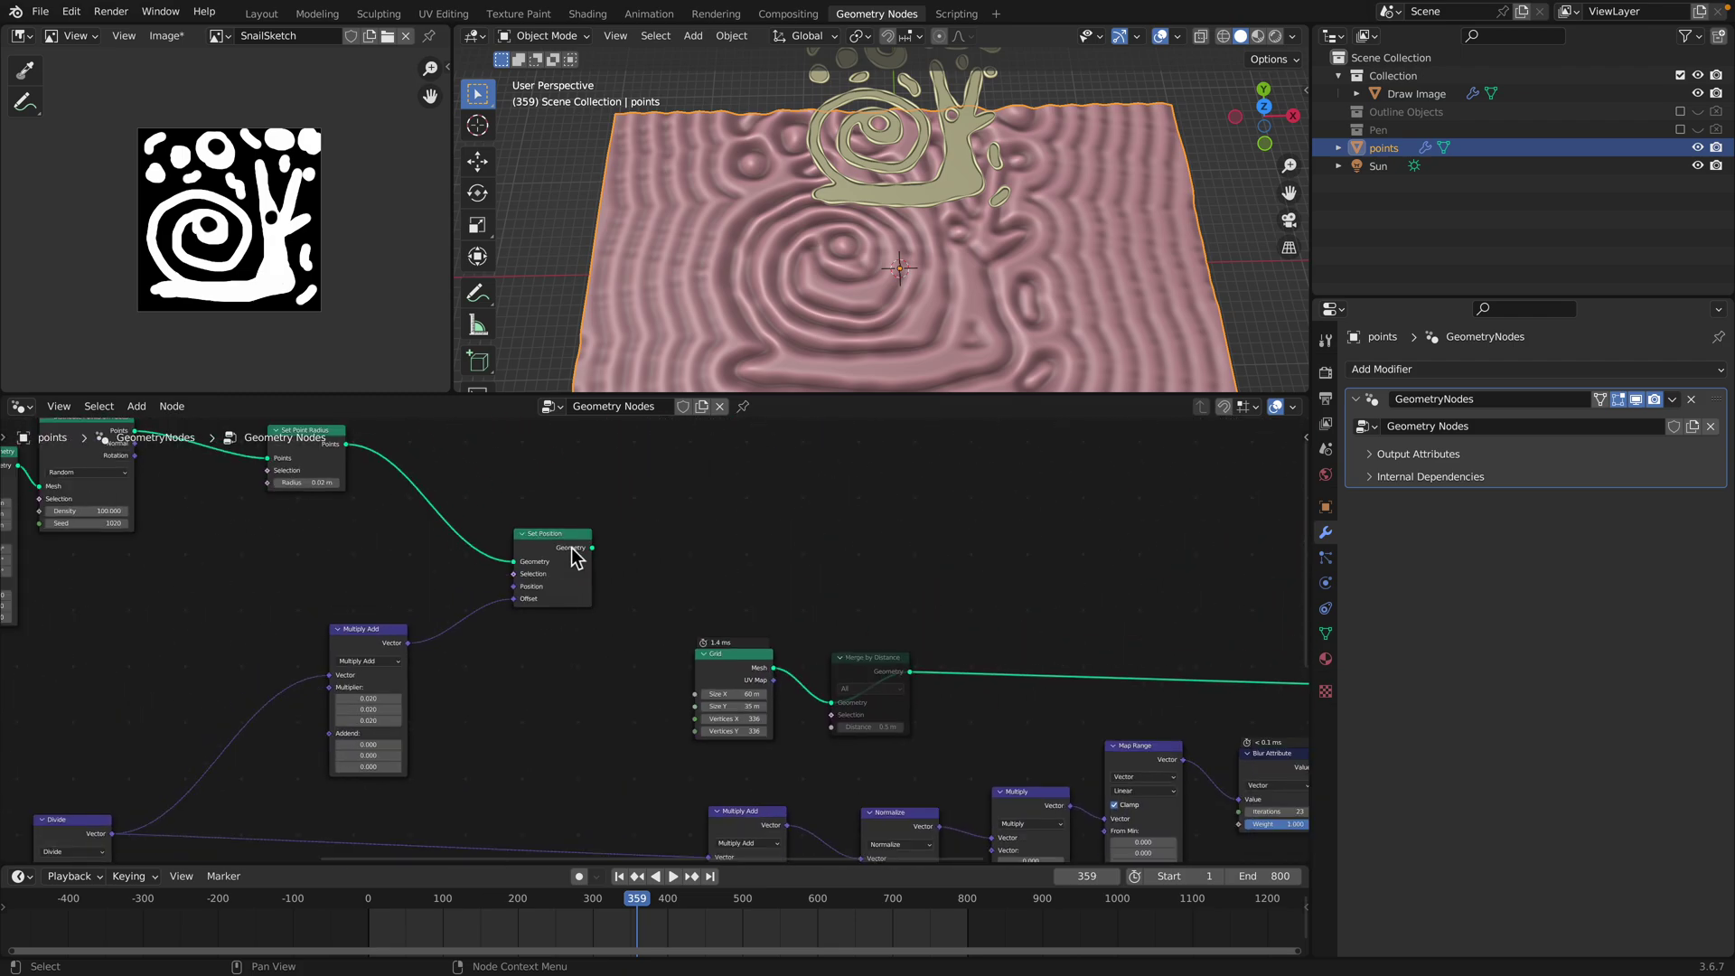
{"action": "left_click_drag", "start_coordinate": [571, 547], "coordinate": [570, 518]}
{"action": "scroll", "coordinate": [680, 517], "scroll_direction": "down", "scroll_amount": 1}
{"action": "middle_click_drag", "start_coordinate": [837, 533], "coordinate": [573, 521]}
{"action": "scroll", "coordinate": [804, 596], "scroll_direction": "down", "scroll_amount": 3}
{"action": "middle_click_drag", "start_coordinate": [990, 600], "coordinate": [663, 662]}
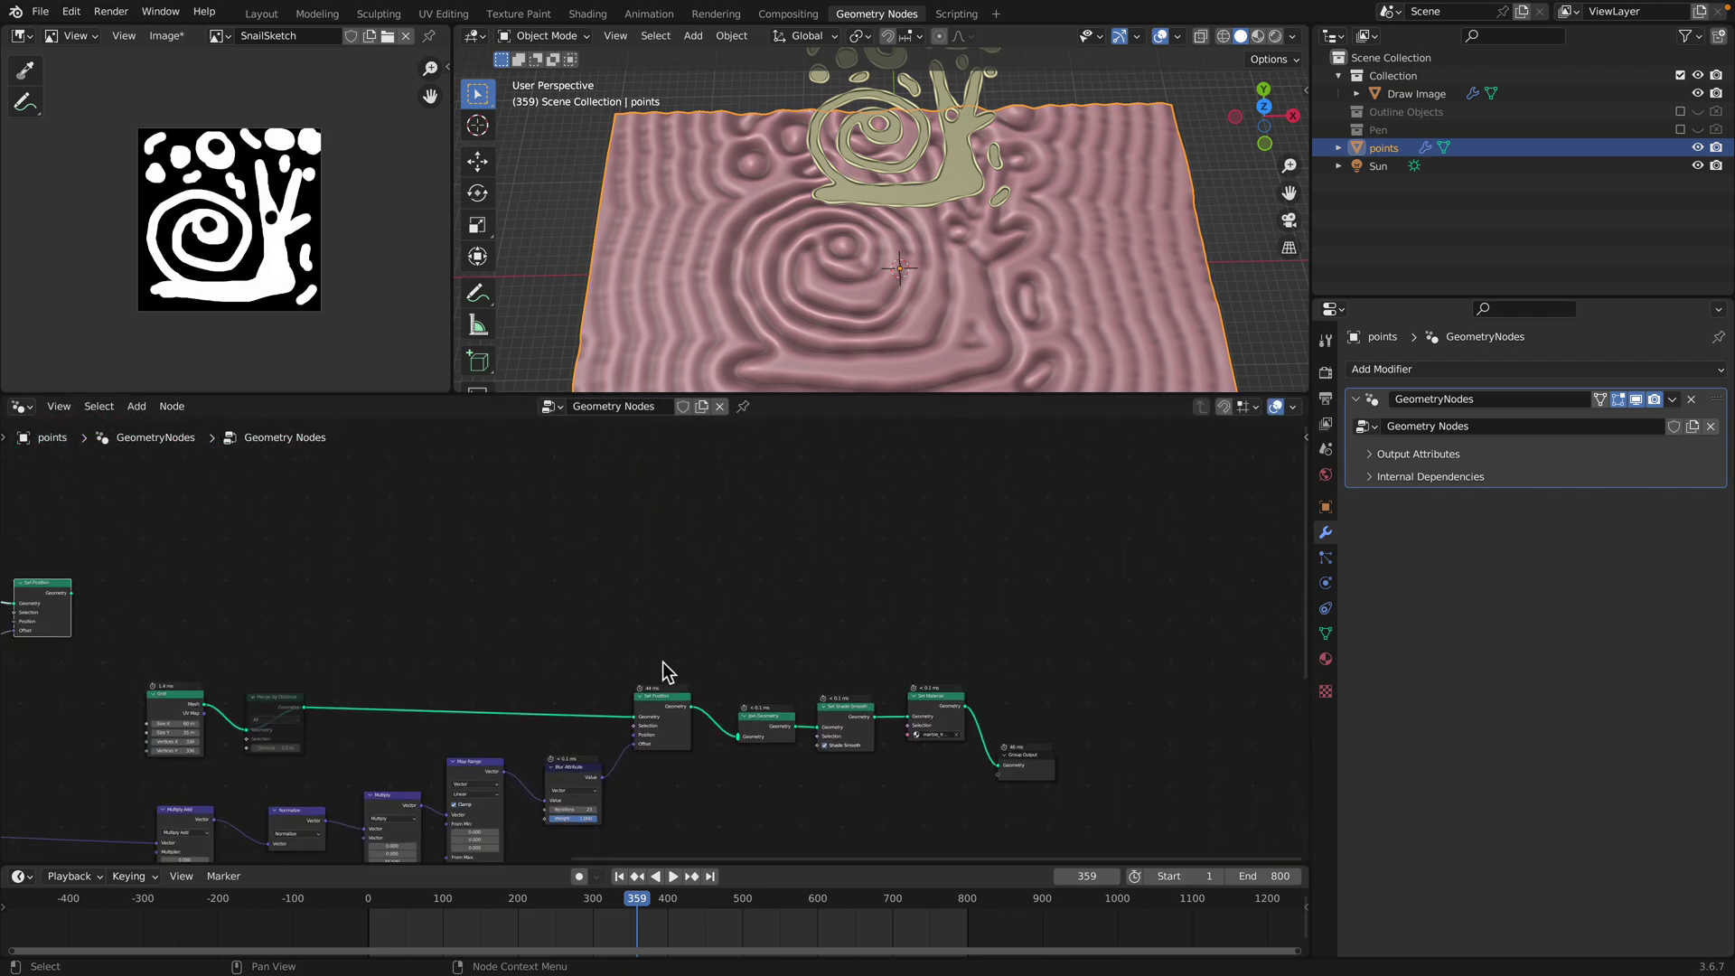
{"action": "left_click_drag", "start_coordinate": [1046, 744], "coordinate": [256, 573]}
{"action": "middle_click_drag", "start_coordinate": [256, 573], "coordinate": [717, 527]}
{"action": "scroll", "coordinate": [715, 529], "scroll_direction": "up", "scroll_amount": 1}
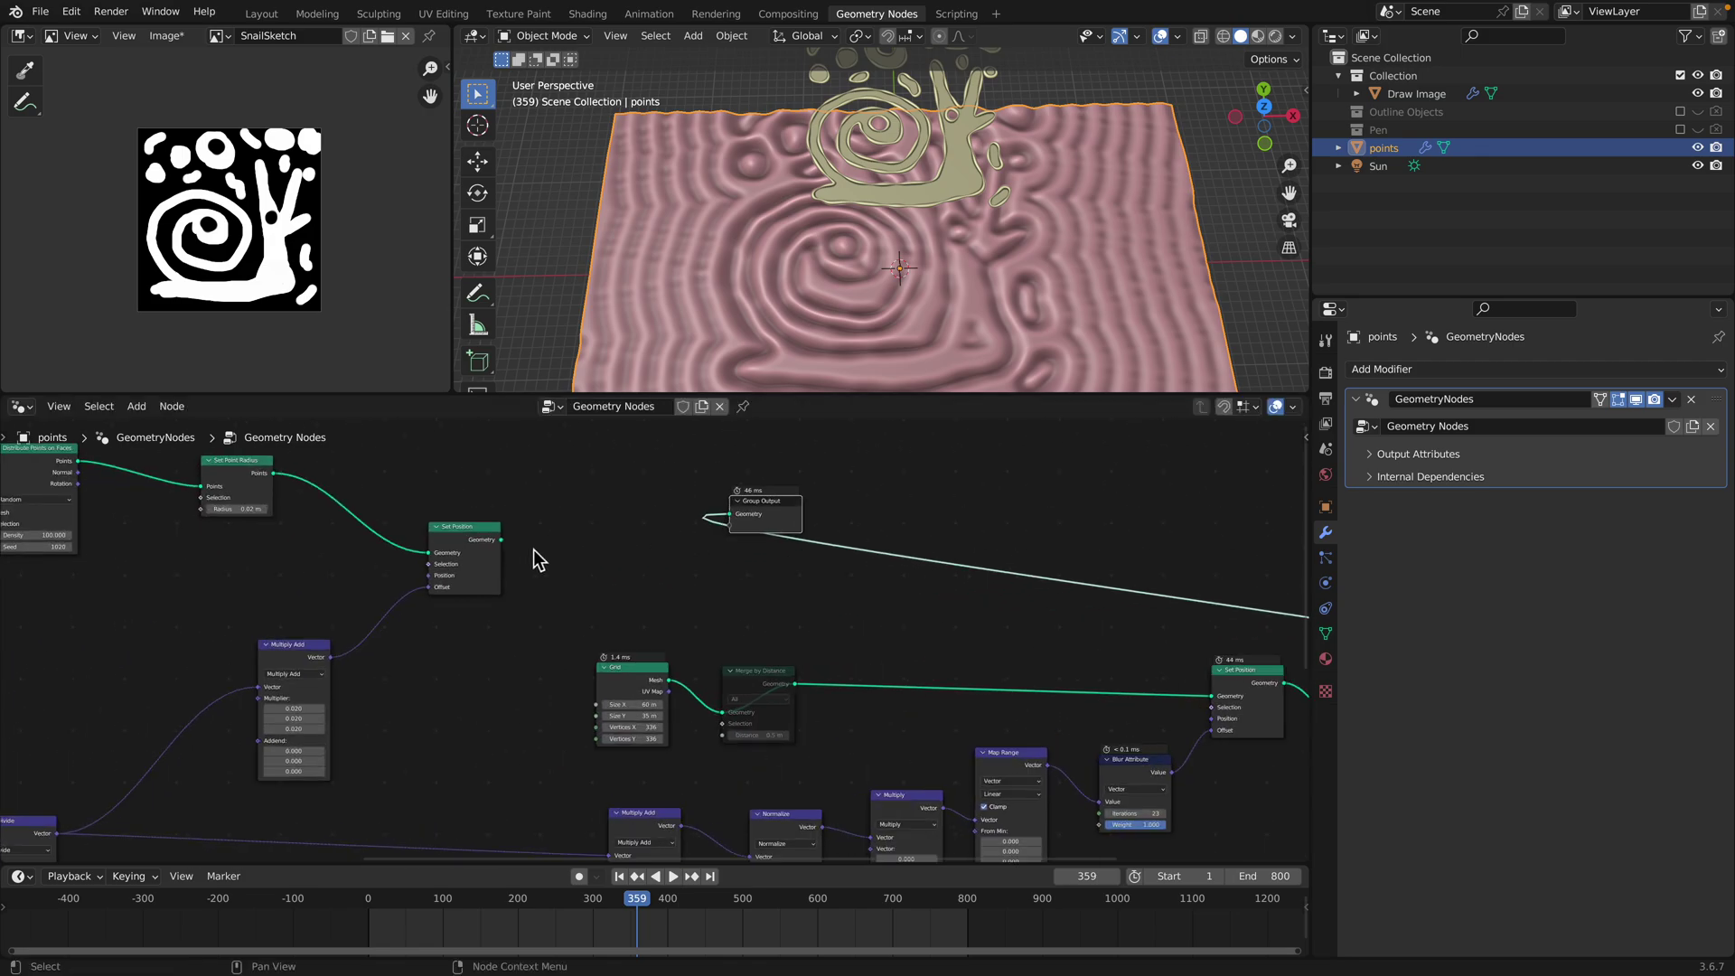
{"action": "left_click_drag", "start_coordinate": [503, 541], "coordinate": [732, 515]}
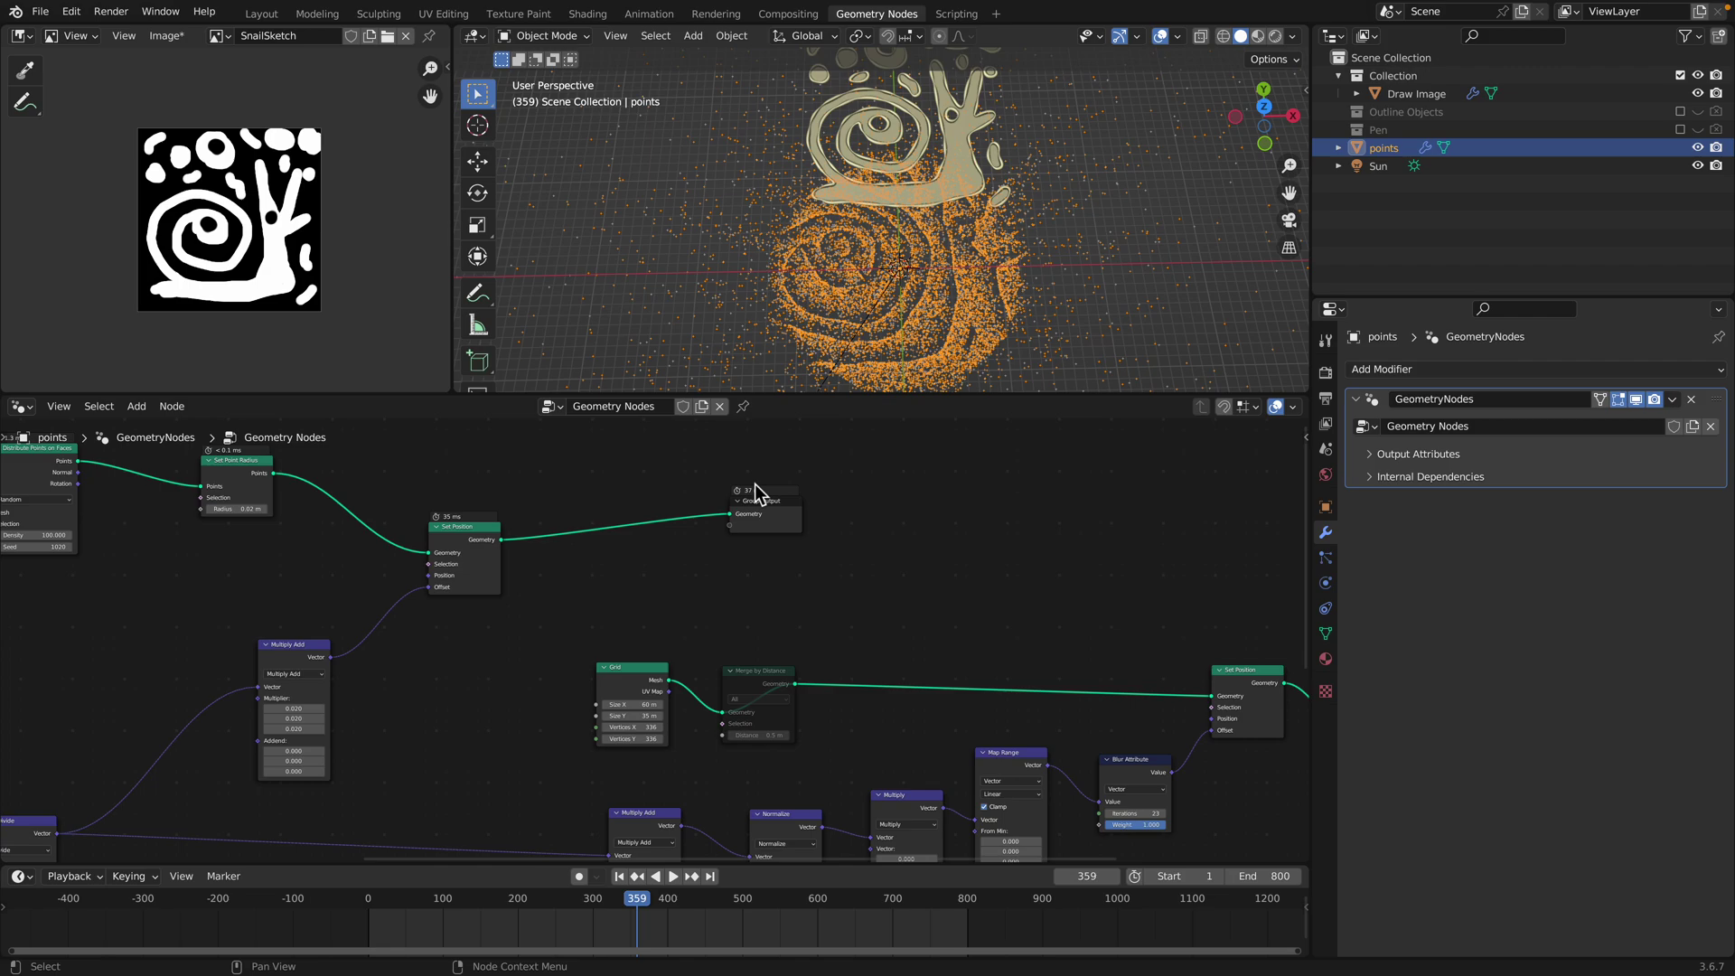
Enlarge the viewport and examine the scattered points beneath the snail drawing
{"action": "left_click_drag", "start_coordinate": [933, 393], "coordinate": [919, 518]}
{"action": "middle_click_drag", "start_coordinate": [945, 386], "coordinate": [938, 392]}
{"action": "middle_click_drag", "start_coordinate": [592, 658], "coordinate": [823, 634], "text": "shift"}
{"action": "scroll", "coordinate": [824, 634], "scroll_direction": "down", "scroll_amount": 3}
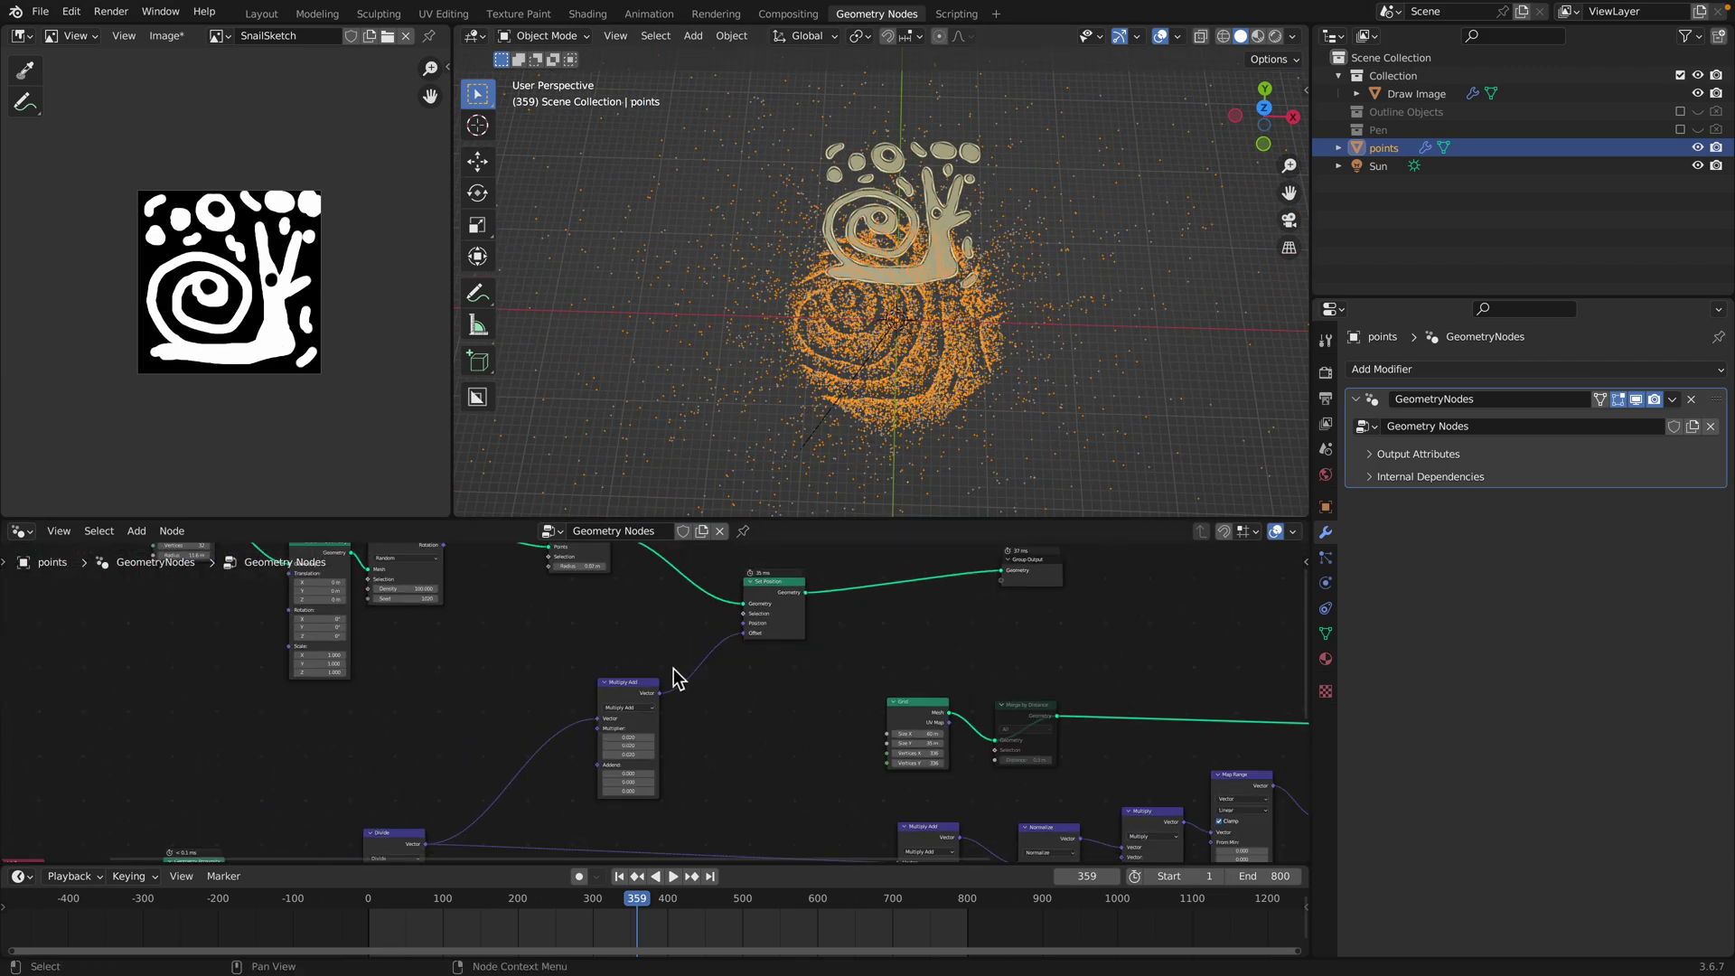
Enlarge the node editor and reposition the Mesh Circle and Transform Geometry nodes at the start of the point branch
{"action": "left_click_drag", "start_coordinate": [774, 523], "coordinate": [775, 329]}
{"action": "middle_click_drag", "start_coordinate": [774, 526], "coordinate": [985, 645]}
{"action": "scroll", "coordinate": [723, 571], "scroll_direction": "up", "scroll_amount": 7}
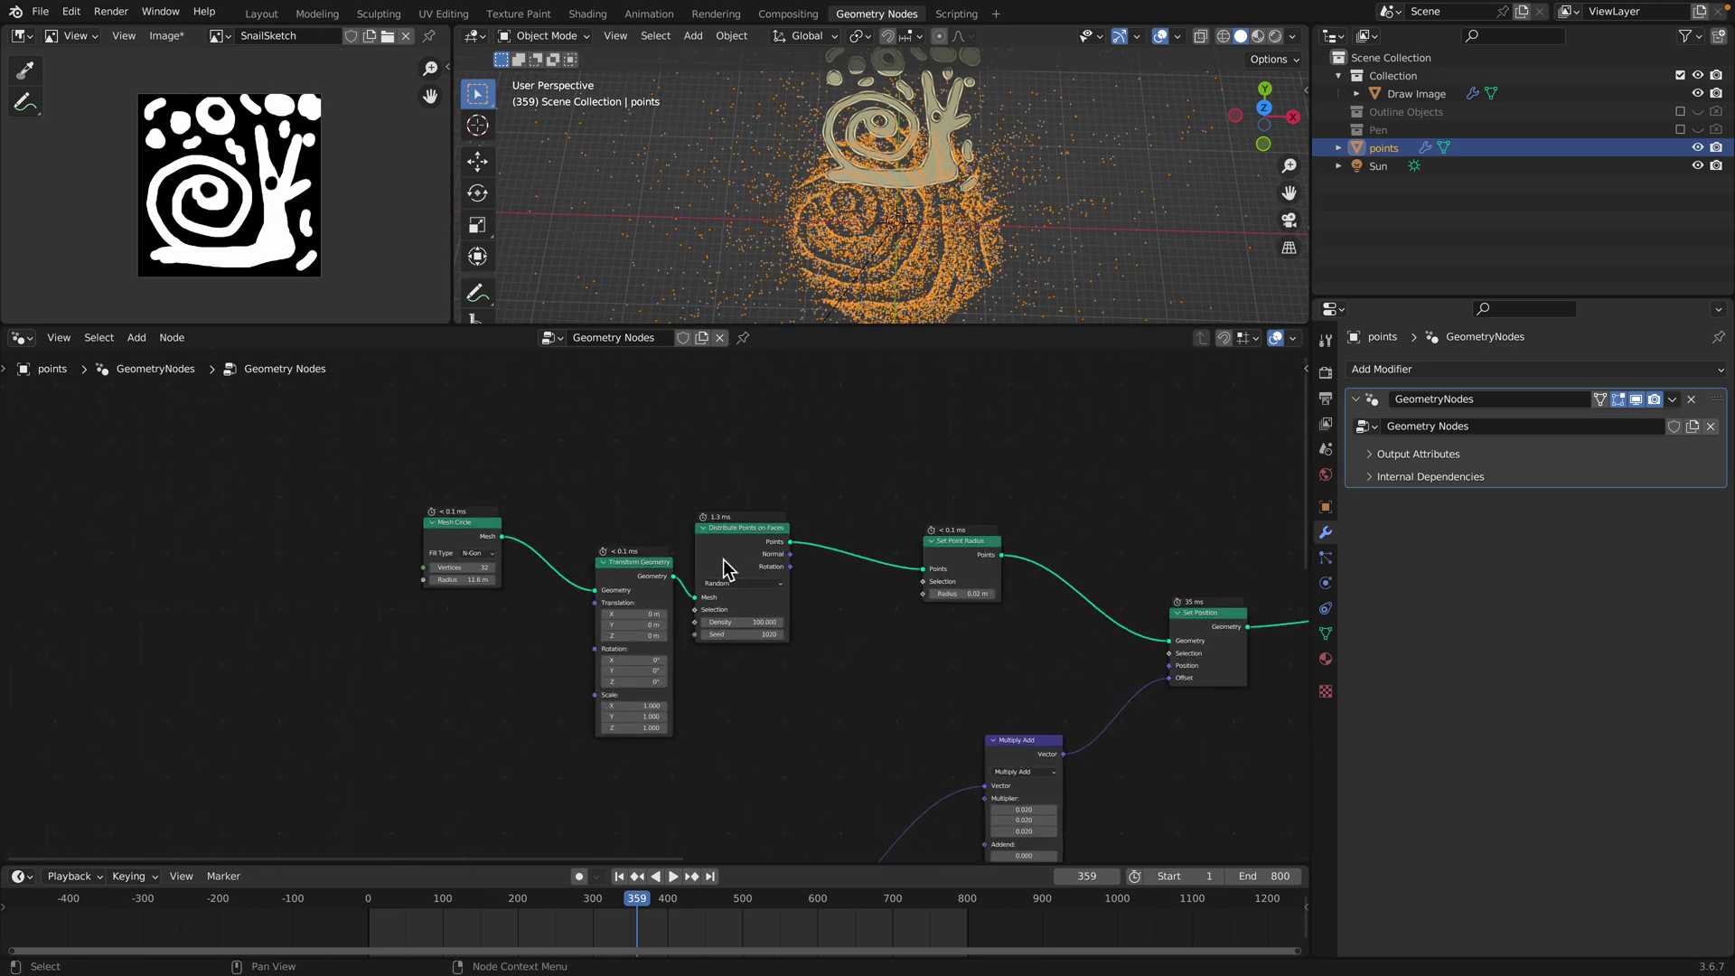
{"action": "left_click_drag", "start_coordinate": [444, 521], "coordinate": [475, 484]}
{"action": "left_click_drag", "start_coordinate": [634, 557], "coordinate": [611, 507]}
{"action": "scroll", "coordinate": [506, 448], "scroll_direction": "up", "scroll_amount": 1}
{"action": "middle_click_drag", "start_coordinate": [548, 460], "coordinate": [465, 506]}
{"action": "left_click_drag", "start_coordinate": [531, 539], "coordinate": [526, 495]}
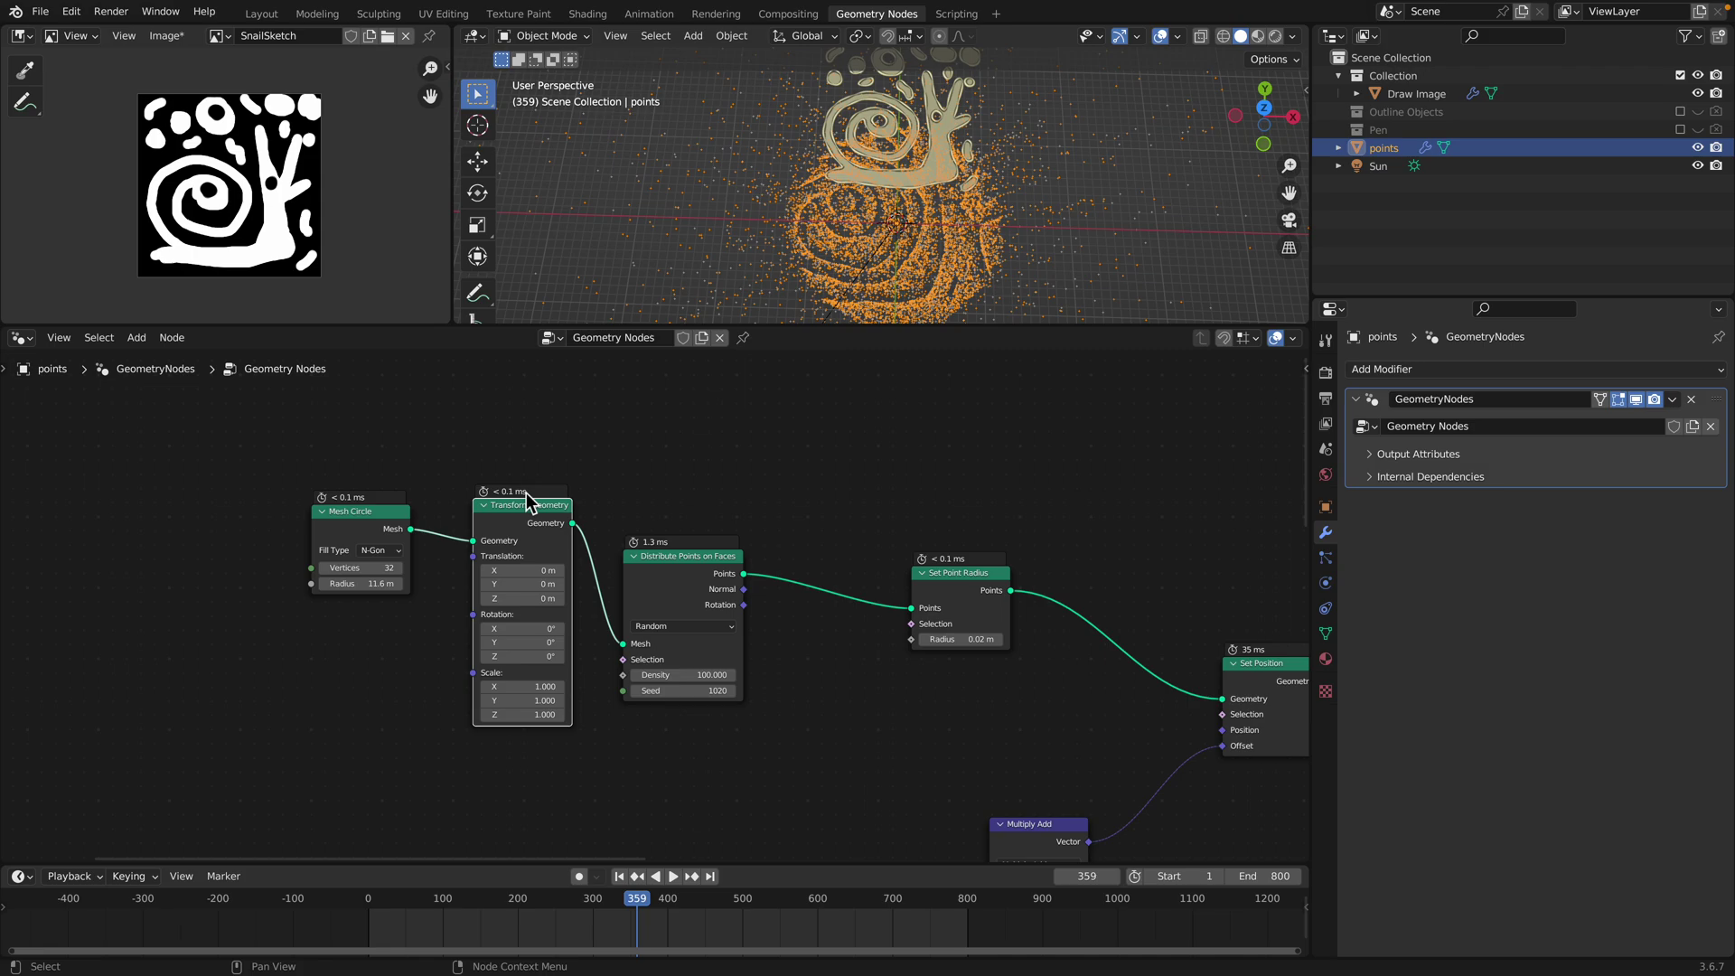
Try densities of 50 and 20 on the Distribute Points on Faces node
{"action": "left_click", "coordinate": [691, 676]}
{"action": "type", "text": "50"}
{"action": "key", "text": "Return"}
{"action": "left_click", "coordinate": [692, 675]}
{"action": "type", "text": "2"}
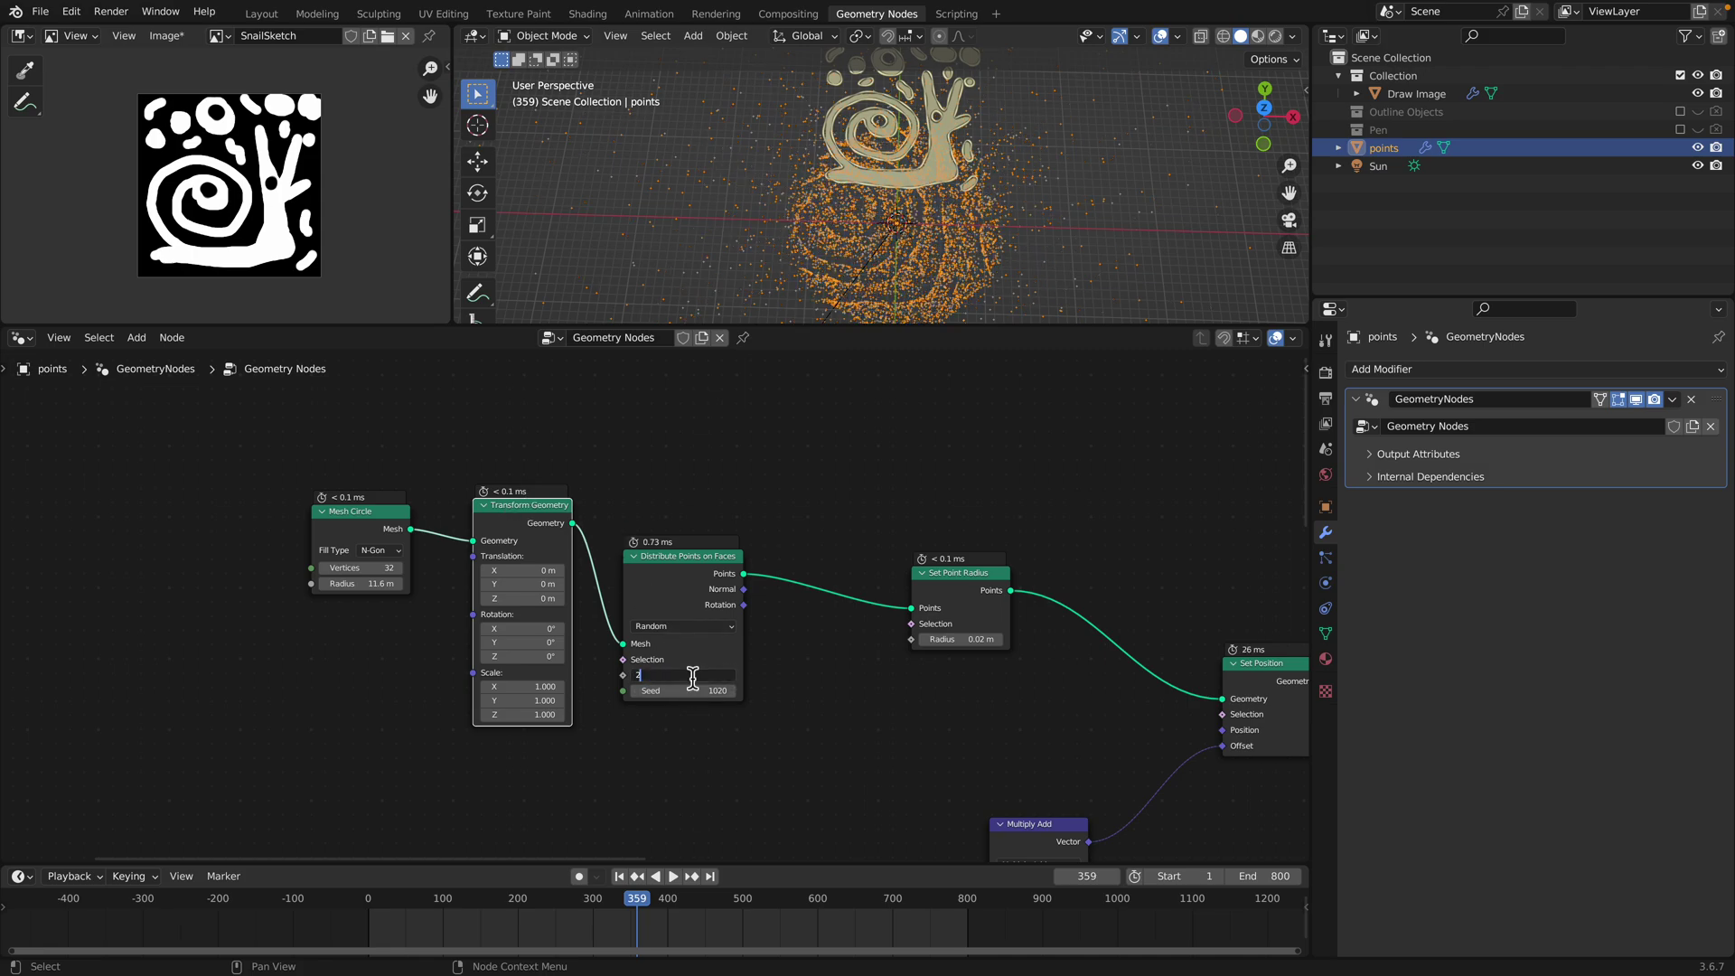
{"action": "type", "text": "0"}
{"action": "key", "text": "Return"}
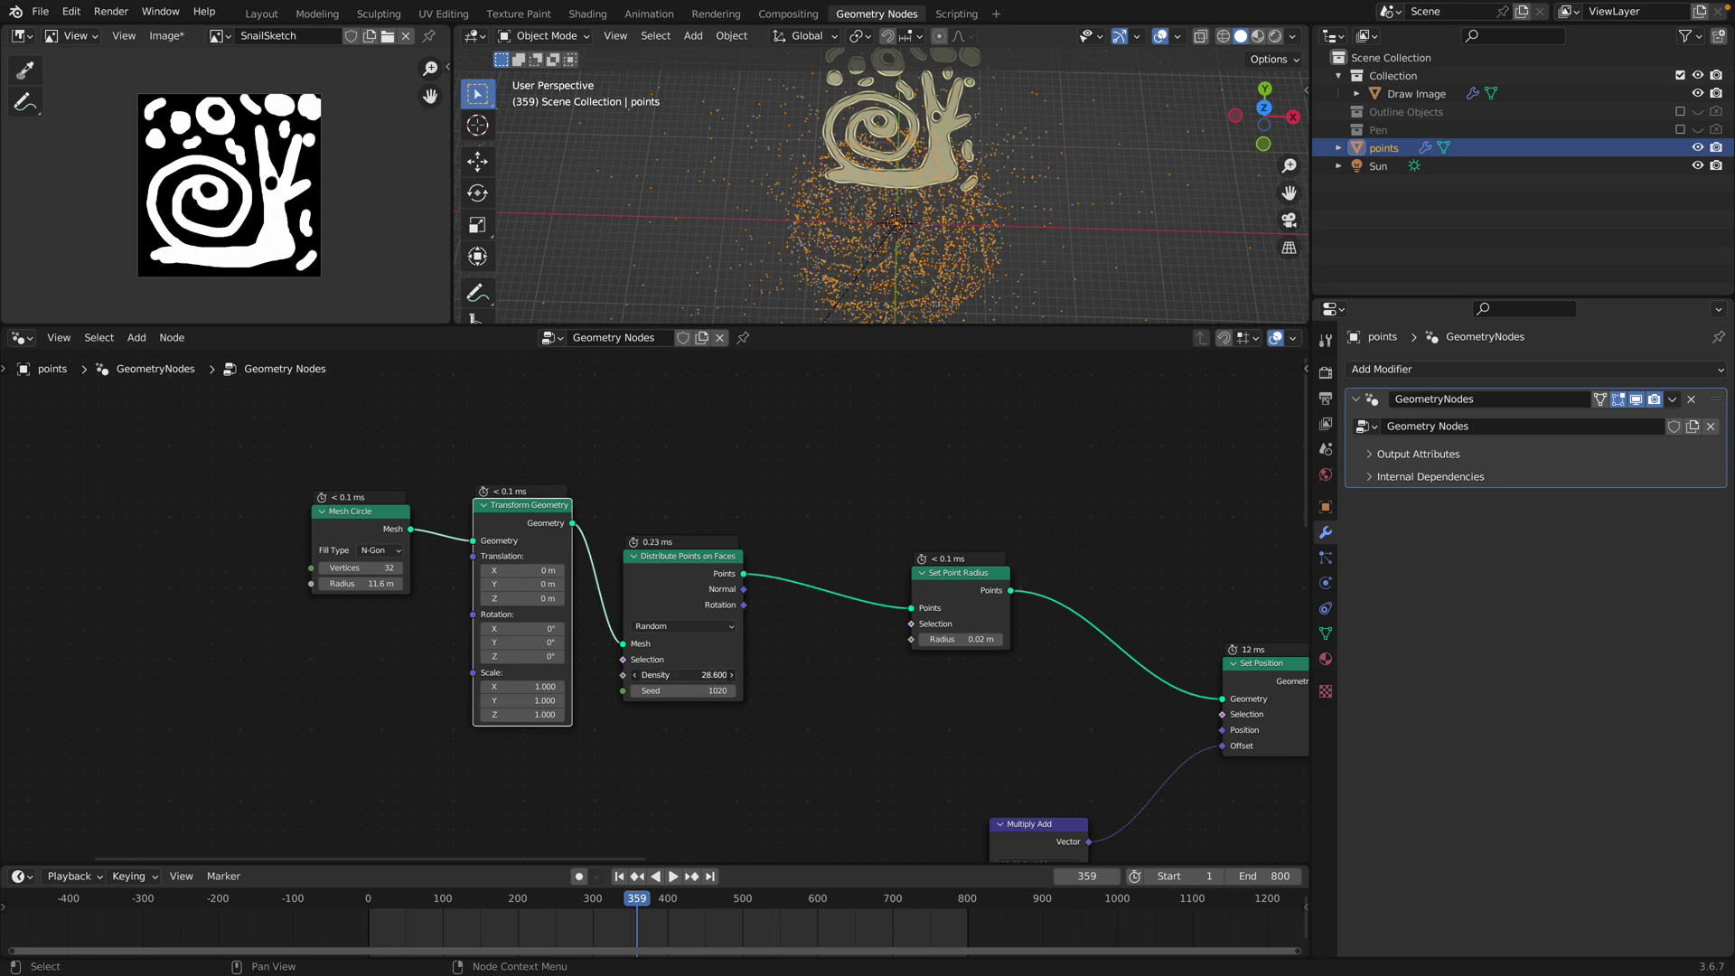
Raise the Distribute Points on Faces density to 103.2 and view the point pattern from another angle
{"action": "left_click_drag", "start_coordinate": [692, 675], "coordinate": [777, 675]}
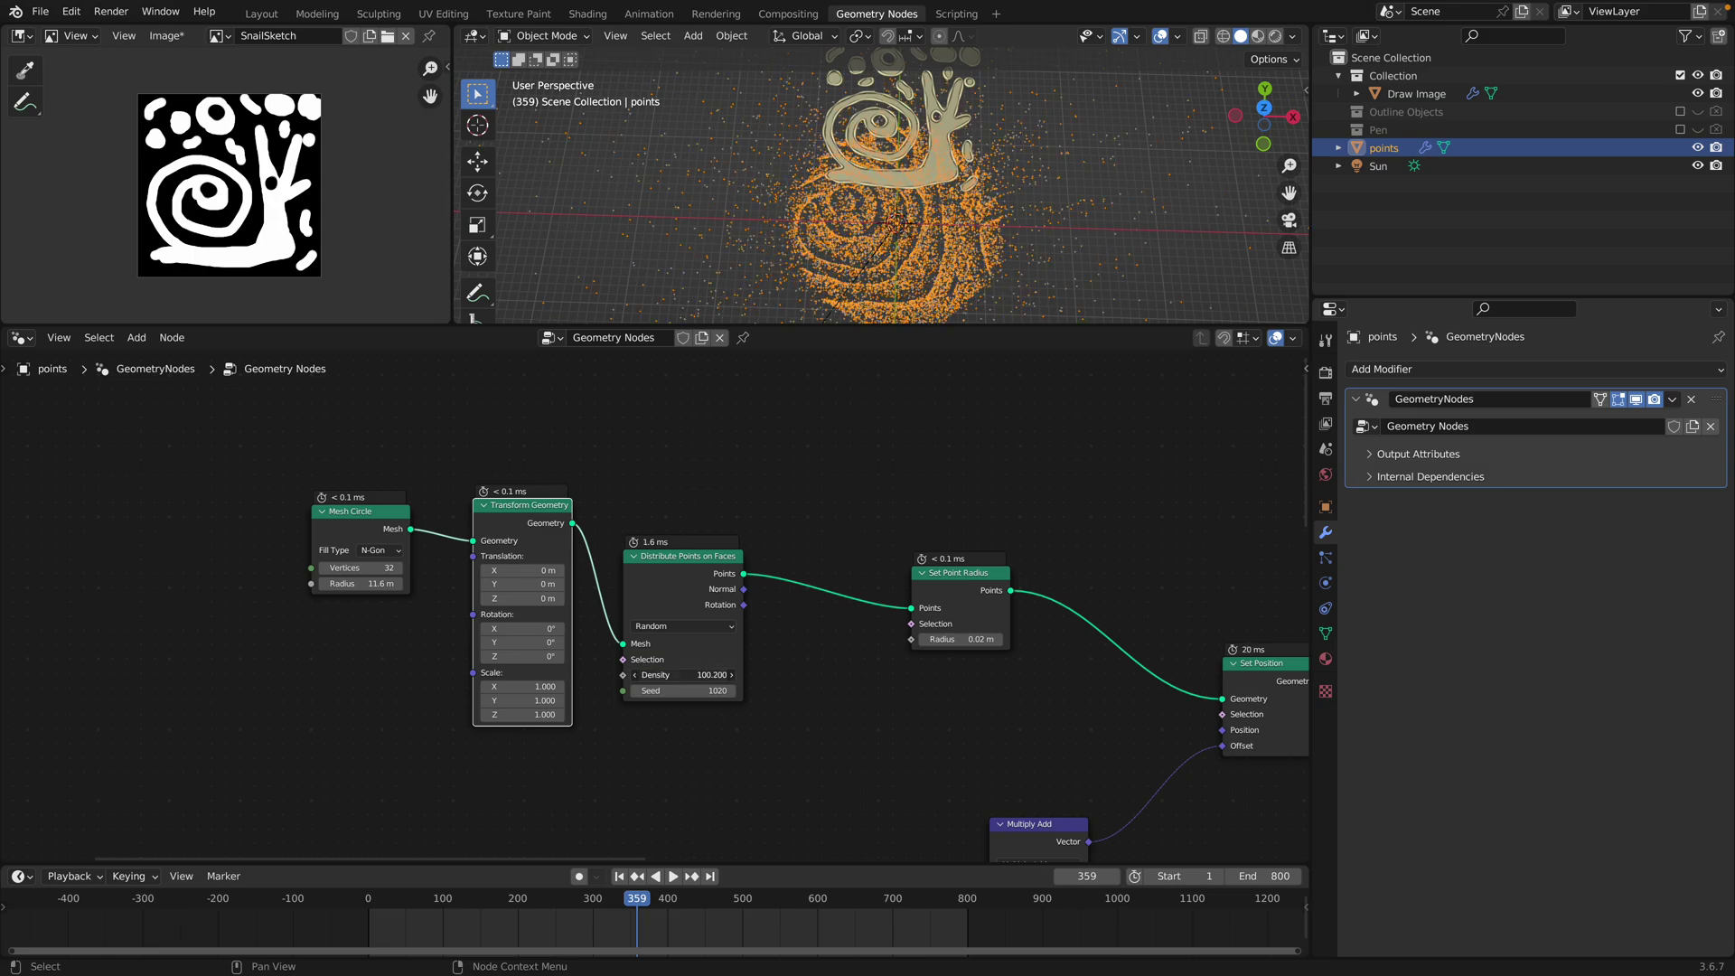
{"action": "mouse_move", "coordinate": [976, 290]}
{"action": "middle_mouse_down"}
{"action": "mouse_move", "coordinate": [956, 237]}
{"action": "mouse_move", "coordinate": [965, 262]}
{"action": "middle_mouse_up"}
{"action": "scroll", "coordinate": [907, 482], "scroll_direction": "down", "scroll_amount": 2}
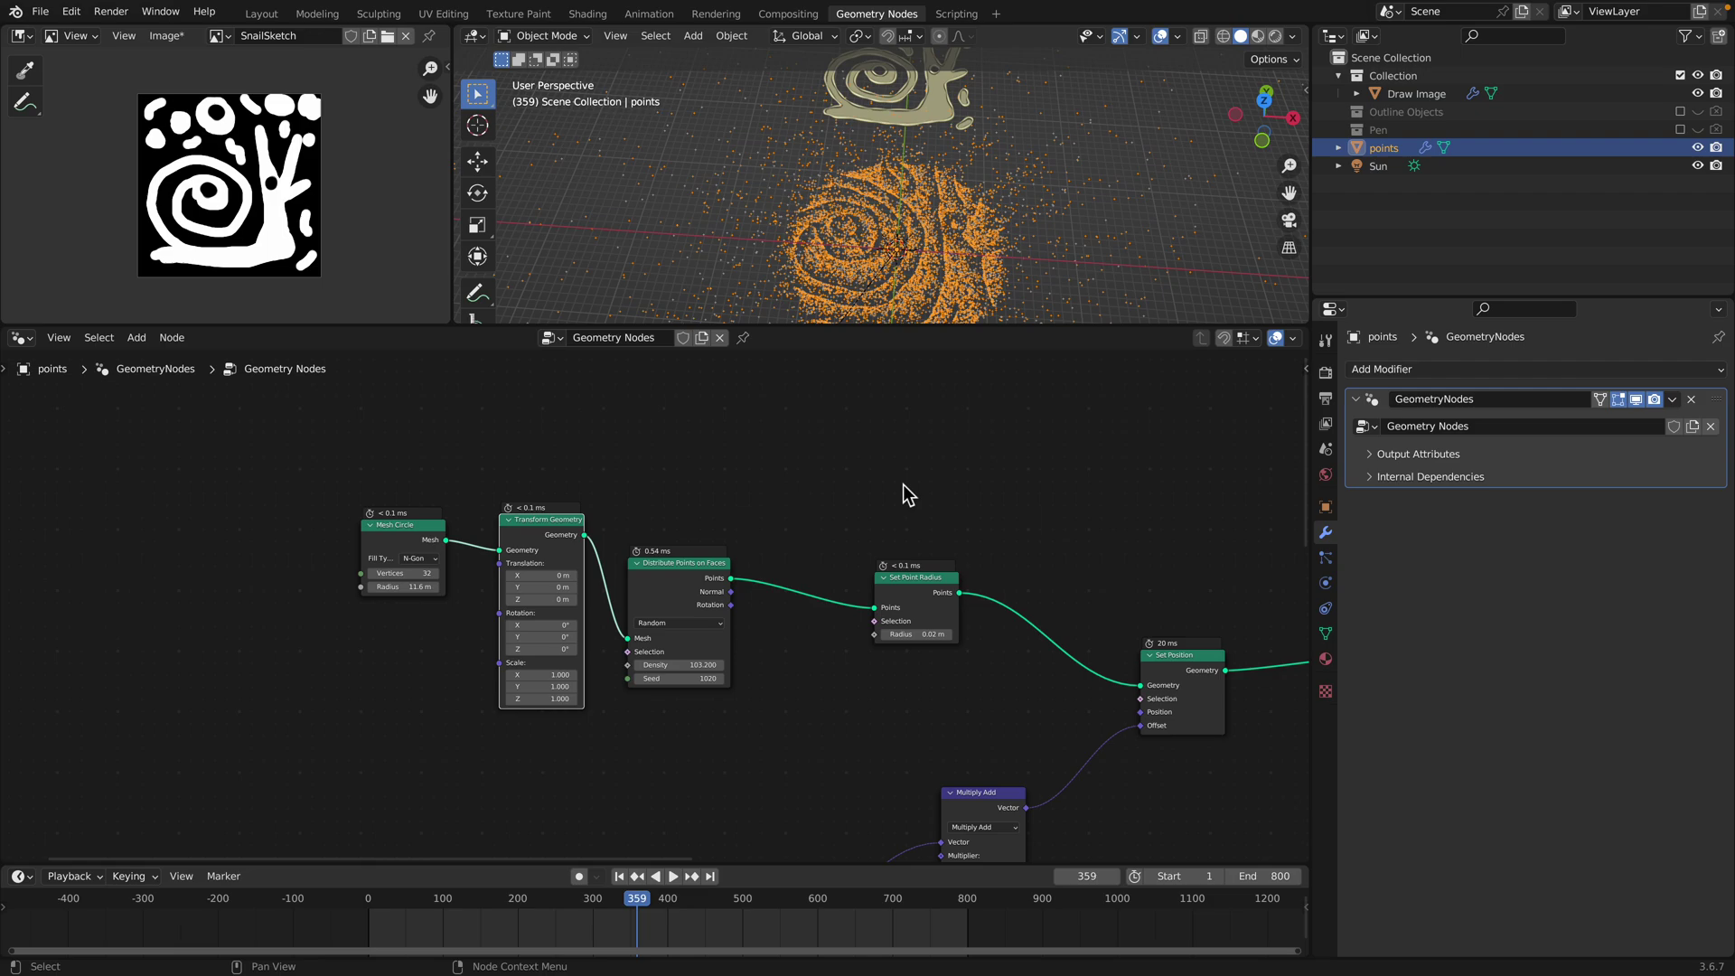
Move the Set Point Radius node up to line up with the Distribute Points on Faces node
{"action": "middle_click_drag", "start_coordinate": [904, 486], "coordinate": [867, 458]}
{"action": "scroll", "coordinate": [889, 475], "scroll_direction": "up", "scroll_amount": 1}
{"action": "left_click_drag", "start_coordinate": [936, 538], "coordinate": [900, 510]}
{"action": "middle_click_drag", "start_coordinate": [899, 510], "coordinate": [791, 501]}
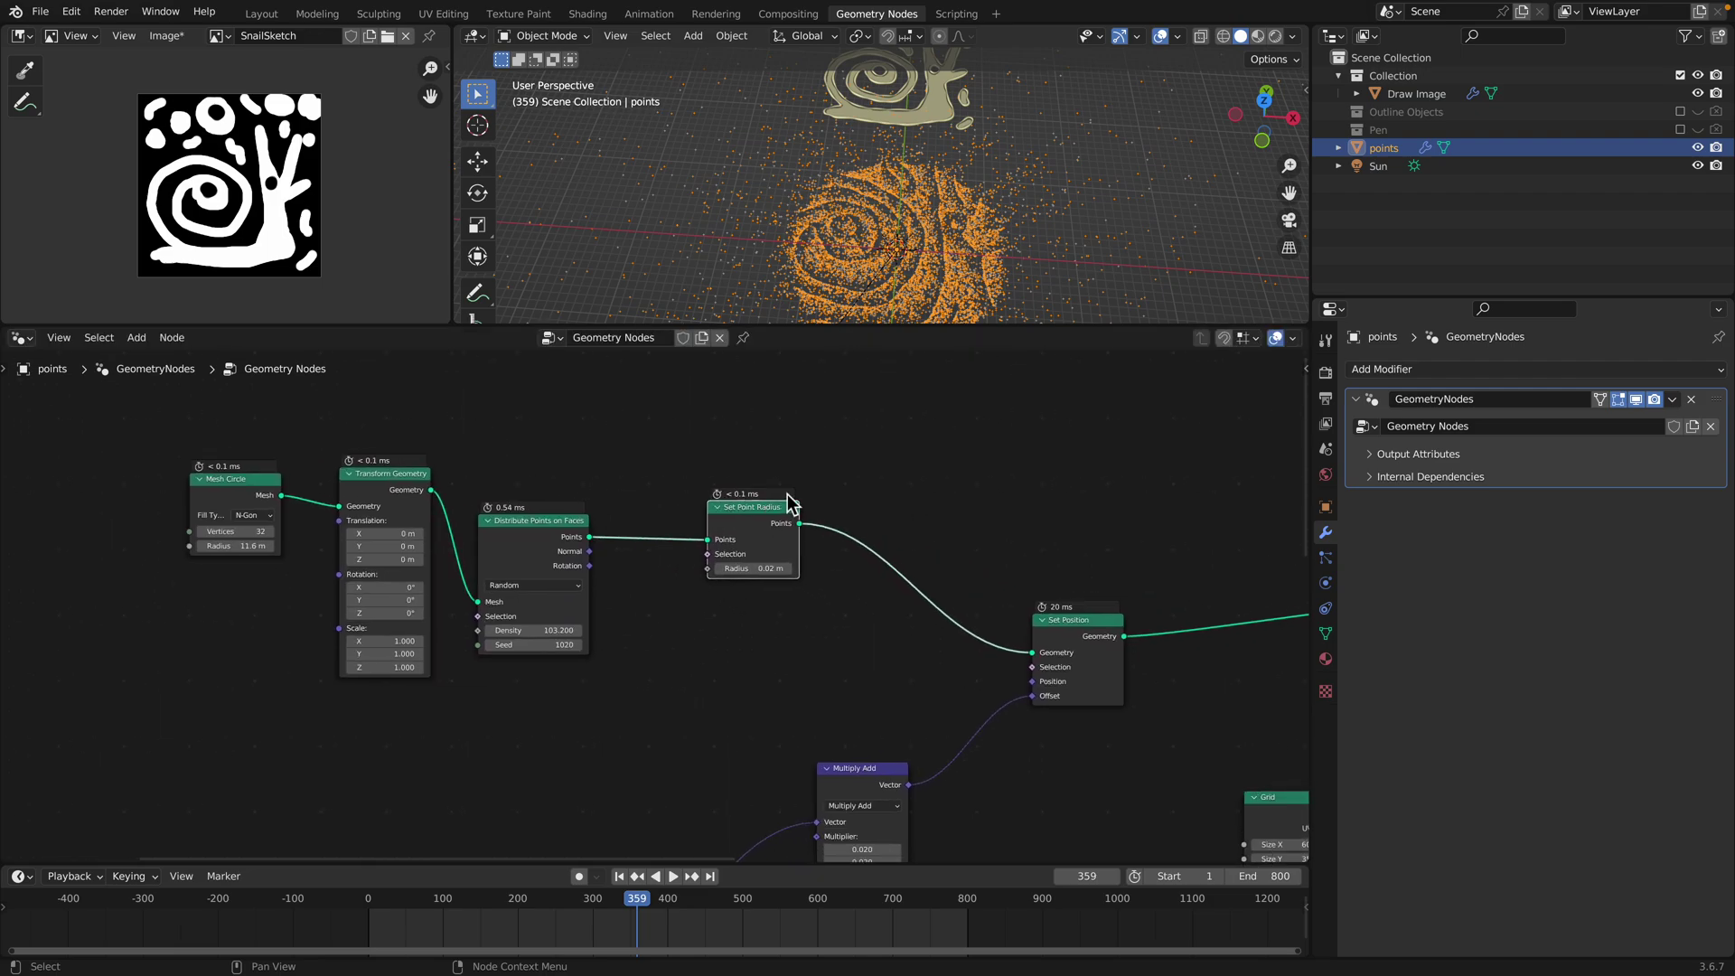
{"action": "middle_click_drag", "start_coordinate": [649, 556], "coordinate": [727, 537]}
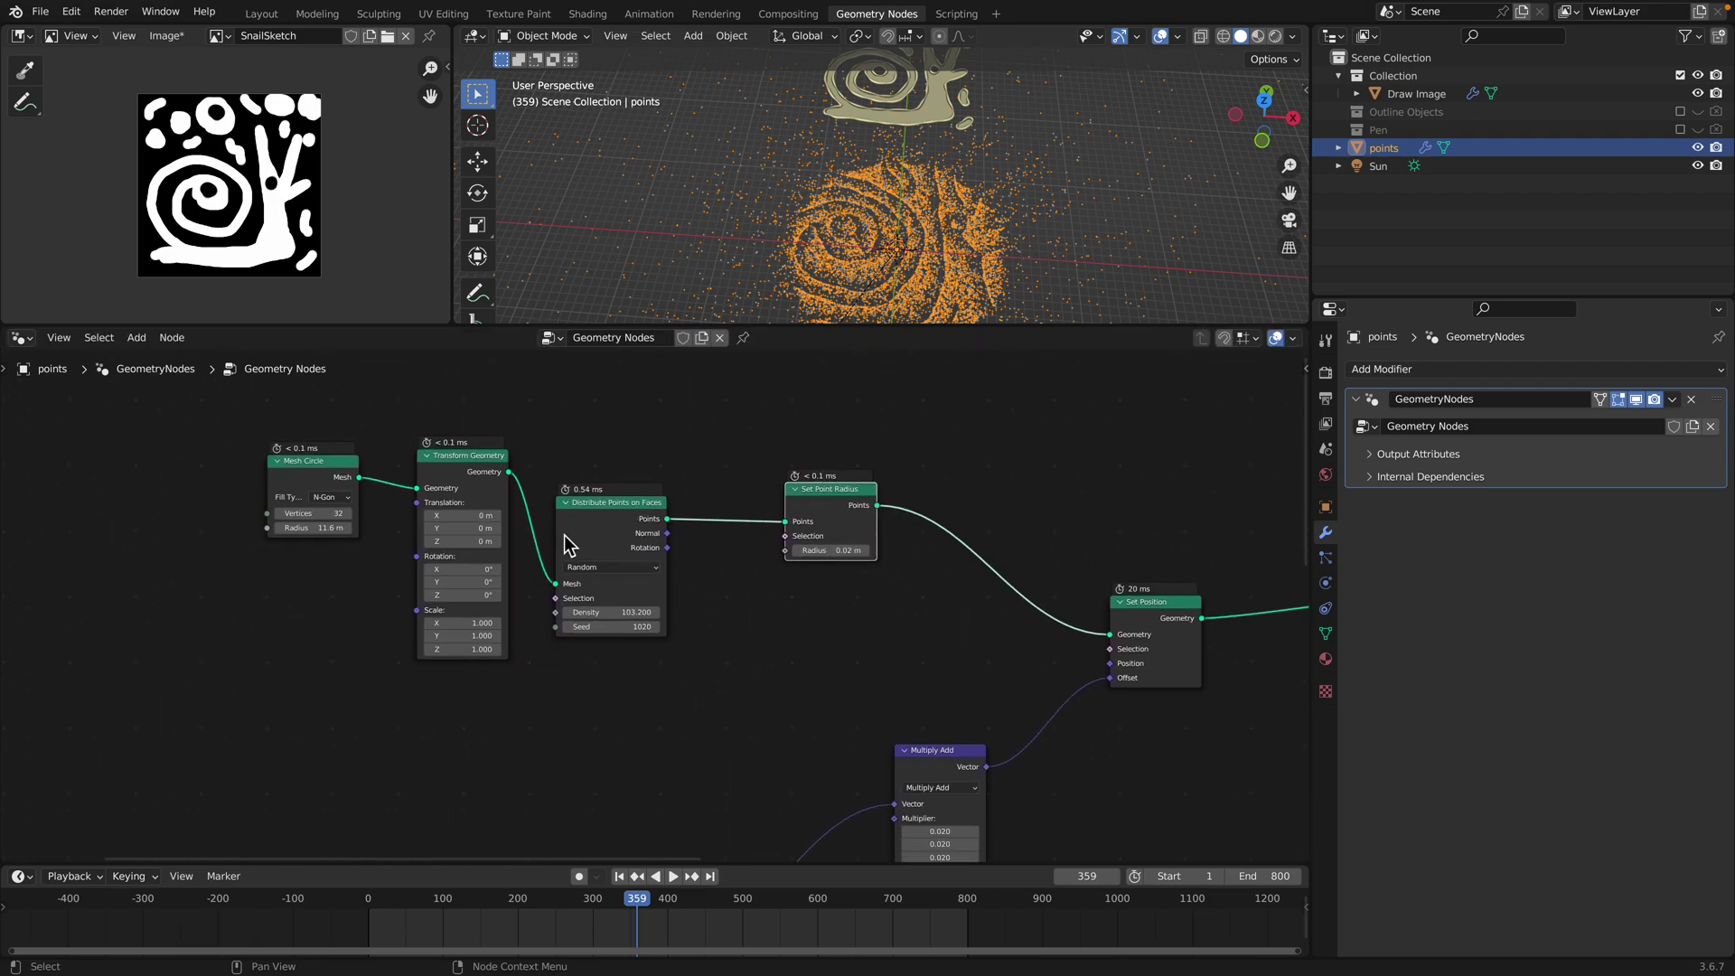
Open the Transform Geometry node's scale values for editing, and examine the point branch through to the Group Output
{"action": "mouse_move", "coordinate": [475, 632]}
{"action": "left_mouse_down", "text": "shift"}
{"action": "mouse_move", "coordinate": [578, 633]}
{"action": "mouse_move", "coordinate": [489, 649]}
{"action": "left_mouse_up", "text": "shift"}
{"action": "key", "text": "Return"}
{"action": "scroll", "coordinate": [937, 456], "scroll_direction": "down", "scroll_amount": 1}
{"action": "middle_click_drag", "start_coordinate": [982, 504], "coordinate": [891, 454]}
{"action": "middle_click_drag", "start_coordinate": [976, 508], "coordinate": [571, 496]}
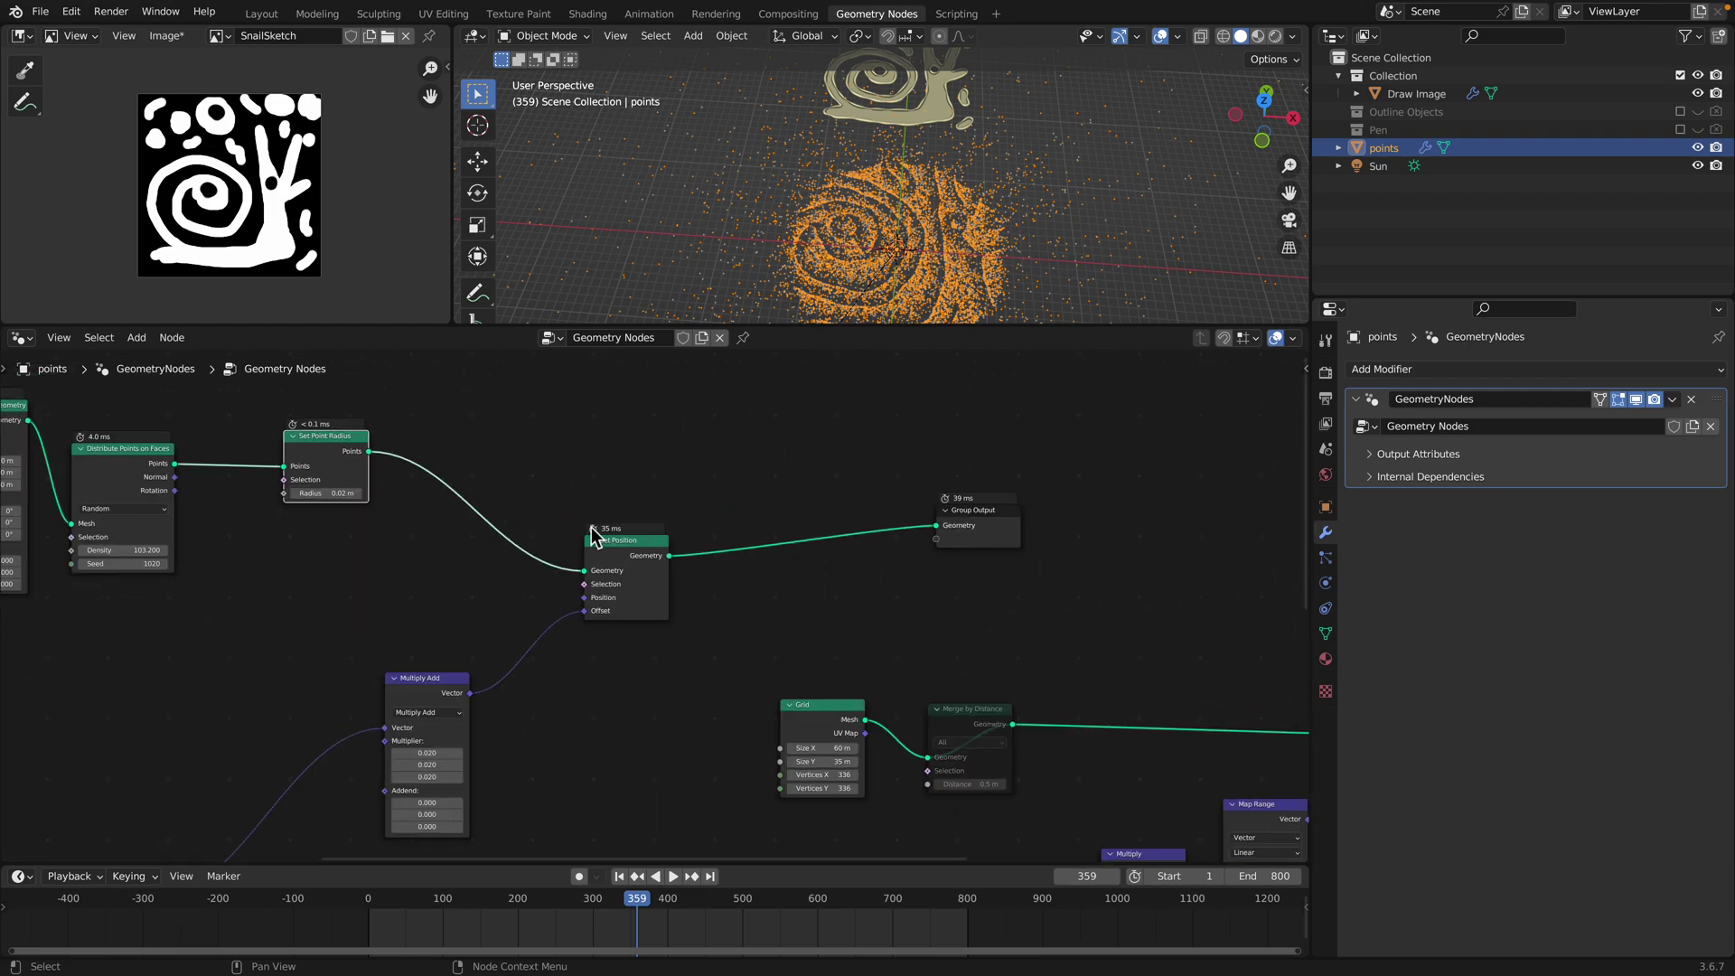
Rearrange the Mesh Circle, Transform Geometry, Distribute Points on Faces, Set Point Radius and Set Position nodes into a tidy chain
{"action": "left_click_drag", "start_coordinate": [625, 548], "coordinate": [631, 512]}
{"action": "middle_click_drag", "start_coordinate": [705, 532], "coordinate": [985, 618]}
{"action": "scroll", "coordinate": [980, 617], "scroll_direction": "up", "scroll_amount": 1}
{"action": "left_click_drag", "start_coordinate": [594, 539], "coordinate": [747, 521]}
{"action": "left_click_drag", "start_coordinate": [337, 535], "coordinate": [557, 470]}
{"action": "left_click_drag", "start_coordinate": [176, 488], "coordinate": [351, 468]}
{"action": "middle_click_drag", "start_coordinate": [181, 457], "coordinate": [297, 473]}
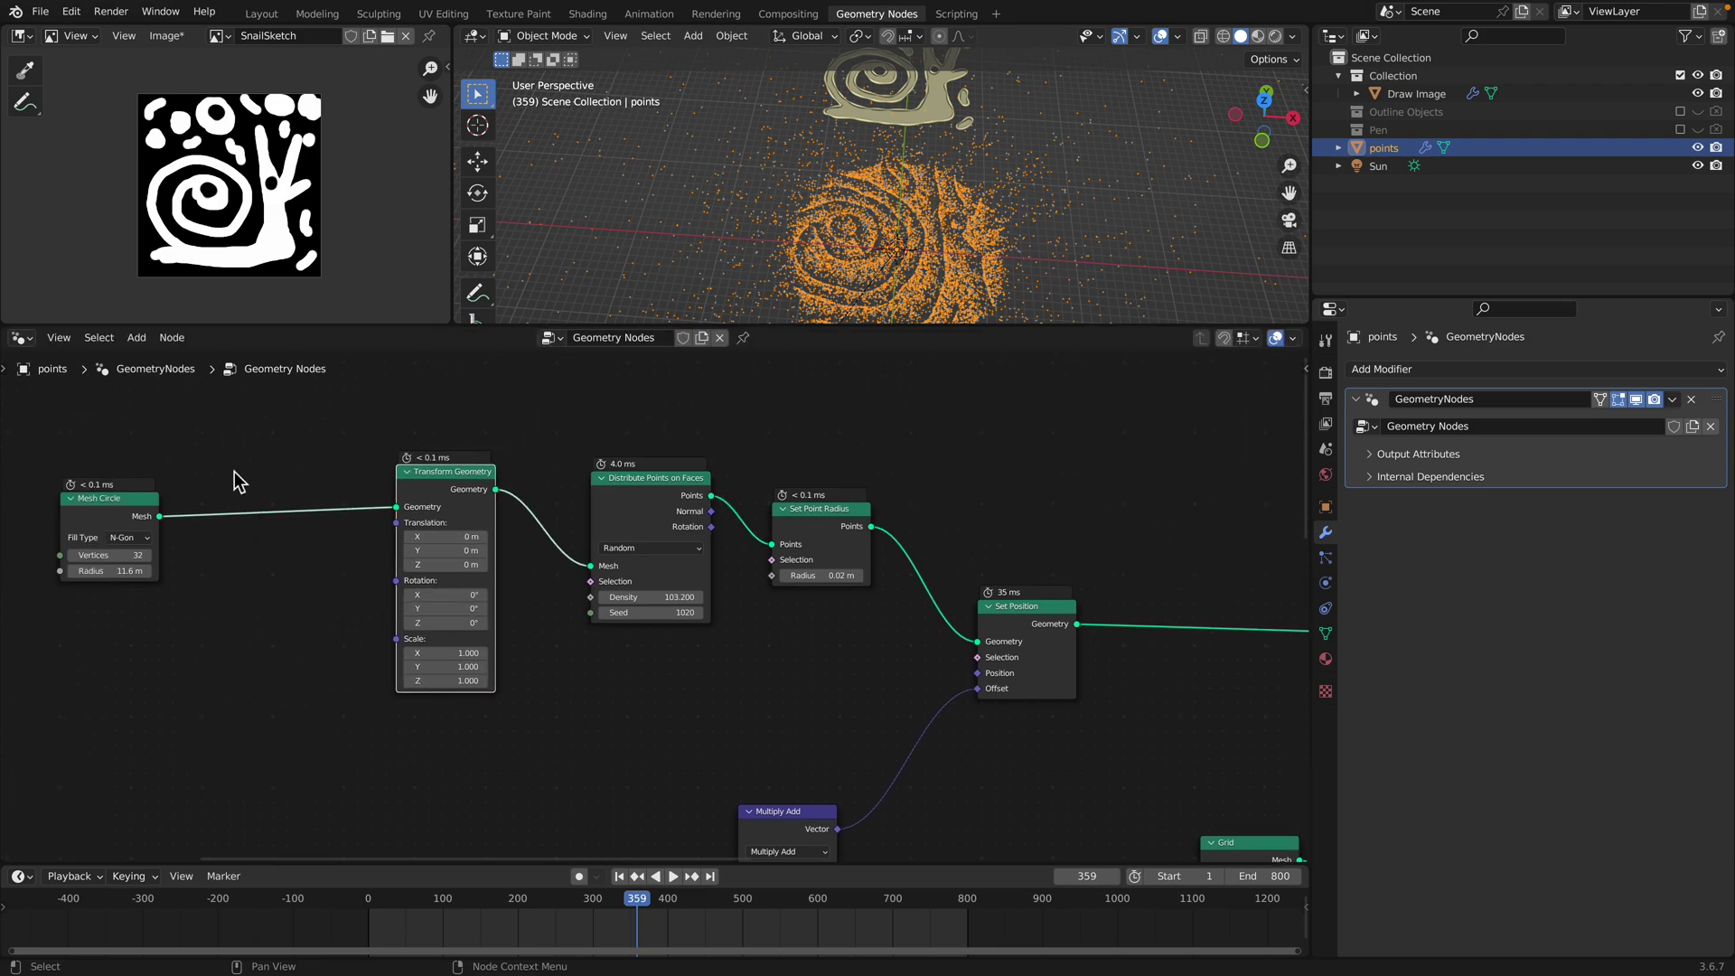
{"action": "left_click_drag", "start_coordinate": [140, 499], "coordinate": [310, 452]}
Sketch an annotation above the point nodes showing a circle filled with scattered dots and short dashes
{"action": "middle_click_drag", "start_coordinate": [403, 433], "coordinate": [361, 721]}
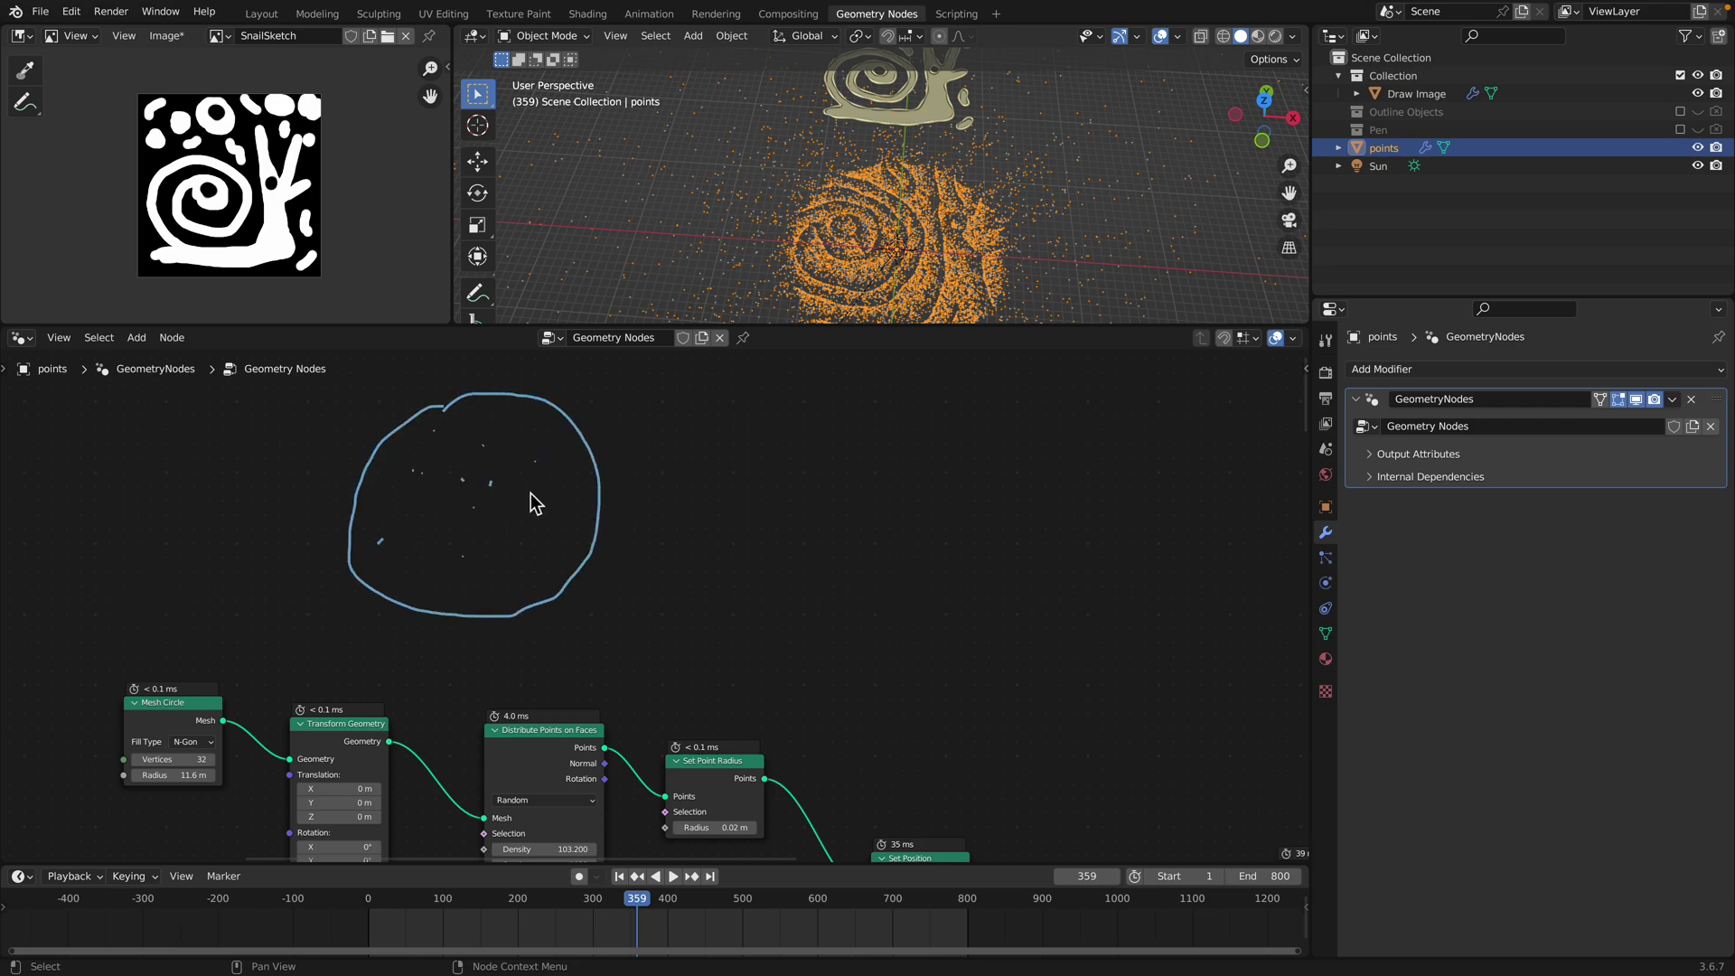
{"action": "middle_click_drag", "start_coordinate": [450, 705], "coordinate": [417, 596]}
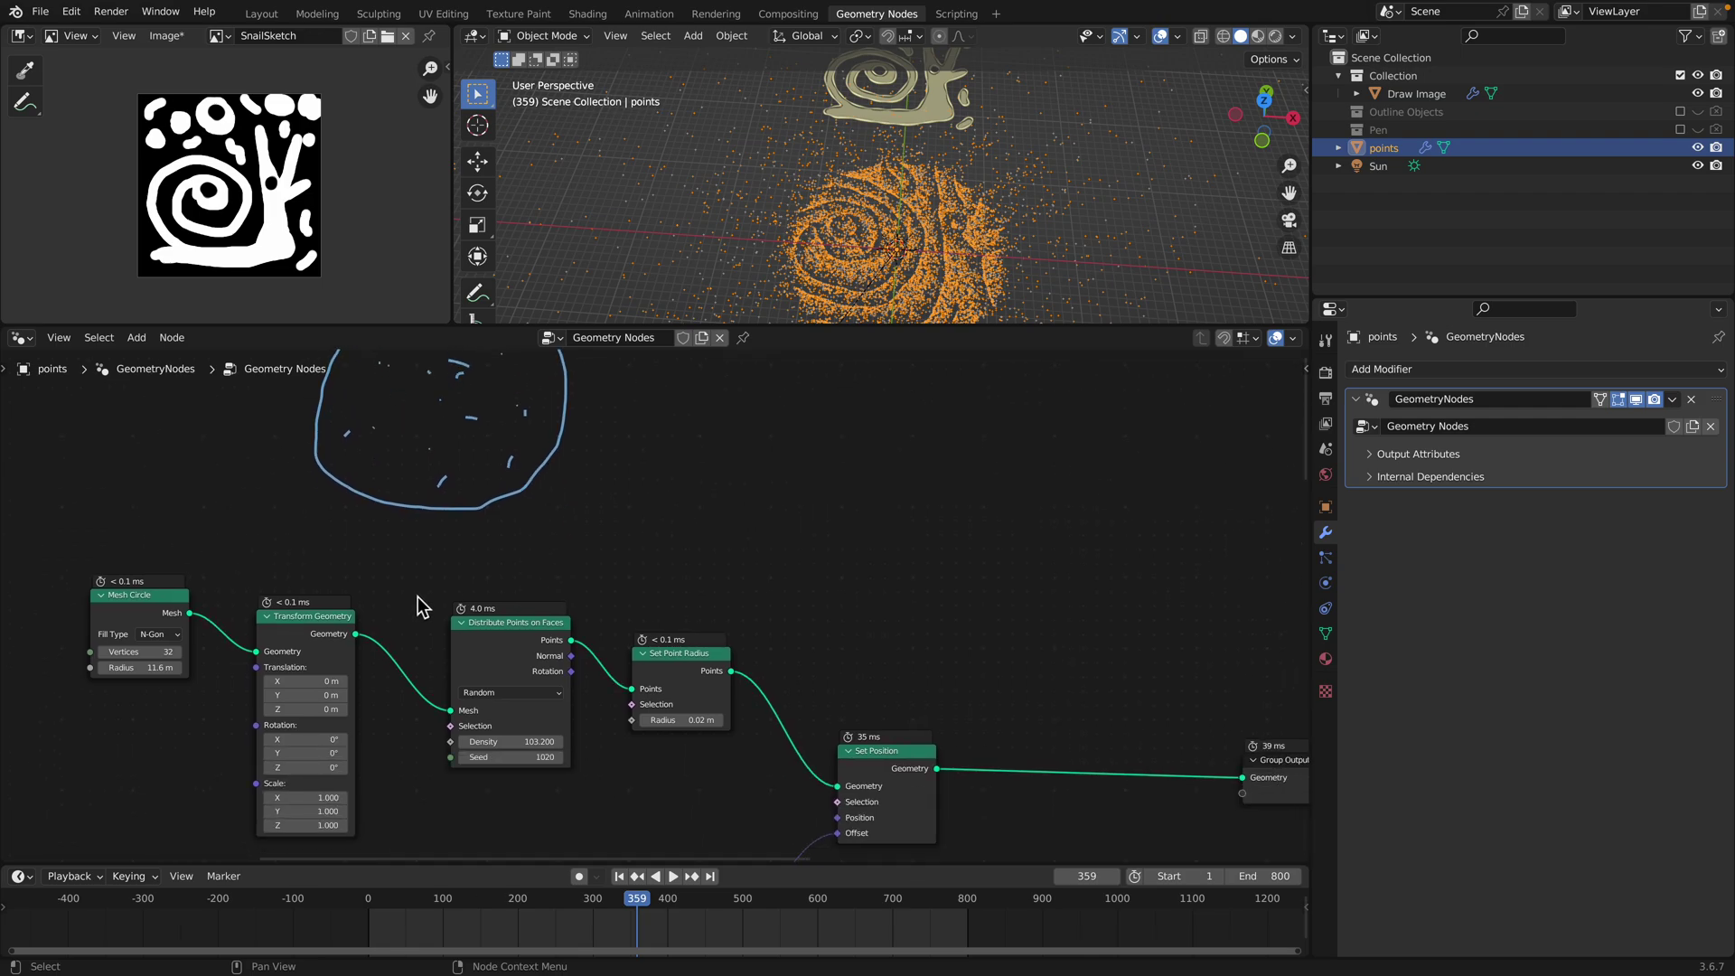
{"action": "left_click_drag", "start_coordinate": [504, 626], "coordinate": [470, 609]}
{"action": "middle_click_drag", "start_coordinate": [510, 560], "coordinate": [484, 667]}
{"action": "left_click", "coordinate": [492, 462]}
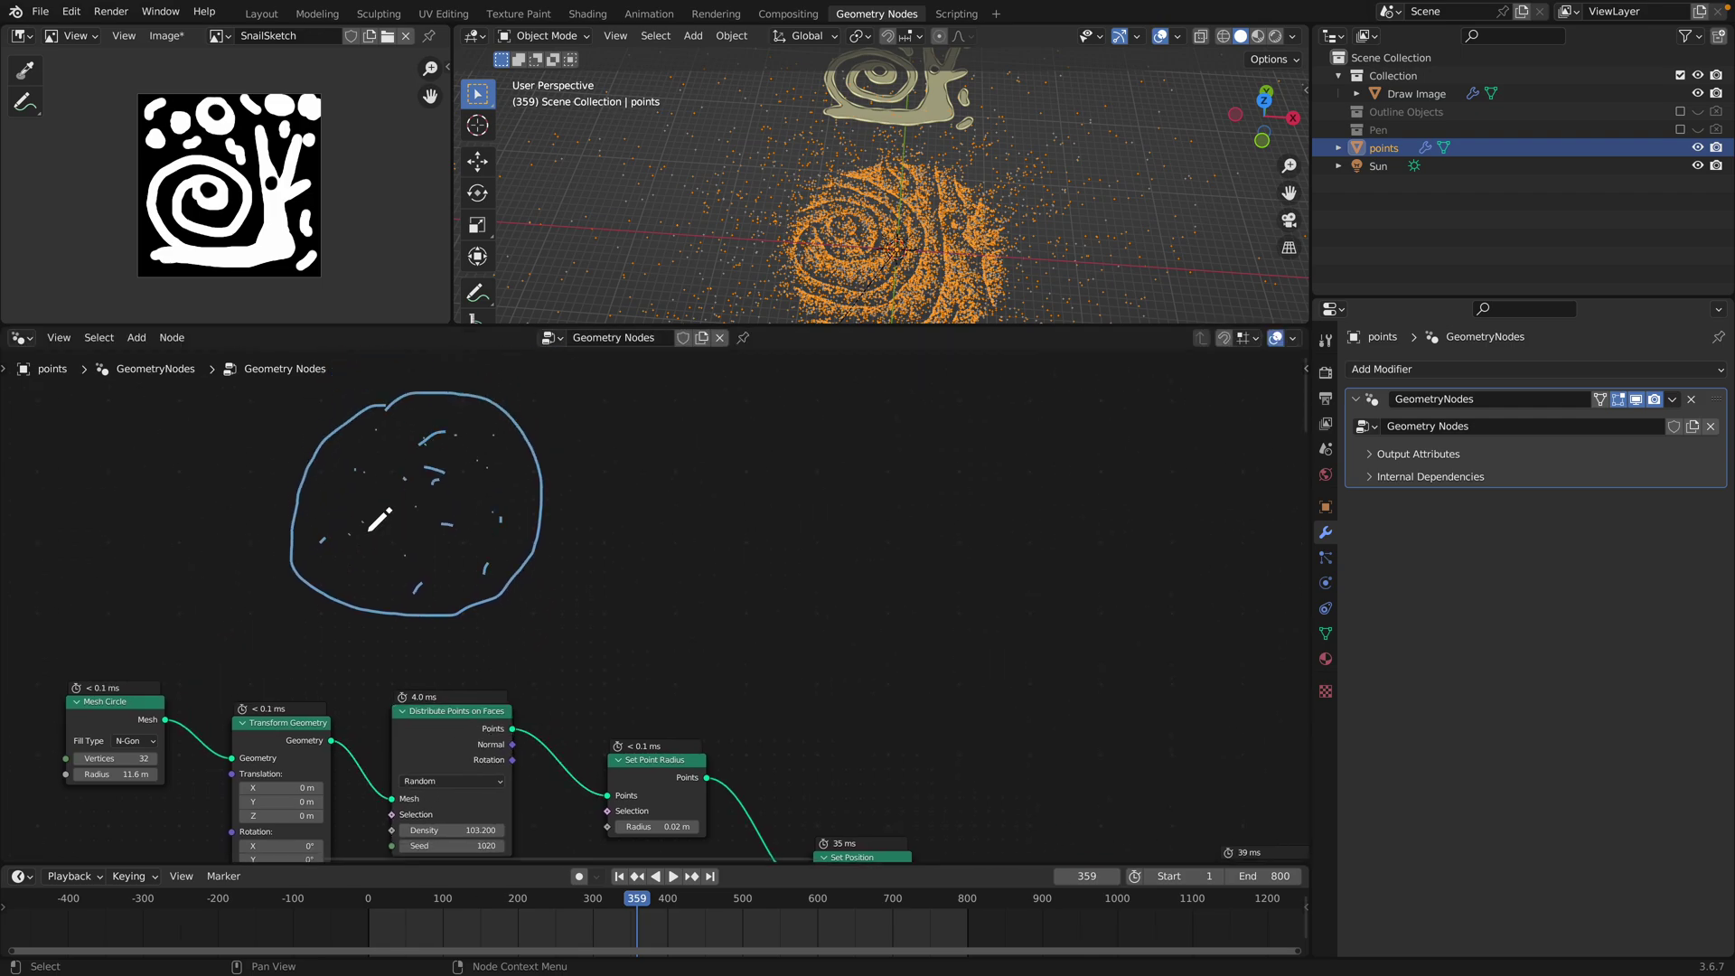
Move the point branch's Set Position node up, and bring the Multiply Add node feeding its offset closer
{"action": "middle_click_drag", "start_coordinate": [696, 736], "coordinate": [628, 589]}
{"action": "left_click_drag", "start_coordinate": [783, 717], "coordinate": [779, 682]}
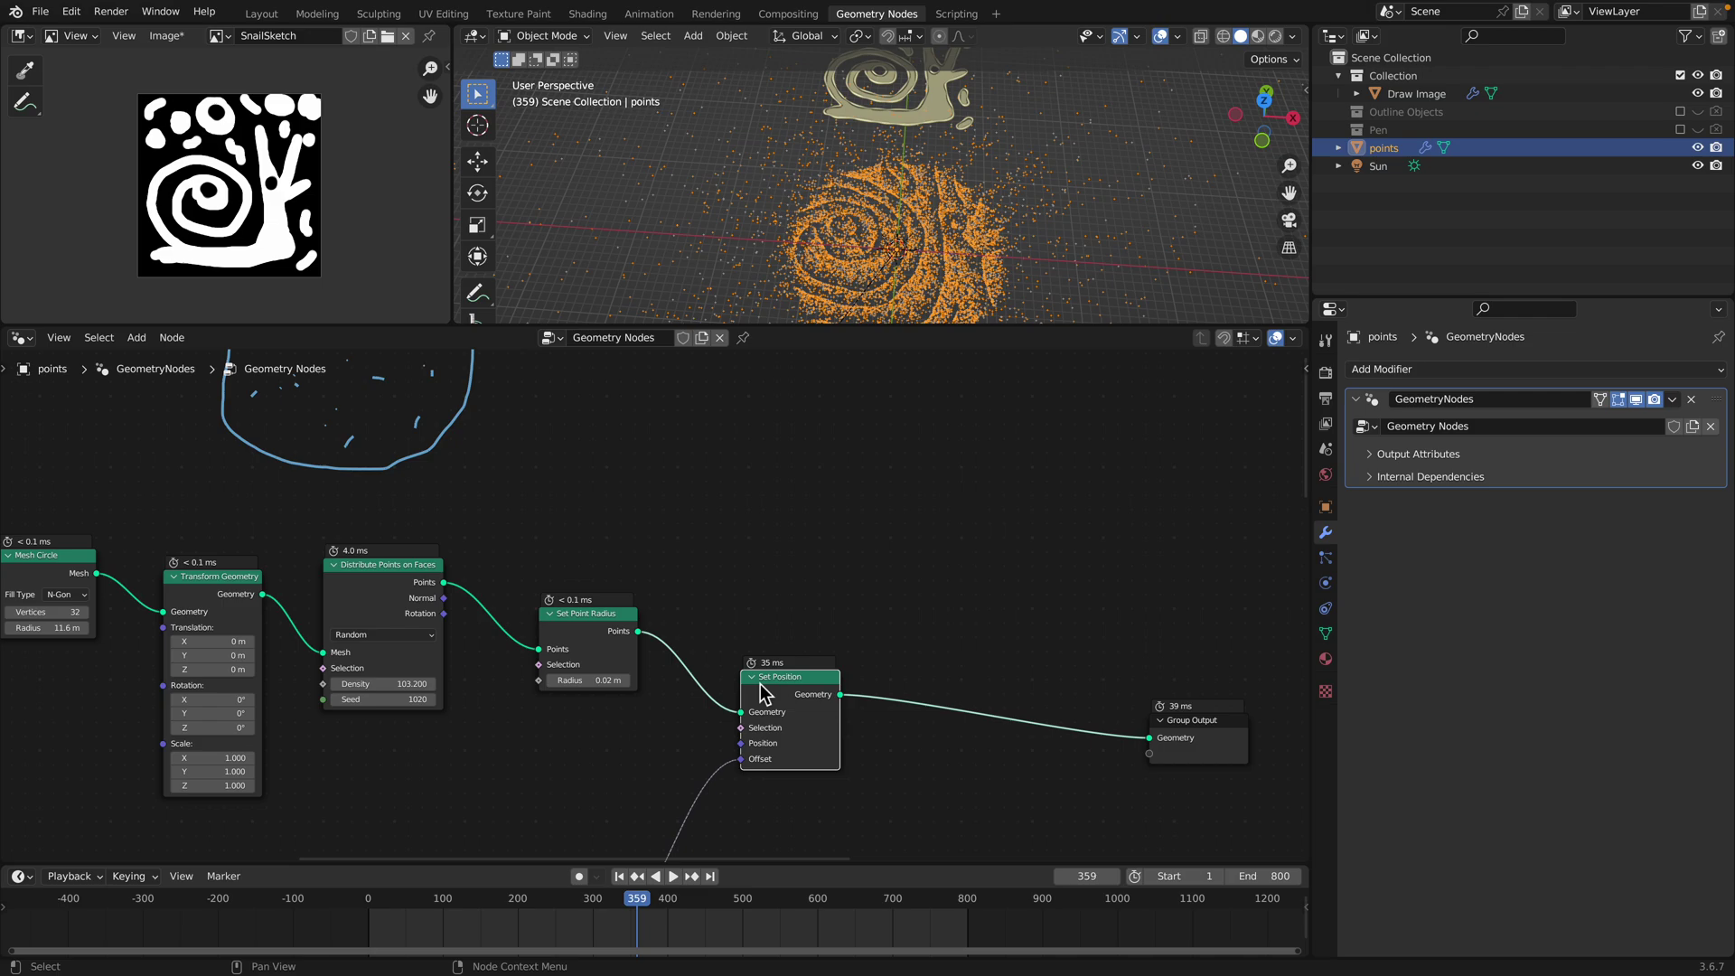
{"action": "middle_click_drag", "start_coordinate": [761, 773], "coordinate": [845, 497]}
{"action": "scroll", "coordinate": [755, 728], "scroll_direction": "down", "scroll_amount": 2}
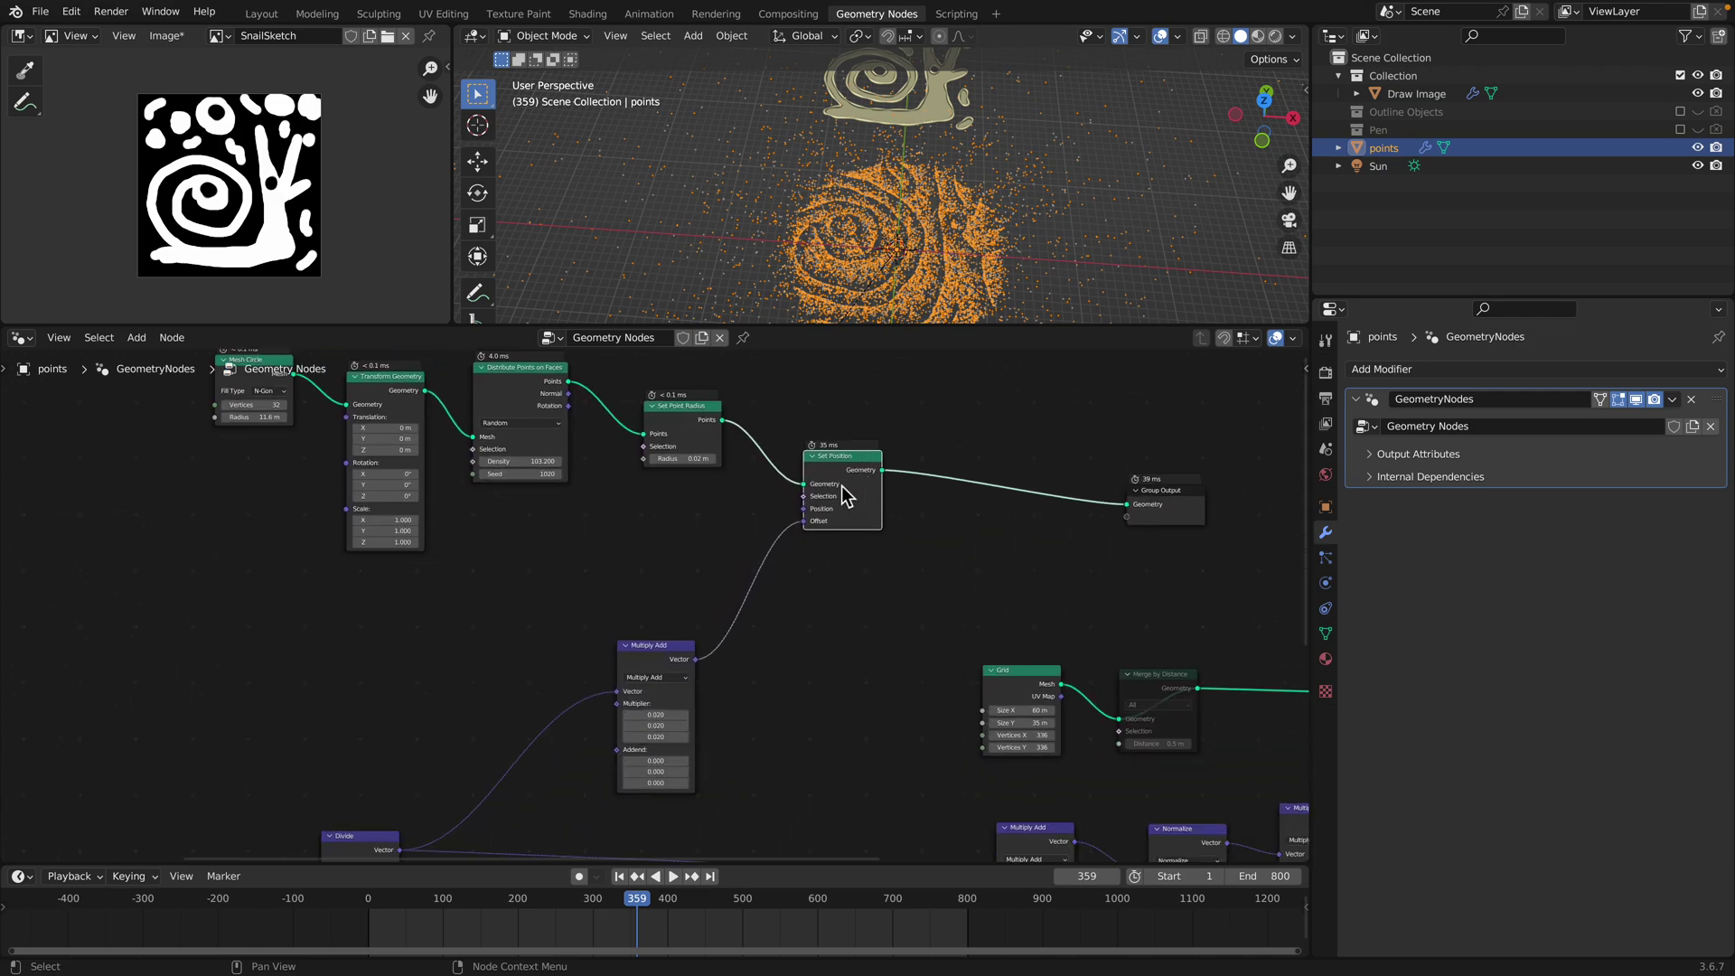
{"action": "left_click_drag", "start_coordinate": [667, 645], "coordinate": [654, 650]}
{"action": "middle_click_drag", "start_coordinate": [716, 571], "coordinate": [757, 509]}
{"action": "left_click_drag", "start_coordinate": [720, 597], "coordinate": [809, 513]}
Move the Divide and Modulo nodes up and closer to the point branch's Multiply Add node
{"action": "scroll", "coordinate": [764, 554], "scroll_direction": "down", "scroll_amount": 3}
{"action": "left_click_drag", "start_coordinate": [462, 749], "coordinate": [602, 648]}
{"action": "middle_click_drag", "start_coordinate": [578, 583], "coordinate": [621, 488]}
{"action": "left_click_drag", "start_coordinate": [422, 730], "coordinate": [542, 638]}
{"action": "middle_click_drag", "start_coordinate": [389, 650], "coordinate": [539, 549]}
{"action": "scroll", "coordinate": [539, 549], "scroll_direction": "up", "scroll_amount": 3}
{"action": "middle_click_drag", "start_coordinate": [375, 552], "coordinate": [627, 579]}
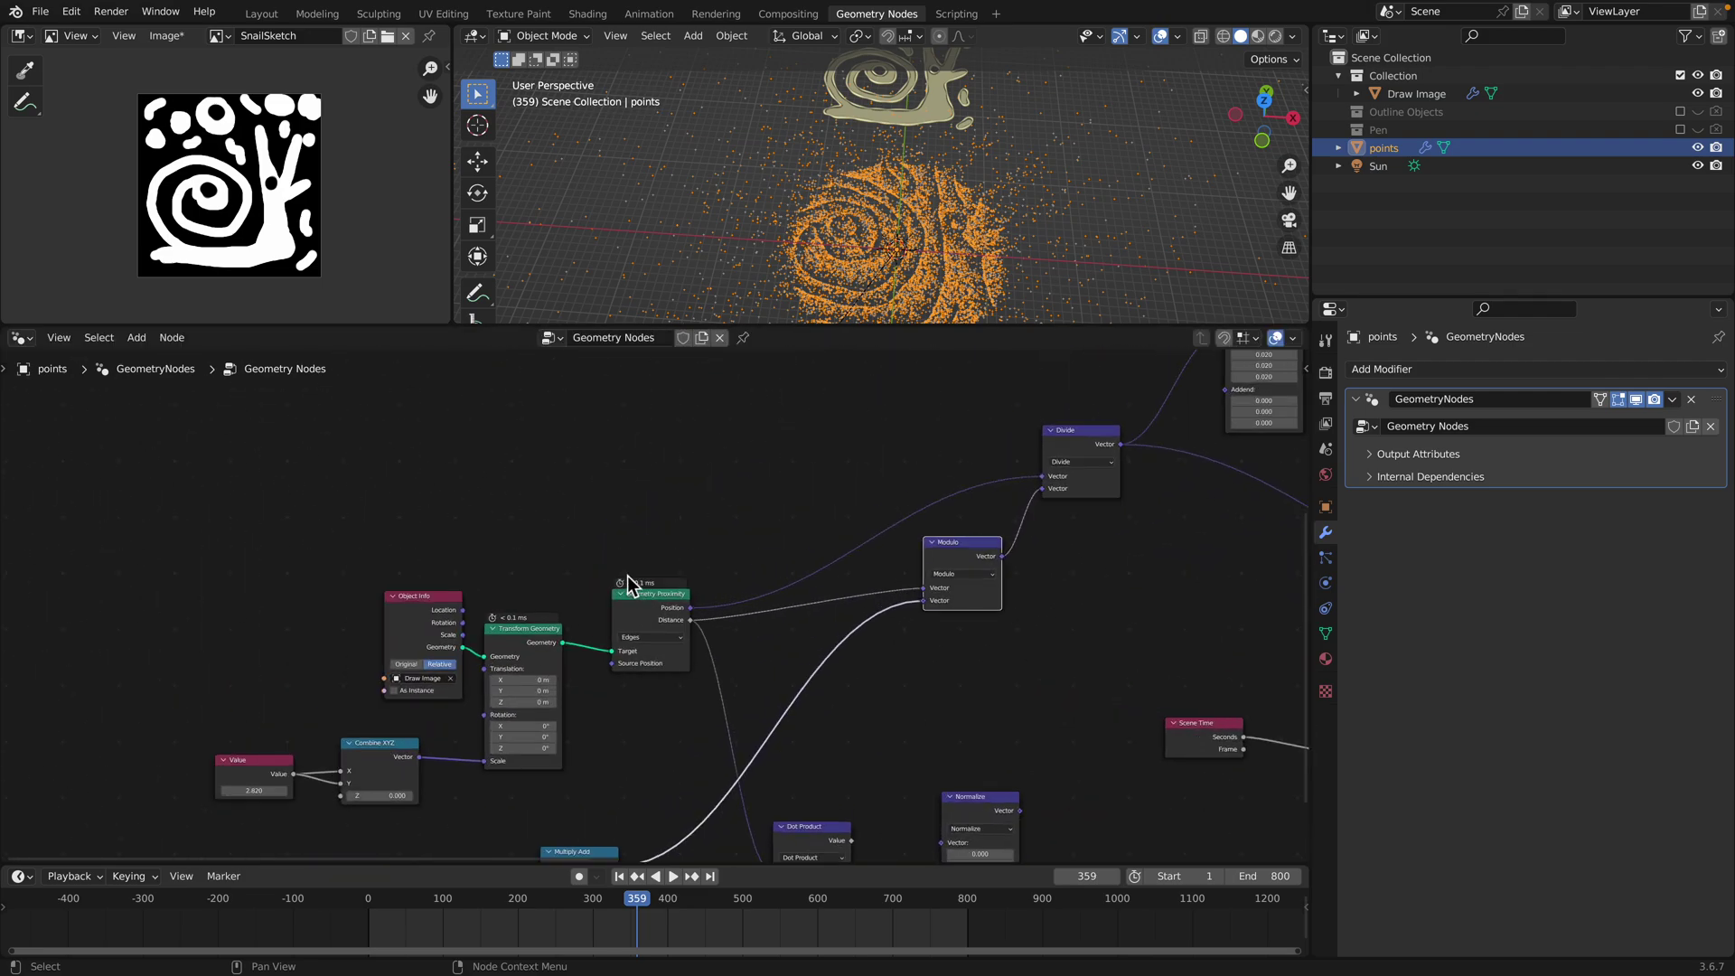
Move the Object Info node for Draw Image clear of Transform Geometry, and tilt the 3D view to show the image mesh
{"action": "left_click_drag", "start_coordinate": [429, 594], "coordinate": [439, 507]}
{"action": "scroll", "coordinate": [440, 506], "scroll_direction": "up", "scroll_amount": 3}
{"action": "scroll", "coordinate": [383, 622], "scroll_direction": "up", "scroll_amount": 1}
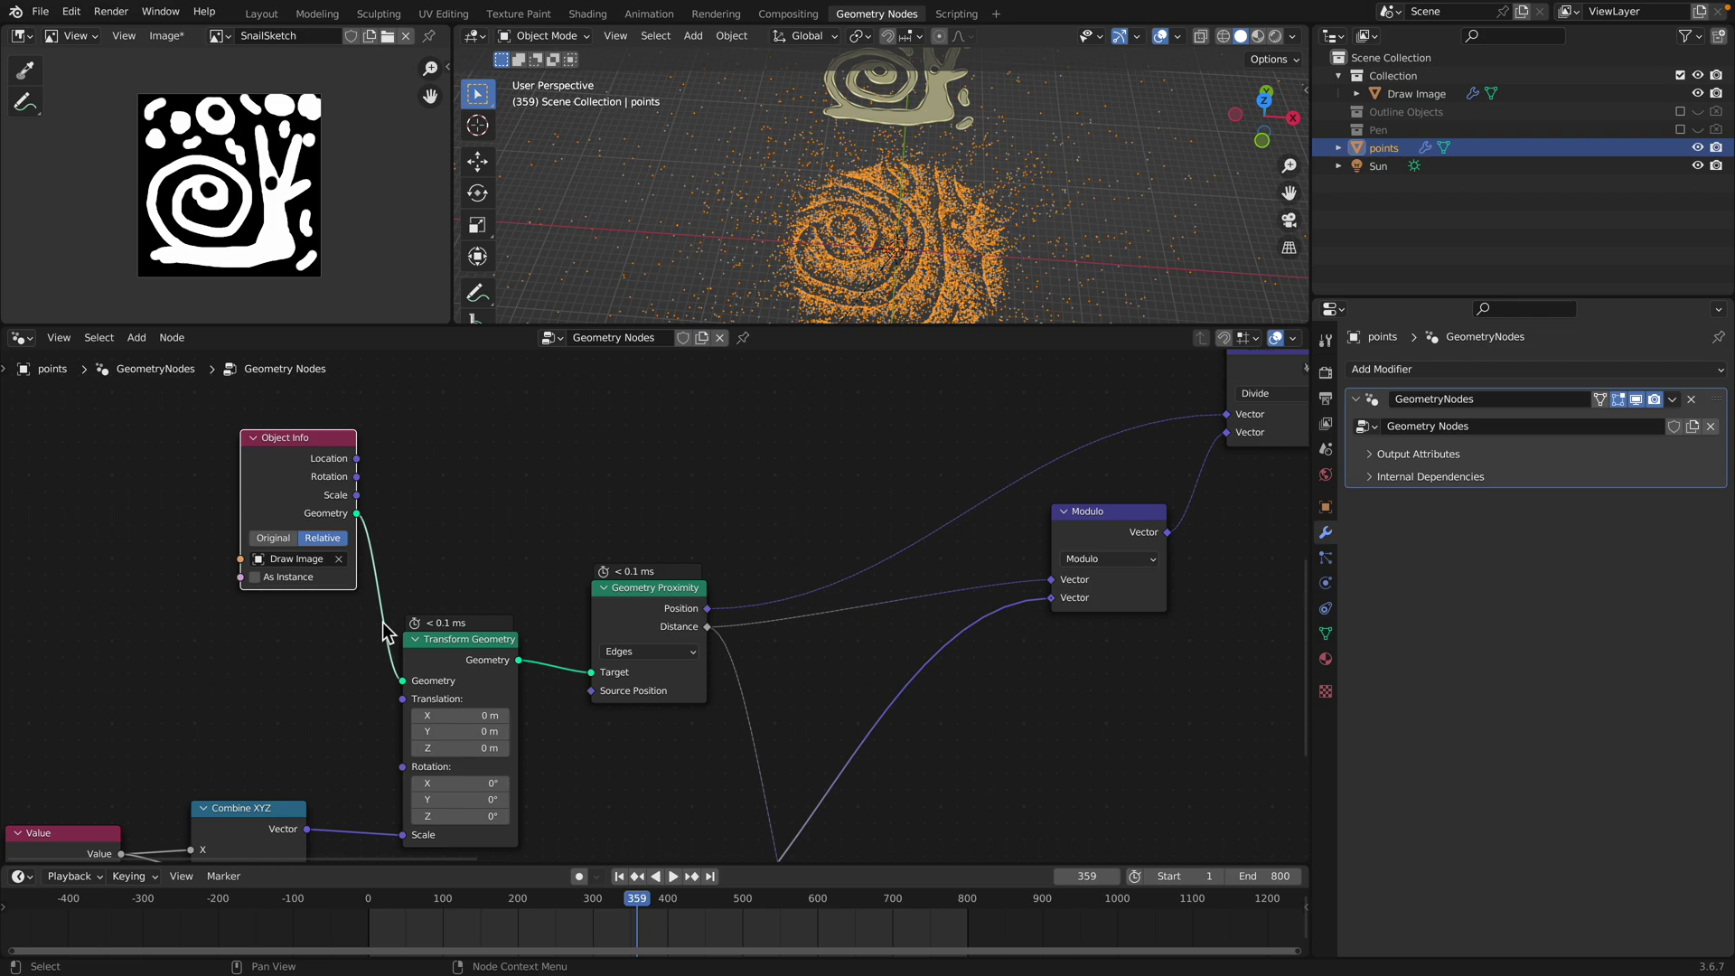
{"action": "left_click_drag", "start_coordinate": [269, 441], "coordinate": [241, 456]}
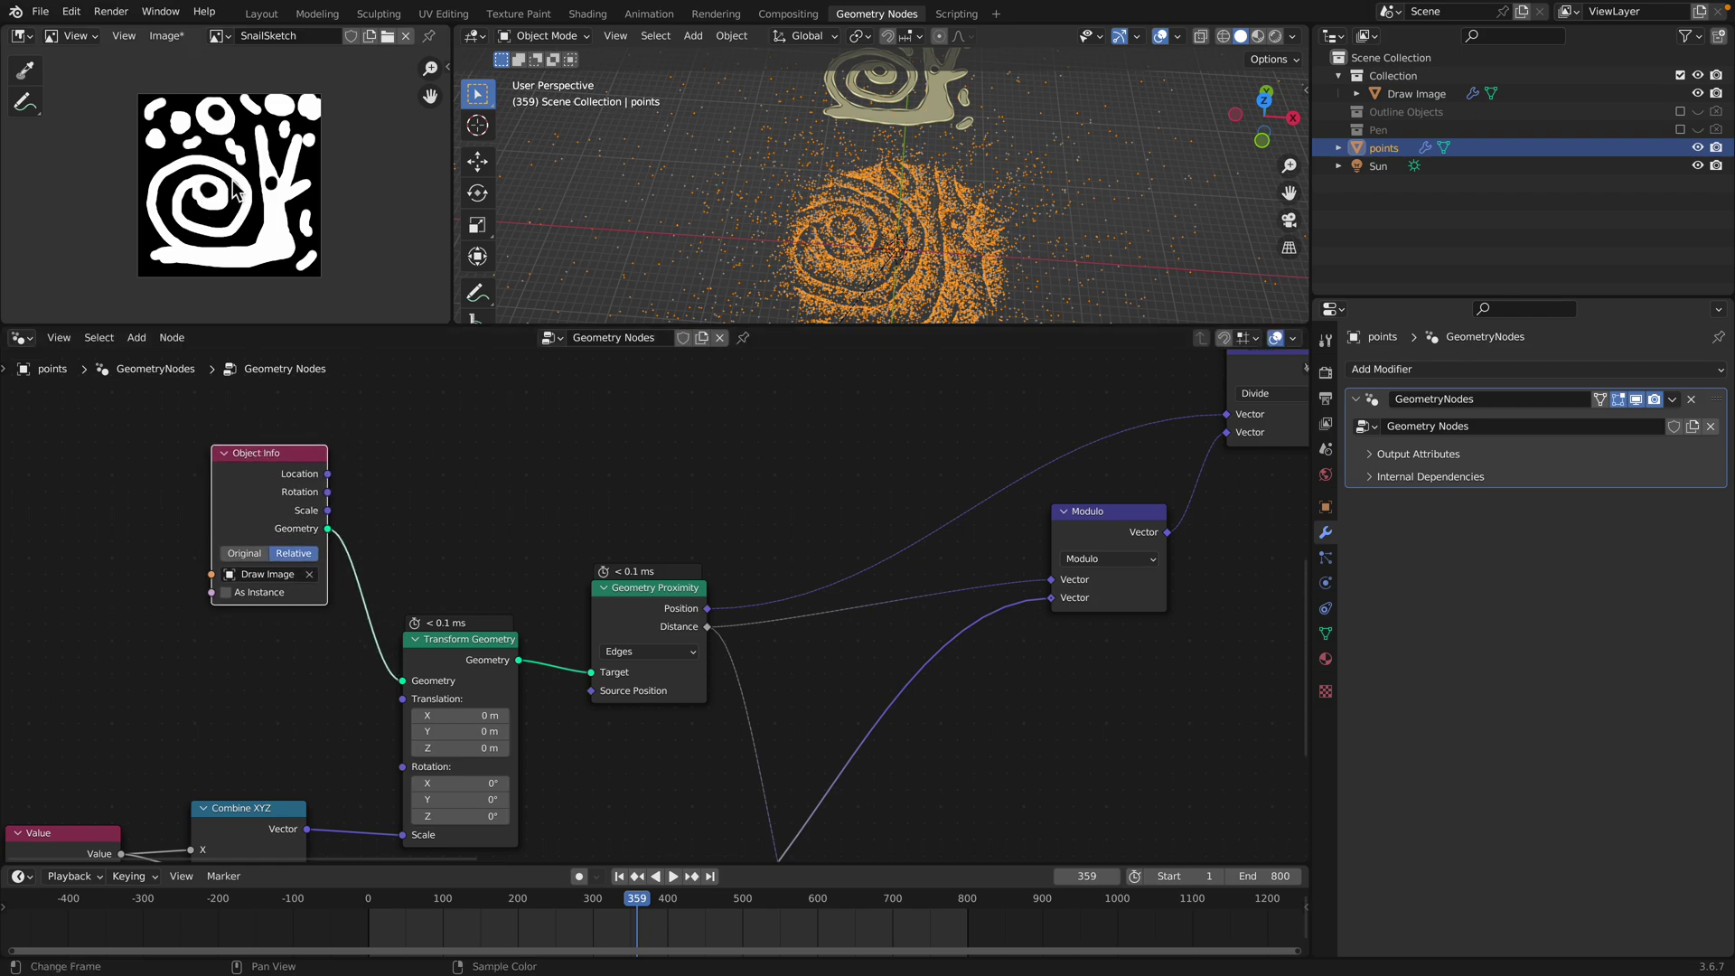
{"action": "middle_click_drag", "start_coordinate": [928, 192], "coordinate": [954, 105]}
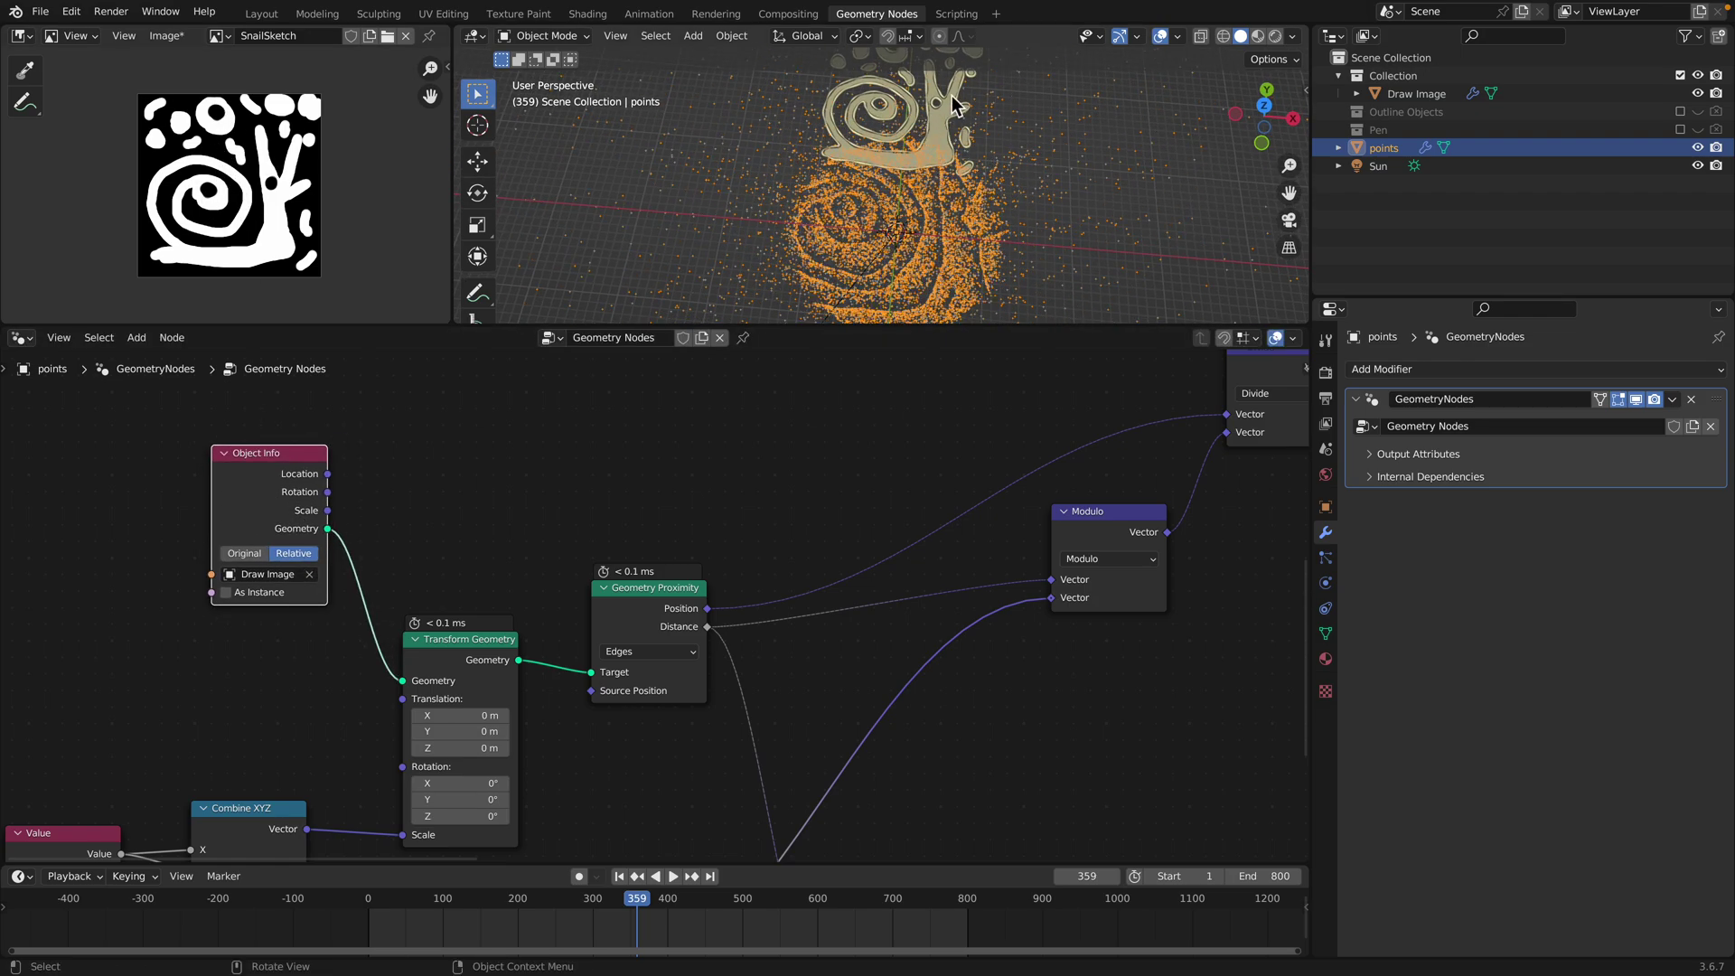
Reposition the Transform Geometry, Geometry Proximity, Combine XYZ and Value nodes that scale the Draw Image geometry
{"action": "middle_click_drag", "start_coordinate": [482, 666], "coordinate": [486, 659]}
{"action": "left_click_drag", "start_coordinate": [485, 659], "coordinate": [510, 520]}
{"action": "left_click_drag", "start_coordinate": [691, 583], "coordinate": [709, 507]}
{"action": "middle_click_drag", "start_coordinate": [345, 795], "coordinate": [480, 609]}
{"action": "left_click_drag", "start_coordinate": [411, 617], "coordinate": [493, 507]}
{"action": "left_click_drag", "start_coordinate": [217, 654], "coordinate": [256, 593]}
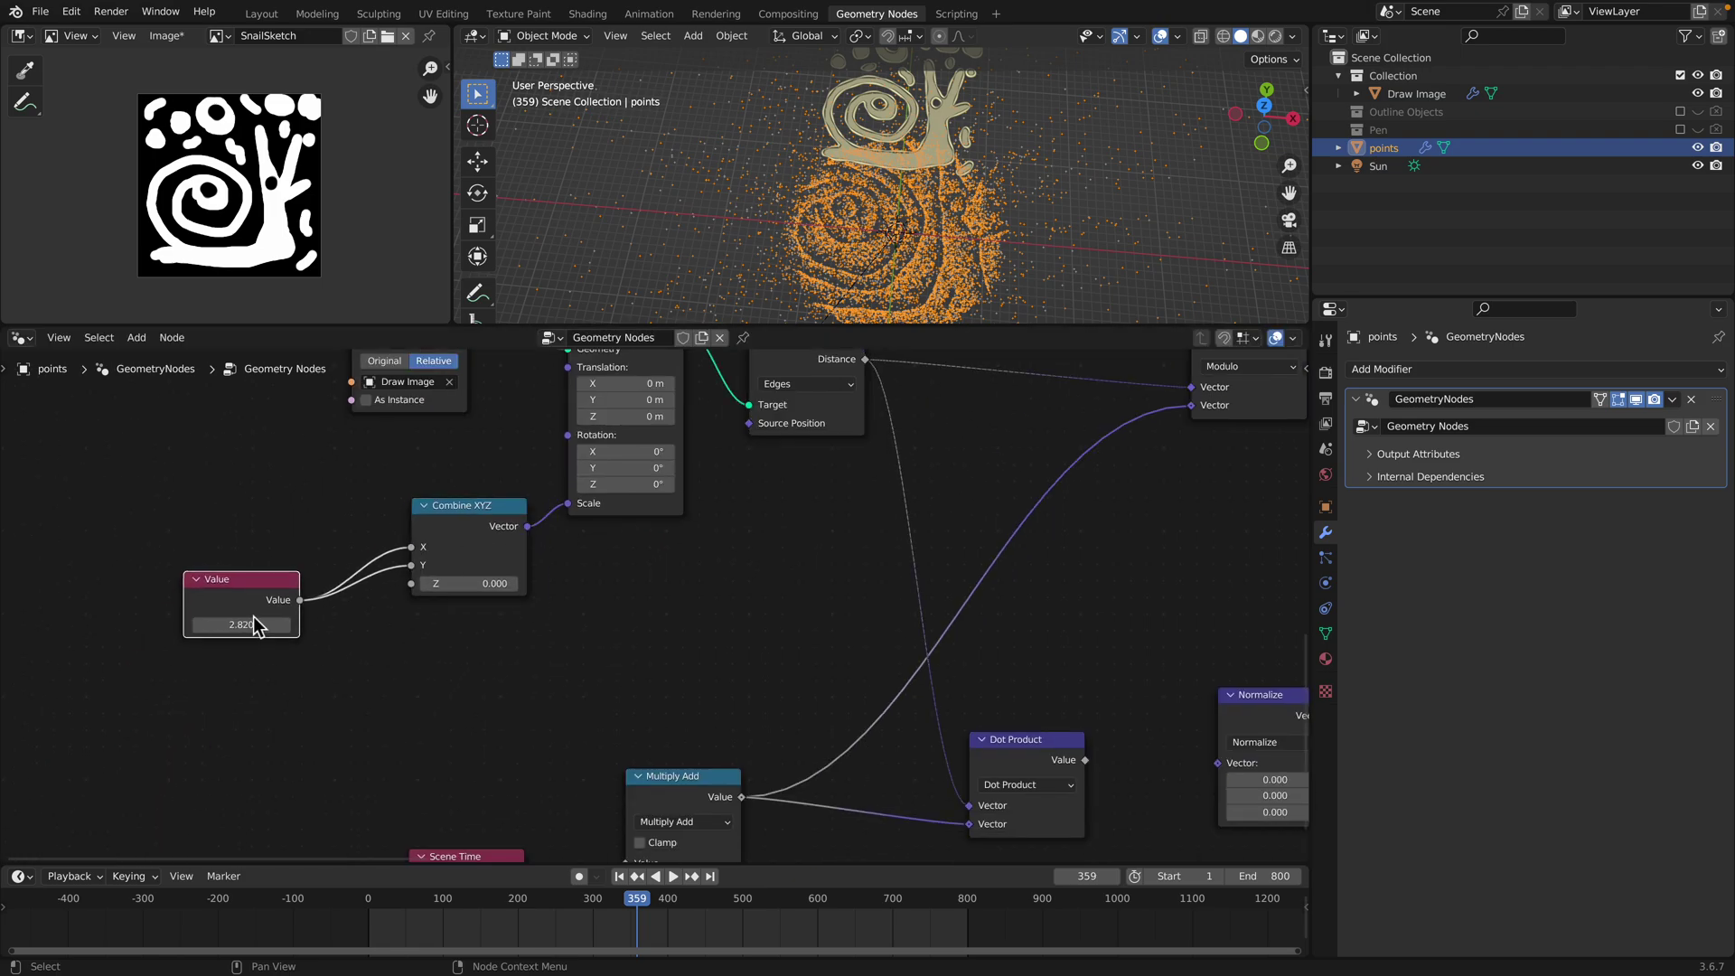
Try 1 in the Value node feeding the Combine XYZ scale, and set it to 2
{"action": "scroll", "coordinate": [358, 528], "scroll_direction": "down", "scroll_amount": 1}
{"action": "middle_click_drag", "start_coordinate": [323, 586], "coordinate": [289, 696]}
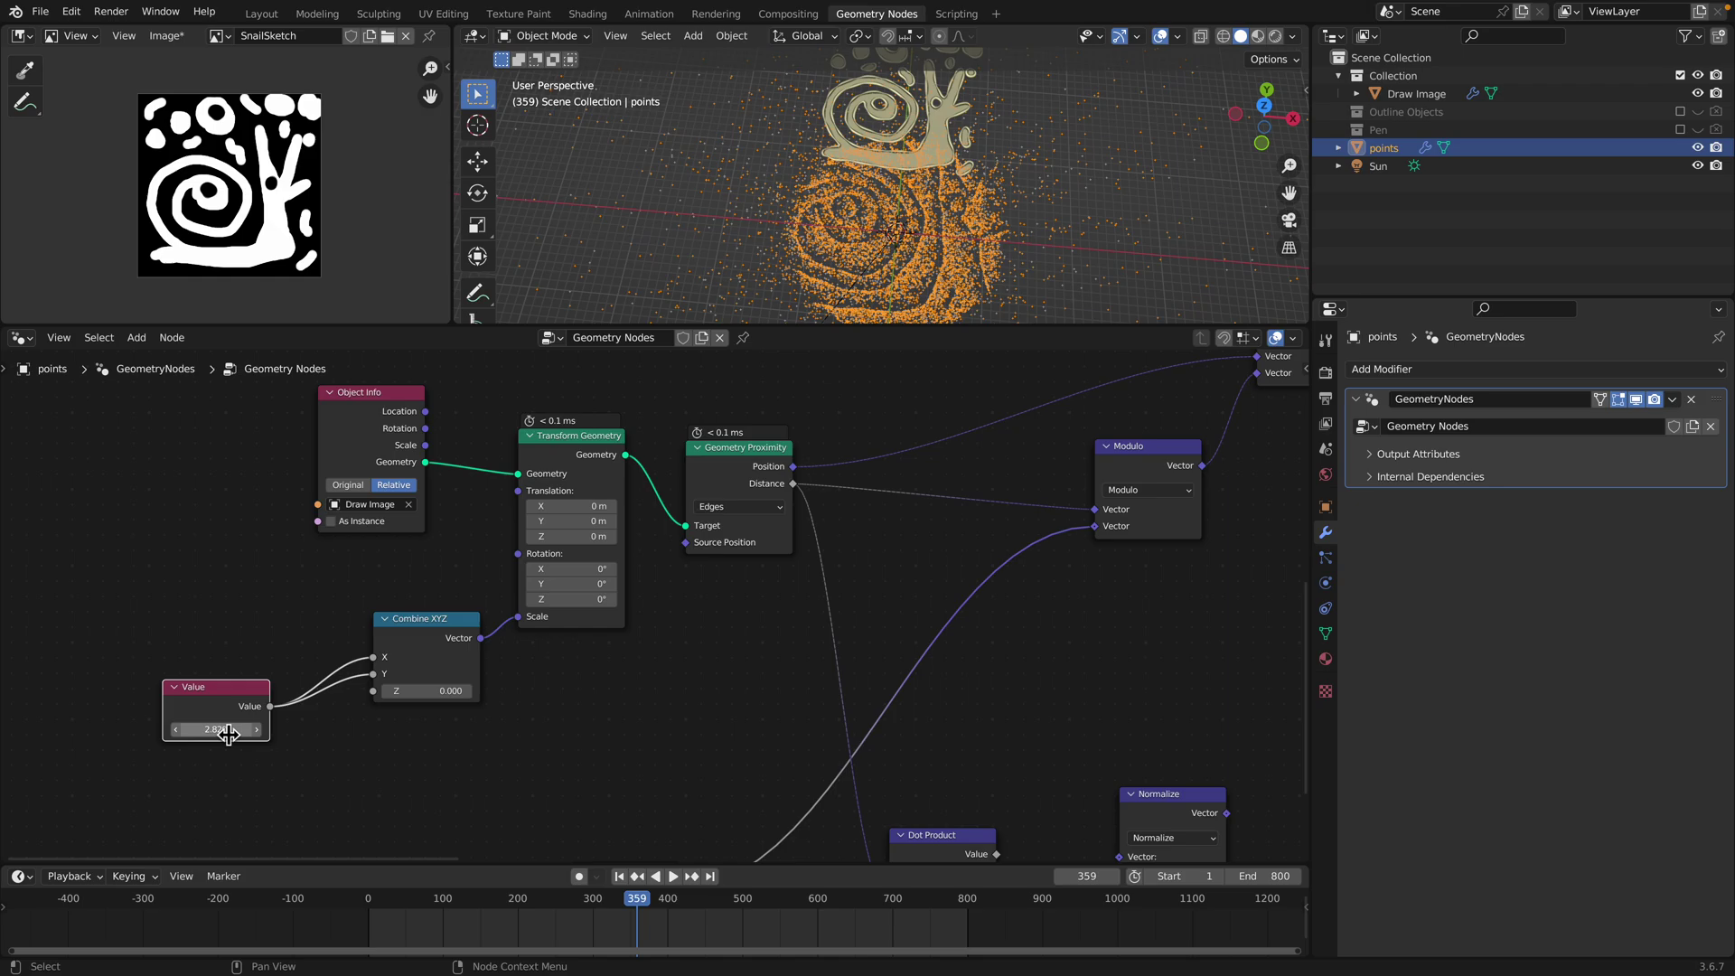
{"action": "double_click", "coordinate": [225, 731]}
{"action": "type", "text": "1"}
{"action": "key", "text": "Return"}
{"action": "left_click_drag", "start_coordinate": [219, 731], "coordinate": [266, 728], "text": "shift"}
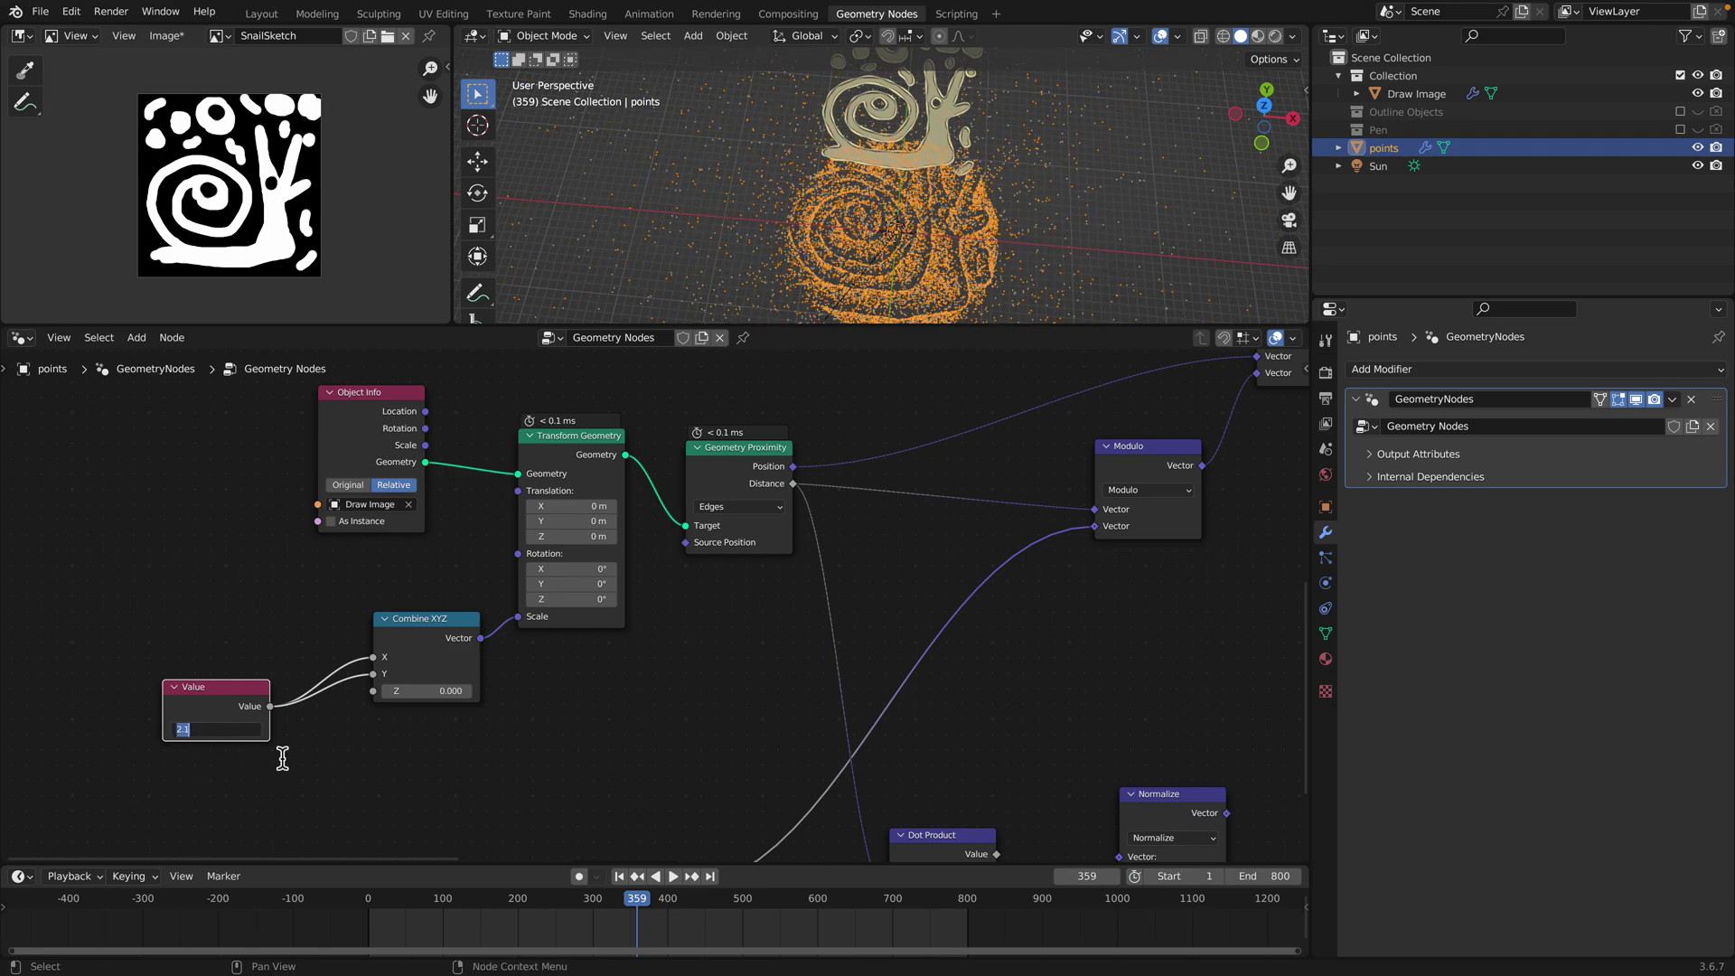
{"action": "type", "text": "2"}
{"action": "key", "text": "Return"}
Examine the Geometry Proximity node's Position and Distance outputs and their links into the Divide and Modulo nodes
{"action": "middle_click_drag", "start_coordinate": [536, 670], "coordinate": [447, 692]}
{"action": "left_click_drag", "start_coordinate": [664, 498], "coordinate": [658, 493]}
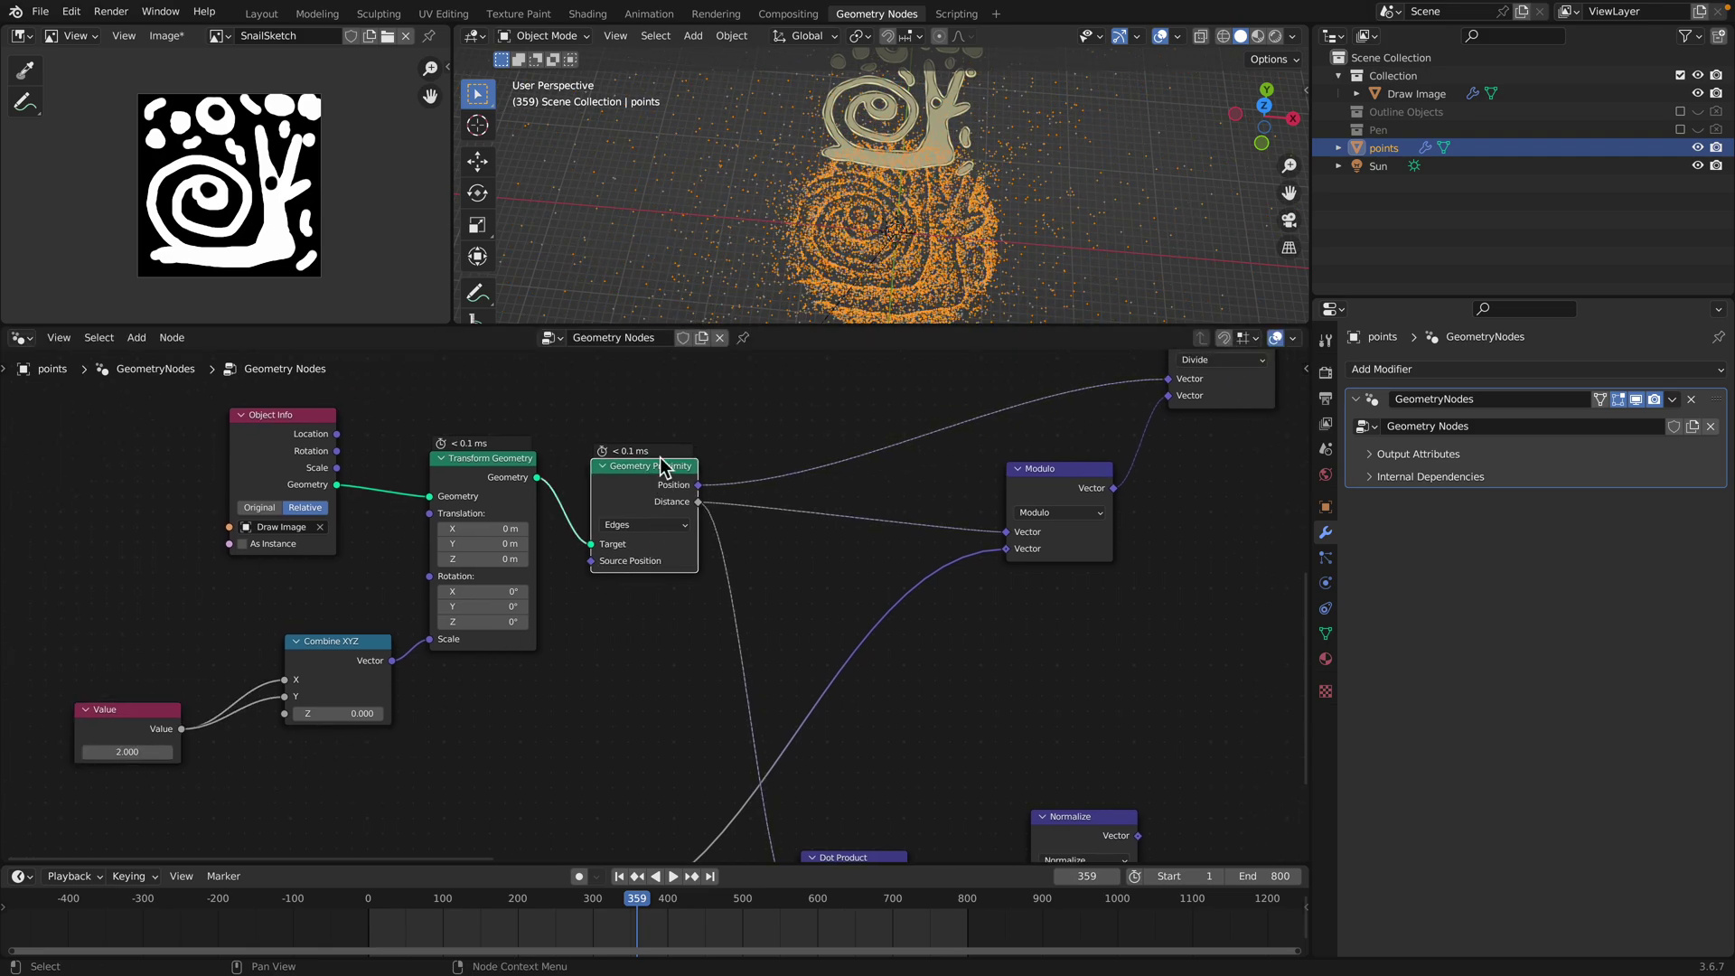
{"action": "scroll", "coordinate": [674, 457], "scroll_direction": "up", "scroll_amount": 2}
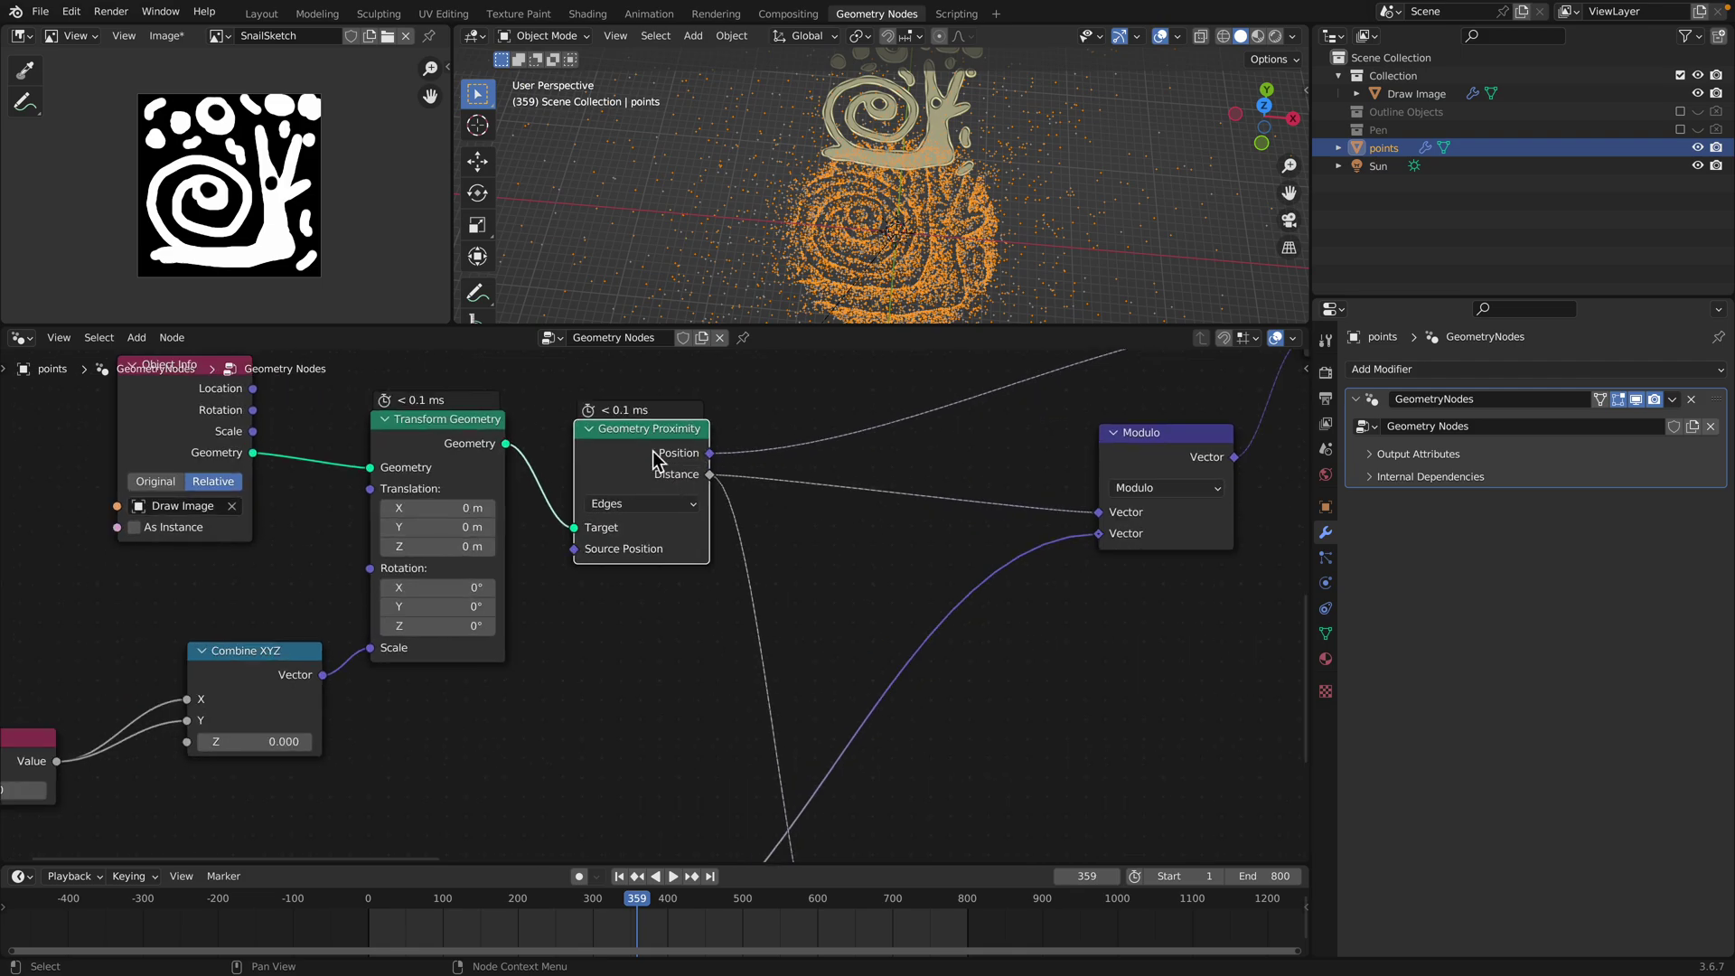
{"action": "left_click_drag", "start_coordinate": [646, 452], "coordinate": [650, 434]}
{"action": "scroll", "coordinate": [686, 459], "scroll_direction": "down", "scroll_amount": 1}
{"action": "scroll", "coordinate": [746, 513], "scroll_direction": "down", "scroll_amount": 2}
{"action": "middle_click_drag", "start_coordinate": [748, 513], "coordinate": [592, 609]}
{"action": "left_click_drag", "start_coordinate": [1083, 404], "coordinate": [1090, 401]}
{"action": "middle_click_drag", "start_coordinate": [1021, 450], "coordinate": [858, 574]}
{"action": "left_click_drag", "start_coordinate": [946, 536], "coordinate": [958, 528]}
{"action": "middle_click_drag", "start_coordinate": [876, 544], "coordinate": [934, 428]}
{"action": "left_click_drag", "start_coordinate": [786, 564], "coordinate": [768, 545]}
{"action": "scroll", "coordinate": [700, 732], "scroll_direction": "down", "scroll_amount": 2}
Move the Multiply Add node and the Scene Time node driving it up toward the proximity nodes
{"action": "middle_click_drag", "start_coordinate": [691, 743], "coordinate": [820, 491]}
{"action": "middle_click_drag", "start_coordinate": [698, 676], "coordinate": [714, 649]}
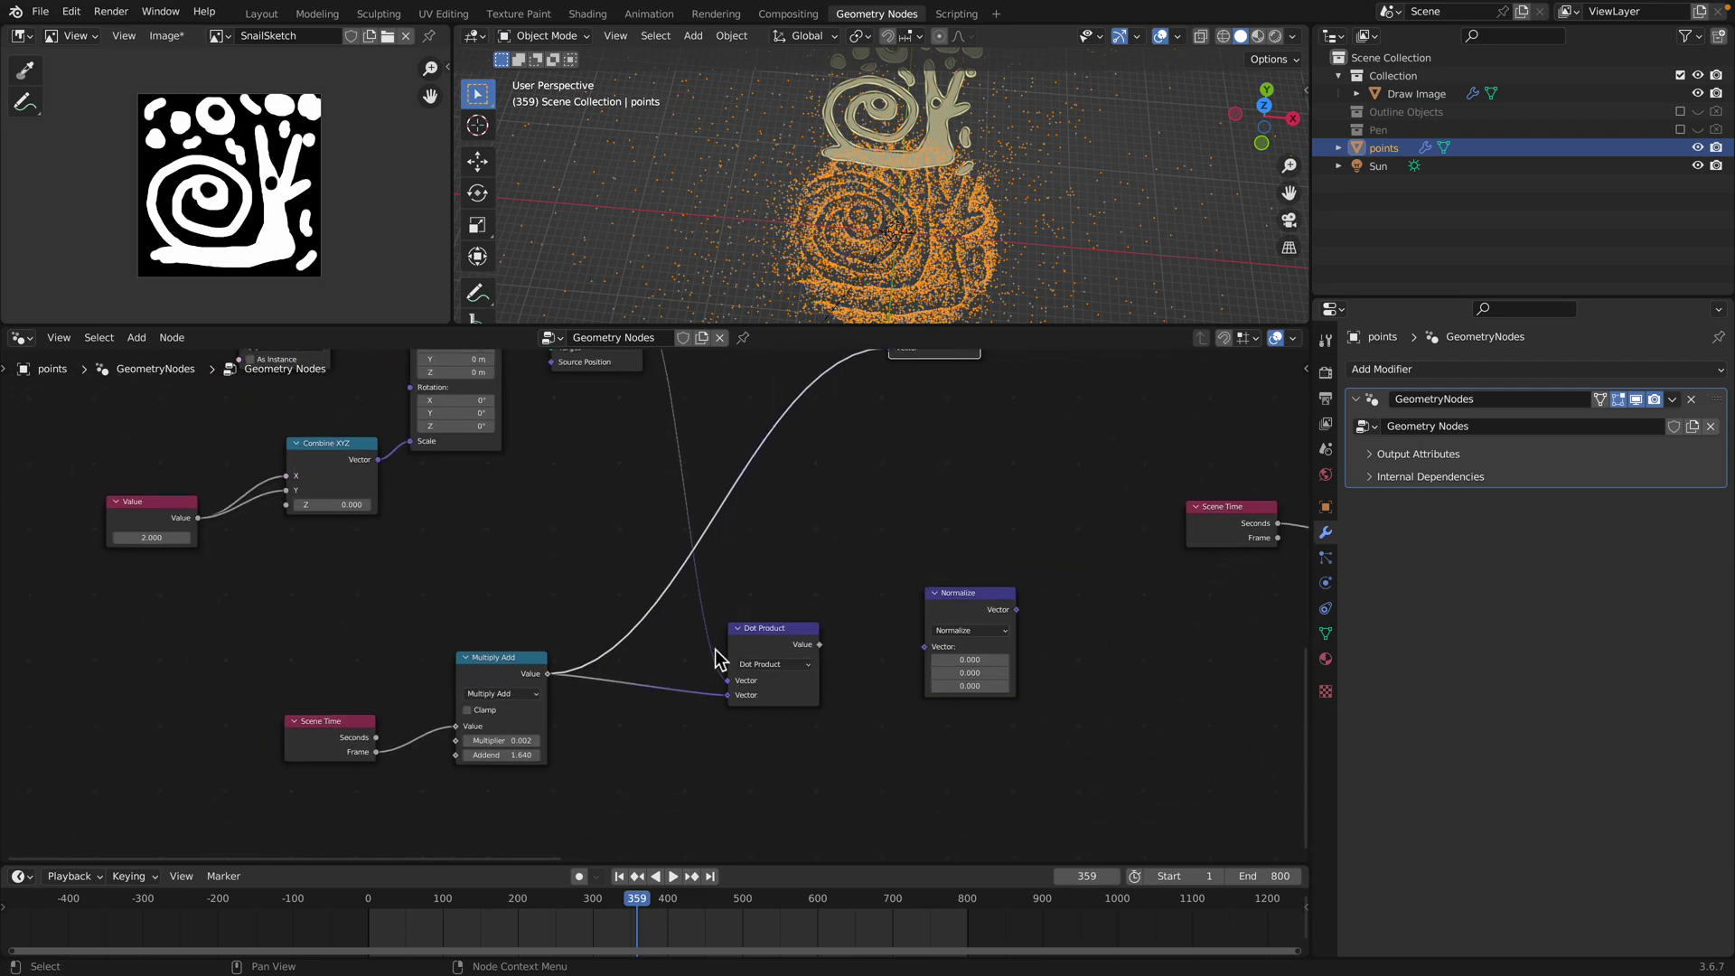
{"action": "scroll", "coordinate": [710, 649], "scroll_direction": "up", "scroll_amount": 2}
{"action": "left_click_drag", "start_coordinate": [431, 675], "coordinate": [503, 574]}
{"action": "left_click_drag", "start_coordinate": [306, 736], "coordinate": [419, 573]}
Mute the Modulo node to compare the point pattern, and enable it again
{"action": "middle_click_drag", "start_coordinate": [875, 445], "coordinate": [704, 627]}
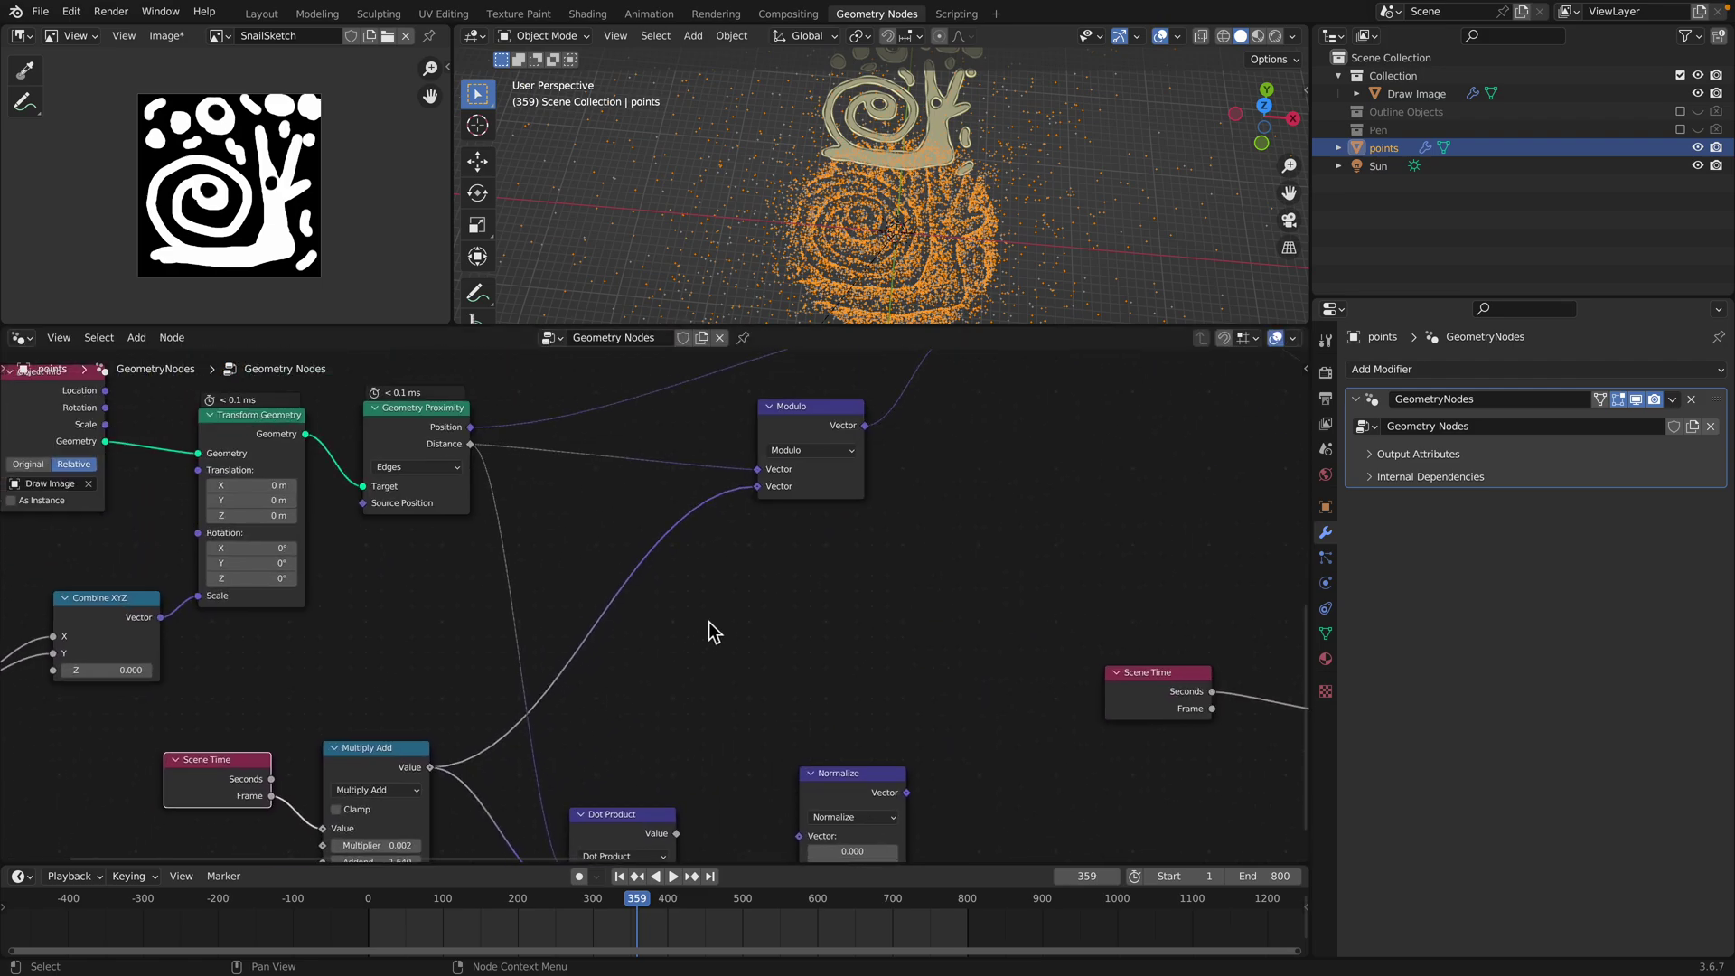
{"action": "left_click", "coordinate": [795, 425]}
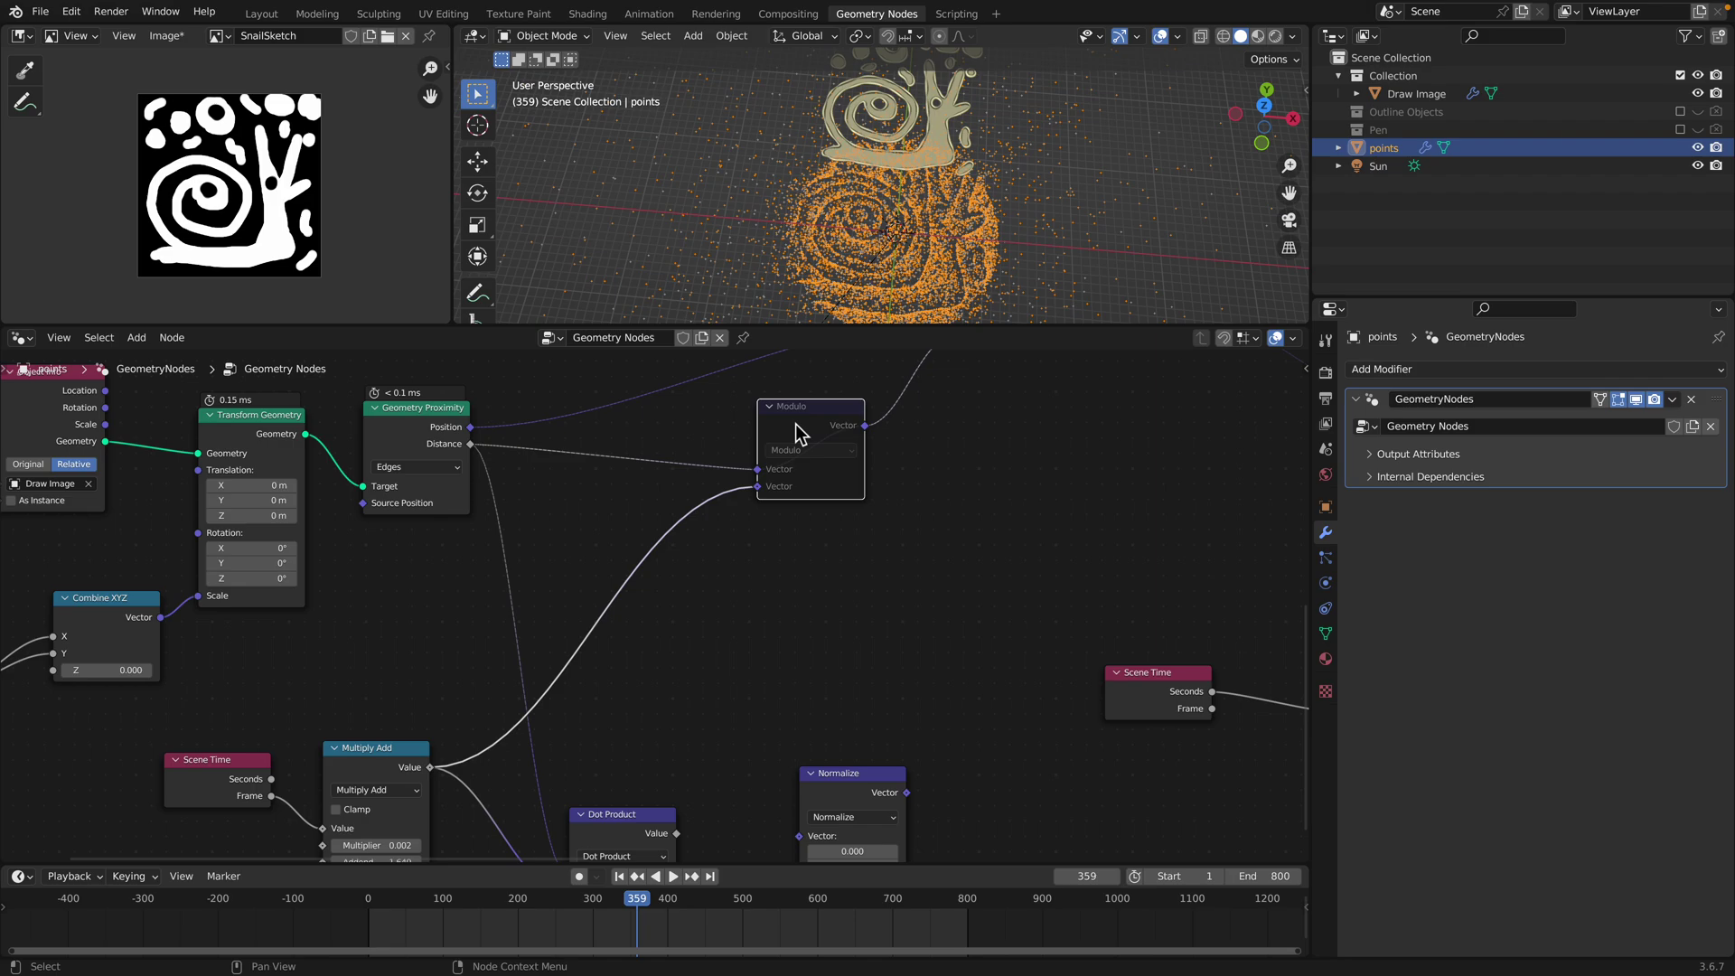
{"action": "scroll", "coordinate": [793, 451], "scroll_direction": "down", "scroll_amount": 2}
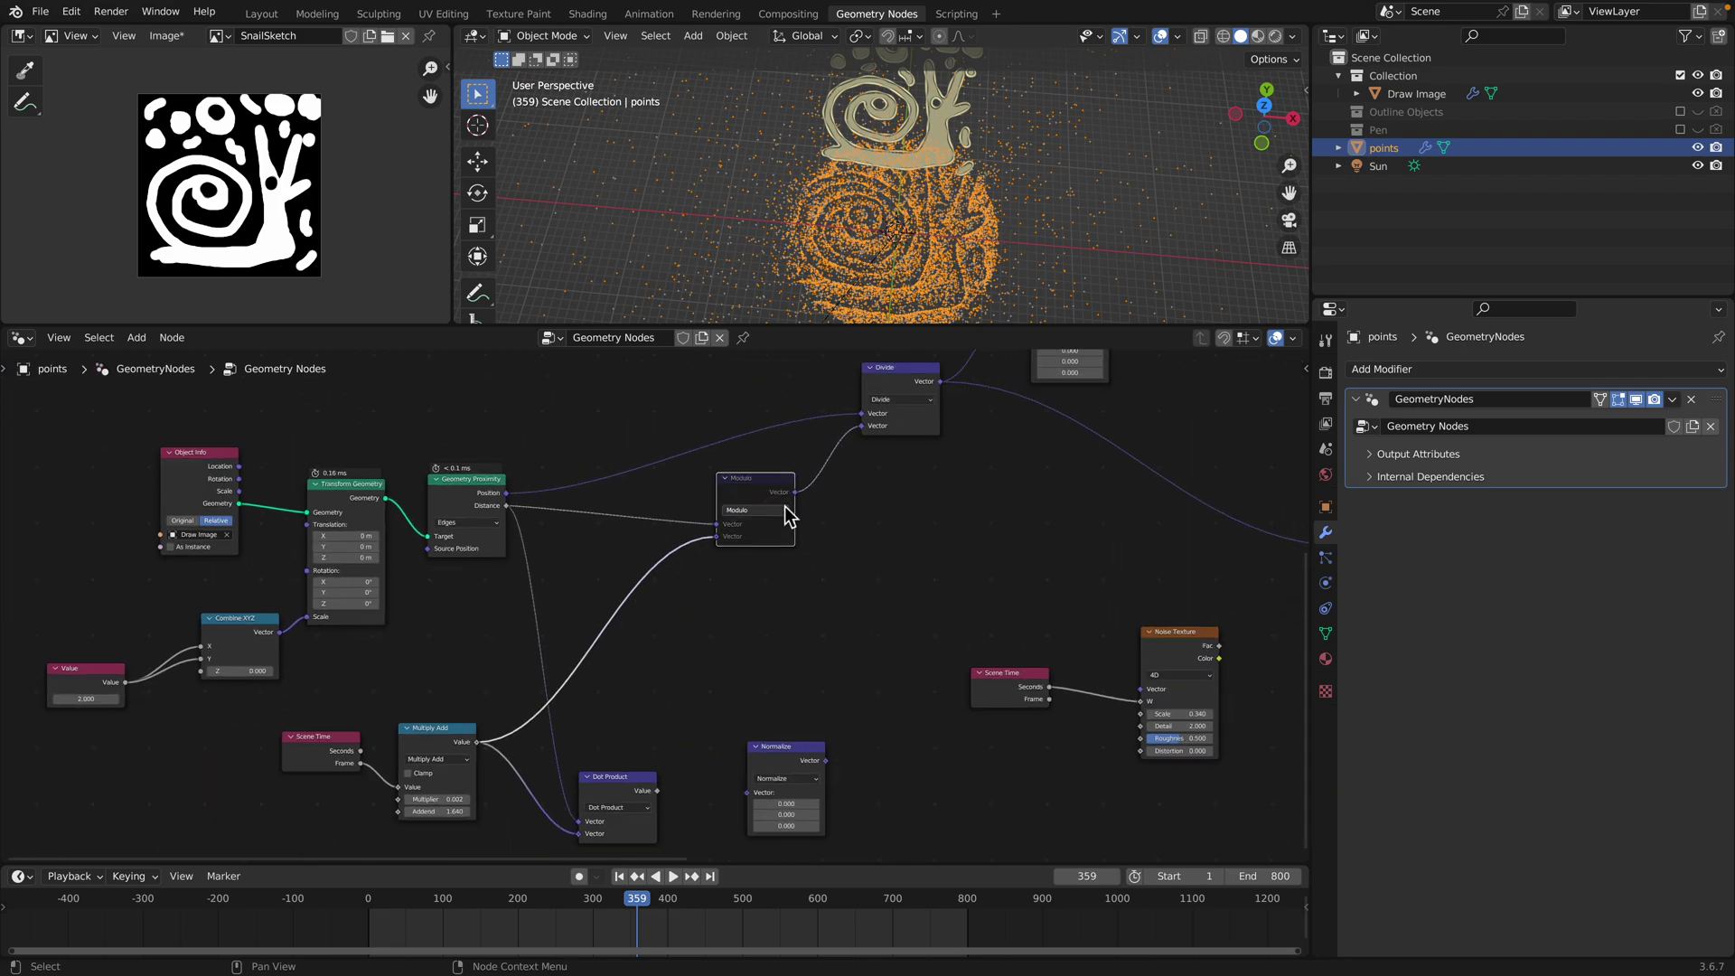
{"action": "left_click_drag", "start_coordinate": [785, 507], "coordinate": [756, 534]}
Move the Dot Product node up to sit directly beneath the Modulo node
{"action": "middle_click_drag", "start_coordinate": [681, 655], "coordinate": [713, 546]}
{"action": "scroll", "coordinate": [713, 545], "scroll_direction": "up", "scroll_amount": 1}
{"action": "left_click_drag", "start_coordinate": [657, 702], "coordinate": [774, 519]}
{"action": "middle_click_drag", "start_coordinate": [824, 514], "coordinate": [667, 675]}
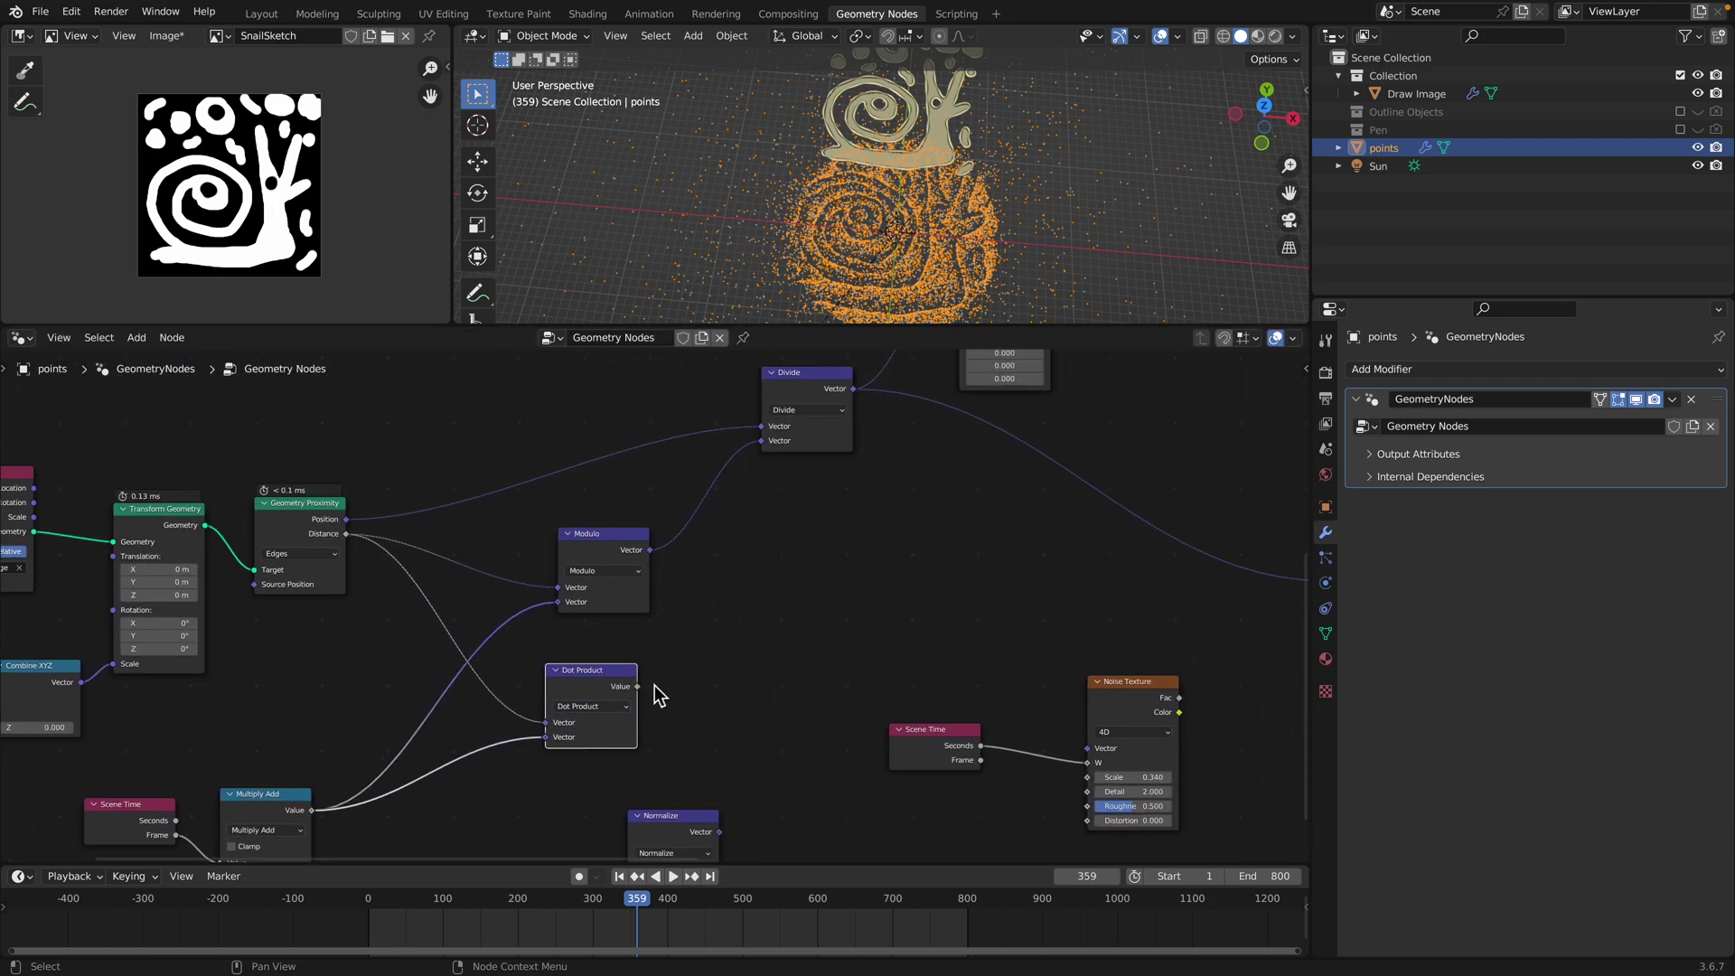
Try feeding the Dot Product value into the Divide node's second vector in place of Modulo, and relink Modulo
{"action": "left_click_drag", "start_coordinate": [650, 684], "coordinate": [661, 674]}
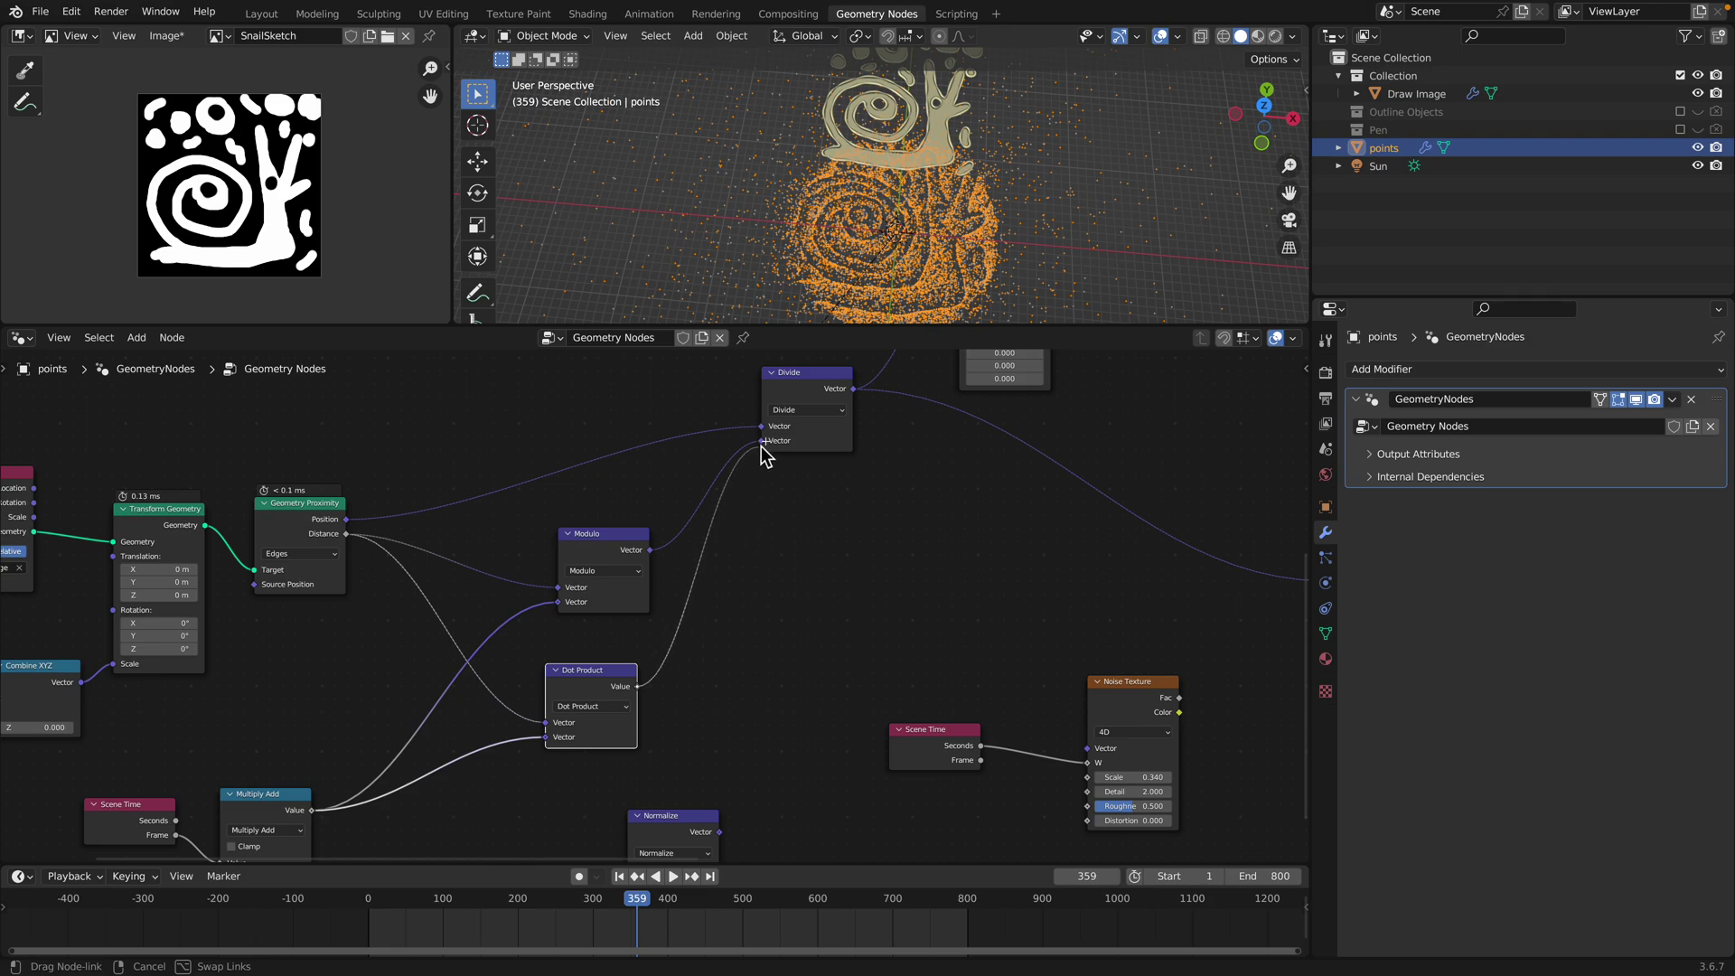
{"action": "left_click_drag", "start_coordinate": [762, 443], "coordinate": [761, 443]}
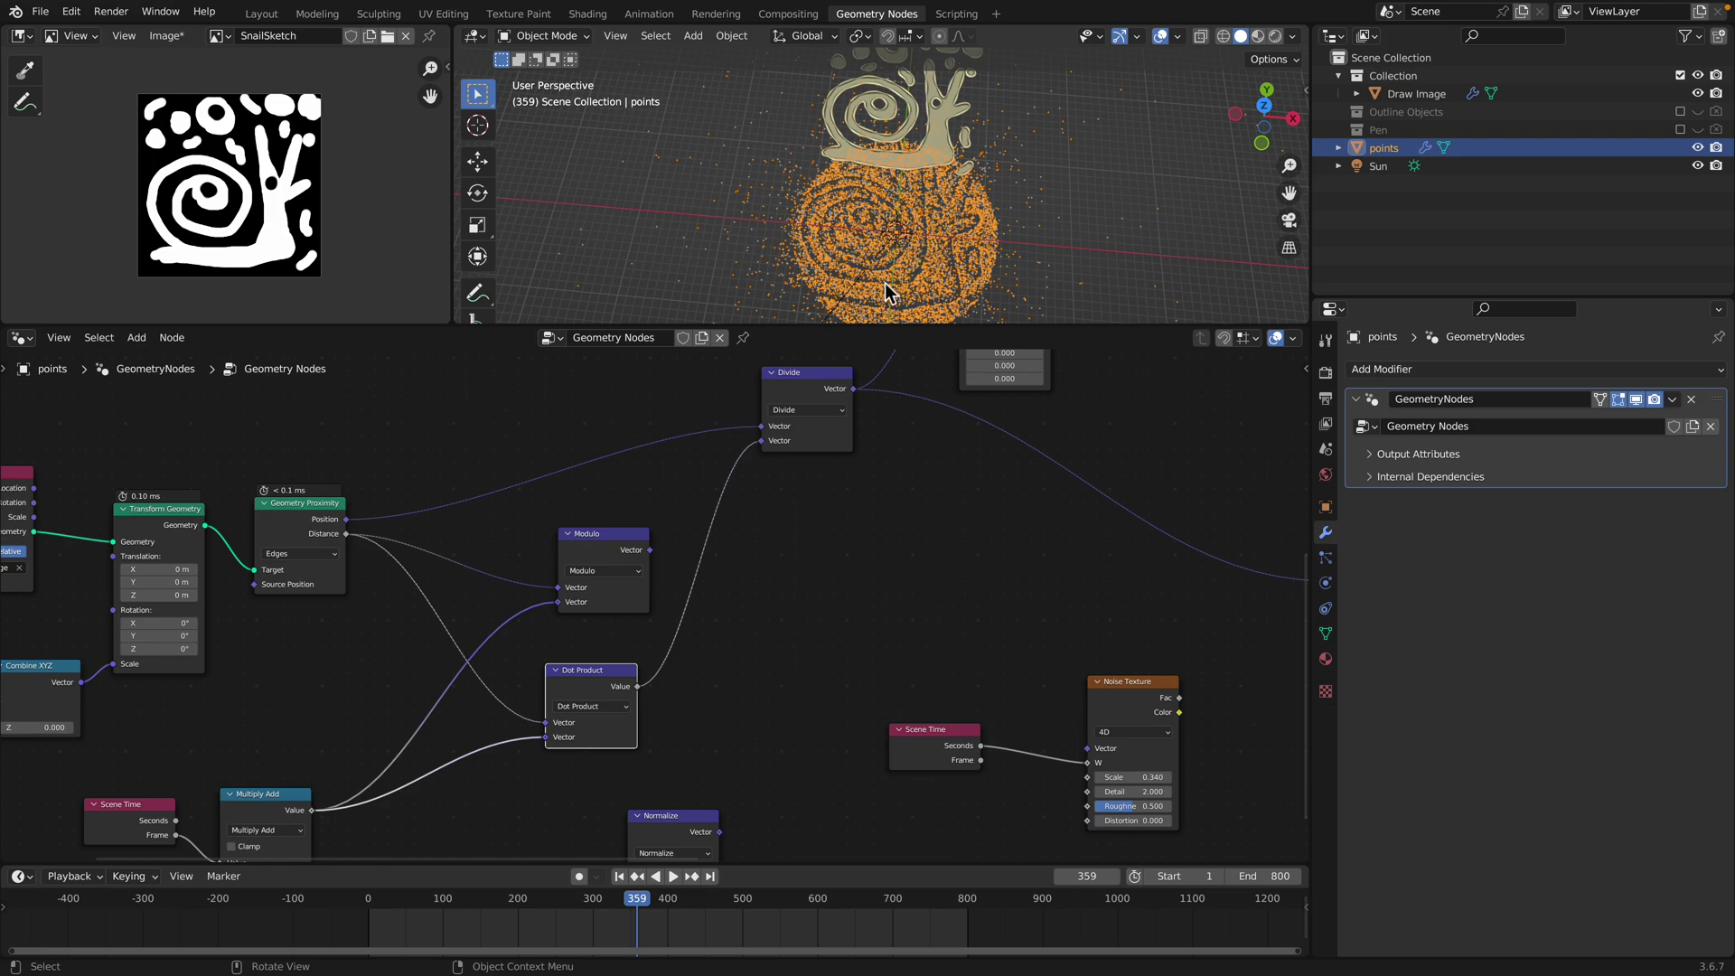
{"action": "mouse_move", "coordinate": [636, 620]}
{"action": "middle_mouse_down"}
{"action": "mouse_move", "coordinate": [650, 560]}
{"action": "mouse_move", "coordinate": [621, 624]}
{"action": "middle_mouse_up"}
{"action": "scroll", "coordinate": [637, 578], "scroll_direction": "down", "scroll_amount": 1}
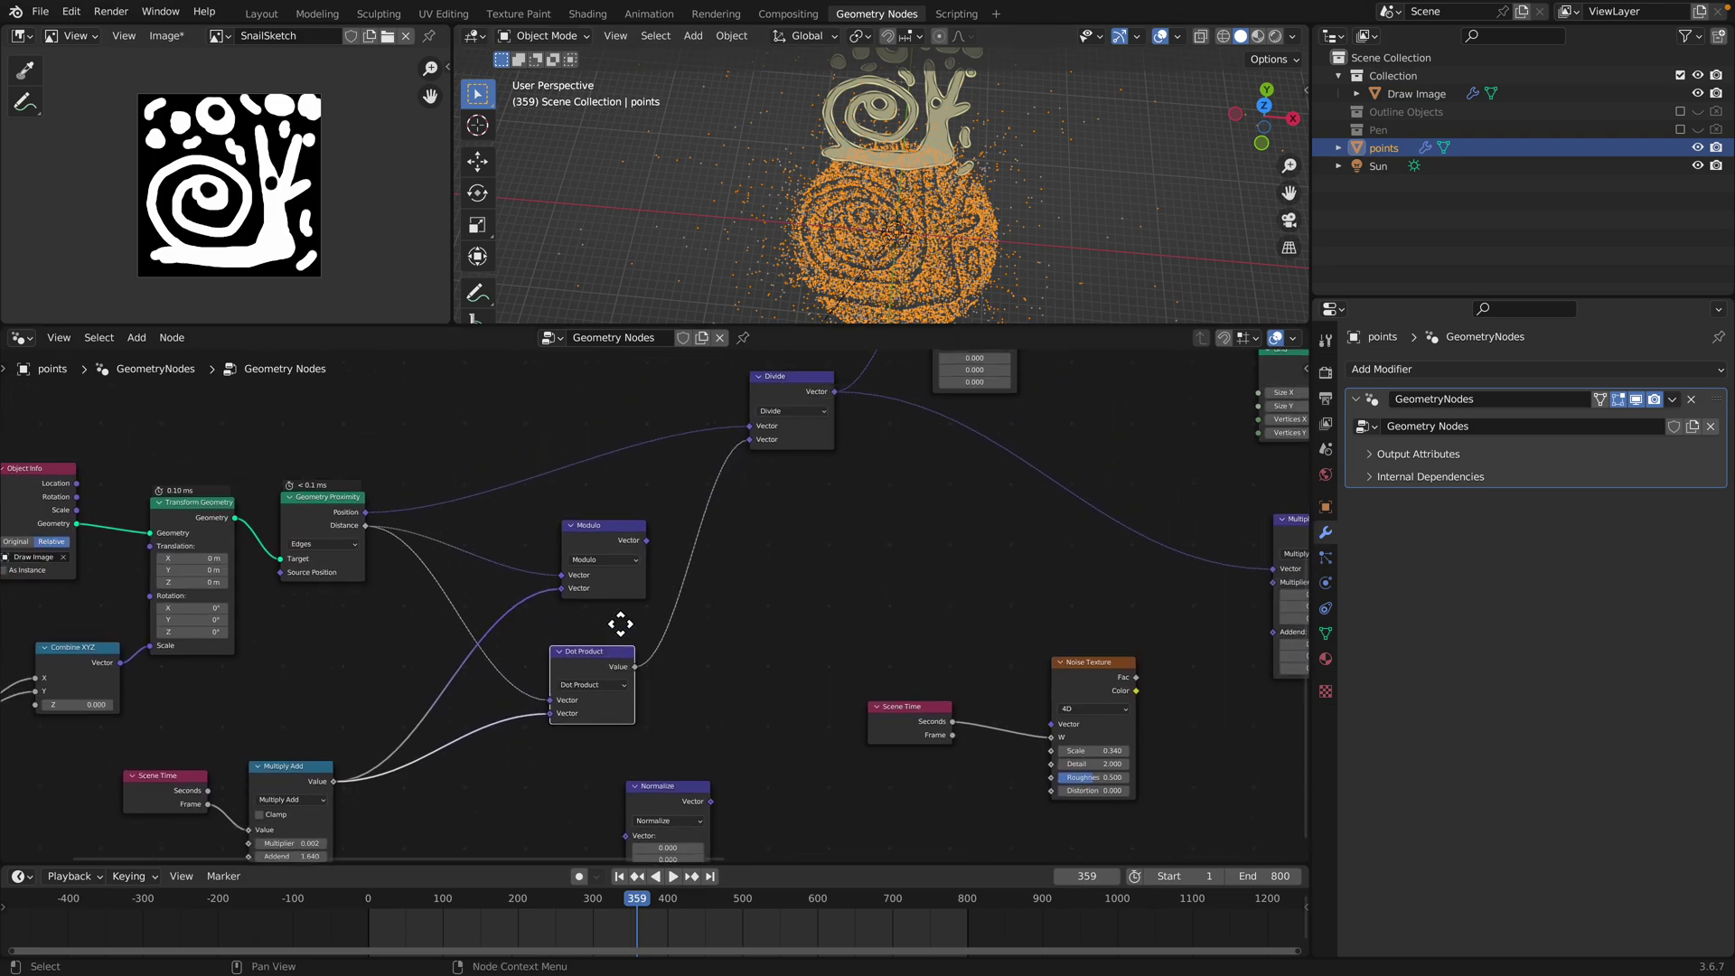
{"action": "left_click_drag", "start_coordinate": [647, 541], "coordinate": [755, 442]}
Nudge the Dot Product node and delete the unconnected Normalize node below it
{"action": "left_click_drag", "start_coordinate": [605, 667], "coordinate": [614, 660]}
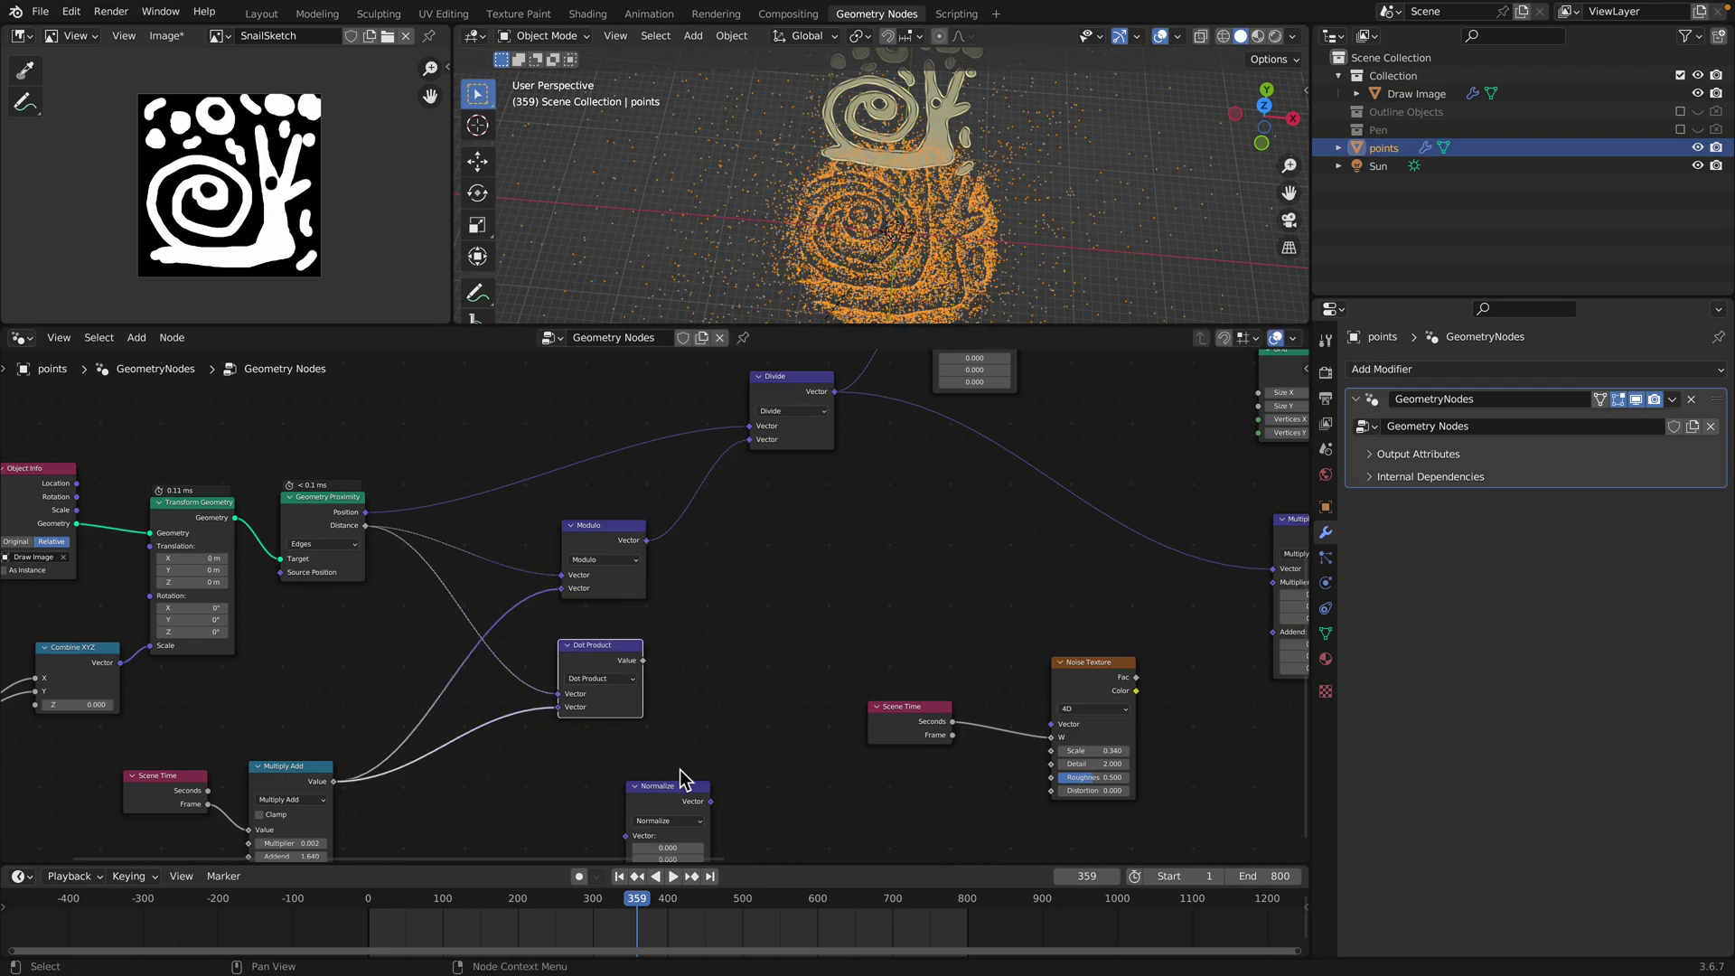
{"action": "left_click_drag", "start_coordinate": [680, 789], "coordinate": [770, 636]}
{"action": "key", "text": "x"}
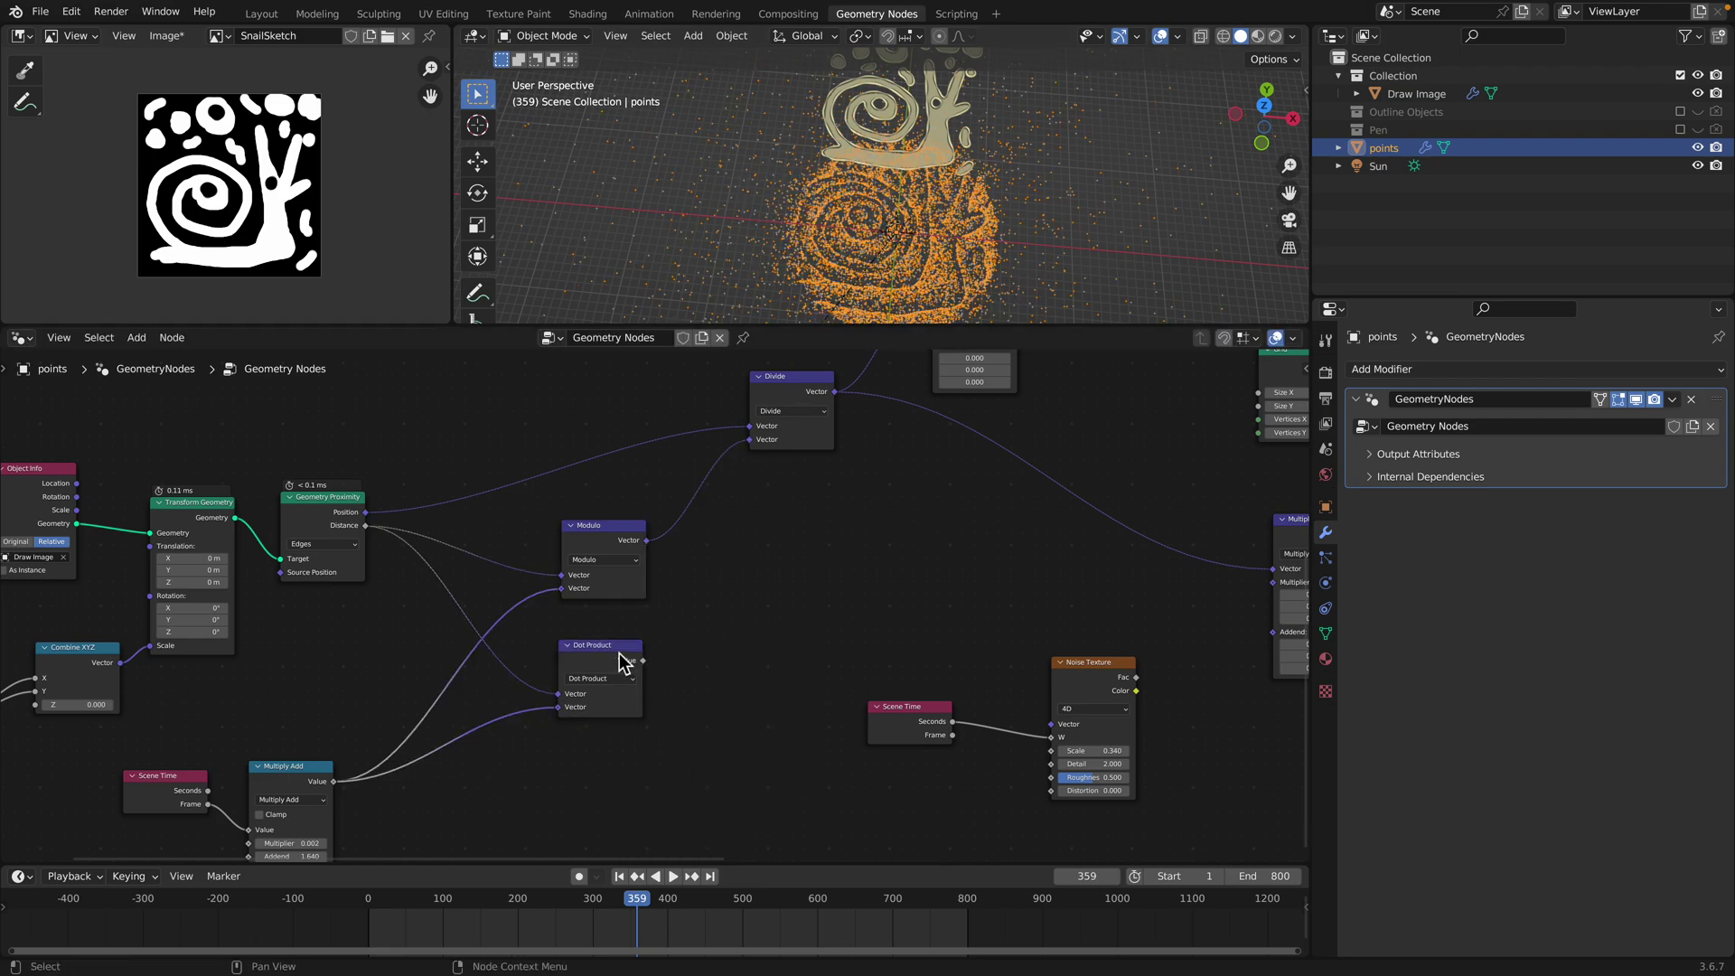
Set the Multiplier to 0.362 and the Addend to 1.940 on the Multiply Add node driven by Scene Time
{"action": "left_click_drag", "start_coordinate": [620, 652], "coordinate": [619, 659]}
{"action": "middle_click_drag", "start_coordinate": [347, 788], "coordinate": [356, 758]}
{"action": "scroll", "coordinate": [305, 825], "scroll_direction": "up", "scroll_amount": 2}
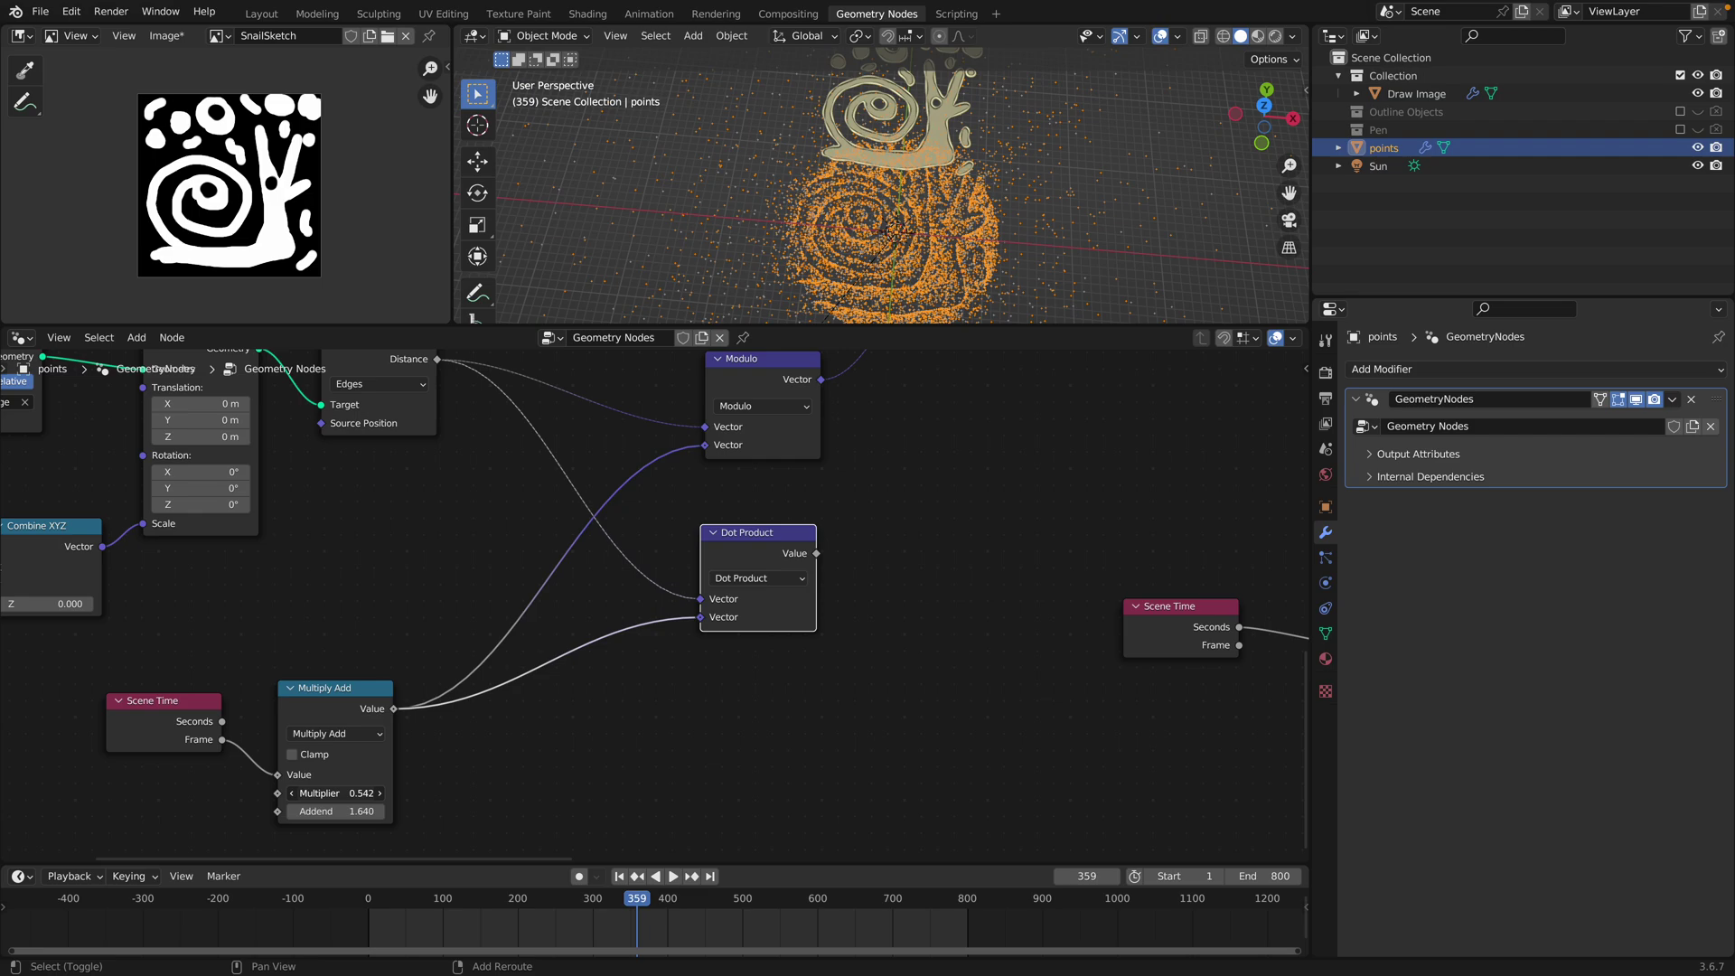
{"action": "left_click_drag", "start_coordinate": [336, 795], "coordinate": [363, 812]}
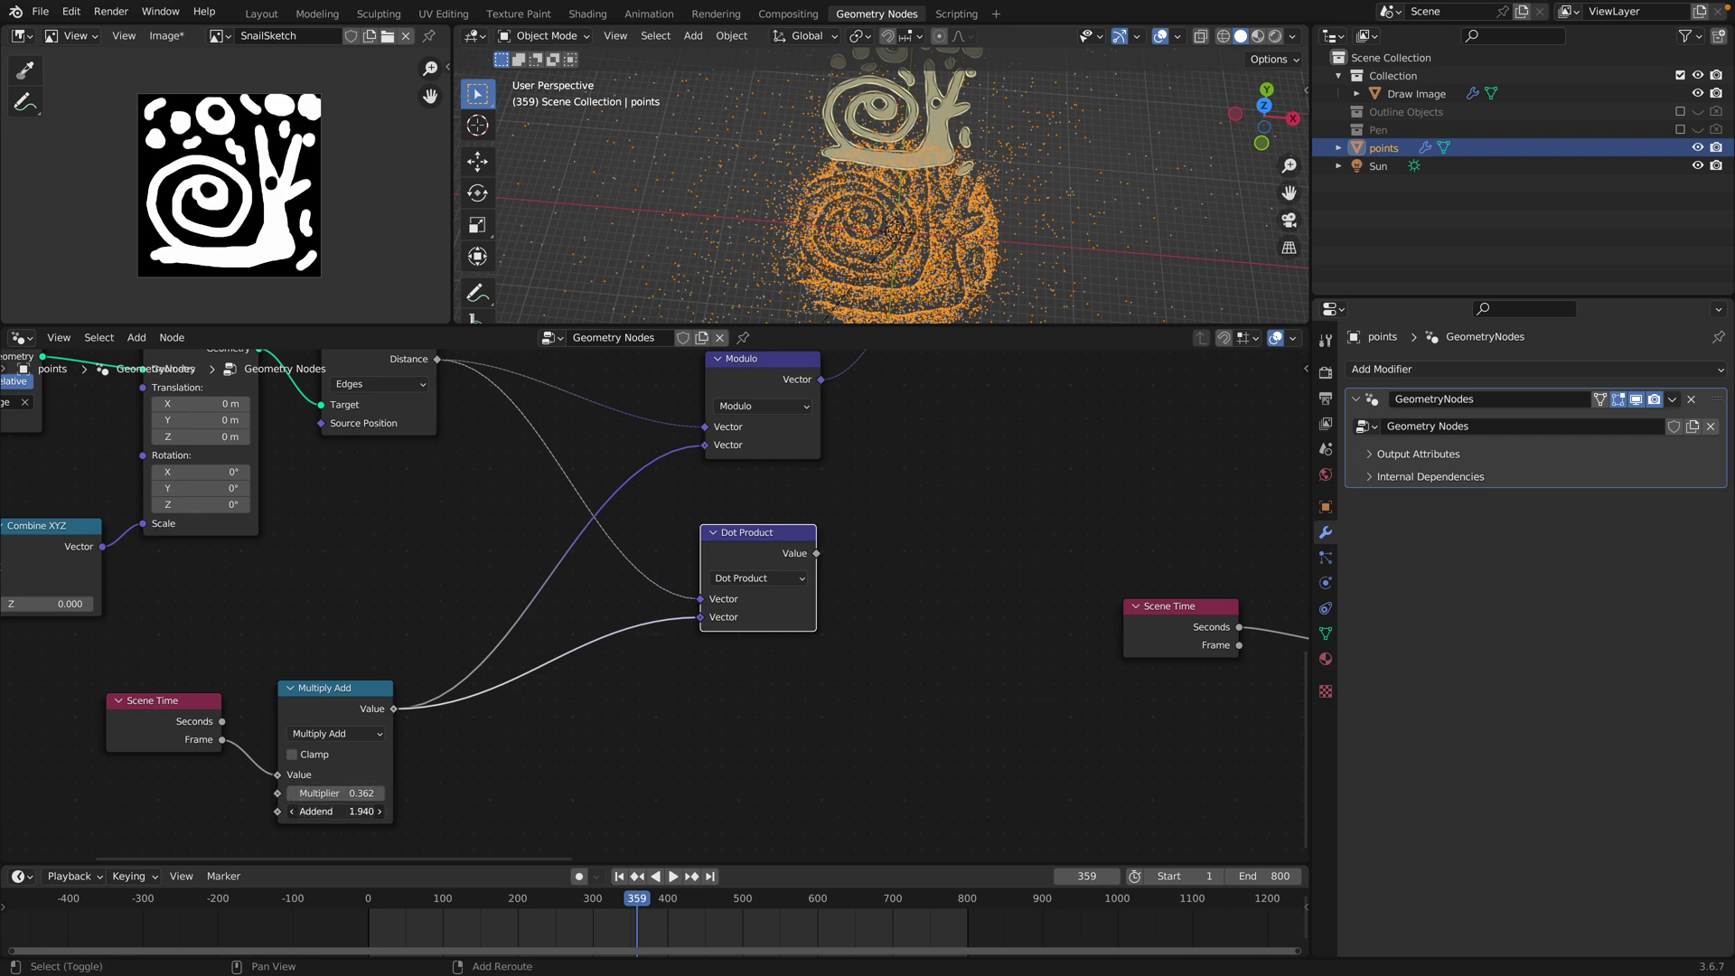
Examine the node tree from the Dot Product node through the point branch and along the grid branch to Set Material
{"action": "scroll", "coordinate": [785, 542], "scroll_direction": "down", "scroll_amount": 2}
{"action": "middle_click_drag", "start_coordinate": [791, 541], "coordinate": [740, 601]}
{"action": "left_click_drag", "start_coordinate": [721, 605], "coordinate": [724, 604]}
{"action": "scroll", "coordinate": [736, 593], "scroll_direction": "down", "scroll_amount": 2}
{"action": "middle_click_drag", "start_coordinate": [743, 588], "coordinate": [647, 655]}
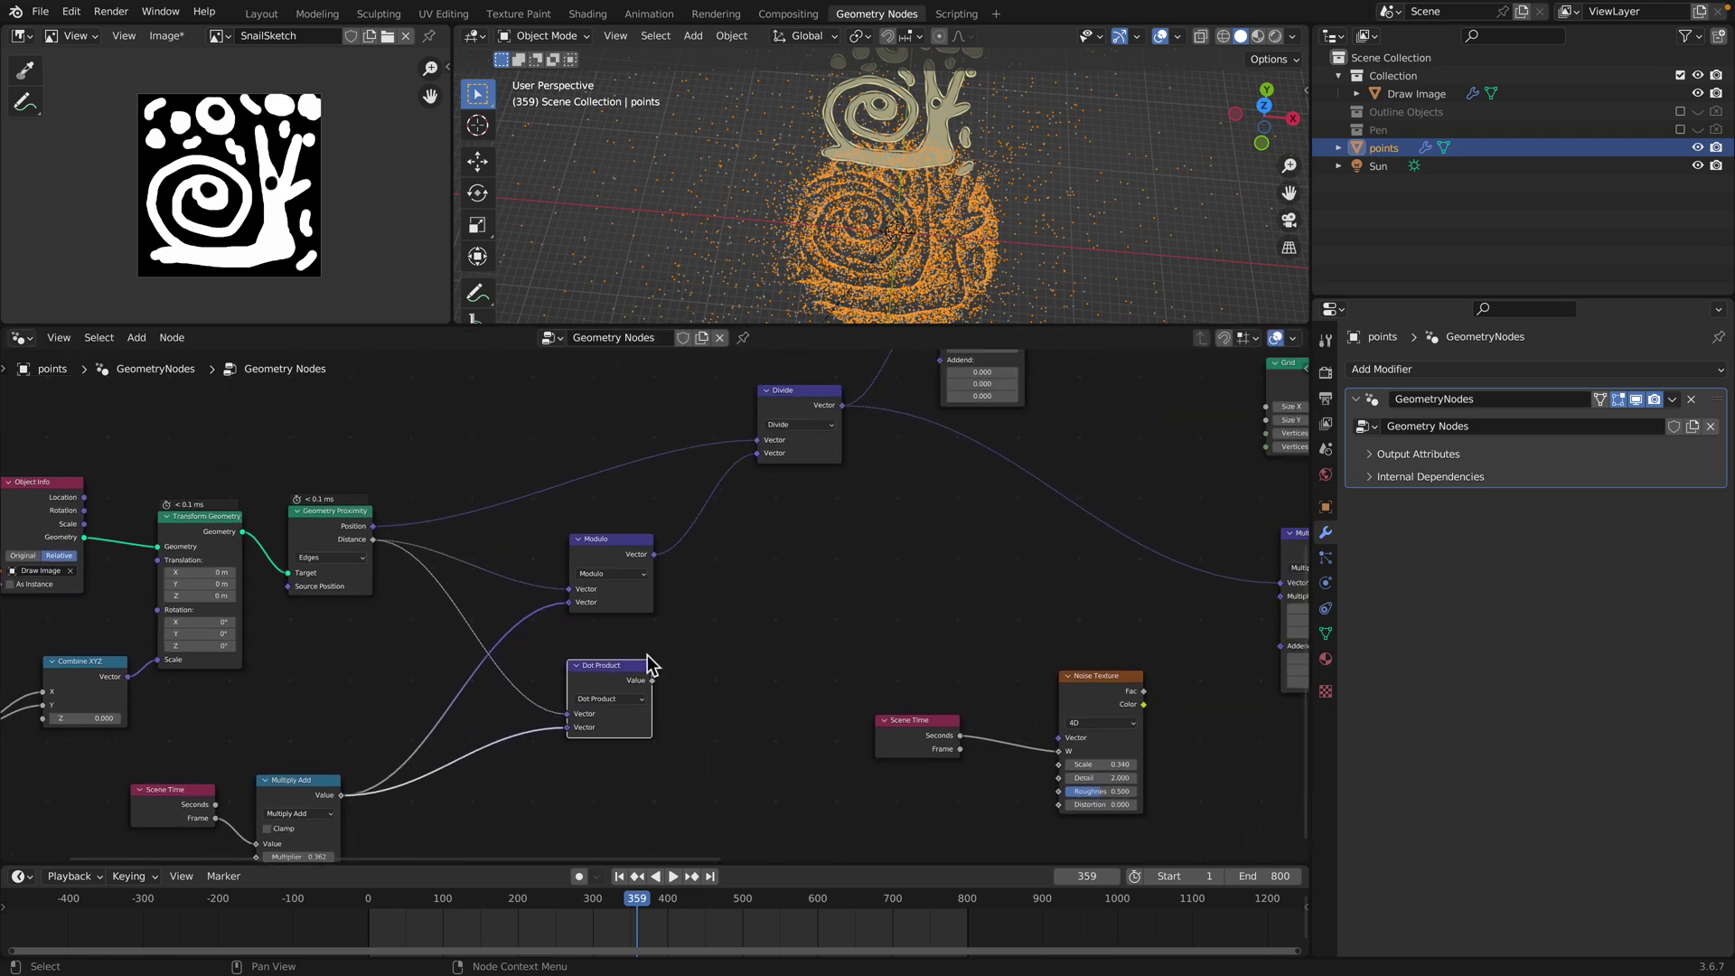
{"action": "middle_click_drag", "start_coordinate": [782, 603], "coordinate": [593, 706]}
{"action": "scroll", "coordinate": [602, 703], "scroll_direction": "down", "scroll_amount": 2}
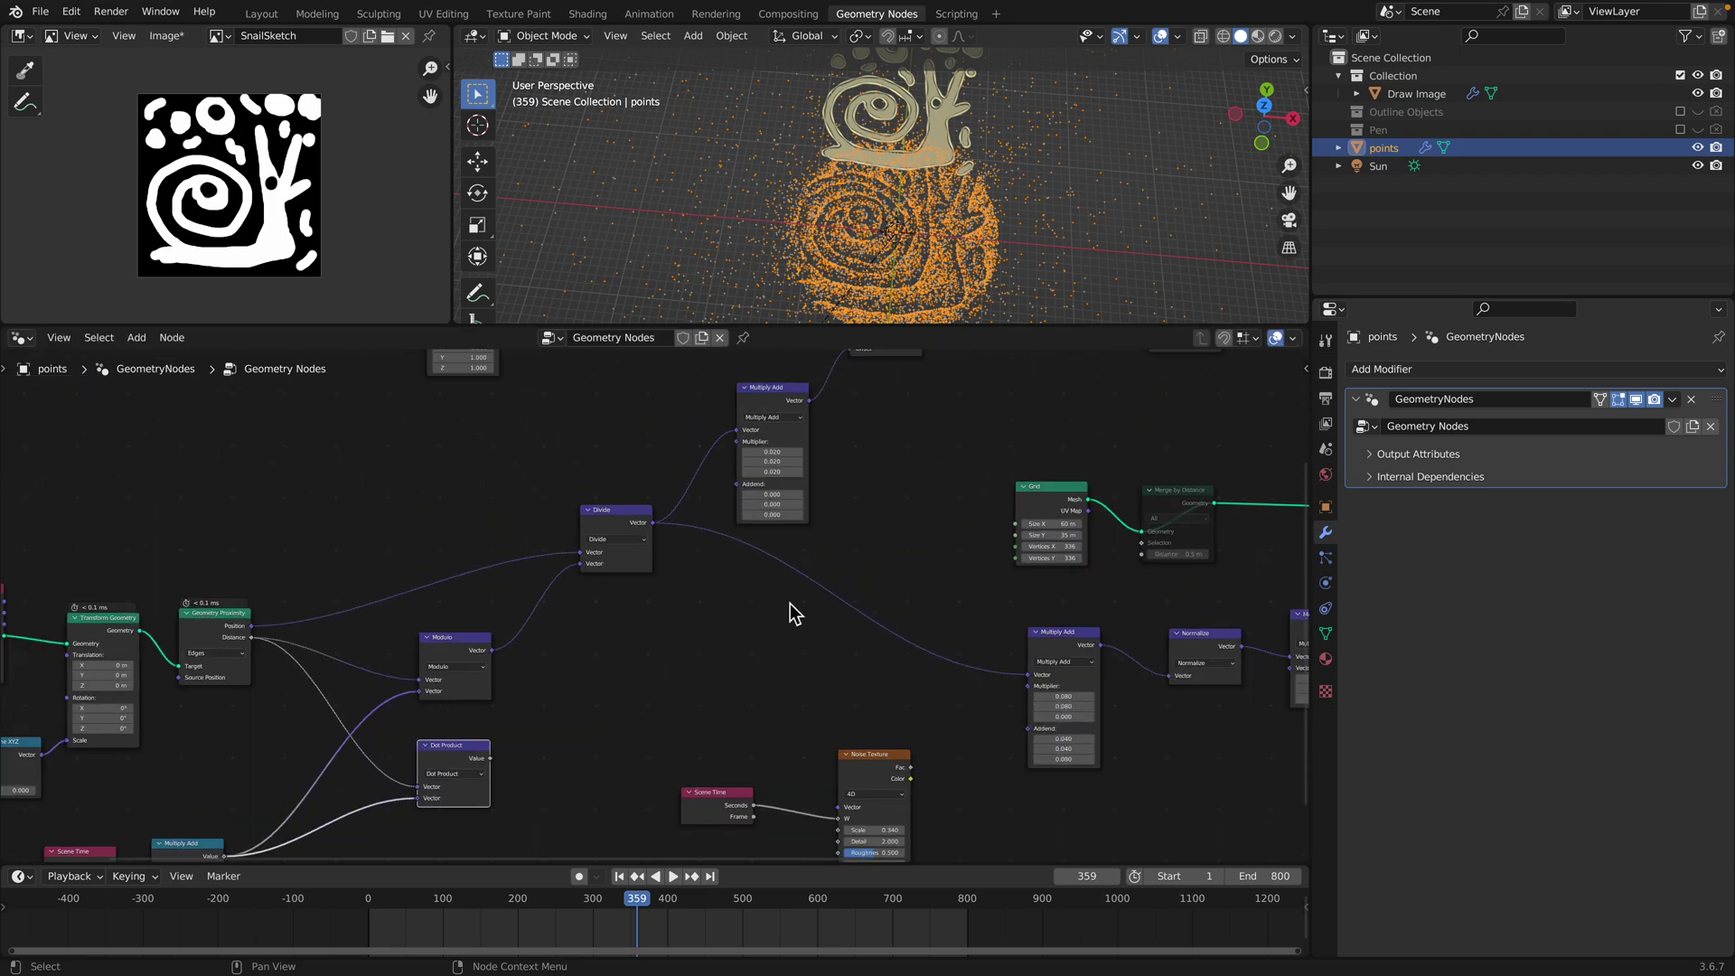
{"action": "middle_click_drag", "start_coordinate": [806, 598], "coordinate": [620, 728]}
{"action": "scroll", "coordinate": [627, 727], "scroll_direction": "down", "scroll_amount": 1}
{"action": "middle_click_drag", "start_coordinate": [710, 558], "coordinate": [686, 604]}
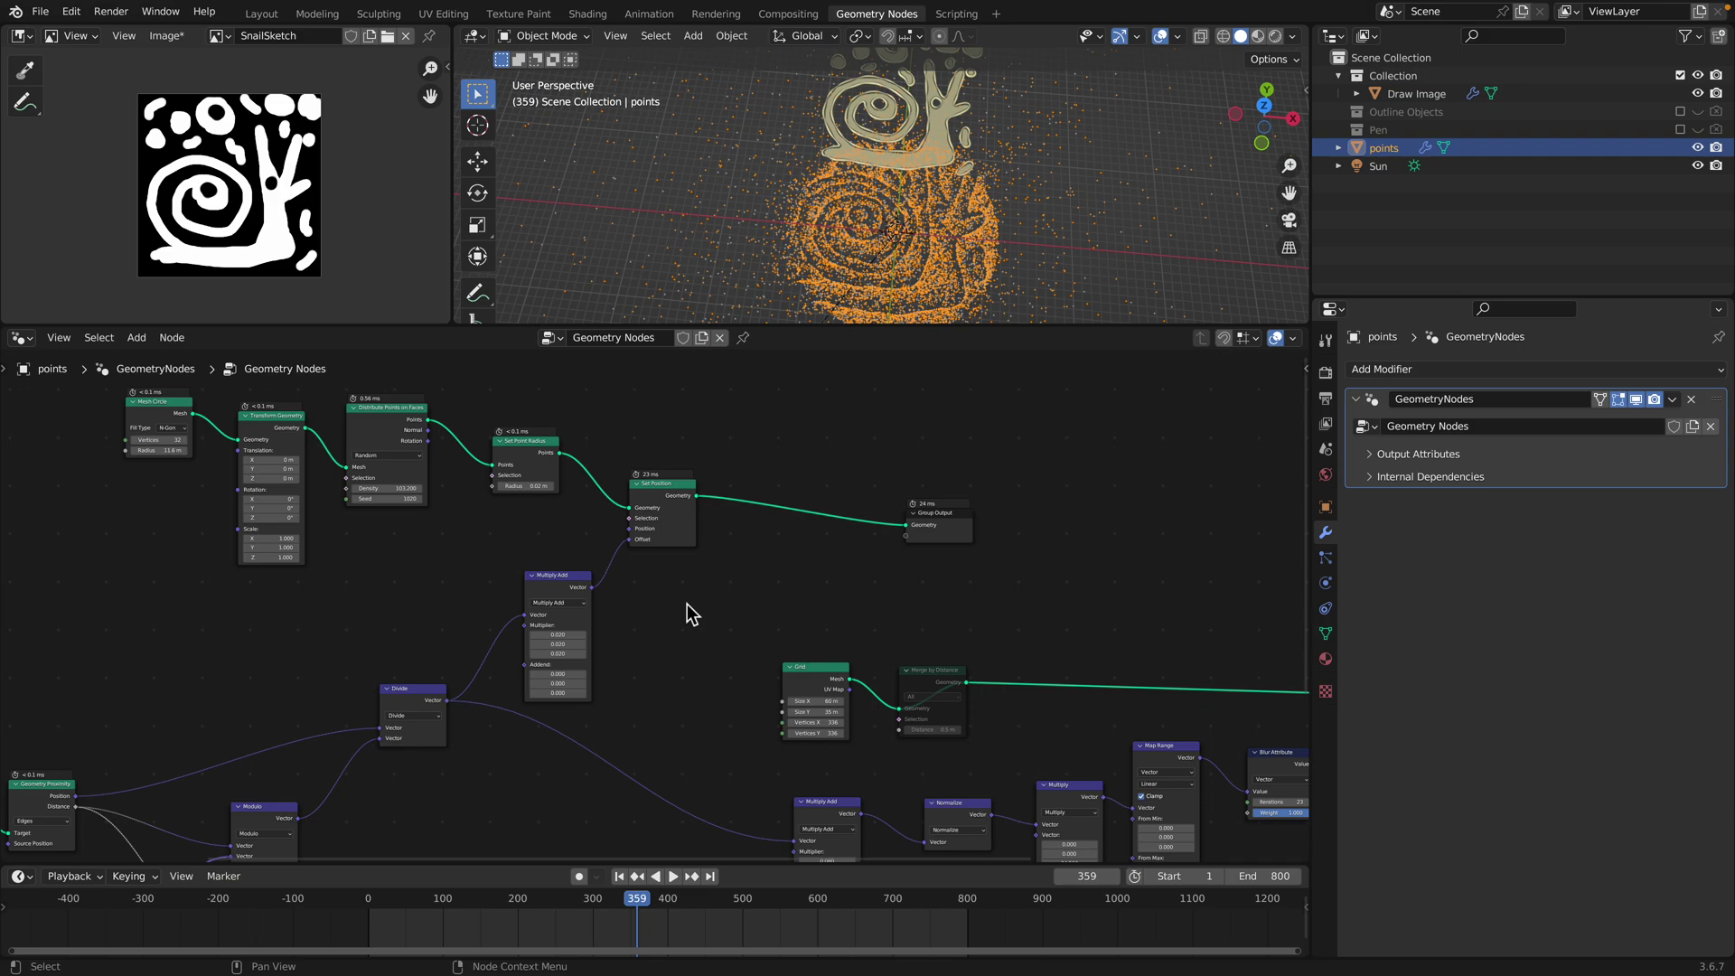
{"action": "scroll", "coordinate": [687, 602], "scroll_direction": "up", "scroll_amount": 1}
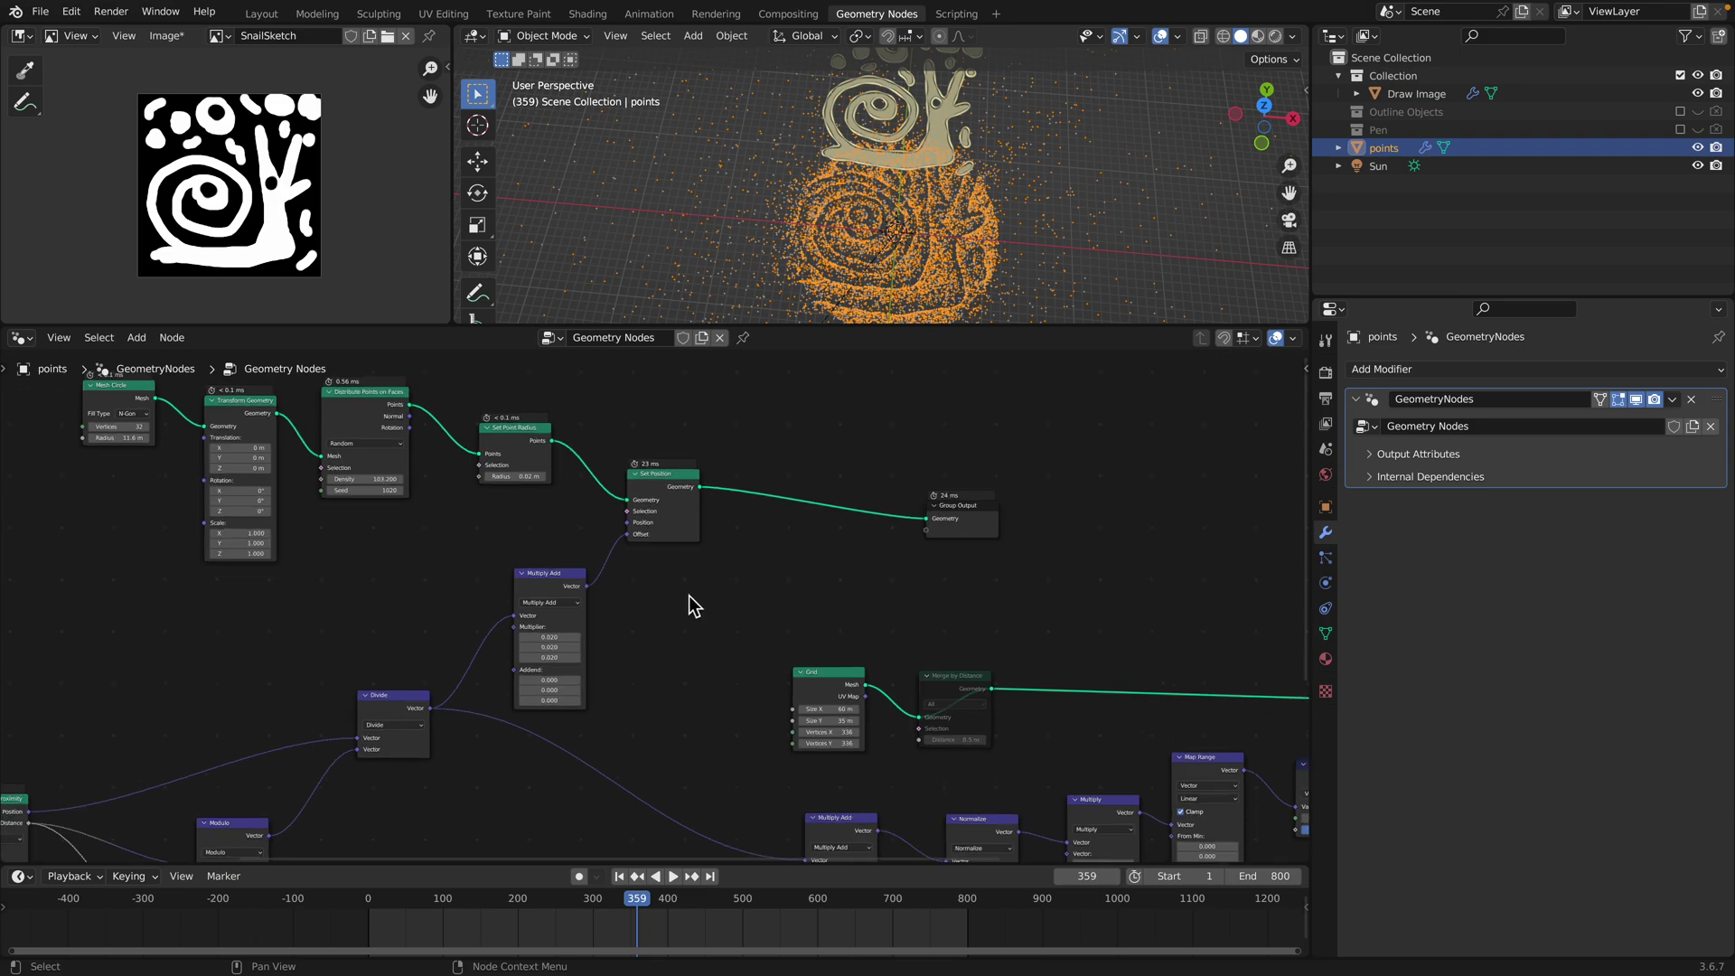
{"action": "middle_click_drag", "start_coordinate": [688, 594], "coordinate": [600, 545]}
{"action": "left_click_drag", "start_coordinate": [726, 760], "coordinate": [713, 751]}
{"action": "middle_click_drag", "start_coordinate": [753, 657], "coordinate": [404, 673]}
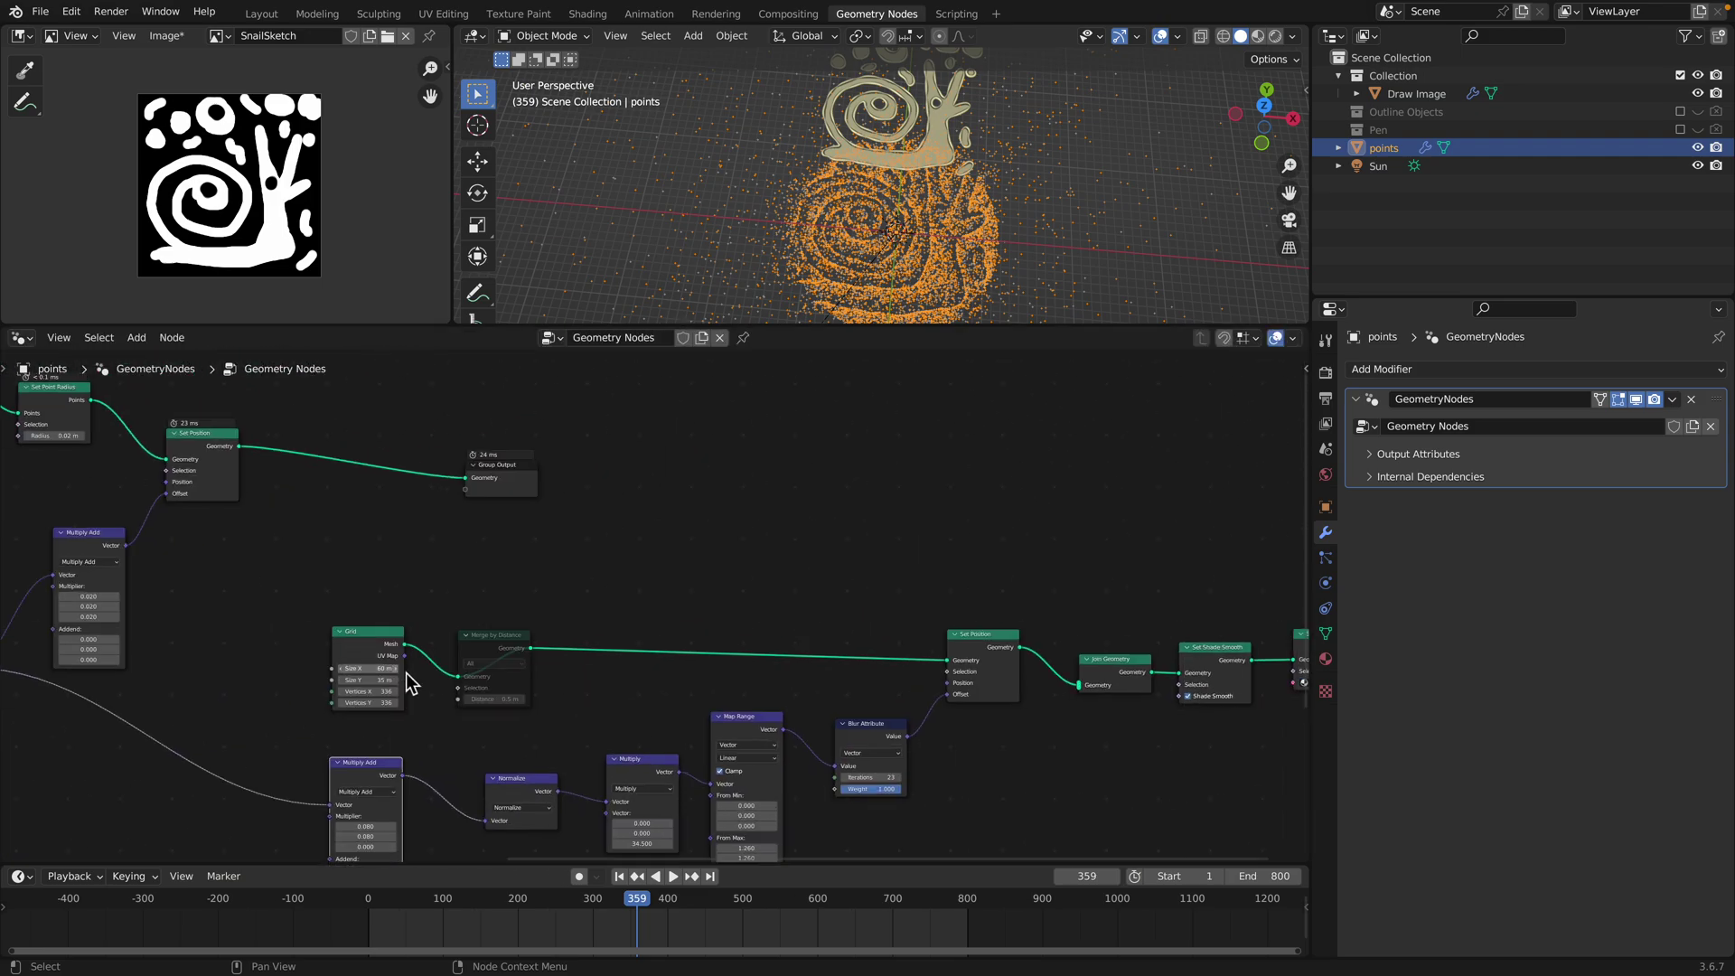
{"action": "middle_click_drag", "start_coordinate": [813, 693], "coordinate": [403, 702]}
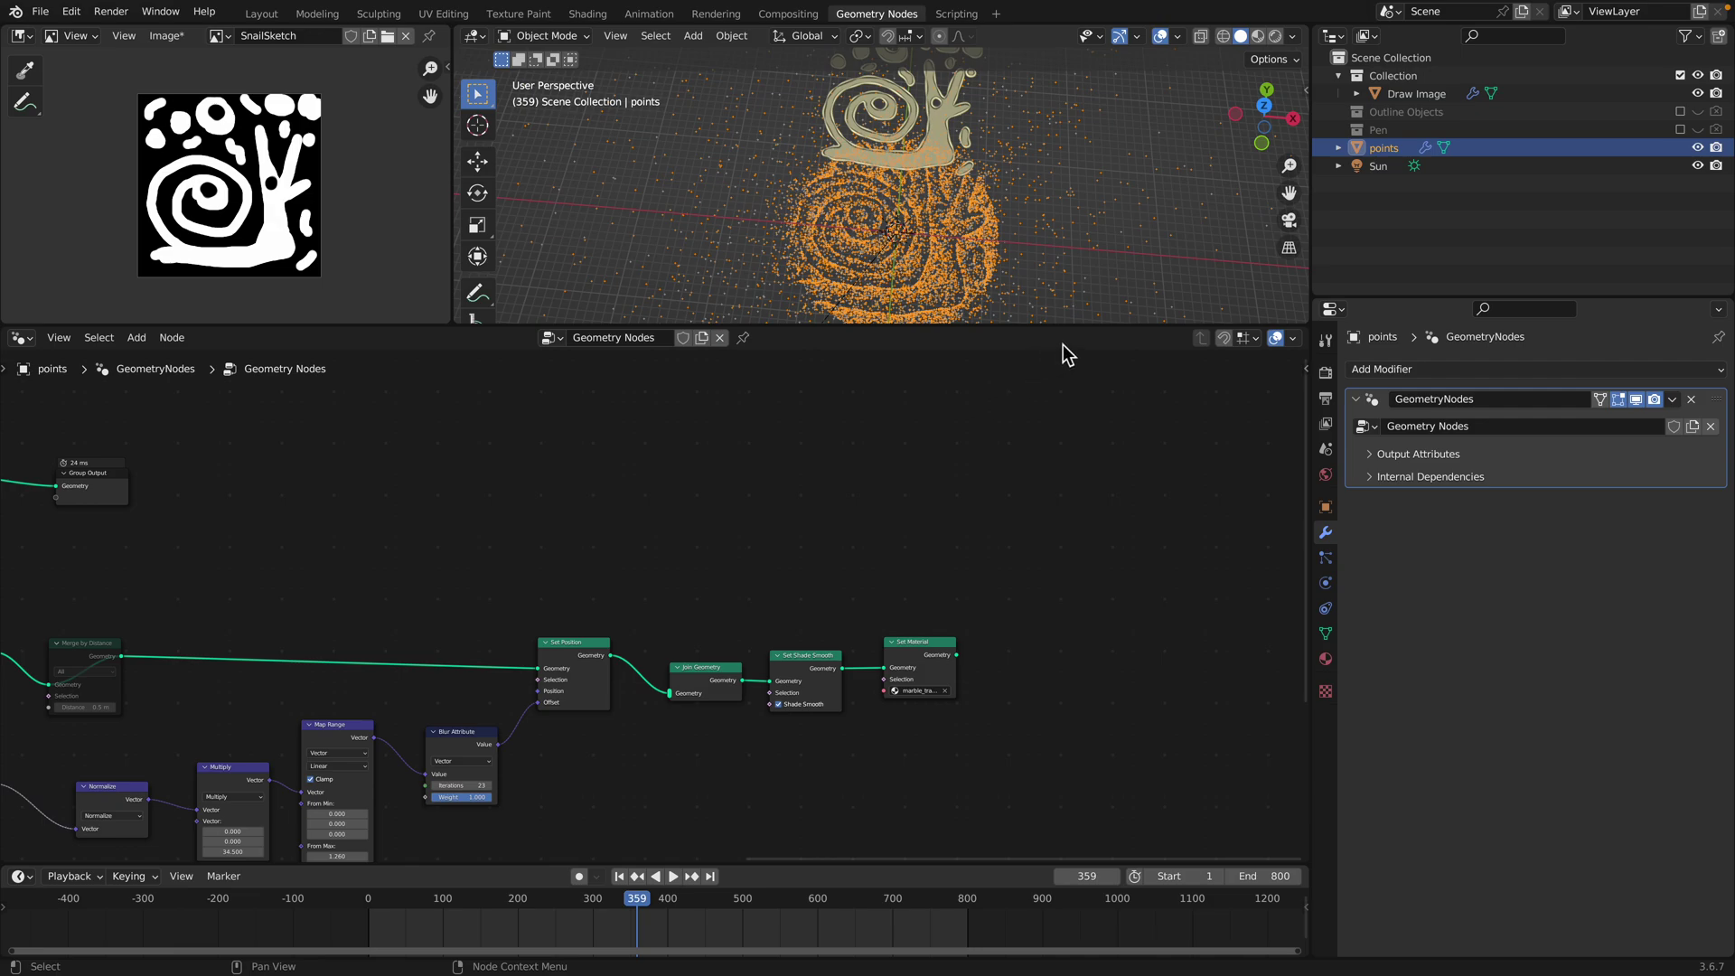
Enlarge the 3D viewport area and move the Group Output node to the end of the grid branch beyond Set Material
{"action": "left_click_drag", "start_coordinate": [1066, 327], "coordinate": [1066, 372]}
{"action": "middle_click_drag", "start_coordinate": [273, 500], "coordinate": [369, 507]}
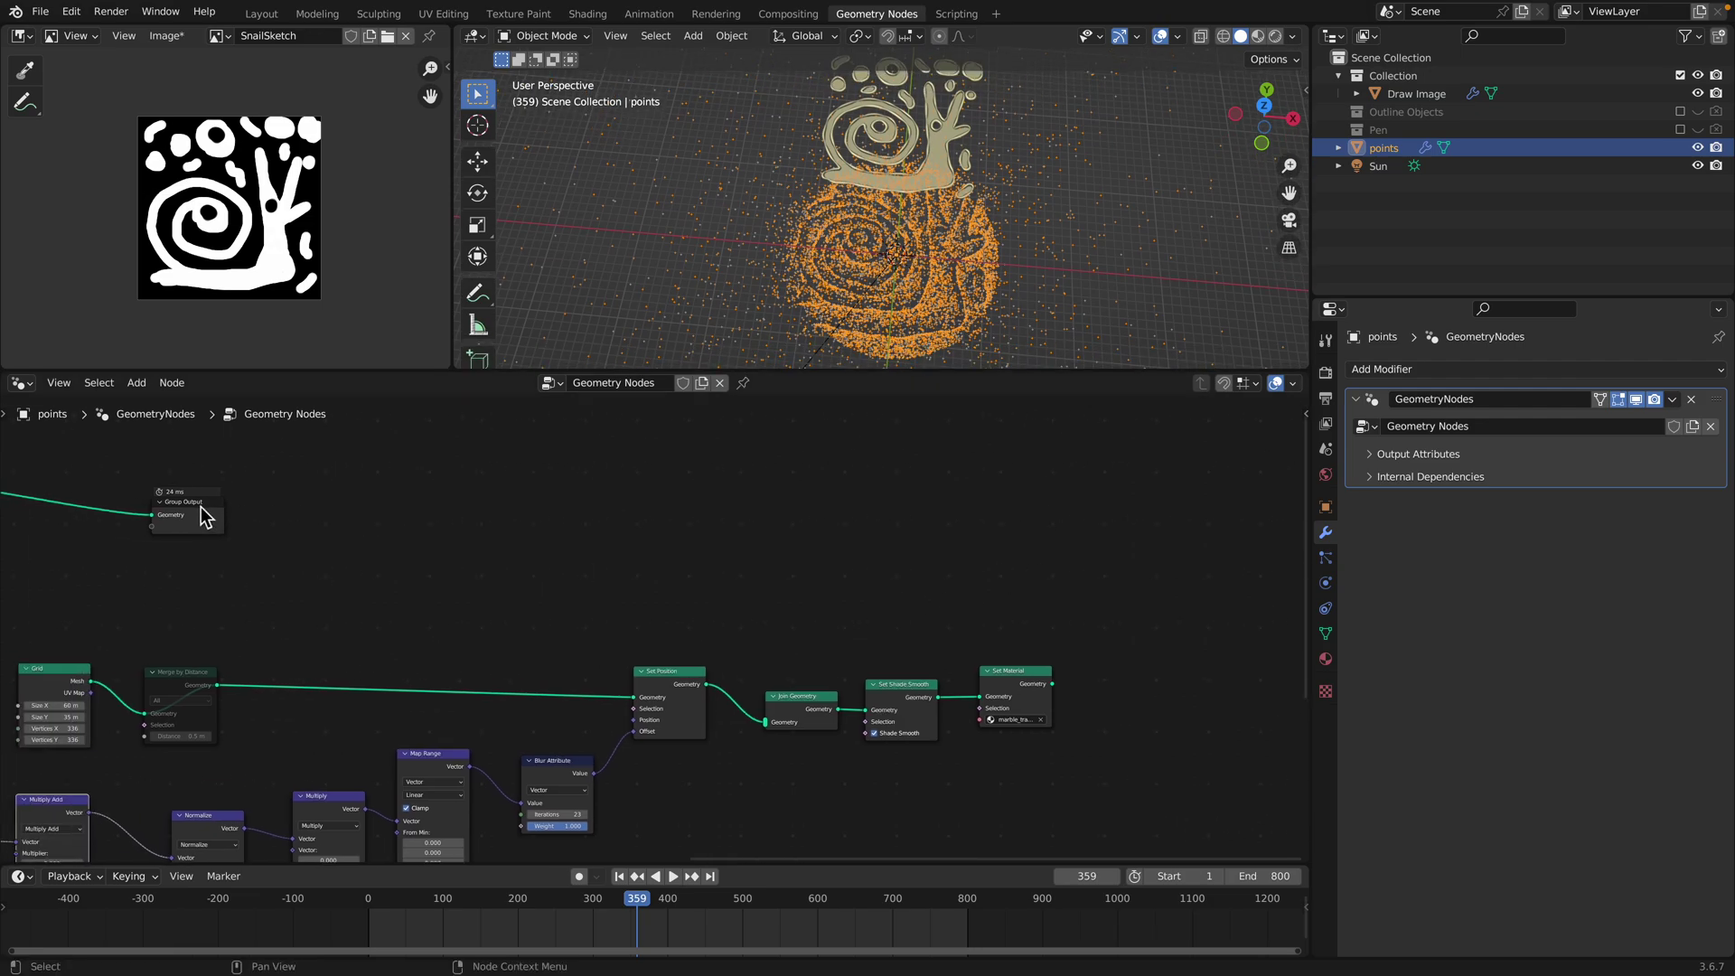
{"action": "left_click_drag", "start_coordinate": [203, 499], "coordinate": [1276, 563]}
{"action": "middle_click_drag", "start_coordinate": [1099, 624], "coordinate": [843, 542]}
Link the Set Material geometry to the Group Output so the grid surface is output instead of the points
{"action": "scroll", "coordinate": [840, 551], "scroll_direction": "up", "scroll_amount": 3}
{"action": "left_click_drag", "start_coordinate": [800, 613], "coordinate": [896, 597]}
{"action": "middle_click_drag", "start_coordinate": [774, 528], "coordinate": [1193, 516]}
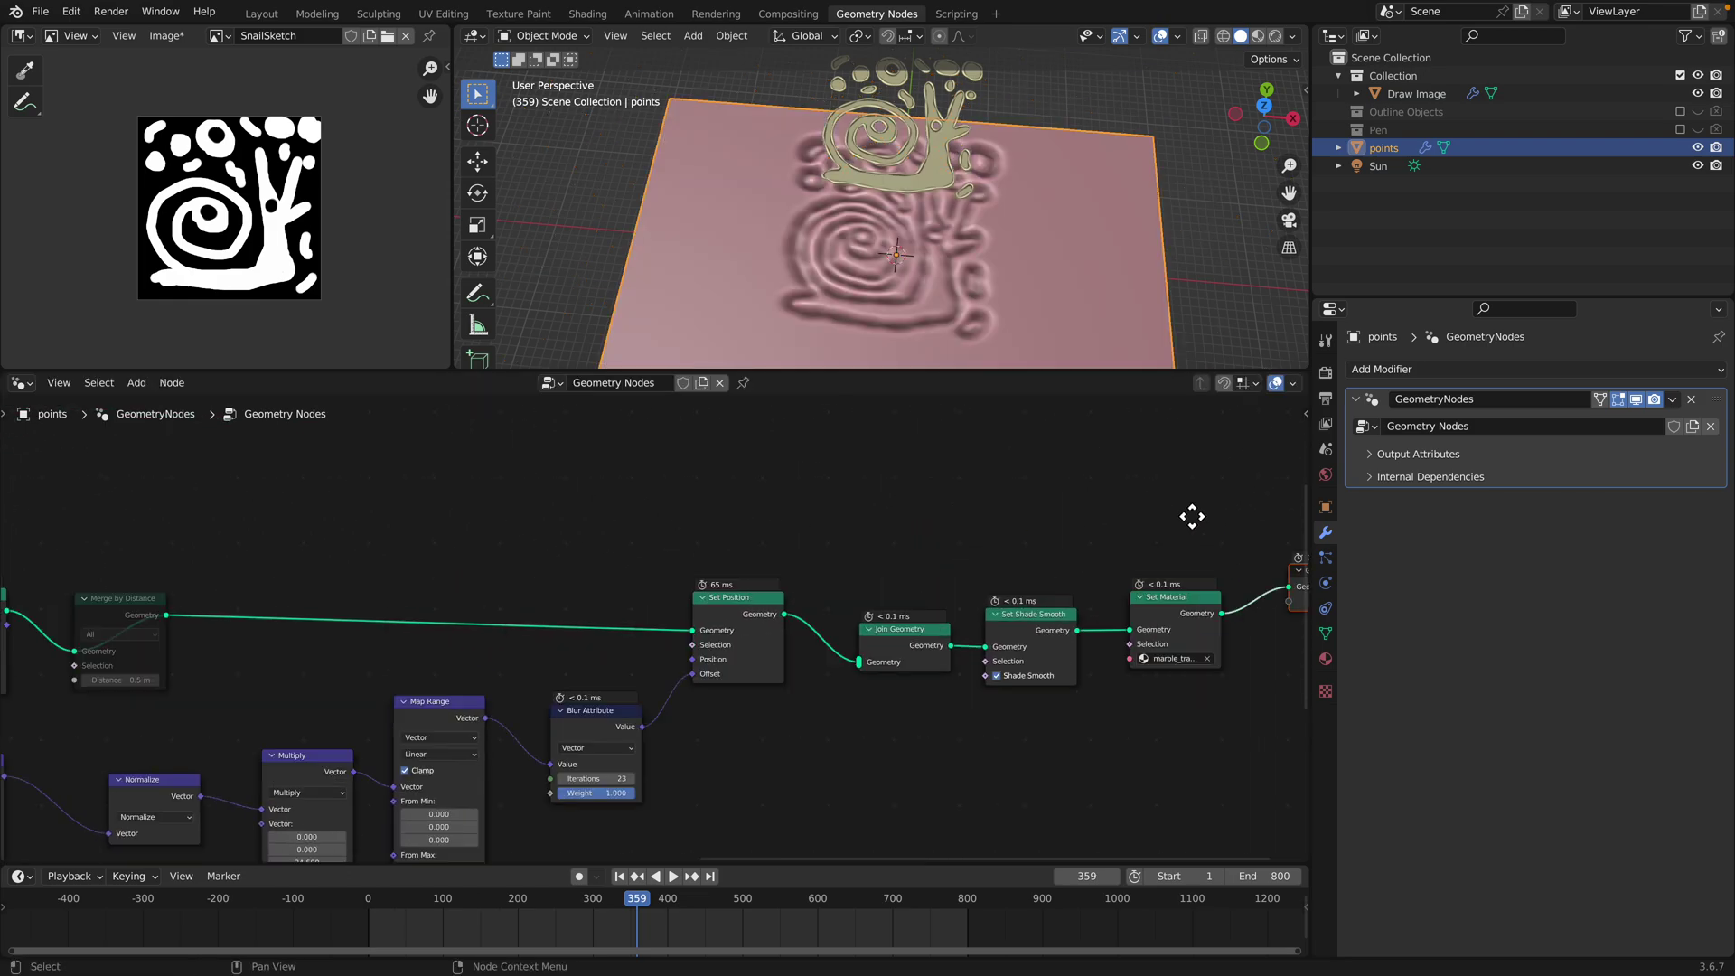
Examine the point branch from Mesh Circle to Set Position and the start of the grid branch
{"action": "scroll", "coordinate": [578, 586], "scroll_direction": "down", "scroll_amount": 2}
{"action": "middle_click_drag", "start_coordinate": [579, 585], "coordinate": [953, 484]}
{"action": "middle_click_drag", "start_coordinate": [429, 515], "coordinate": [664, 625]}
{"action": "middle_click_drag", "start_coordinate": [458, 487], "coordinate": [714, 750]}
{"action": "scroll", "coordinate": [714, 750], "scroll_direction": "up", "scroll_amount": 1}
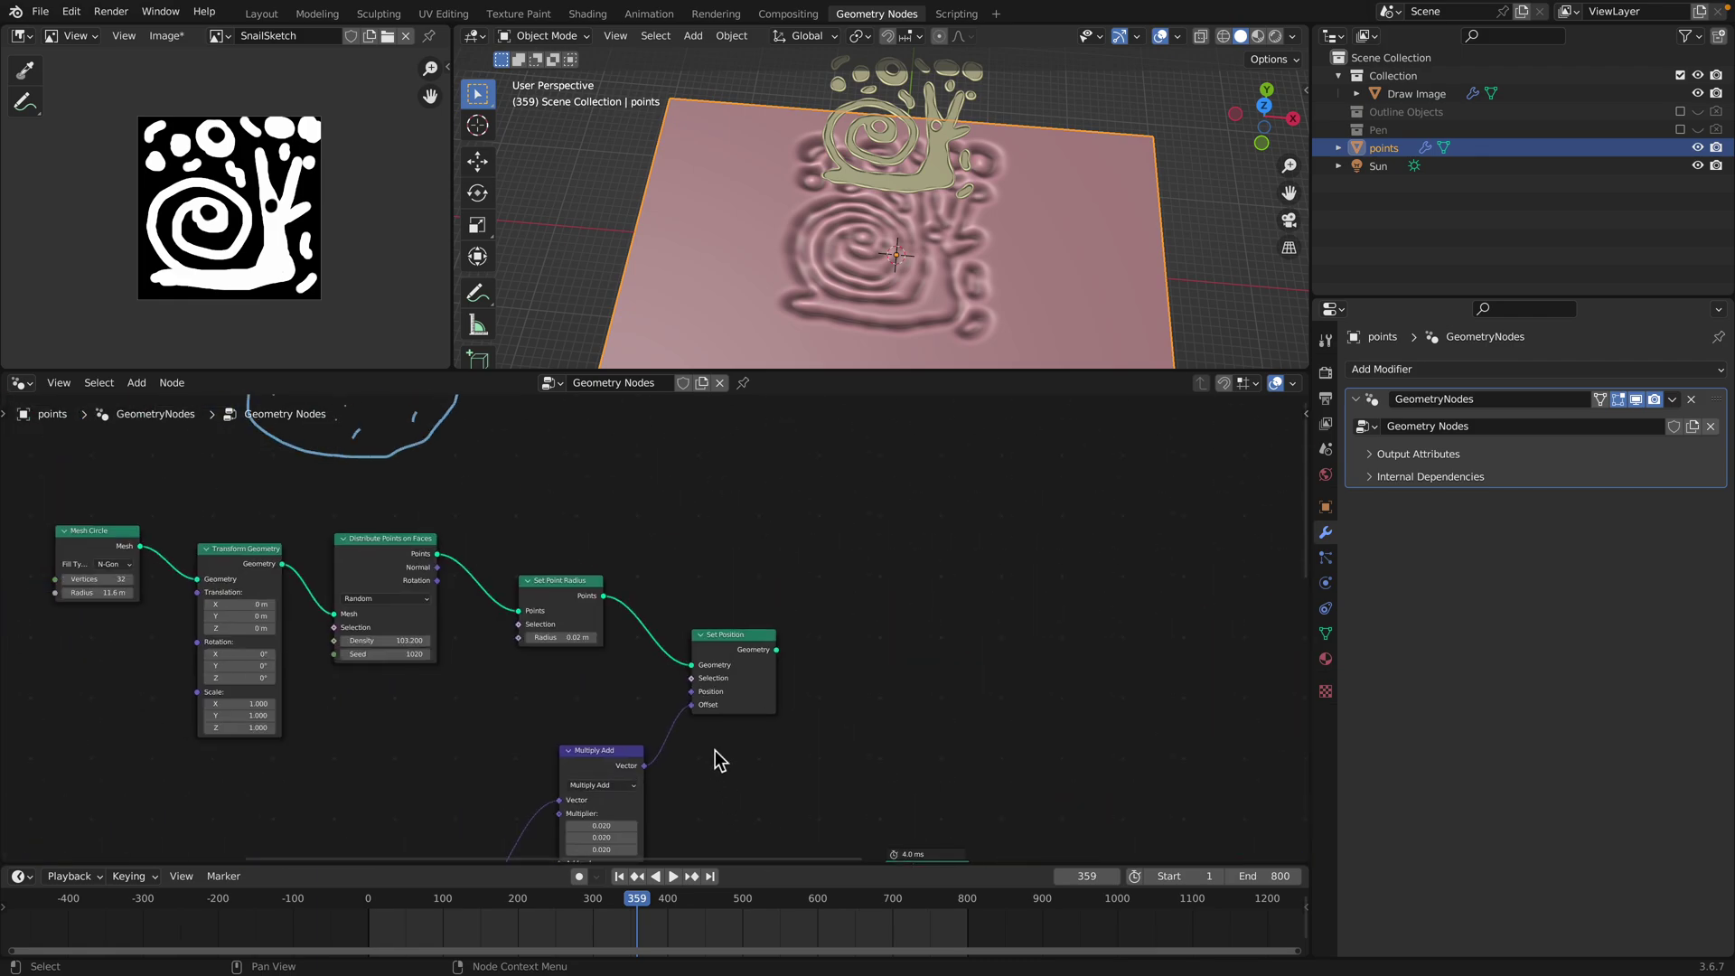
{"action": "middle_click_drag", "start_coordinate": [355, 482], "coordinate": [579, 653]}
{"action": "mouse_move", "coordinate": [965, 831]}
{"action": "middle_mouse_down"}
{"action": "mouse_move", "coordinate": [928, 655]}
{"action": "mouse_move", "coordinate": [842, 635]}
{"action": "middle_mouse_up"}
{"action": "middle_click_drag", "start_coordinate": [890, 670], "coordinate": [766, 668]}
{"action": "middle_click_drag", "start_coordinate": [881, 668], "coordinate": [703, 637]}
Reposition the Grid and Merge by Distance nodes at the start of the grid branch, spacing them further apart
{"action": "left_click_drag", "start_coordinate": [723, 616], "coordinate": [745, 563]}
{"action": "middle_click_drag", "start_coordinate": [722, 598], "coordinate": [546, 578]}
{"action": "left_click_drag", "start_coordinate": [687, 594], "coordinate": [712, 574]}
{"action": "middle_click_drag", "start_coordinate": [769, 585], "coordinate": [568, 576]}
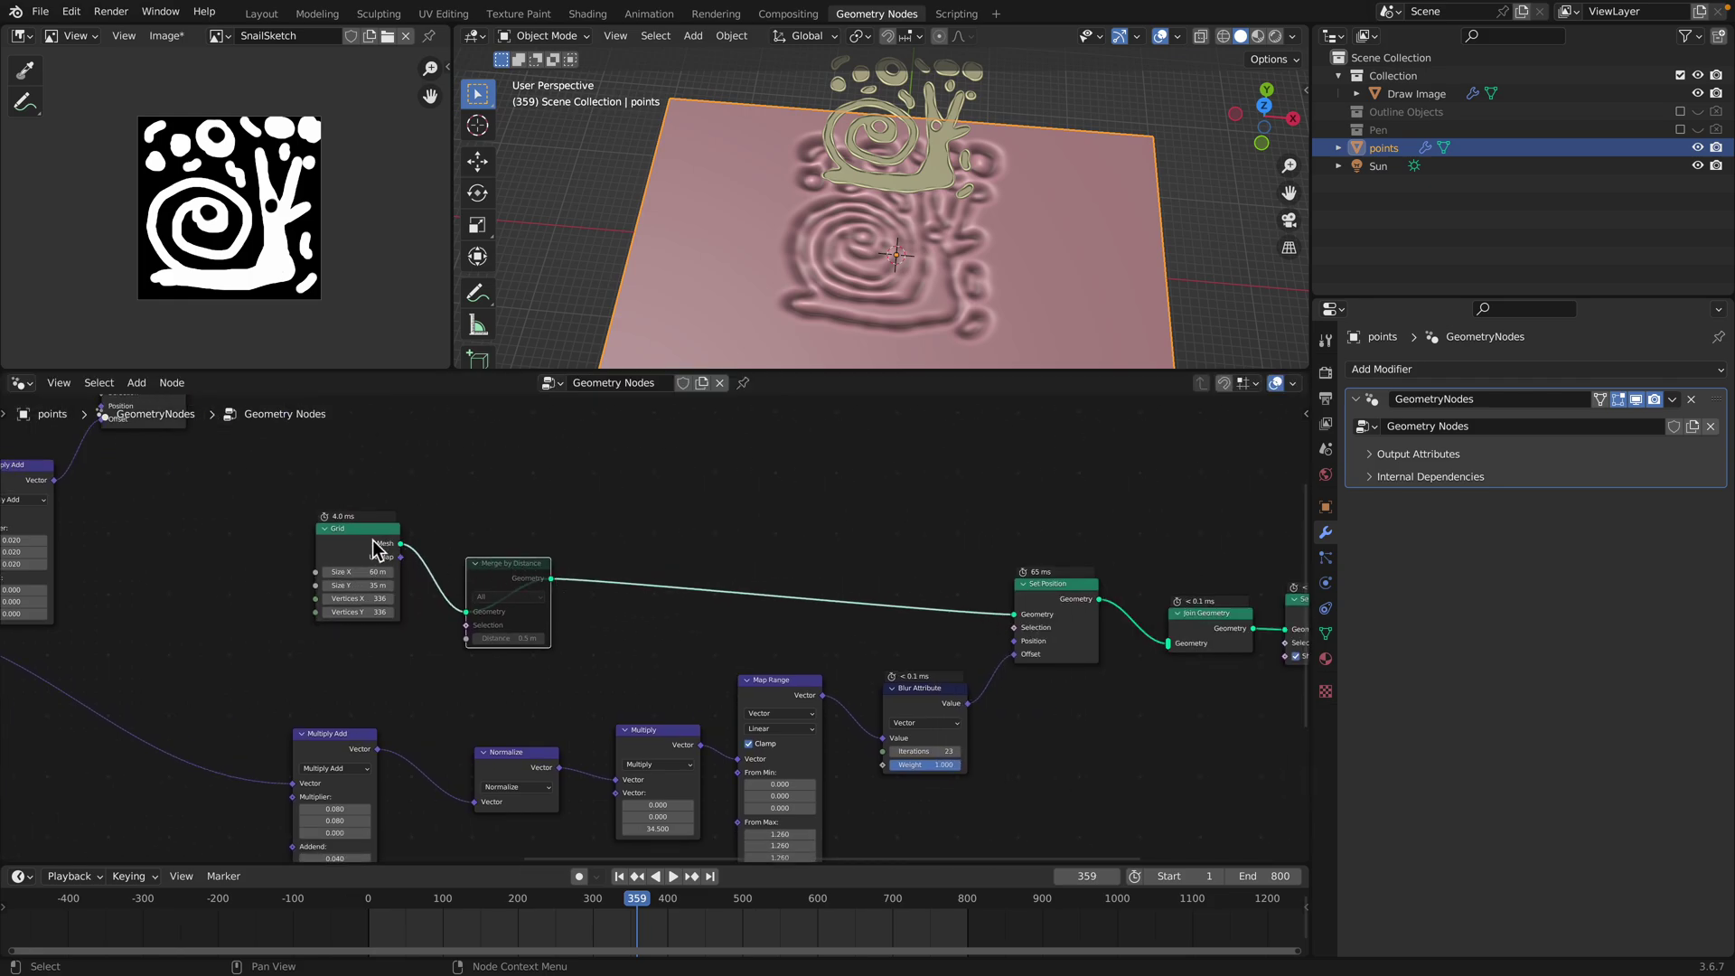
{"action": "left_click_drag", "start_coordinate": [373, 538], "coordinate": [385, 535]}
{"action": "left_click_drag", "start_coordinate": [502, 562], "coordinate": [551, 563]}
{"action": "middle_click_drag", "start_coordinate": [579, 522], "coordinate": [471, 533]}
Annotate a rectangle filled with crossing horizontal and vertical lines above the grid branch
{"action": "key", "text": "d"}
{"action": "left_click_drag", "start_coordinate": [521, 440], "coordinate": [557, 567]}
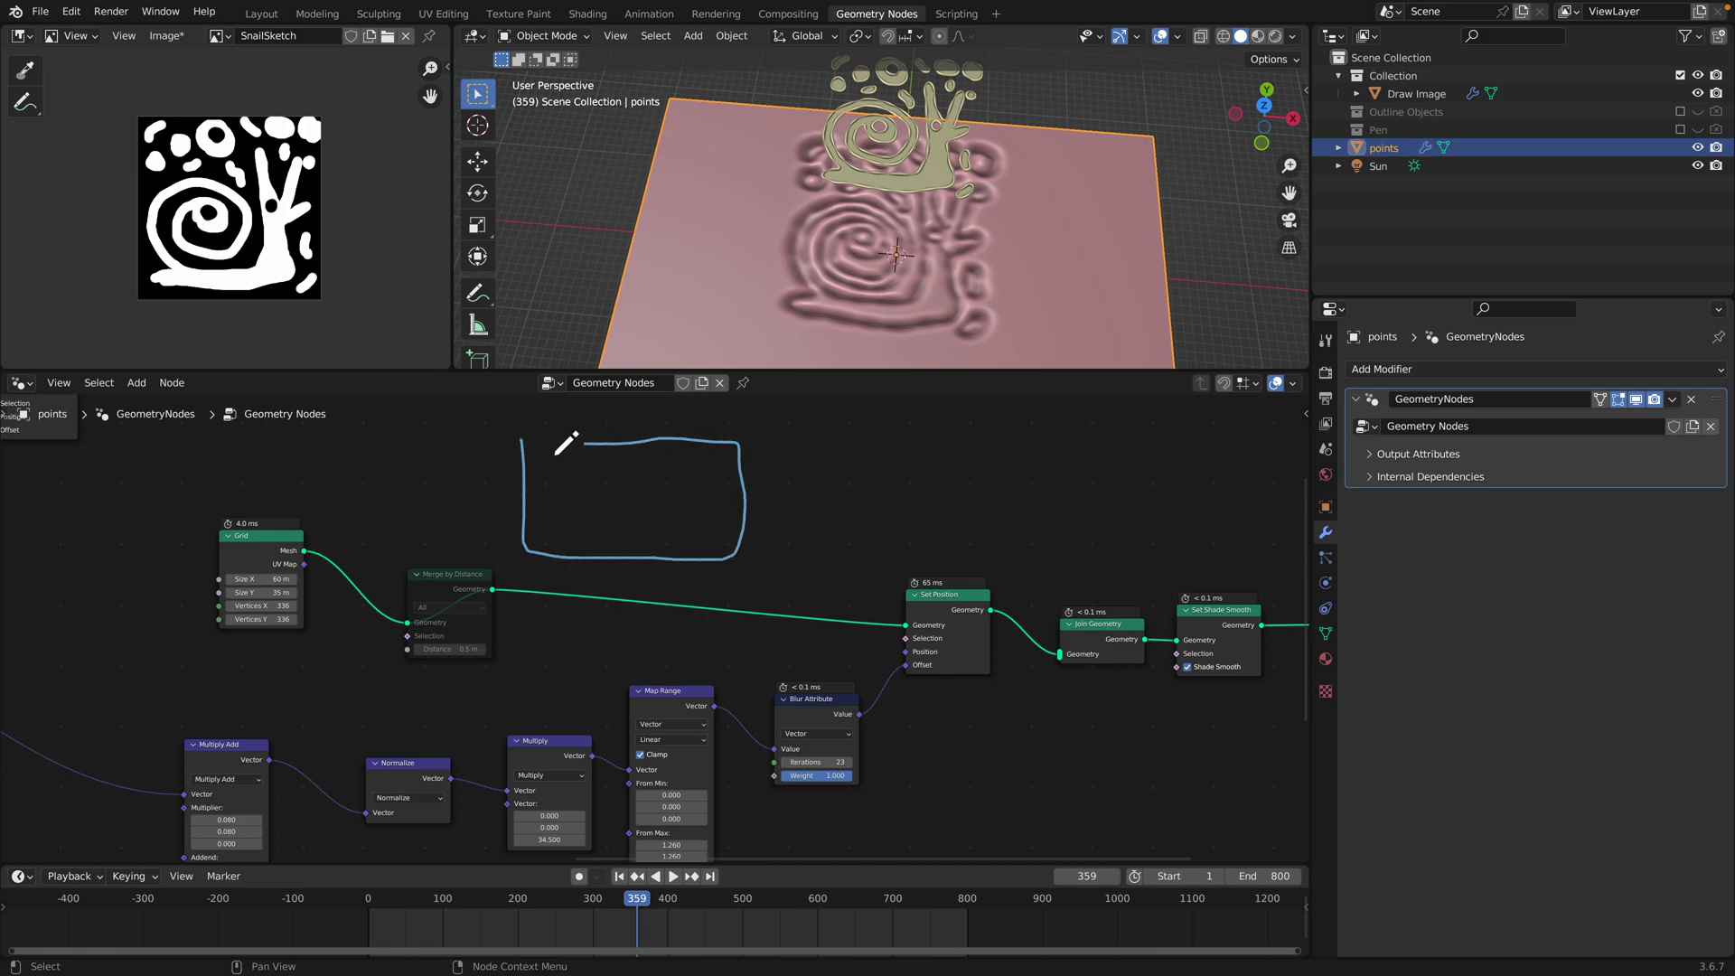
{"action": "left_click_drag", "start_coordinate": [583, 444], "coordinate": [542, 467]}
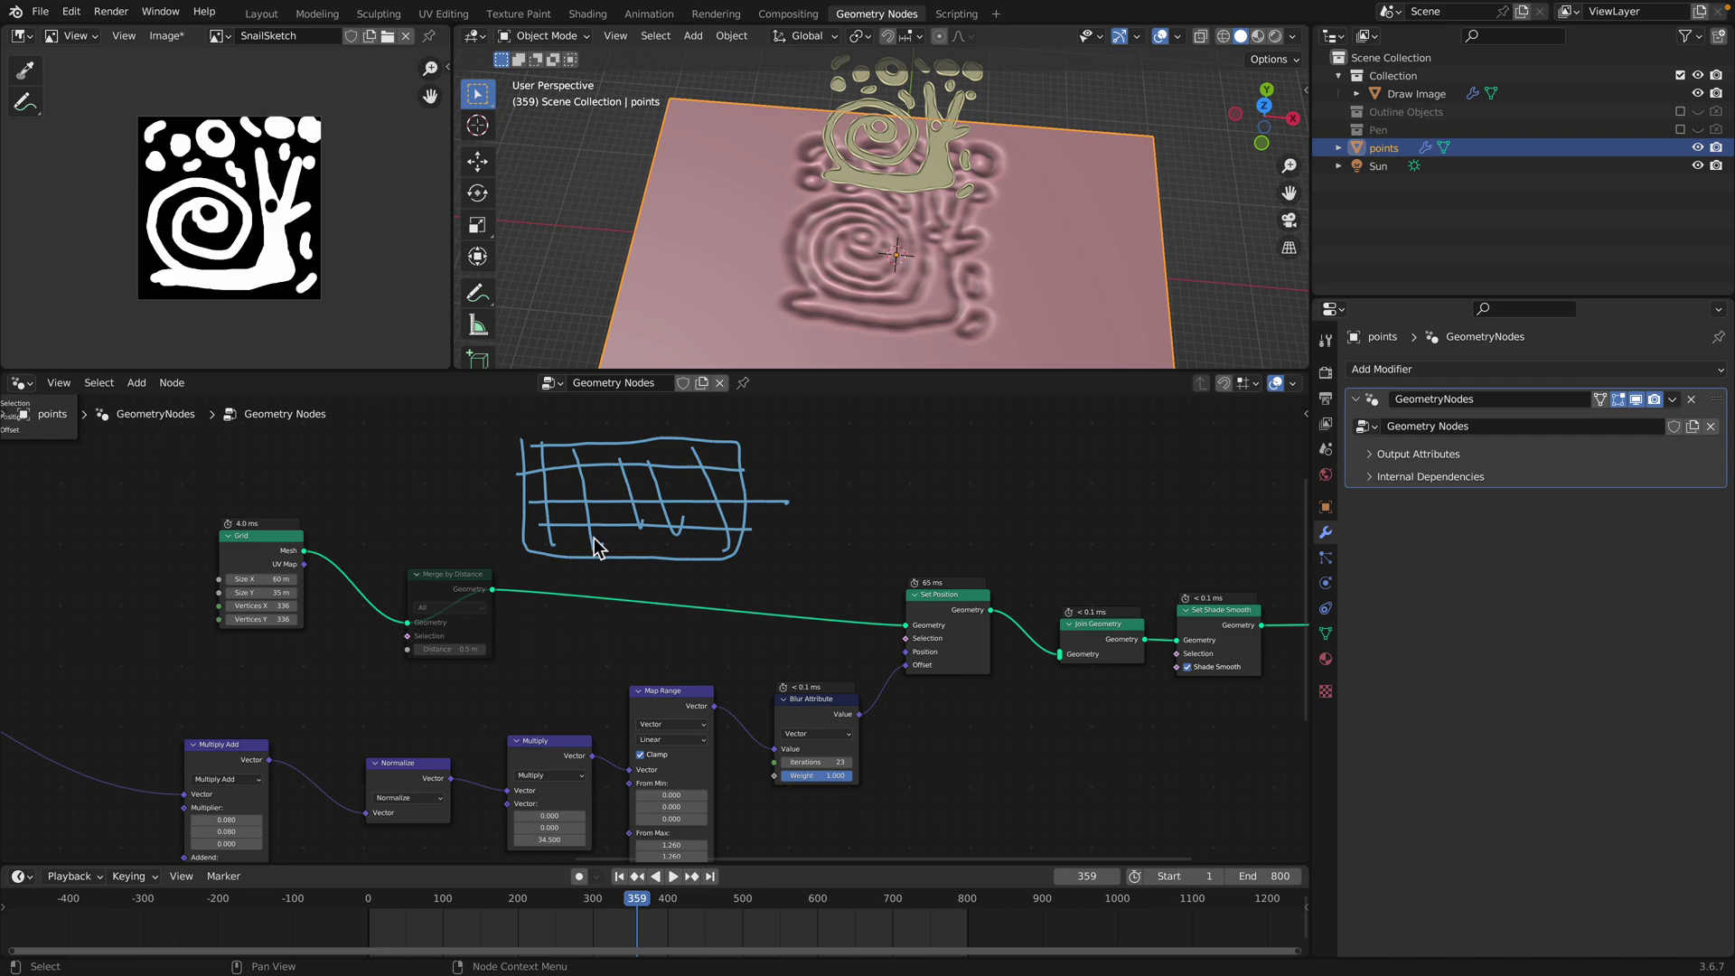
Set the Iterations of the Blur Attribute node feeding the grid's Set Position to 2
{"action": "left_click_drag", "start_coordinate": [941, 615], "coordinate": [935, 628]}
{"action": "middle_click_drag", "start_coordinate": [934, 628], "coordinate": [974, 509]}
{"action": "scroll", "coordinate": [967, 560], "scroll_direction": "up", "scroll_amount": 2}
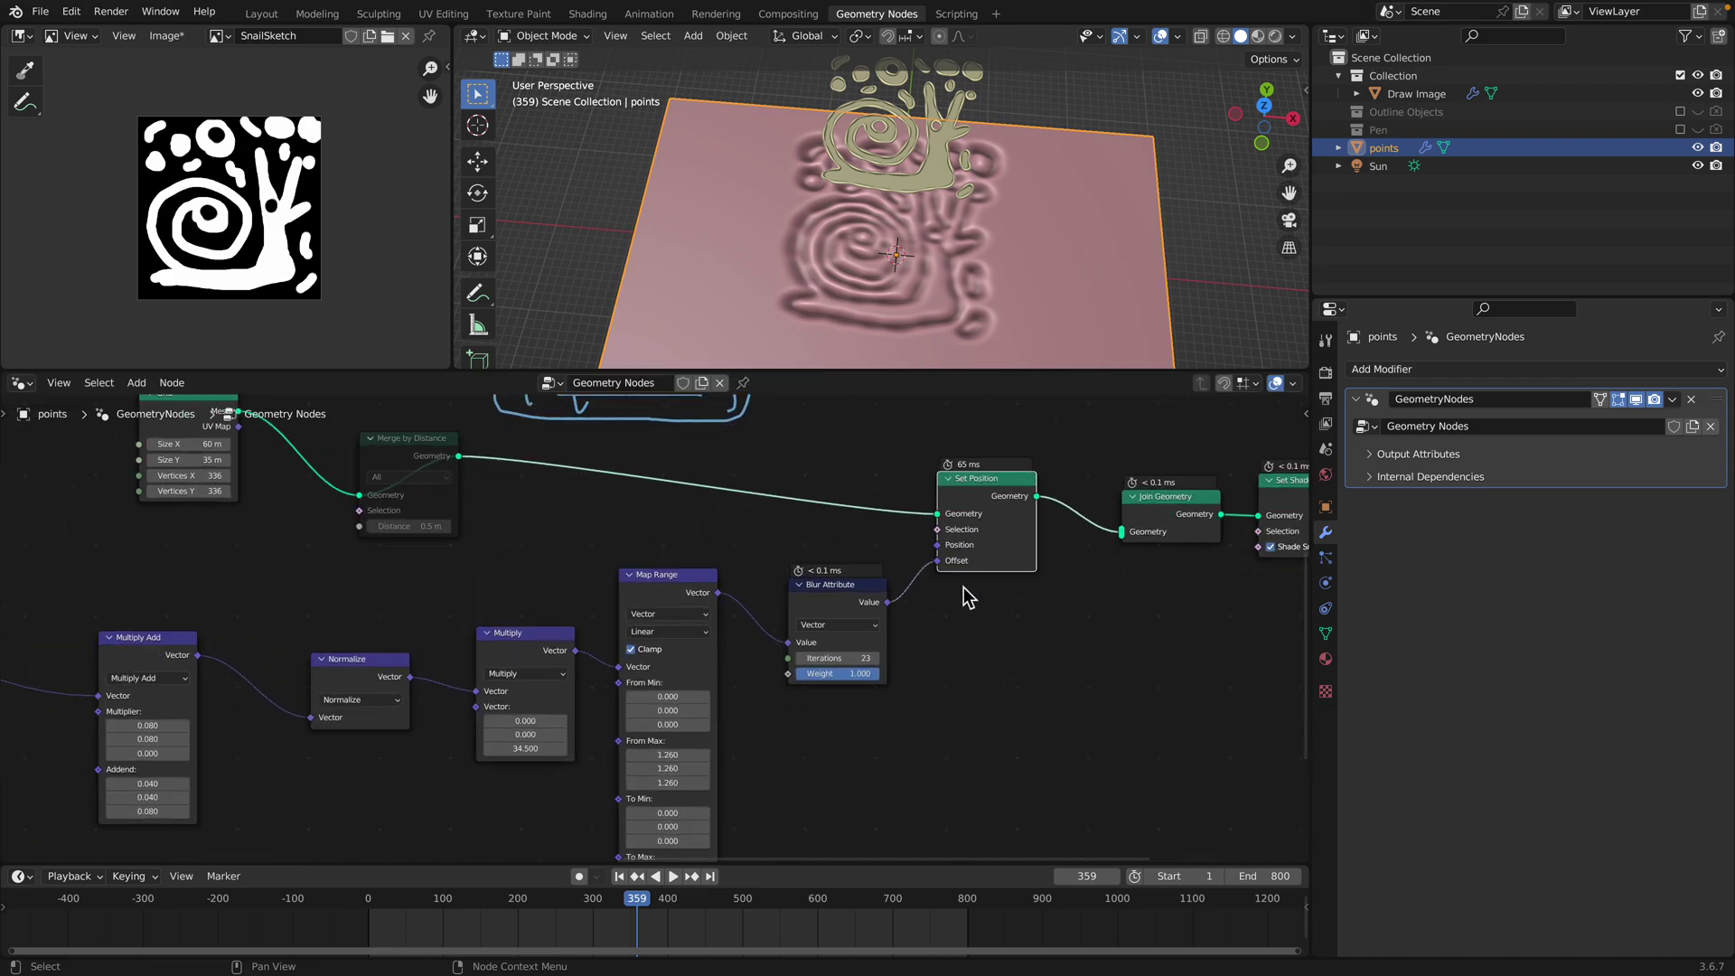
{"action": "left_click", "coordinate": [872, 603]}
{"action": "middle_click_drag", "start_coordinate": [835, 605], "coordinate": [843, 567]}
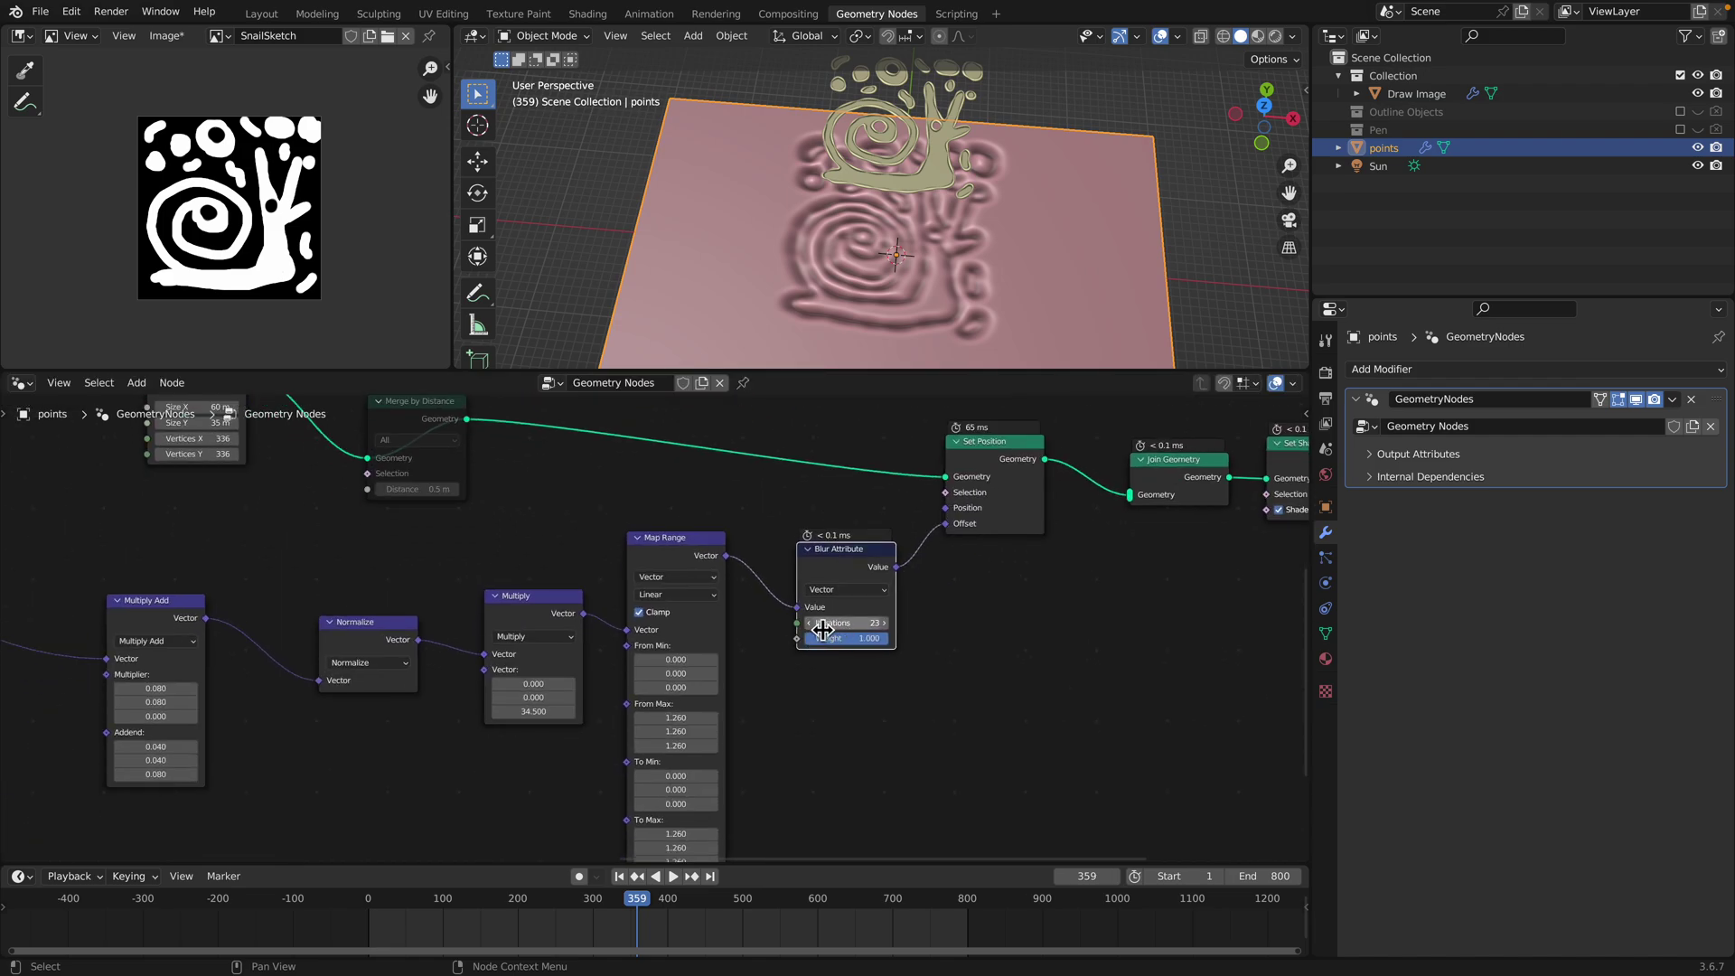
{"action": "left_click_drag", "start_coordinate": [840, 623], "coordinate": [826, 623]}
{"action": "type", "text": "2"}
{"action": "key", "text": "Return"}
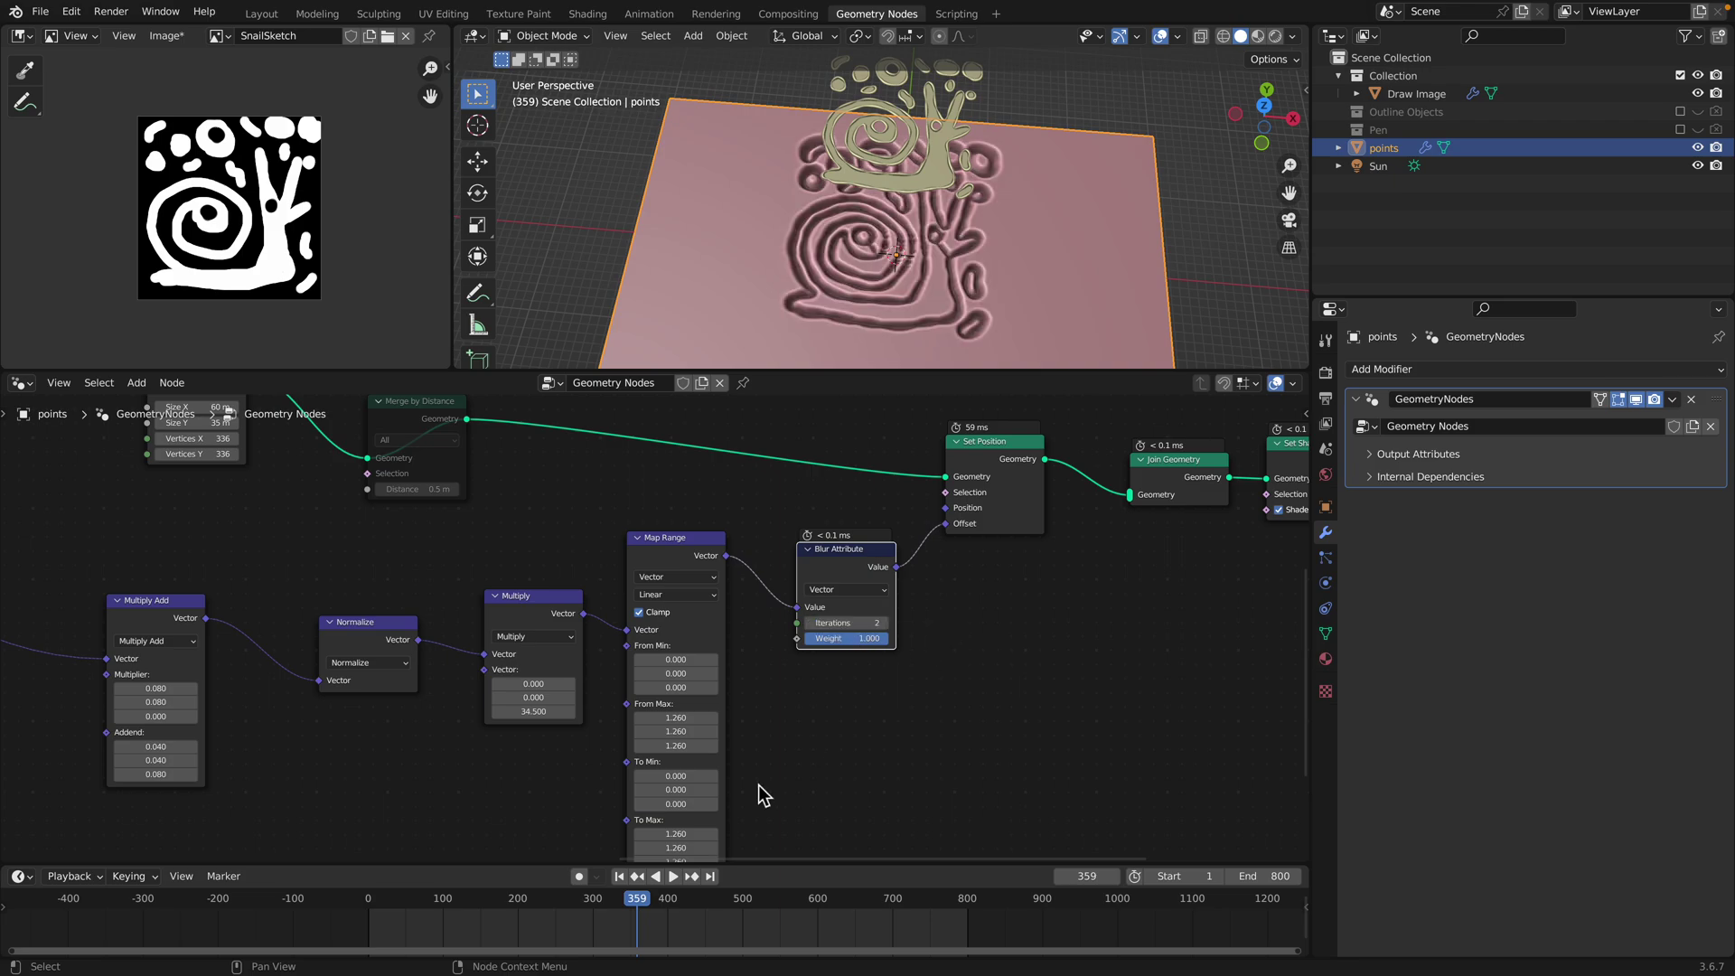
Play the ripple animation up to frame 216 and examine the vector math nodes from Divide to Blur Attribute
{"action": "left_click_drag", "start_coordinate": [372, 898], "coordinate": [454, 896]}
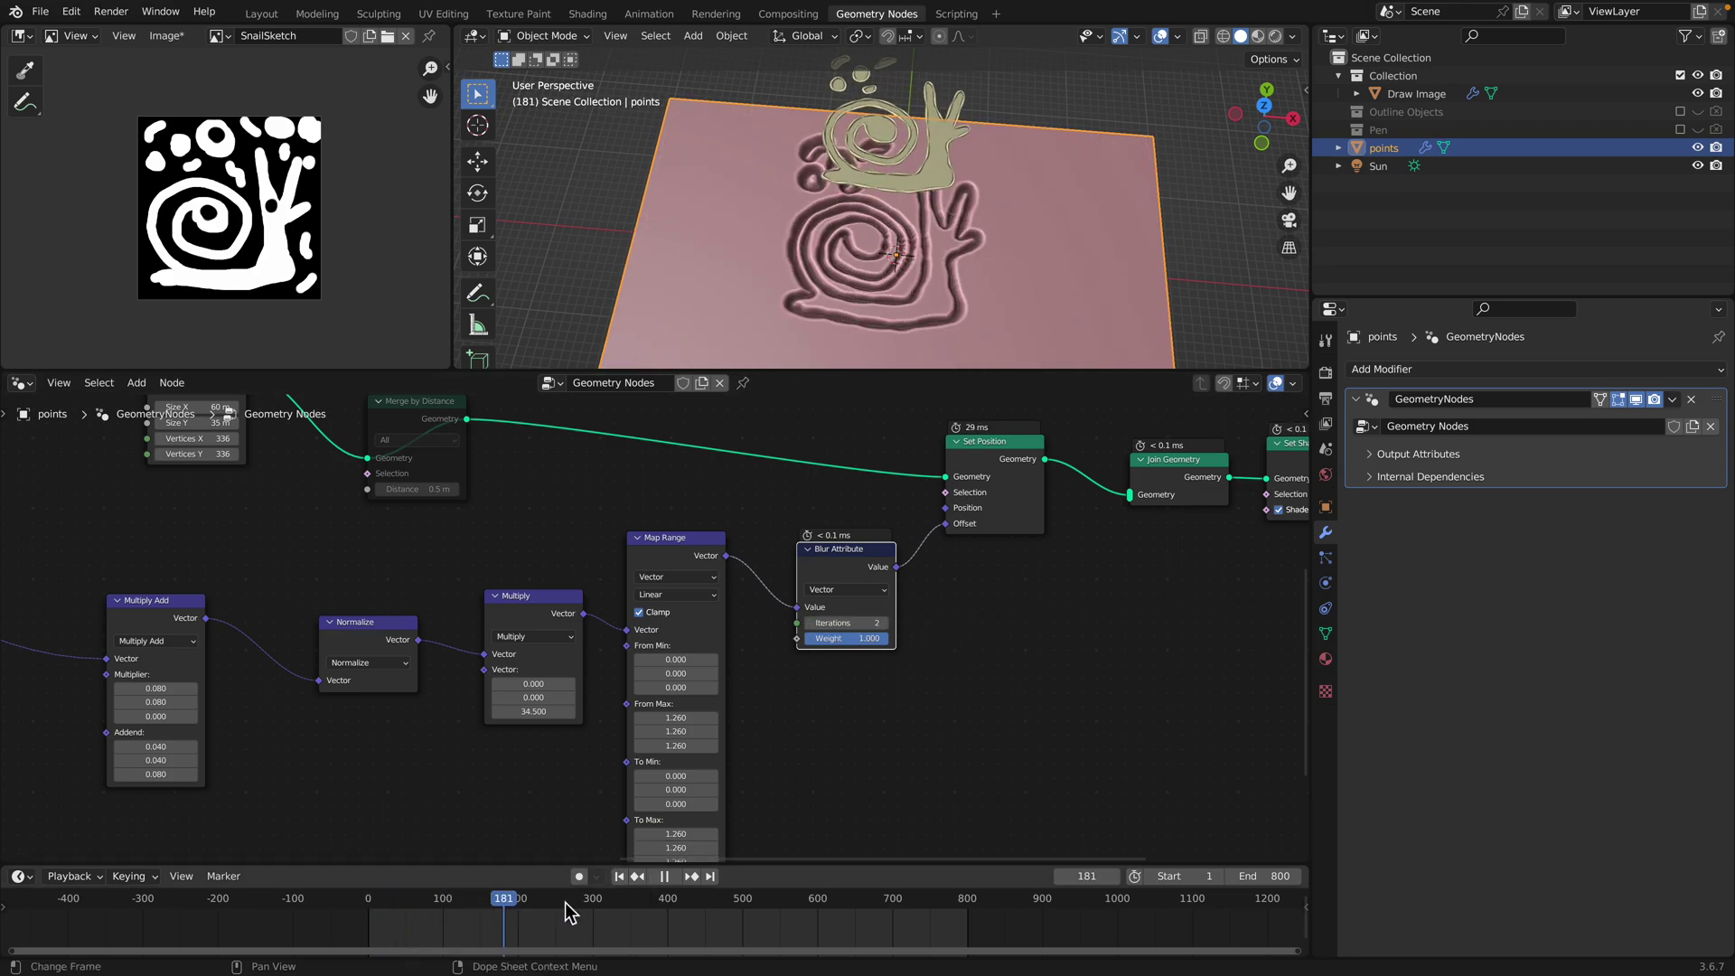
{"action": "key", "text": "space"}
{"action": "middle_click_drag", "start_coordinate": [172, 634], "coordinate": [759, 637]}
{"action": "left_click_drag", "start_coordinate": [778, 623], "coordinate": [829, 615]}
{"action": "scroll", "coordinate": [845, 614], "scroll_direction": "down", "scroll_amount": 1}
{"action": "middle_click_drag", "start_coordinate": [856, 612], "coordinate": [868, 541]}
{"action": "scroll", "coordinate": [788, 628], "scroll_direction": "down", "scroll_amount": 1}
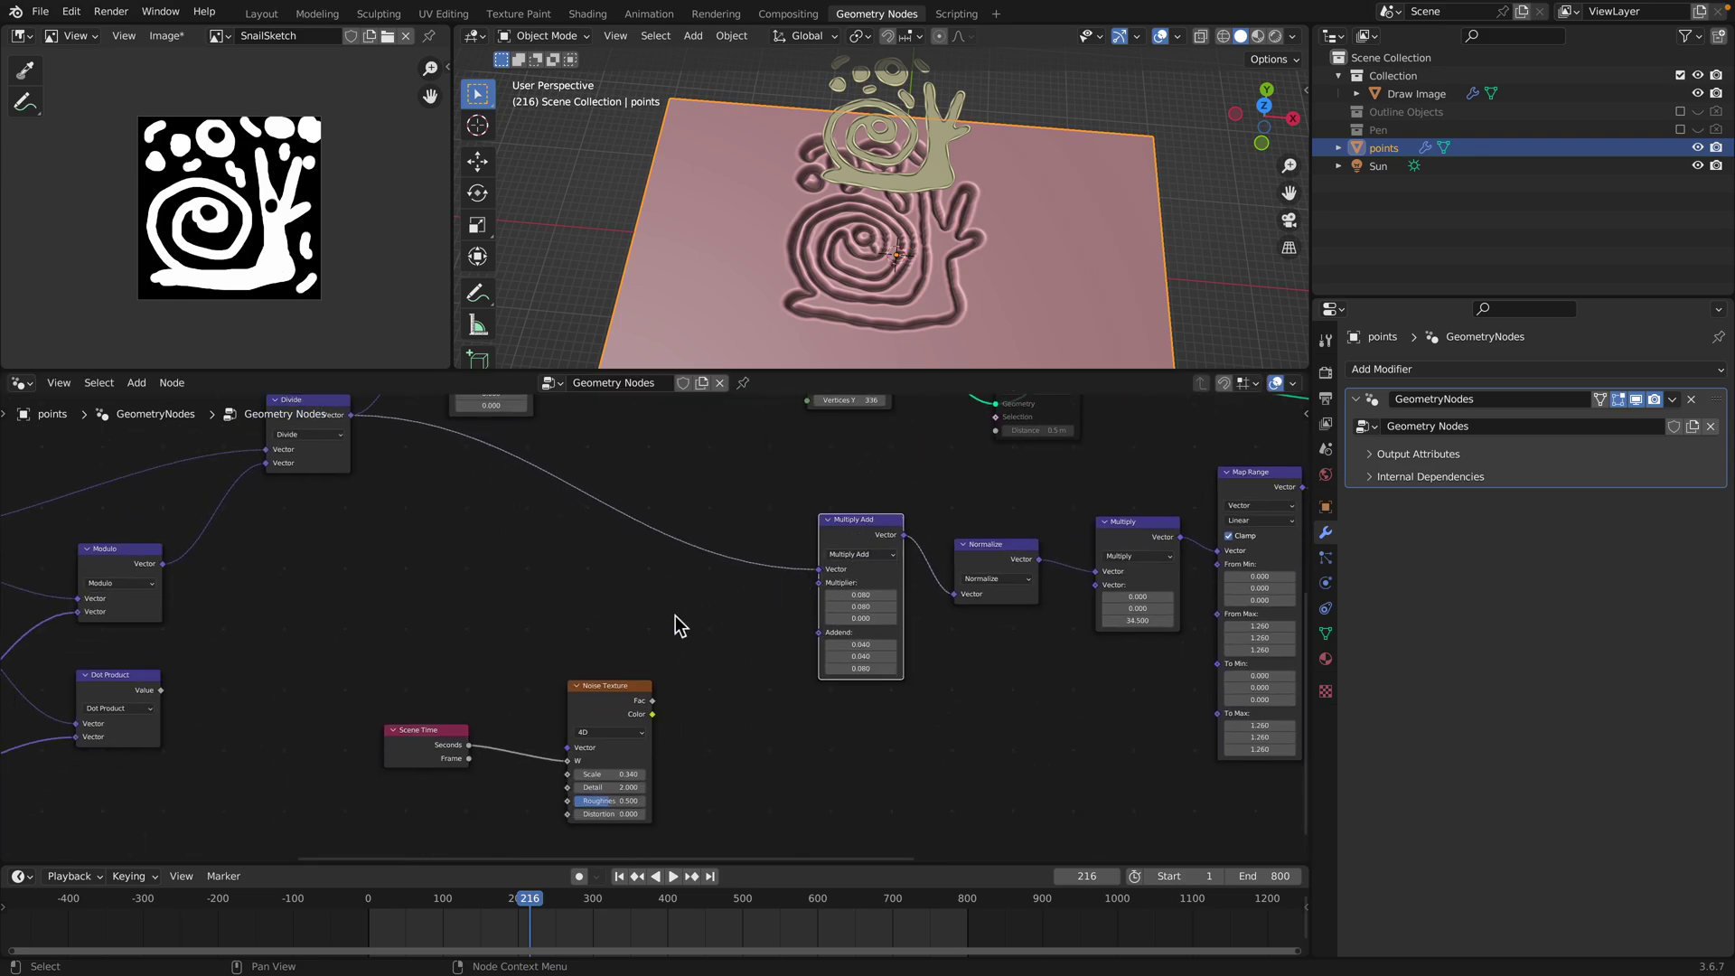
{"action": "middle_click_drag", "start_coordinate": [364, 657], "coordinate": [377, 702]}
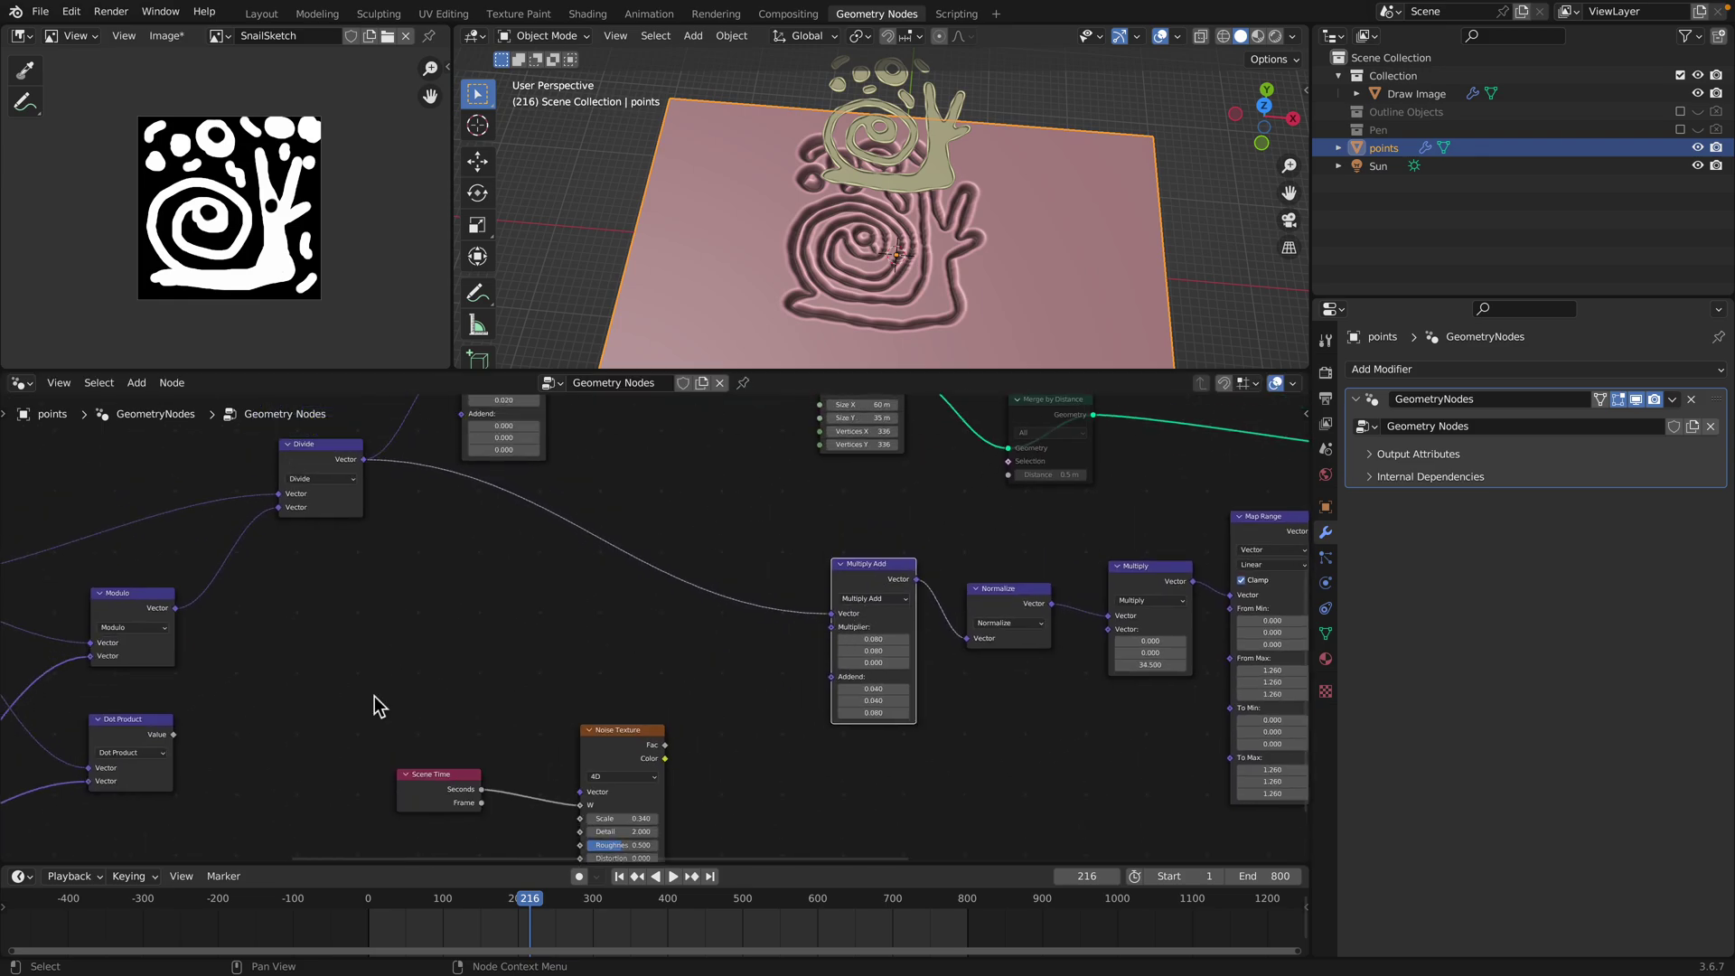
{"action": "middle_click_drag", "start_coordinate": [786, 678], "coordinate": [533, 648]}
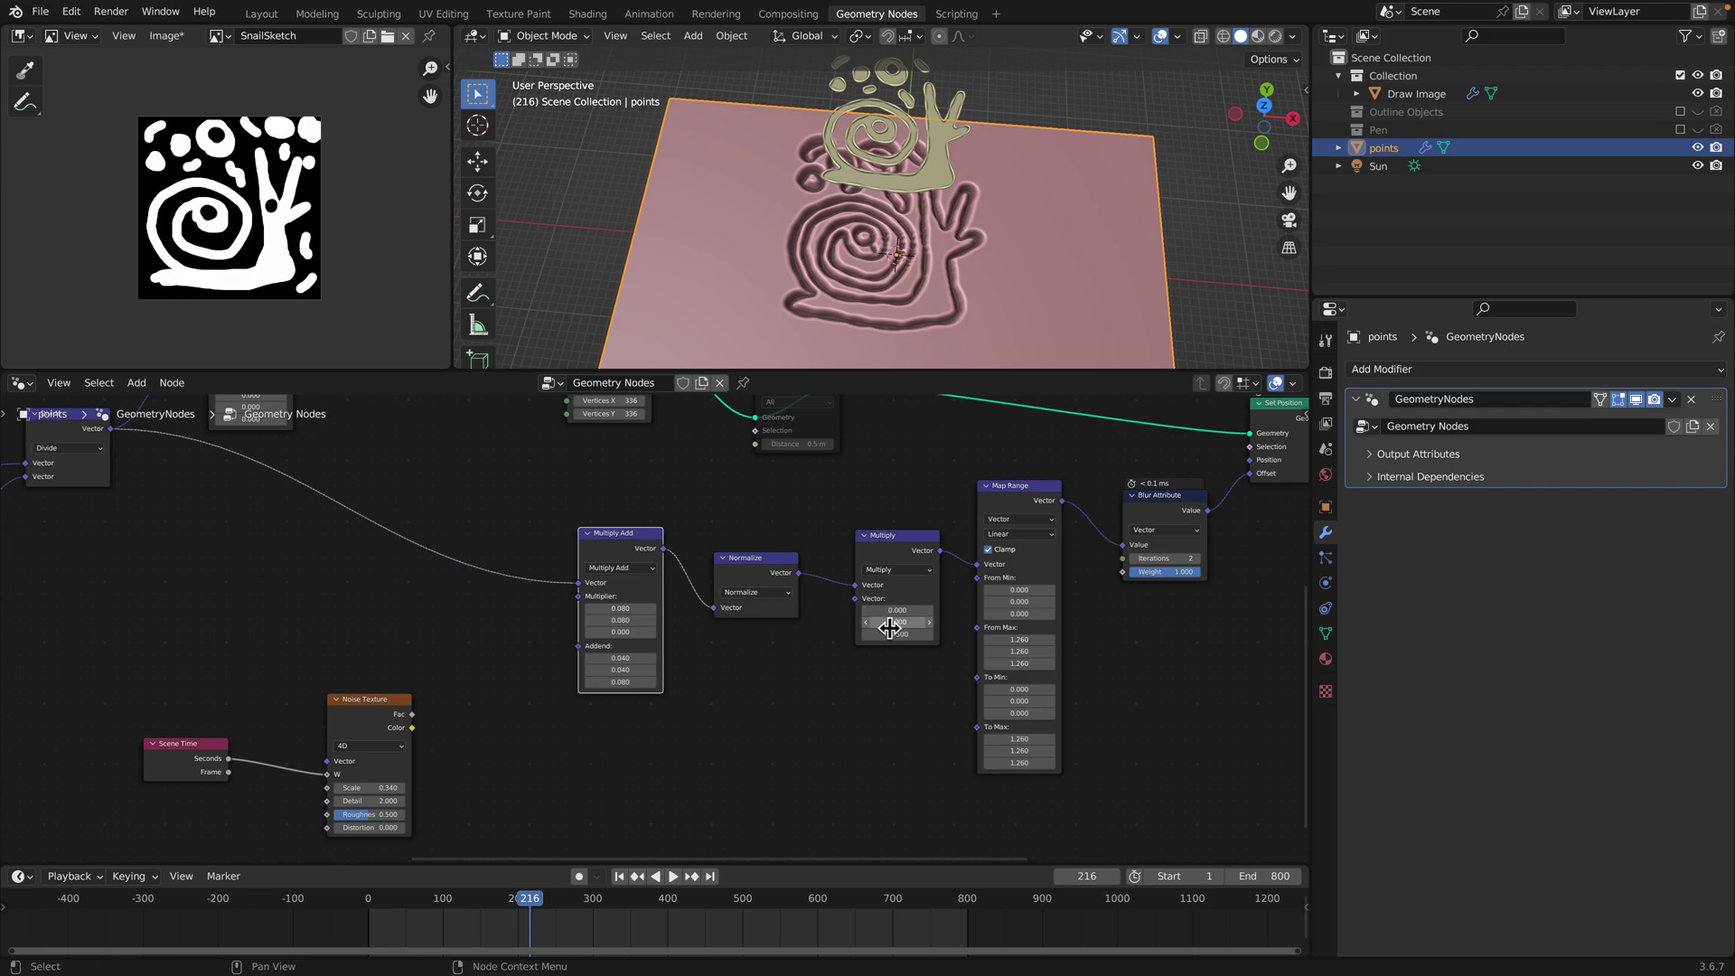
Set the Multiplier of the Multiply Add node driven by Scene Time to 0.020
{"action": "middle_click_drag", "start_coordinate": [412, 692], "coordinate": [807, 553]}
{"action": "scroll", "coordinate": [710, 600], "scroll_direction": "up", "scroll_amount": 1}
{"action": "scroll", "coordinate": [710, 607], "scroll_direction": "up", "scroll_amount": 1}
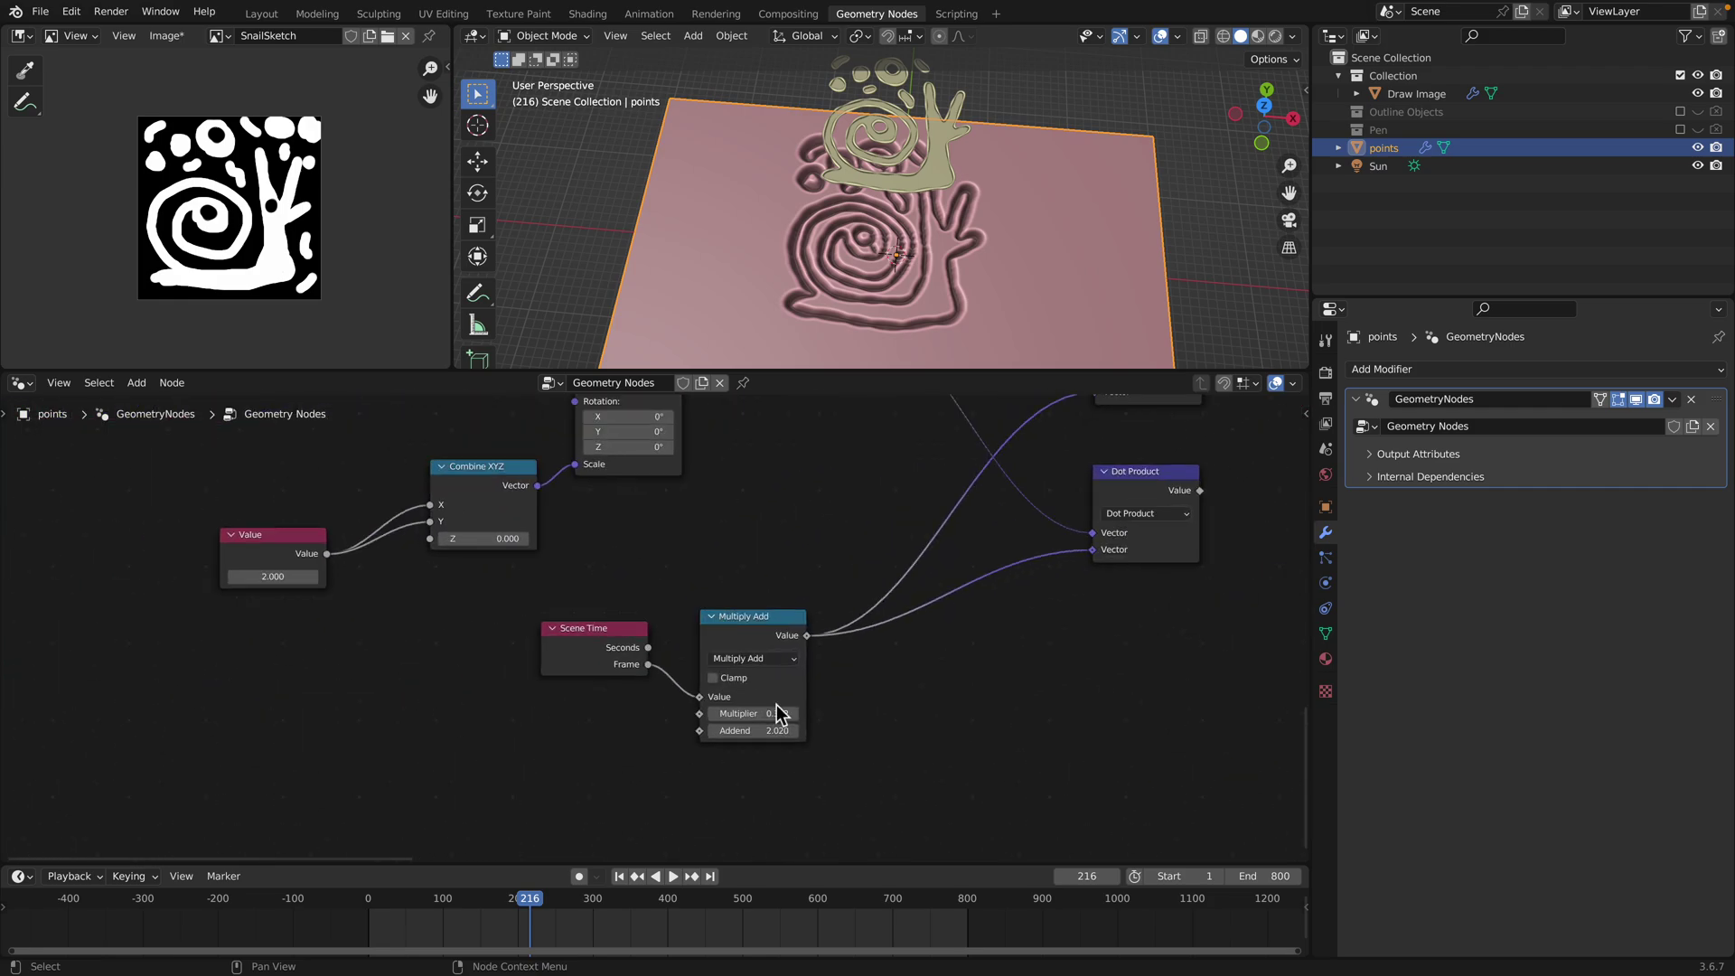
{"action": "left_click_drag", "start_coordinate": [754, 713], "coordinate": [717, 713]}
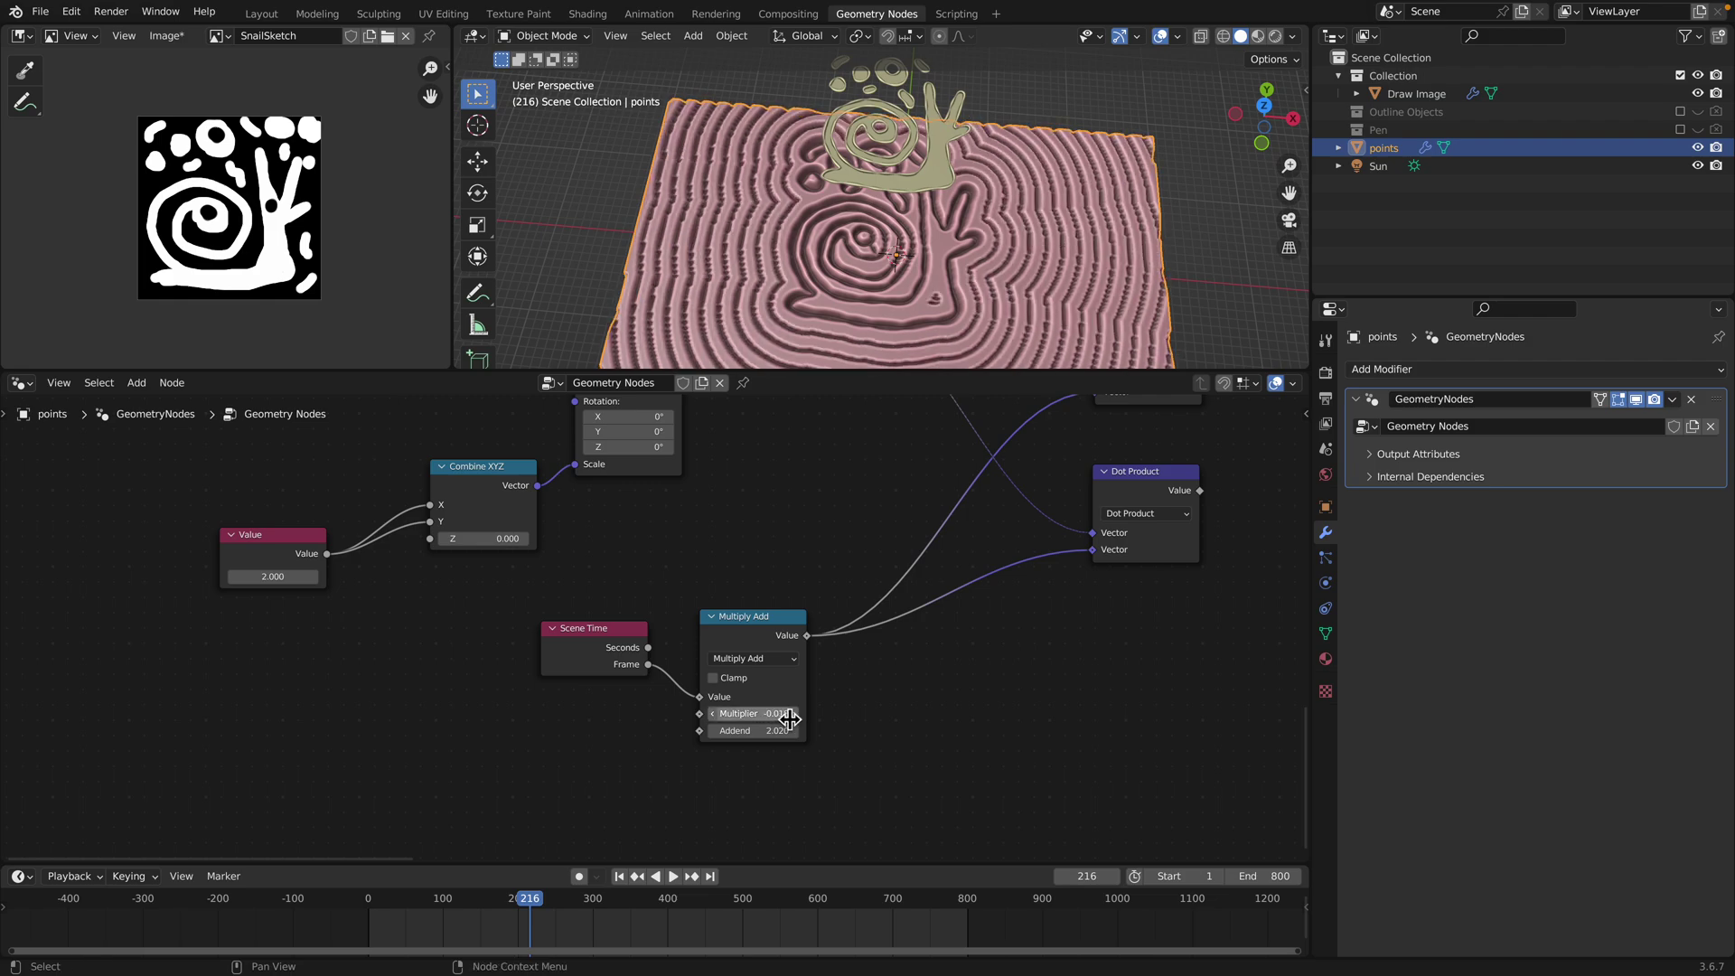
{"action": "scroll", "coordinate": [774, 717], "scroll_direction": "up", "scroll_amount": 2}
{"action": "left_click", "coordinate": [847, 769]}
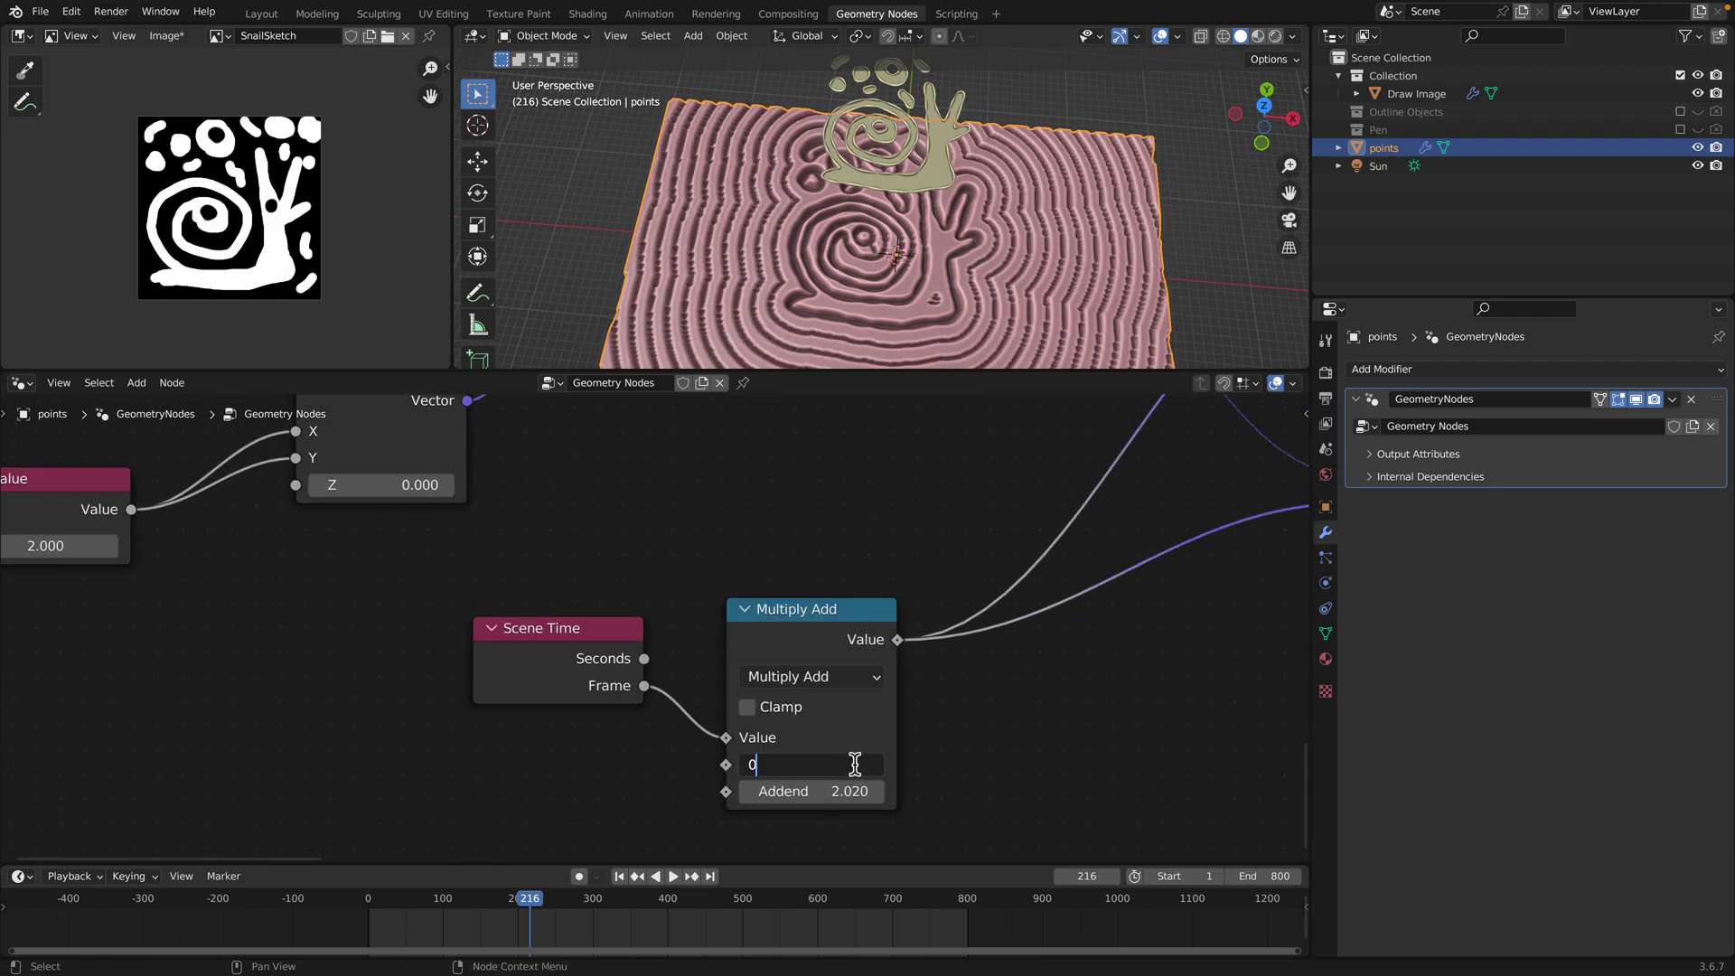
{"action": "key", "text": "Return"}
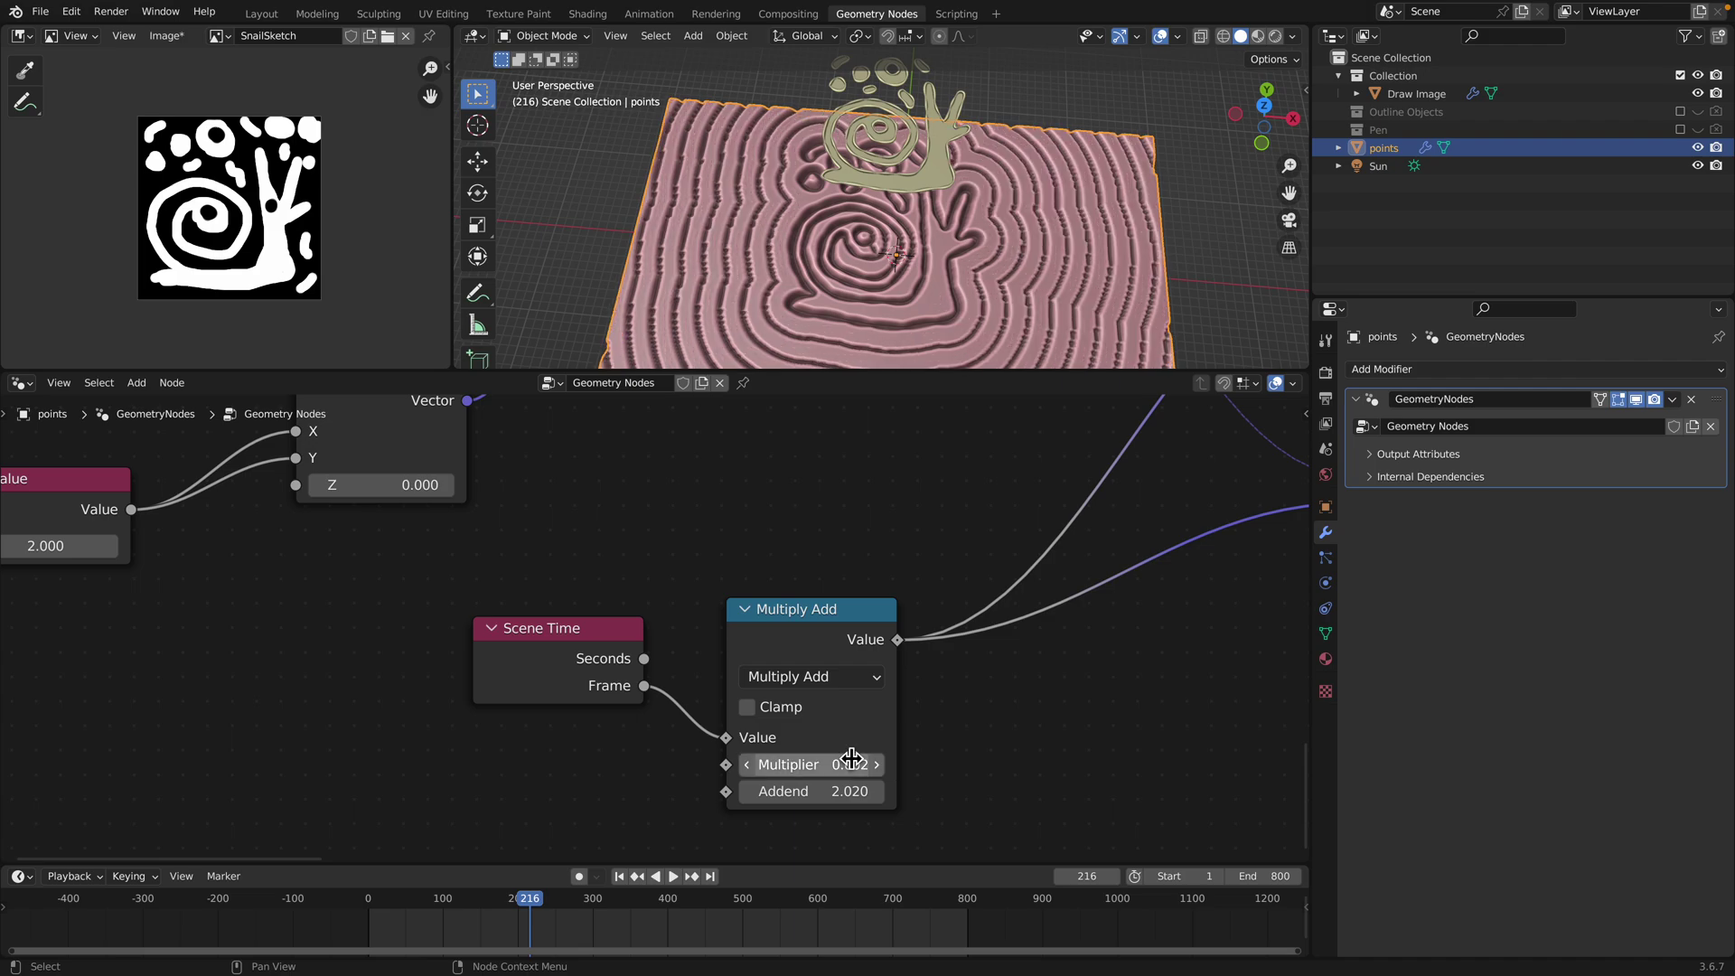
{"action": "left_click", "coordinate": [850, 759]}
{"action": "type", "text": "0.002"}
{"action": "key", "text": "Return"}
{"action": "double_click", "coordinate": [854, 760]}
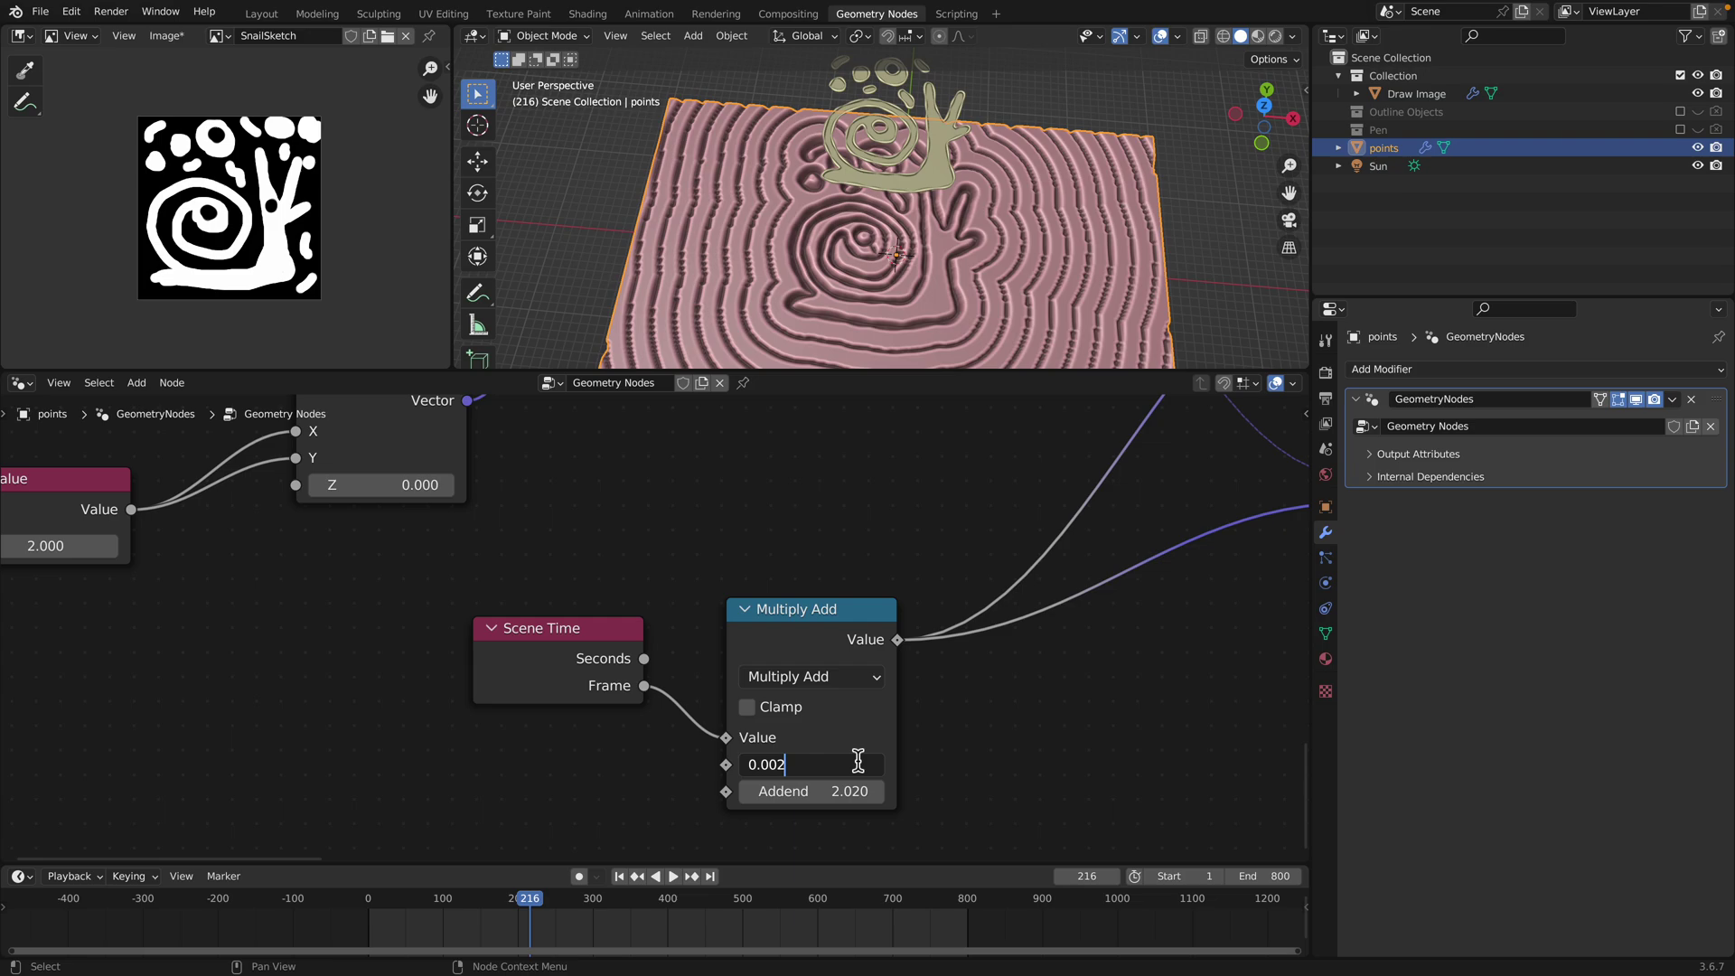
{"action": "key", "text": "Return"}
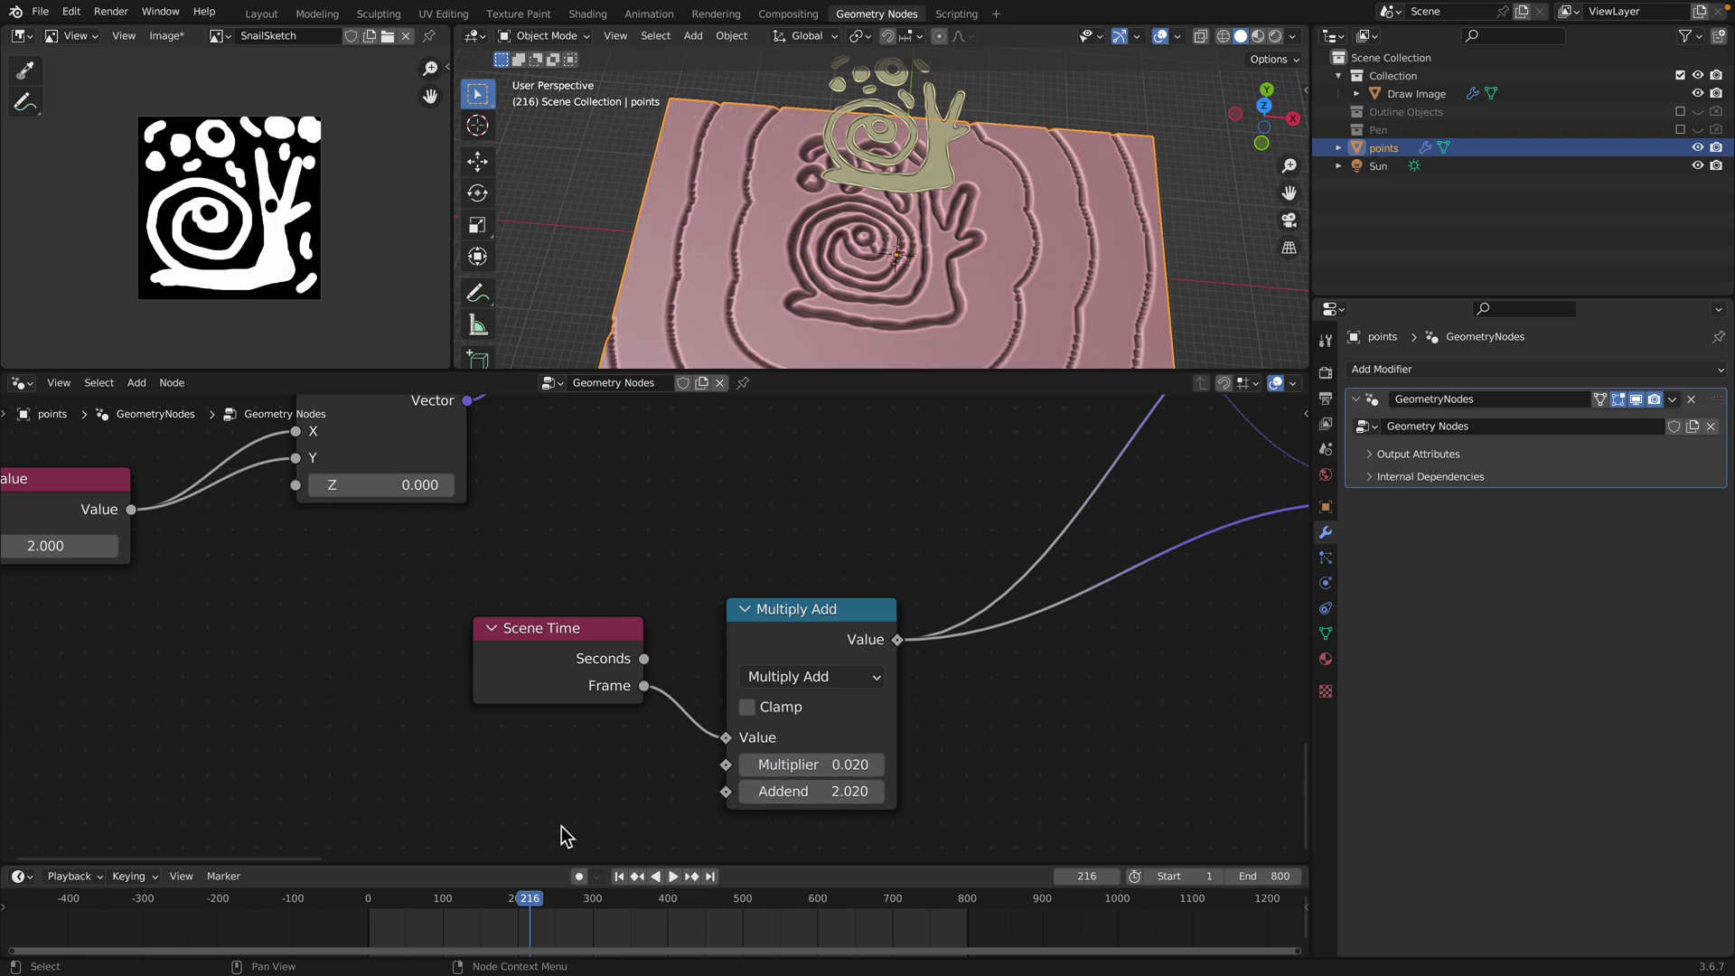
Scrub the timeline to frame 628 and try an Addend of -8.740 on the Scene Time Multiply Add node
{"action": "left_click_drag", "start_coordinate": [391, 910], "coordinate": [838, 840]}
{"action": "middle_click_drag", "start_coordinate": [975, 673], "coordinate": [869, 605]}
{"action": "scroll", "coordinate": [796, 664], "scroll_direction": "up", "scroll_amount": 2}
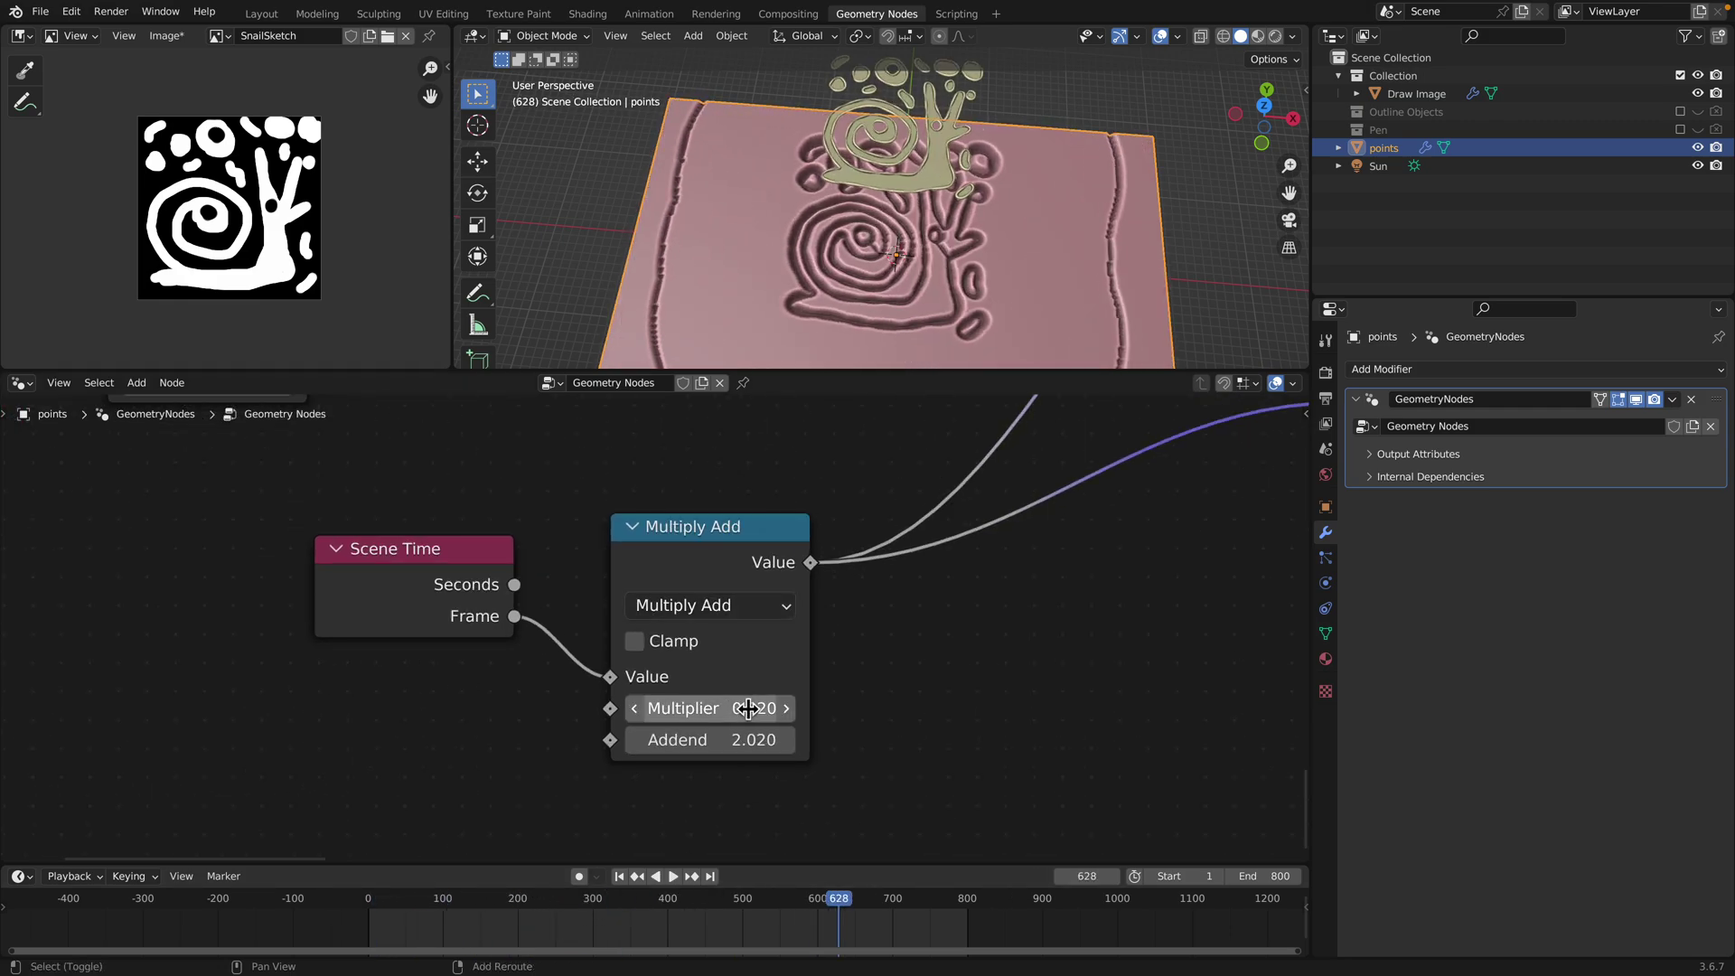
{"action": "mouse_move", "coordinate": [739, 741]}
{"action": "left_mouse_down"}
{"action": "mouse_move", "coordinate": [795, 741]}
{"action": "mouse_move", "coordinate": [723, 741]}
{"action": "left_mouse_up"}
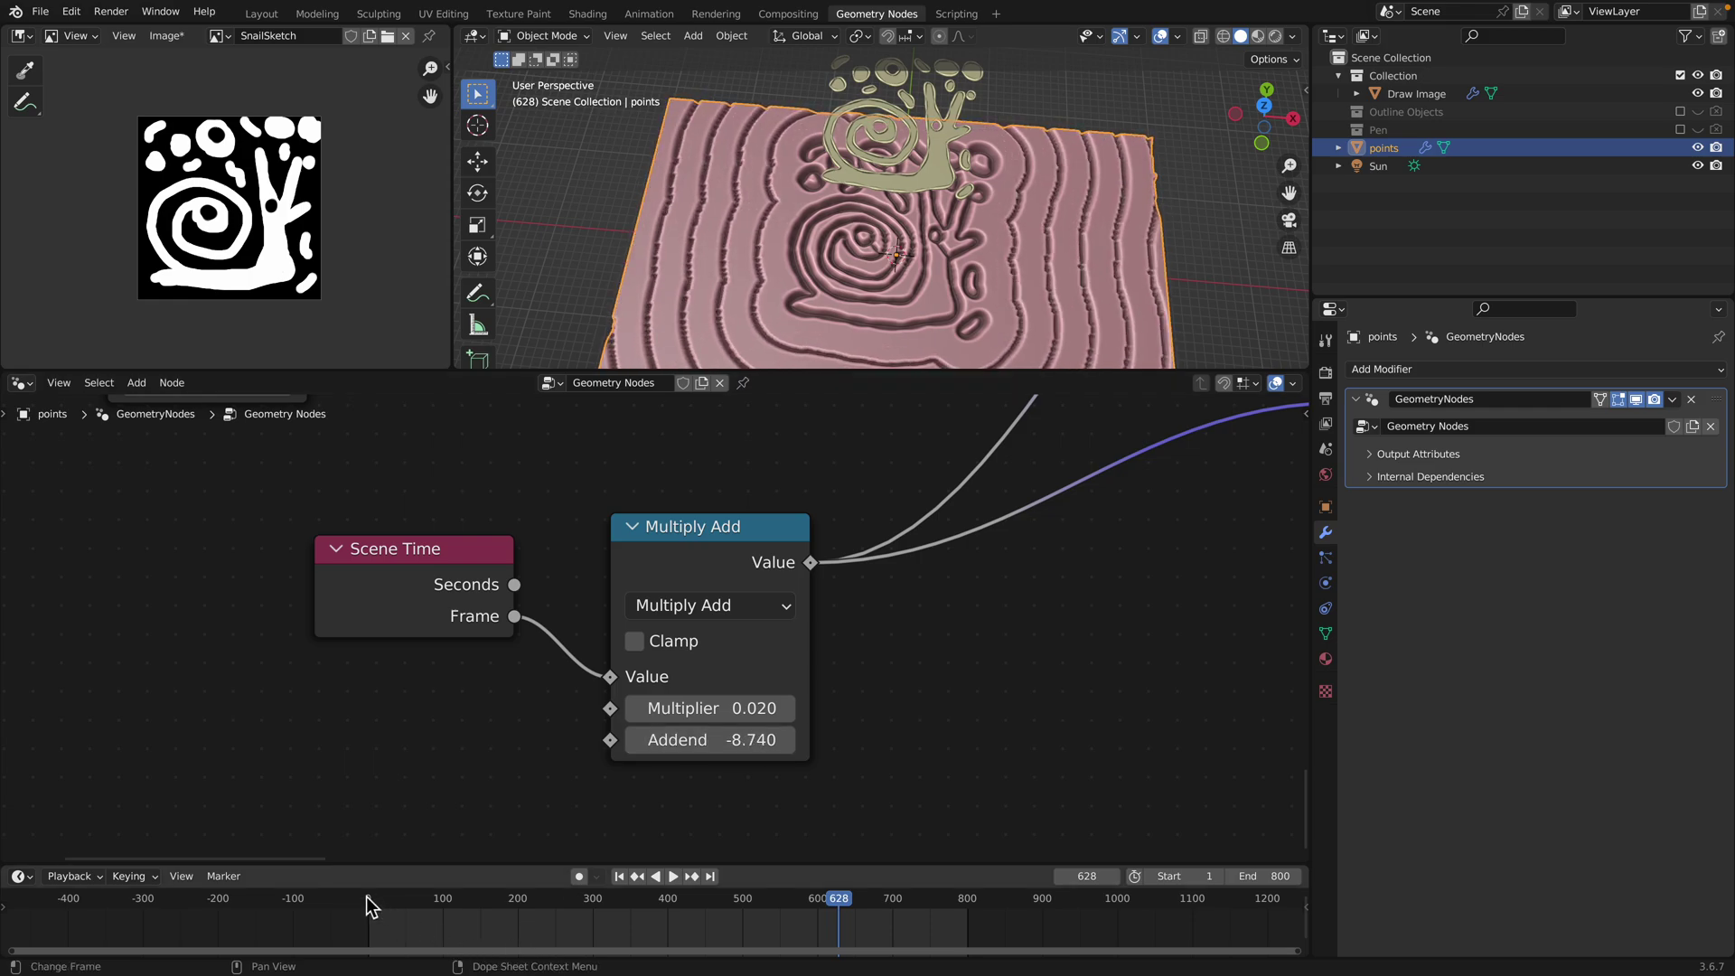
Try Addend values around 2.180 and -4.140 on the Scene Time Multiply Add node while scrubbing the timeline
{"action": "left_click_drag", "start_coordinate": [371, 905], "coordinate": [566, 901]}
{"action": "left_click_drag", "start_coordinate": [716, 741], "coordinate": [733, 741]}
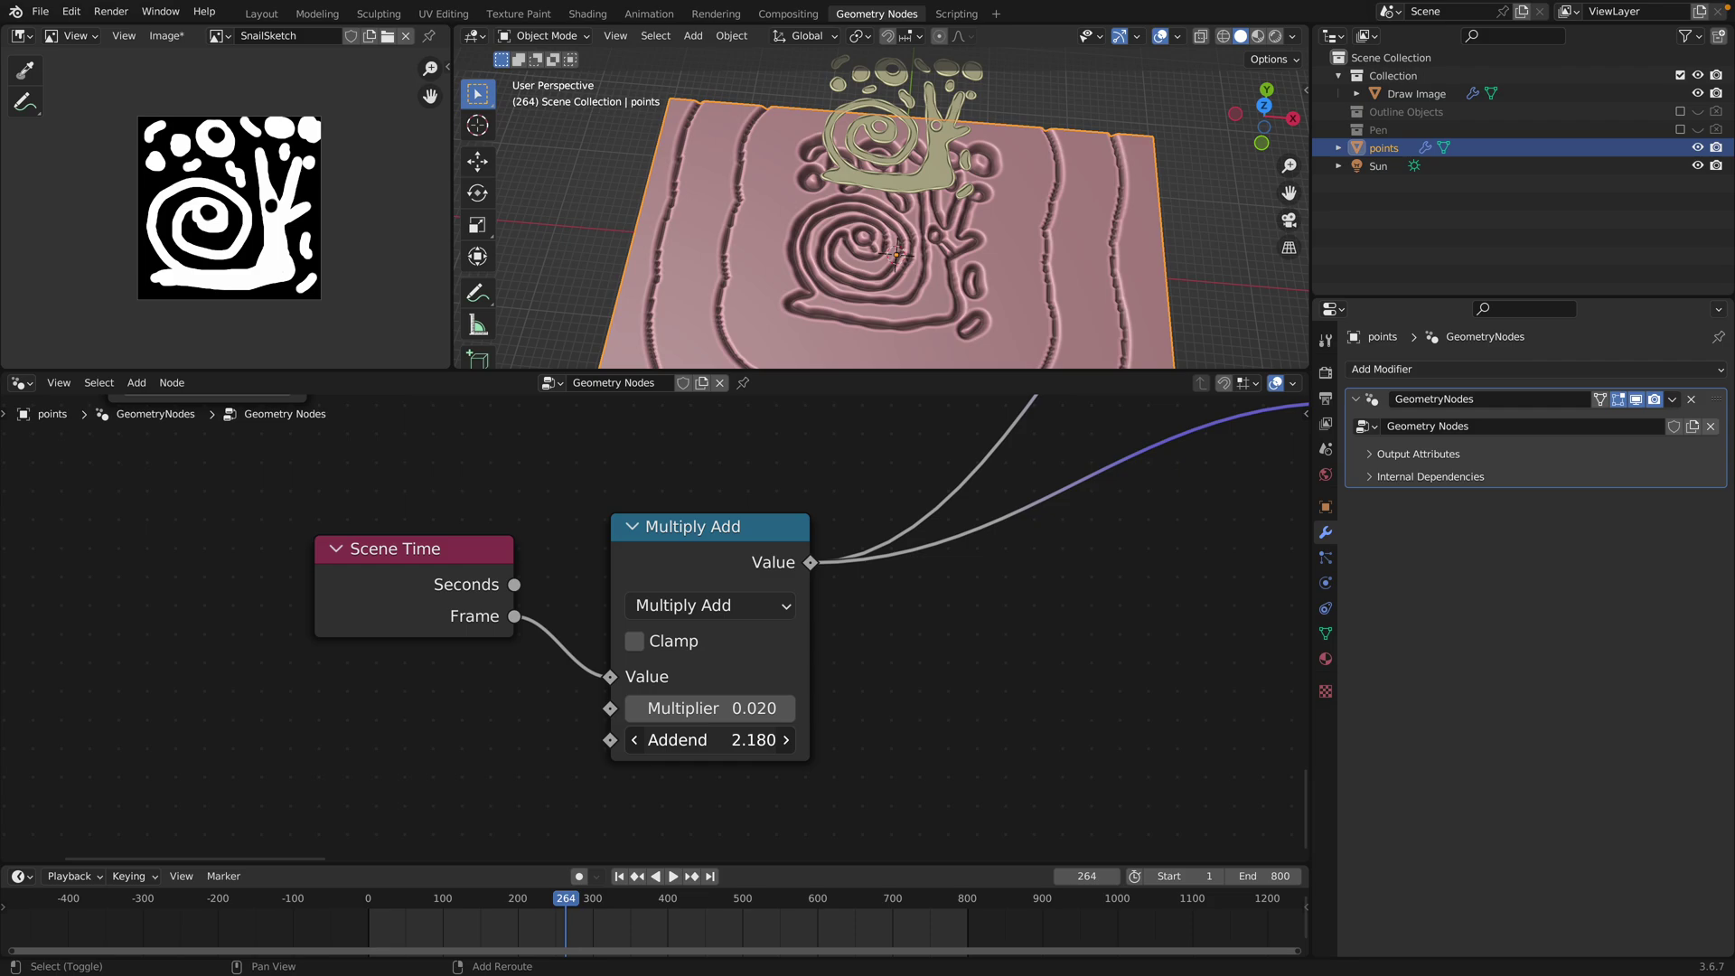
{"action": "left_click_drag", "start_coordinate": [733, 741], "coordinate": [737, 741]}
{"action": "left_click_drag", "start_coordinate": [389, 897], "coordinate": [735, 742]}
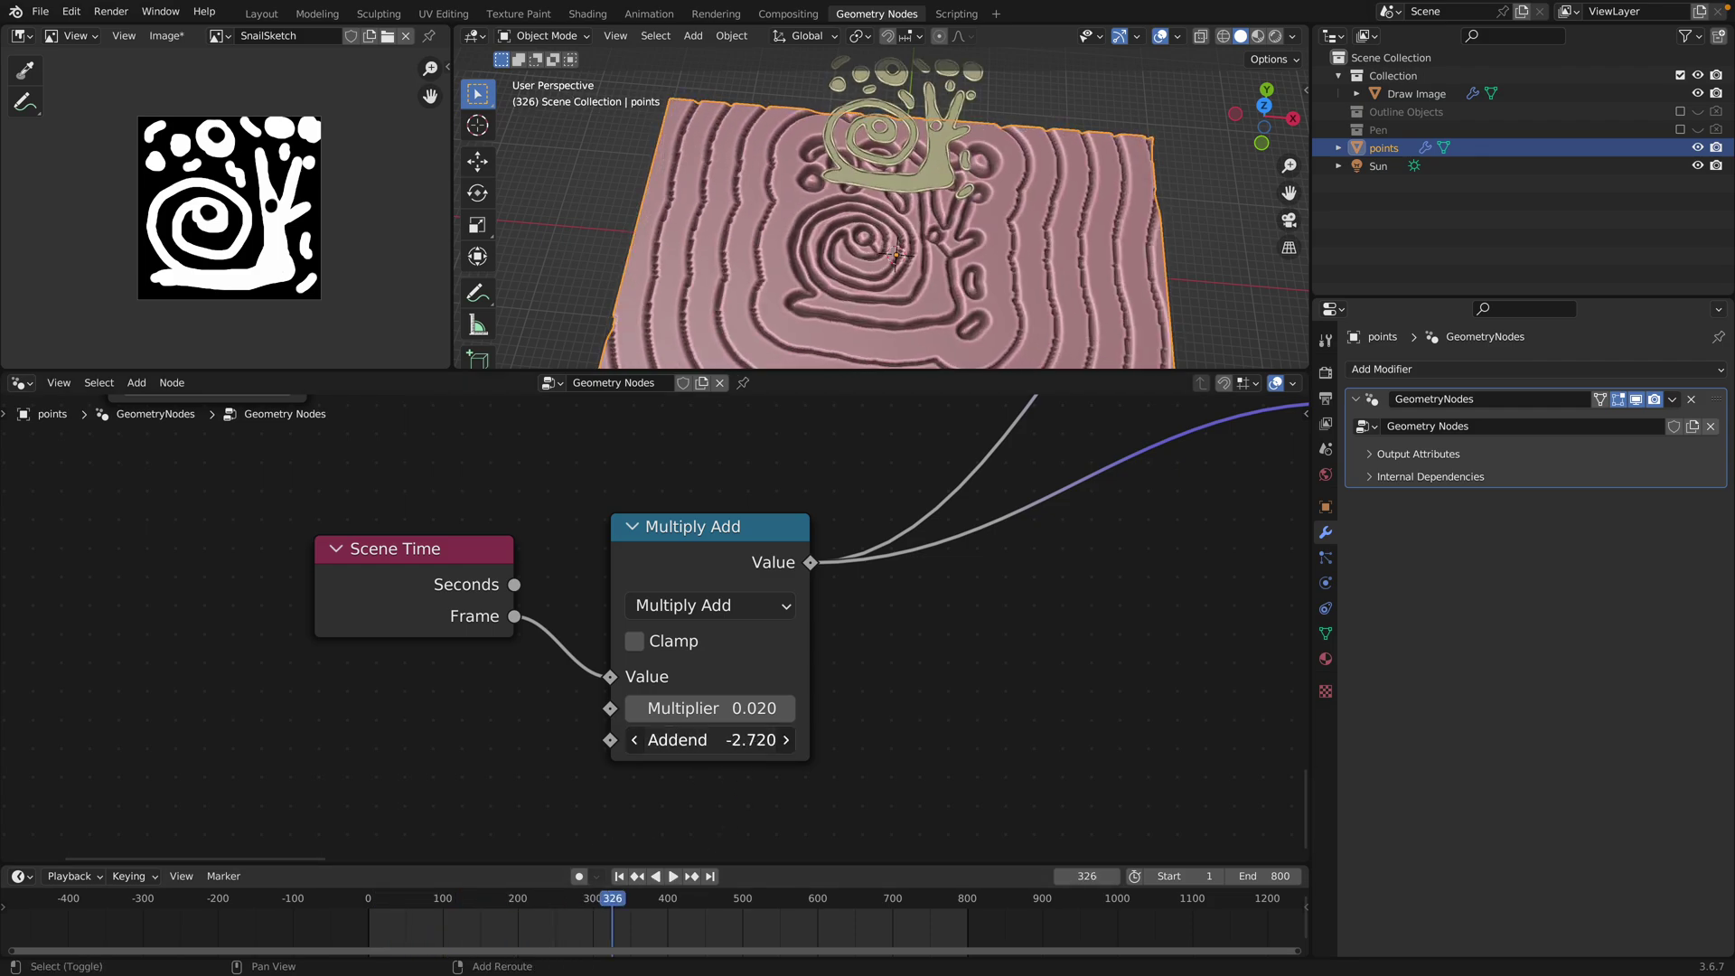
{"action": "left_click_drag", "start_coordinate": [723, 740], "coordinate": [717, 740]}
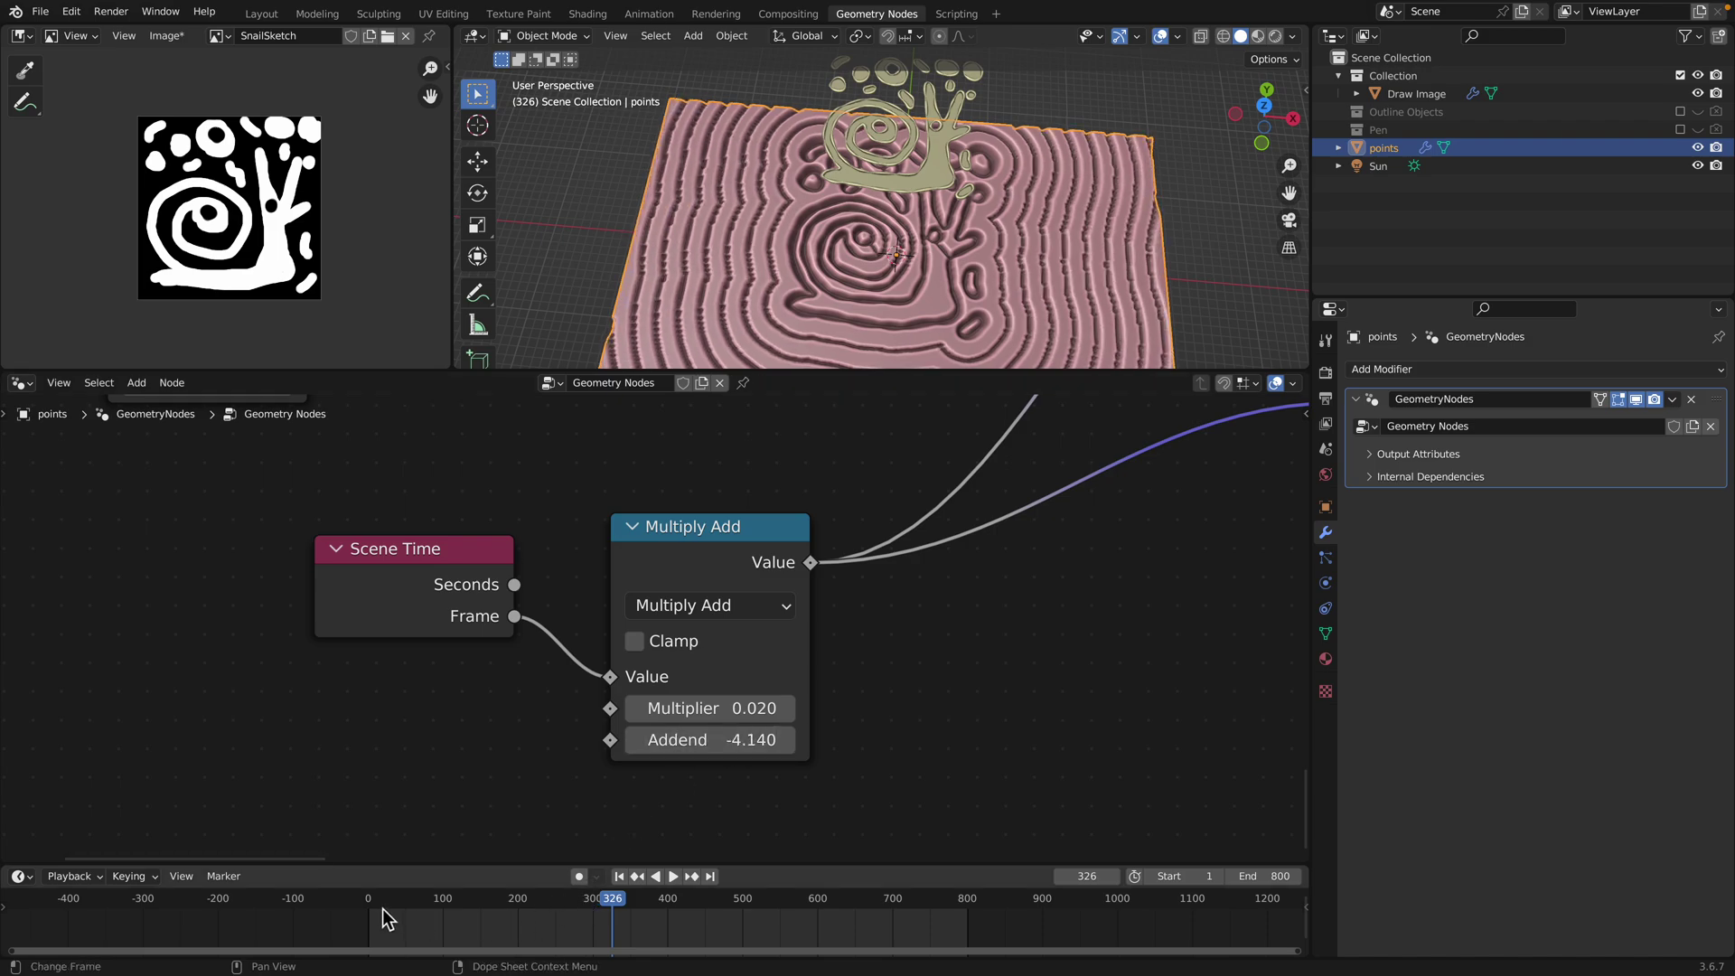
{"action": "left_click_drag", "start_coordinate": [388, 919], "coordinate": [631, 904]}
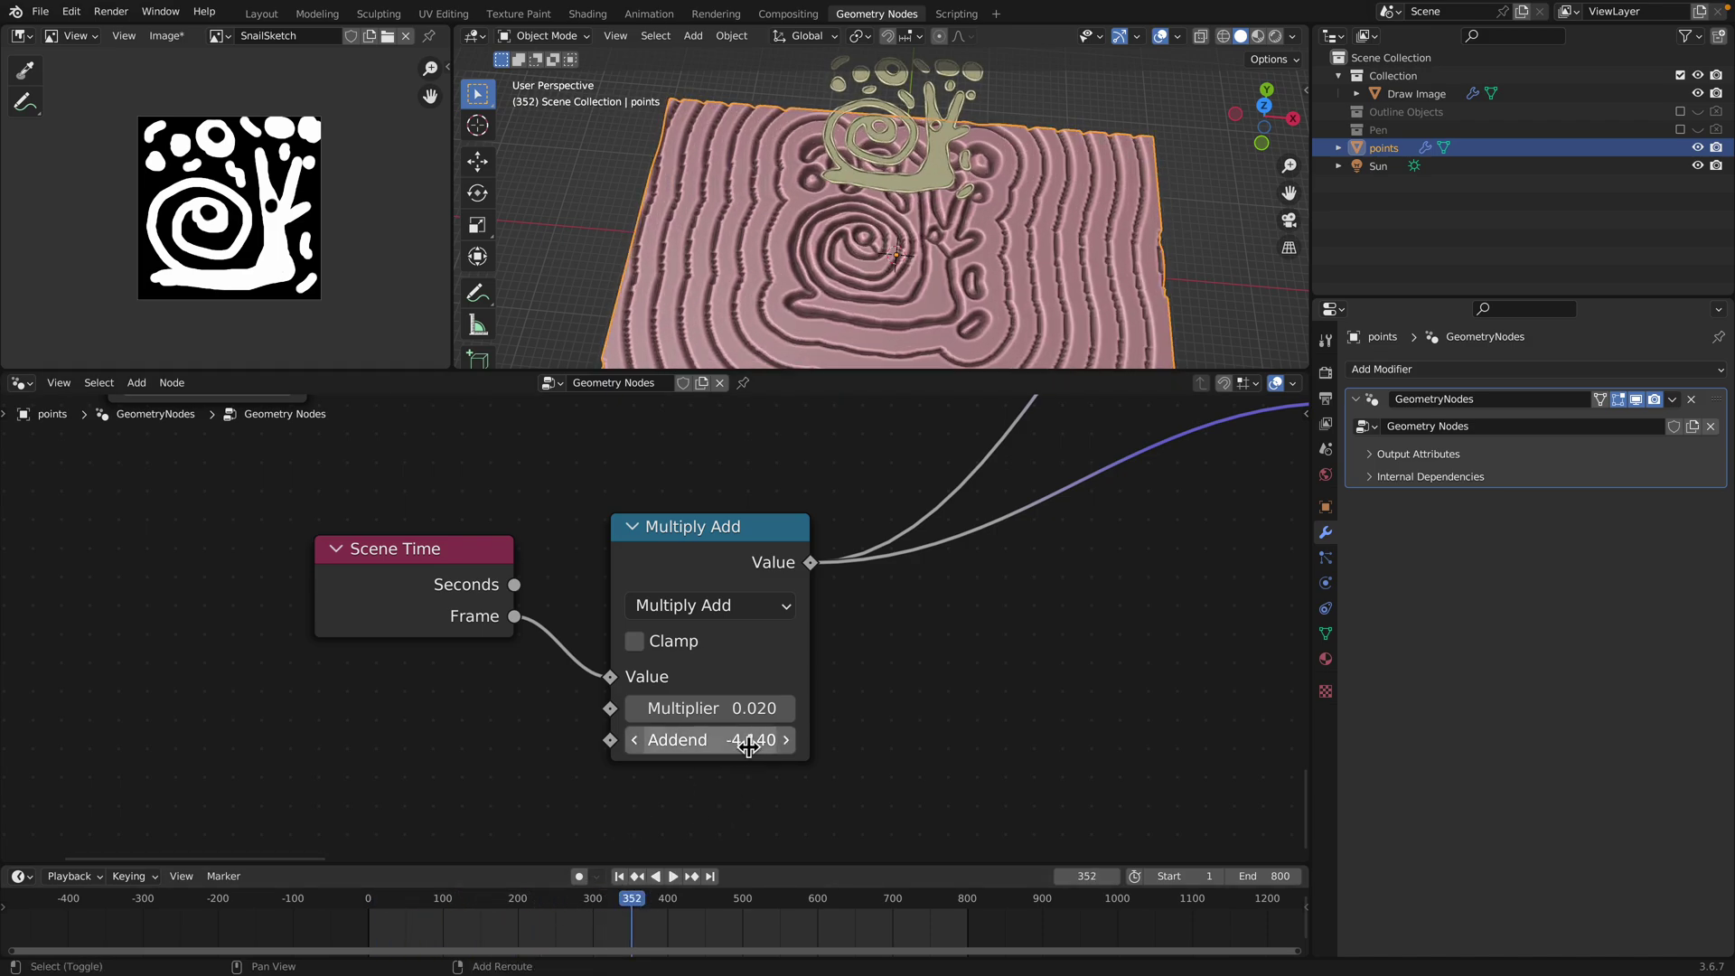
Set the Addend to 0.780, checking the ripples up to frame 277, and save the file
{"action": "left_click_drag", "start_coordinate": [748, 744], "coordinate": [938, 744]}
{"action": "left_click_drag", "start_coordinate": [371, 908], "coordinate": [575, 890]}
{"action": "scroll", "coordinate": [870, 616], "scroll_direction": "down", "scroll_amount": 4}
{"action": "middle_click_drag", "start_coordinate": [870, 615], "coordinate": [632, 677]}
{"action": "key", "text": "ctrl+s"}
Annotate a mug with a snail and a small oval on it below the Dot Product node, and save the file
{"action": "middle_click_drag", "start_coordinate": [784, 784], "coordinate": [721, 696]}
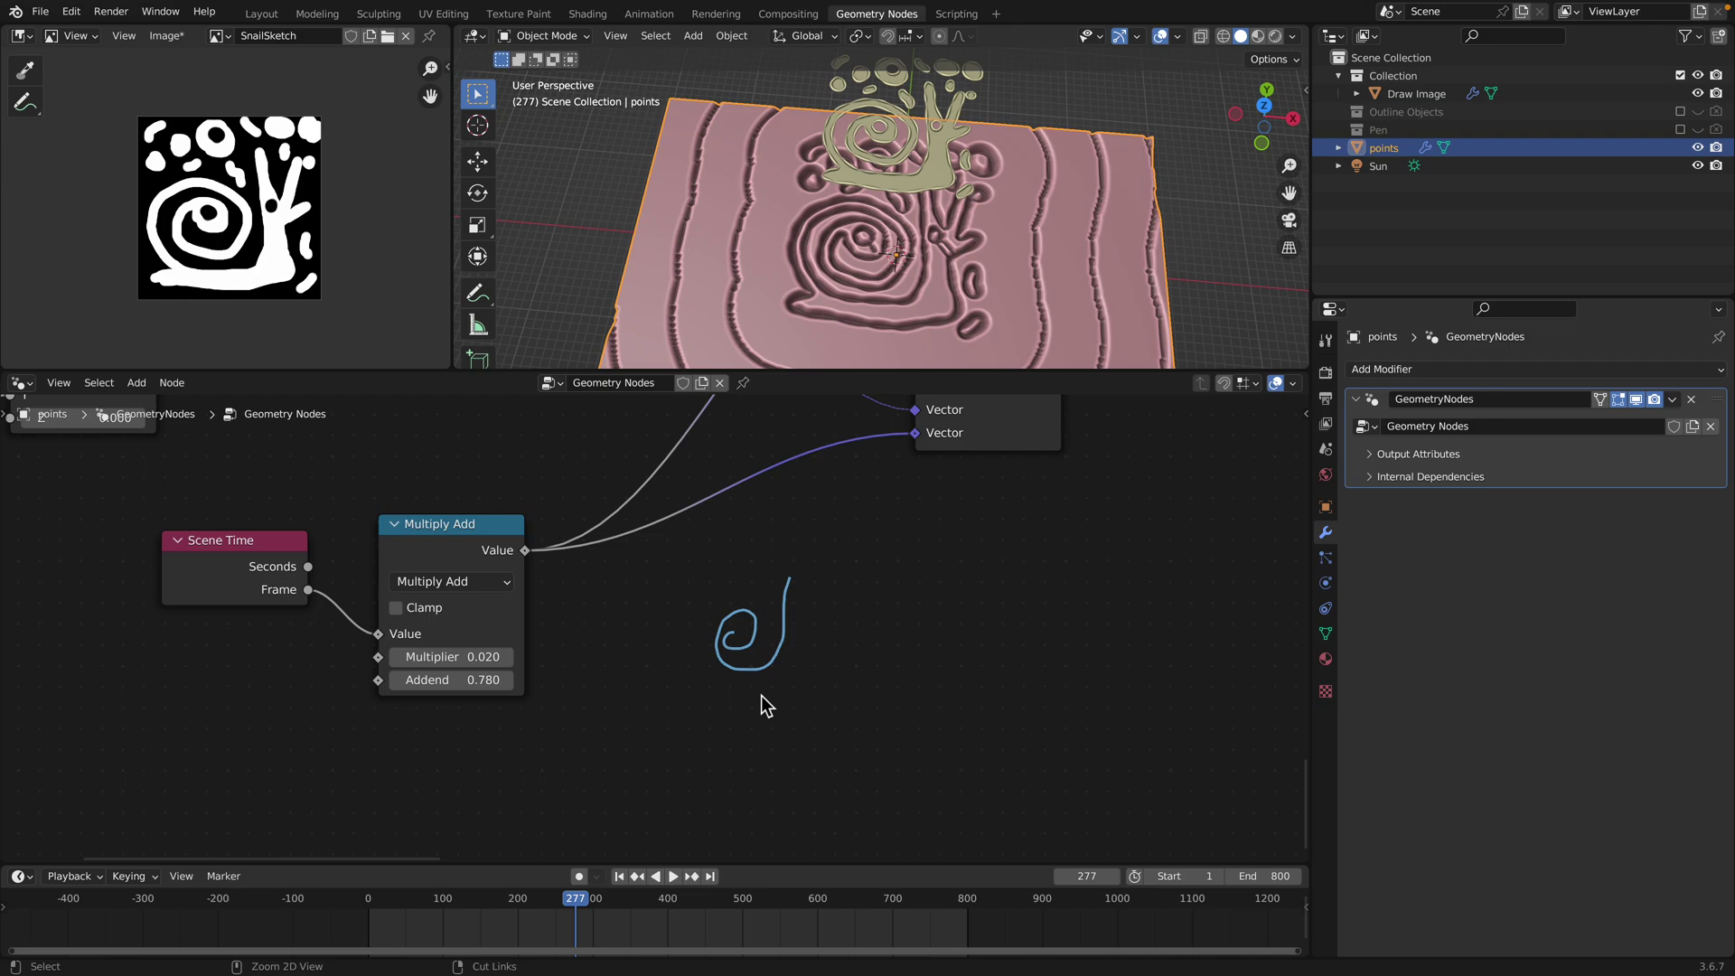
{"action": "key", "text": "ctrl+z"}
{"action": "middle_click_drag", "start_coordinate": [1044, 569], "coordinate": [664, 678]}
{"action": "scroll", "coordinate": [664, 678], "scroll_direction": "down", "scroll_amount": 1}
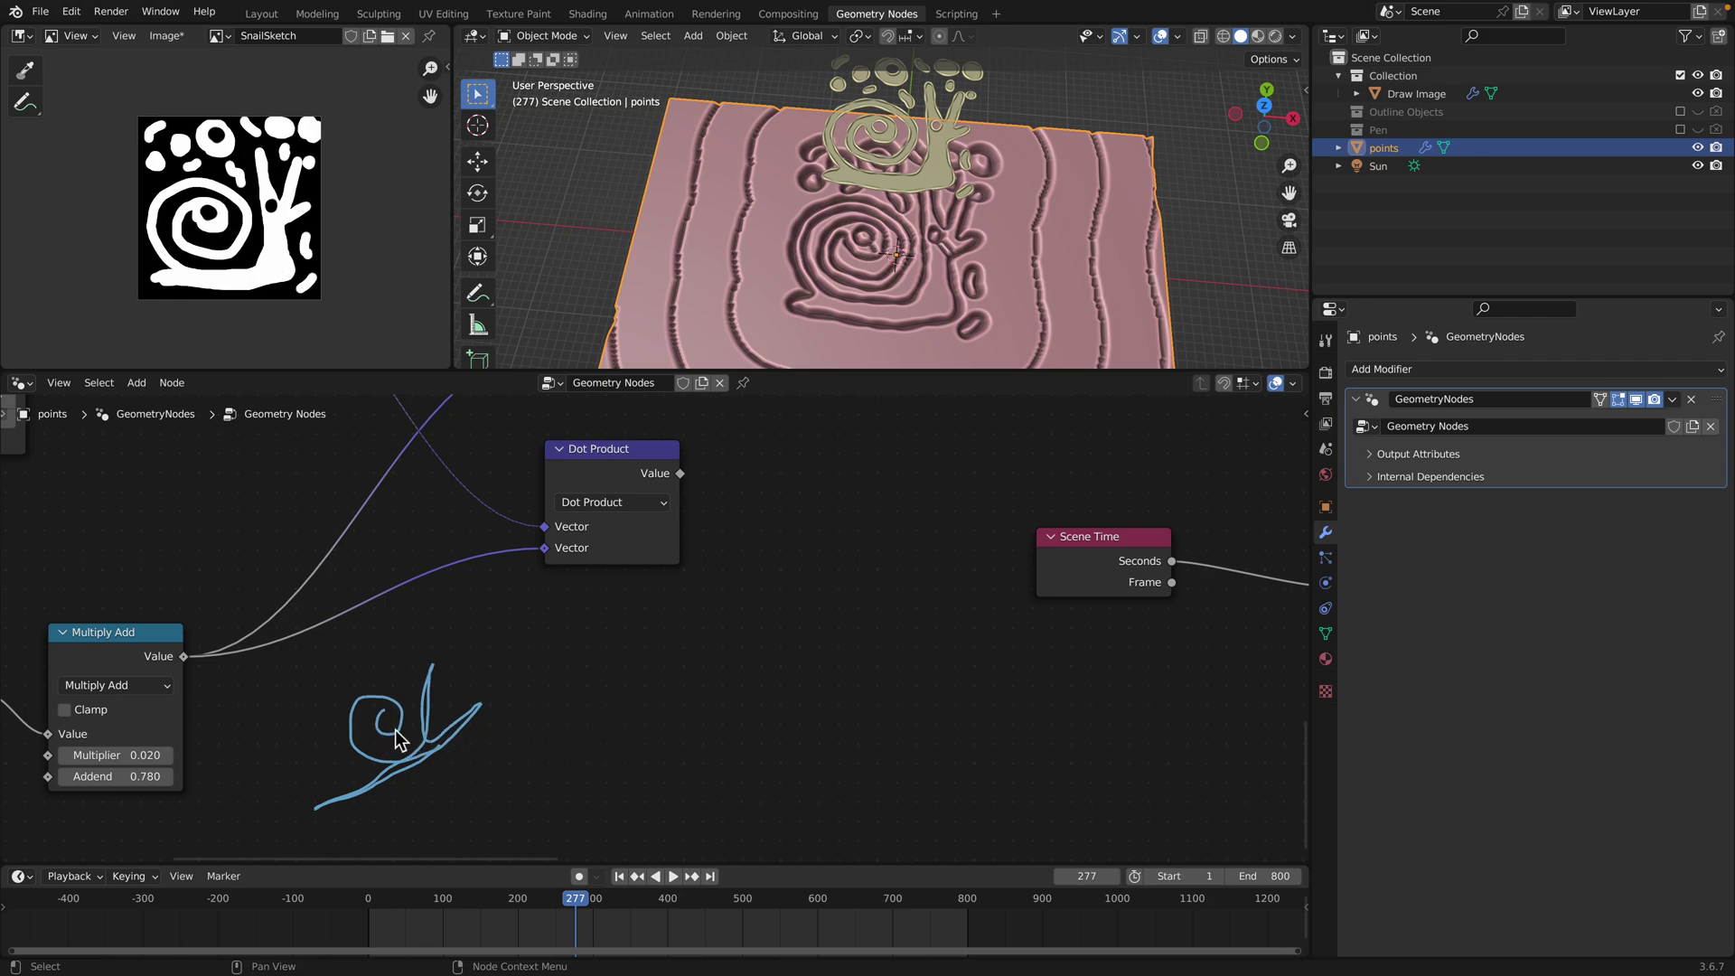
{"action": "middle_click_drag", "start_coordinate": [408, 827], "coordinate": [418, 723]}
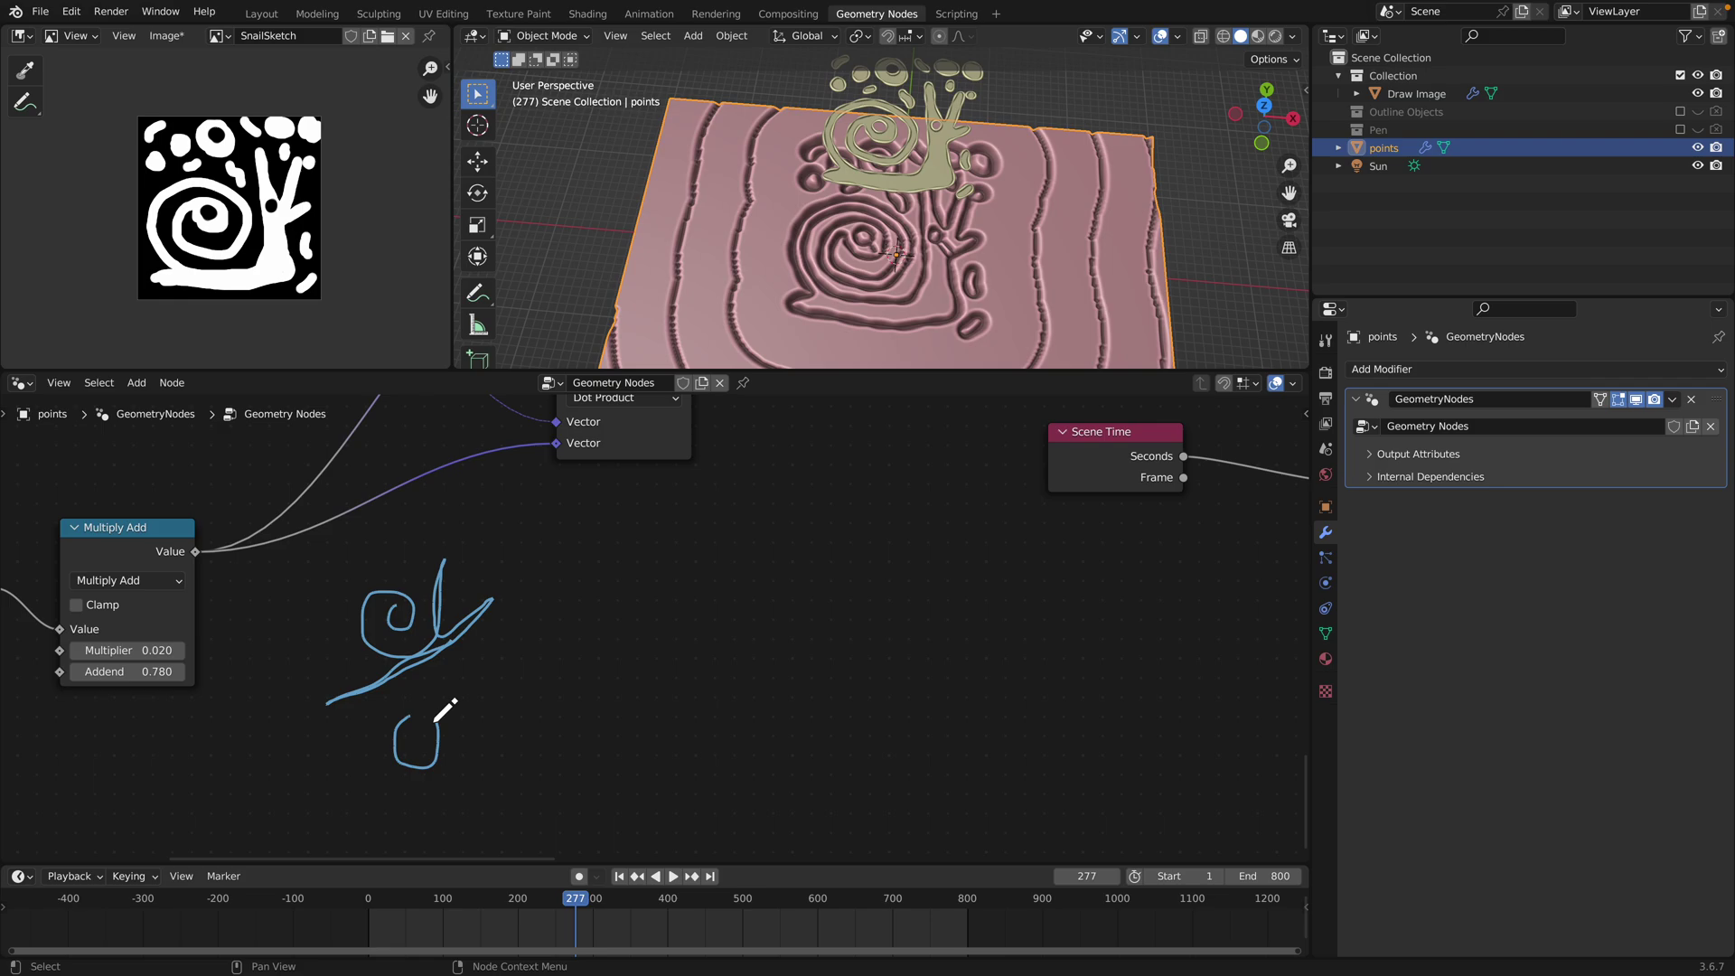
{"action": "scroll", "coordinate": [488, 733], "scroll_direction": "down", "scroll_amount": 1}
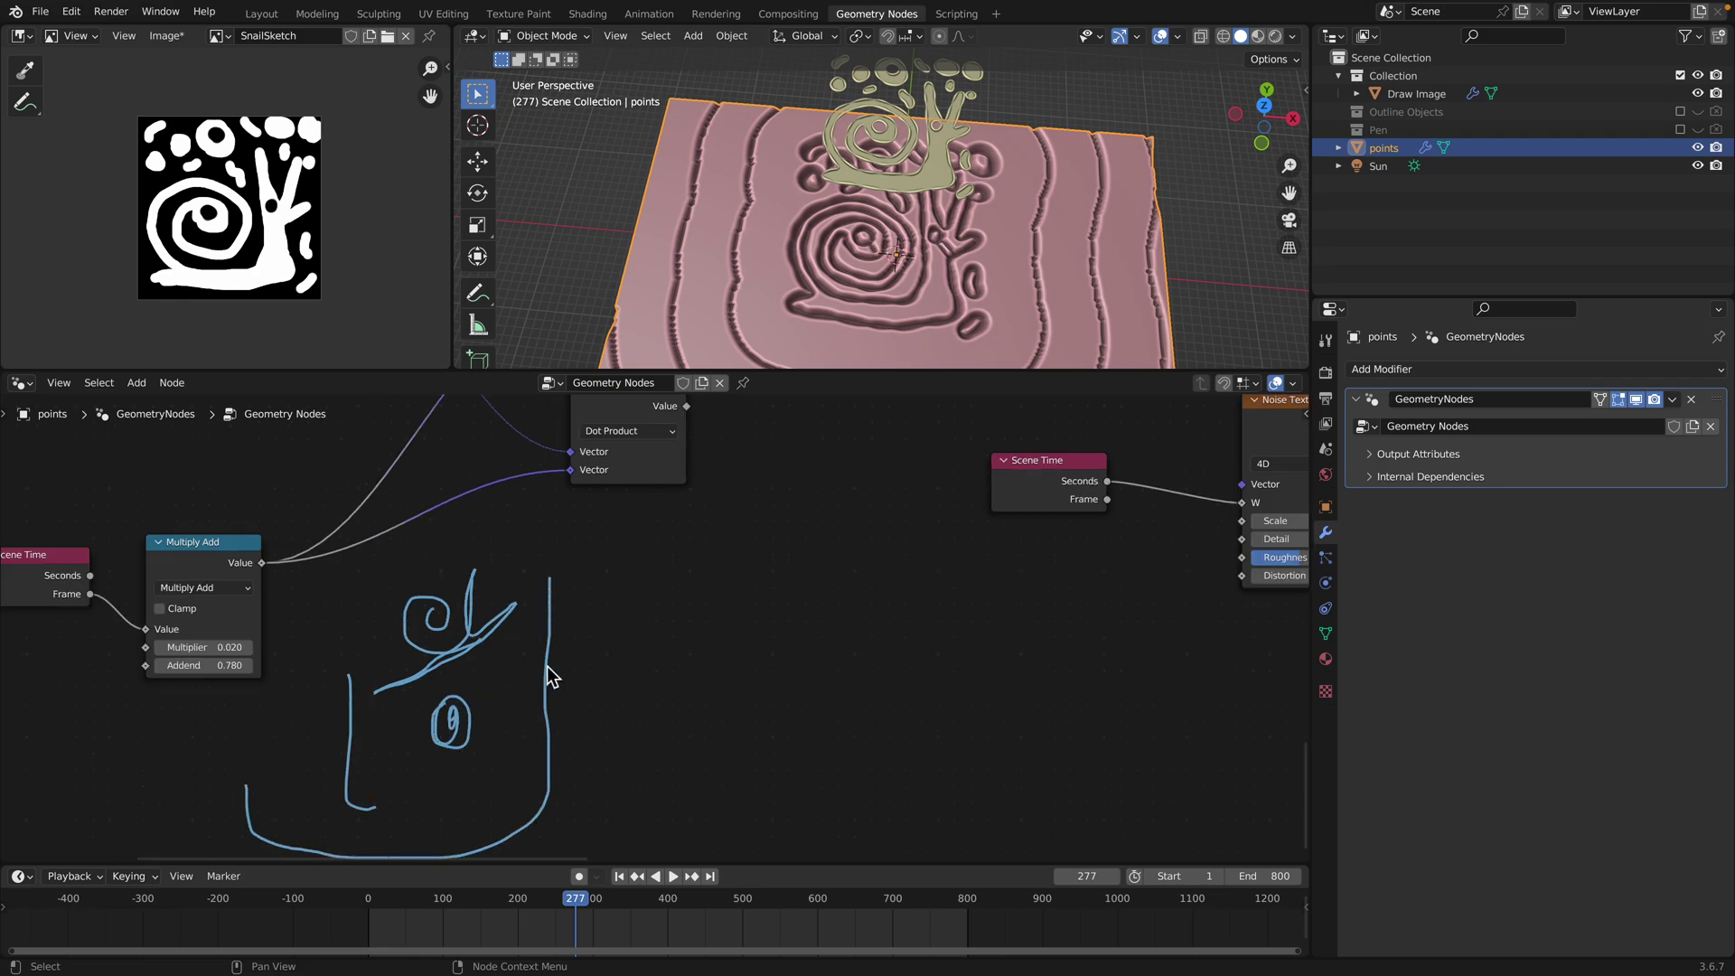
{"action": "scroll", "coordinate": [838, 588], "scroll_direction": "down", "scroll_amount": 4}
{"action": "middle_click_drag", "start_coordinate": [895, 563], "coordinate": [527, 688]}
{"action": "key", "text": "ctrl+s"}
Examine the grid branch's vector math chain from Multiply Add through Normalize and Multiply to Map Range
{"action": "scroll", "coordinate": [658, 689], "scroll_direction": "down", "scroll_amount": 8}
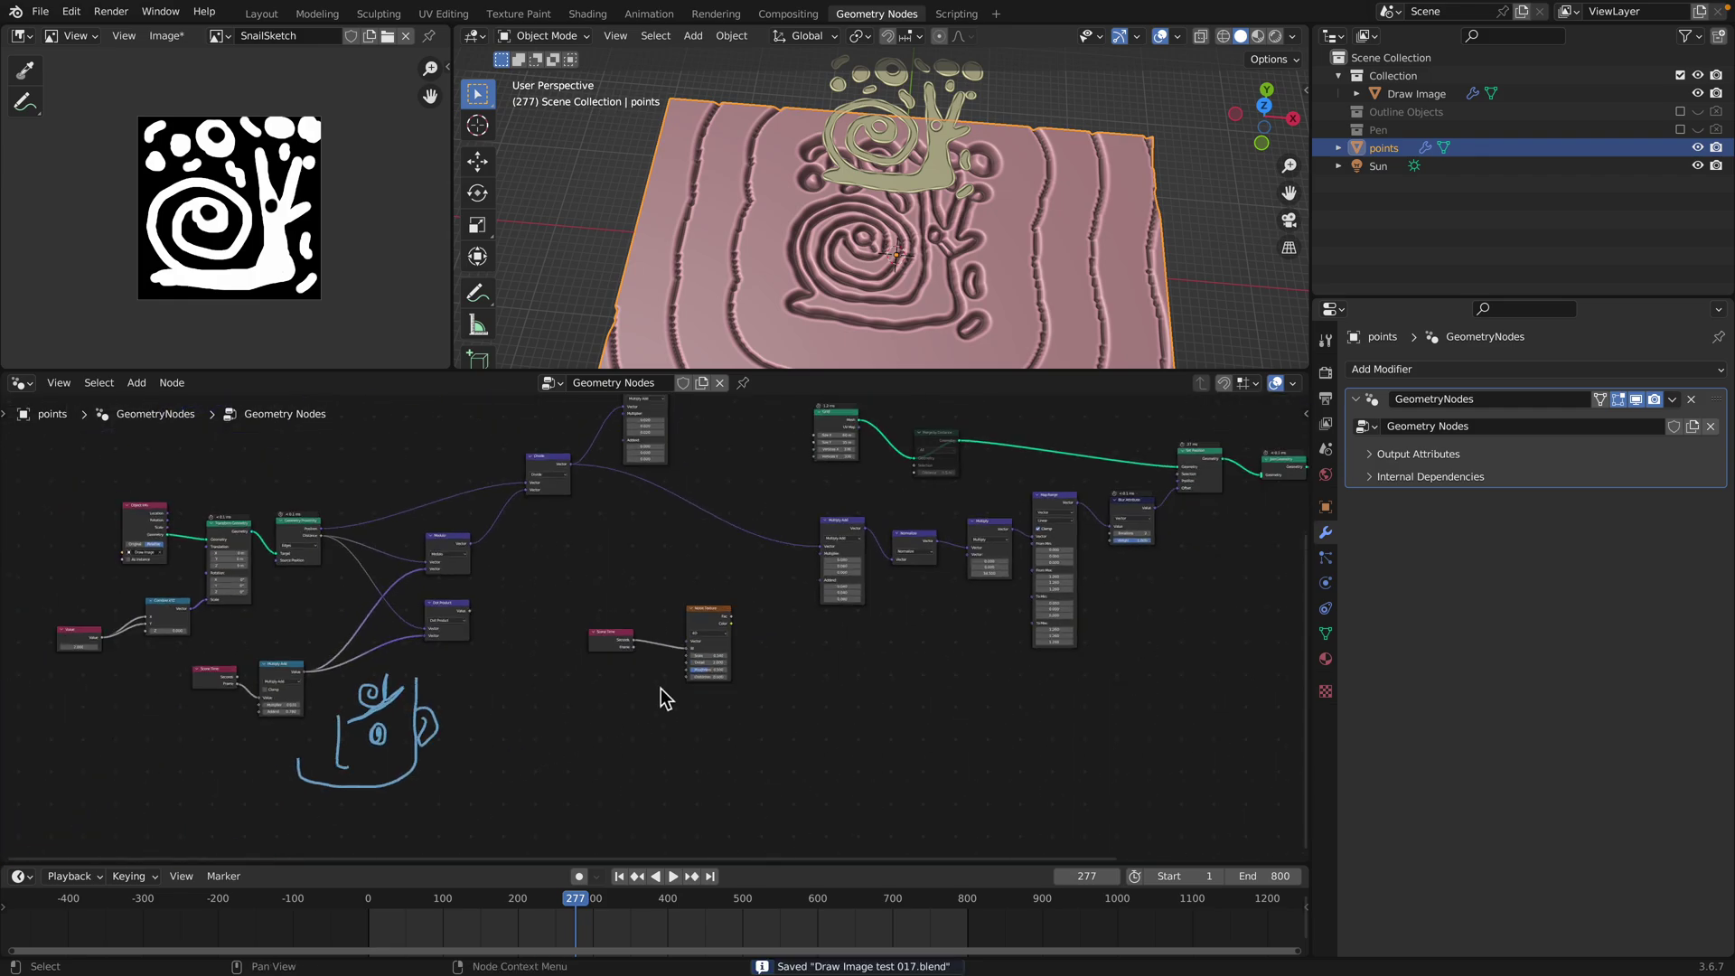
{"action": "middle_click_drag", "start_coordinate": [806, 587], "coordinate": [551, 676]}
{"action": "scroll", "coordinate": [682, 578], "scroll_direction": "up", "scroll_amount": 6}
{"action": "middle_click_drag", "start_coordinate": [684, 579], "coordinate": [483, 653]}
{"action": "scroll", "coordinate": [498, 664], "scroll_direction": "up", "scroll_amount": 4}
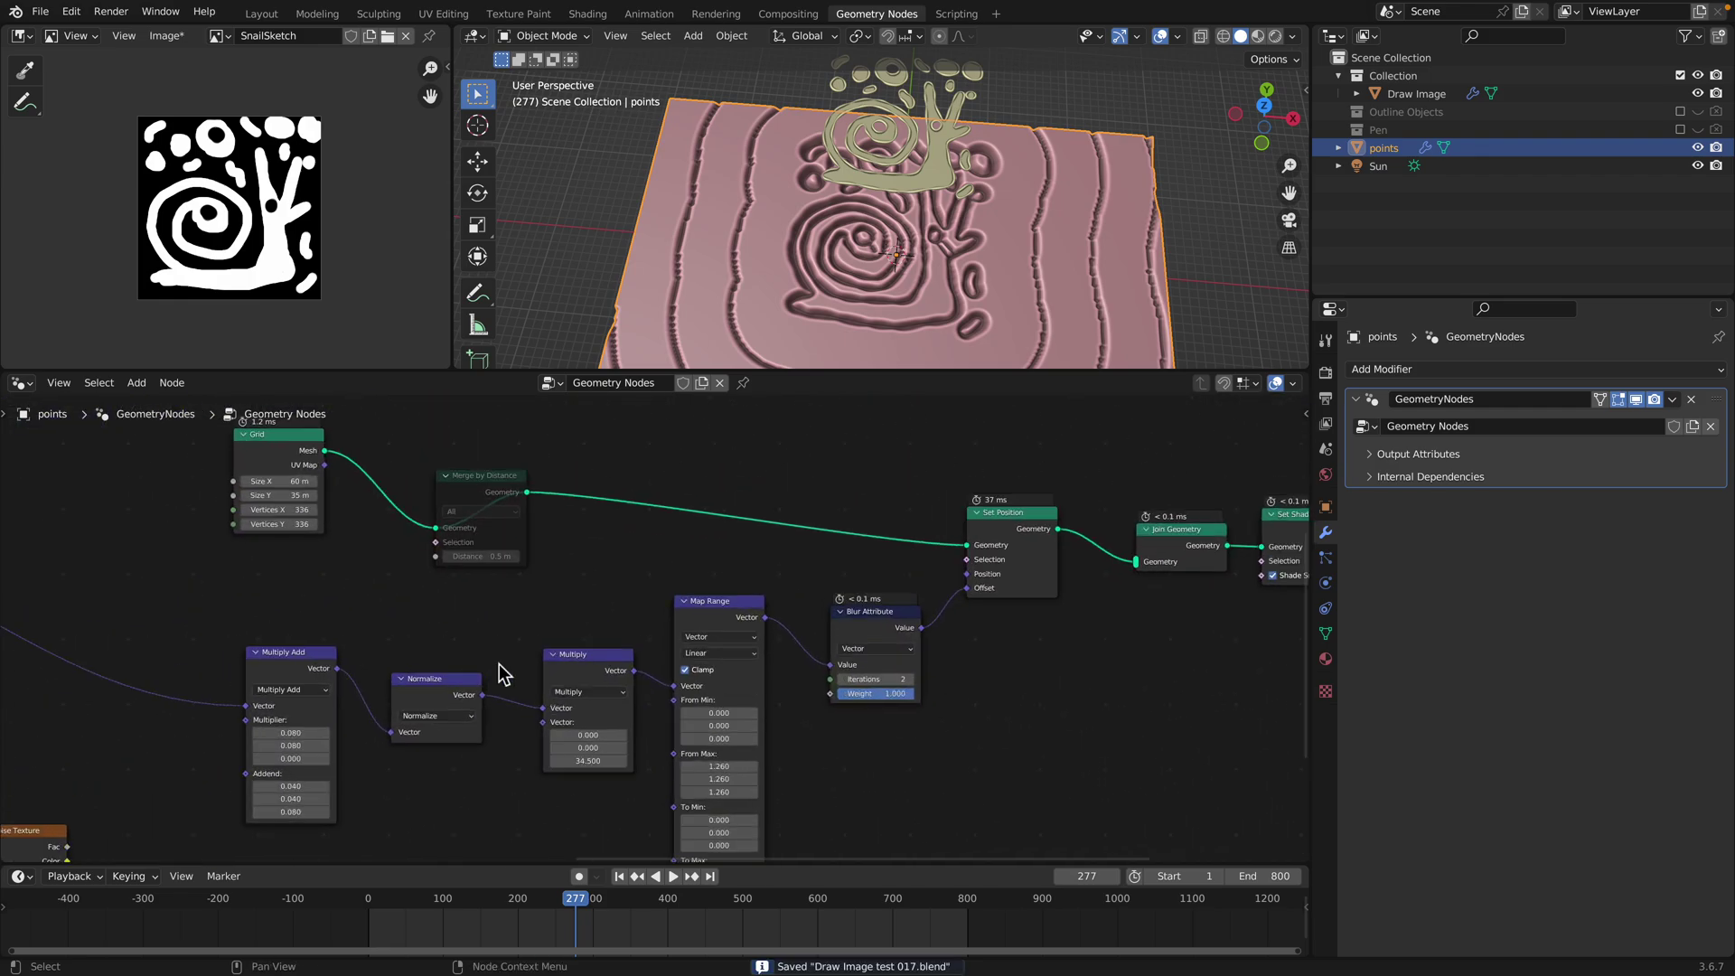
{"action": "left_click", "coordinate": [269, 666]}
{"action": "left_click", "coordinate": [411, 685]}
{"action": "left_click_drag", "start_coordinate": [555, 662], "coordinate": [547, 638]}
{"action": "left_click_drag", "start_coordinate": [717, 598], "coordinate": [700, 598]}
{"action": "middle_click_drag", "start_coordinate": [625, 588], "coordinate": [655, 531]}
Mute and unmute the Normalize node to compare its effect on the grid surface
{"action": "left_click", "coordinate": [440, 622]}
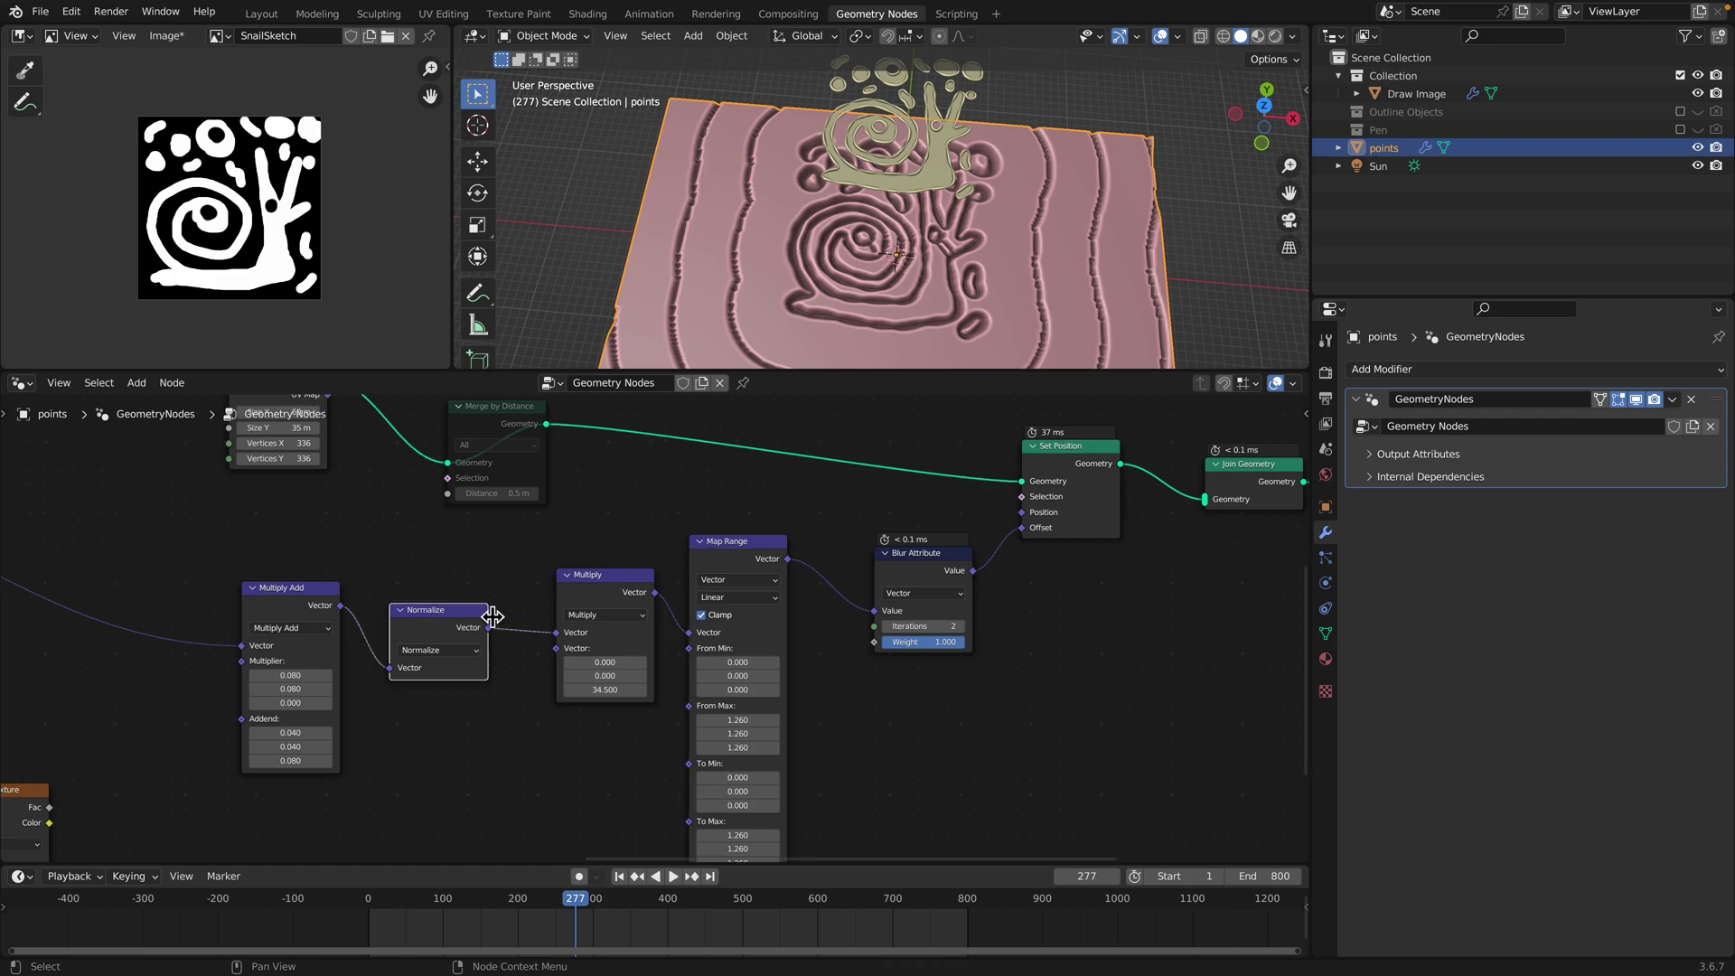
{"action": "key", "text": "m"}
{"action": "key", "text": "m"}
{"action": "scroll", "coordinate": [444, 636], "scroll_direction": "up", "scroll_amount": 1}
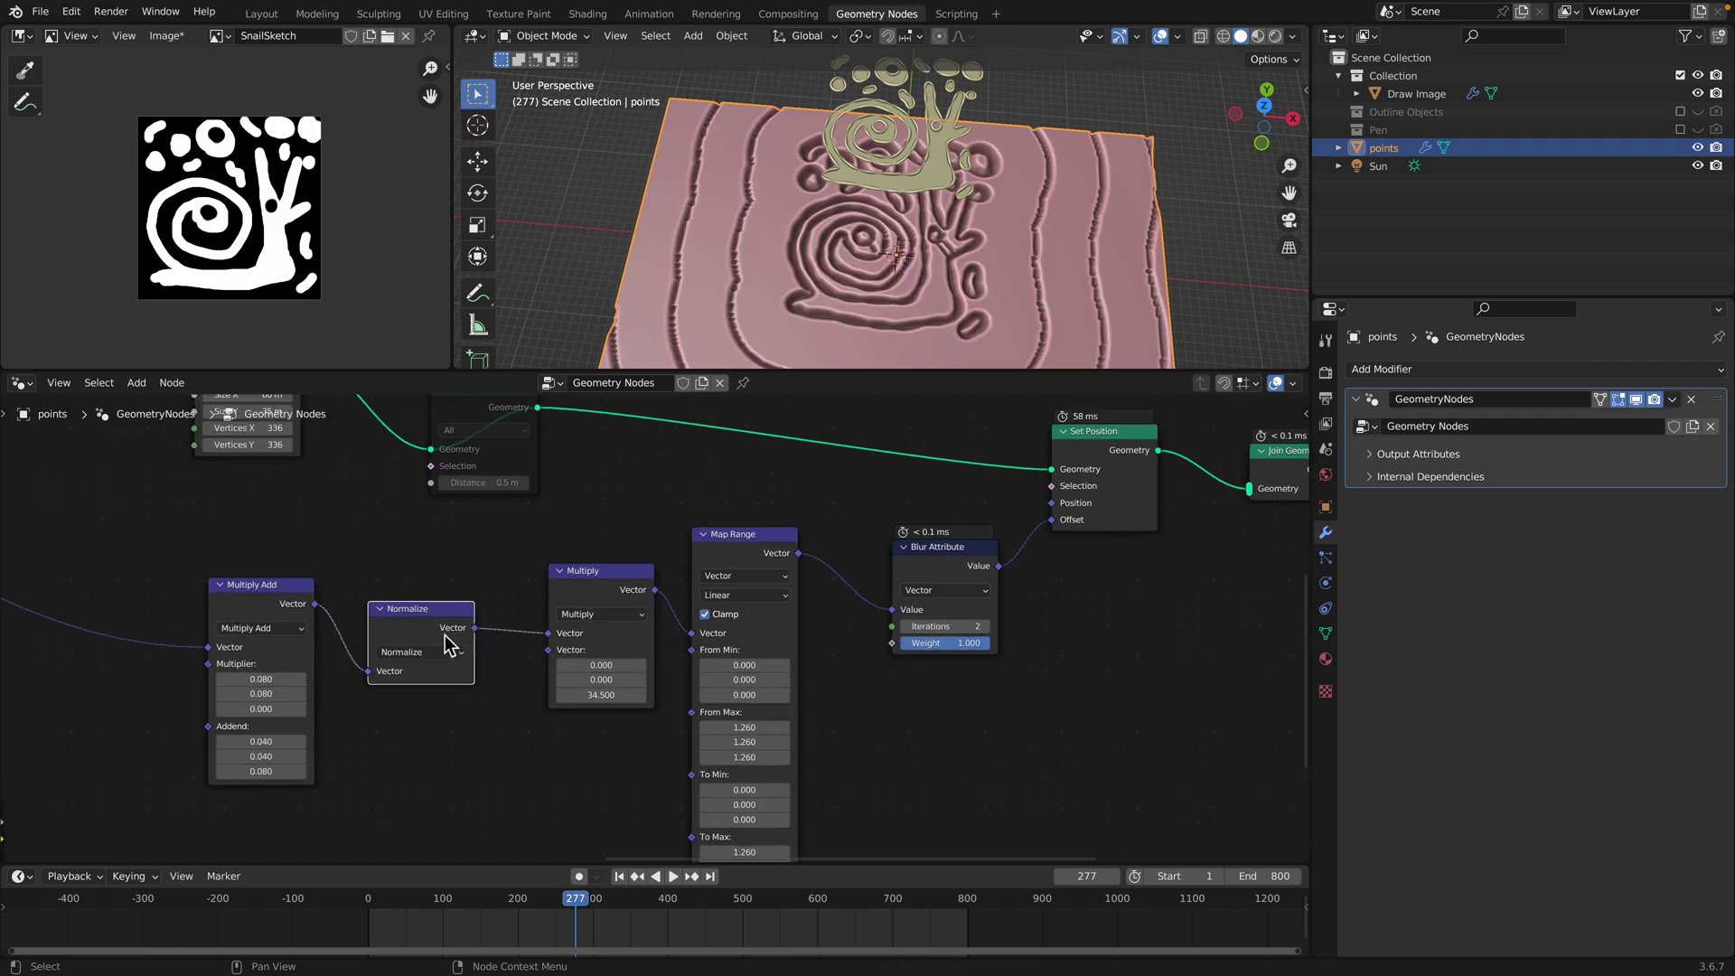
On the Multiply Add before Normalize, set the Addend to 0.120, 0.120, 0.160 and the Multiplier to -0.440, -0.440, -0.520
{"action": "left_click_drag", "start_coordinate": [267, 605], "coordinate": [252, 596]}
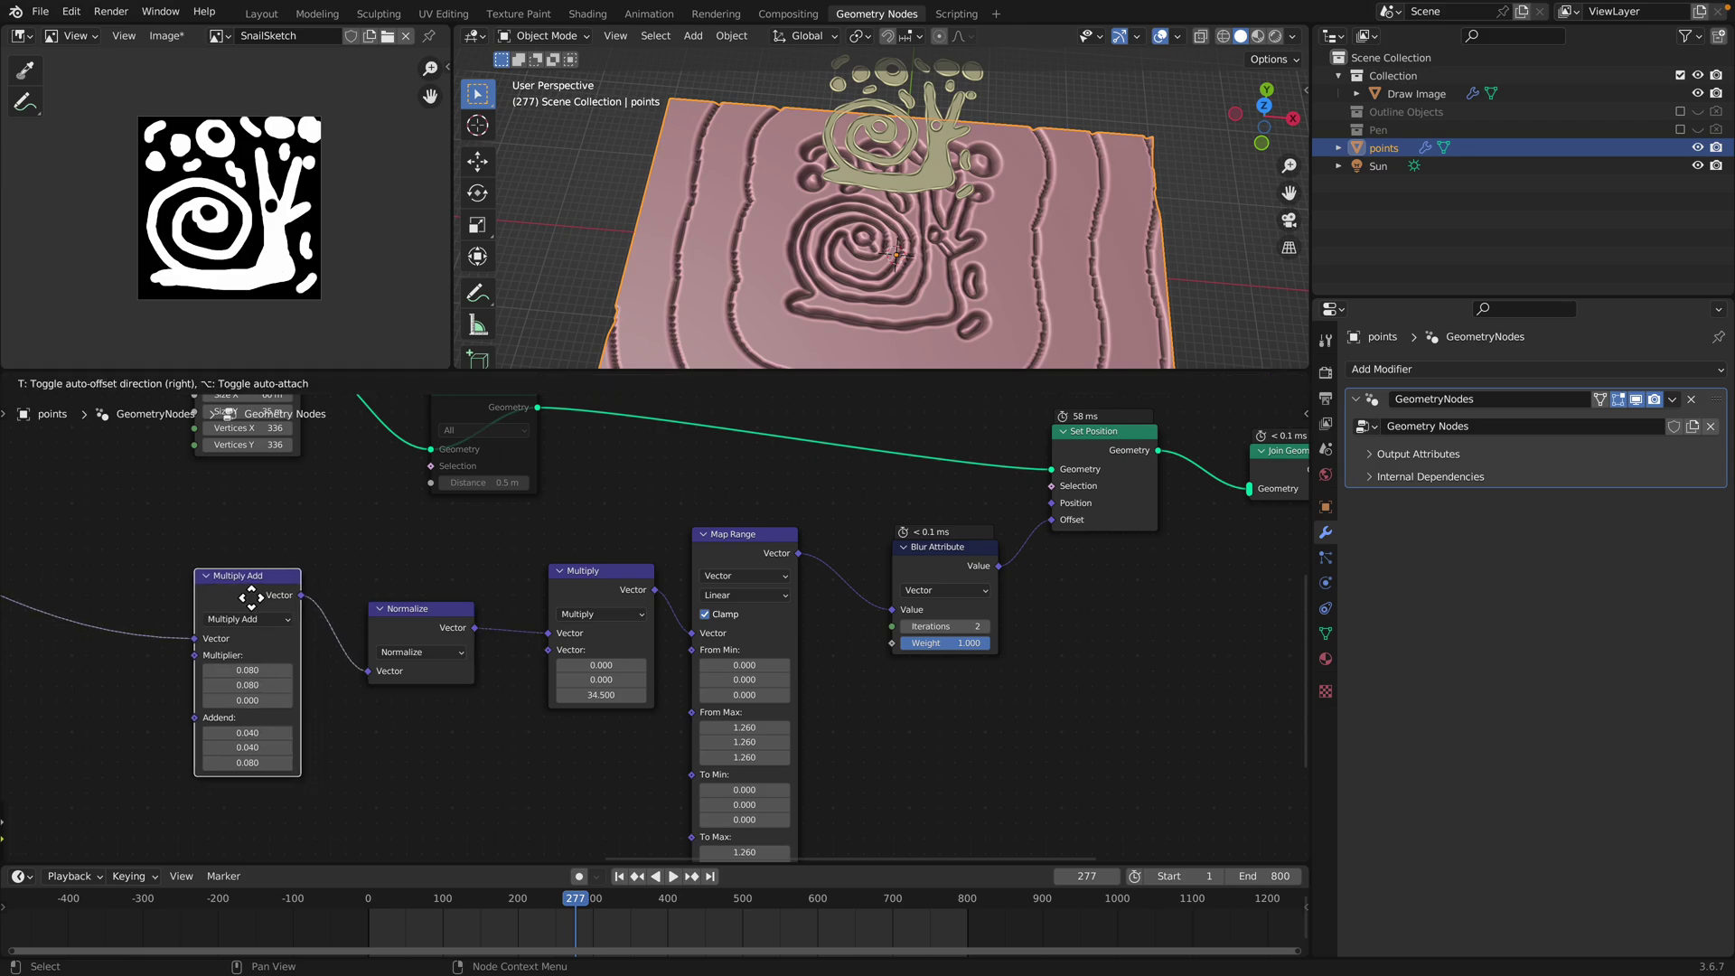
{"action": "scroll", "coordinate": [250, 602], "scroll_direction": "up", "scroll_amount": 1}
{"action": "left_click_drag", "start_coordinate": [244, 741], "coordinate": [284, 774], "text": "shift"}
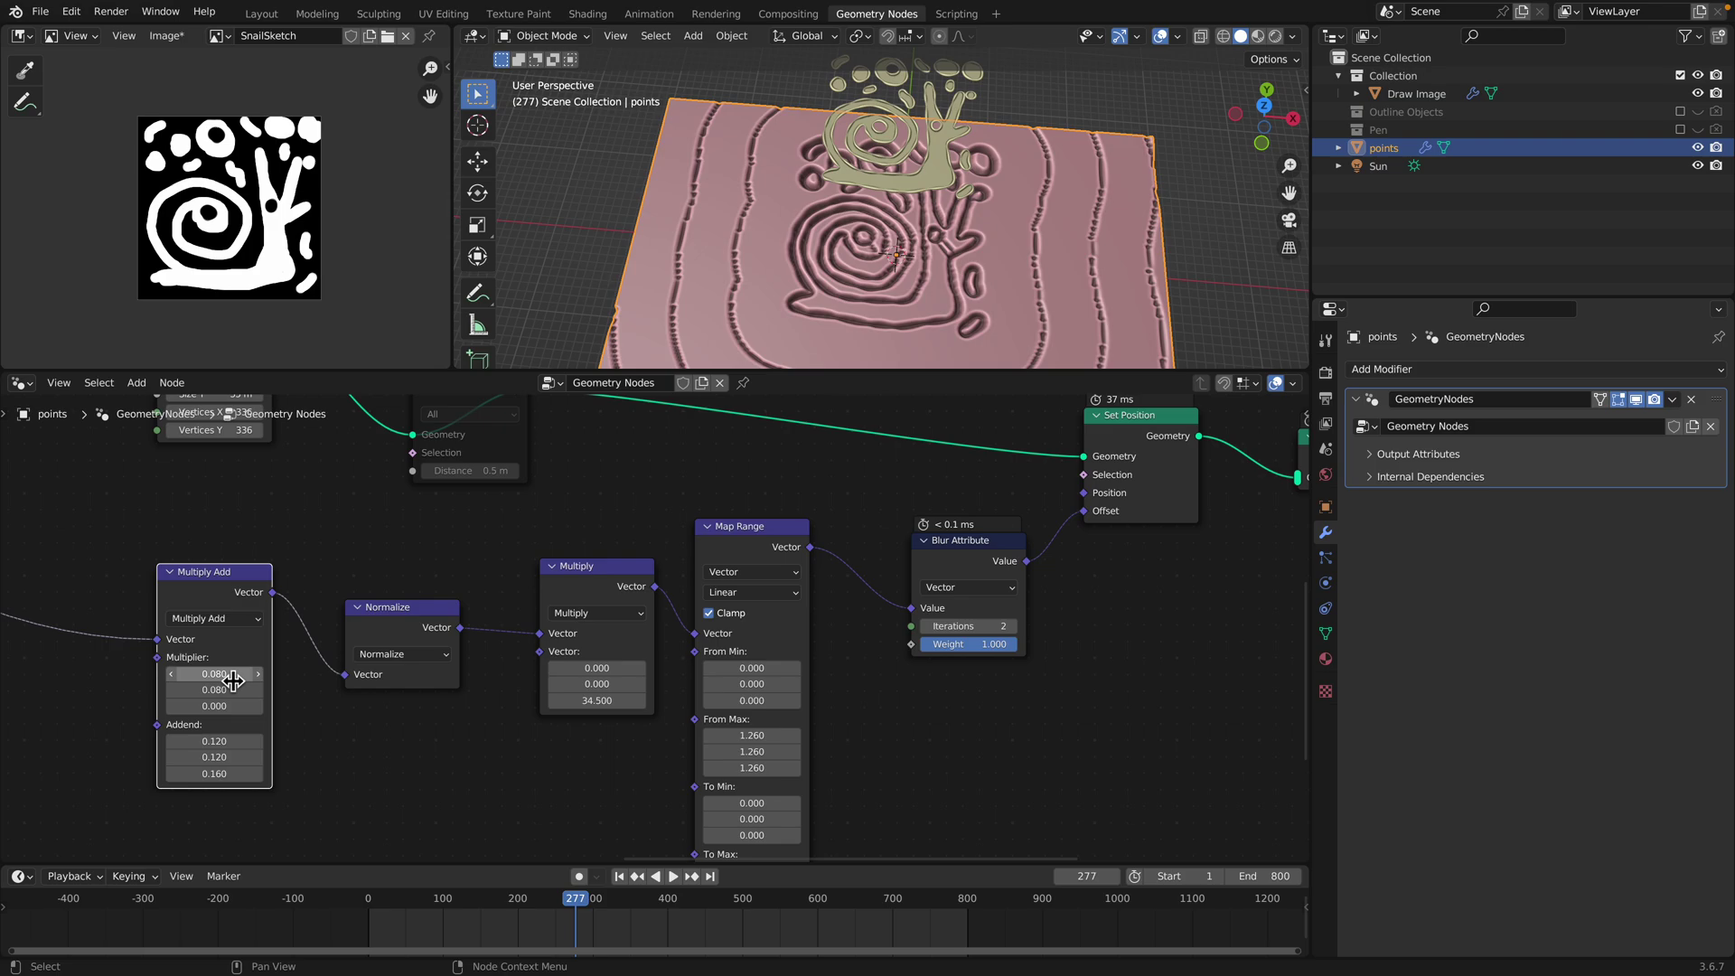
{"action": "left_click_drag", "start_coordinate": [232, 675], "coordinate": [165, 706], "text": "shift"}
Set the Z value of the Multiply node after Normalize to 10.160 and view the displaced surface from a lower angle
{"action": "double_click", "coordinate": [590, 703]}
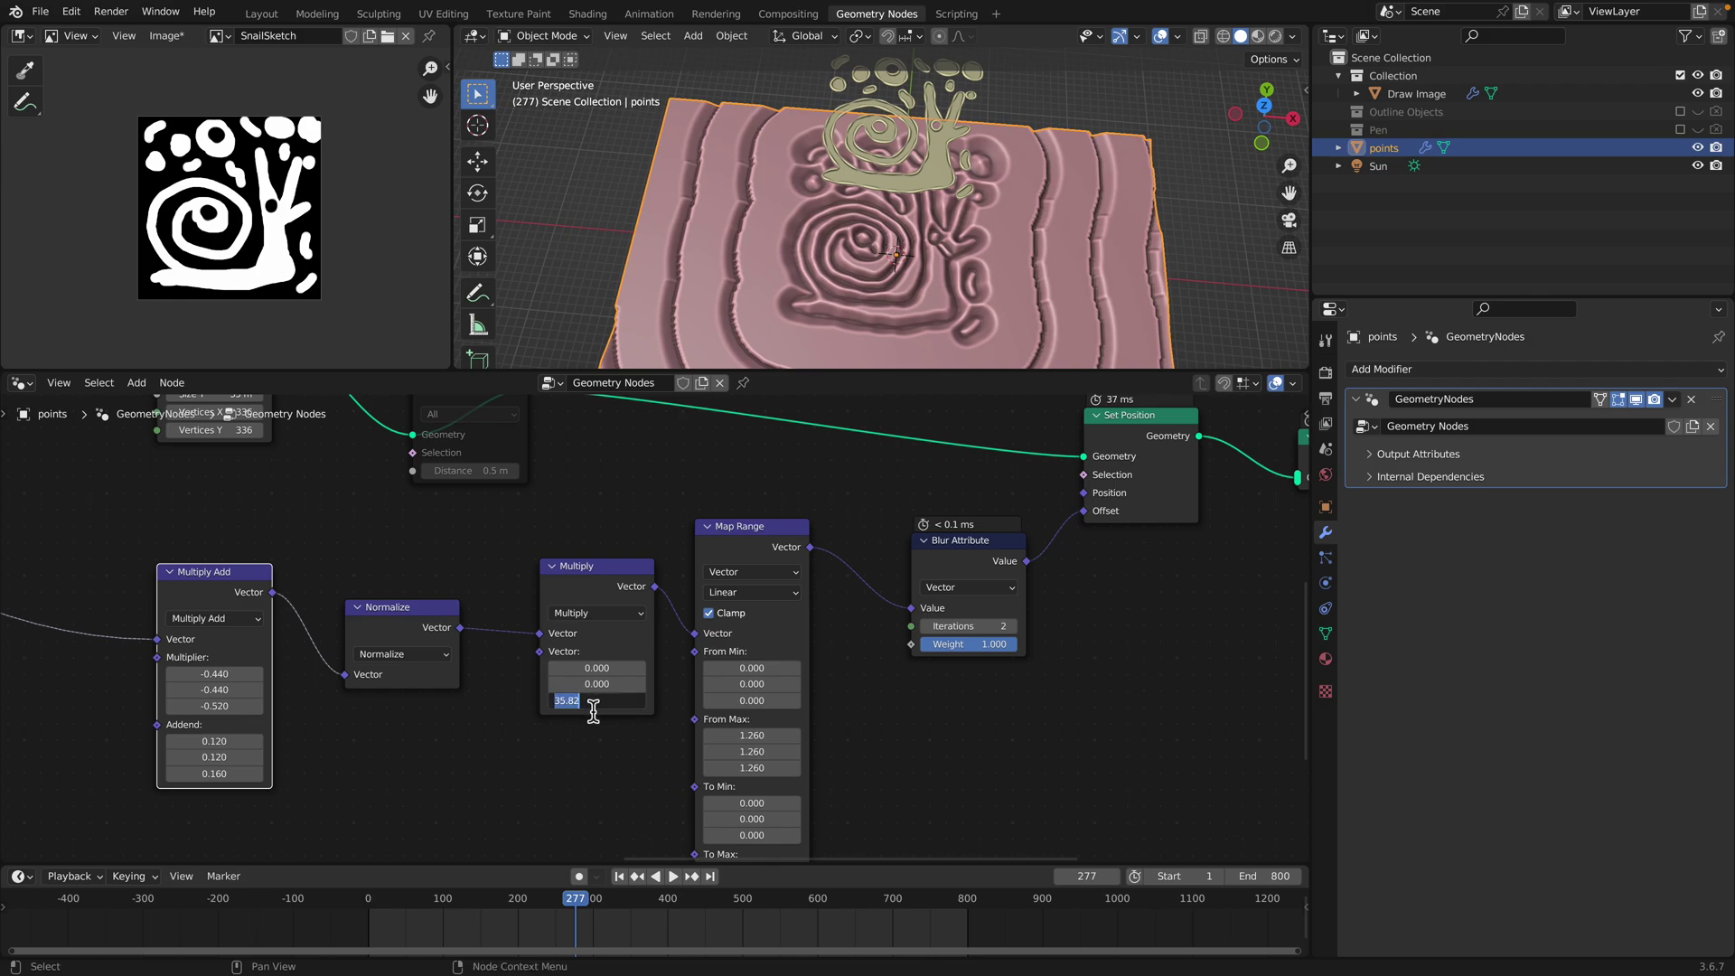
{"action": "type", "text": "1"}
{"action": "key", "text": "Return"}
{"action": "mouse_move", "coordinate": [598, 714]}
{"action": "left_mouse_down"}
{"action": "mouse_move", "coordinate": [696, 713]}
{"action": "mouse_move", "coordinate": [620, 723]}
{"action": "left_mouse_up"}
{"action": "mouse_move", "coordinate": [931, 226]}
{"action": "middle_mouse_down"}
{"action": "mouse_move", "coordinate": [952, 174]}
{"action": "mouse_move", "coordinate": [924, 204]}
{"action": "middle_mouse_up"}
{"action": "left_click_drag", "start_coordinate": [423, 614], "coordinate": [421, 608]}
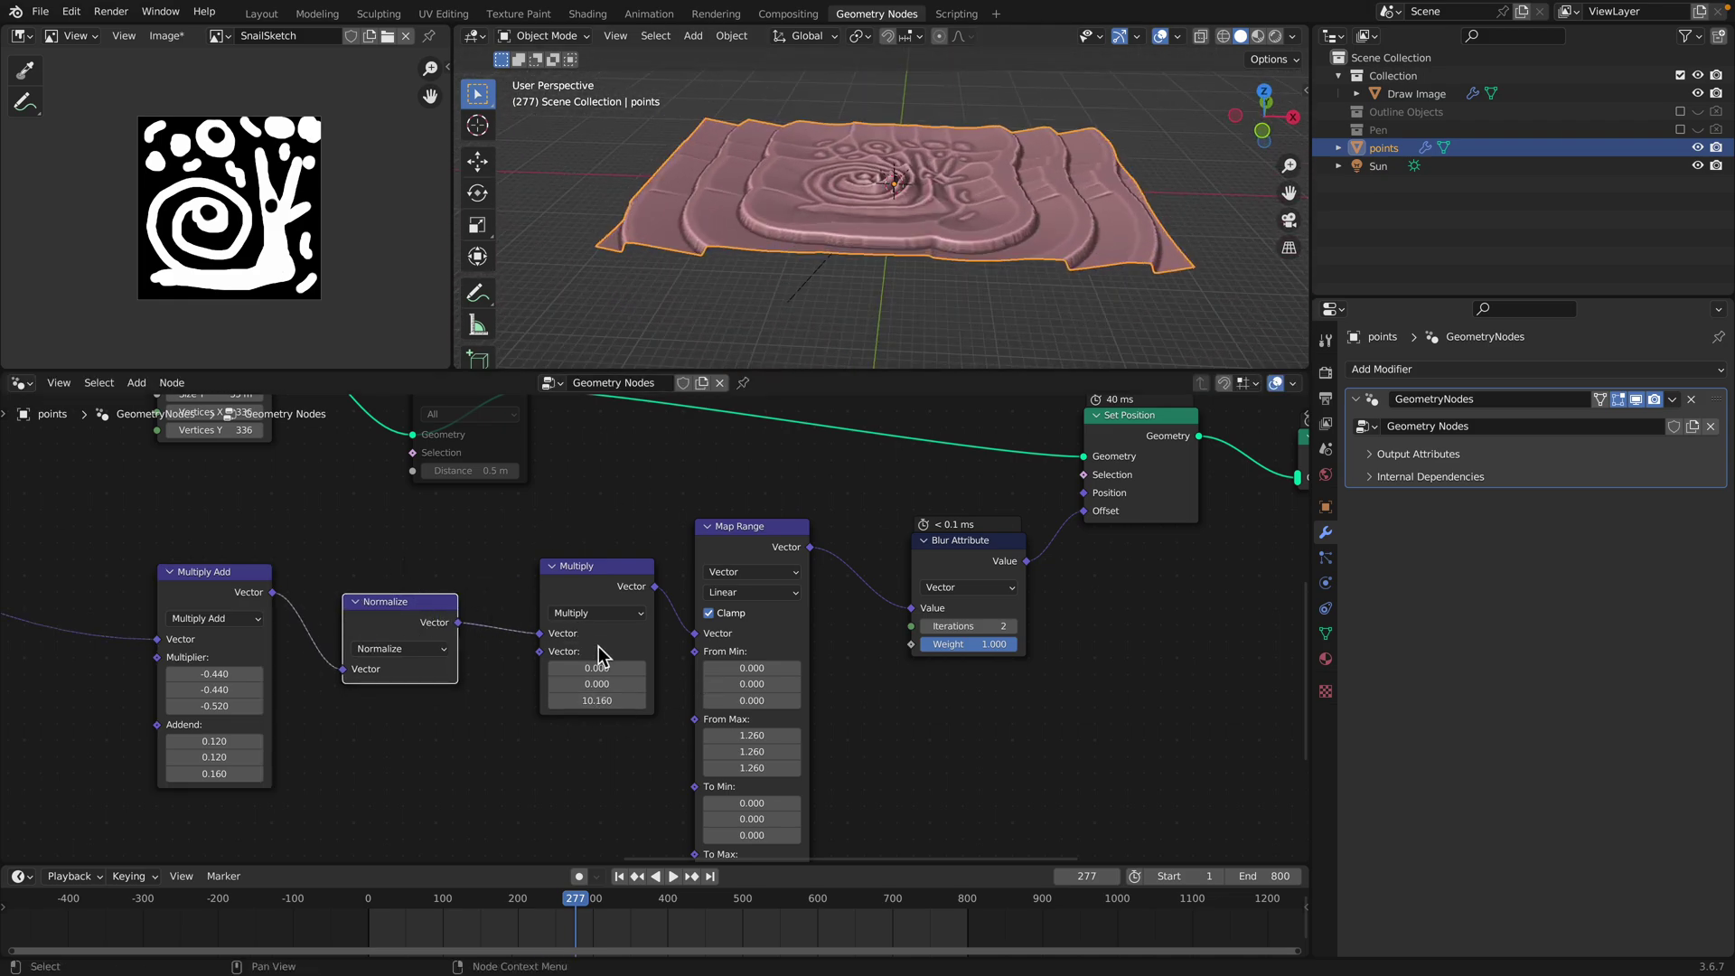
Set the Z value of the Multiply node after Normalize to 12.560 and view the displaced surface from a higher angle
{"action": "mouse_move", "coordinate": [597, 701]}
{"action": "left_mouse_down"}
{"action": "mouse_move", "coordinate": [565, 702]}
{"action": "mouse_move", "coordinate": [653, 684]}
{"action": "mouse_move", "coordinate": [554, 684]}
{"action": "mouse_move", "coordinate": [610, 682]}
{"action": "left_mouse_up"}
{"action": "key", "text": "Return"}
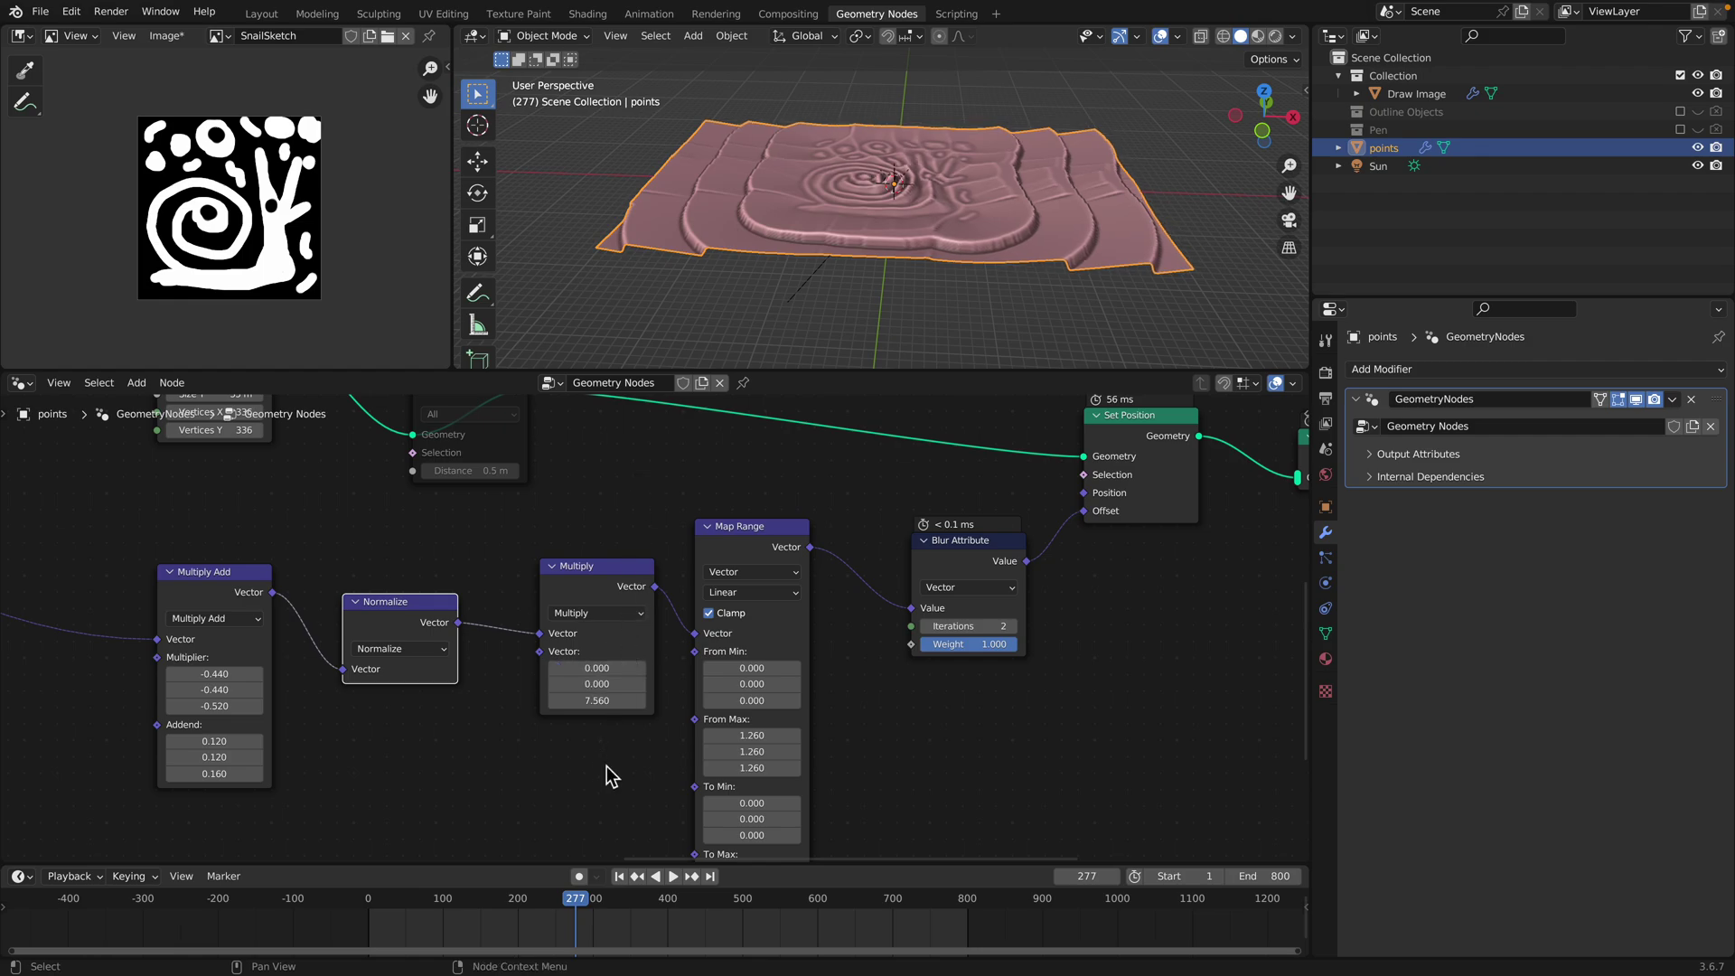
{"action": "middle_click_drag", "start_coordinate": [603, 732], "coordinate": [600, 754]}
{"action": "mouse_move", "coordinate": [594, 723]}
{"action": "left_mouse_down"}
{"action": "mouse_move", "coordinate": [713, 723]}
{"action": "mouse_move", "coordinate": [579, 722]}
{"action": "left_mouse_up"}
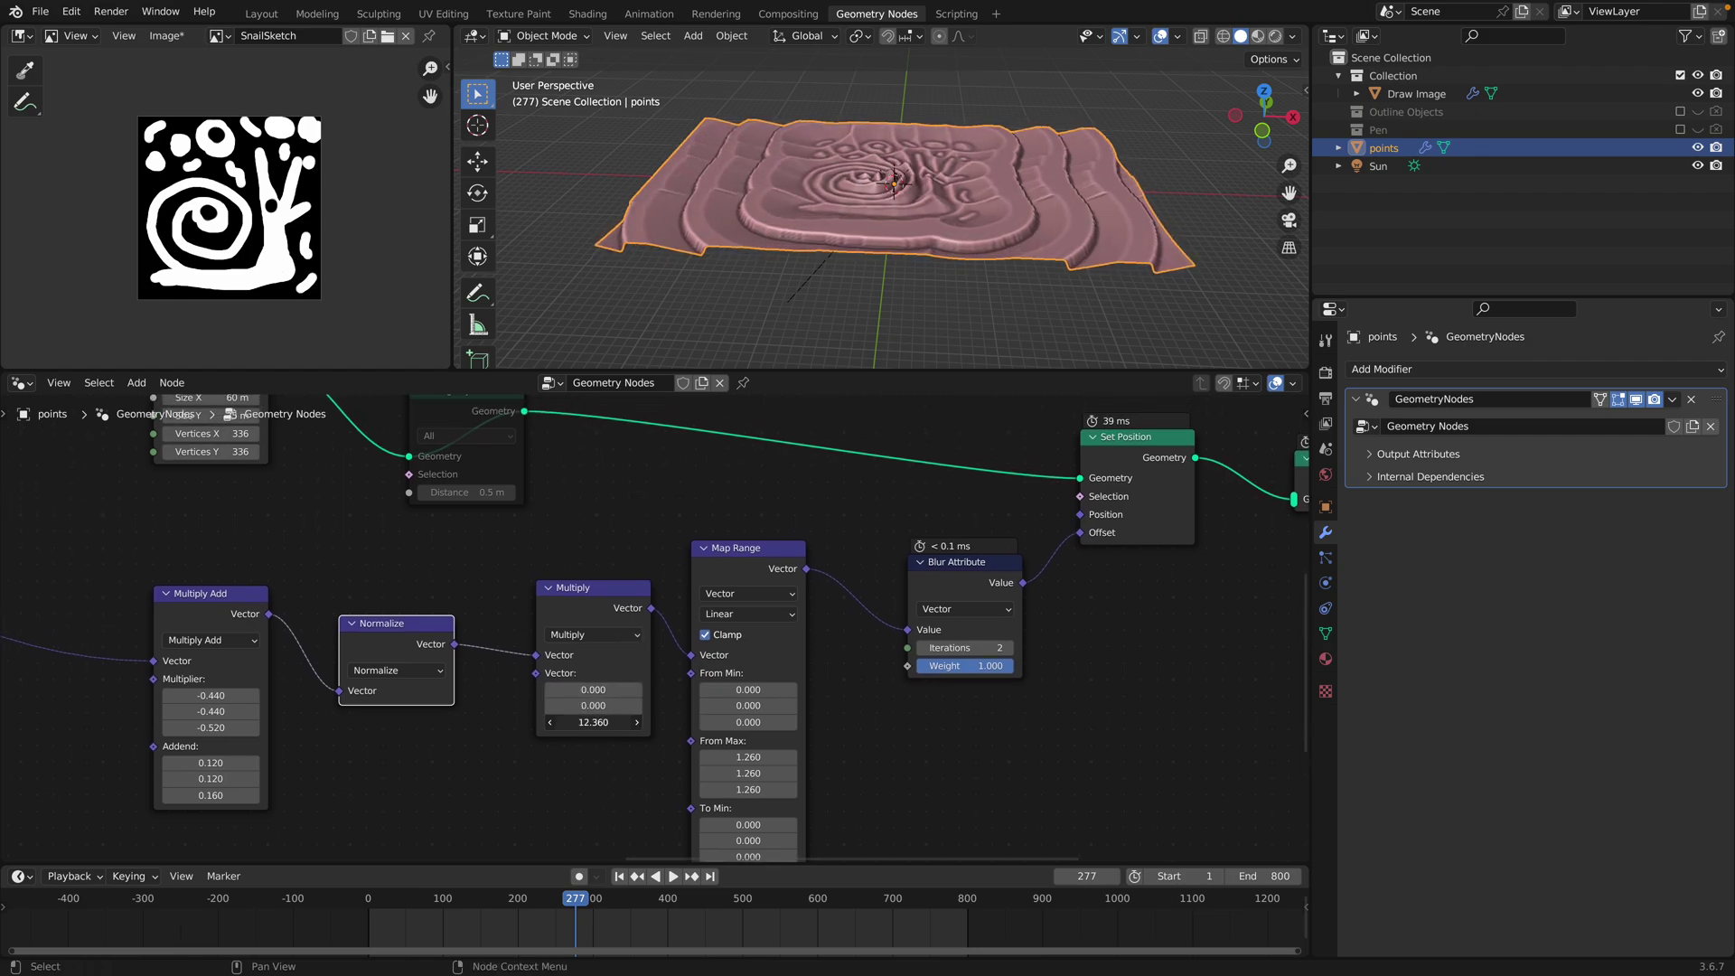
{"action": "middle_click_drag", "start_coordinate": [912, 269], "coordinate": [923, 364]}
Set the Map Range node's From Max to 1.000 on all three axes
{"action": "left_click_drag", "start_coordinate": [778, 550], "coordinate": [783, 510]}
{"action": "middle_click_drag", "start_coordinate": [777, 639], "coordinate": [737, 568]}
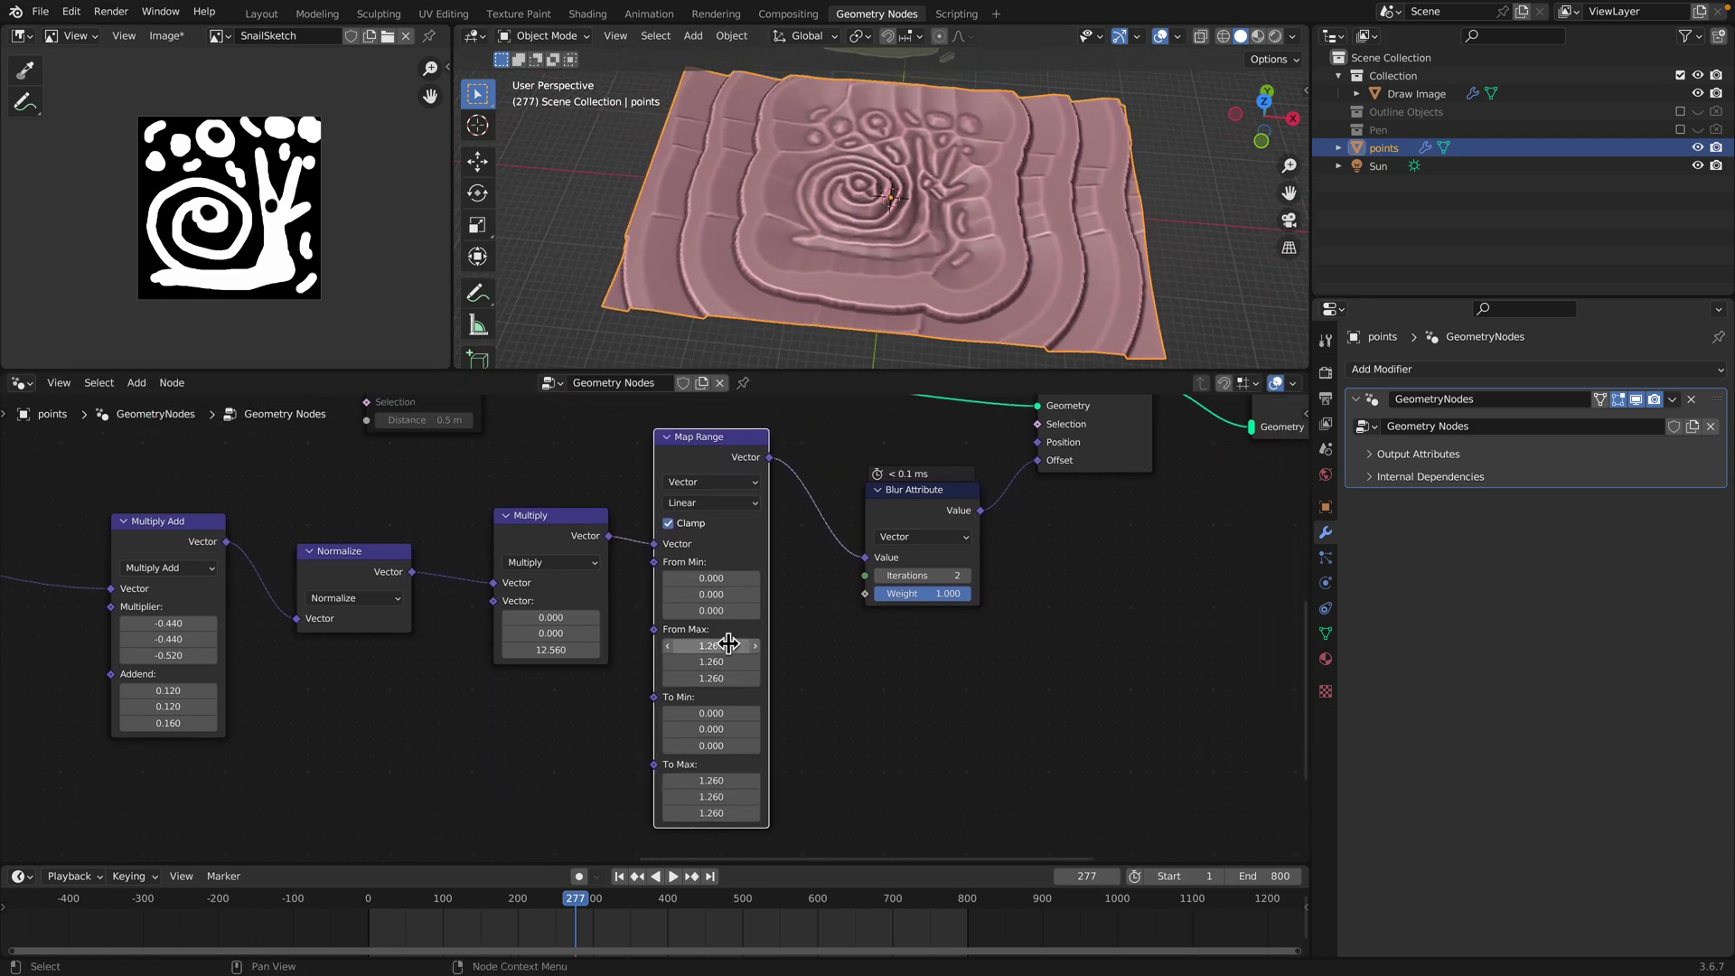
{"action": "key", "text": "BackSpace"}
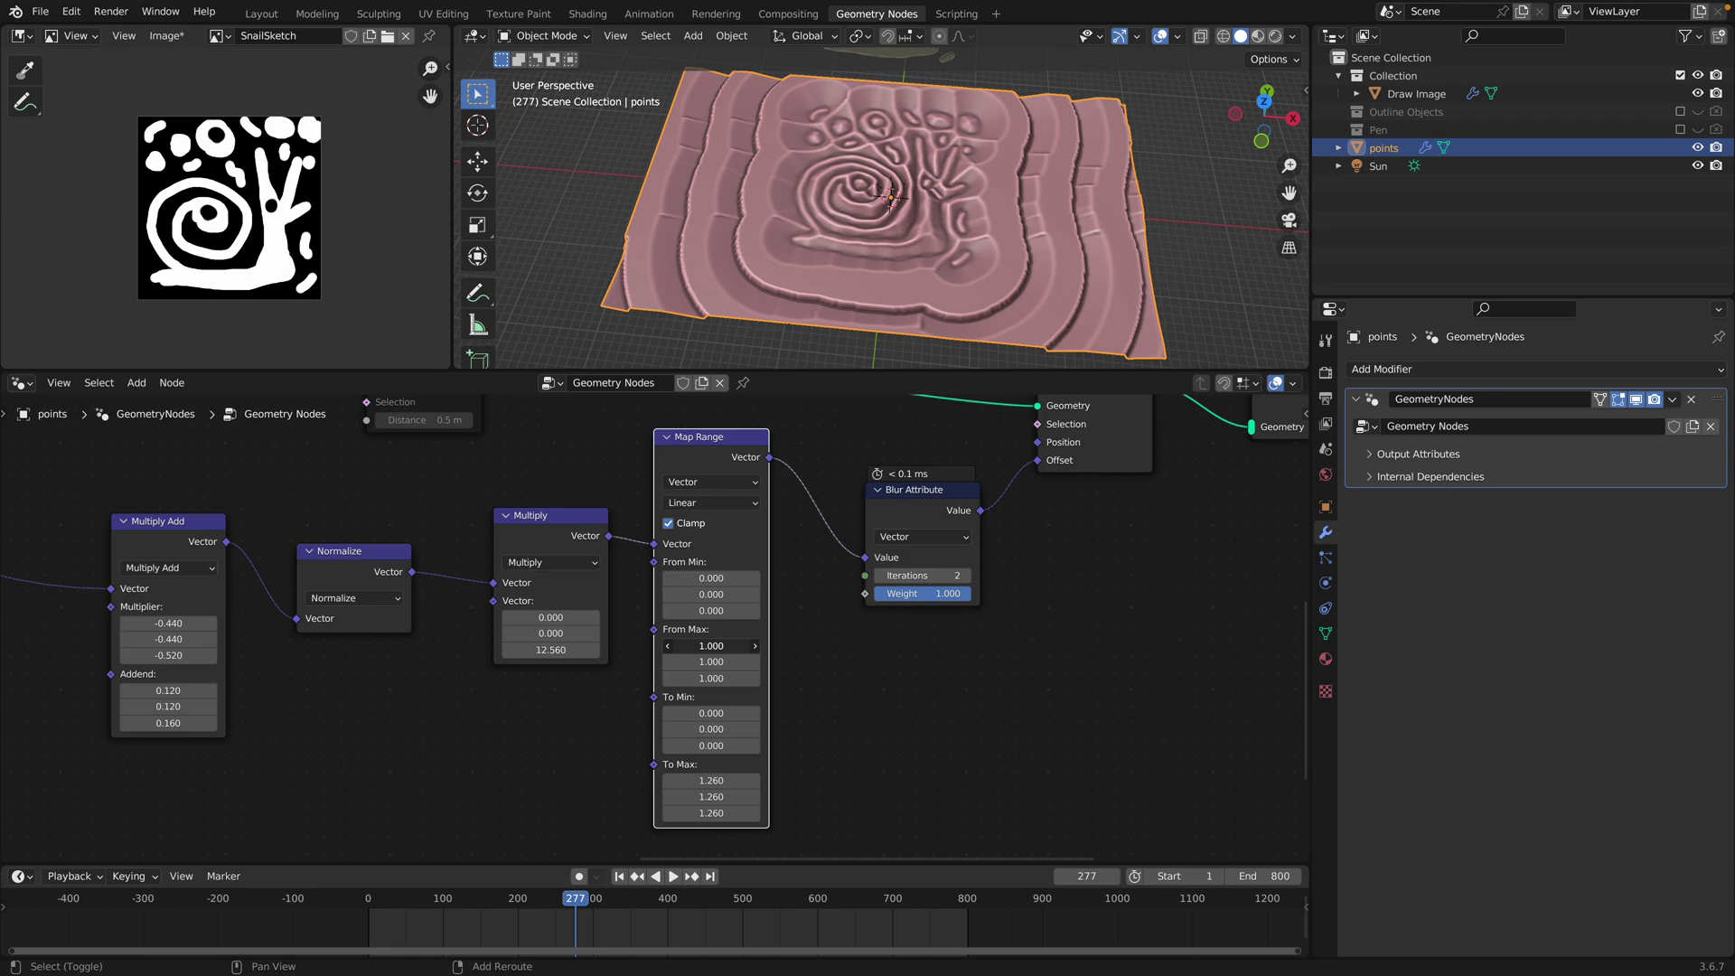
{"action": "mouse_move", "coordinate": [714, 646]}
{"action": "left_mouse_down"}
{"action": "mouse_move", "coordinate": [760, 651]}
{"action": "mouse_move", "coordinate": [723, 678]}
{"action": "left_mouse_up"}
{"action": "type", "text": "1"}
{"action": "key", "text": "Return"}
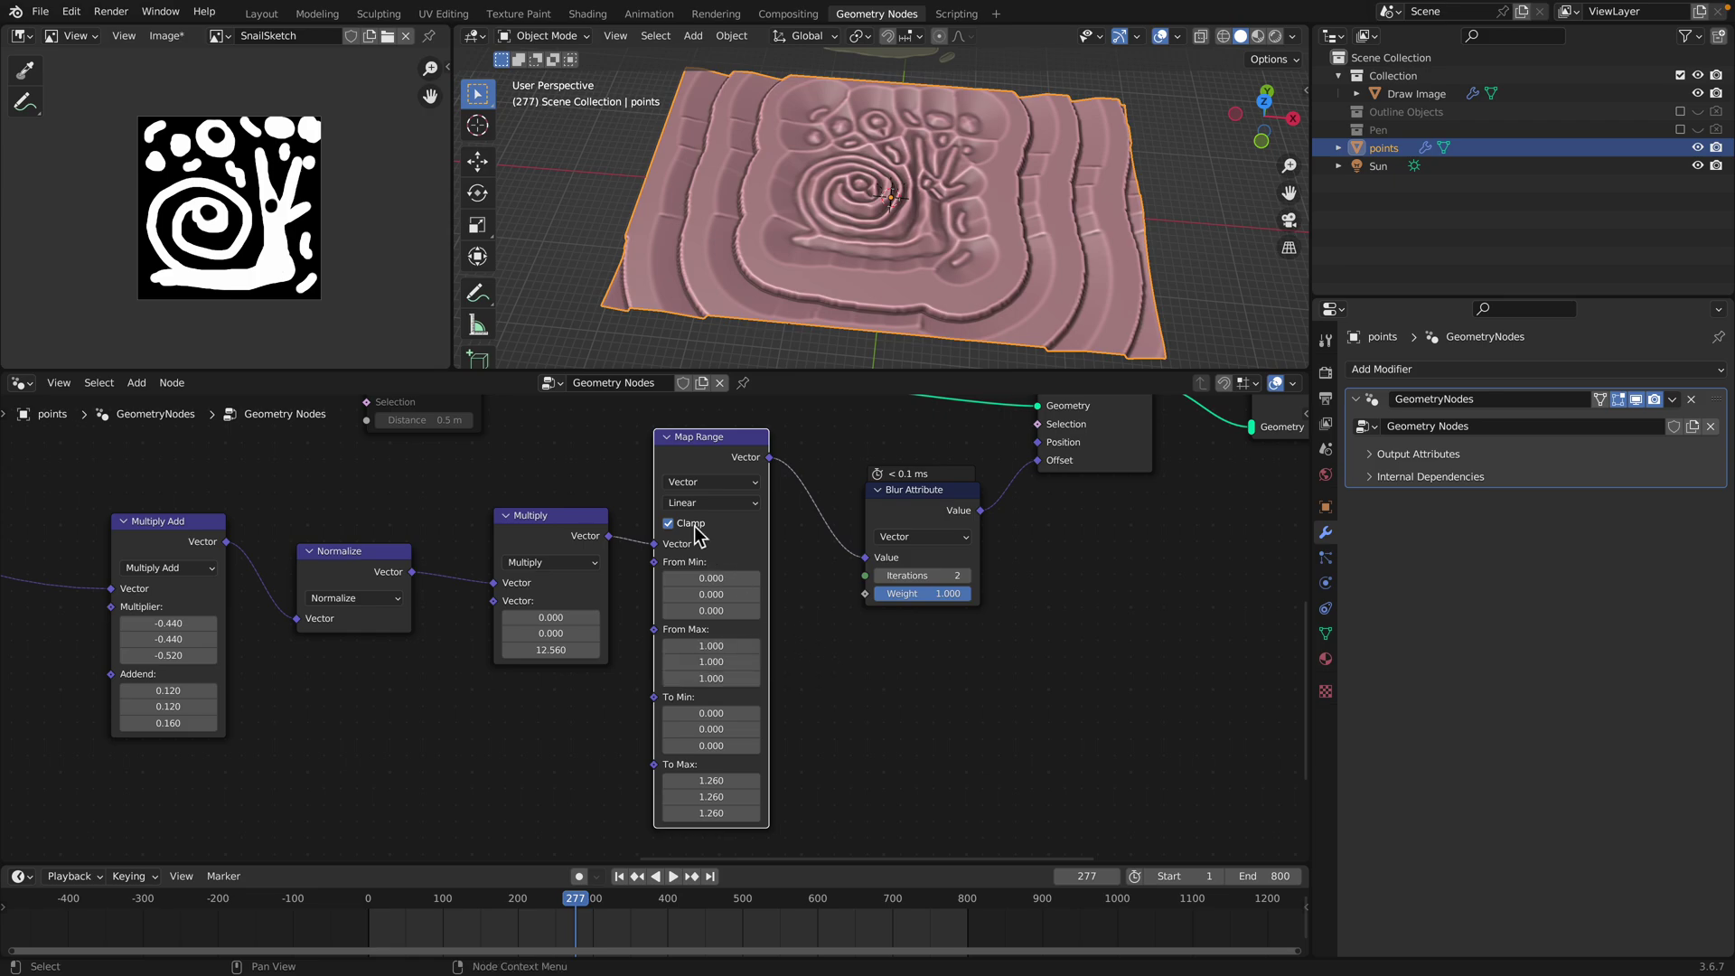
Turn Clamp off and back on in the Map Range node to compare its effect on the surface
{"action": "left_click", "coordinate": [695, 525]}
{"action": "middle_click_drag", "start_coordinate": [795, 360], "coordinate": [825, 453]}
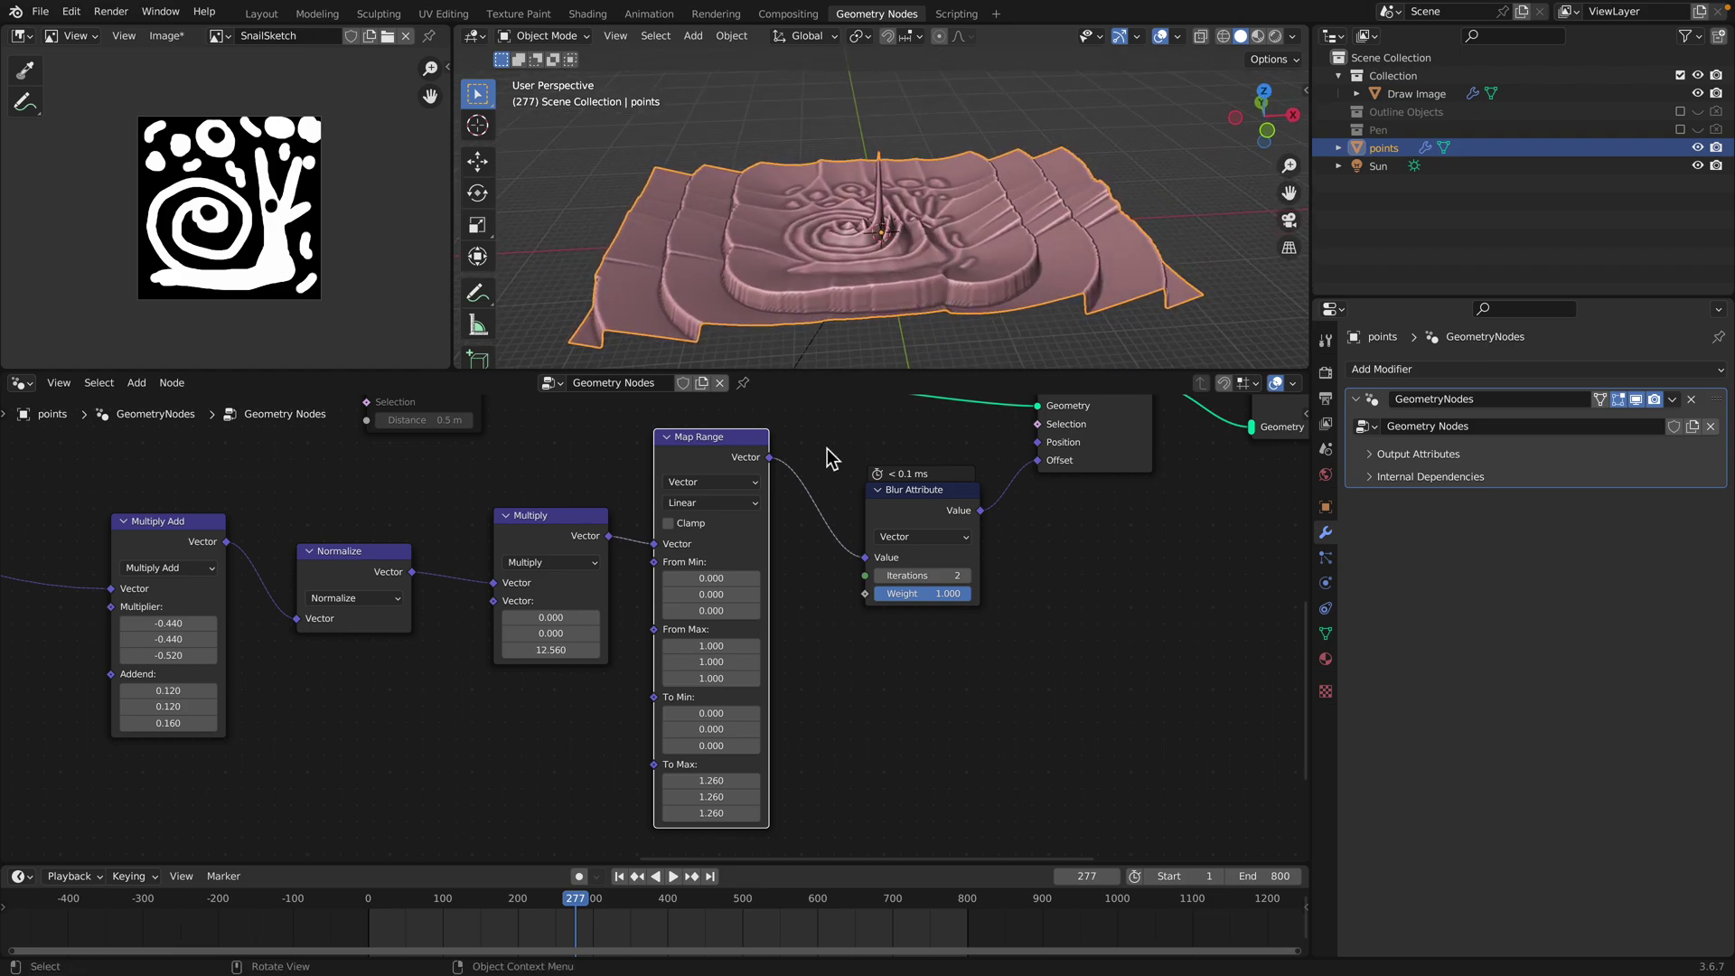
{"action": "left_click", "coordinate": [691, 524]}
Set the Map Range's From Max to 1.680 and To Max to 1.340 on all axes, and check the ripples up to frame 545
{"action": "mouse_move", "coordinate": [711, 646]}
{"action": "left_mouse_down"}
{"action": "mouse_move", "coordinate": [698, 677]}
{"action": "mouse_move", "coordinate": [721, 647]}
{"action": "left_mouse_up"}
{"action": "mouse_move", "coordinate": [720, 783]}
{"action": "left_mouse_down"}
{"action": "mouse_move", "coordinate": [723, 813]}
{"action": "mouse_move", "coordinate": [768, 814]}
{"action": "mouse_move", "coordinate": [723, 813]}
{"action": "left_mouse_up"}
{"action": "middle_click_drag", "start_coordinate": [868, 253], "coordinate": [864, 331]}
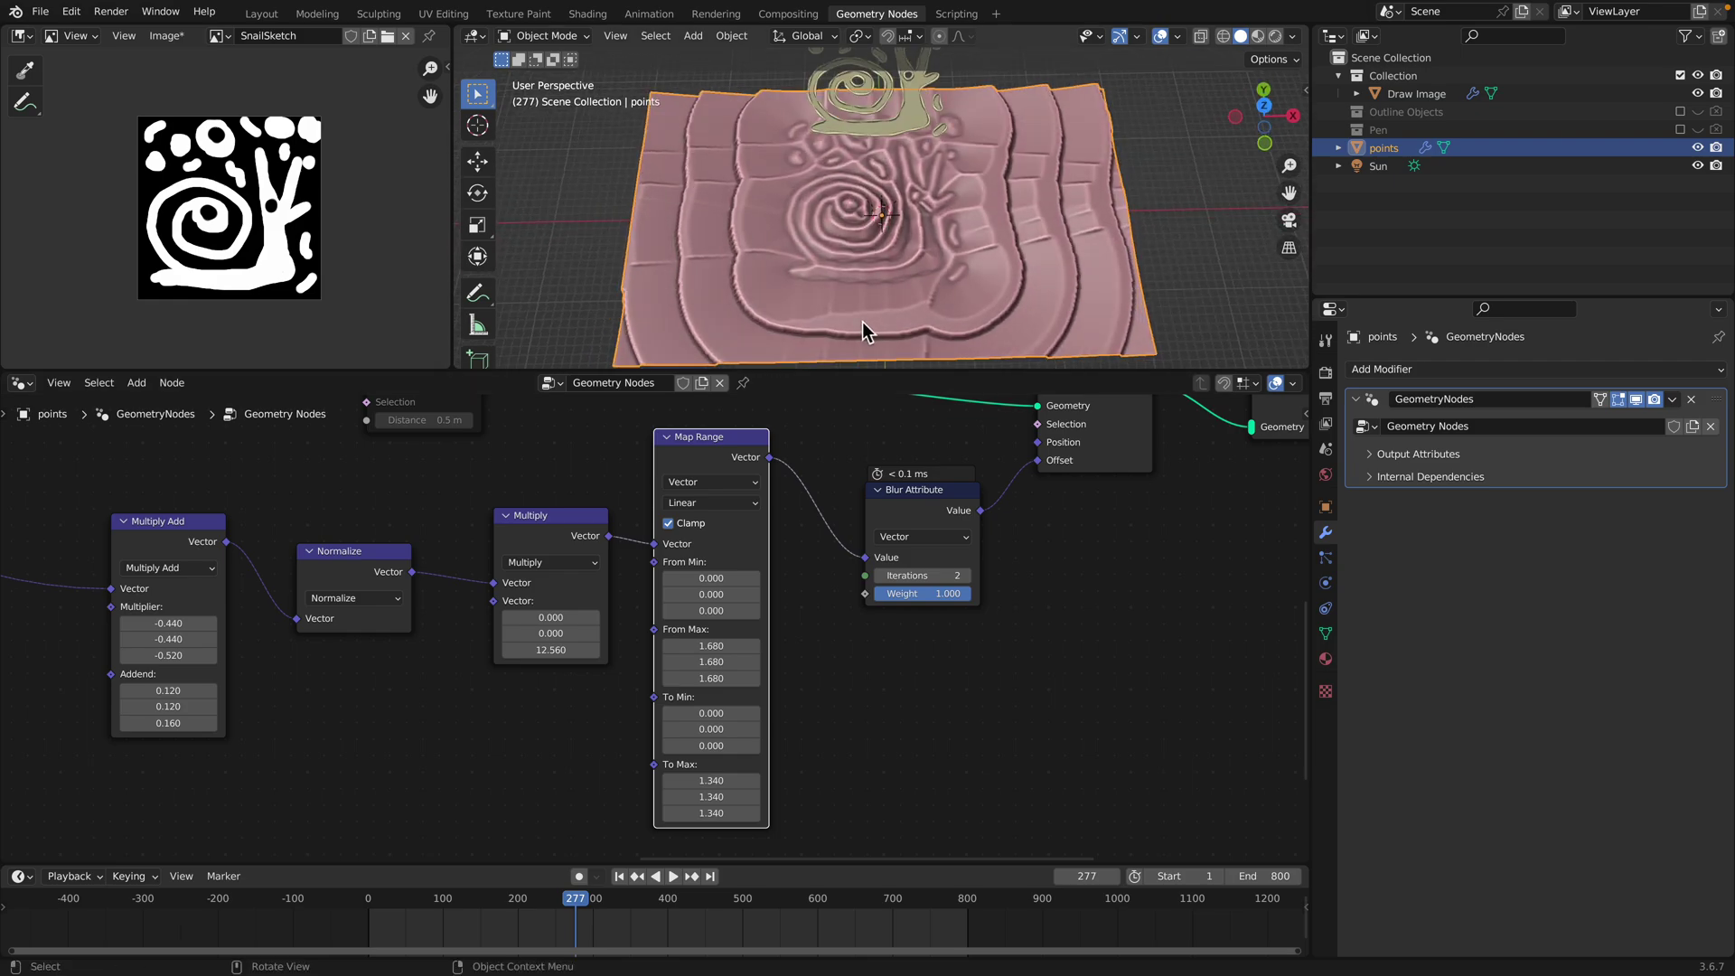
{"action": "left_click_drag", "start_coordinate": [377, 904], "coordinate": [462, 902]}
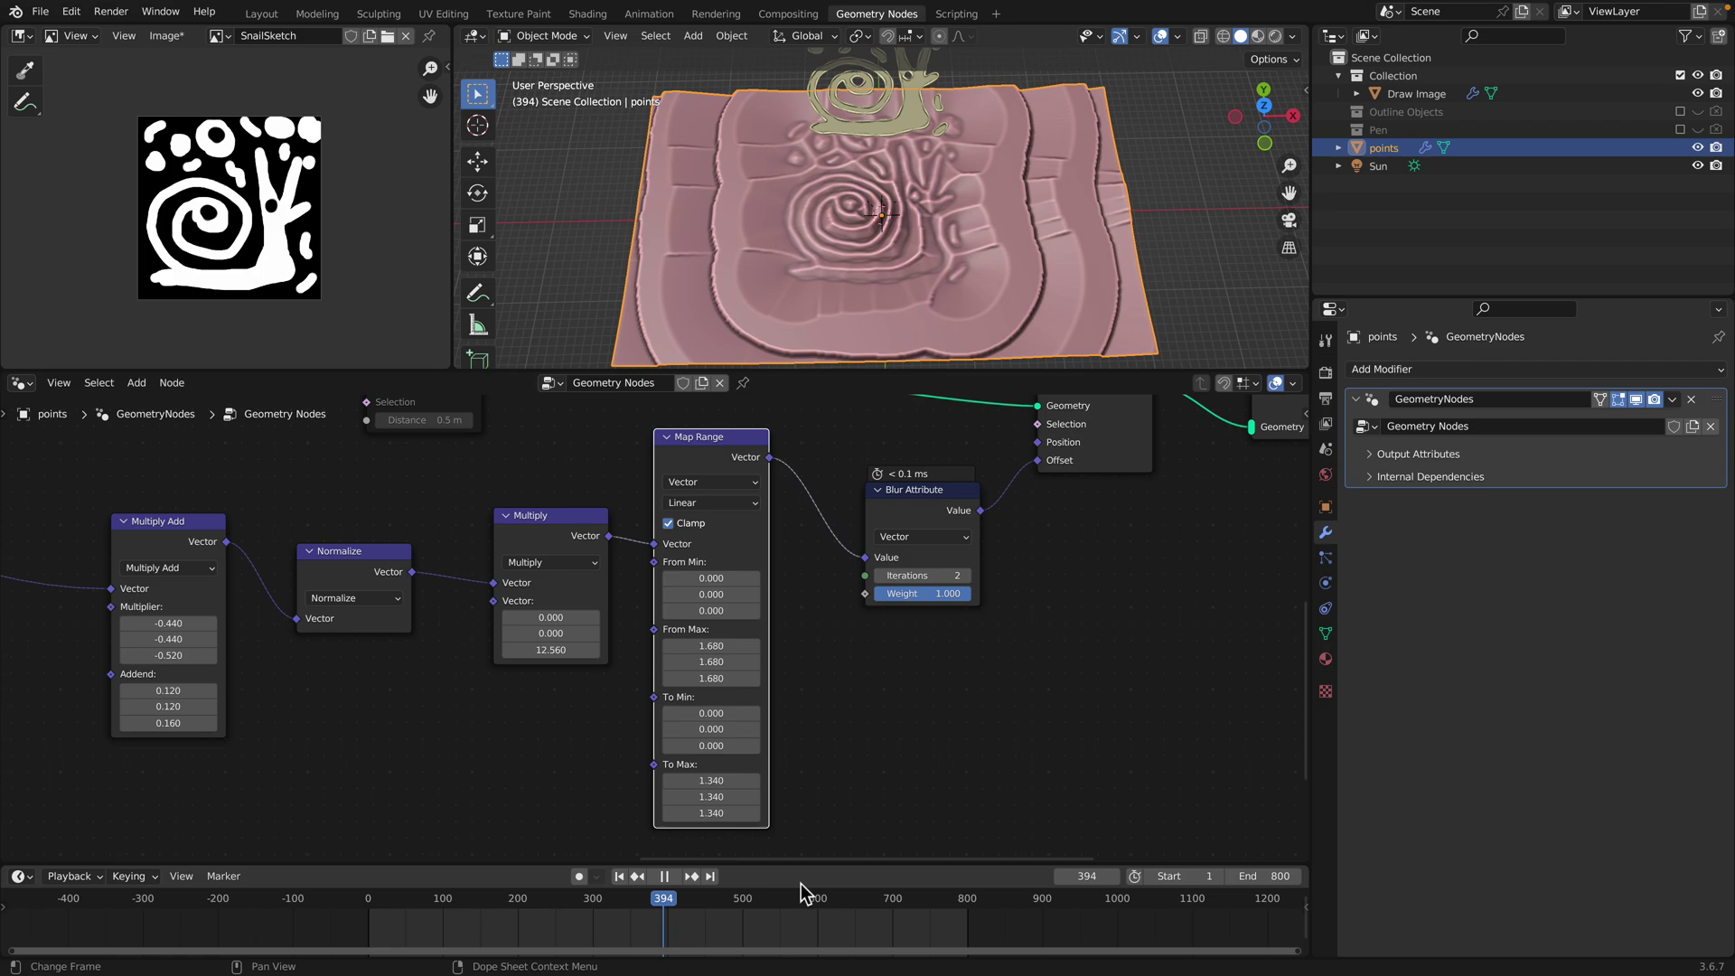
{"action": "mouse_move", "coordinate": [745, 882]}
{"action": "left_mouse_down"}
{"action": "mouse_move", "coordinate": [963, 886]}
{"action": "mouse_move", "coordinate": [776, 880]}
{"action": "left_mouse_up"}
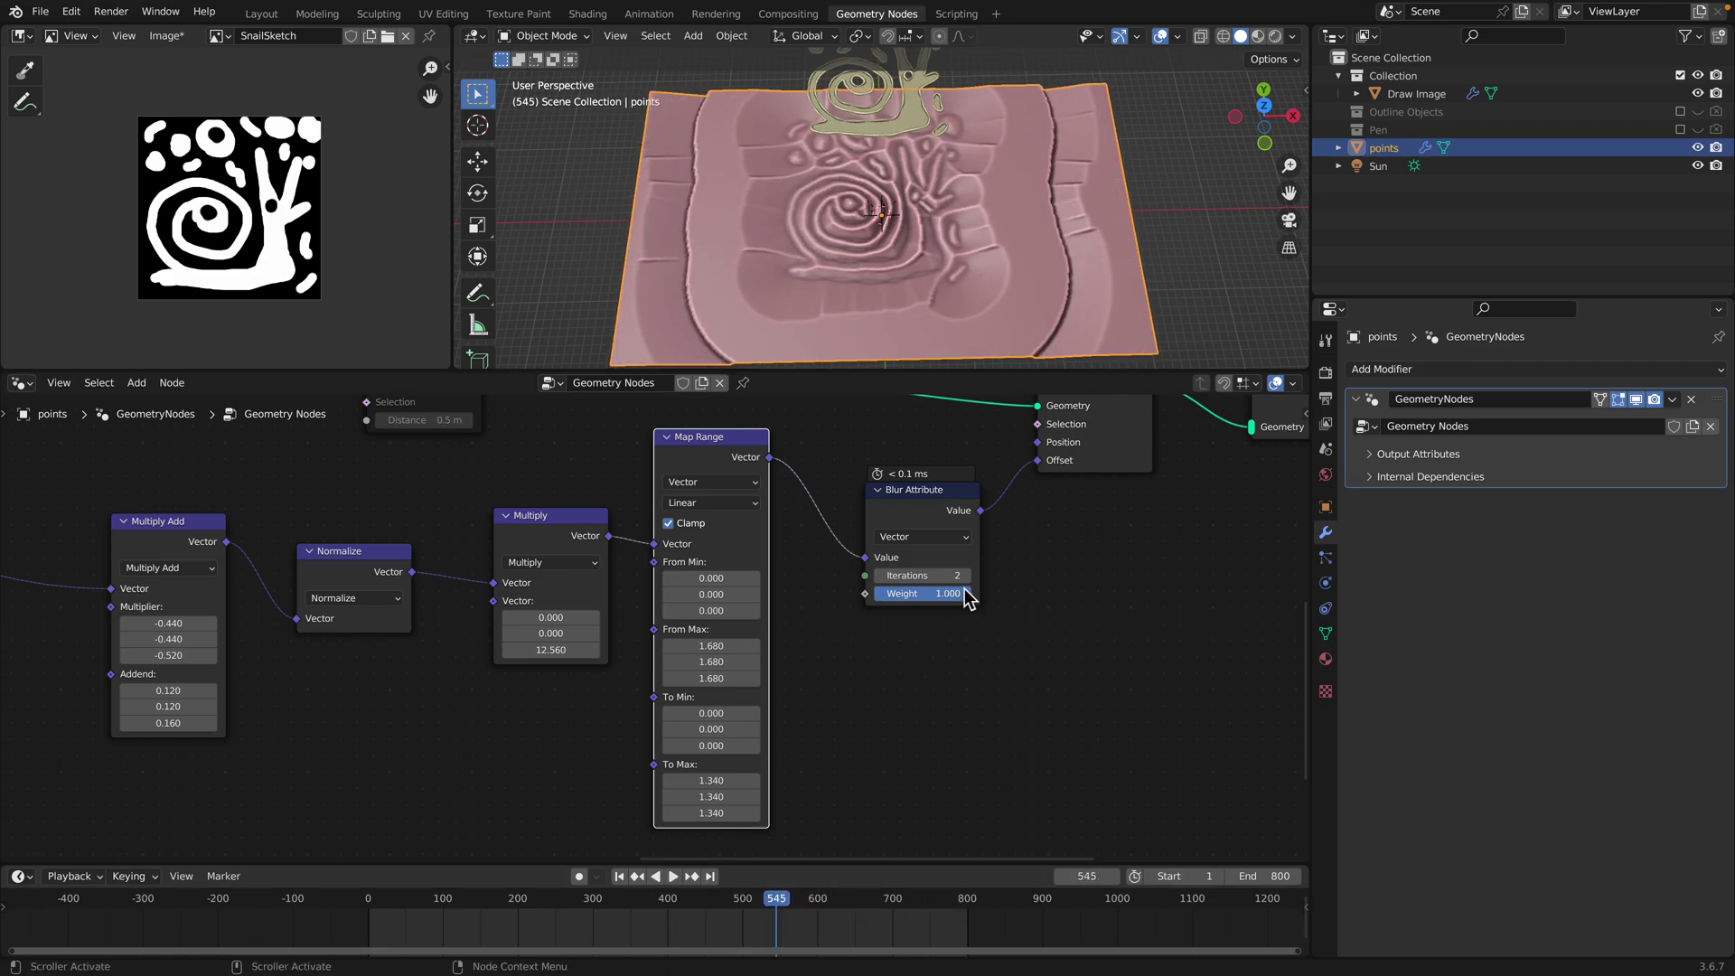
Set the Blur Attribute node to 16 iterations with a weight of 0.450
{"action": "left_click_drag", "start_coordinate": [962, 576], "coordinate": [965, 577]}
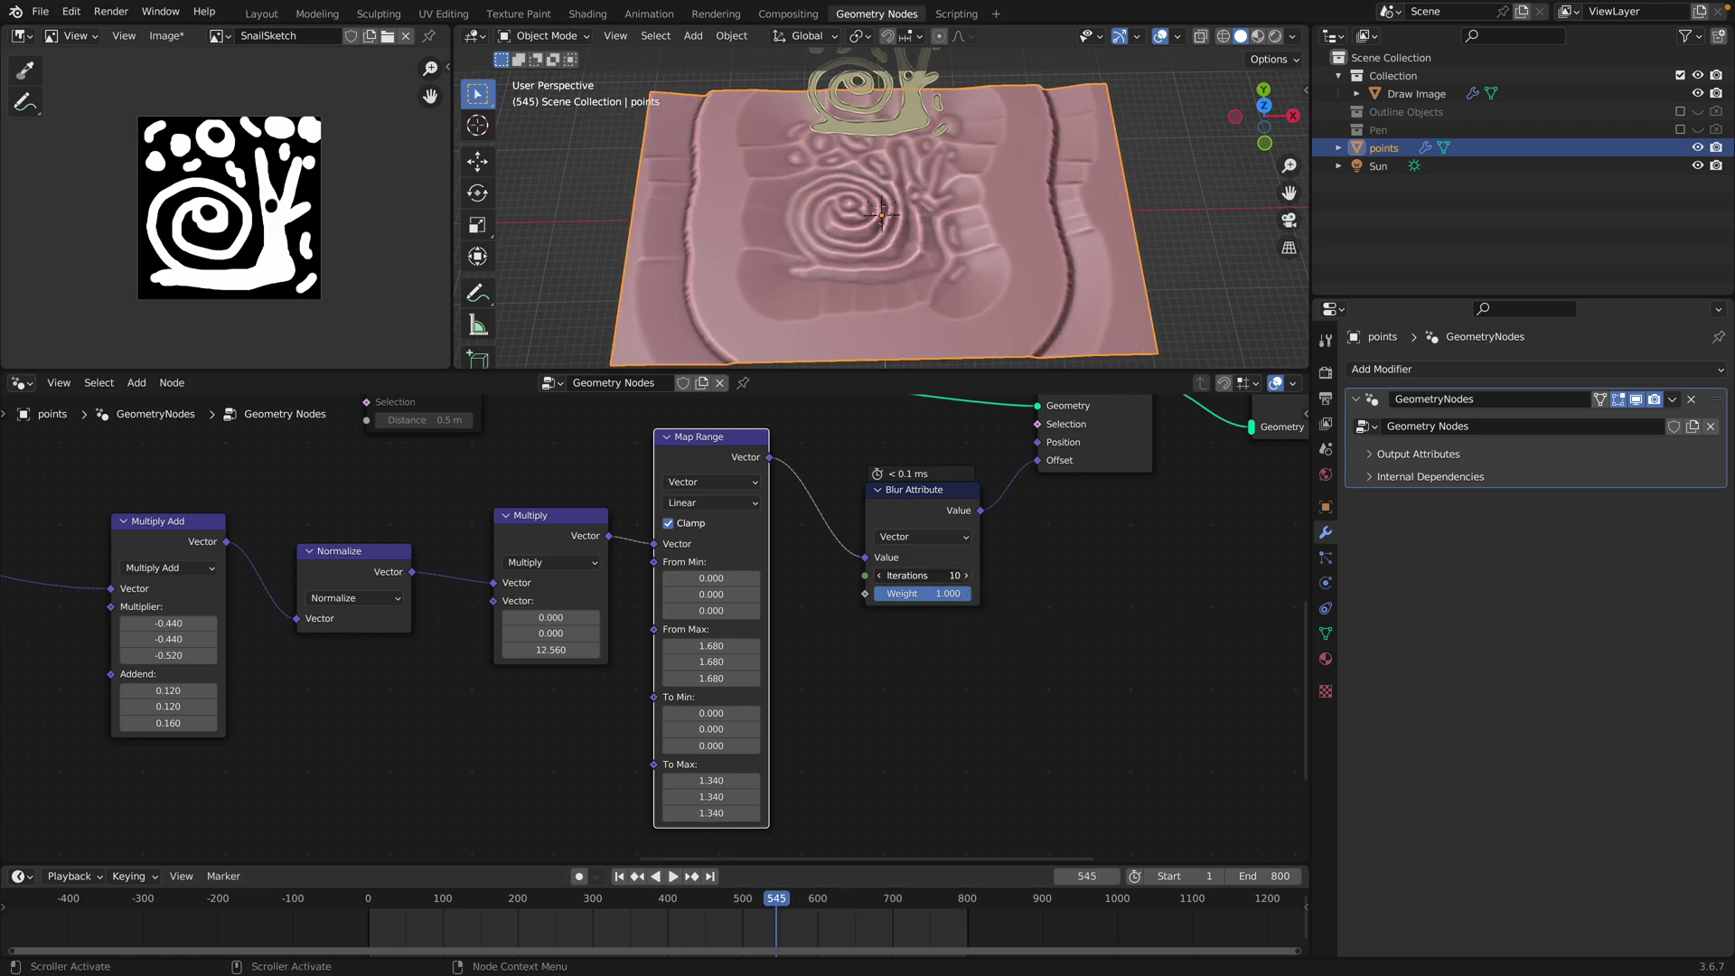
{"action": "left_click", "coordinate": [963, 576]}
{"action": "left_click", "coordinate": [964, 576]}
{"action": "left_click", "coordinate": [963, 576]}
{"action": "left_click", "coordinate": [963, 577]}
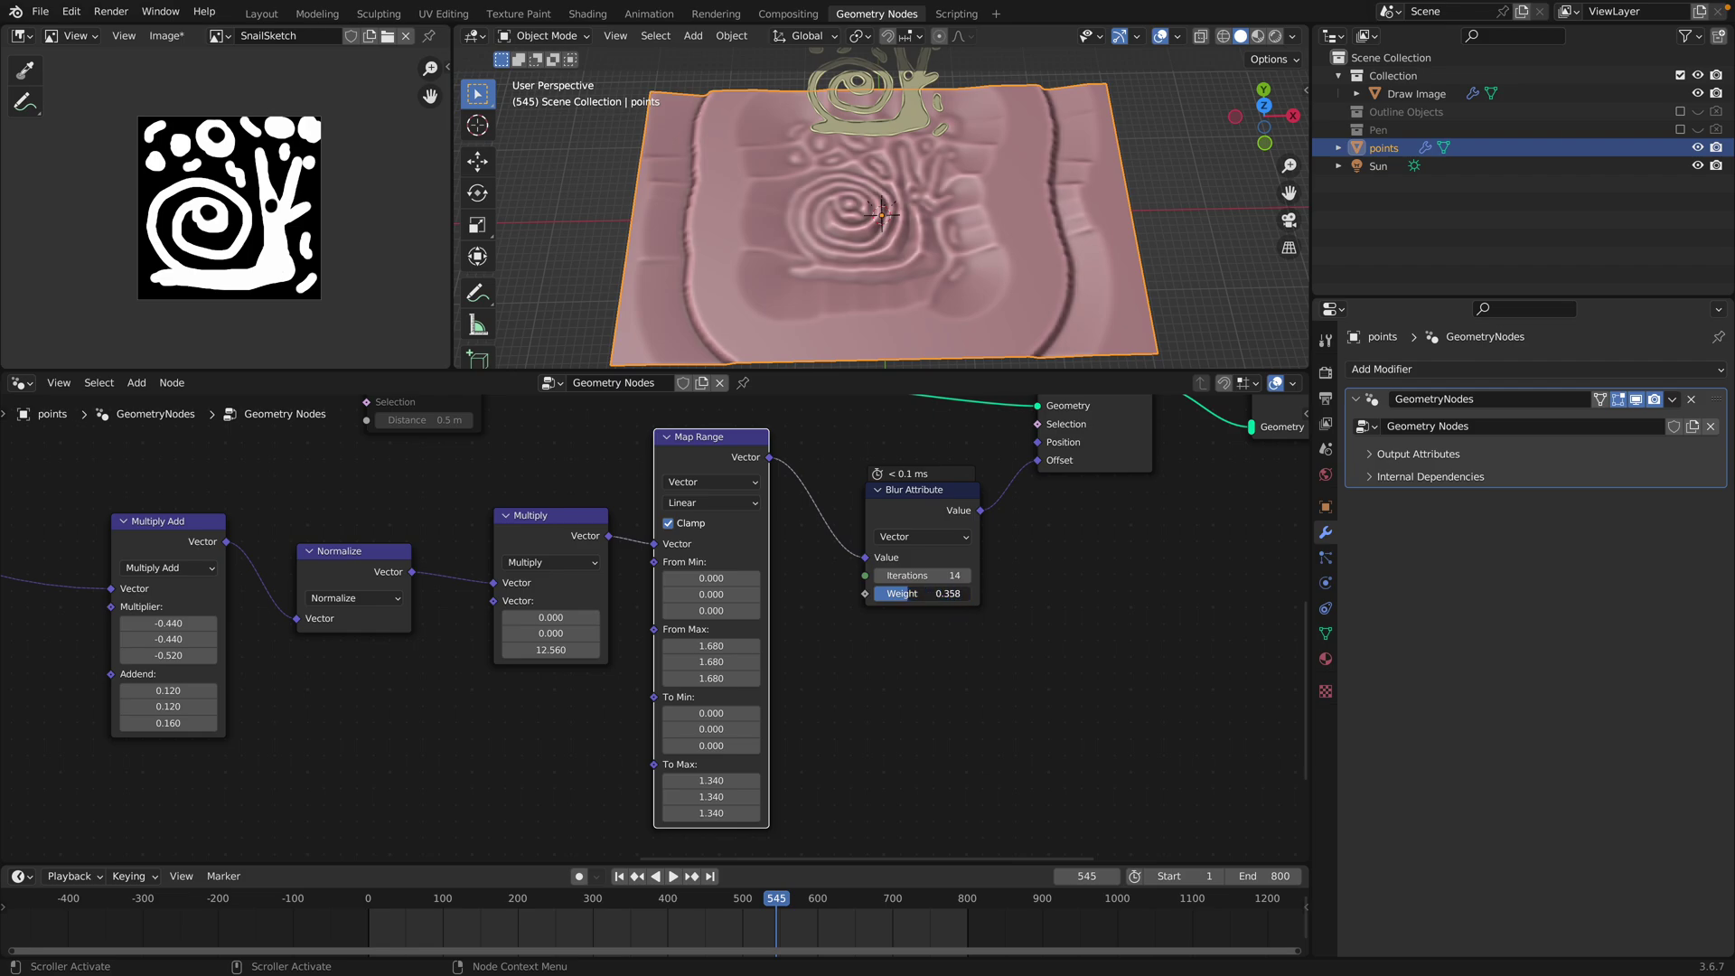
{"action": "left_click_drag", "start_coordinate": [921, 594], "coordinate": [958, 593]}
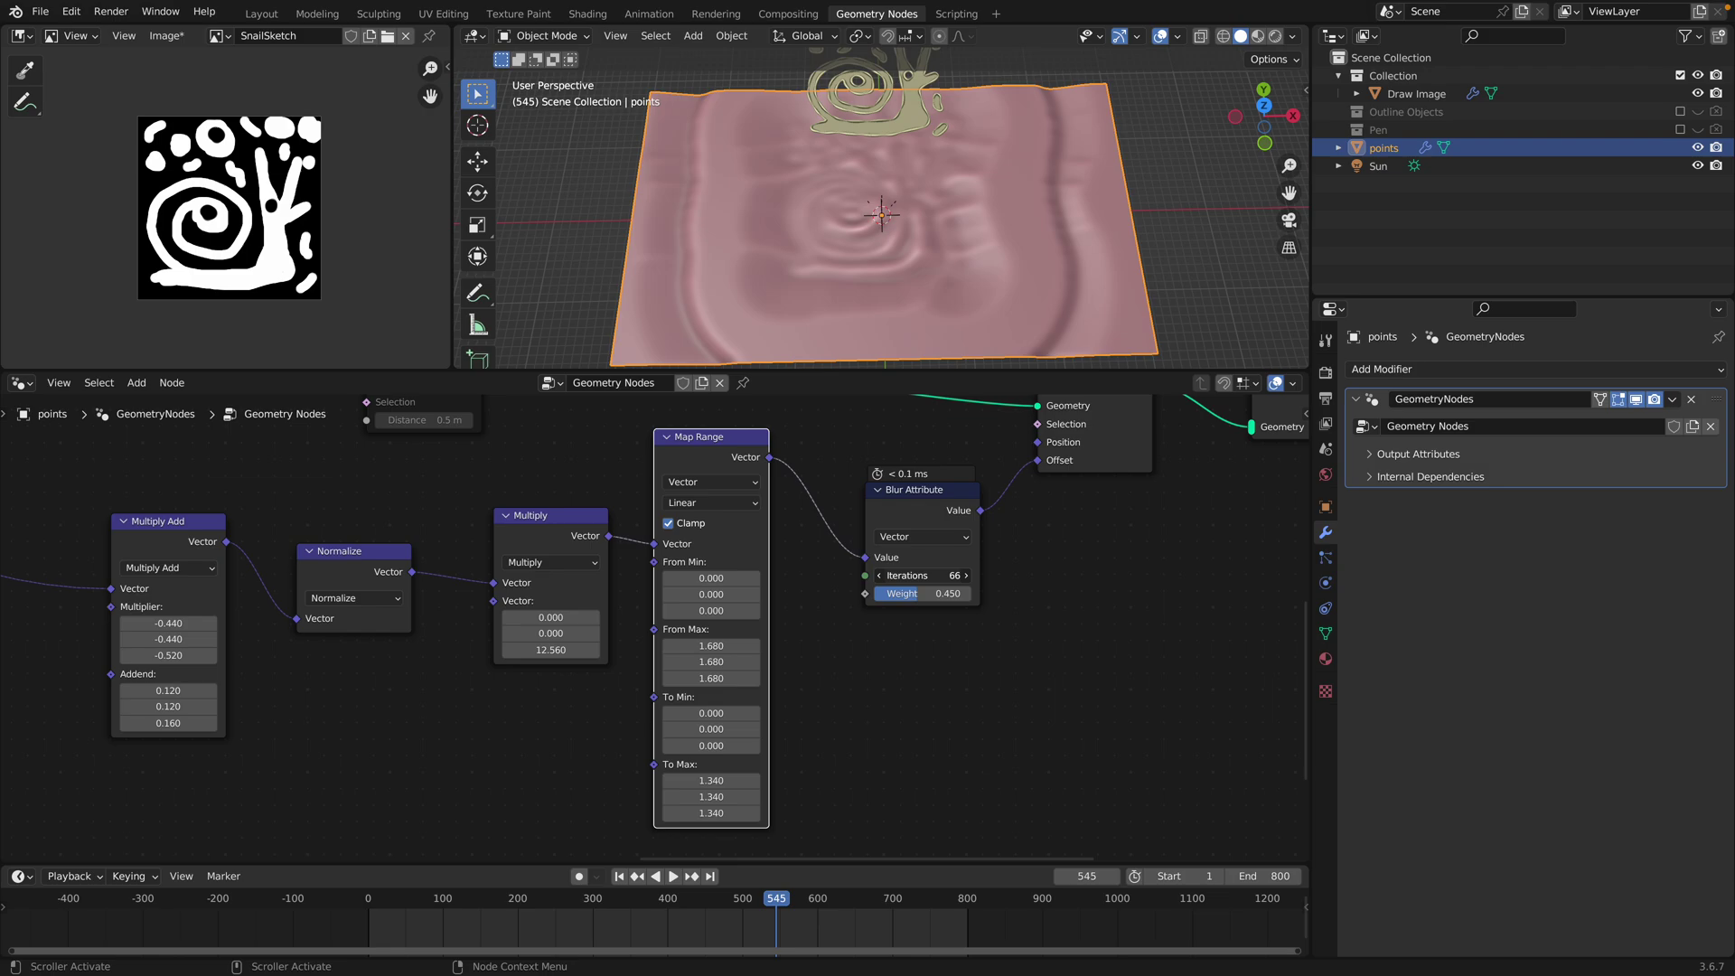
{"action": "mouse_move", "coordinate": [922, 575]}
{"action": "left_mouse_down", "text": "shift"}
{"action": "mouse_move", "coordinate": [854, 576]}
{"action": "mouse_move", "coordinate": [958, 575]}
{"action": "mouse_move", "coordinate": [926, 575]}
{"action": "left_mouse_up", "text": "shift"}
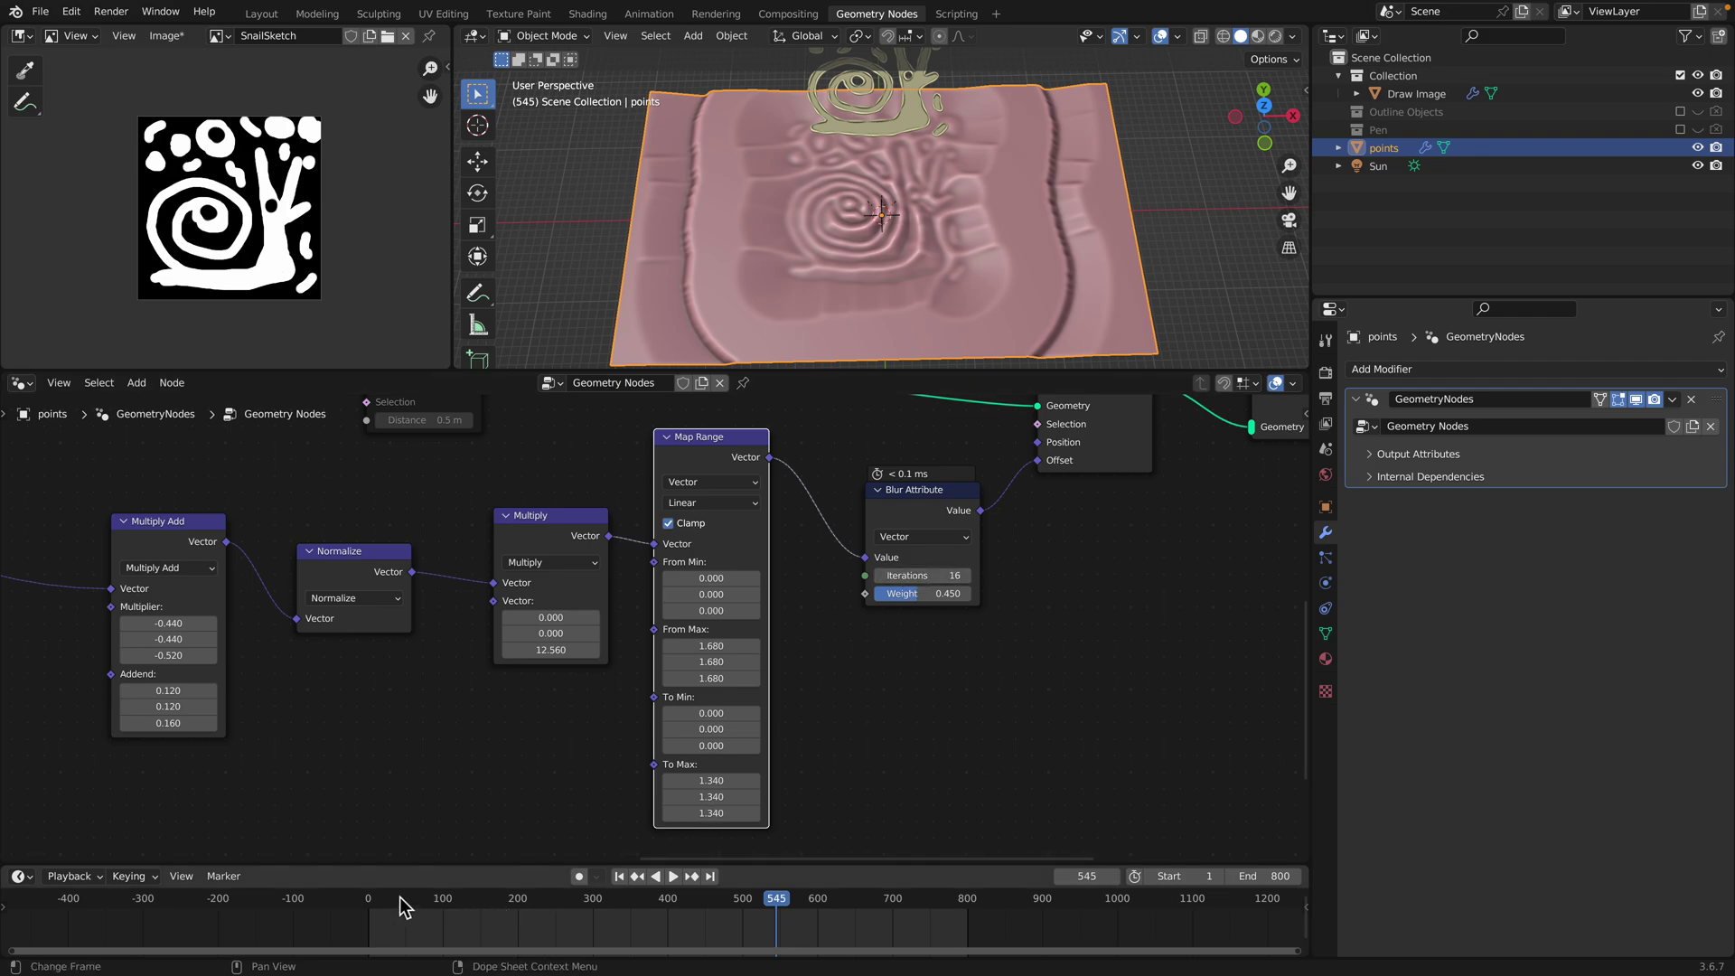
Scrub the animation to frame 610 and inspect the blurred ripples in an enlarged 3D view
{"action": "left_click_drag", "start_coordinate": [401, 897], "coordinate": [824, 903]}
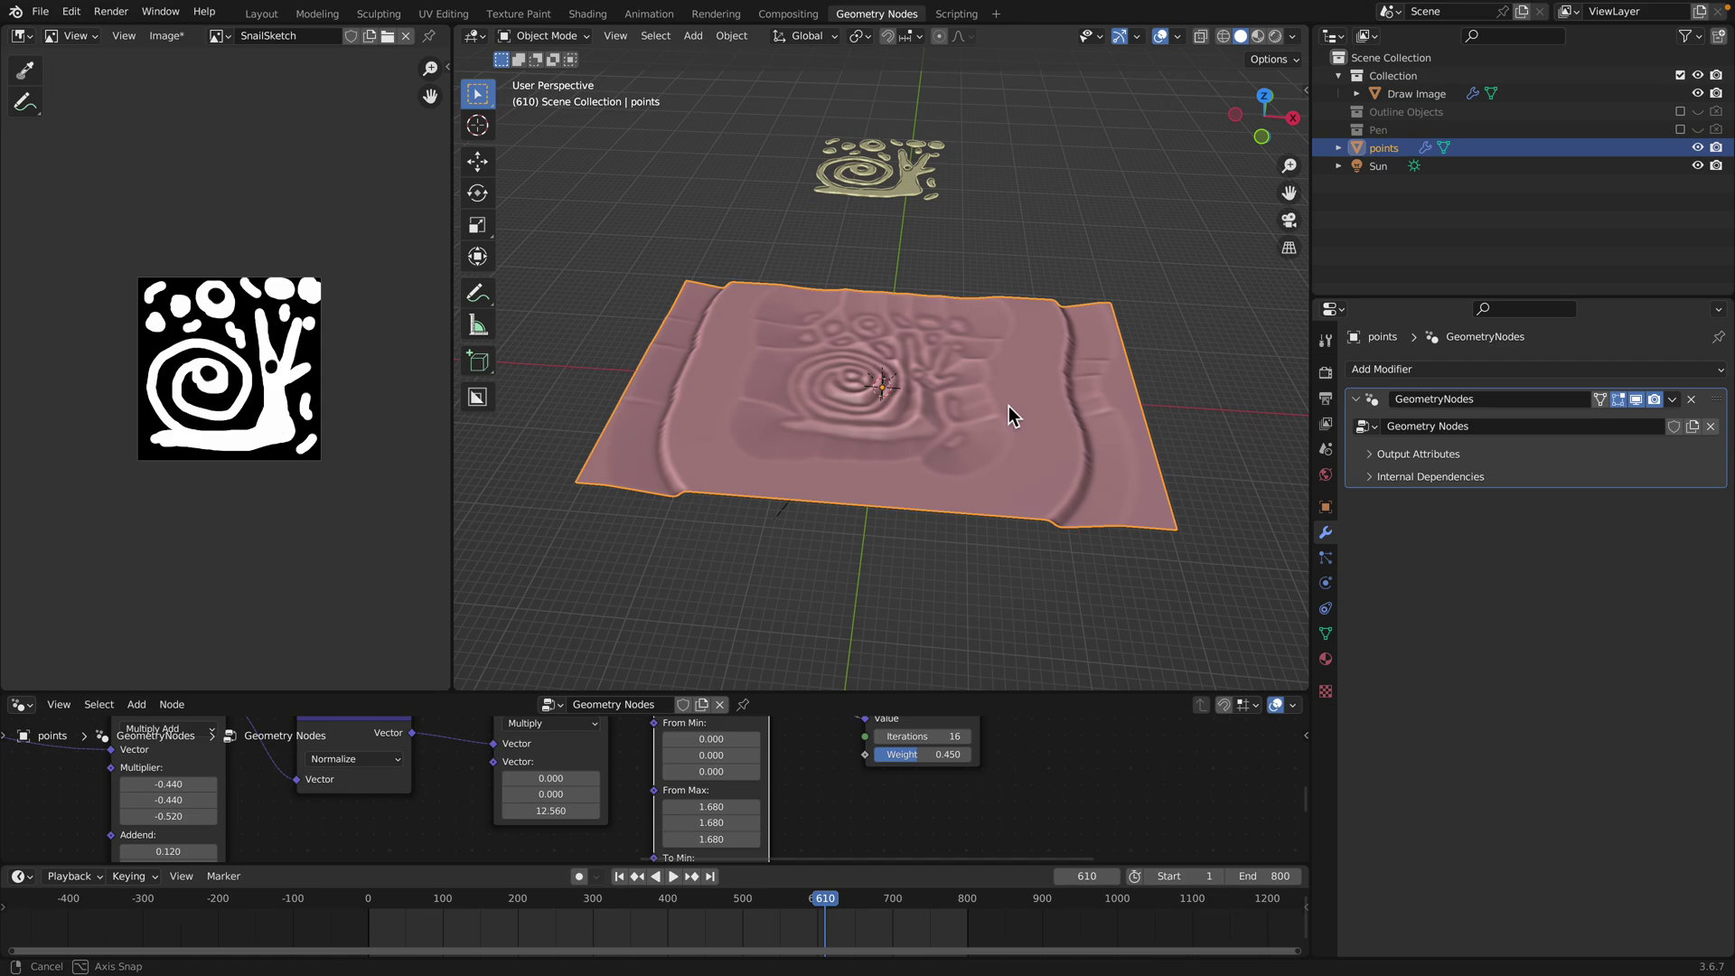
{"action": "scroll", "coordinate": [1008, 416], "scroll_direction": "up", "scroll_amount": 5}
{"action": "scroll", "coordinate": [1018, 432], "scroll_direction": "down", "scroll_amount": 4}
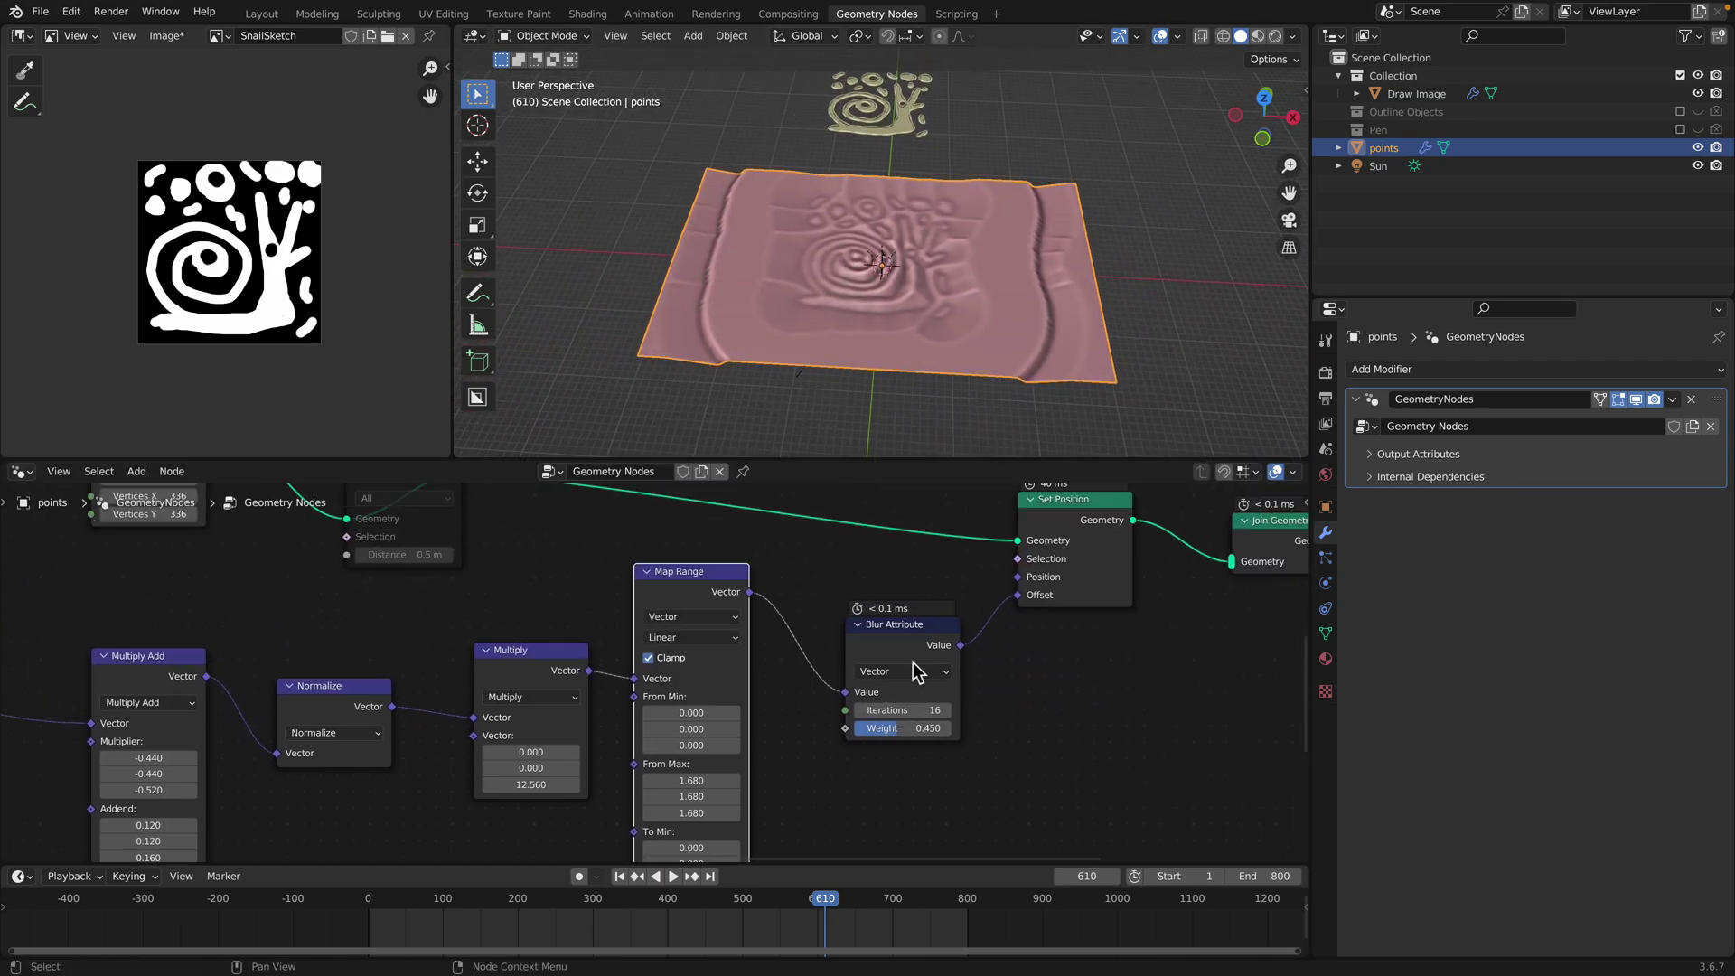
Set the Blur Attribute node's Weight to 1.000
{"action": "left_click", "coordinate": [886, 622]}
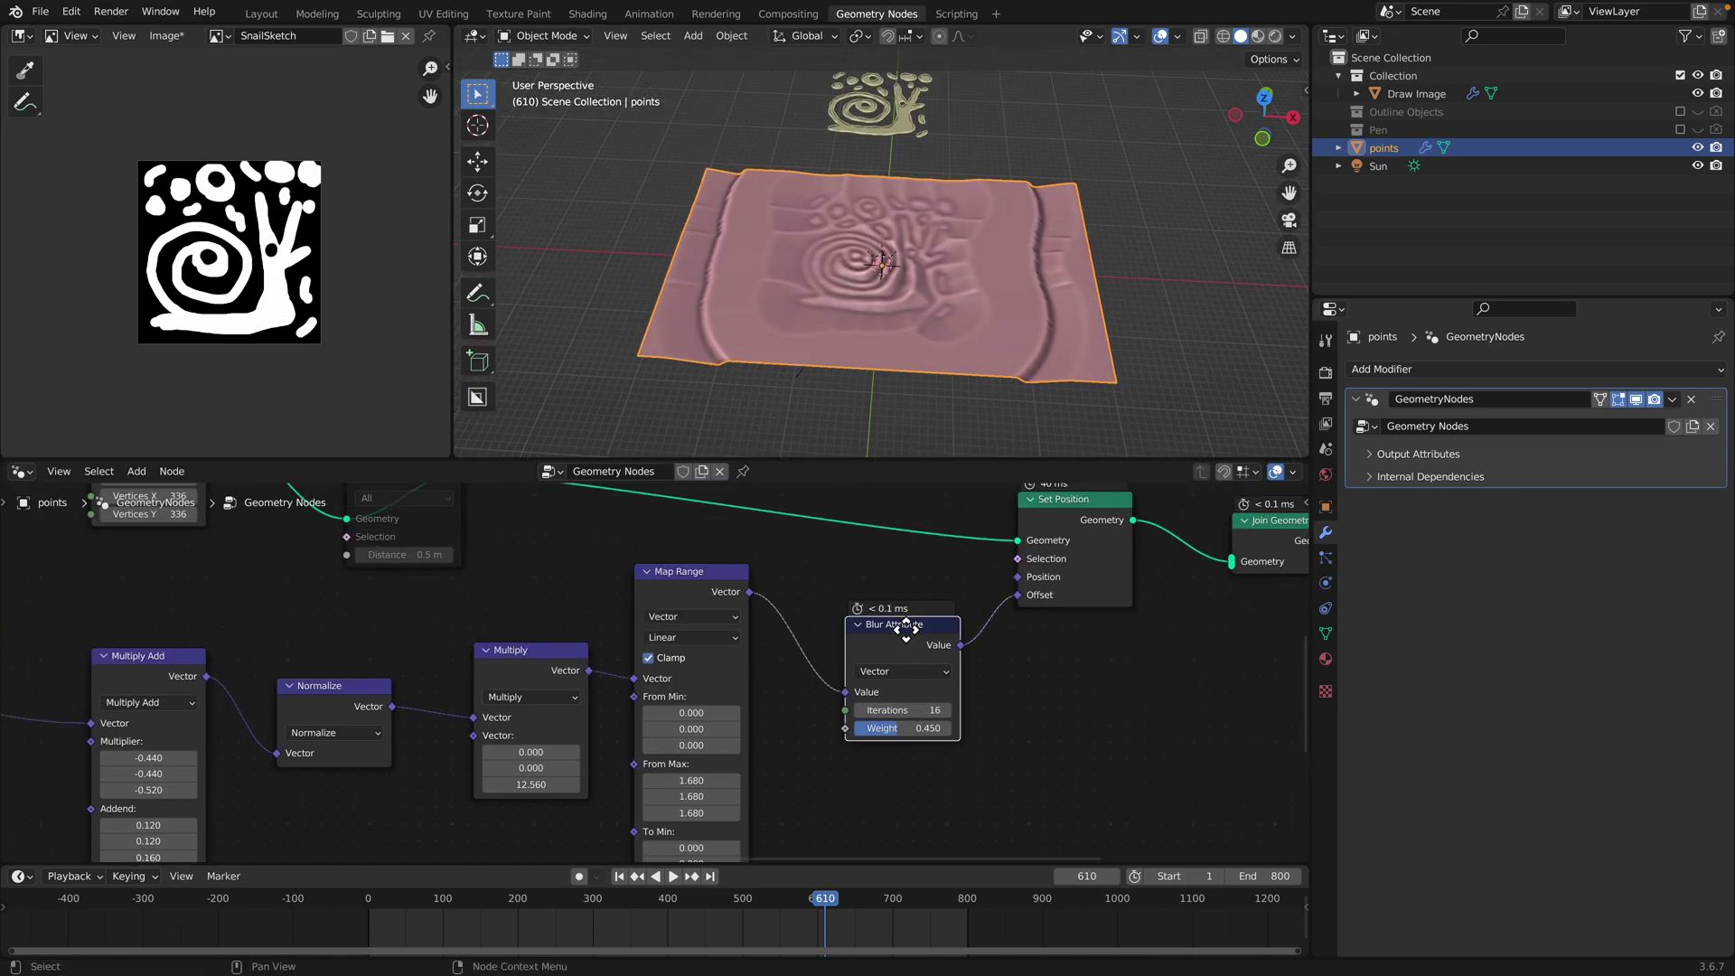
{"action": "middle_click_drag", "start_coordinate": [865, 643], "coordinate": [839, 624]}
{"action": "middle_click_drag", "start_coordinate": [904, 704], "coordinate": [840, 750]}
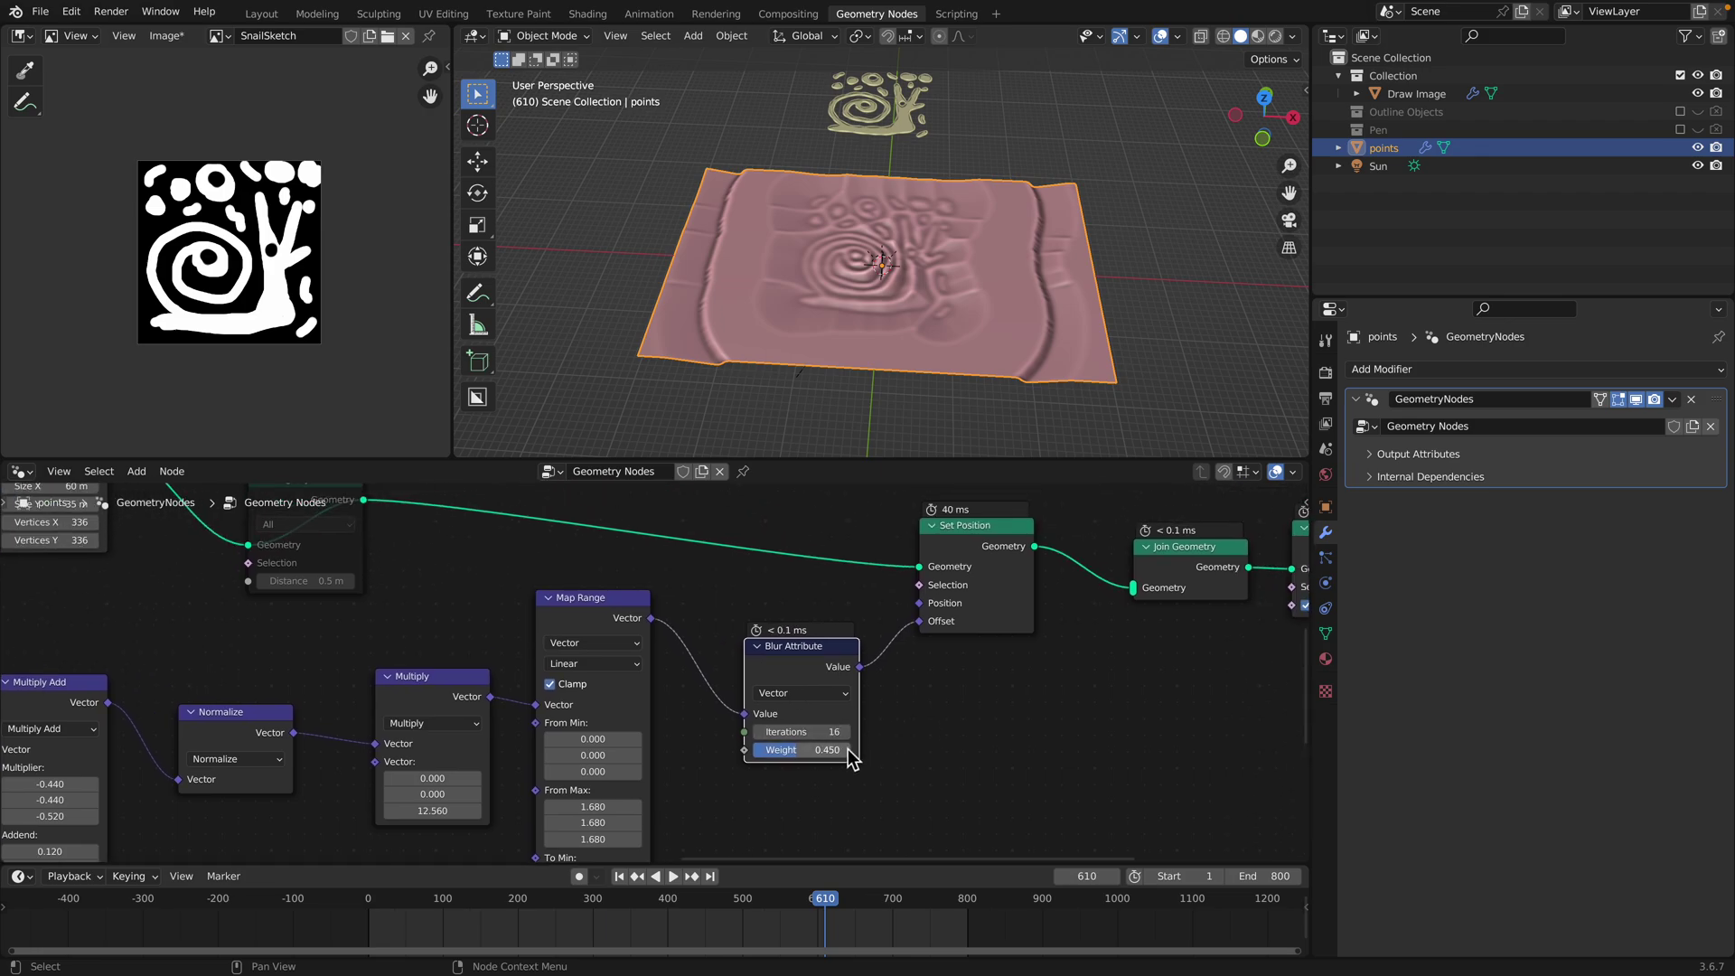
{"action": "key", "text": "g"}
{"action": "left_click", "coordinate": [825, 752]}
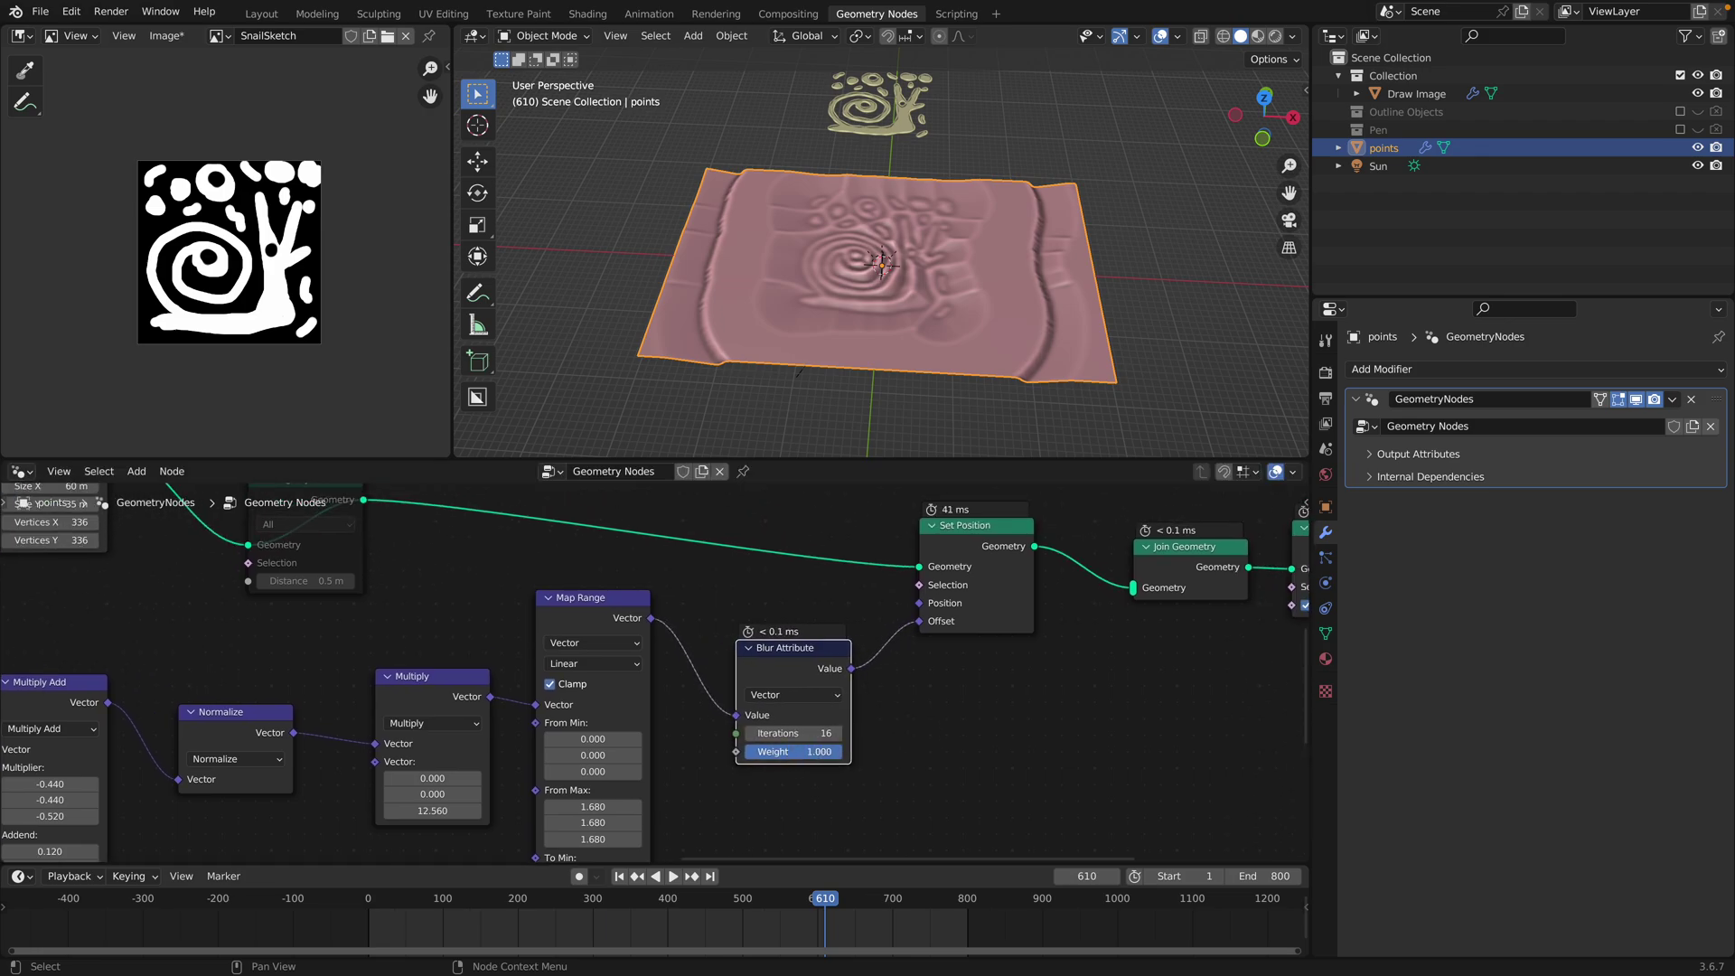
Rearrange the Set Position, Join Geometry and Set Shade Smooth nodes at the output end of the node tree
{"action": "middle_click_drag", "start_coordinate": [992, 526], "coordinate": [849, 637]}
{"action": "left_click_drag", "start_coordinate": [849, 637], "coordinate": [851, 629]}
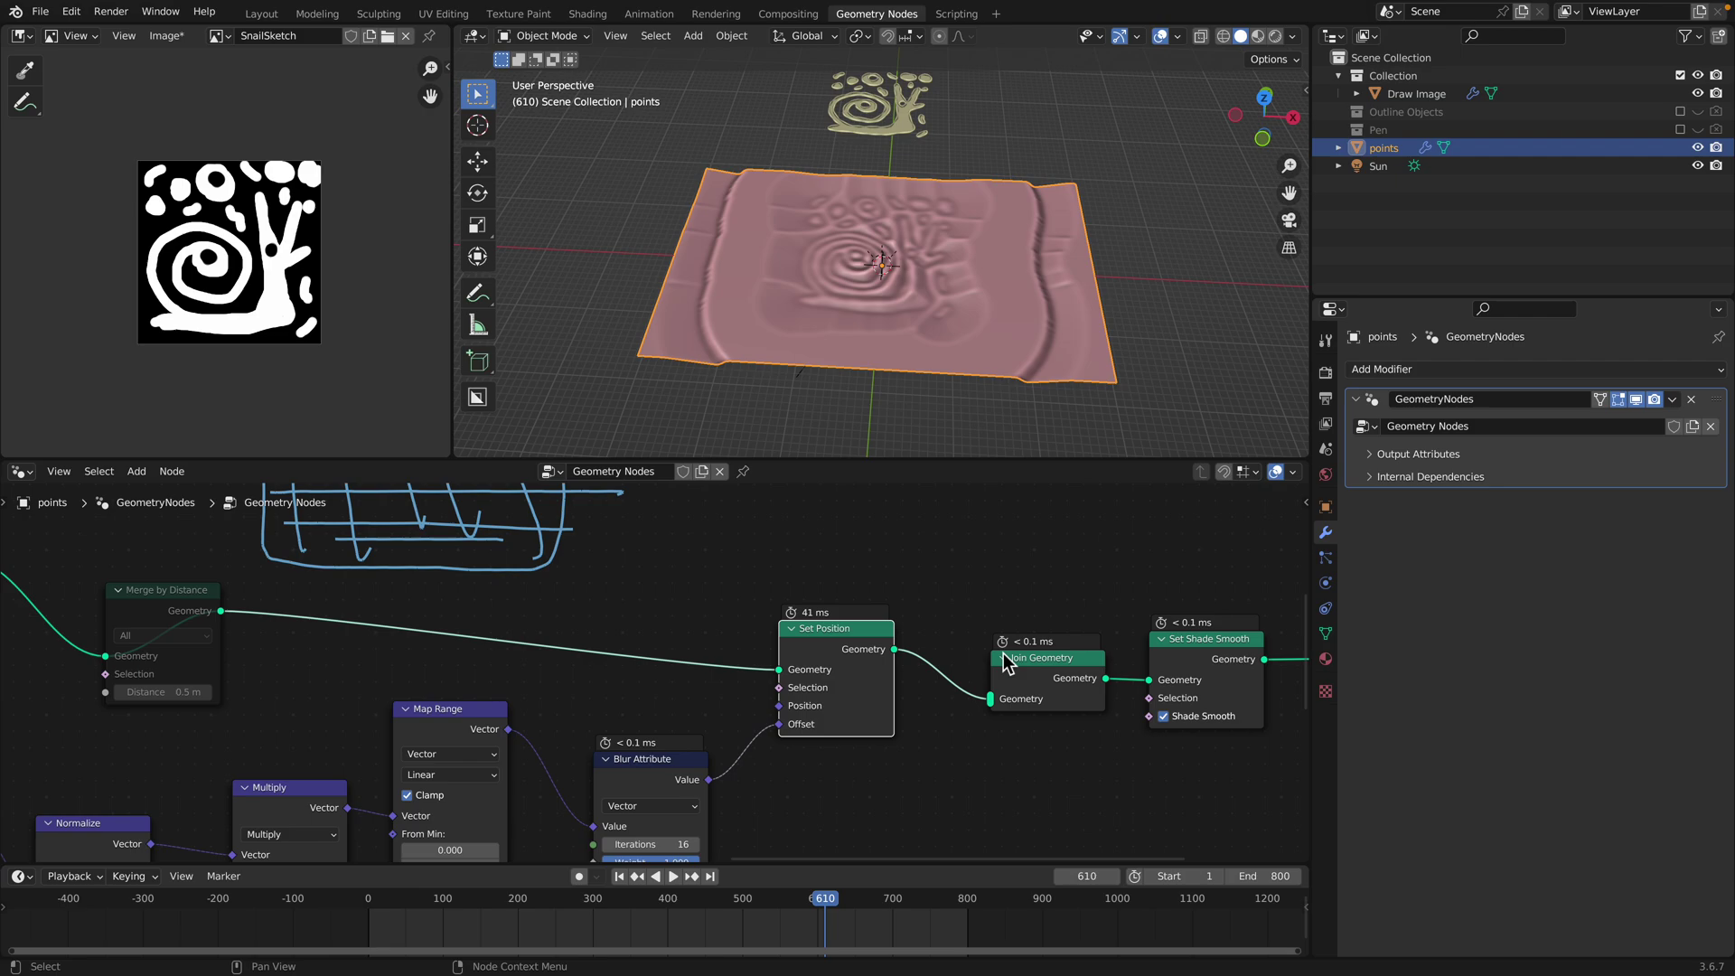
{"action": "left_click_drag", "start_coordinate": [1004, 654], "coordinate": [1000, 639]}
{"action": "middle_click_drag", "start_coordinate": [1018, 667], "coordinate": [812, 665]}
{"action": "left_click_drag", "start_coordinate": [862, 651], "coordinate": [840, 576]}
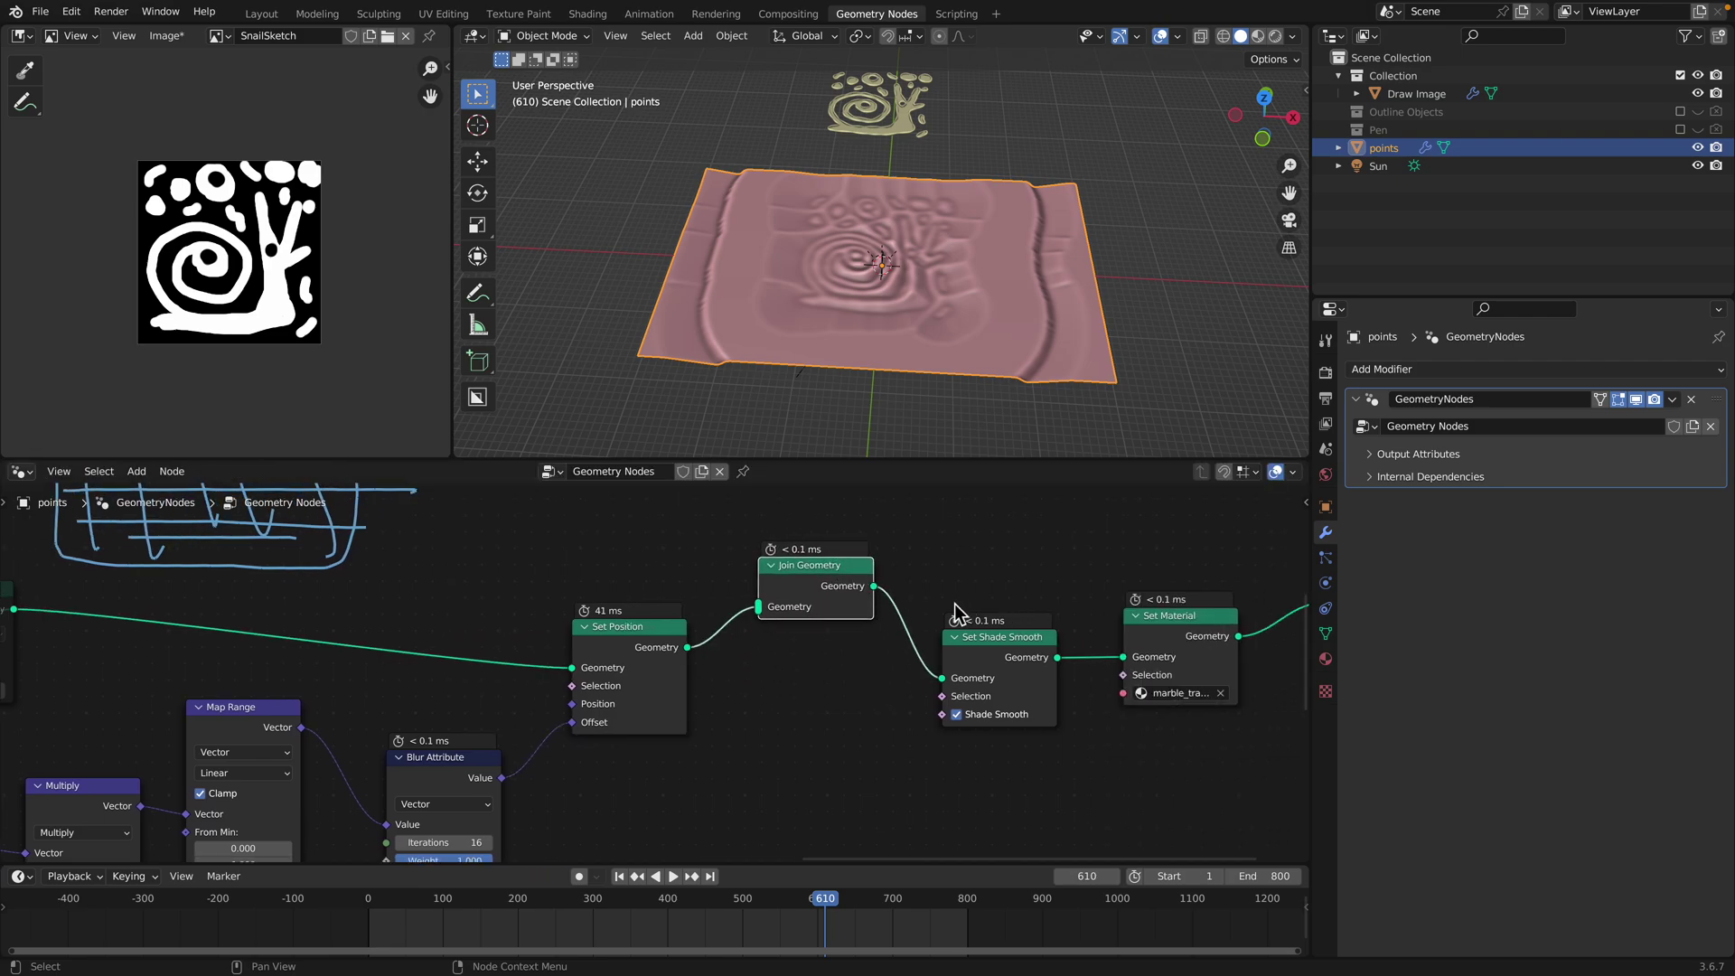
{"action": "middle_click_drag", "start_coordinate": [955, 612], "coordinate": [680, 610]}
{"action": "left_click_drag", "start_coordinate": [776, 637], "coordinate": [737, 584]}
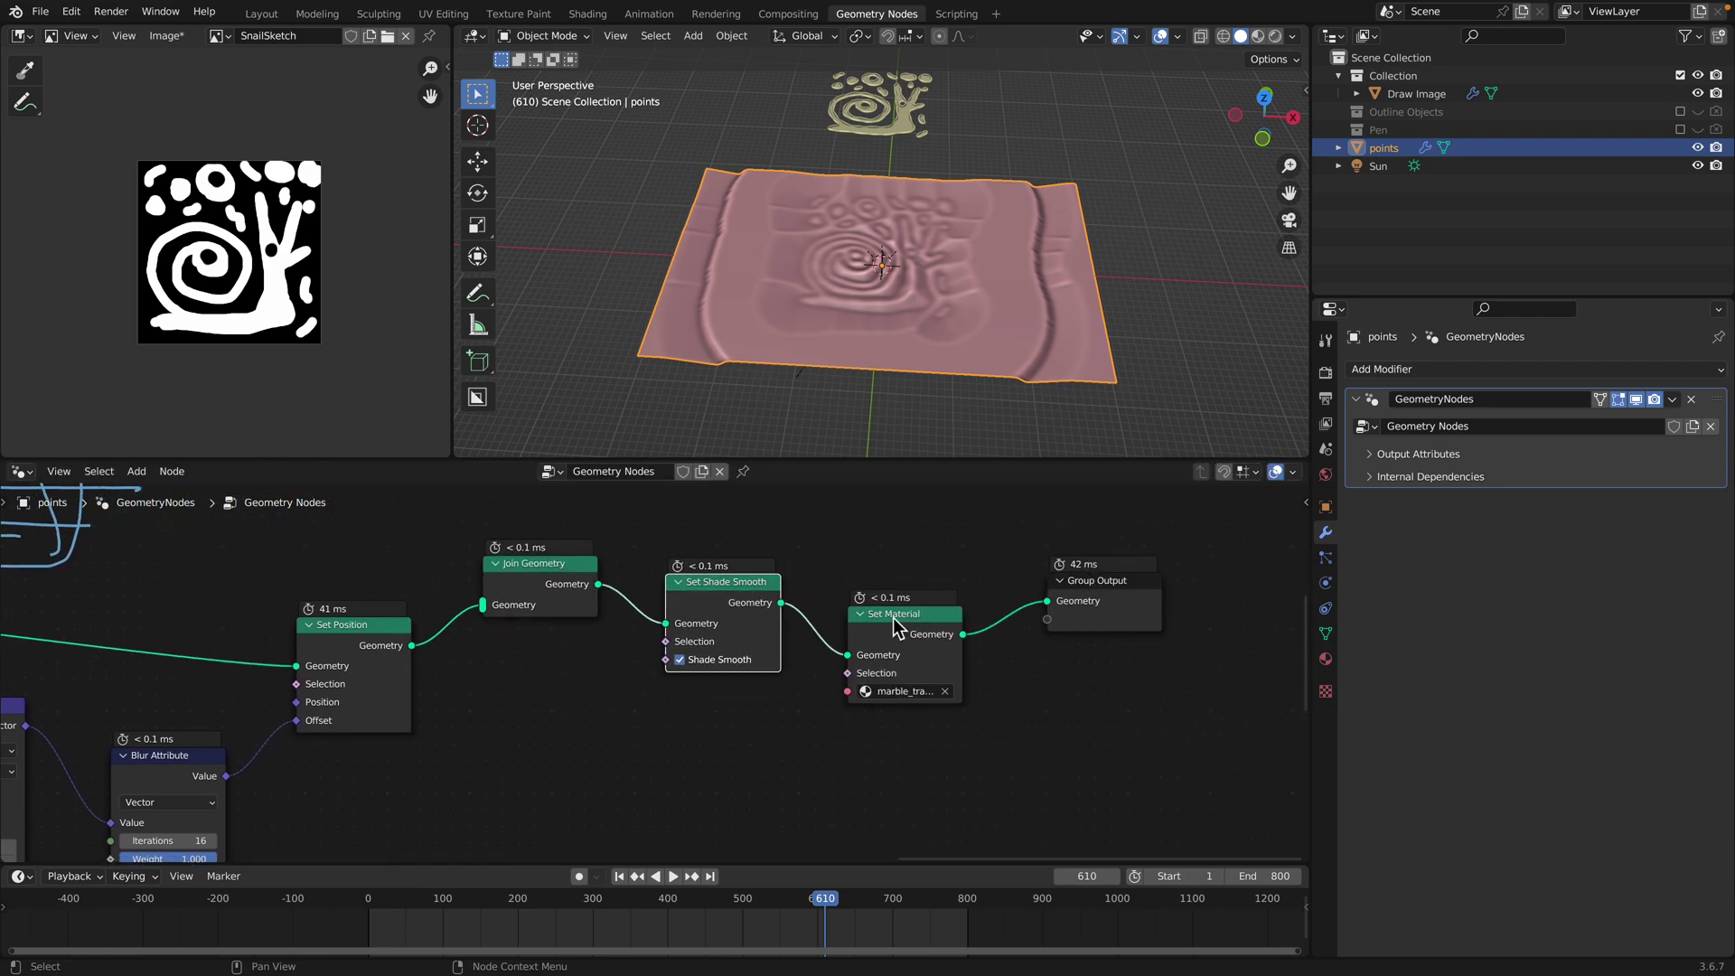
Show the Sanctus Library materials and widen the Set Material node so its full material name is readable
{"action": "left_click", "coordinate": [895, 620]}
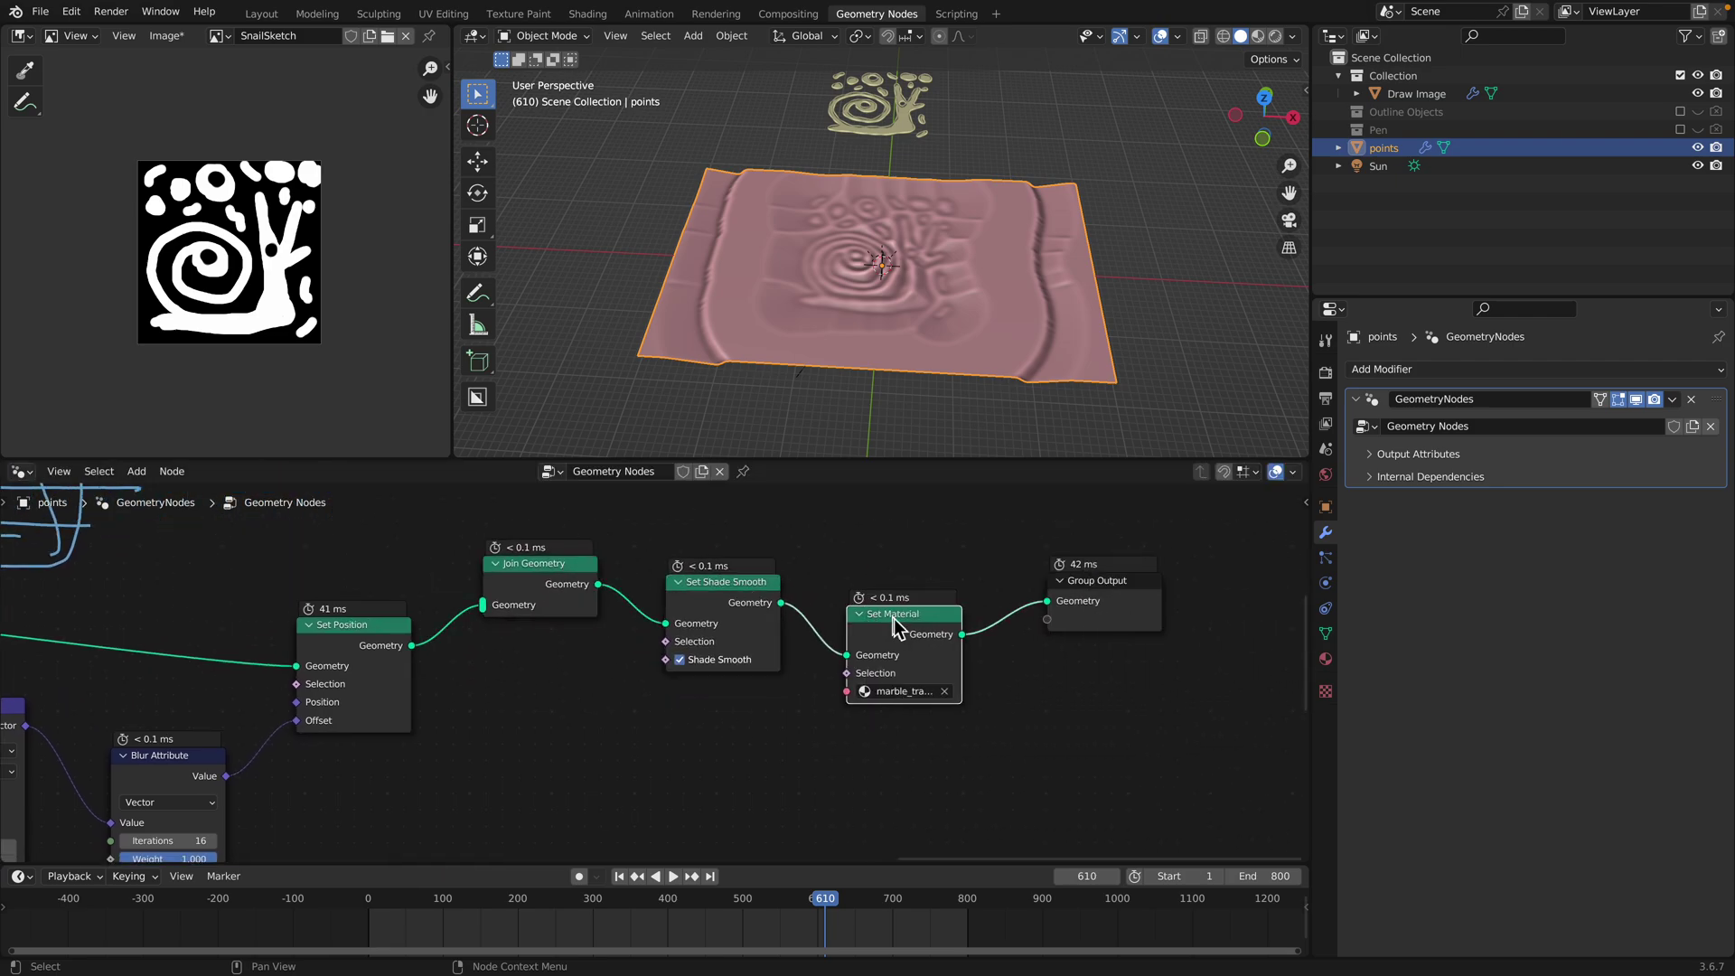
{"action": "left_click", "coordinate": [1305, 89]}
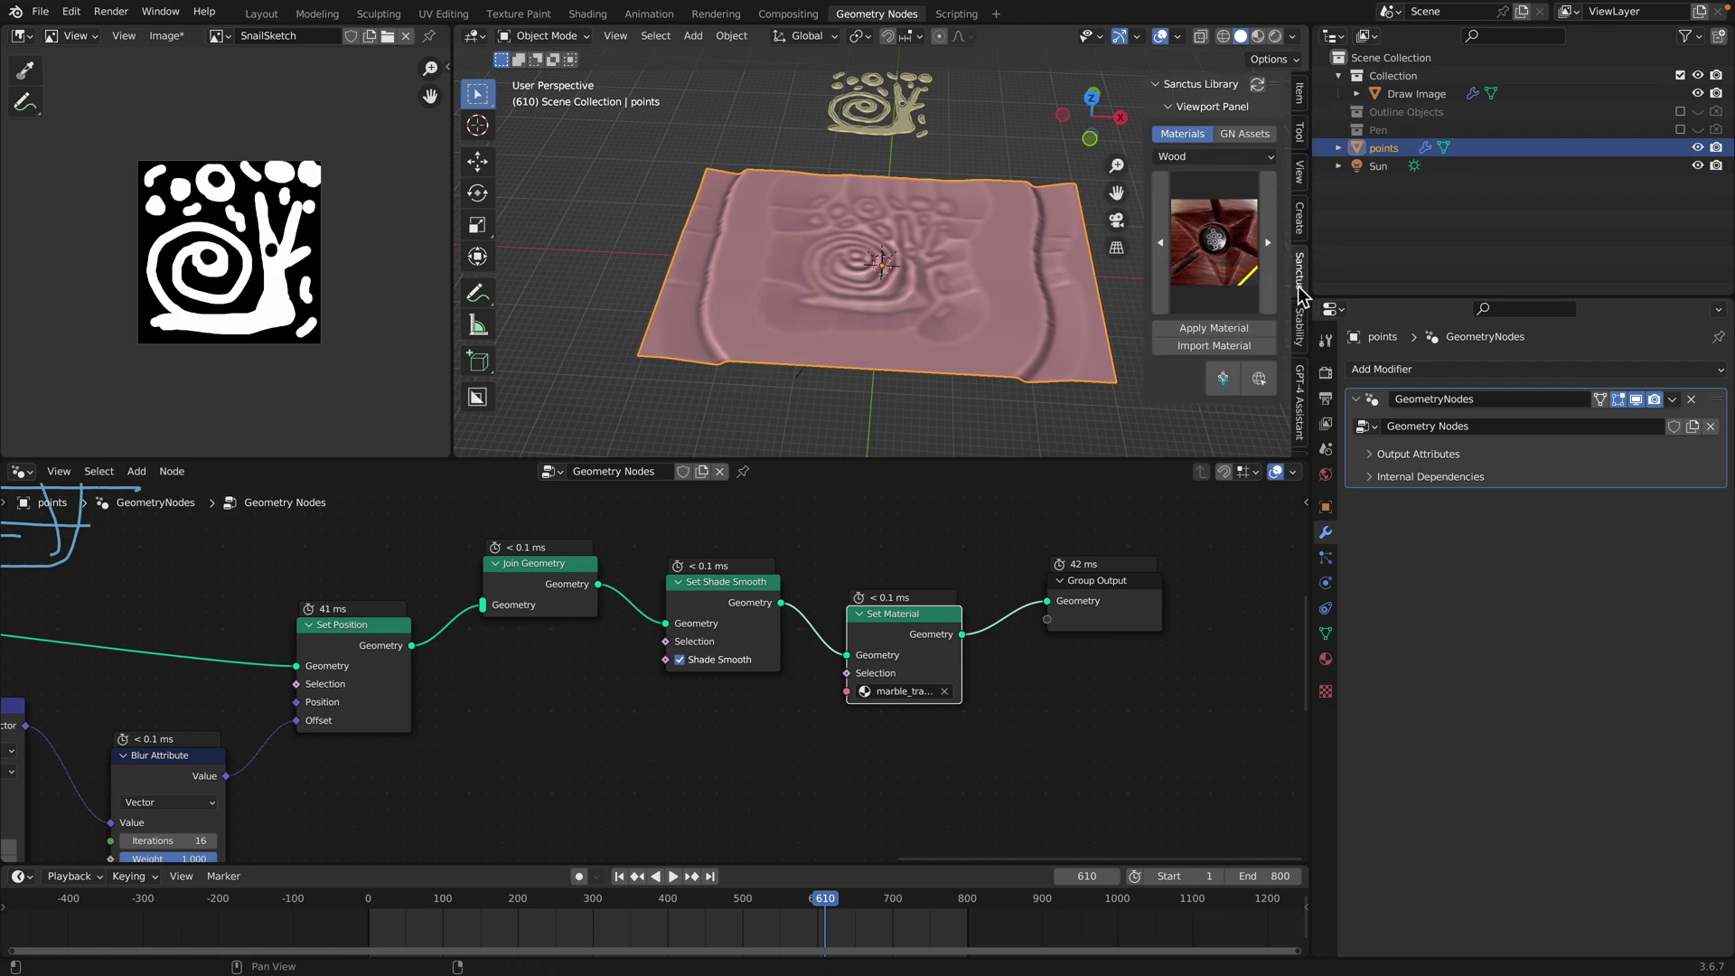
{"action": "left_click", "coordinate": [1230, 271]}
{"action": "left_click_drag", "start_coordinate": [966, 676], "coordinate": [1038, 662]}
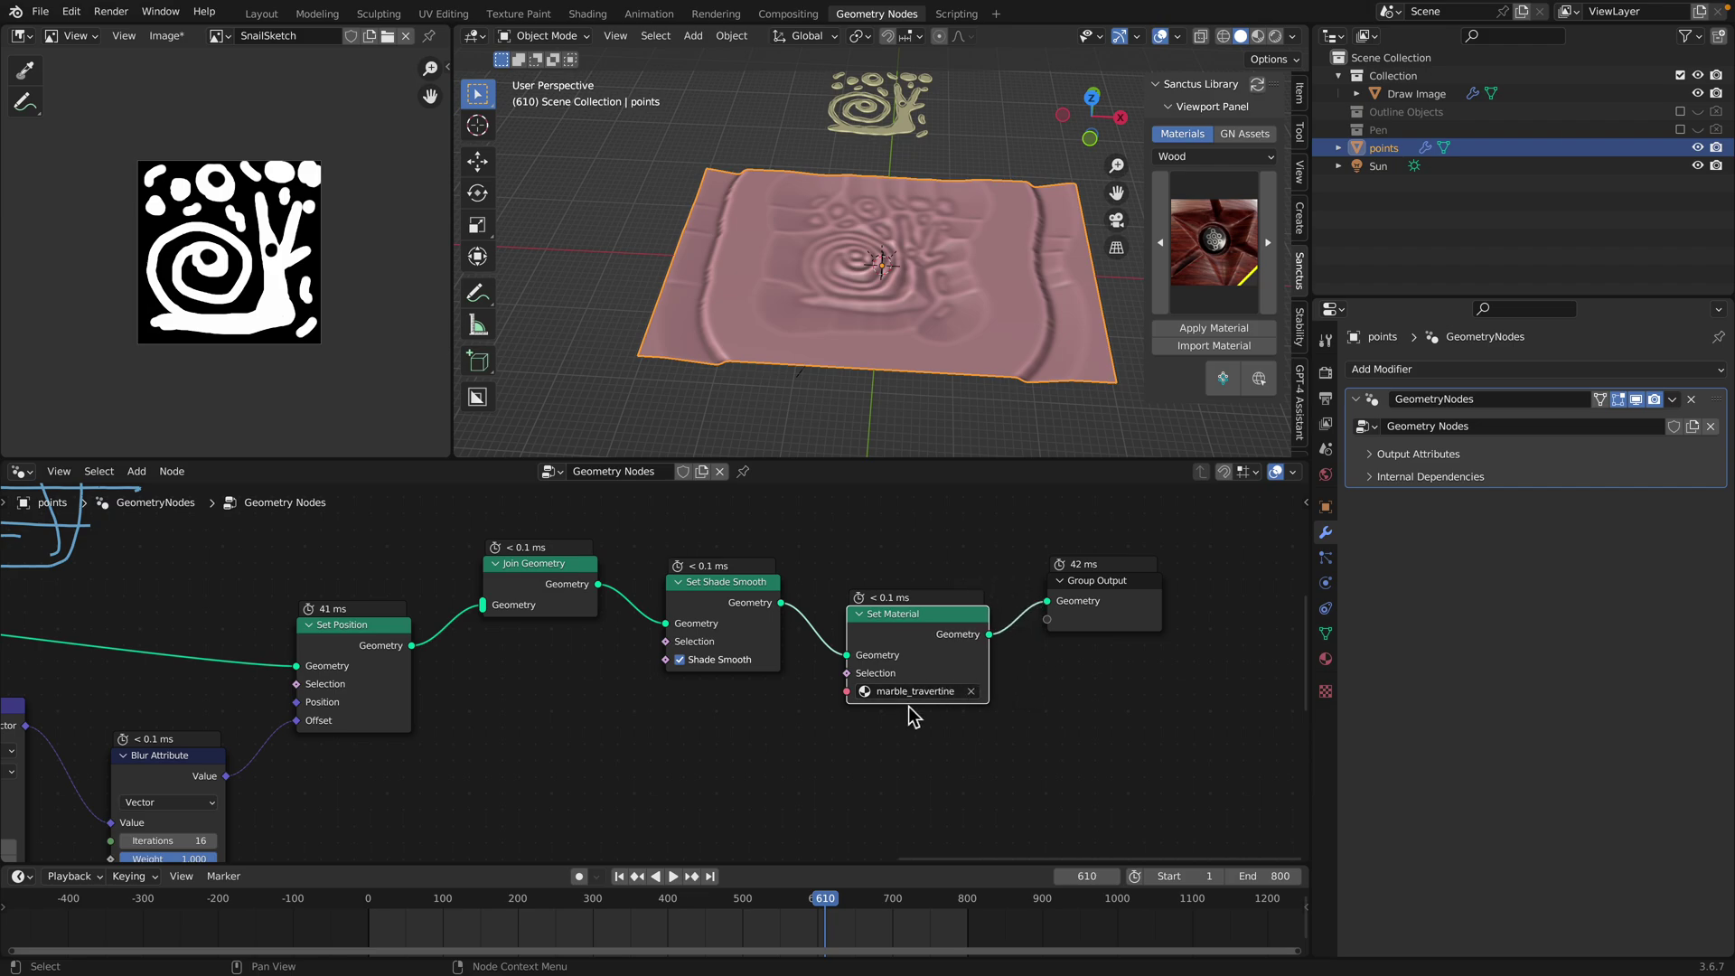
{"action": "scroll", "coordinate": [908, 707], "scroll_direction": "up", "scroll_amount": 1}
Preview the displaced grid with rendered shading in an enlarged 3D view and examine the sand material close up
{"action": "left_click_drag", "start_coordinate": [983, 464], "coordinate": [985, 647]}
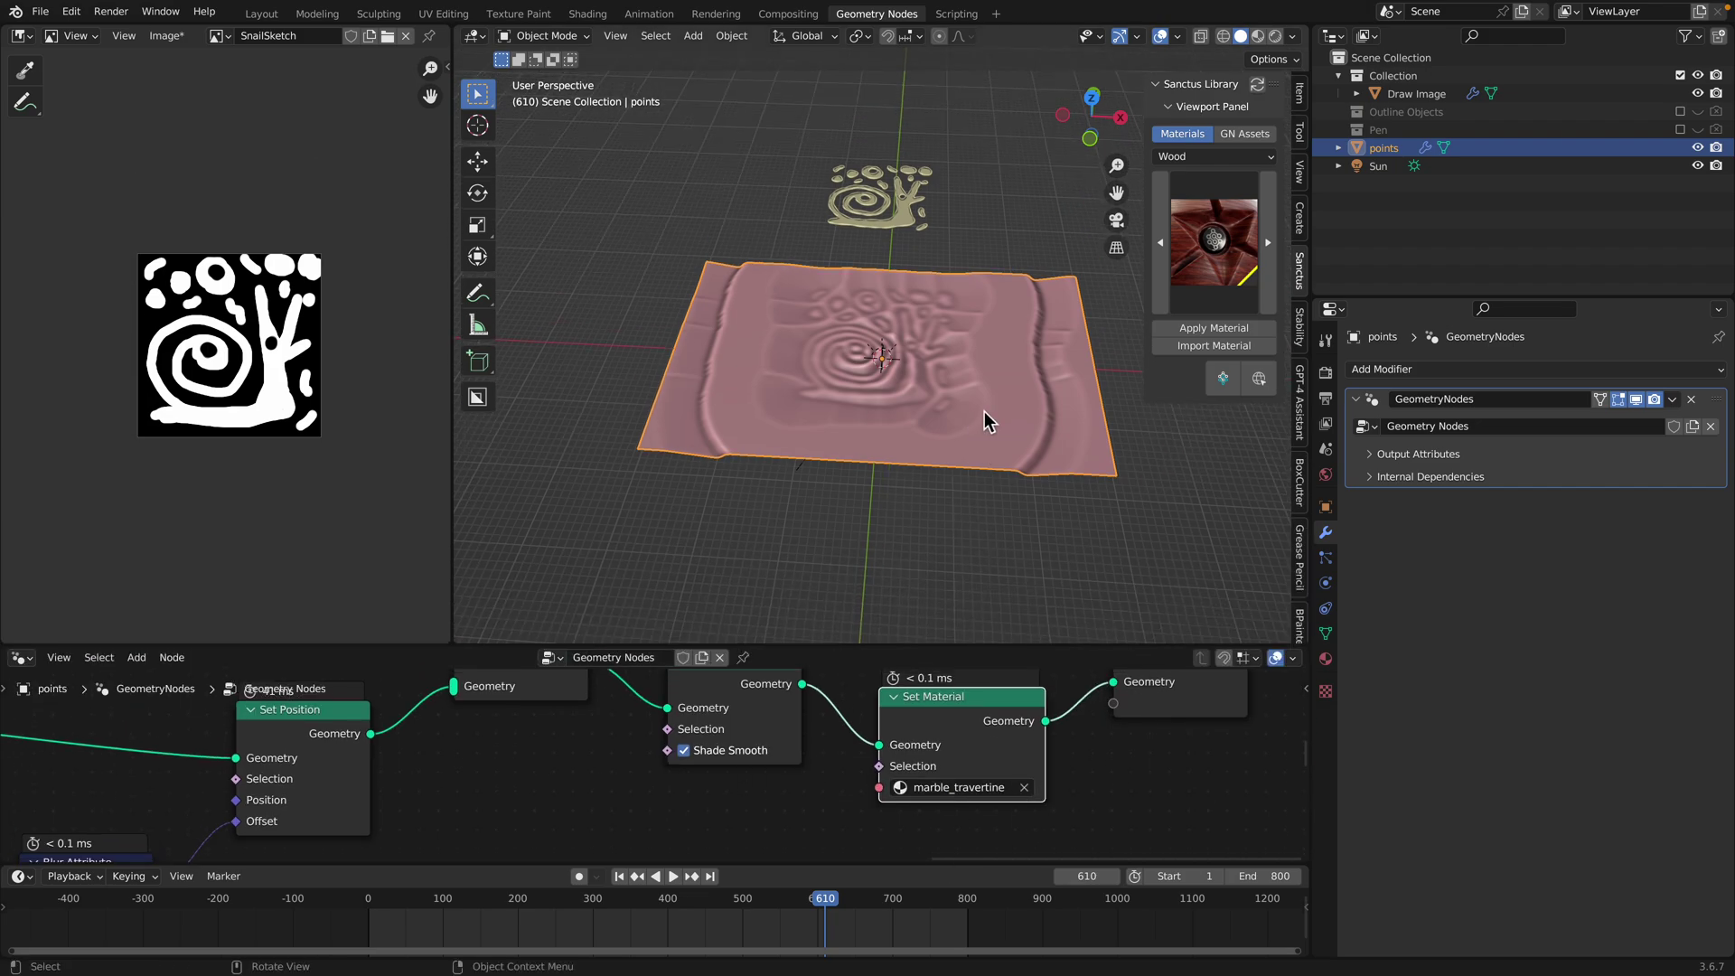
{"action": "scroll", "coordinate": [988, 452], "scroll_direction": "up", "scroll_amount": 4}
{"action": "left_click", "coordinate": [1274, 37]}
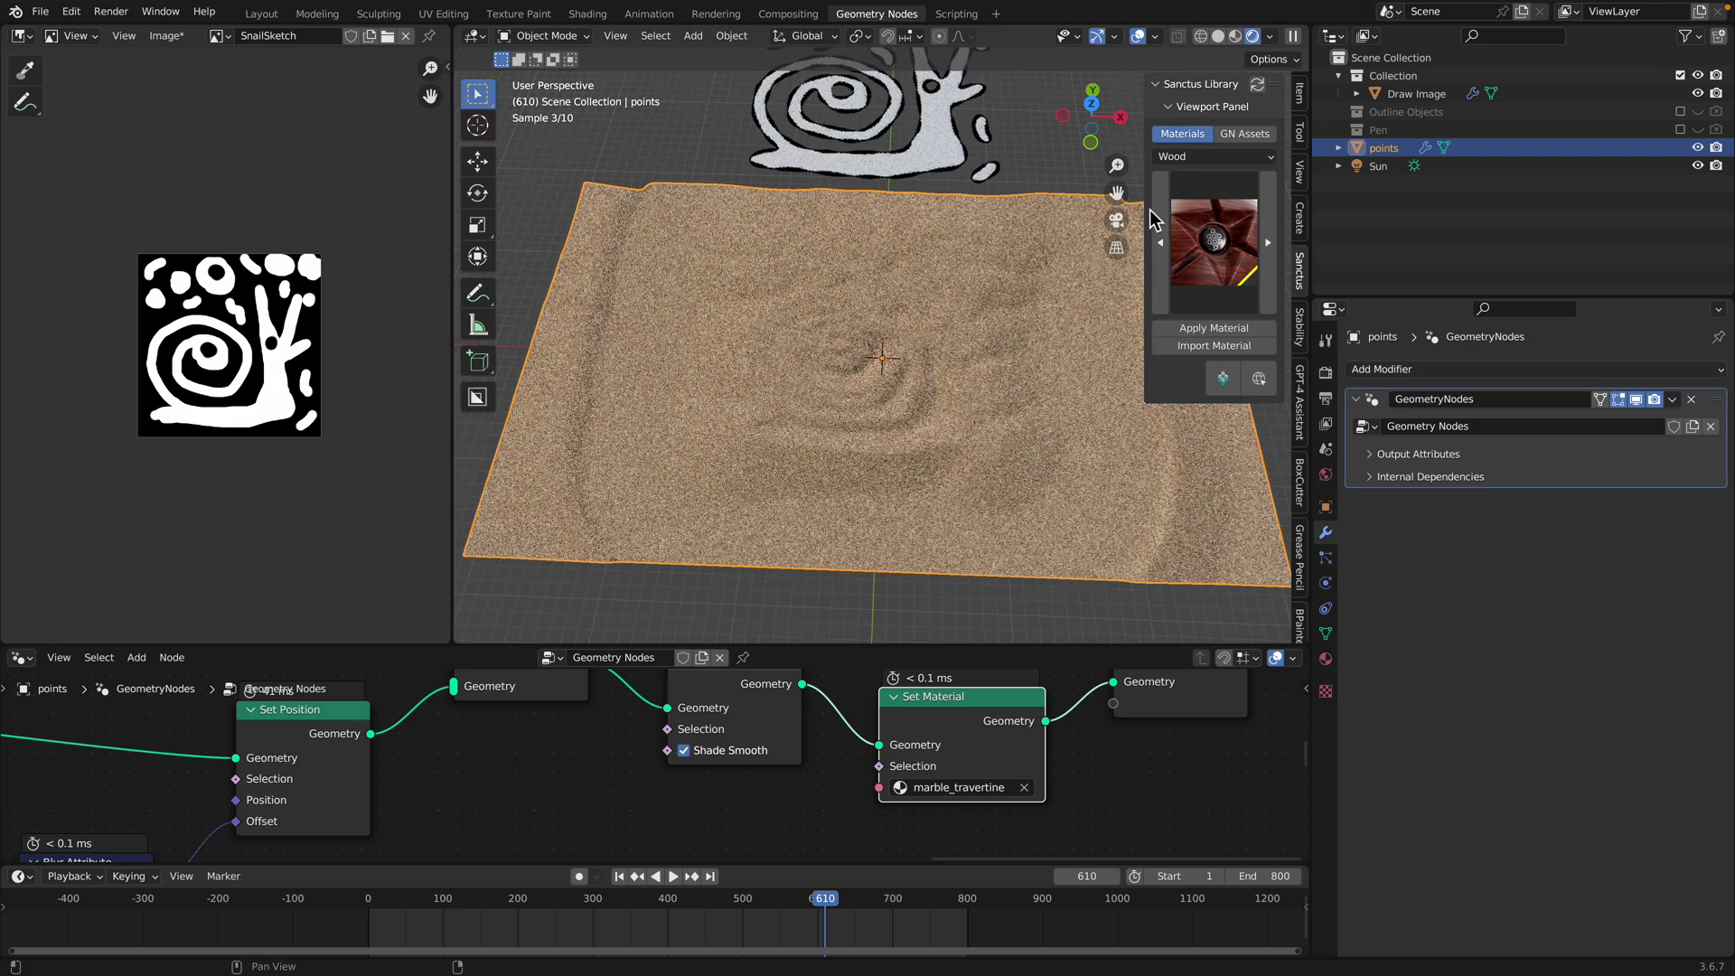
{"action": "key", "text": "n"}
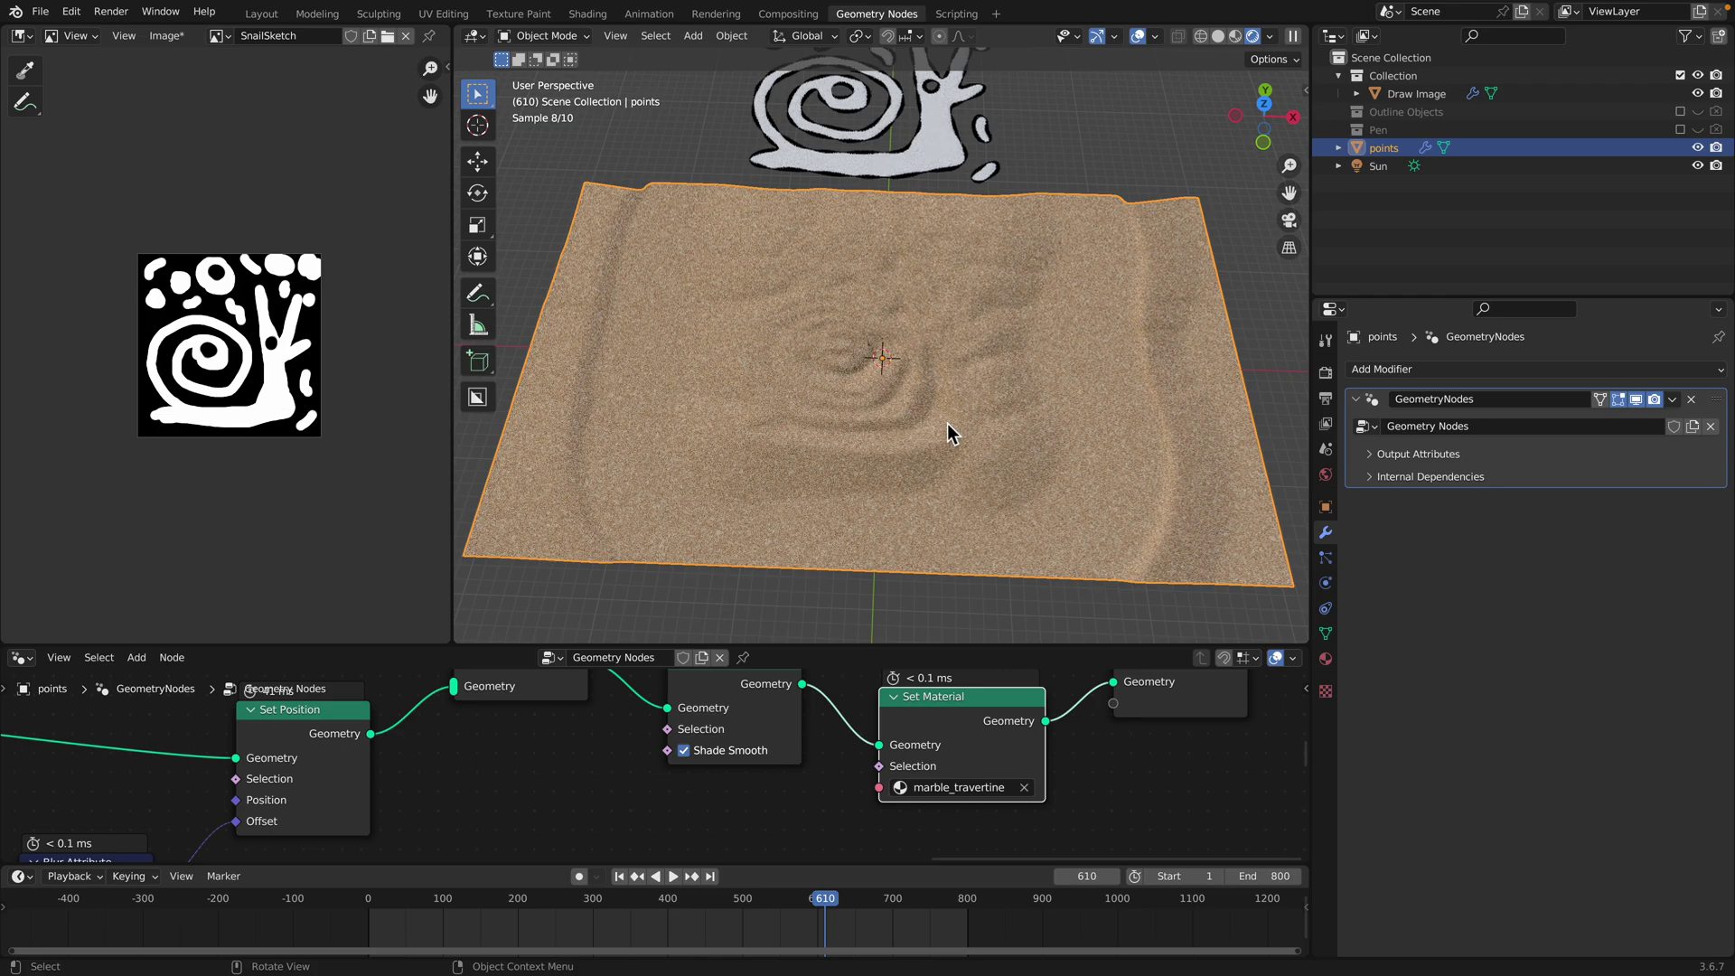
{"action": "scroll", "coordinate": [916, 431], "scroll_direction": "up", "scroll_amount": 8}
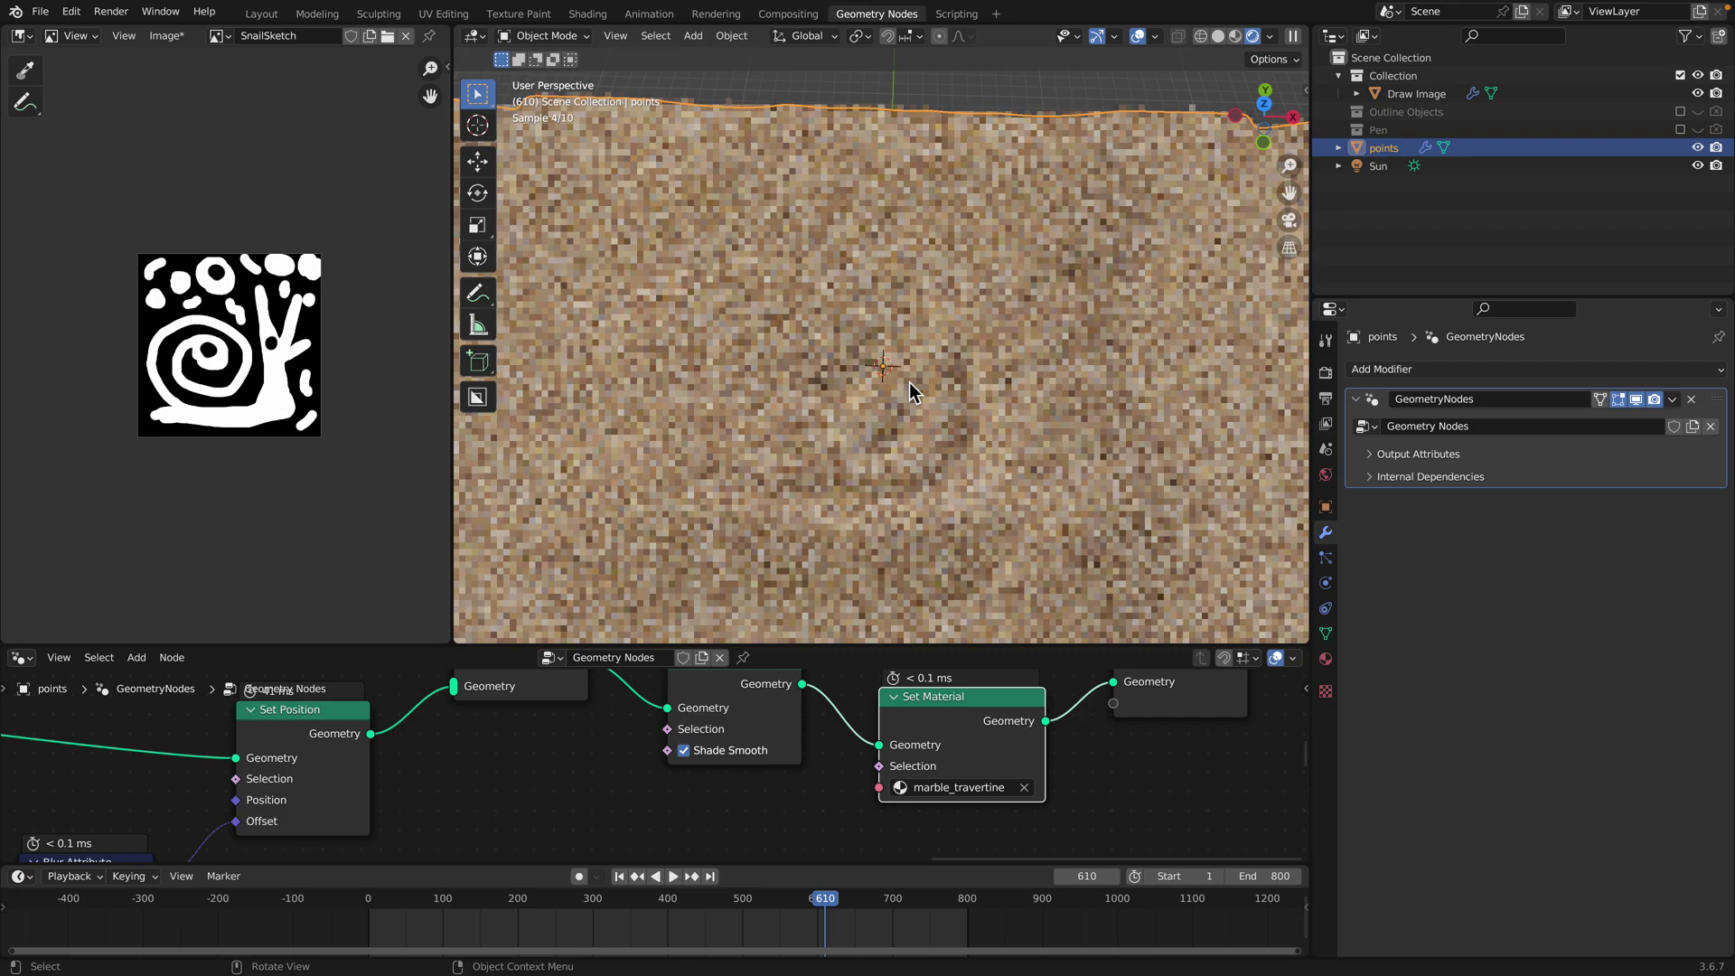
{"action": "scroll", "coordinate": [911, 383], "scroll_direction": "down", "scroll_amount": 3}
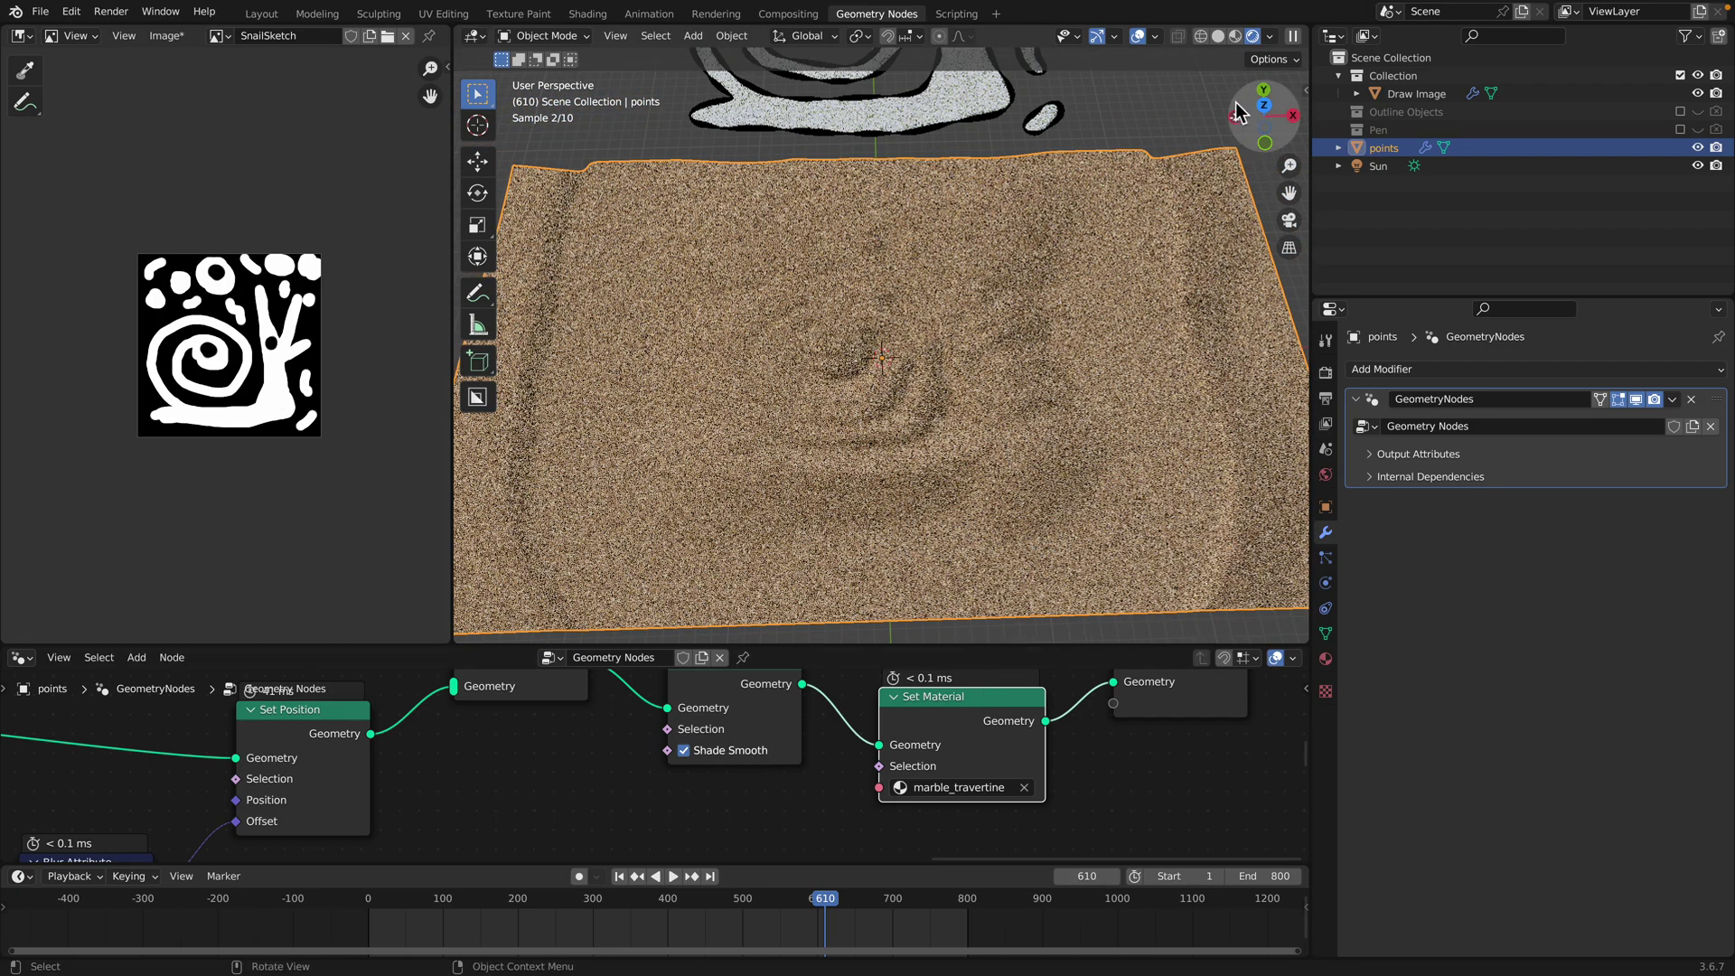
Return the 3D view to solid shading with Material colouring and deselect all objects
{"action": "left_click", "coordinate": [1218, 36]}
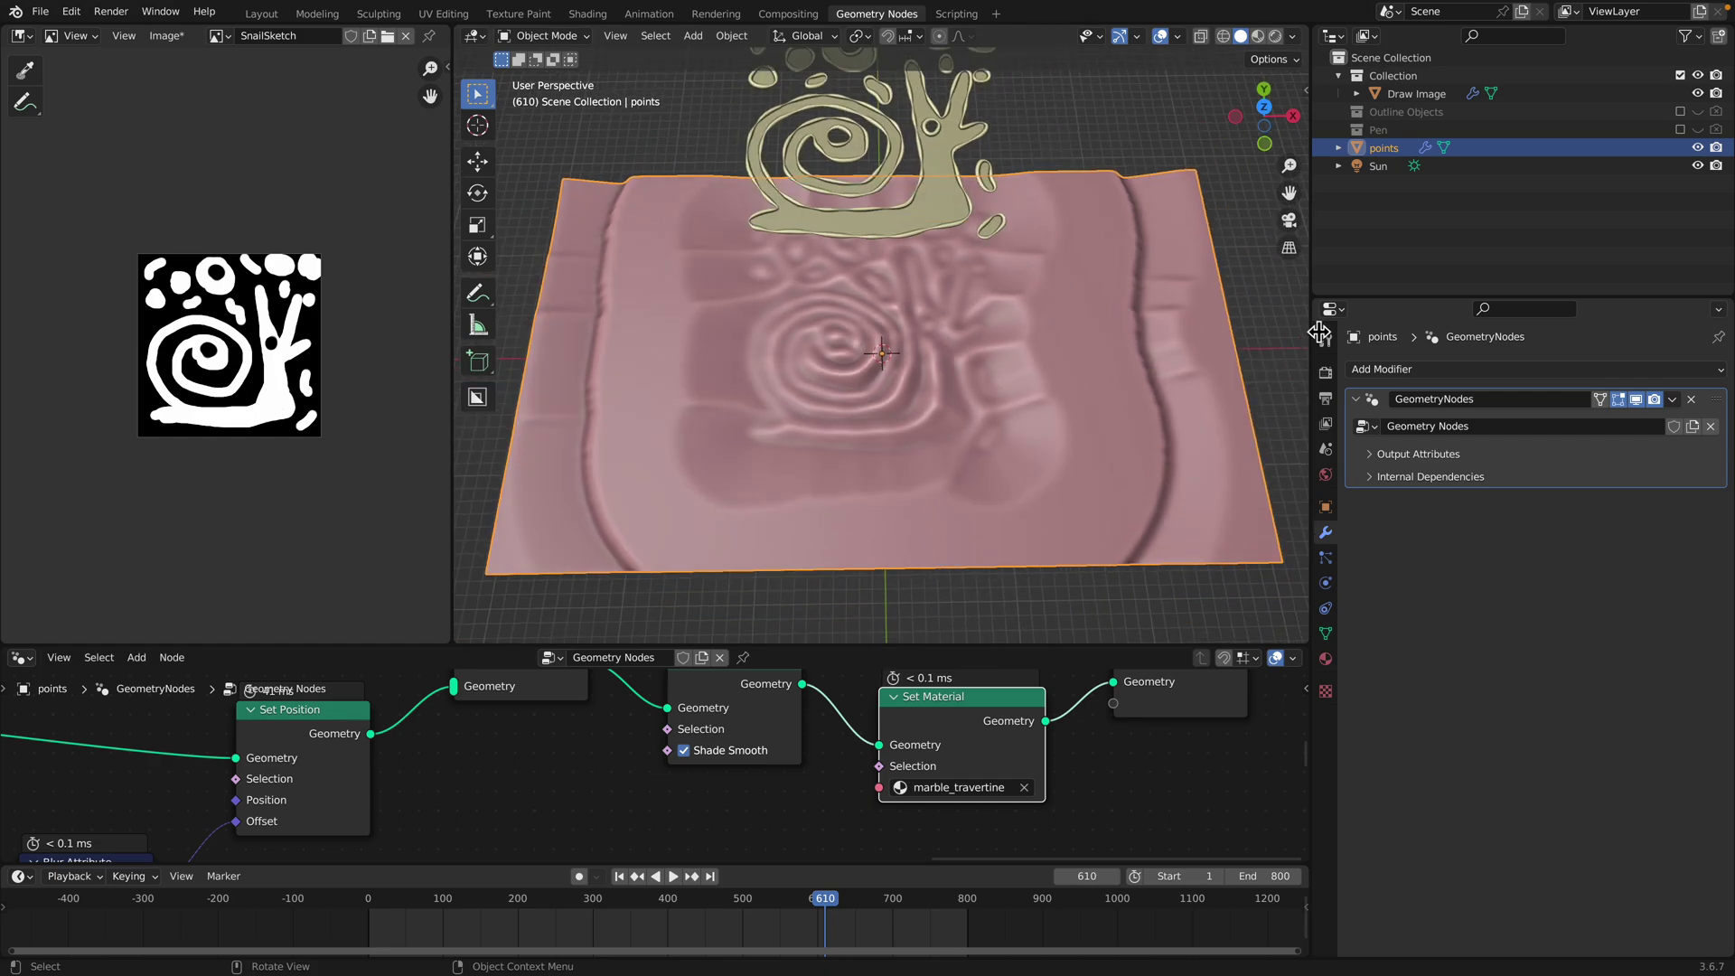
{"action": "left_click", "coordinate": [1293, 37]}
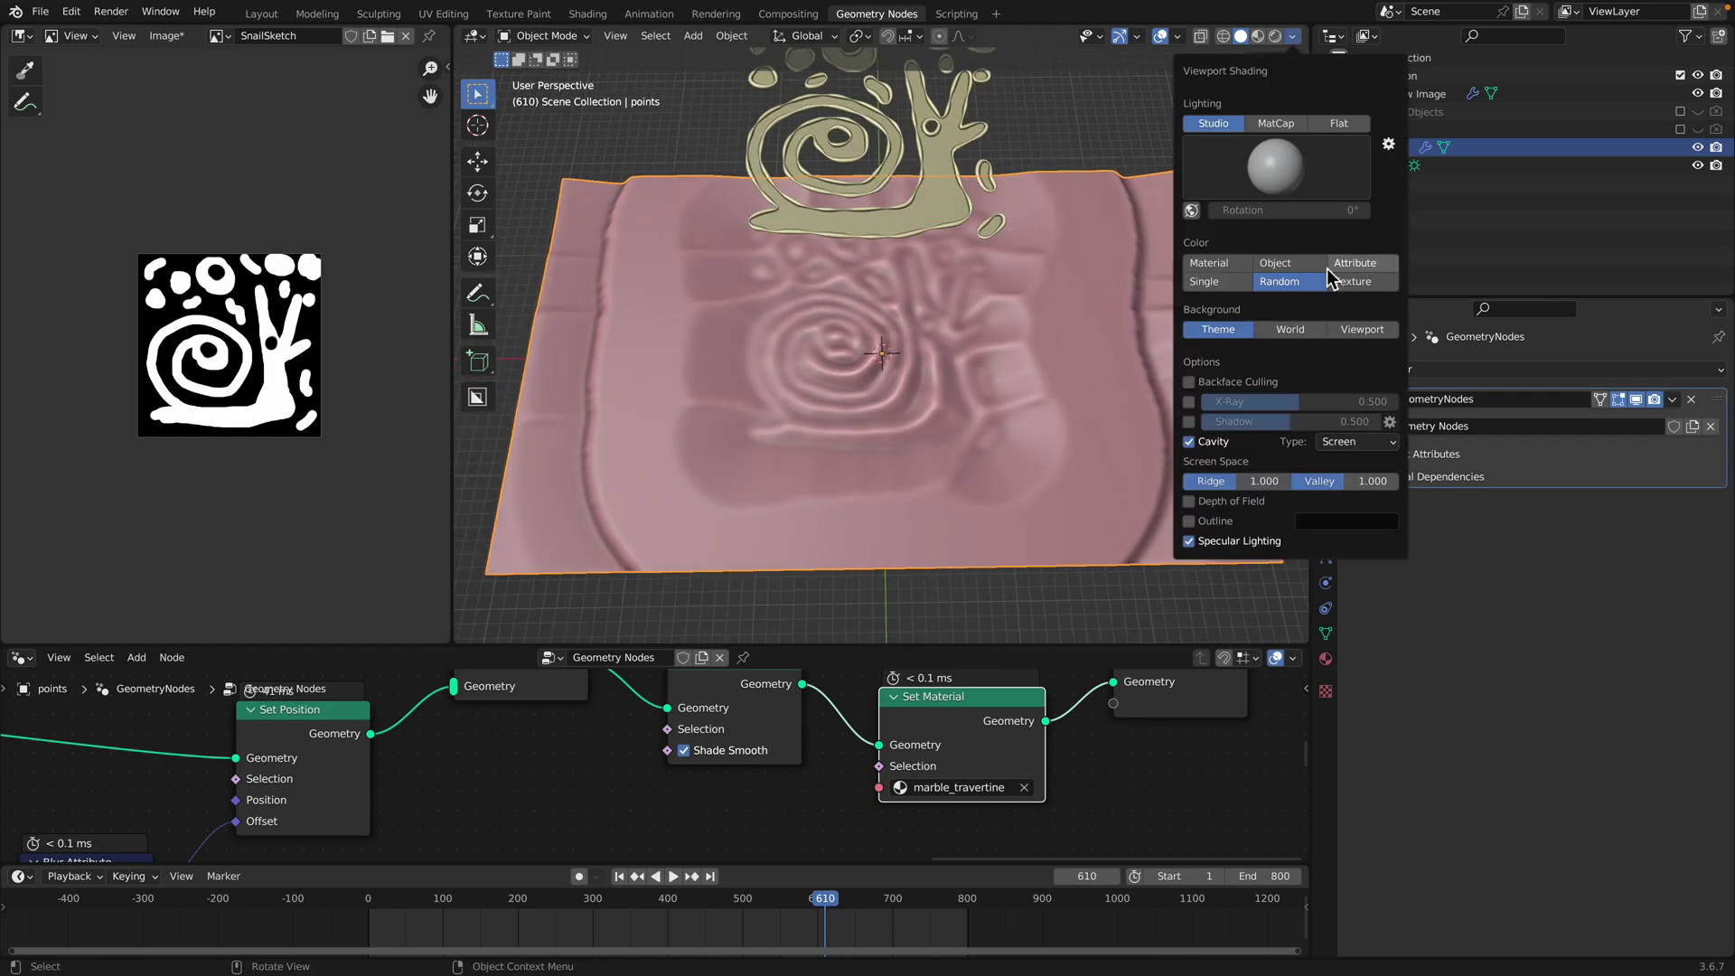
{"action": "left_click", "coordinate": [1229, 281]}
{"action": "left_click", "coordinate": [1235, 265]}
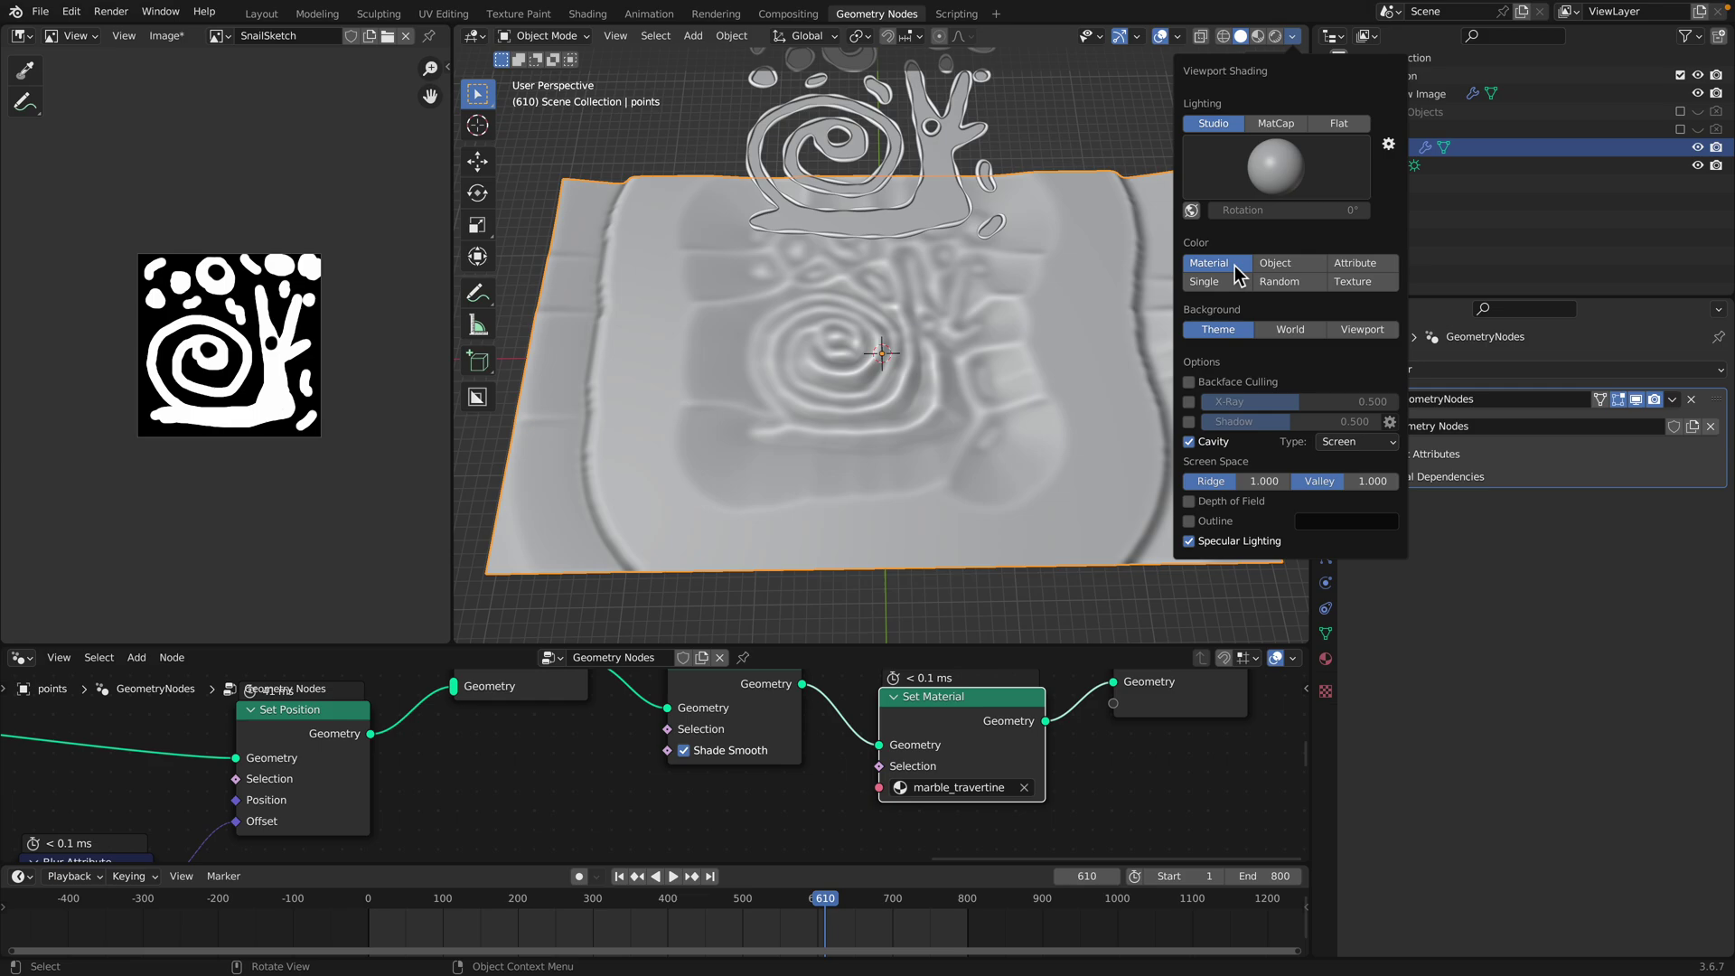
{"action": "key", "text": "alt+a"}
Widen the Image Editor, show its tool settings and switch it to Paint mode for the SnailSketch image
{"action": "scroll", "coordinate": [193, 263], "scroll_direction": "up", "scroll_amount": 3}
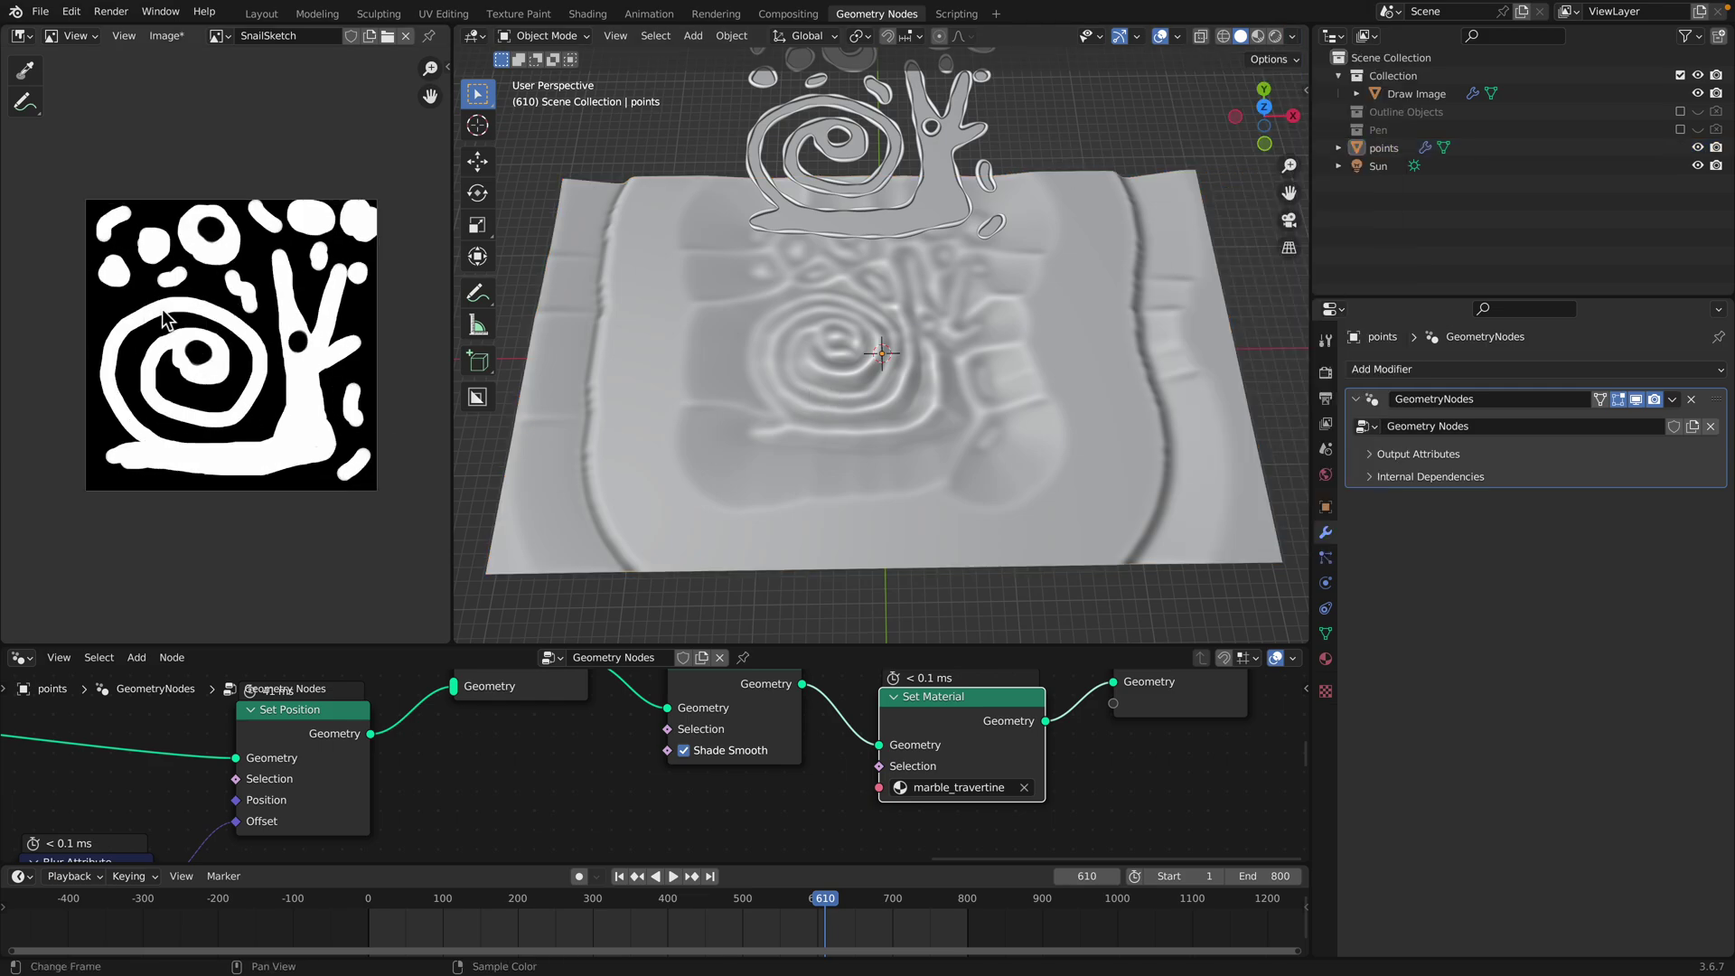
{"action": "scroll", "coordinate": [194, 263], "scroll_direction": "down", "scroll_amount": 2}
{"action": "left_click_drag", "start_coordinate": [451, 269], "coordinate": [781, 109]}
{"action": "left_click", "coordinate": [778, 71]}
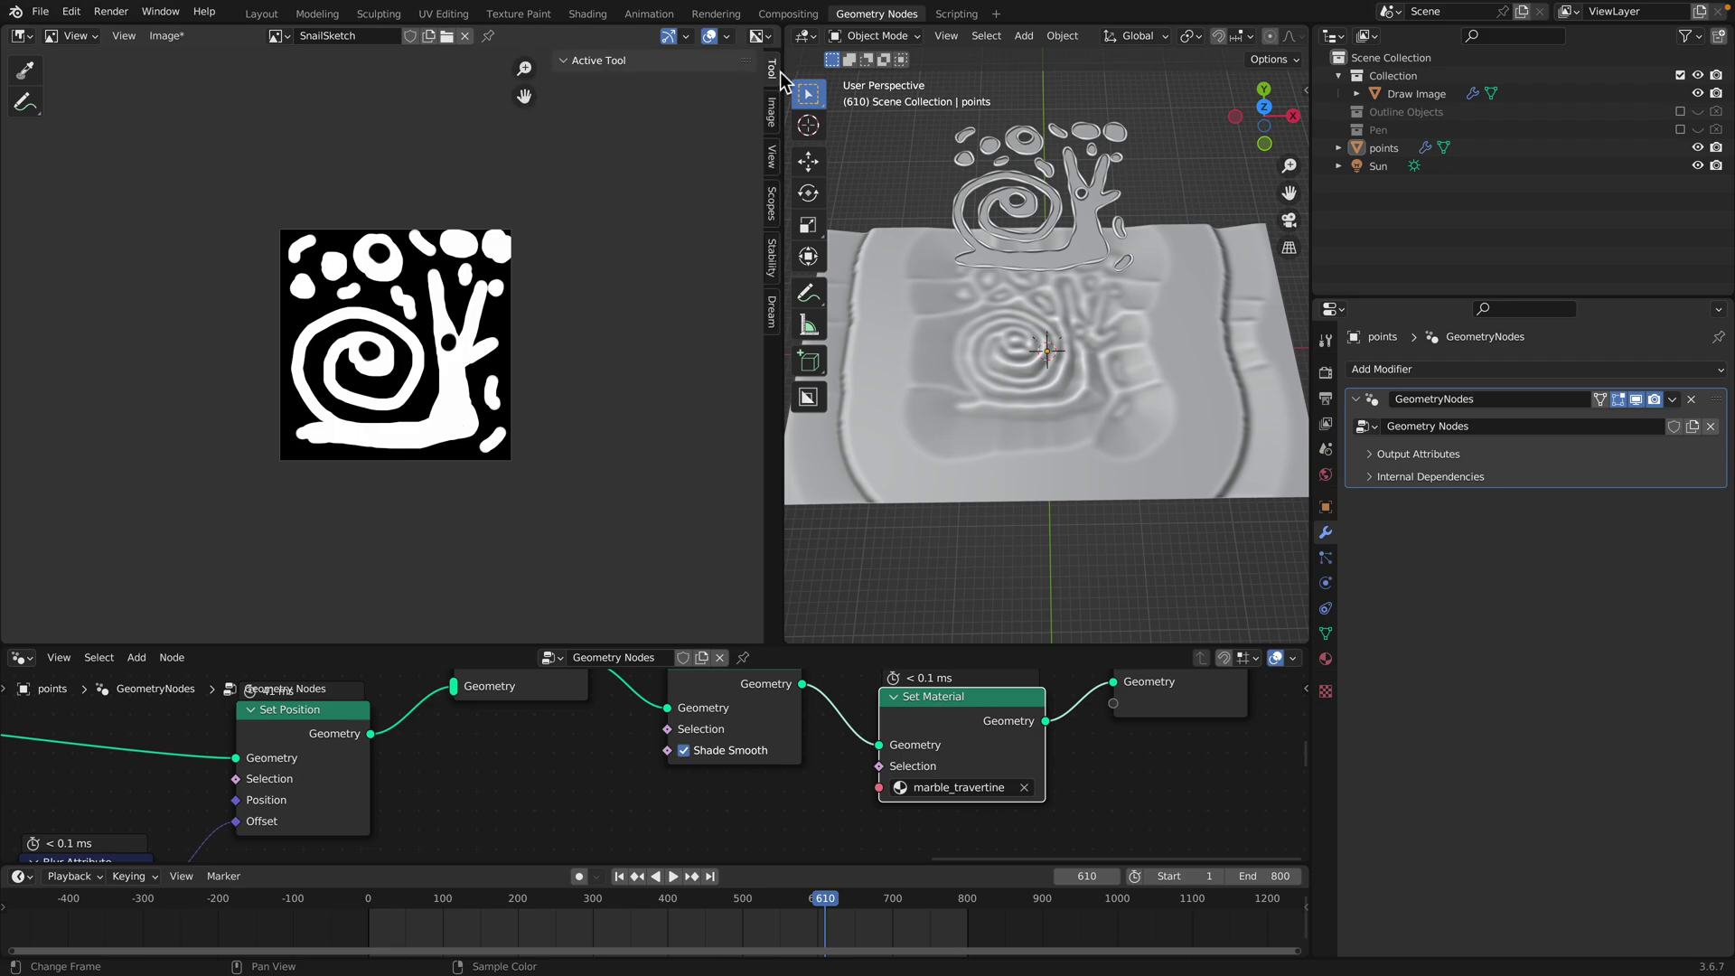
{"action": "left_click", "coordinate": [91, 36]}
{"action": "left_click", "coordinate": [83, 76]}
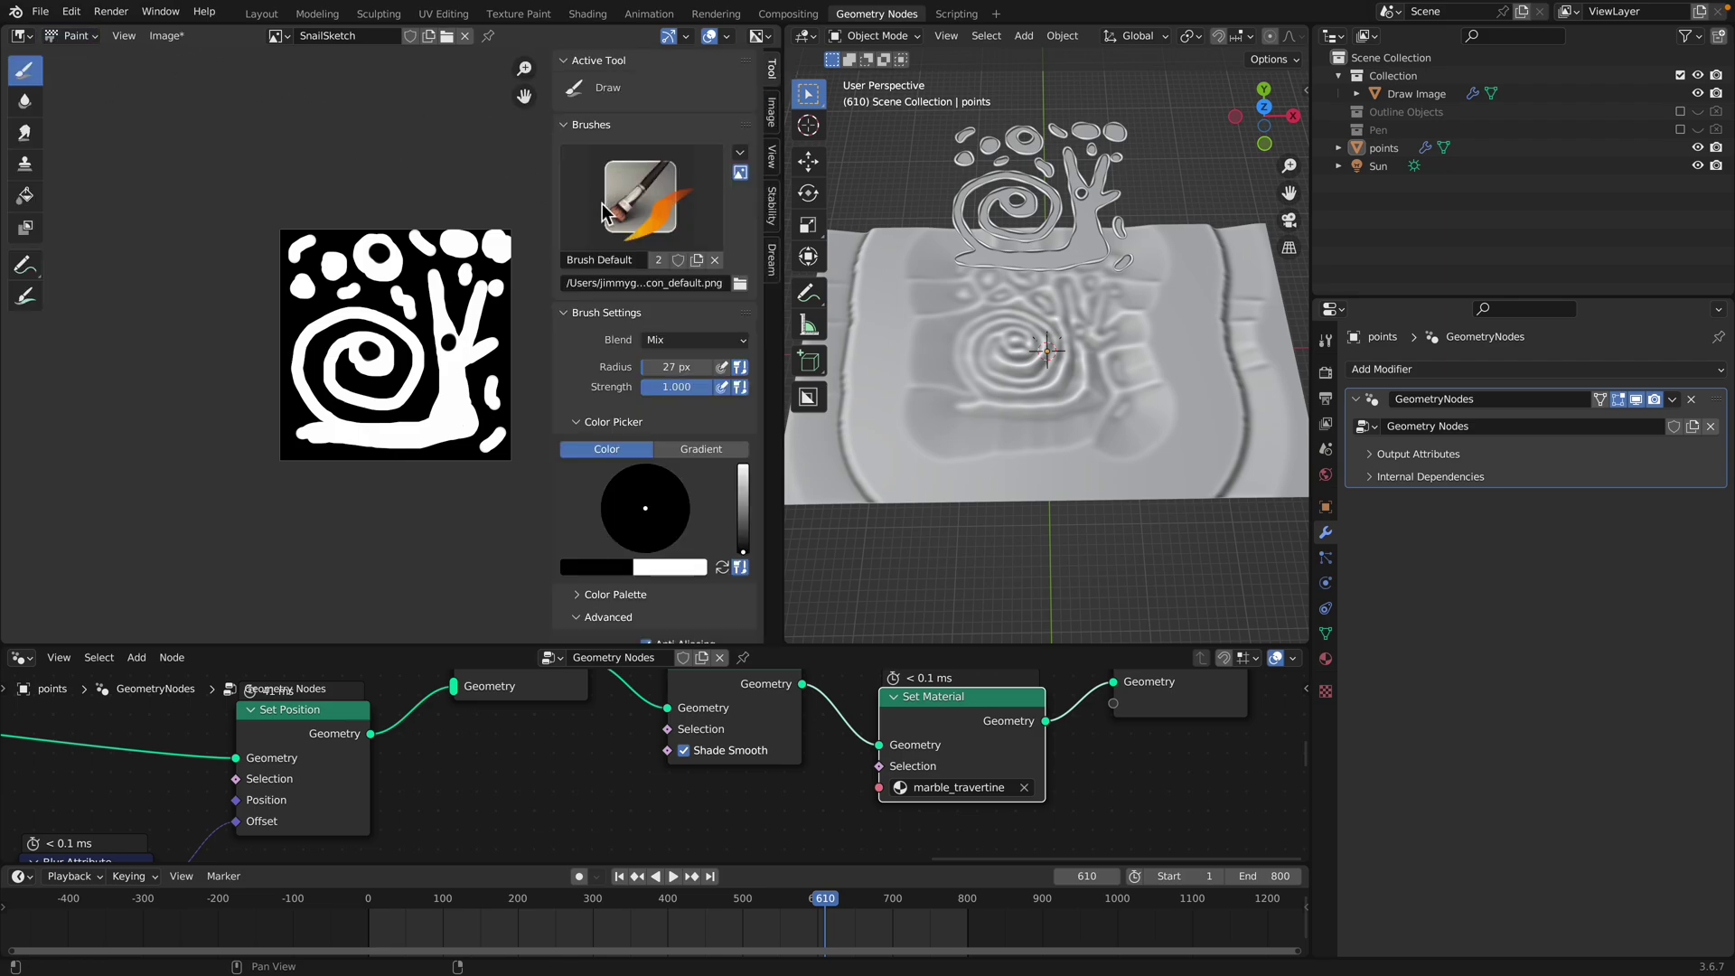
Enlarge the paint brush and paint the whole SnailSketch image black to erase the snail drawing
{"action": "scroll", "coordinate": [395, 362], "scroll_direction": "down", "scroll_amount": 1}
{"action": "scroll", "coordinate": [395, 361], "scroll_direction": "up", "scroll_amount": 2}
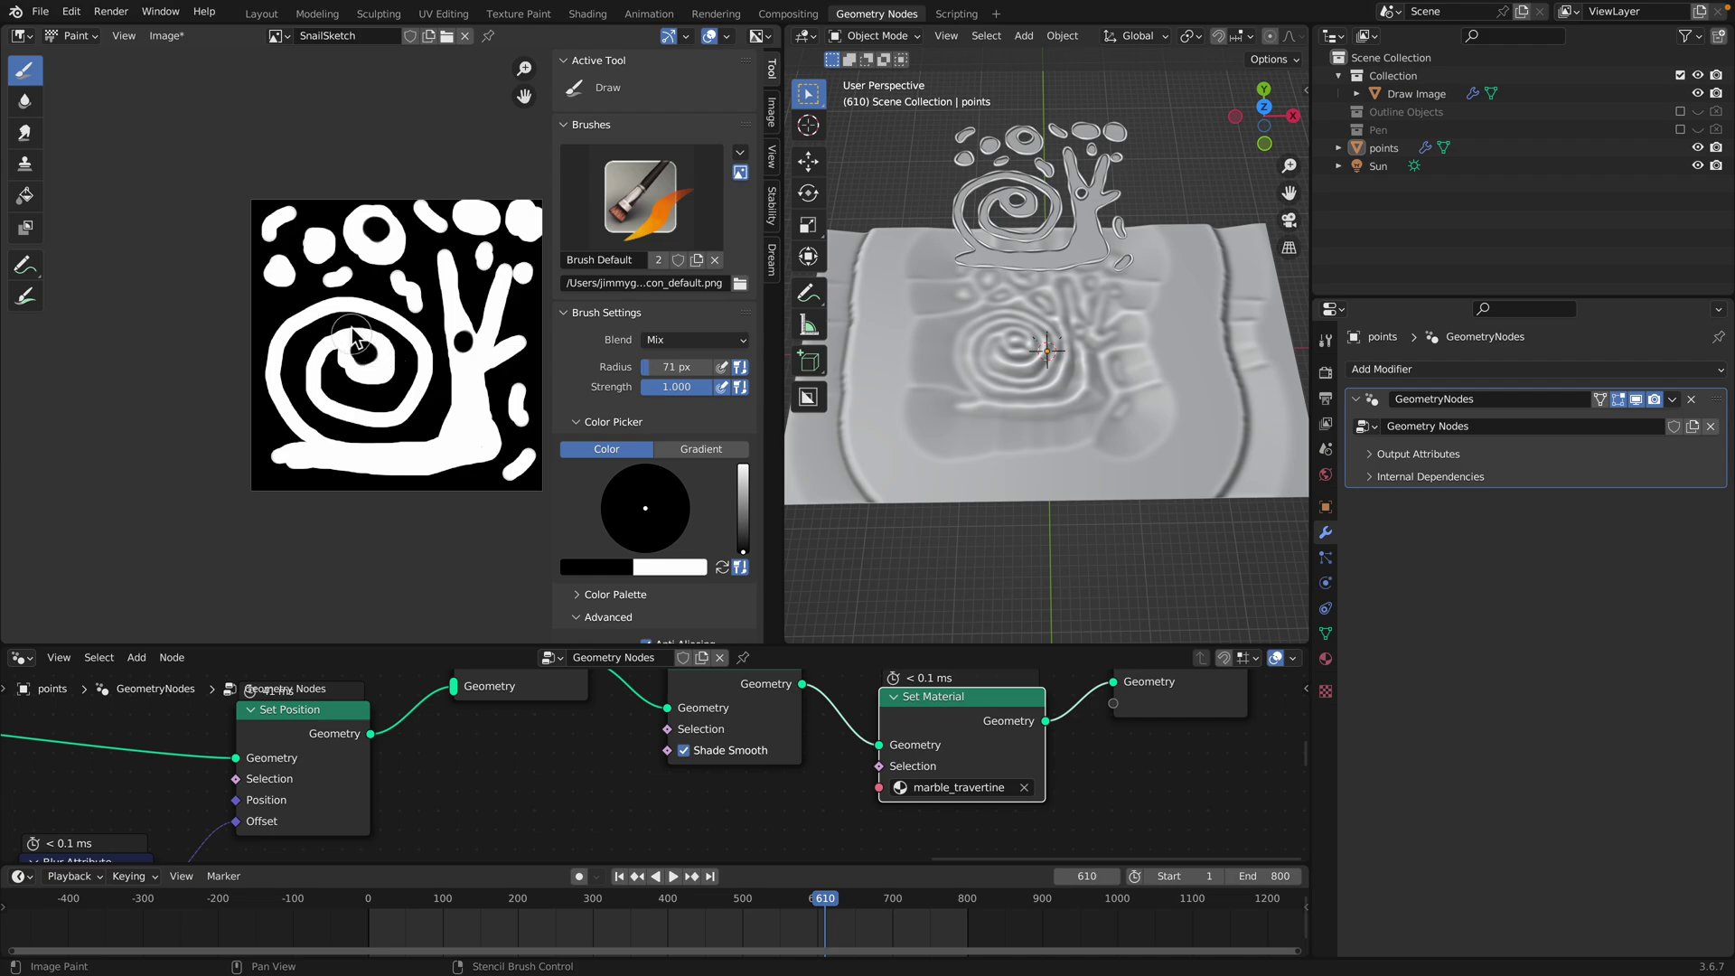
{"action": "key", "text": "bracketright"}
{"action": "key", "text": "bracketright"}
{"action": "mouse_move", "coordinate": [342, 314]}
{"action": "left_mouse_down"}
{"action": "mouse_move", "coordinate": [350, 302]}
{"action": "mouse_move", "coordinate": [352, 327]}
{"action": "mouse_move", "coordinate": [373, 322]}
{"action": "left_mouse_up"}
{"action": "middle_click_drag", "start_coordinate": [375, 322], "coordinate": [299, 330]}
{"action": "mouse_move", "coordinate": [289, 333]}
{"action": "left_mouse_down"}
{"action": "mouse_move", "coordinate": [212, 258]}
{"action": "mouse_move", "coordinate": [209, 462]}
{"action": "mouse_move", "coordinate": [291, 402]}
{"action": "left_mouse_up"}
{"action": "scroll", "coordinate": [291, 402], "scroll_direction": "down", "scroll_amount": 4}
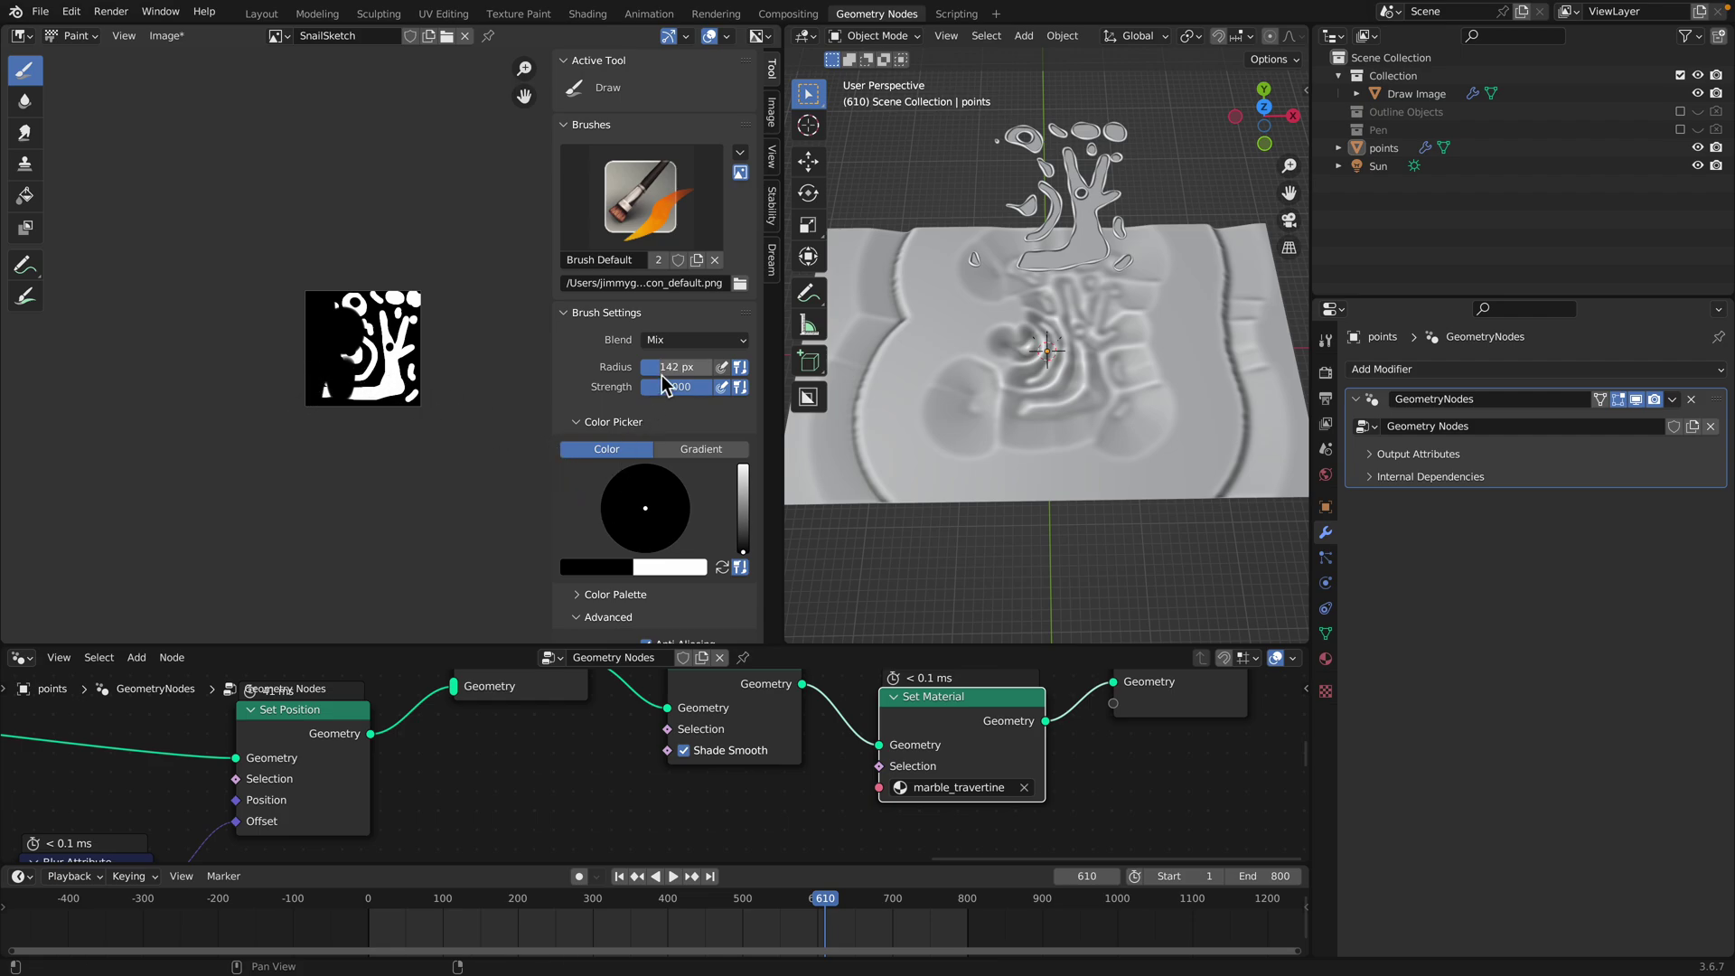
{"action": "left_click_drag", "start_coordinate": [669, 367], "coordinate": [675, 367]}
{"action": "mouse_move", "coordinate": [311, 358]}
{"action": "left_mouse_down"}
{"action": "mouse_move", "coordinate": [372, 296]}
{"action": "mouse_move", "coordinate": [407, 396]}
{"action": "mouse_move", "coordinate": [363, 319]}
{"action": "left_mouse_up"}
Switch to white with a 57 px brush radius and paint three crossing diagonal strokes on the black image
{"action": "scroll", "coordinate": [368, 348], "scroll_direction": "up", "scroll_amount": 3}
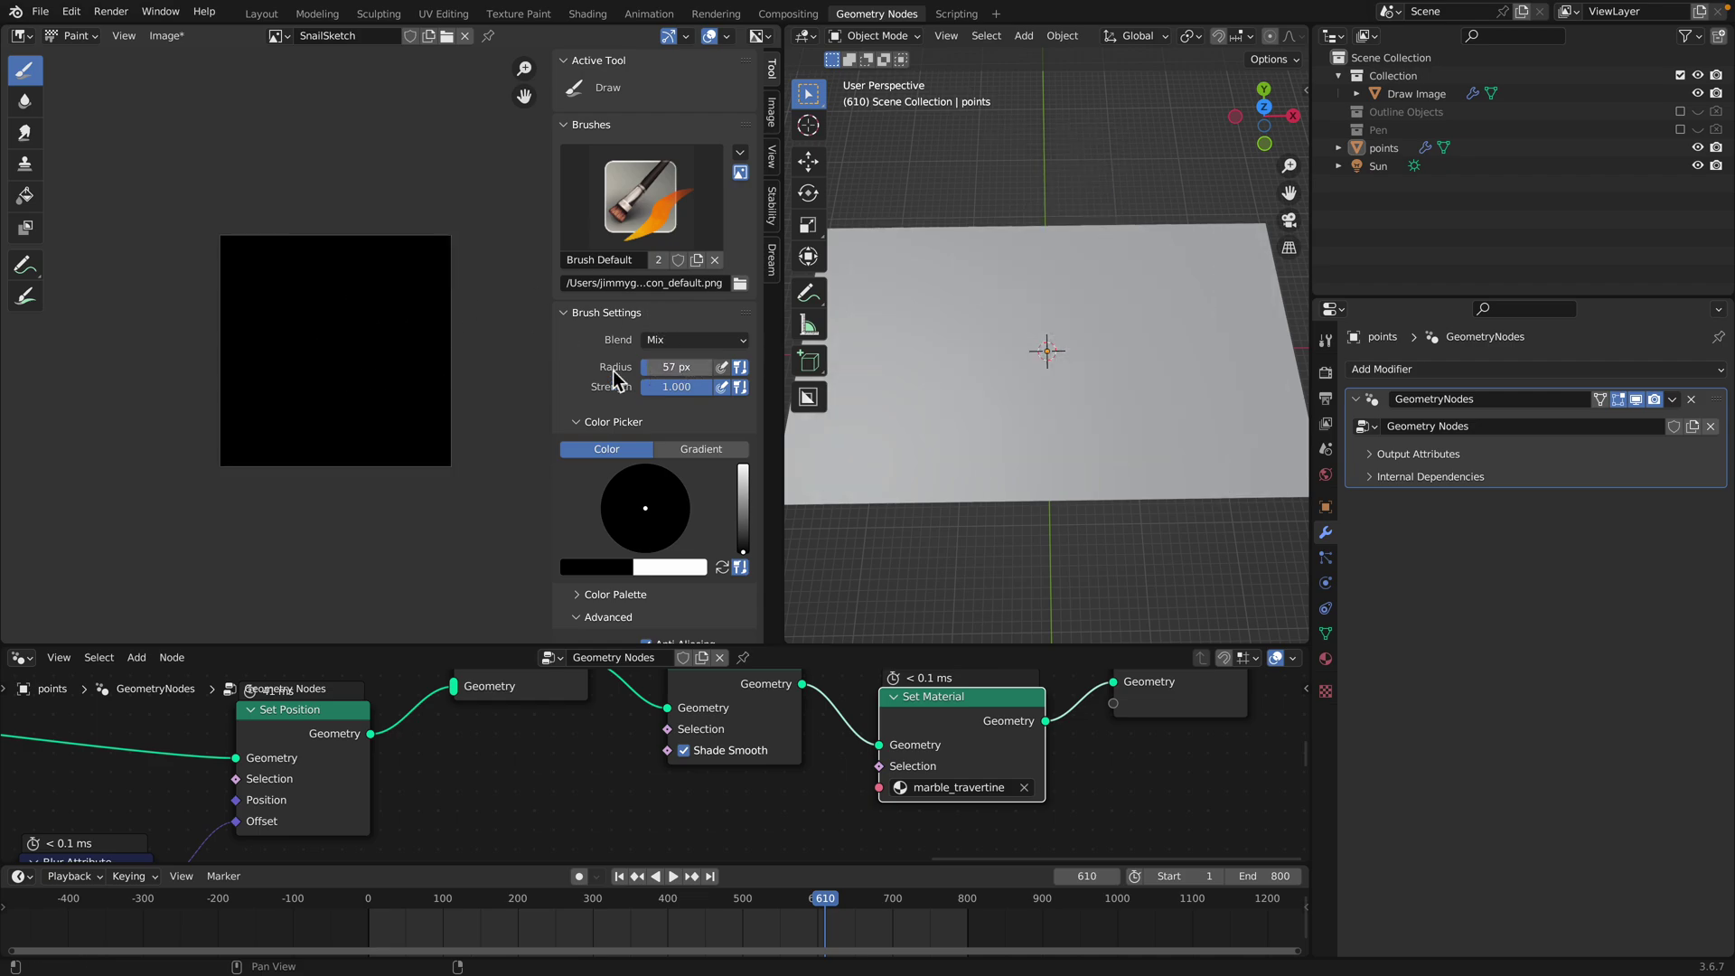
{"action": "key", "text": "x"}
{"action": "scroll", "coordinate": [283, 311], "scroll_direction": "up", "scroll_amount": 2}
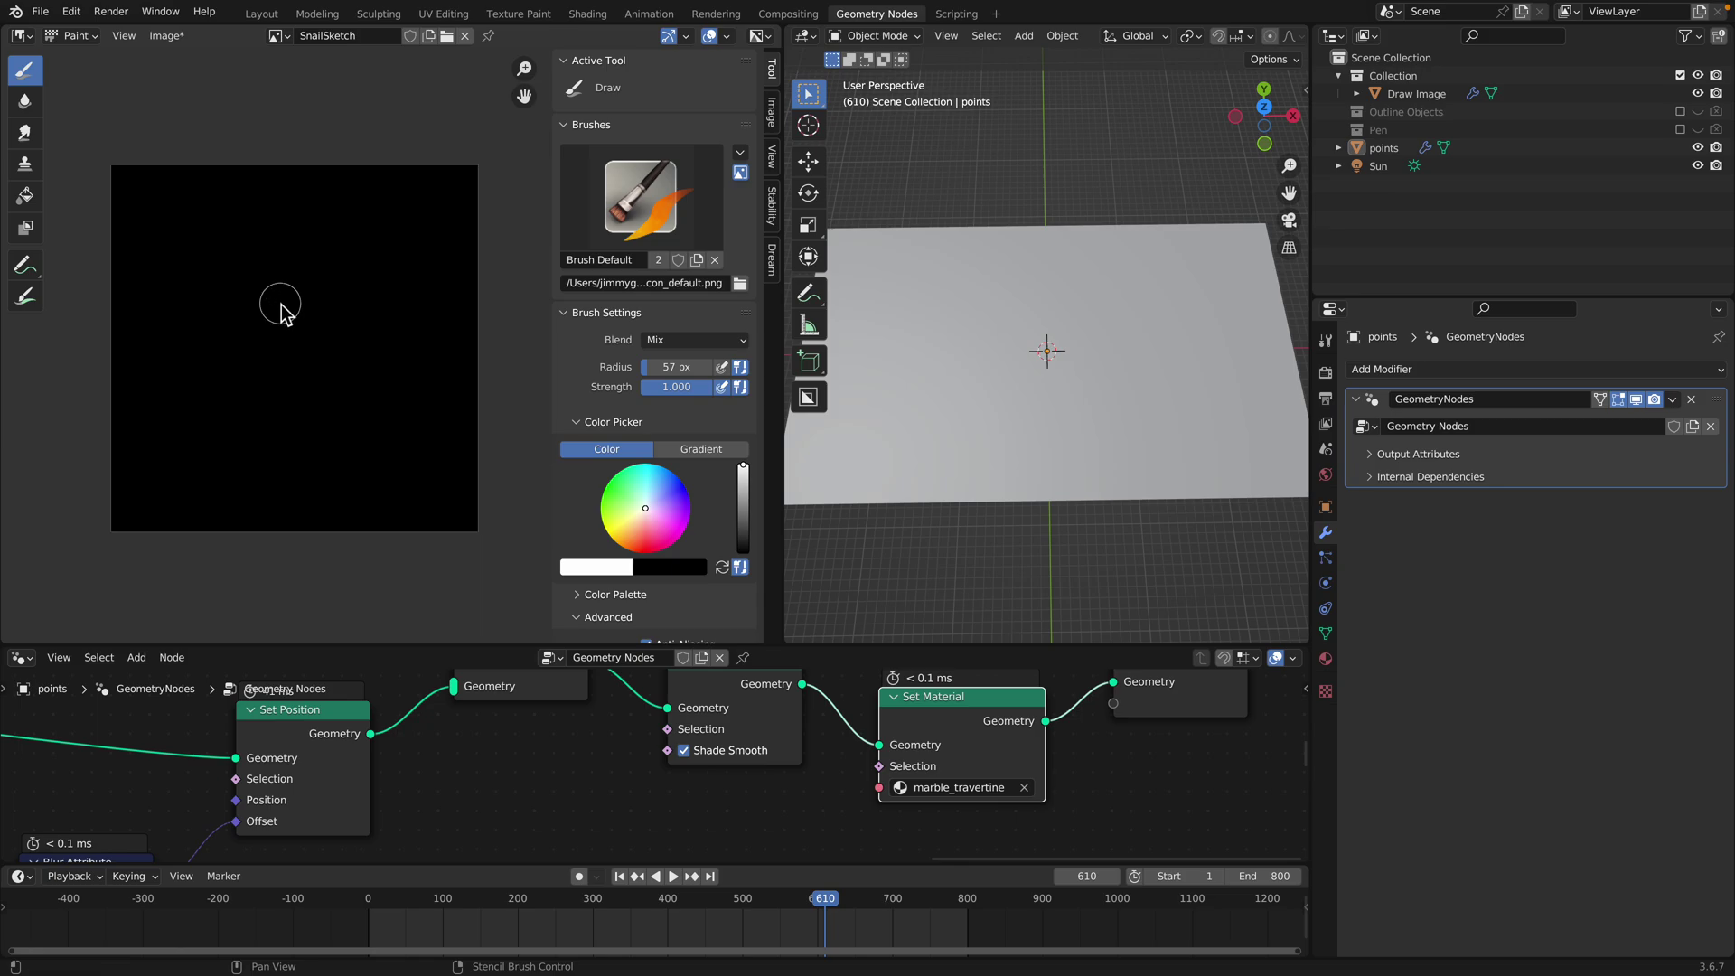
{"action": "scroll", "coordinate": [251, 316], "scroll_direction": "down", "scroll_amount": 1}
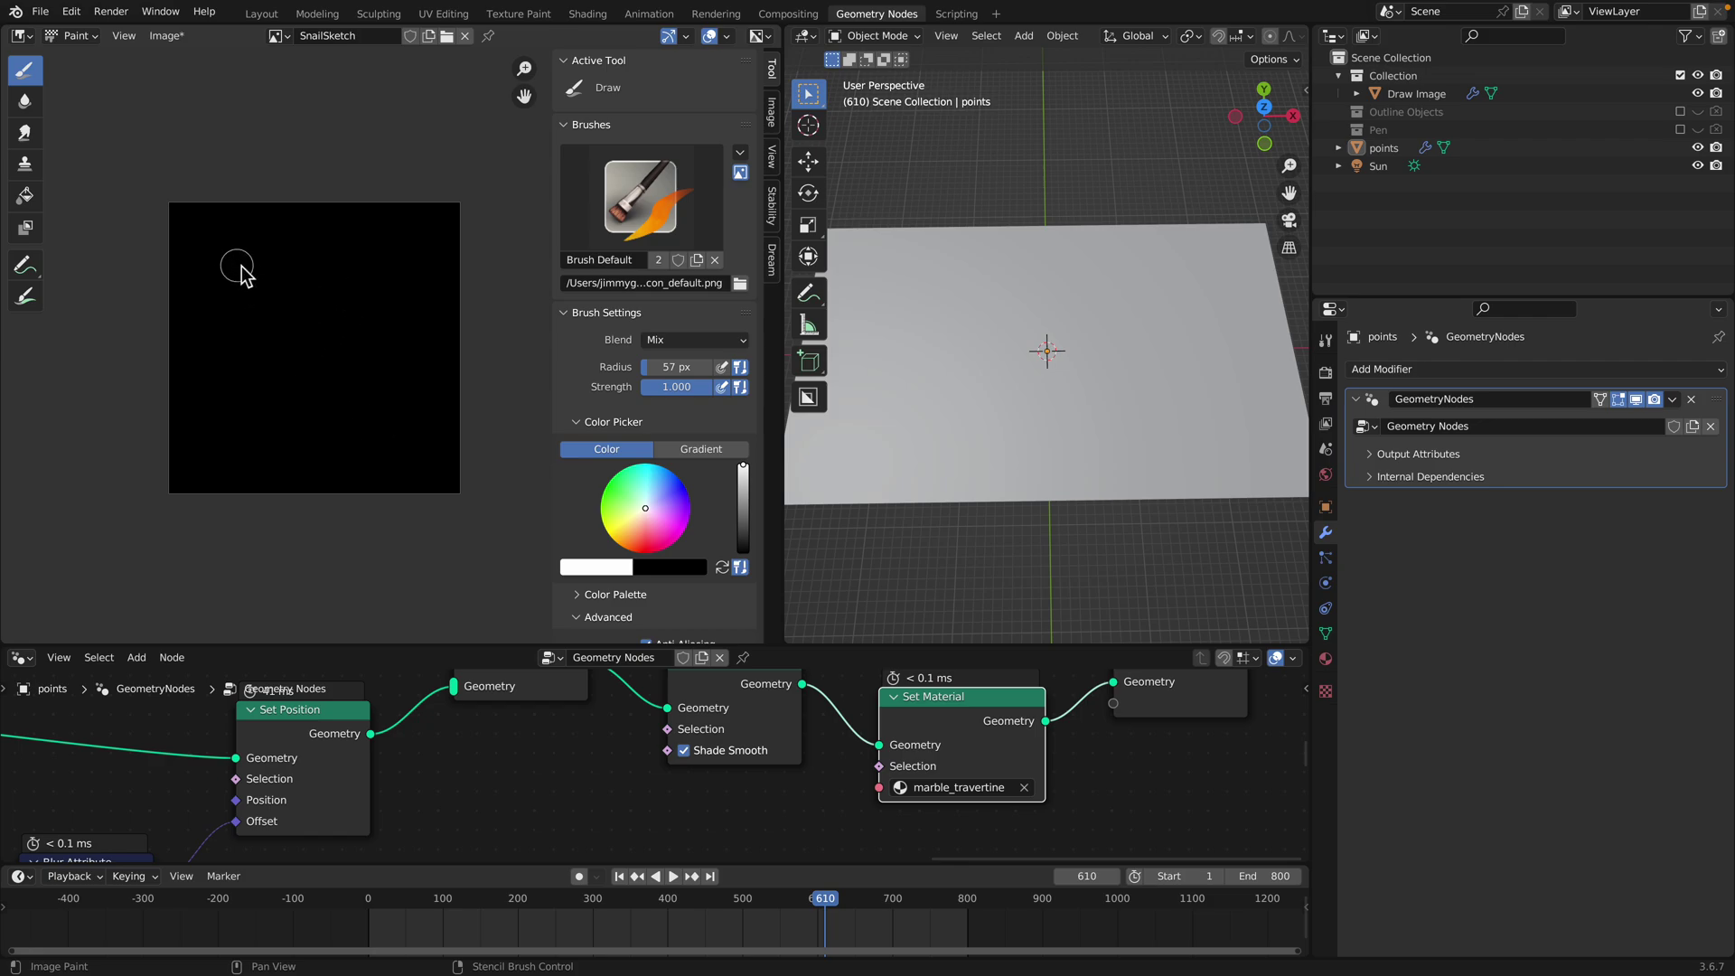
{"action": "left_click_drag", "start_coordinate": [236, 267], "coordinate": [390, 436]}
{"action": "mouse_move", "coordinate": [360, 259]}
{"action": "left_mouse_down"}
{"action": "mouse_move", "coordinate": [303, 303]}
{"action": "mouse_move", "coordinate": [339, 327]}
{"action": "mouse_move", "coordinate": [226, 403]}
{"action": "left_mouse_up"}
{"action": "left_click_drag", "start_coordinate": [329, 376], "coordinate": [280, 437]}
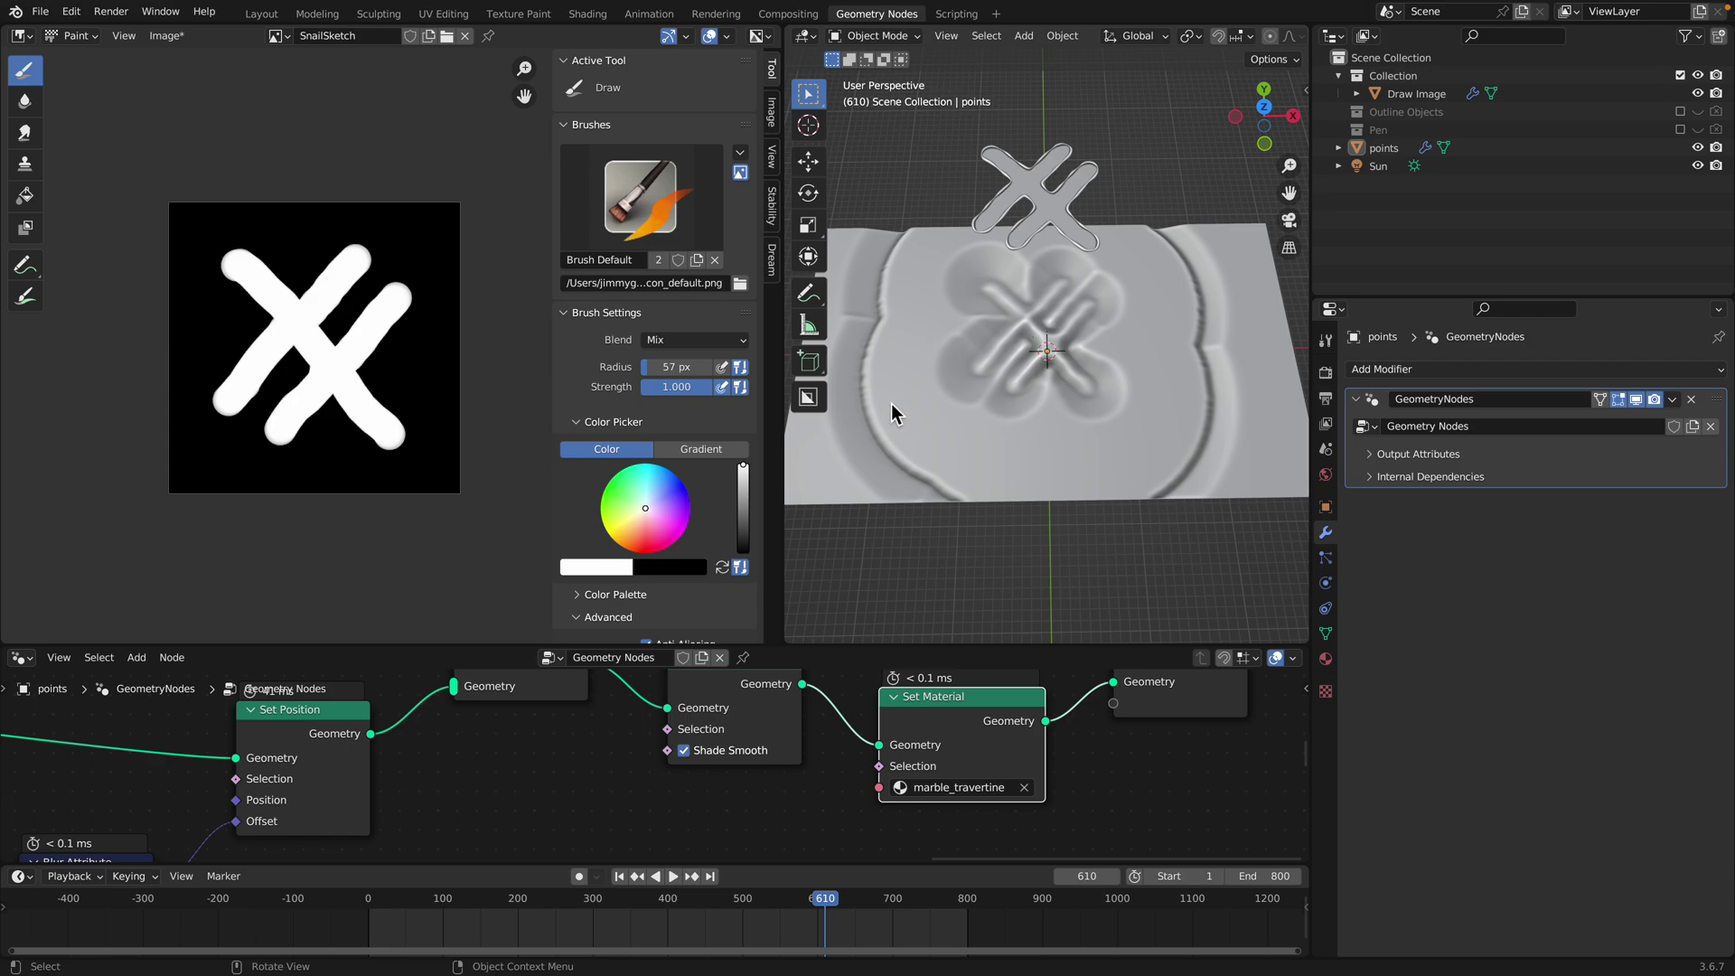
Run the animation from the start of the timeline to frame 128 to examine the ripples around the strokes
{"action": "scroll", "coordinate": [1087, 360], "scroll_direction": "up", "scroll_amount": 2}
{"action": "left_click", "coordinate": [375, 902]}
{"action": "key", "text": "space"}
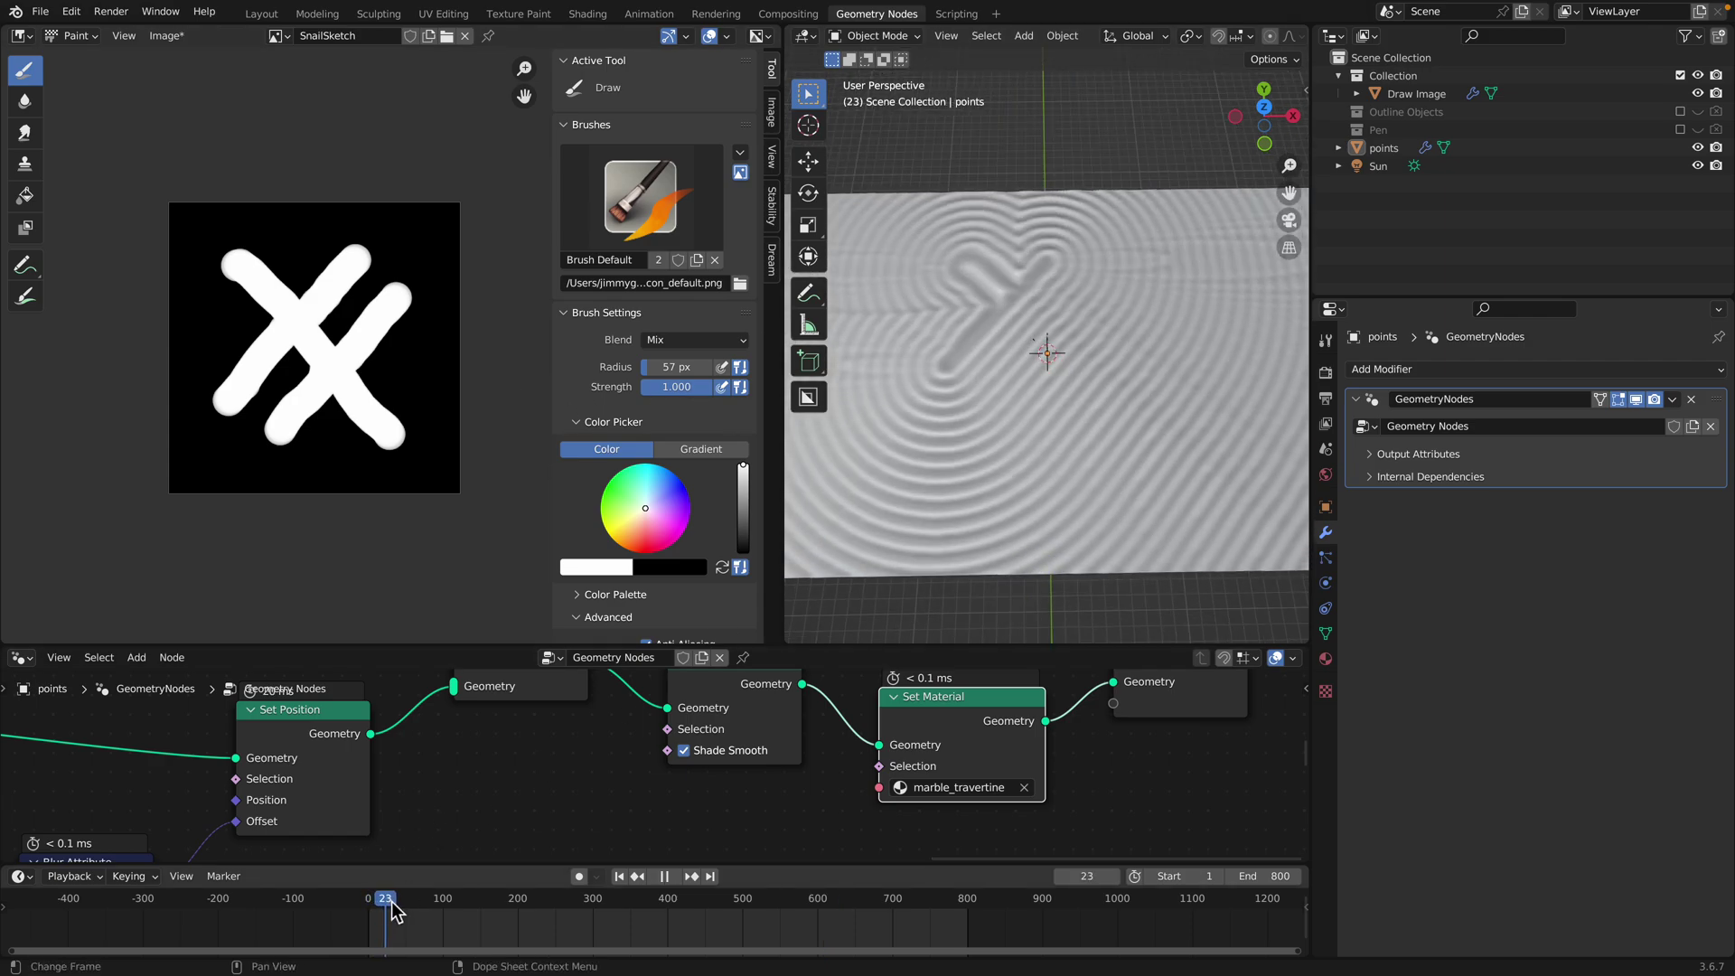
{"action": "left_click_drag", "start_coordinate": [393, 901], "coordinate": [463, 900]}
{"action": "key", "text": "space"}
{"action": "scroll", "coordinate": [314, 326], "scroll_direction": "up", "scroll_amount": 1}
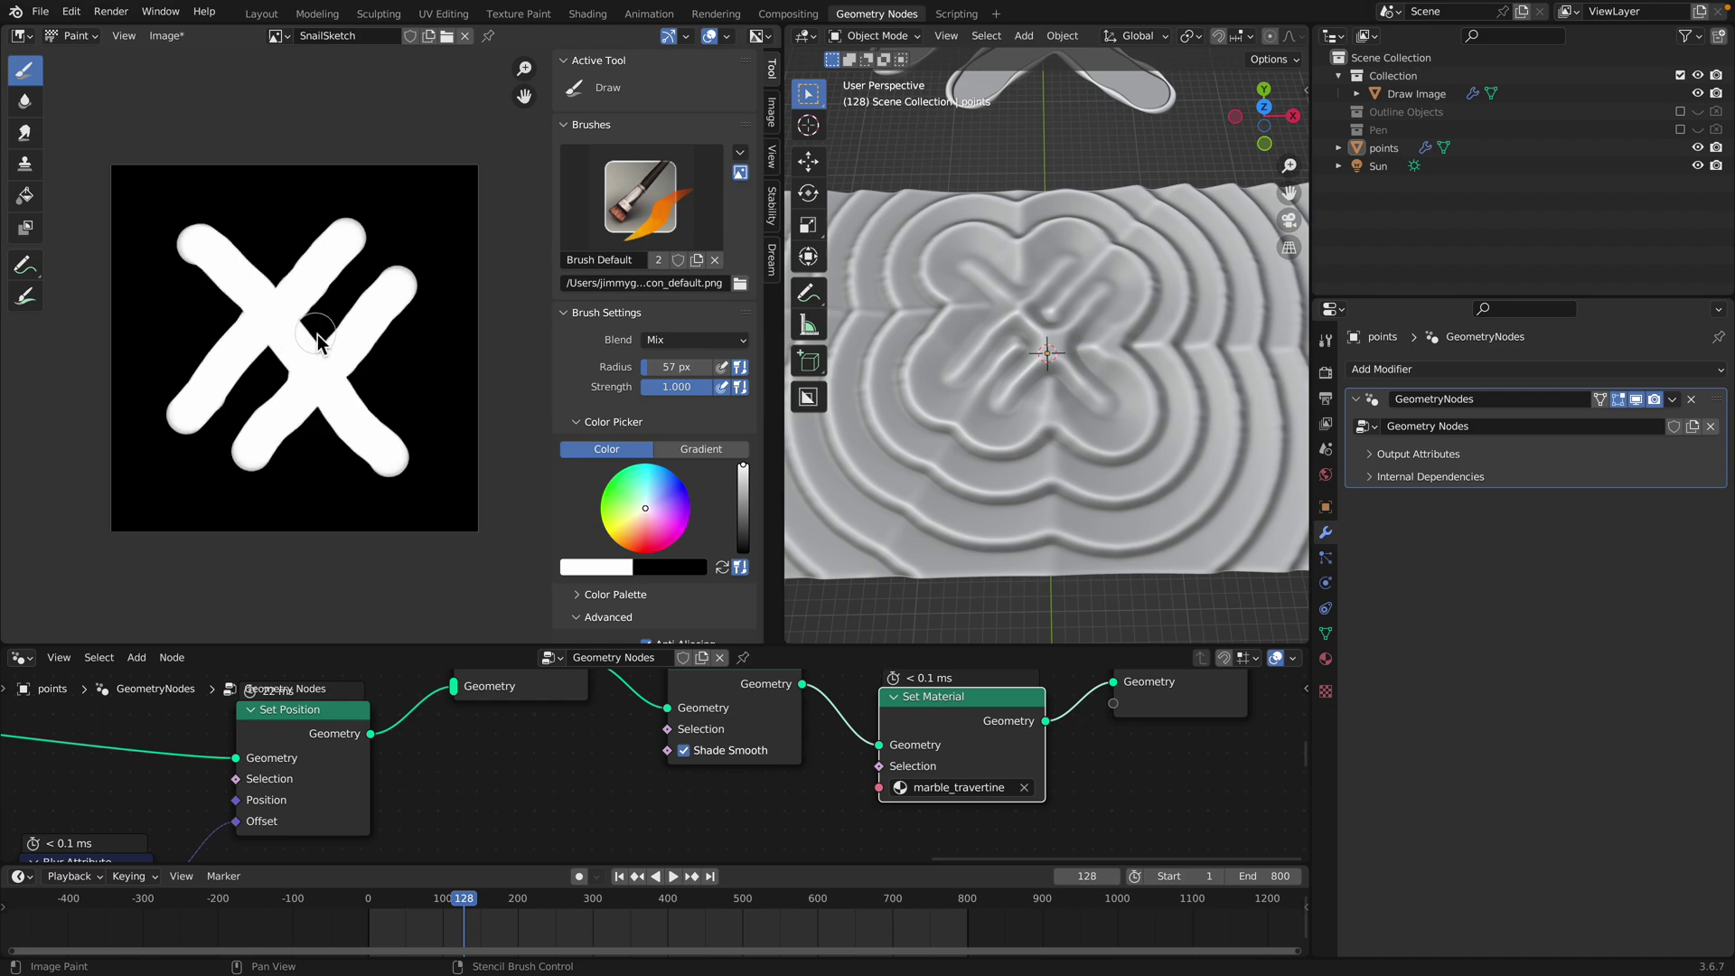
Paint a black diagonal gap between the two parallel strokes and replay the ripples from the start to frame 123
{"action": "key", "text": "x"}
{"action": "mouse_move", "coordinate": [314, 343]}
{"action": "left_mouse_down"}
{"action": "mouse_move", "coordinate": [291, 366]}
{"action": "mouse_move", "coordinate": [270, 349]}
{"action": "left_mouse_up"}
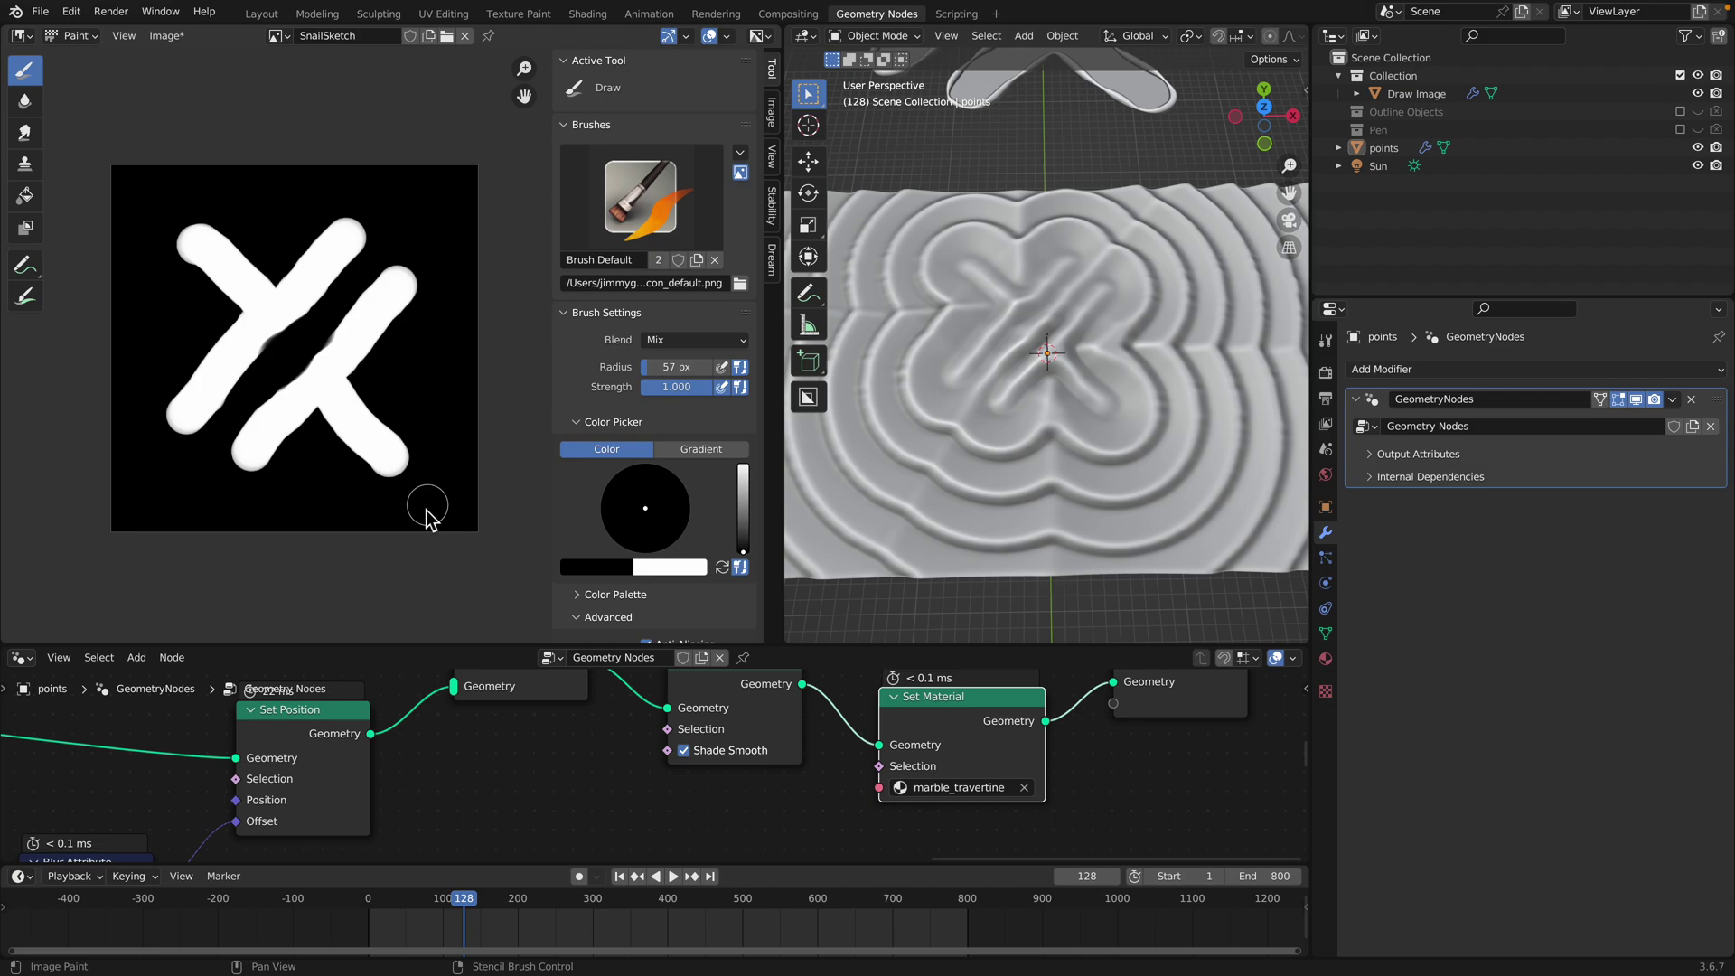
{"action": "left_click_drag", "start_coordinate": [373, 901], "coordinate": [460, 898]}
Set the brush radius to 265 px and paint over the crossing strokes until the image is entirely black
{"action": "scroll", "coordinate": [301, 346], "scroll_direction": "down", "scroll_amount": 5}
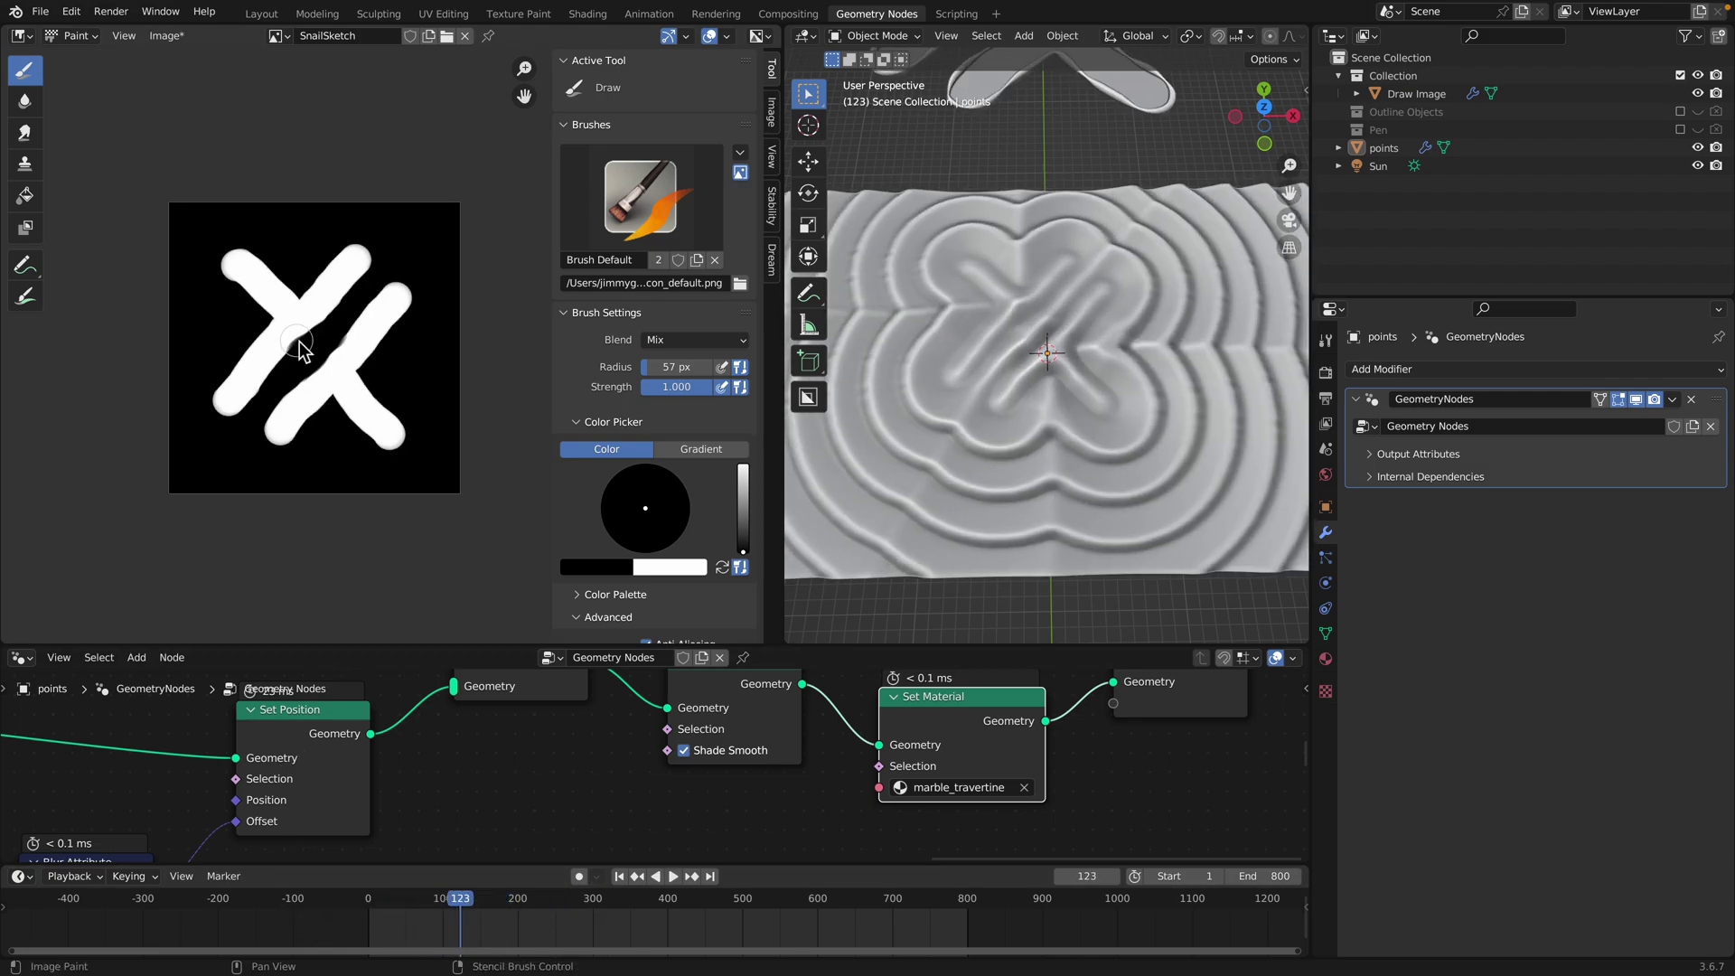
{"action": "key", "text": "x"}
{"action": "key", "text": "x"}
{"action": "mouse_move", "coordinate": [342, 389]}
{"action": "left_mouse_down"}
{"action": "mouse_move", "coordinate": [334, 312]}
{"action": "mouse_move", "coordinate": [351, 339]}
{"action": "mouse_move", "coordinate": [317, 290]}
{"action": "mouse_move", "coordinate": [393, 350]}
{"action": "left_mouse_up"}
Switch the paint colour to white and reduce the brush radius to 33 px
{"action": "scroll", "coordinate": [336, 347], "scroll_direction": "up", "scroll_amount": 6}
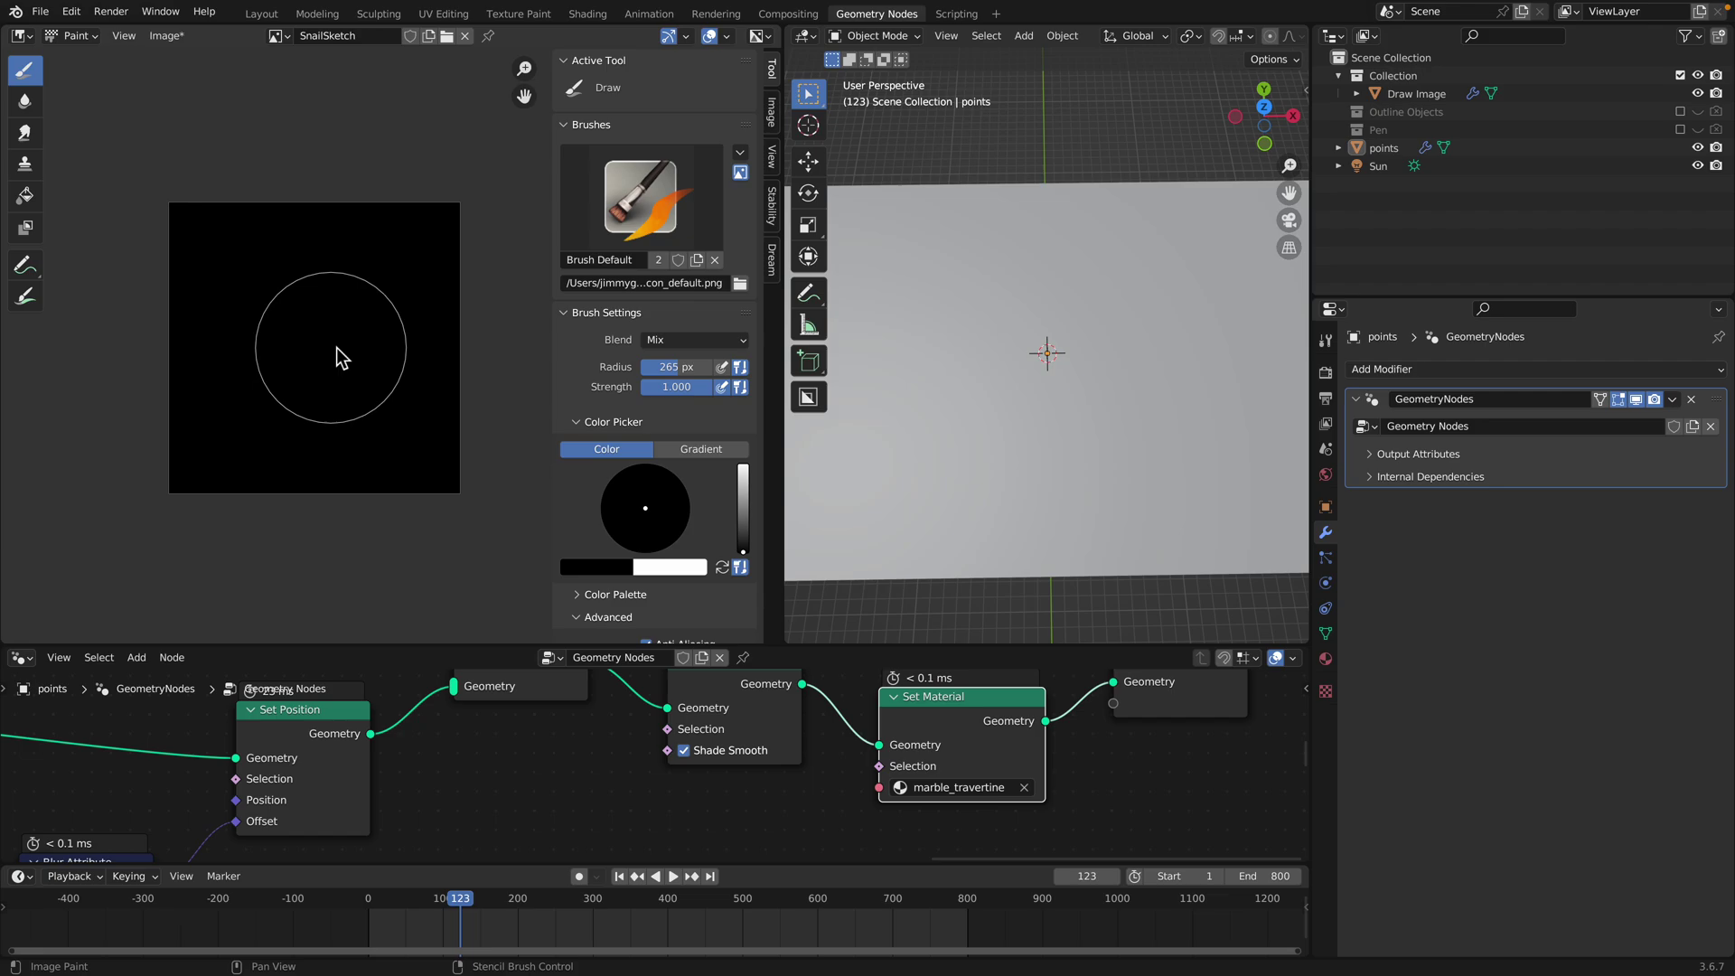
{"action": "key", "text": "x"}
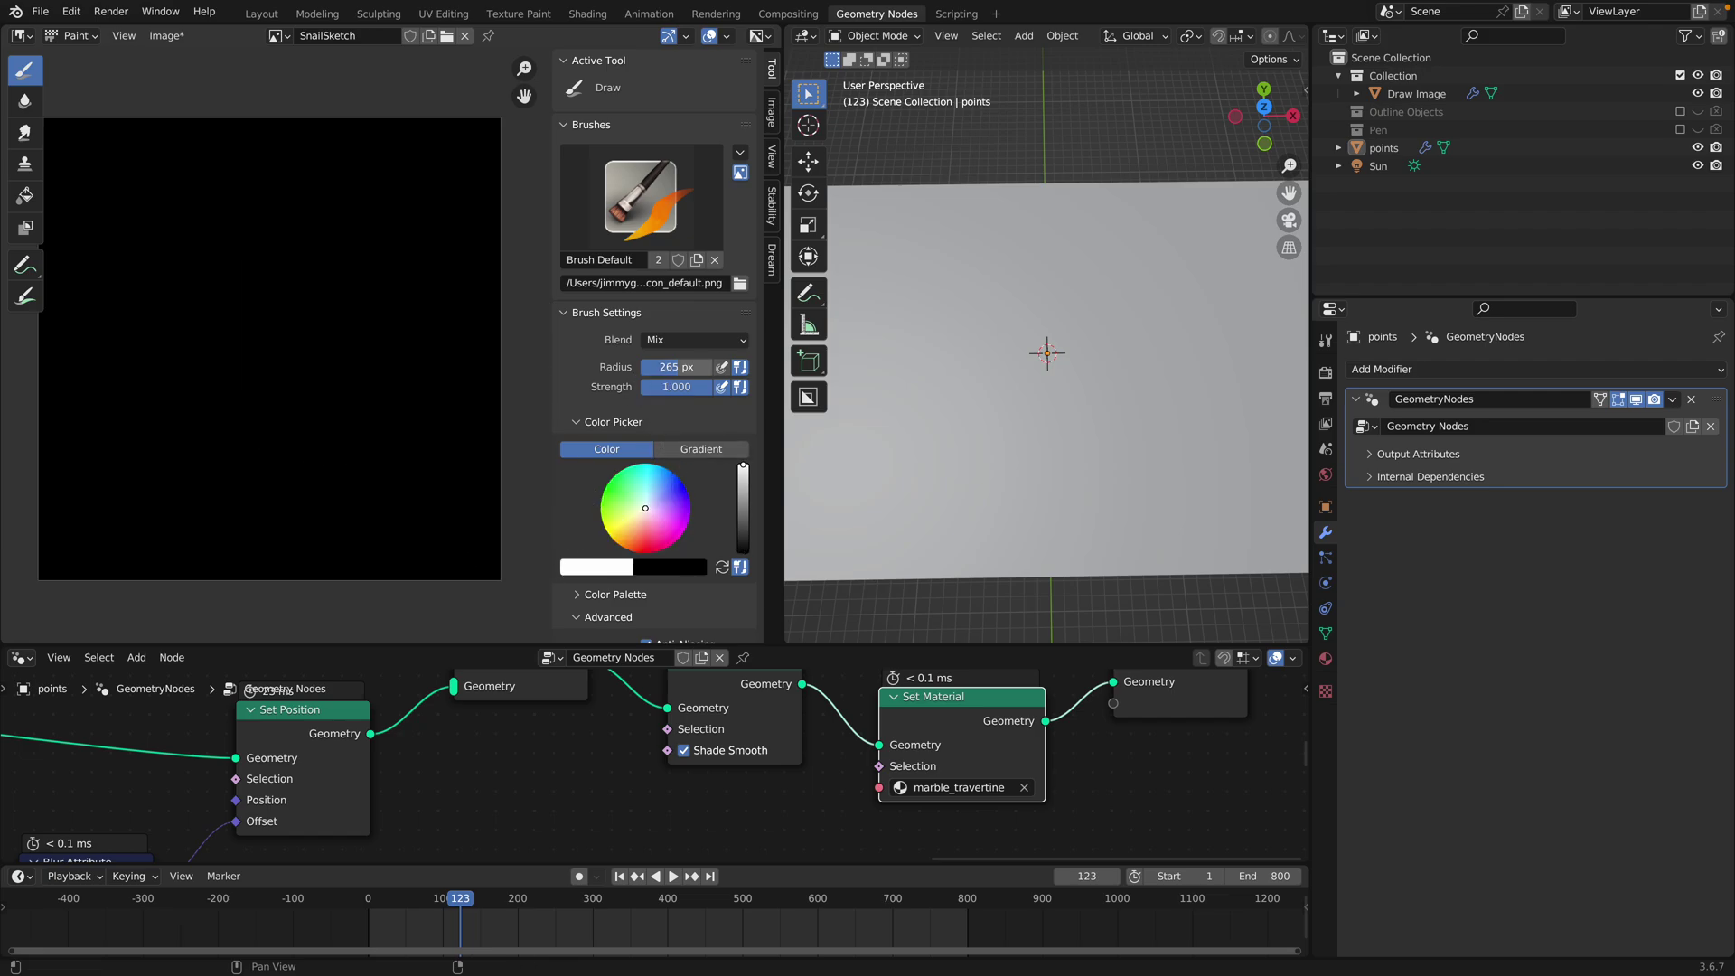
{"action": "left_click_drag", "start_coordinate": [656, 367], "coordinate": [656, 368]}
{"action": "middle_click_drag", "start_coordinate": [291, 328], "coordinate": [356, 344]}
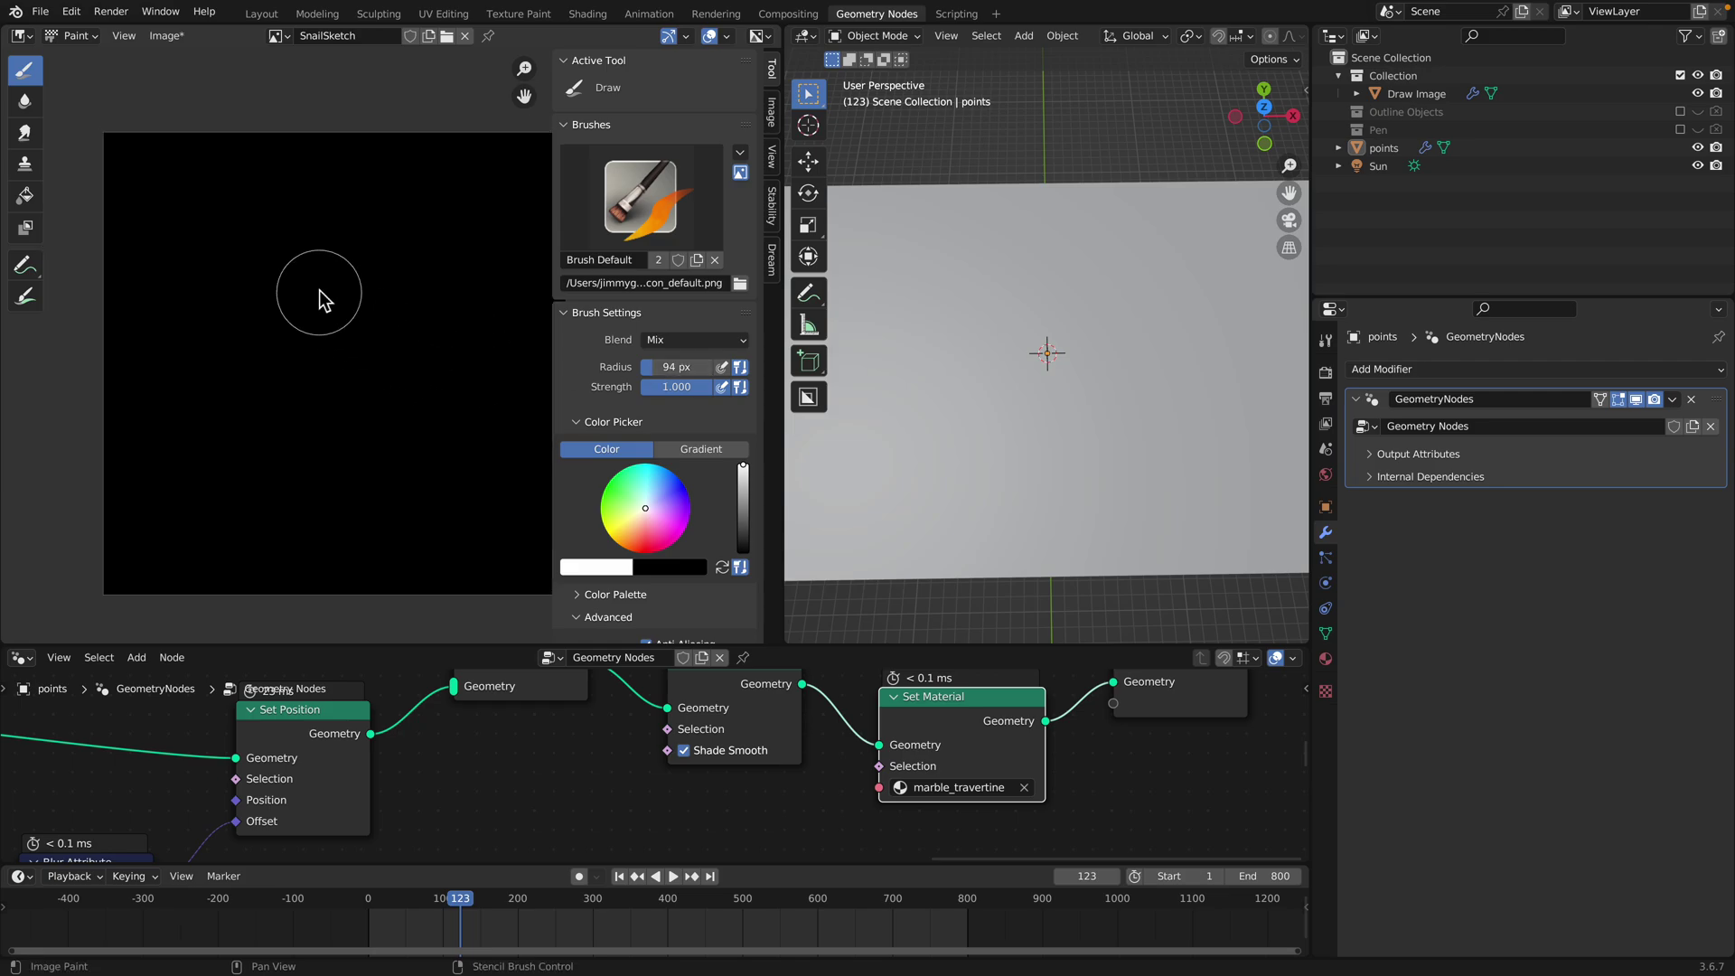
{"action": "scroll", "coordinate": [256, 317], "scroll_direction": "up", "scroll_amount": 1}
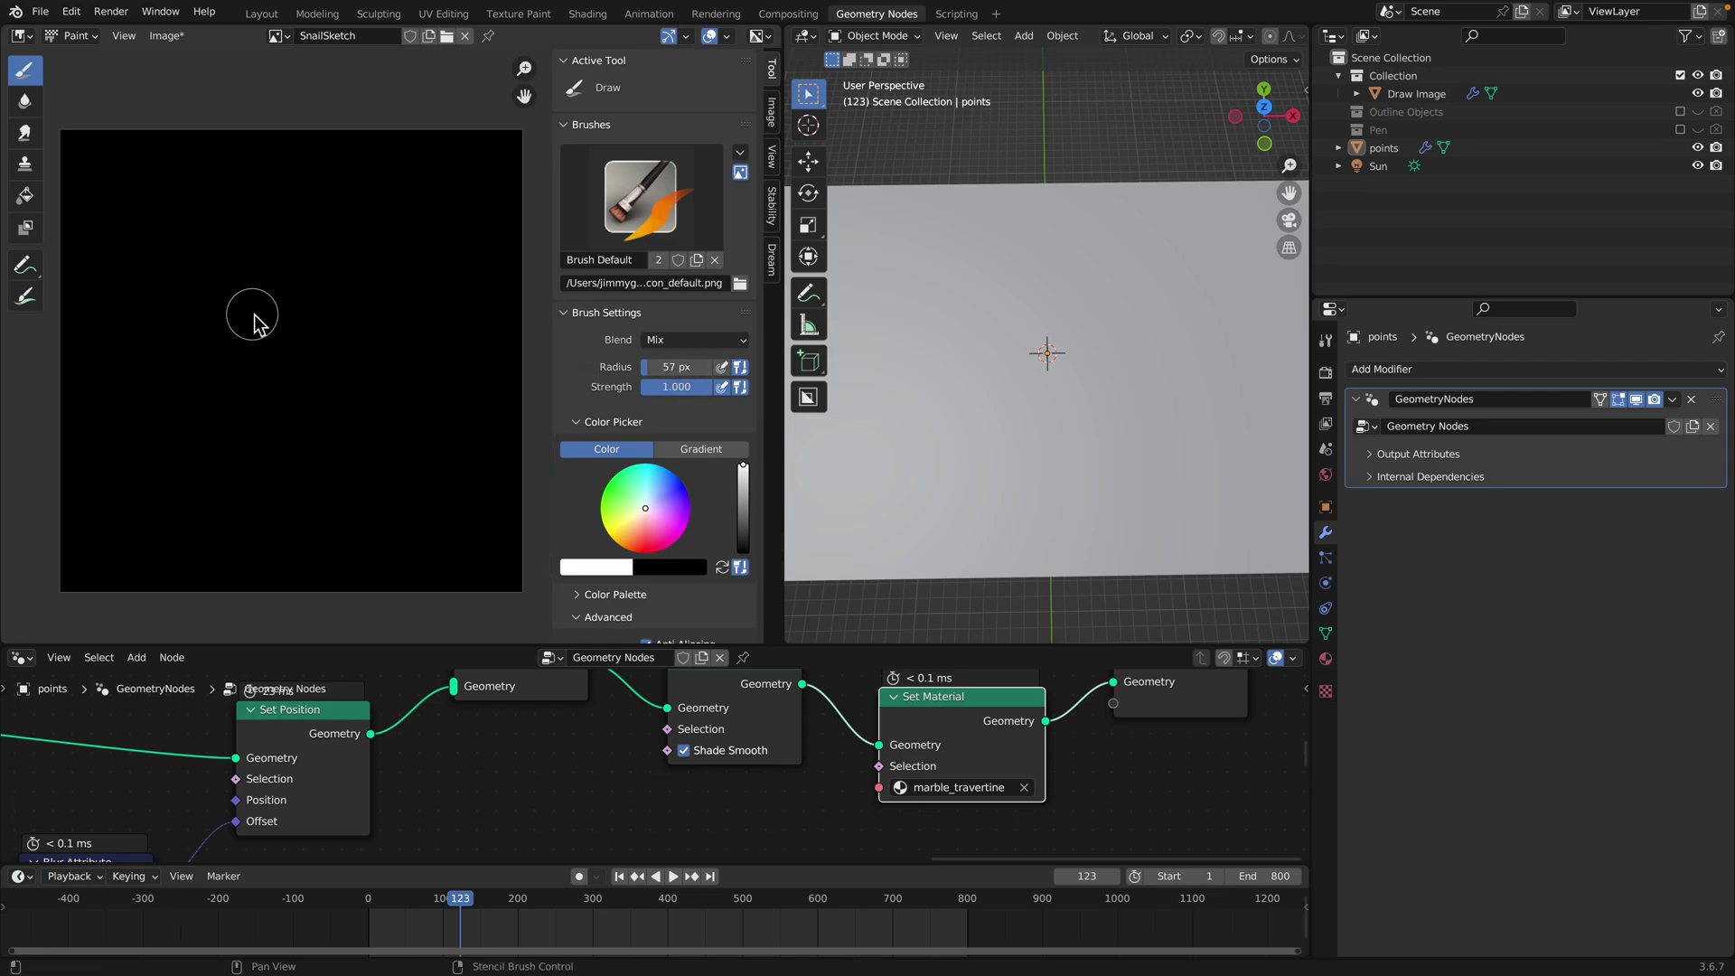
{"action": "scroll", "coordinate": [241, 283], "scroll_direction": "down", "scroll_amount": 2}
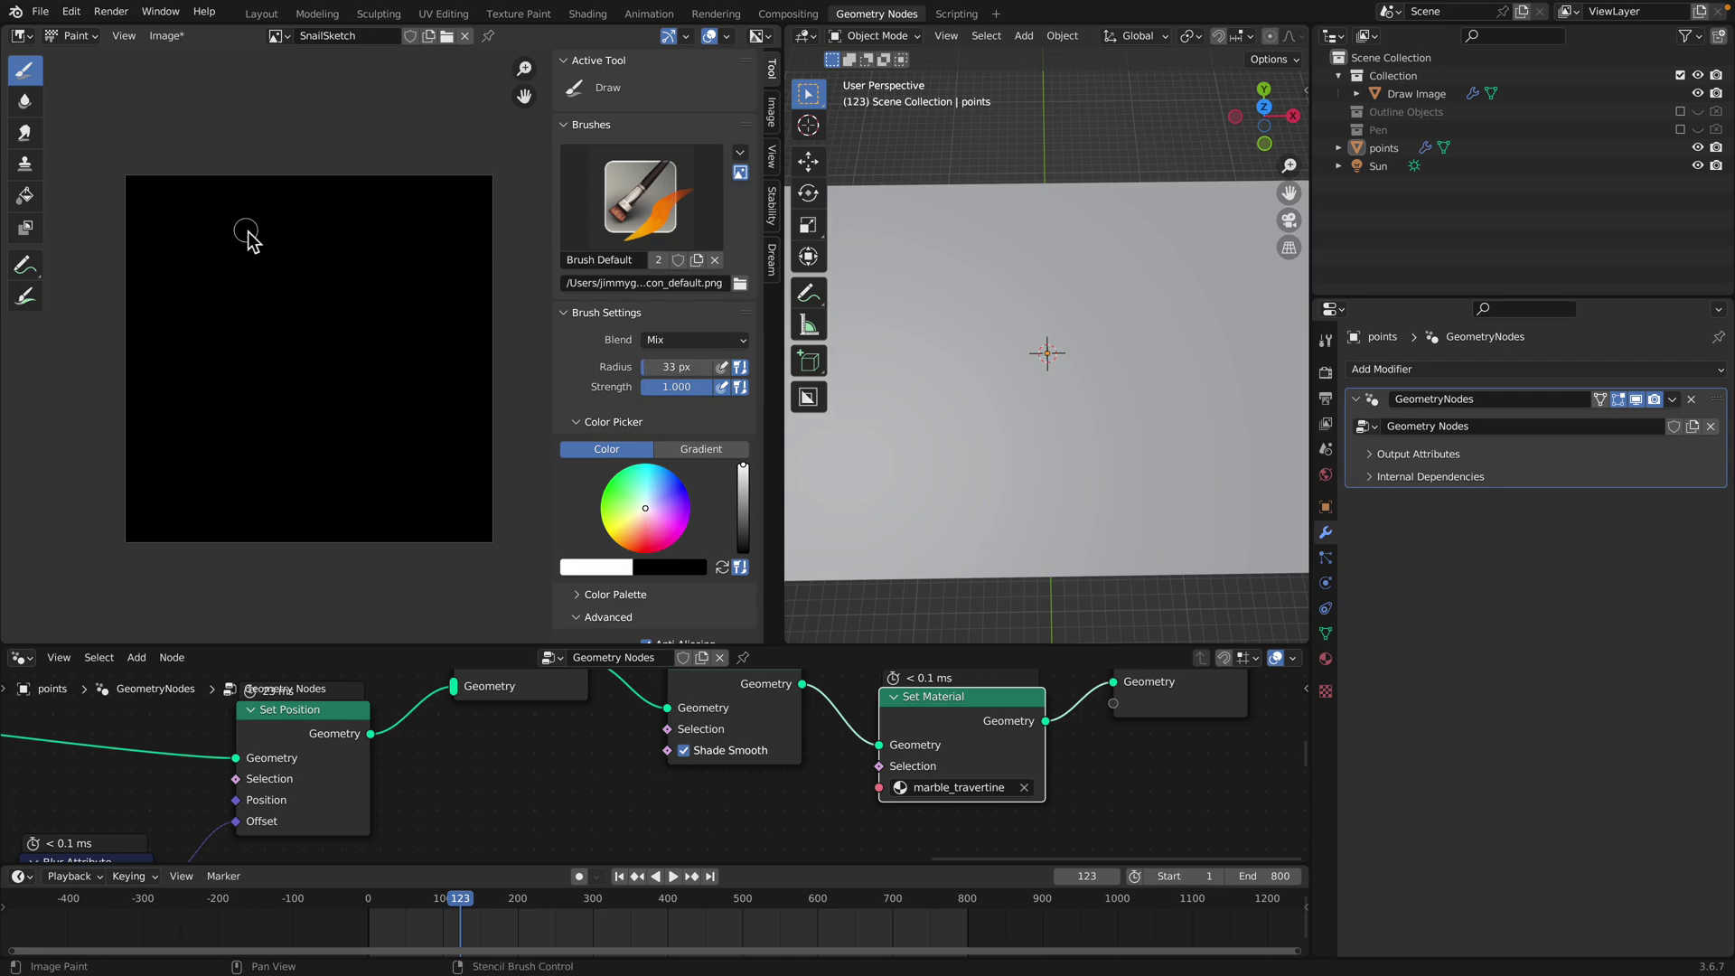
Paint a white face with a round outline, two looped eyes with brows, a nose and a smiling mouth
{"action": "mouse_move", "coordinate": [247, 236]}
{"action": "left_mouse_down"}
{"action": "mouse_move", "coordinate": [194, 314]}
{"action": "mouse_move", "coordinate": [191, 432]}
{"action": "mouse_move", "coordinate": [243, 497]}
{"action": "mouse_move", "coordinate": [322, 512]}
{"action": "mouse_move", "coordinate": [425, 472]}
{"action": "mouse_move", "coordinate": [429, 264]}
{"action": "mouse_move", "coordinate": [288, 221]}
{"action": "mouse_move", "coordinate": [246, 250]}
{"action": "left_mouse_up"}
{"action": "scroll", "coordinate": [235, 276], "scroll_direction": "up", "scroll_amount": 1}
{"action": "scroll", "coordinate": [213, 334], "scroll_direction": "up", "scroll_amount": 1}
{"action": "mouse_move", "coordinate": [233, 319]}
{"action": "left_mouse_down"}
{"action": "mouse_move", "coordinate": [144, 317]}
{"action": "mouse_move", "coordinate": [151, 379]}
{"action": "mouse_move", "coordinate": [171, 332]}
{"action": "left_mouse_up"}
{"action": "mouse_move", "coordinate": [440, 334]}
{"action": "left_mouse_down"}
{"action": "mouse_move", "coordinate": [366, 271]}
{"action": "mouse_move", "coordinate": [322, 360]}
{"action": "mouse_move", "coordinate": [397, 318]}
{"action": "mouse_move", "coordinate": [371, 312]}
{"action": "left_mouse_up"}
{"action": "mouse_move", "coordinate": [258, 390]}
{"action": "left_mouse_down"}
{"action": "mouse_move", "coordinate": [295, 492]}
{"action": "mouse_move", "coordinate": [214, 419]}
{"action": "mouse_move", "coordinate": [213, 465]}
{"action": "mouse_move", "coordinate": [280, 510]}
{"action": "left_mouse_up"}
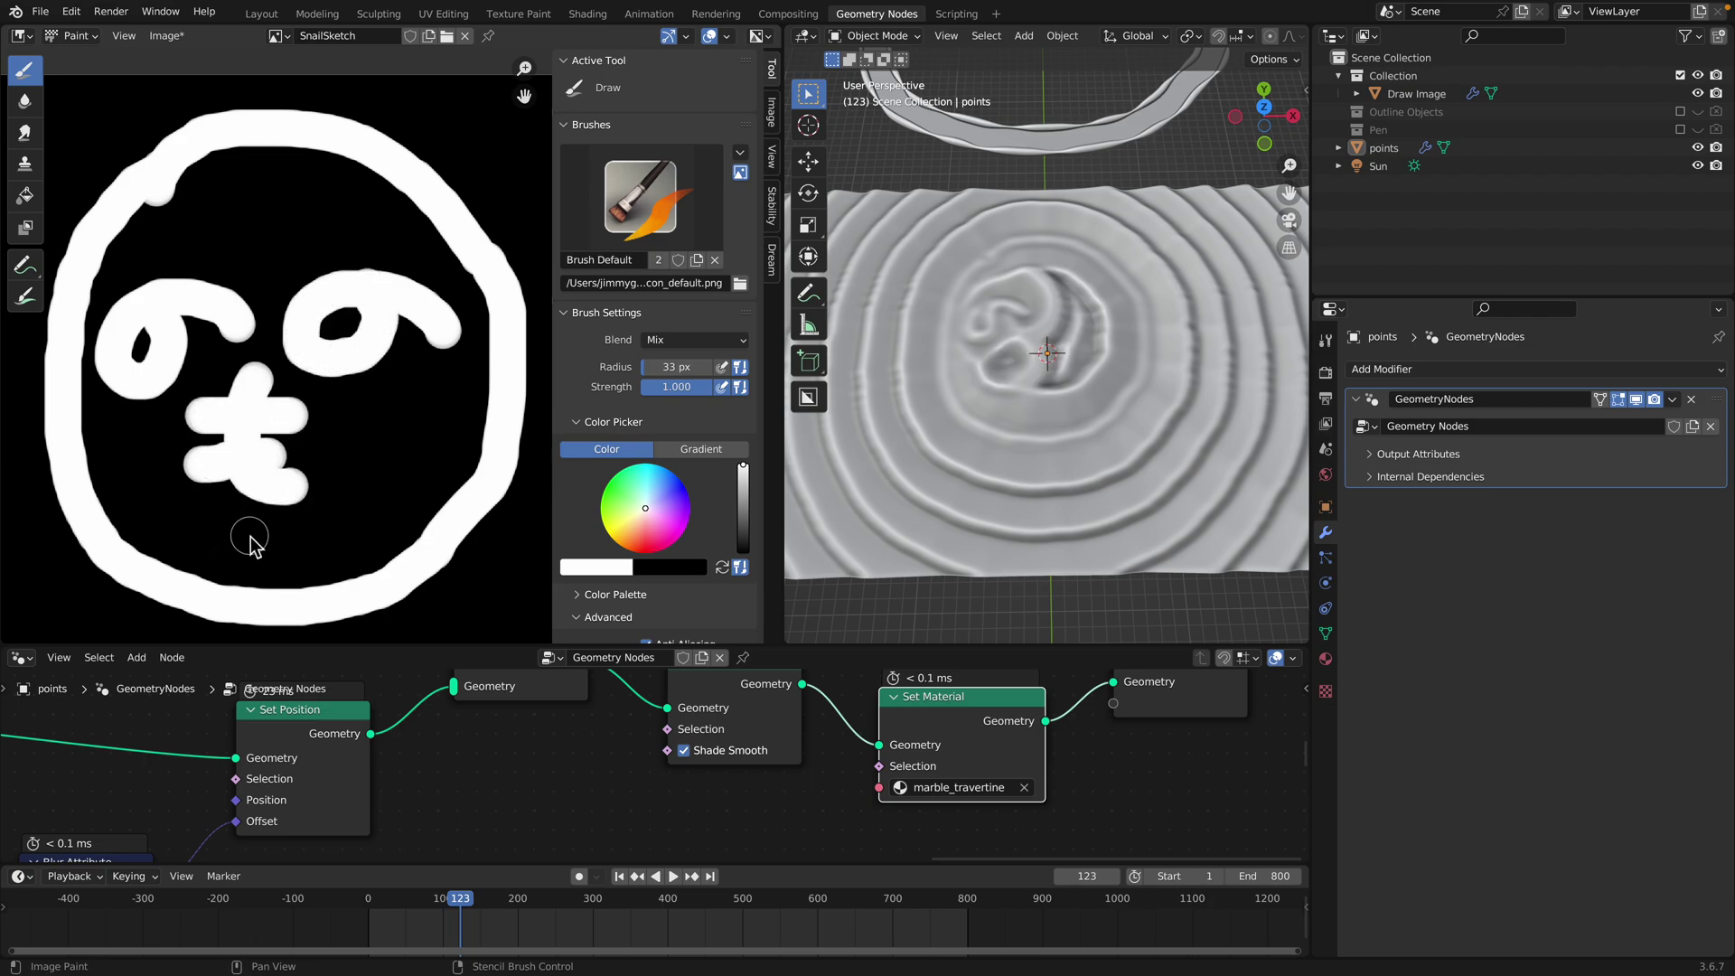
{"action": "mouse_move", "coordinate": [185, 540]}
{"action": "left_mouse_down"}
{"action": "mouse_move", "coordinate": [260, 554]}
{"action": "mouse_move", "coordinate": [379, 500]}
{"action": "left_mouse_up"}
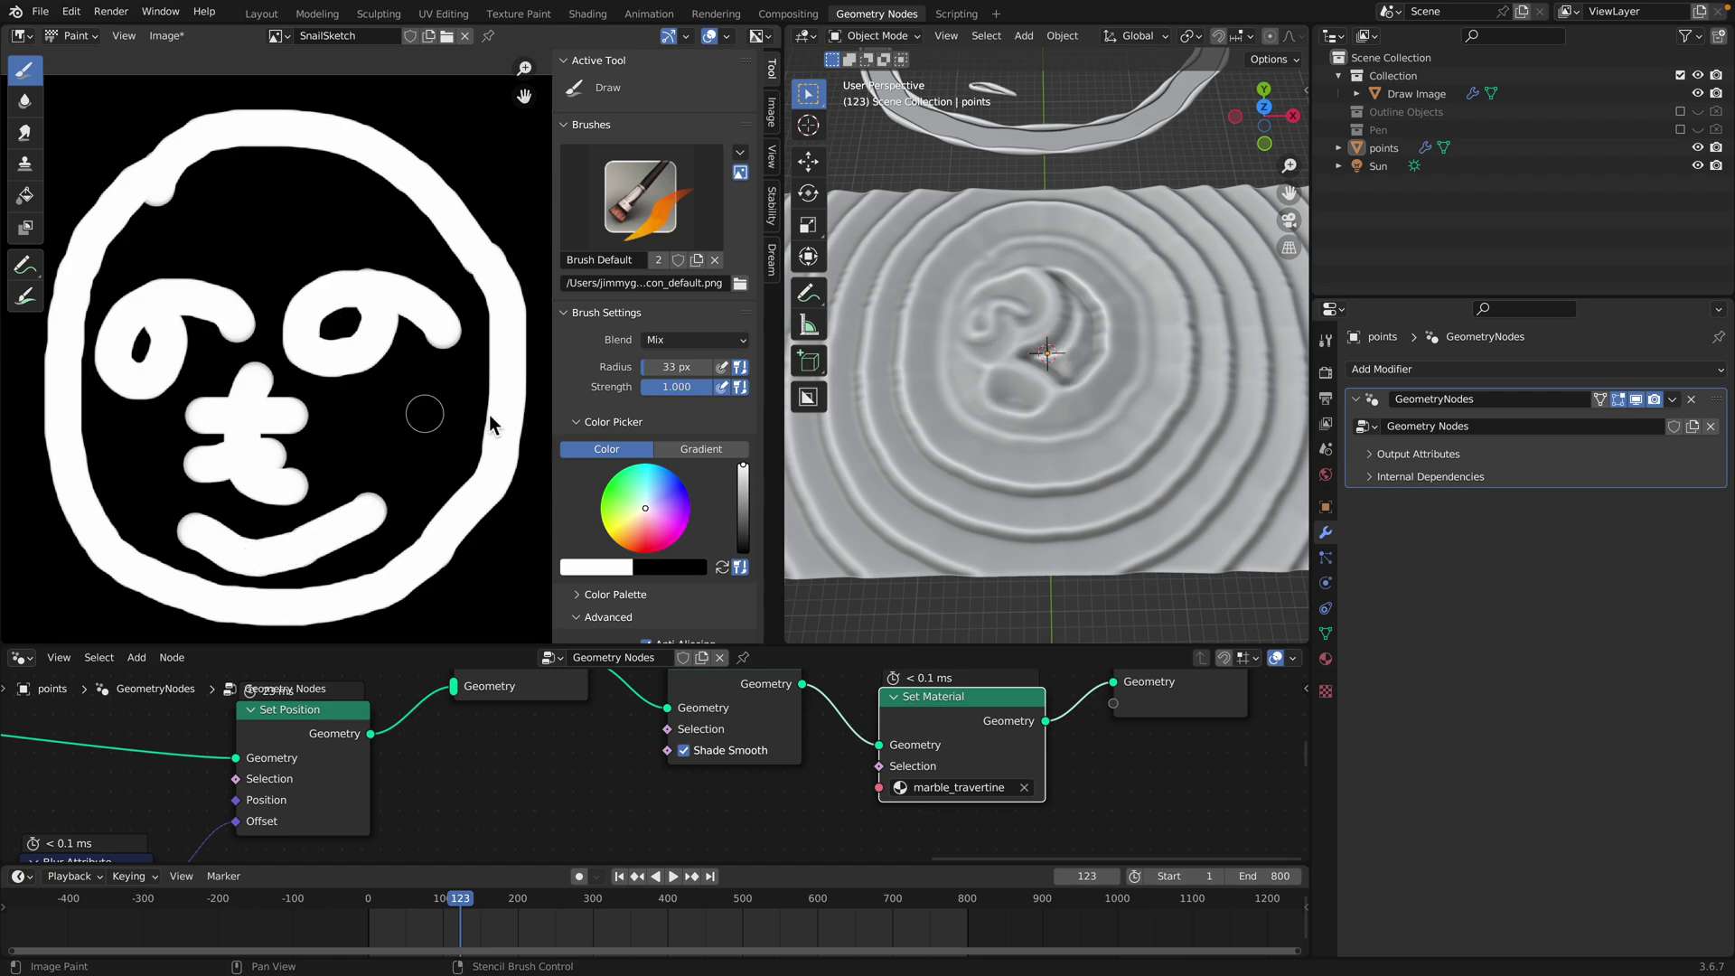
Play the animation from frame 0 to frame 210 to examine how the ripples form around the face
{"action": "left_click", "coordinate": [367, 904]}
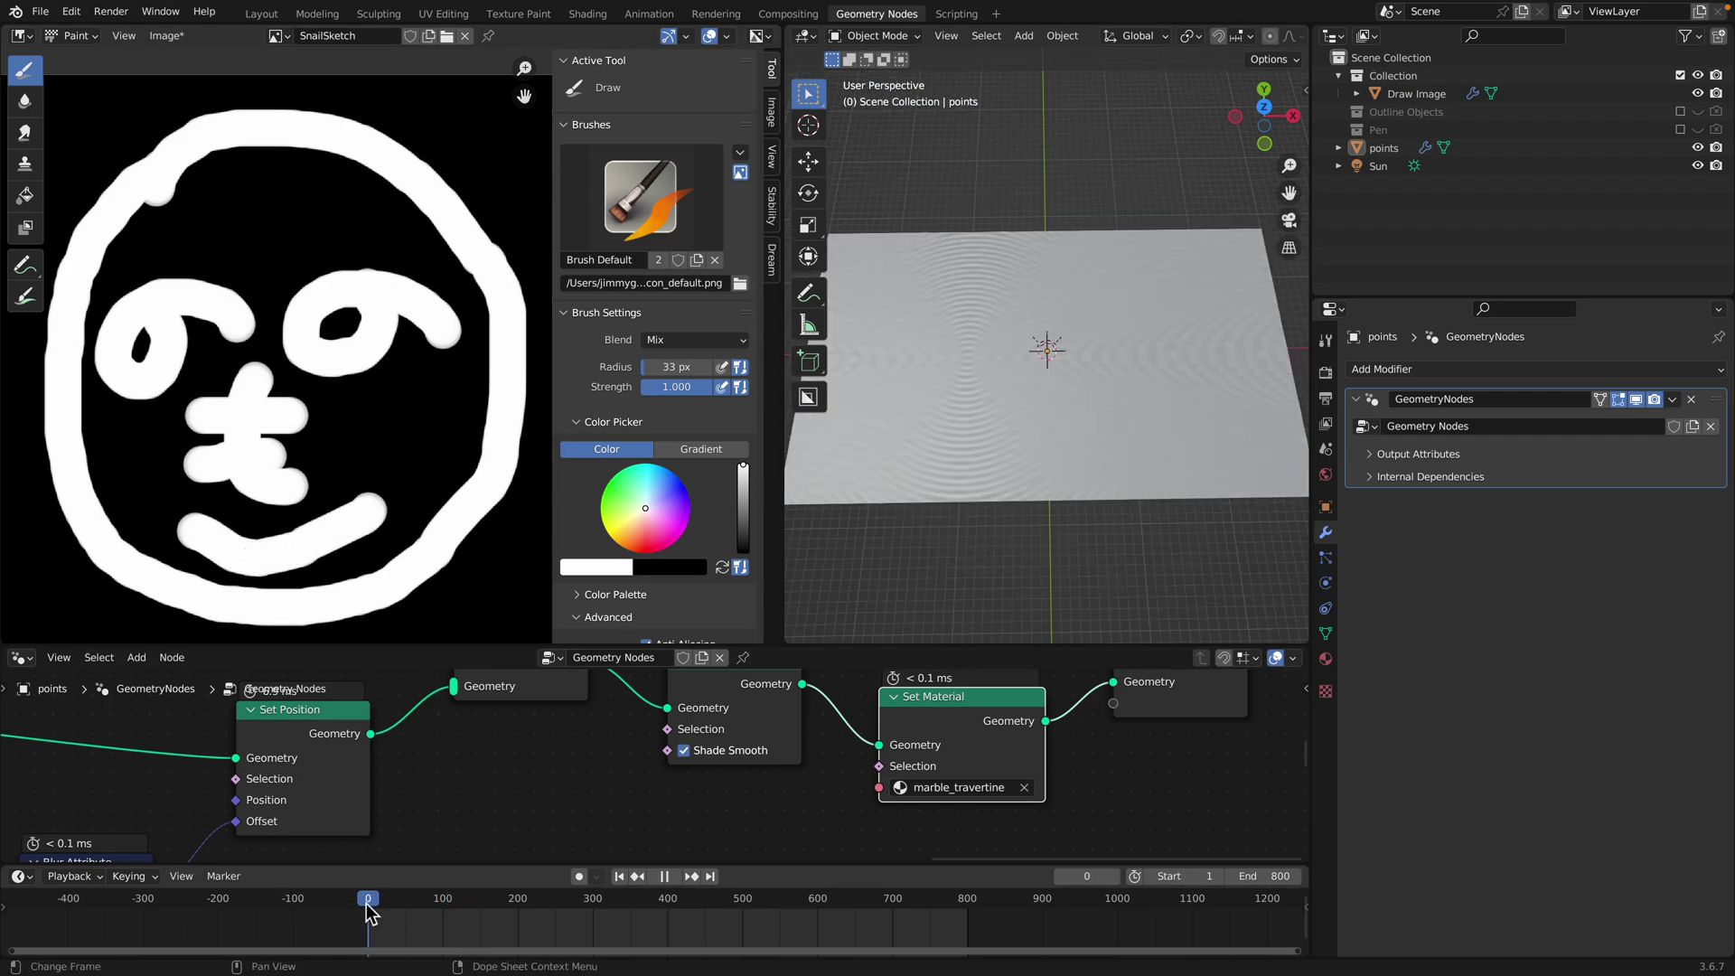
{"action": "key", "text": "space"}
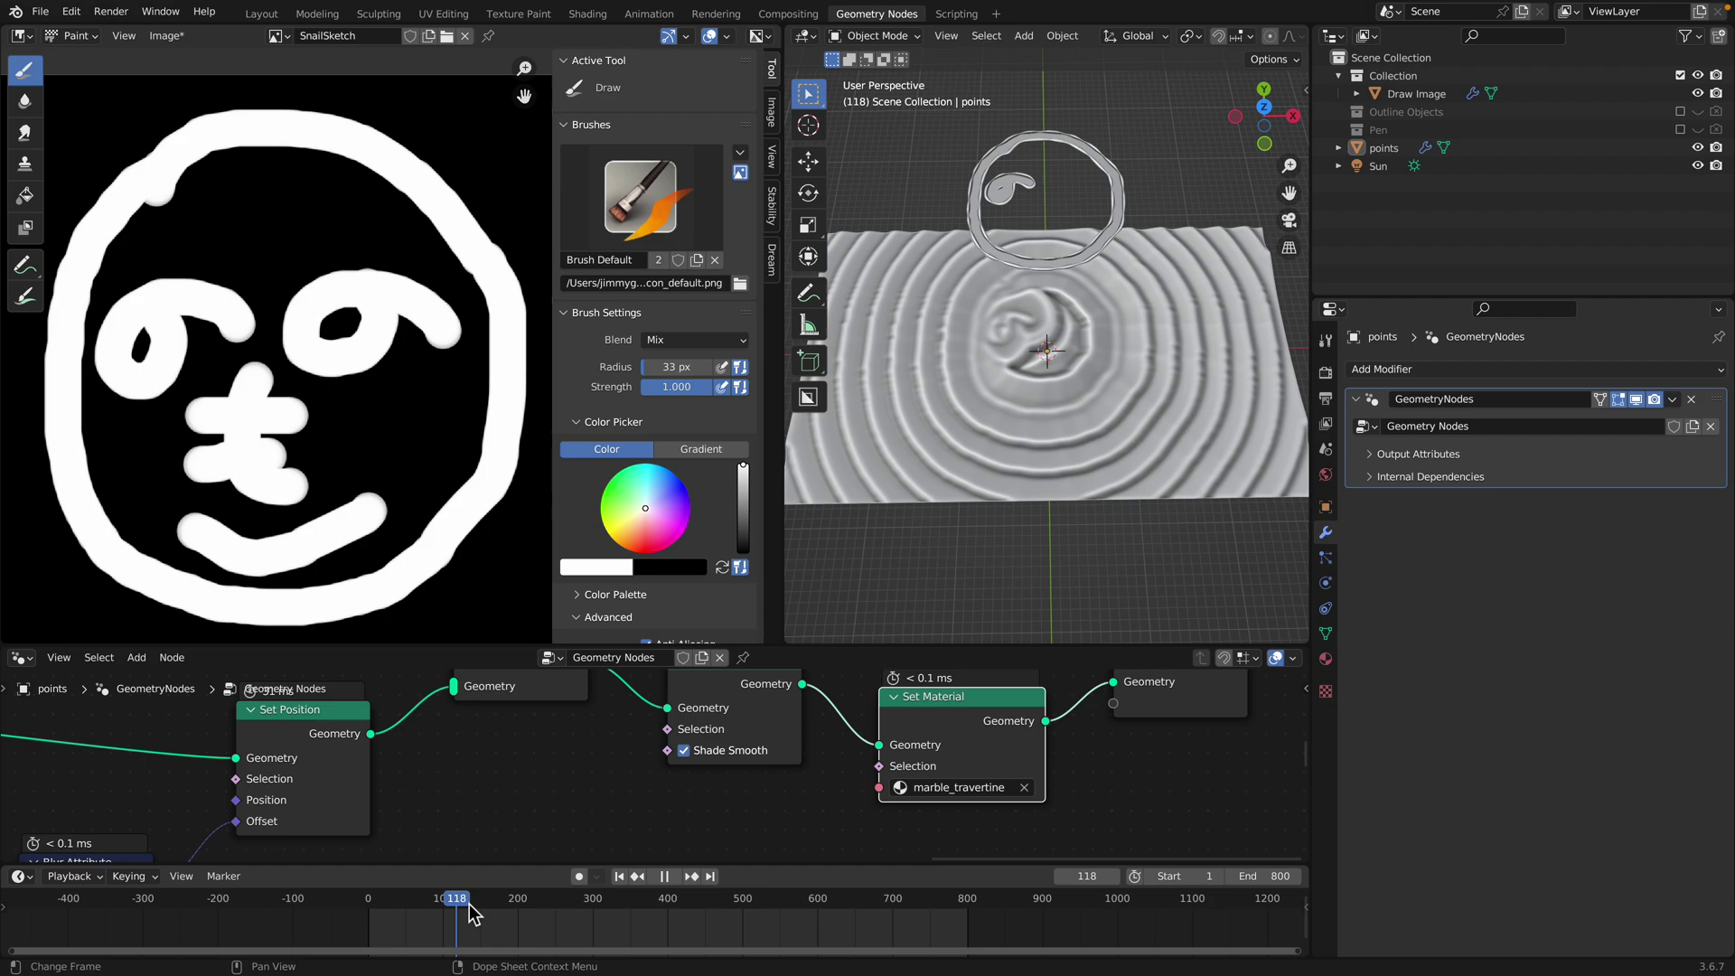
{"action": "key", "text": "space"}
{"action": "scroll", "coordinate": [389, 339], "scroll_direction": "down", "scroll_amount": 1}
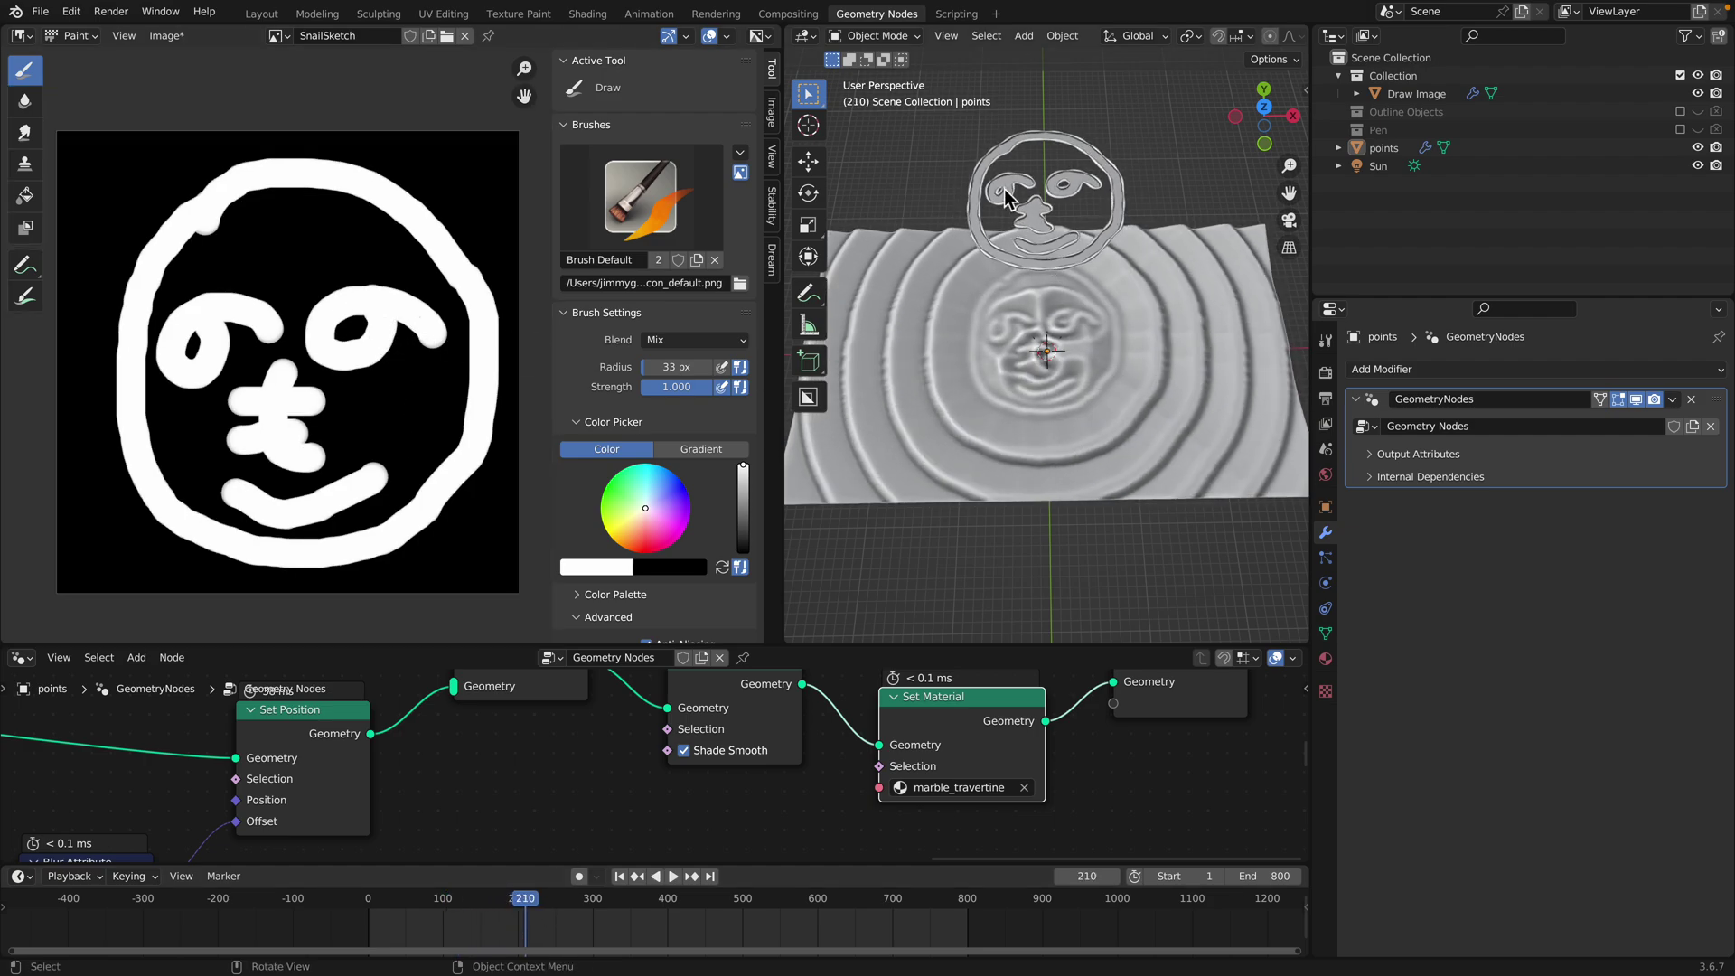
Select the traced Draw Image face in the 3D view and advance the timeline to frame 340
{"action": "mouse_move", "coordinate": [1021, 262]}
{"action": "middle_mouse_down"}
{"action": "mouse_move", "coordinate": [1085, 164]}
{"action": "mouse_move", "coordinate": [1075, 257]}
{"action": "middle_mouse_up"}
{"action": "left_click", "coordinate": [1083, 131]}
{"action": "scroll", "coordinate": [1066, 257], "scroll_direction": "up", "scroll_amount": 2}
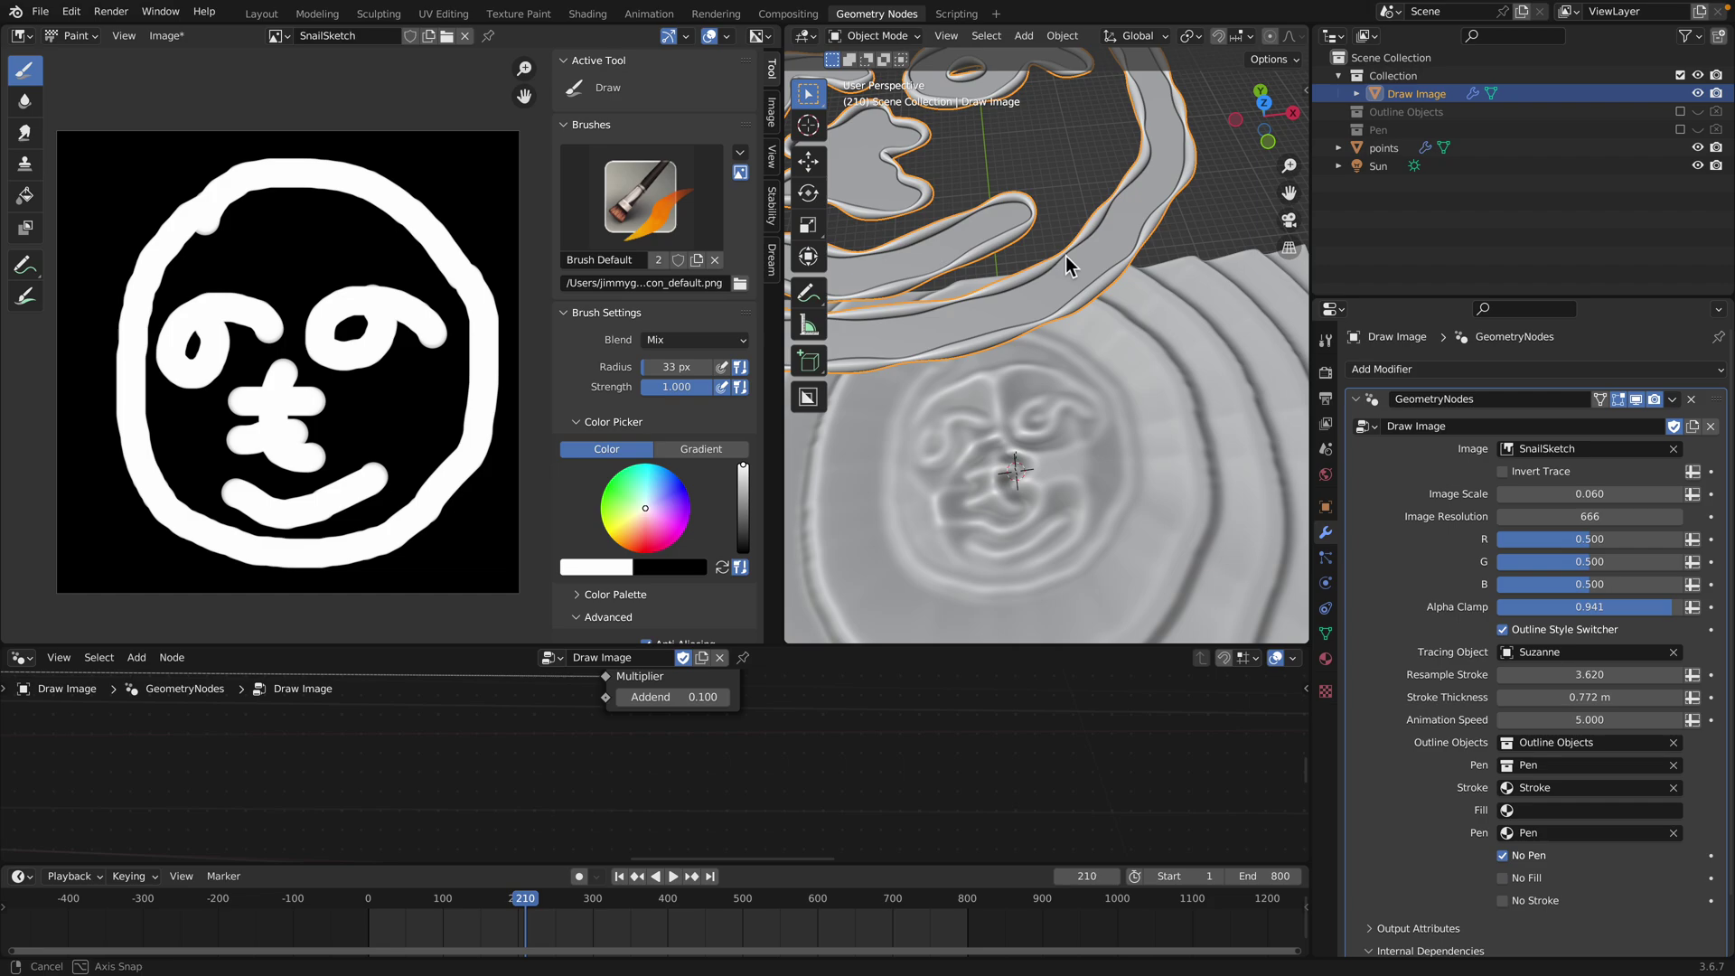
{"action": "scroll", "coordinate": [1066, 262], "scroll_direction": "down", "scroll_amount": 1}
{"action": "middle_click_drag", "start_coordinate": [1073, 320], "coordinate": [1001, 443]}
{"action": "left_click_drag", "start_coordinate": [441, 936], "coordinate": [622, 904]}
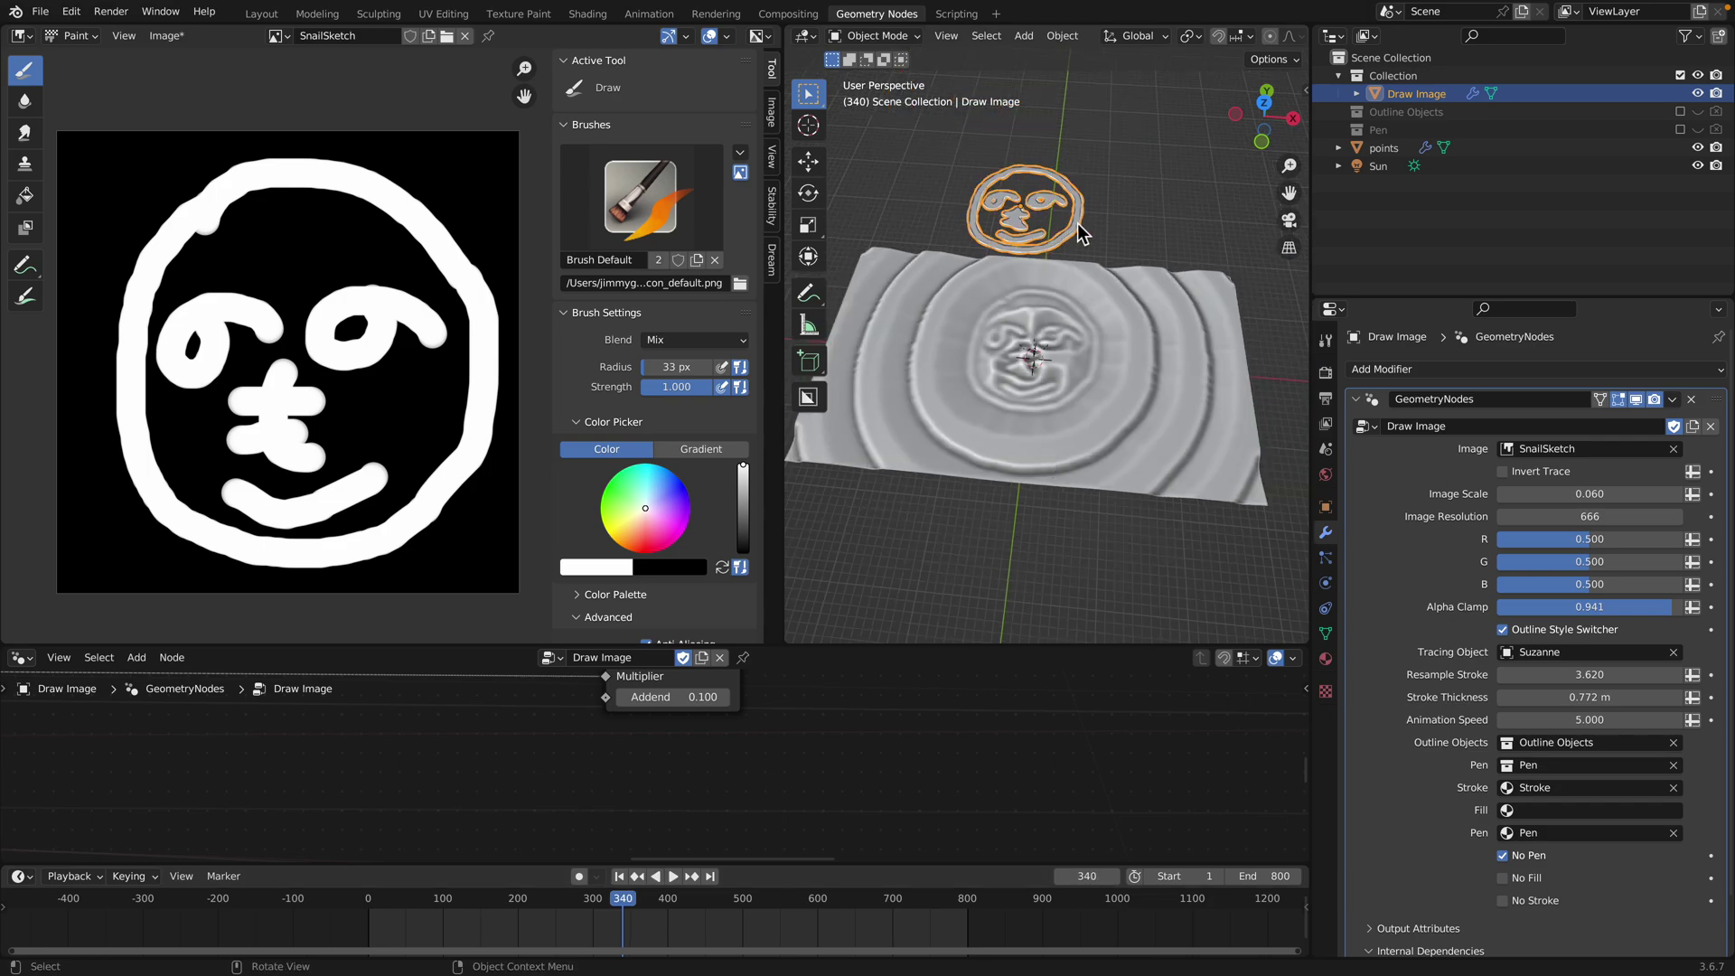
Scale the Draw Image object up so the face imprint covers most of the rippled surface, testing a smaller size in between
{"action": "key", "text": "s"}
{"action": "left_click", "coordinate": [1216, 318]}
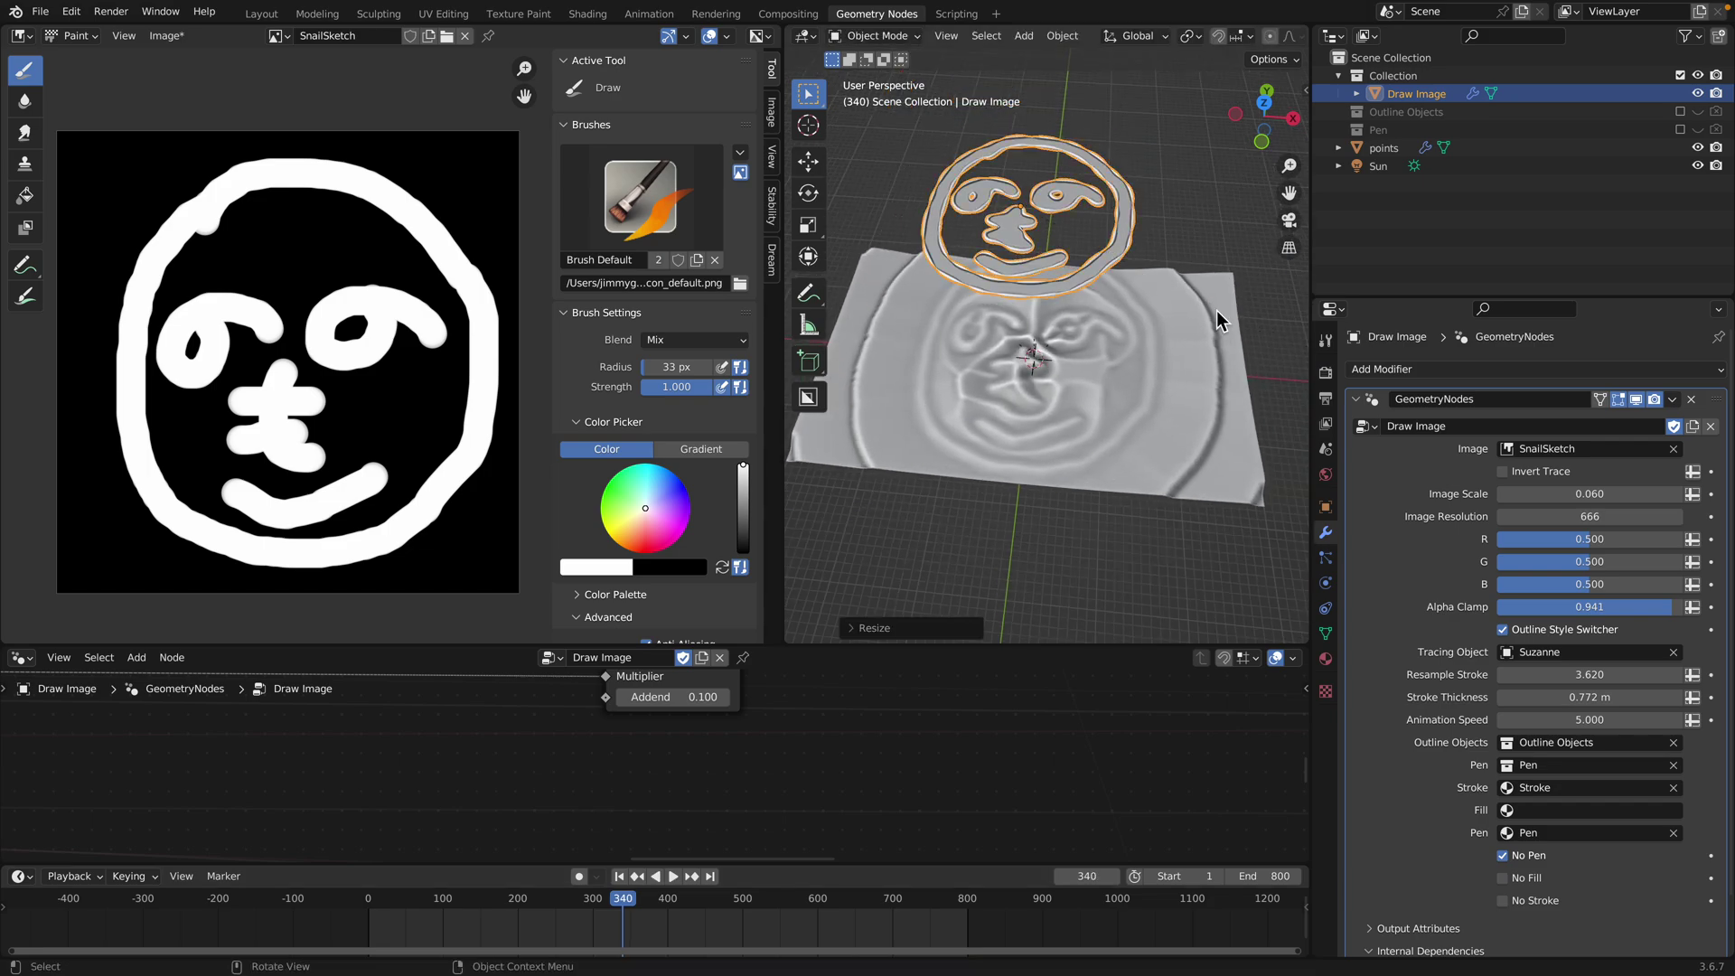
{"action": "key", "text": "s"}
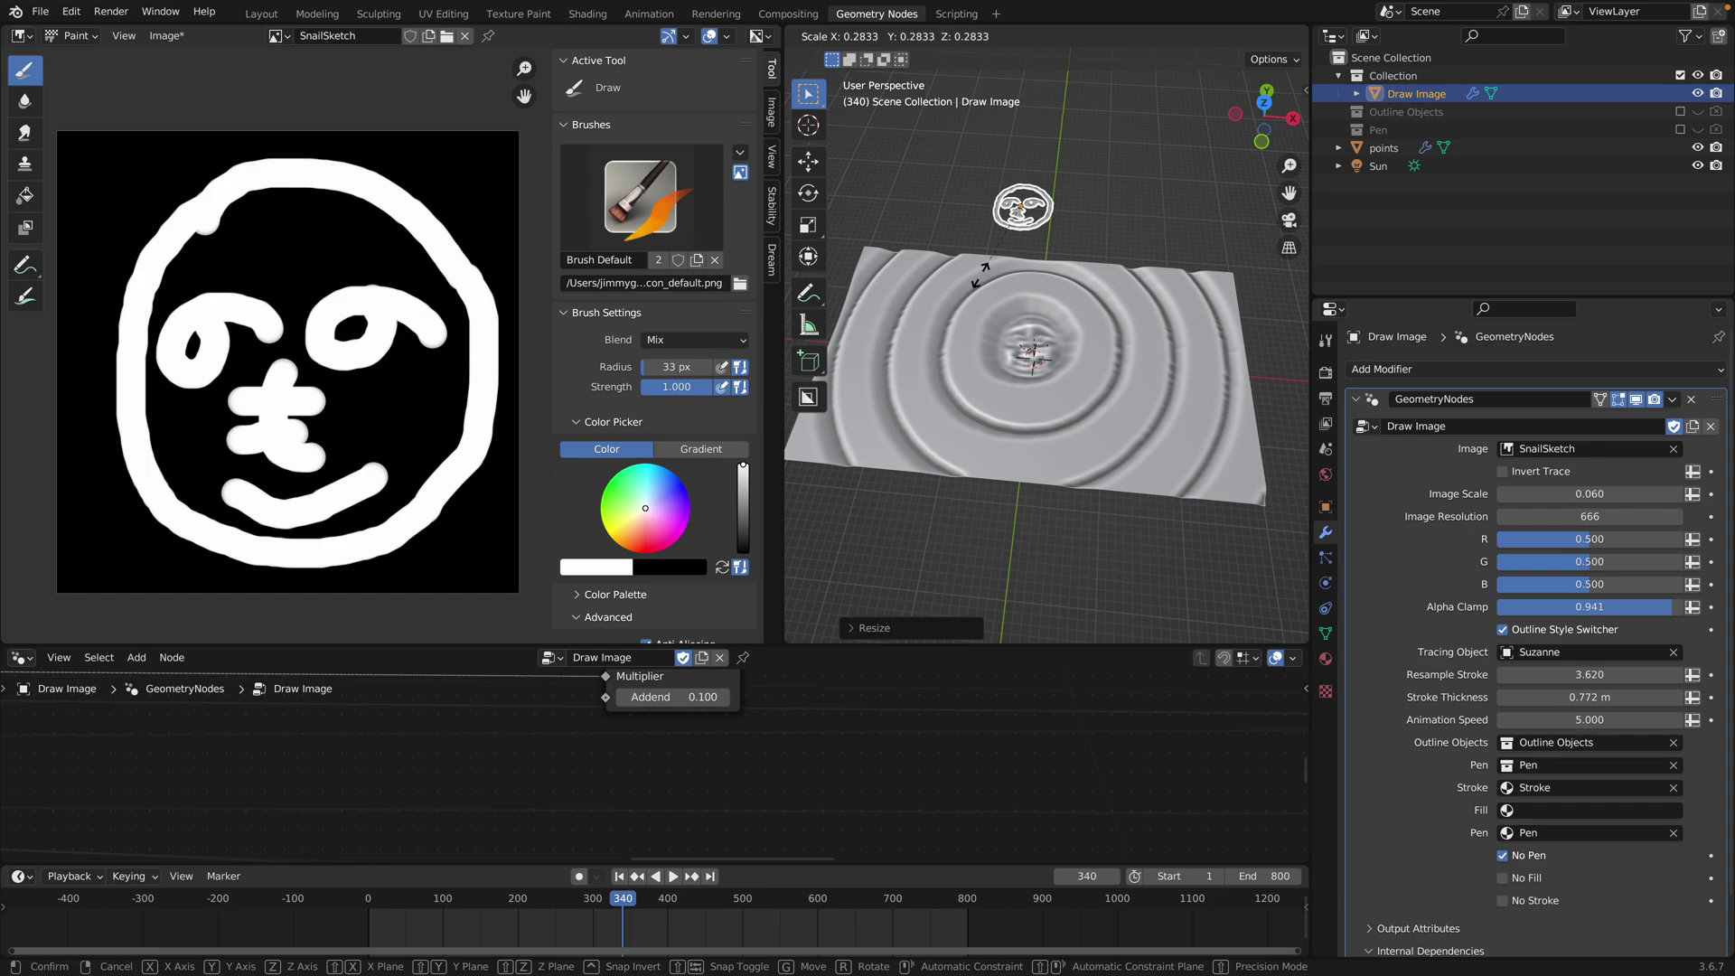
{"action": "left_click", "coordinate": [1165, 425]}
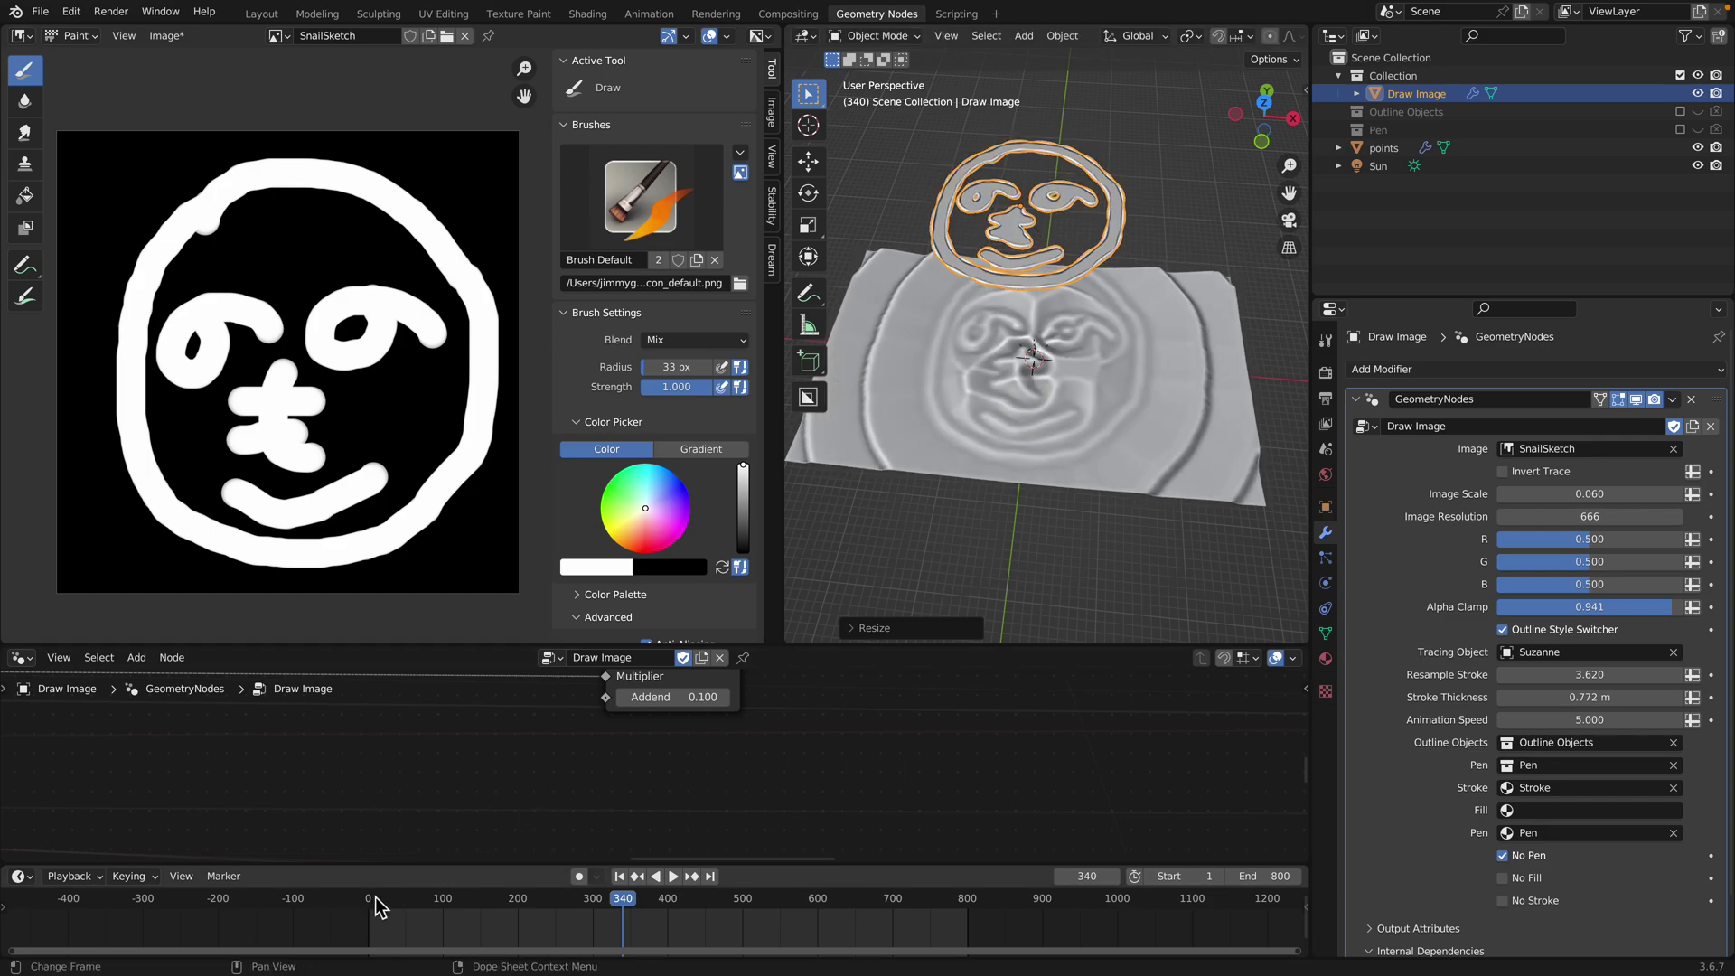
Replay the animation from the start to frame 361 and examine the enlarged face's ripples
{"action": "left_click_drag", "start_coordinate": [375, 898], "coordinate": [406, 901]}
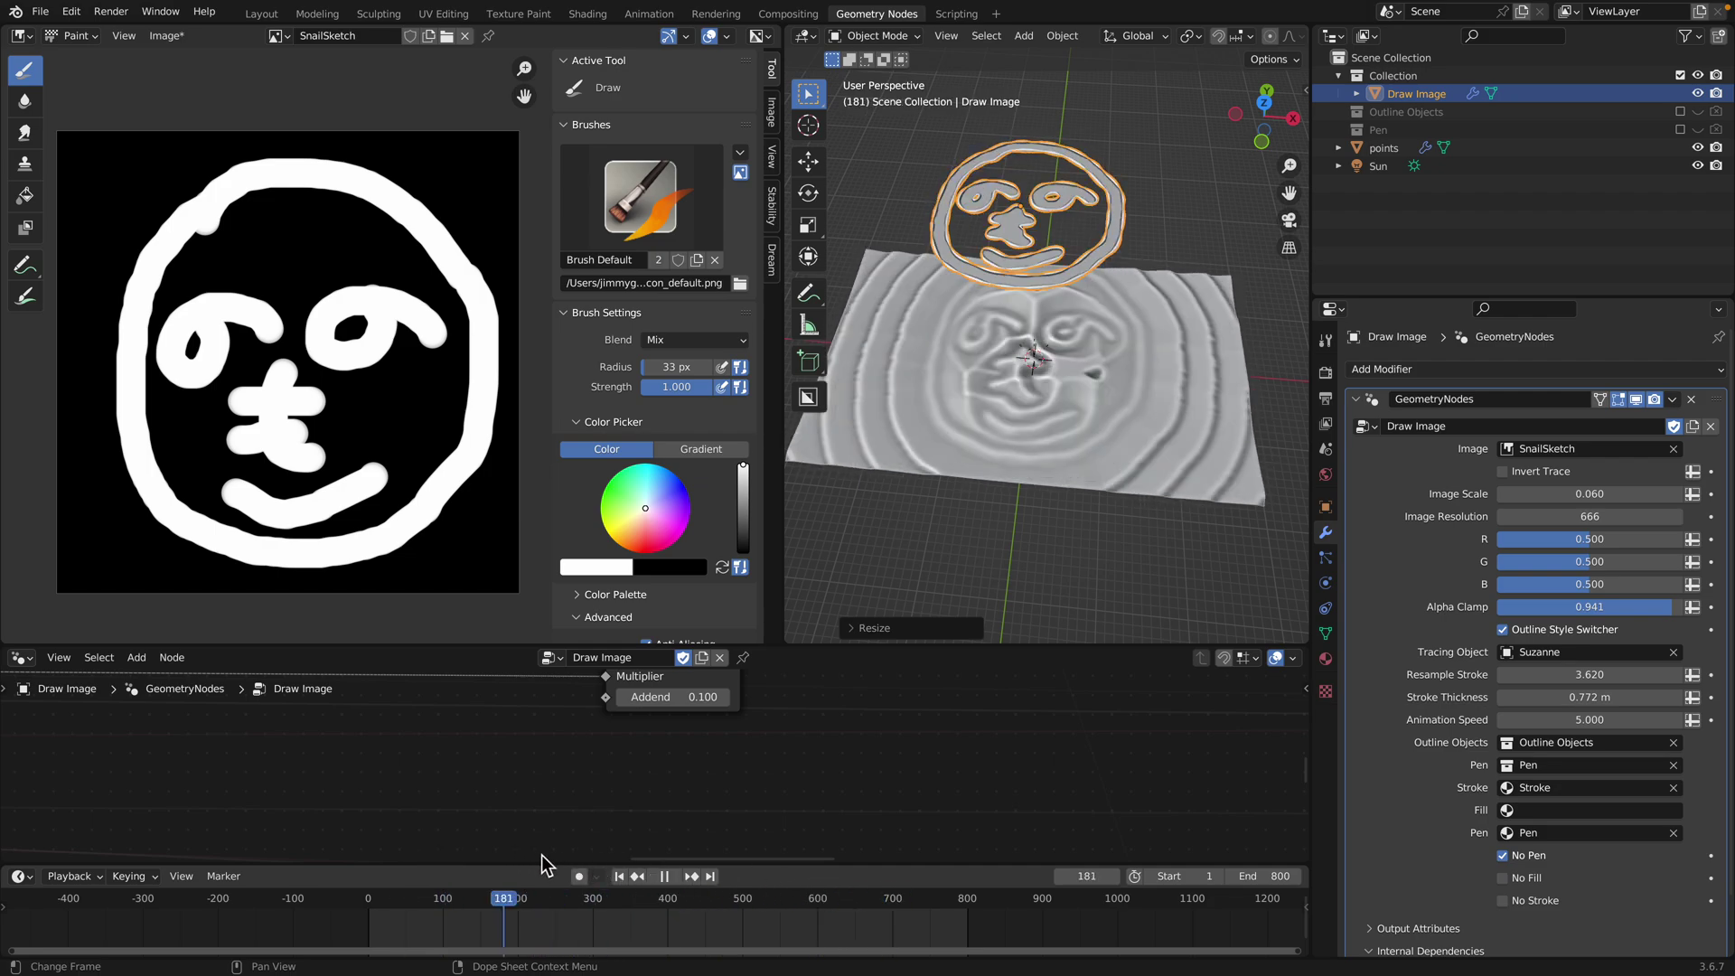
{"action": "key", "text": "space"}
{"action": "middle_click_drag", "start_coordinate": [1061, 449], "coordinate": [1032, 481]}
Save the project as a new file named Draw Image test 018.blend
{"action": "left_click", "coordinate": [40, 11]}
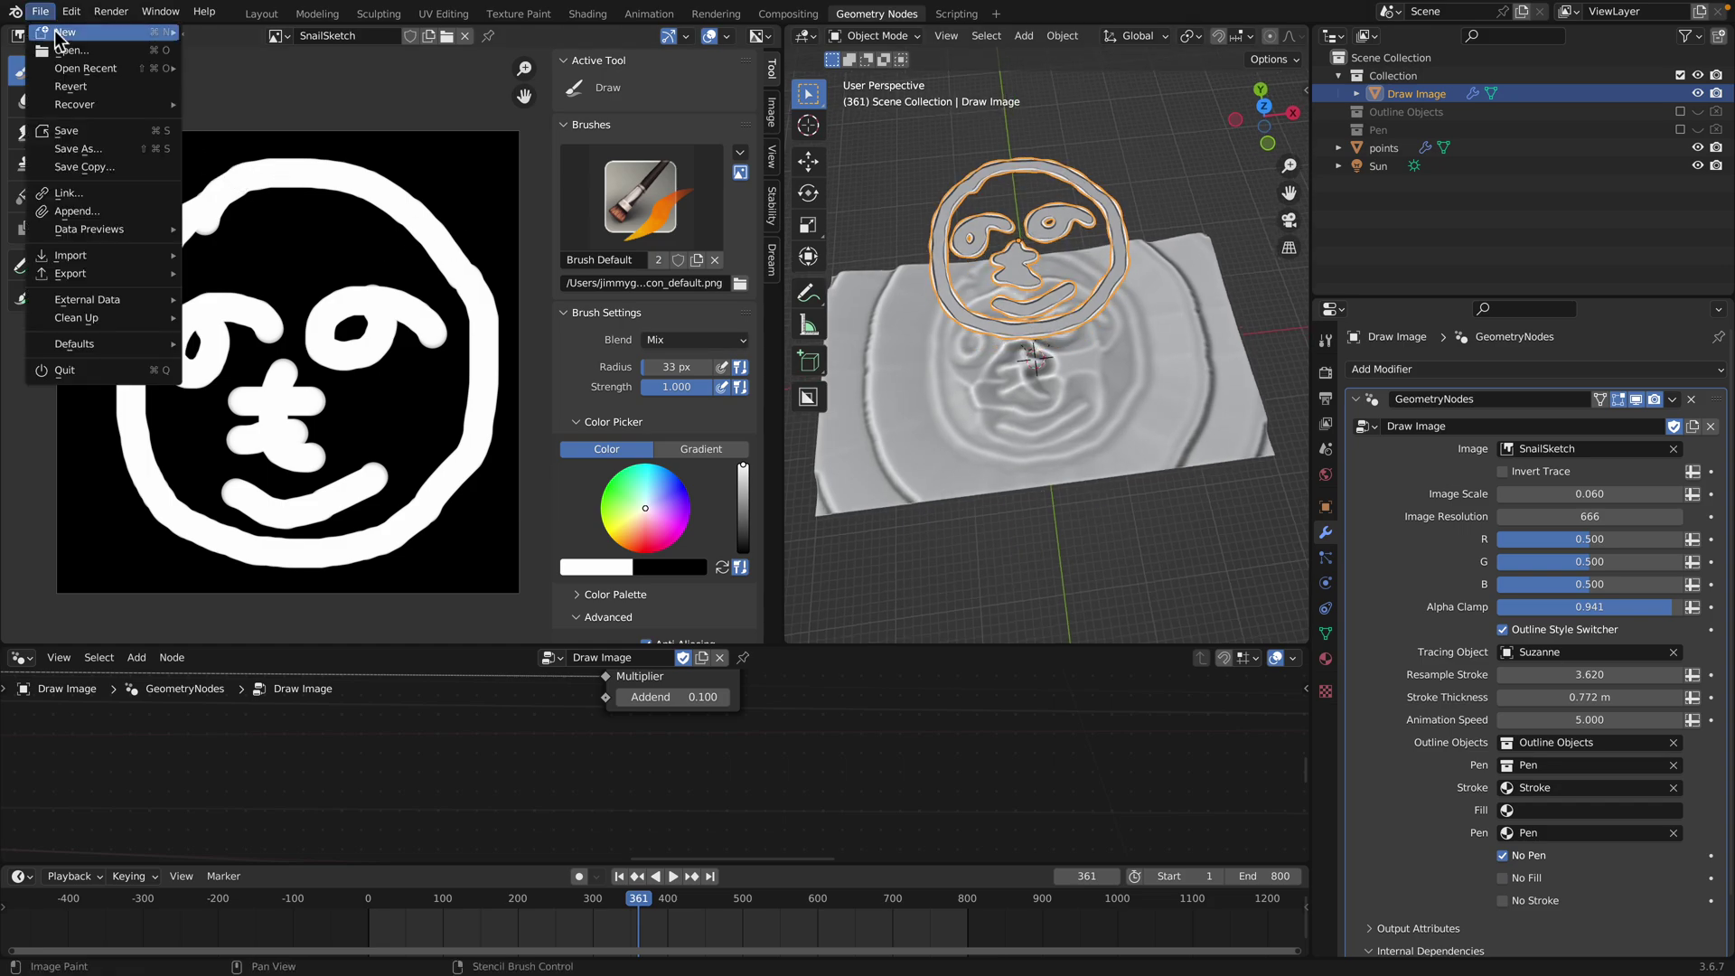
{"action": "left_click", "coordinate": [86, 145]}
{"action": "left_click", "coordinate": [1251, 827]}
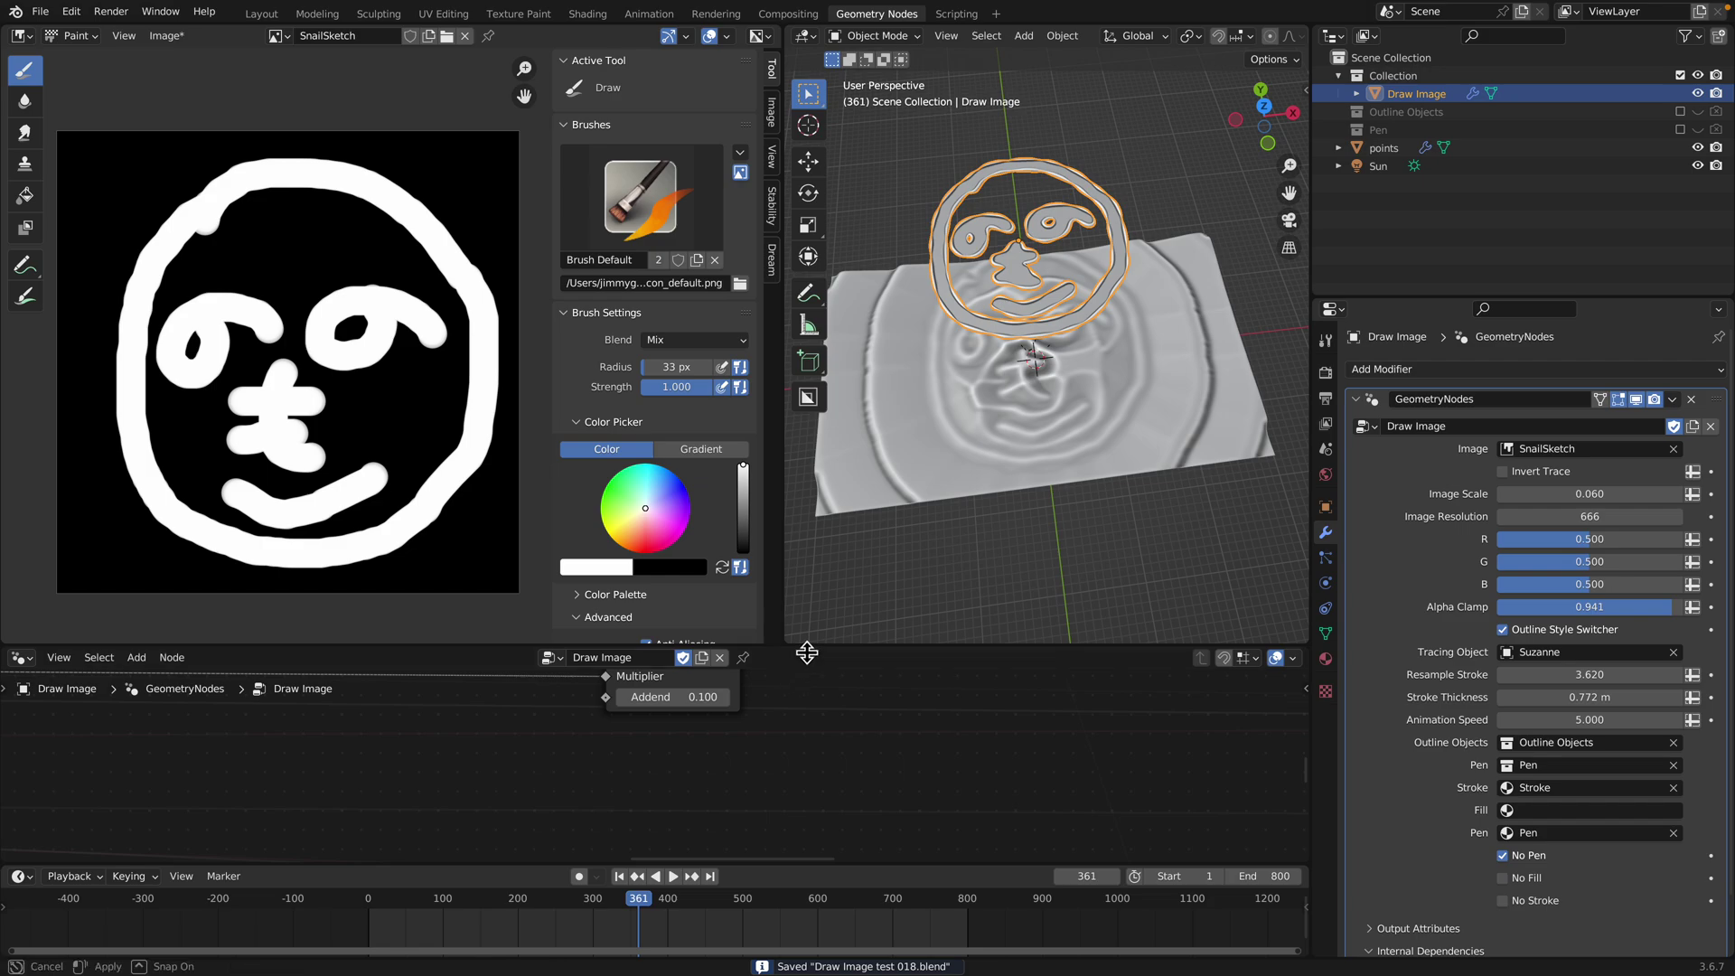
Enlarge the node editor and show an overview of the Draw Image node tree
{"action": "left_click_drag", "start_coordinate": [801, 647], "coordinate": [813, 449]}
{"action": "scroll", "coordinate": [873, 371], "scroll_direction": "down", "scroll_amount": 3}
{"action": "scroll", "coordinate": [994, 691], "scroll_direction": "down", "scroll_amount": 8}
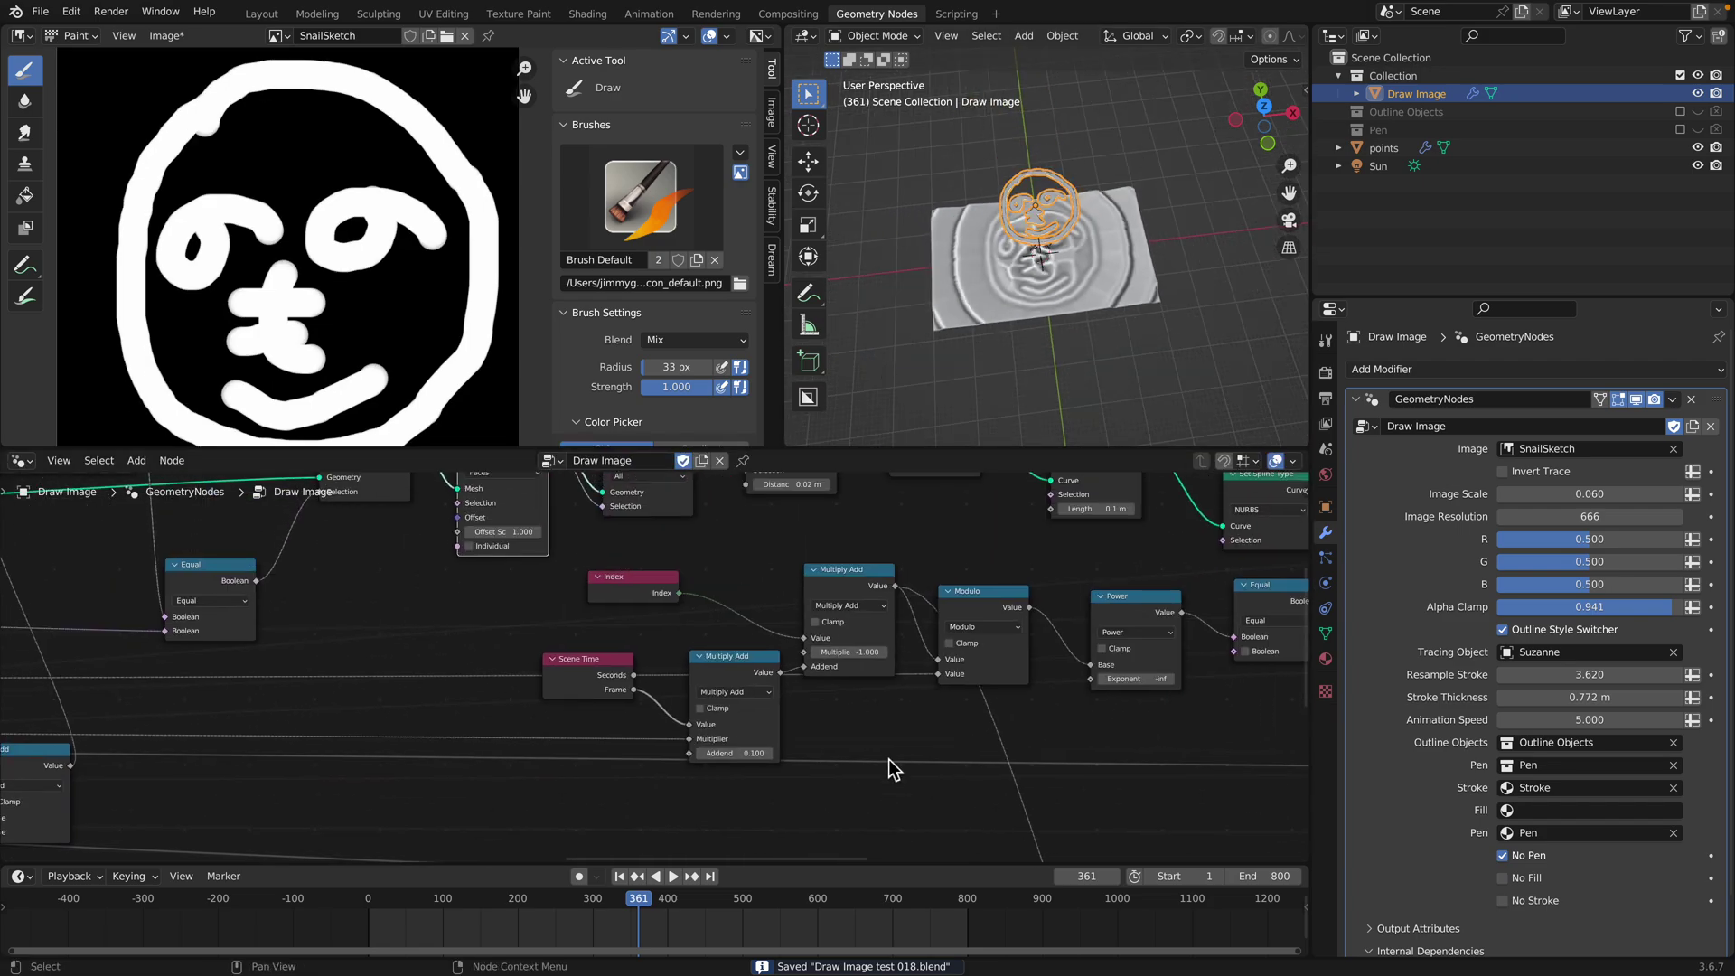
{"action": "scroll", "coordinate": [930, 587], "scroll_direction": "down", "scroll_amount": 3}
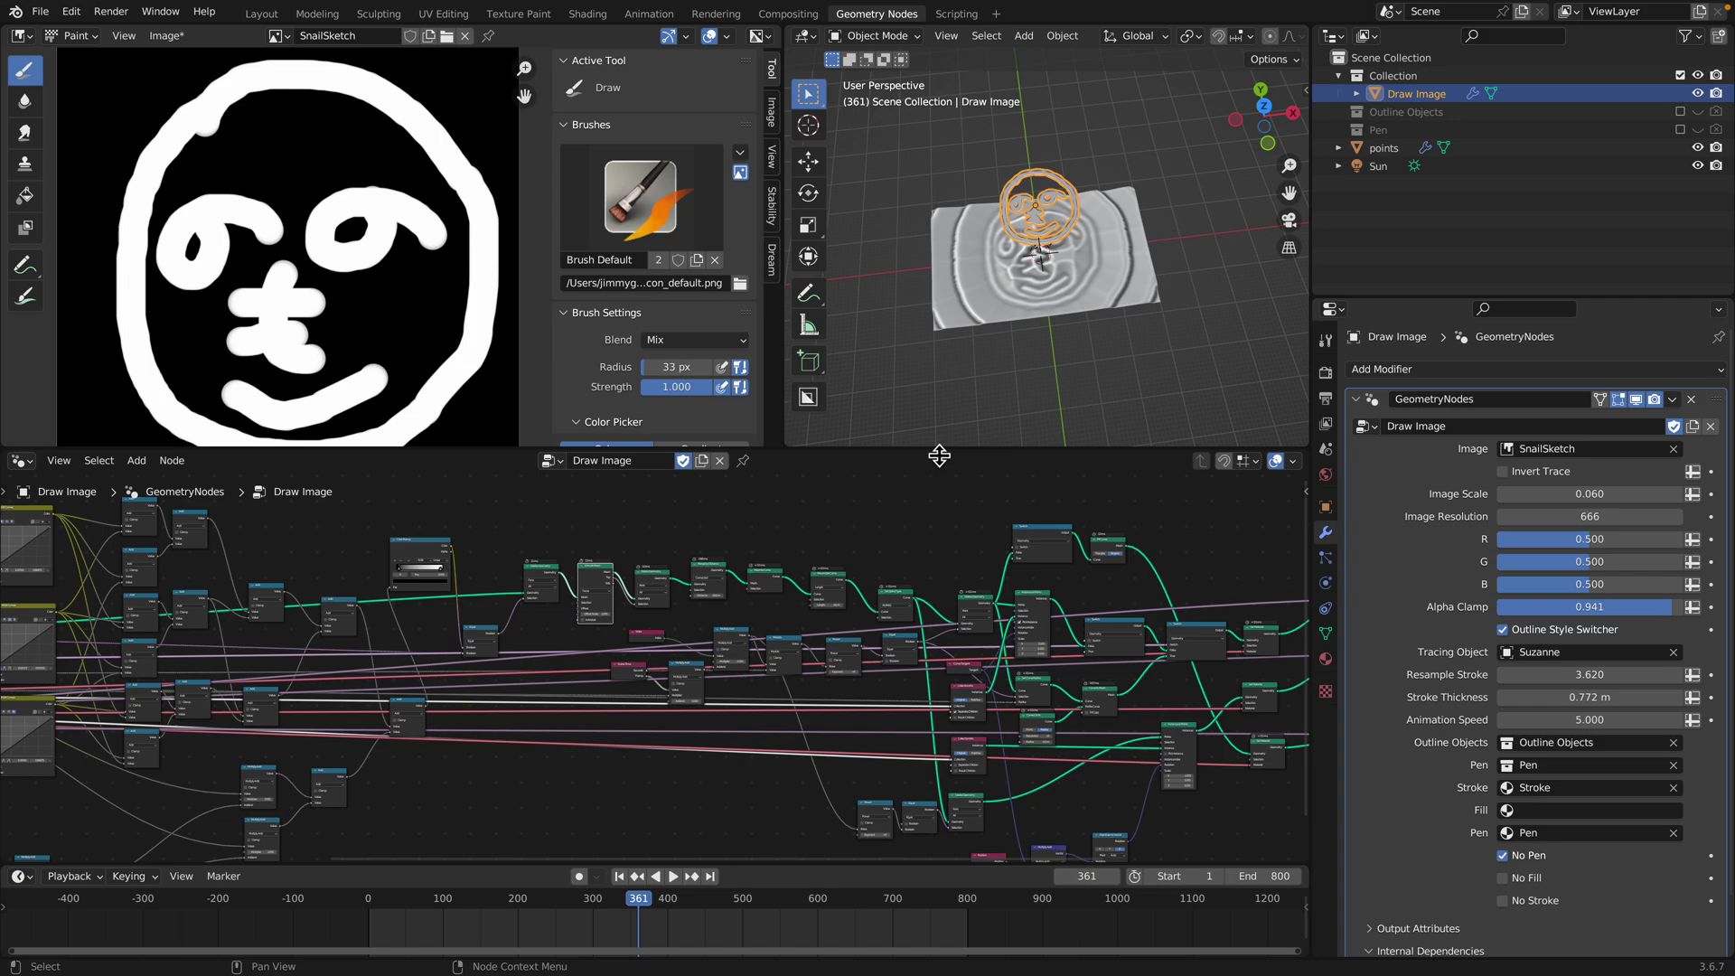
{"action": "mouse_move", "coordinate": [1256, 11]}
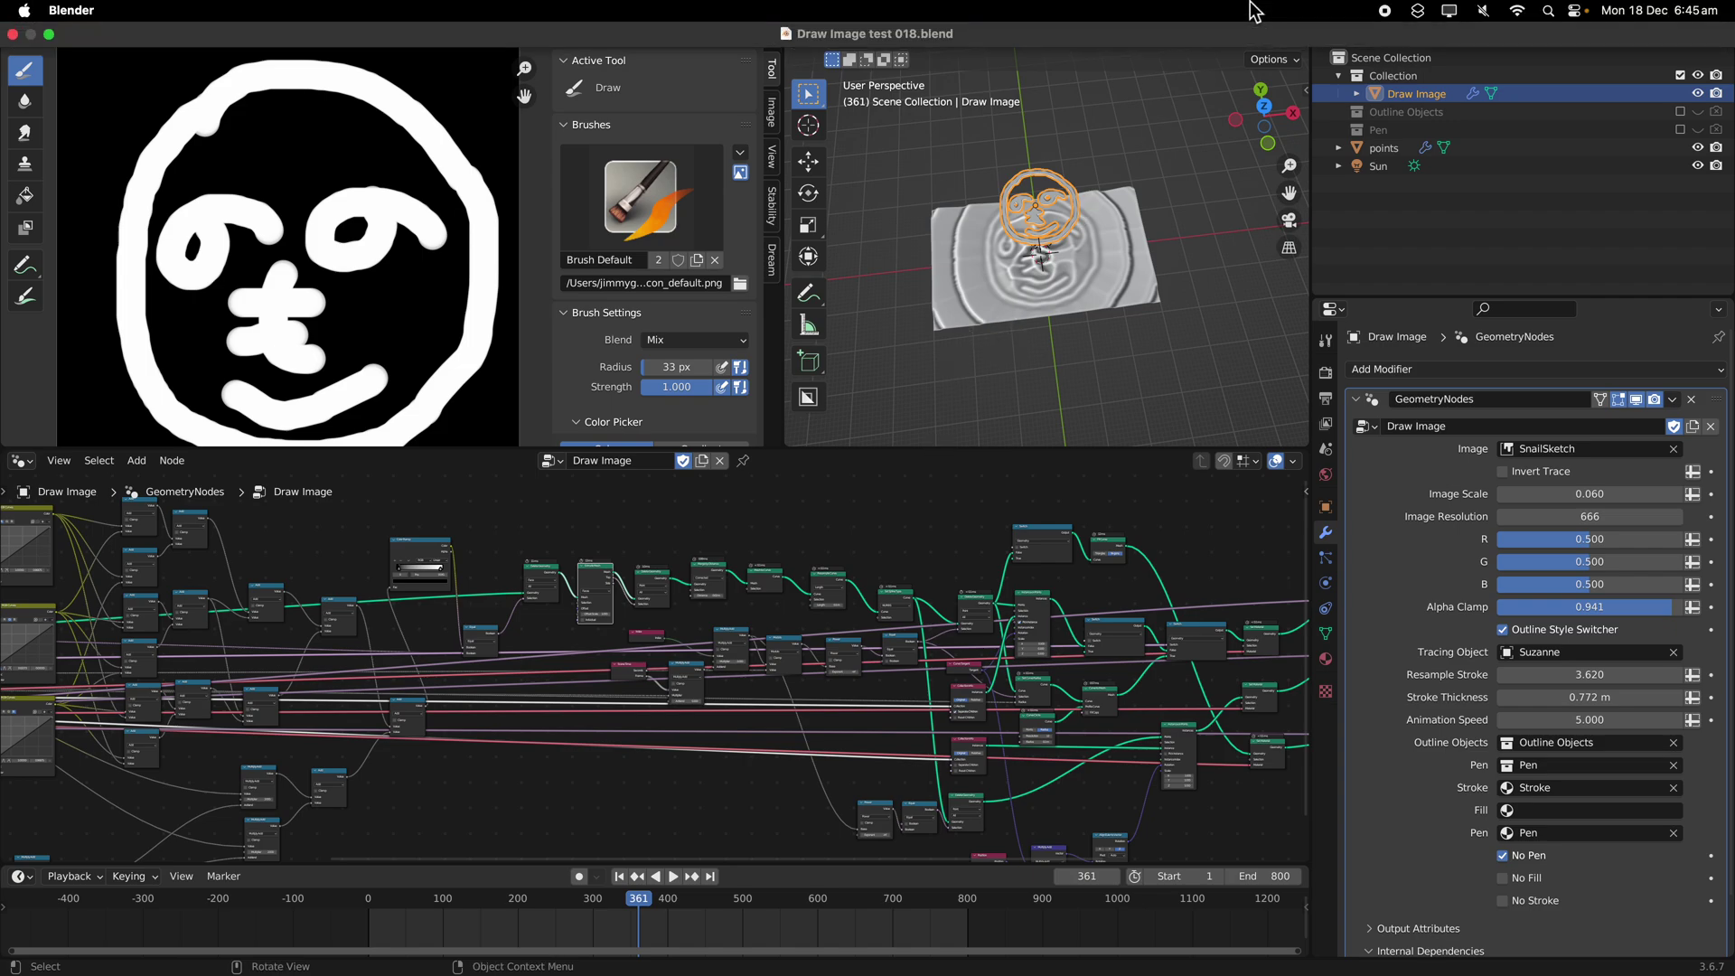